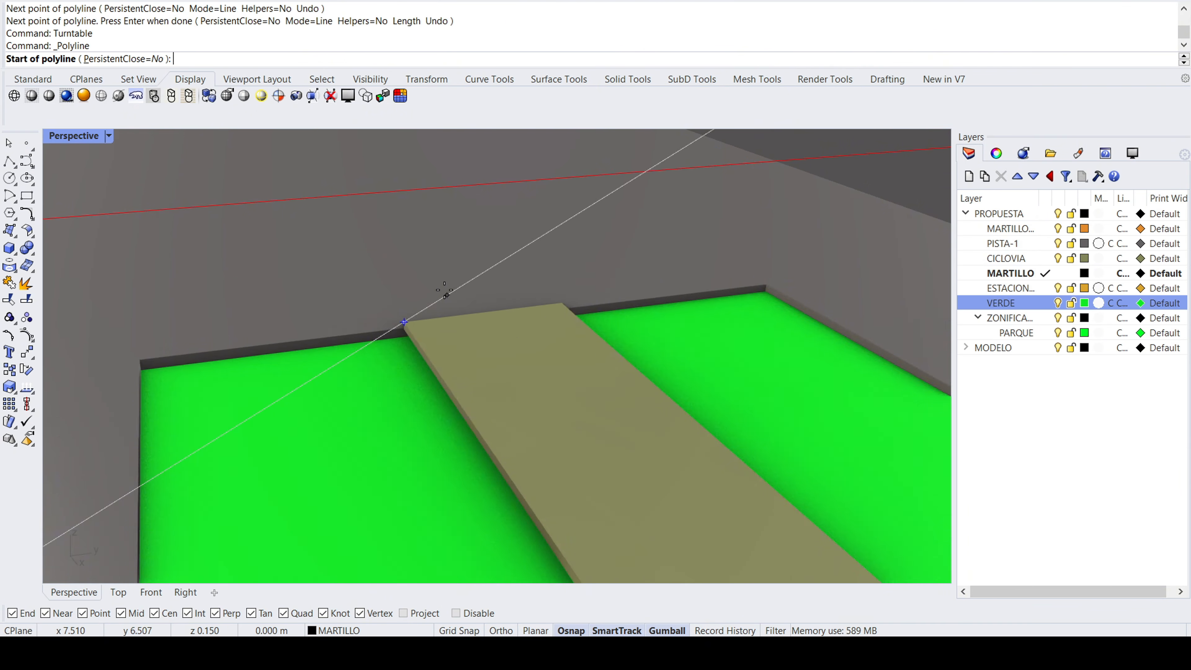
- Leave the polyline command and set the Perspective view rotating with the Turntable command
key("Escape")
right_click_drag(444, 289, 463, 355)
scroll(465, 349, "down", 5)
type("Turntable")
key("Return")
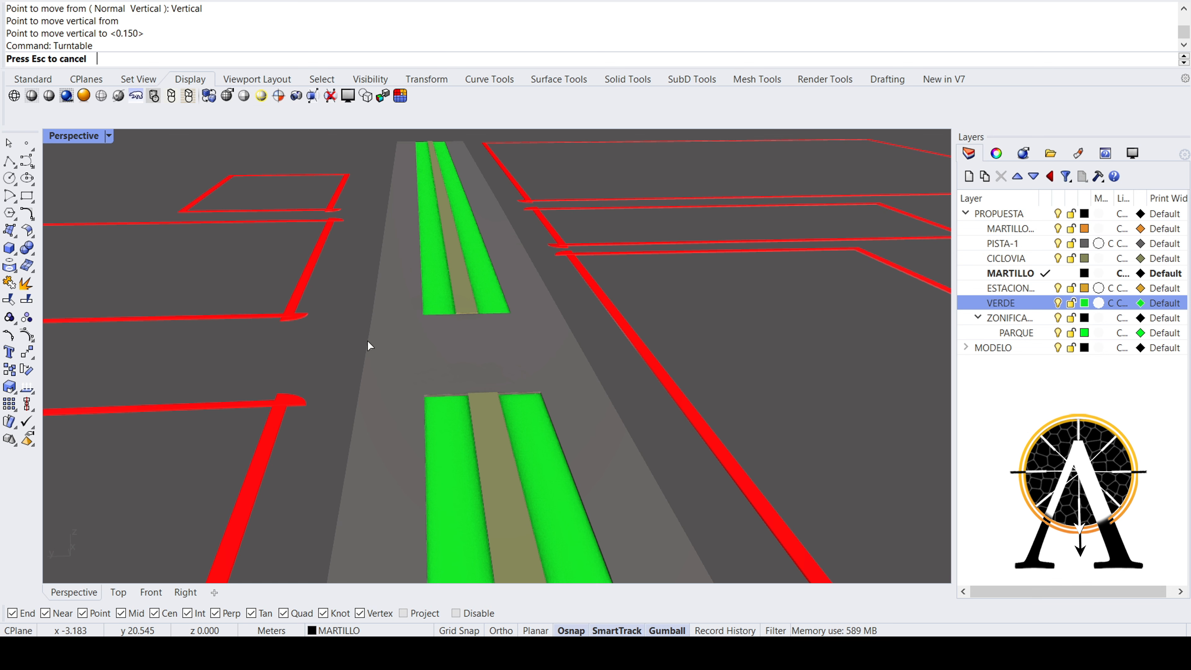
- Examine the avenue's green medians, the gap between them and the surrounding sidewalk blocks from several angles and distances
right_click_drag(370, 346, 572, 379)
scroll(423, 367, "down", 5)
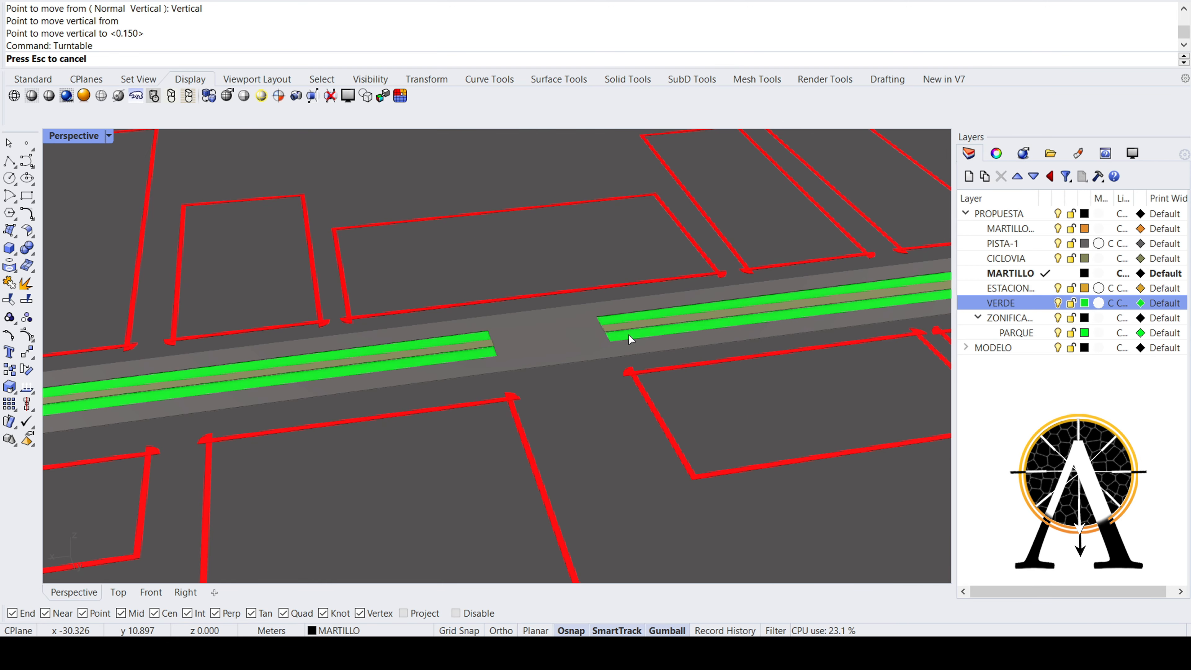
right_click_drag(623, 351, 458, 373)
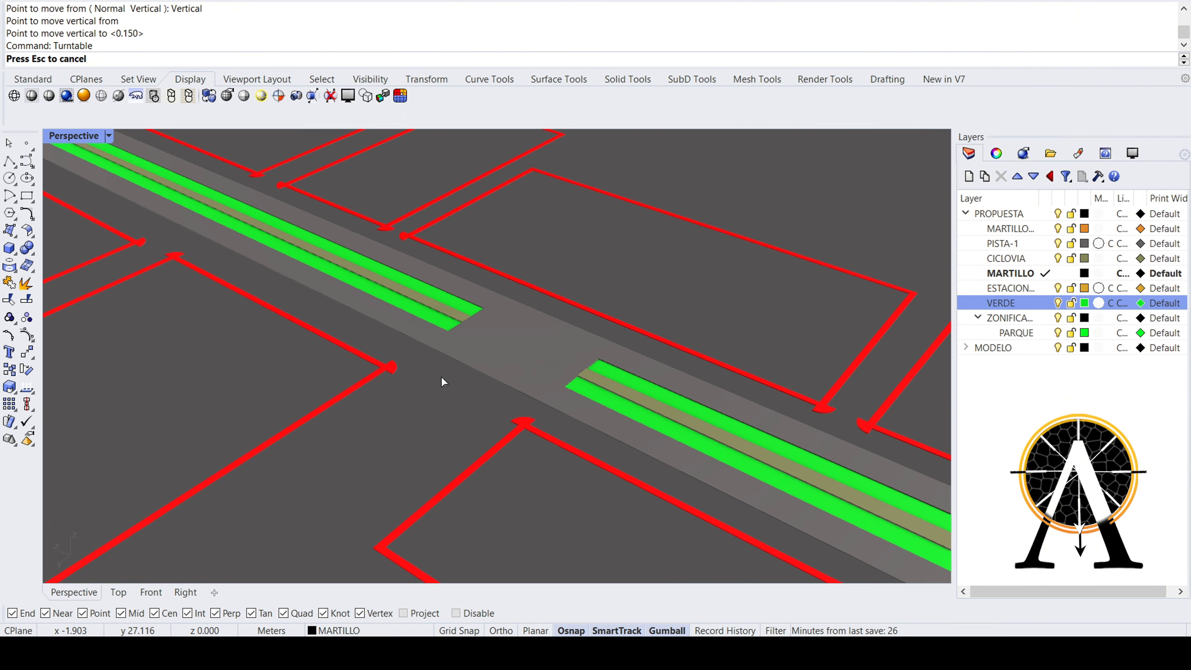
right_click_drag(431, 400, 521, 406)
scroll(521, 407, "up", 5)
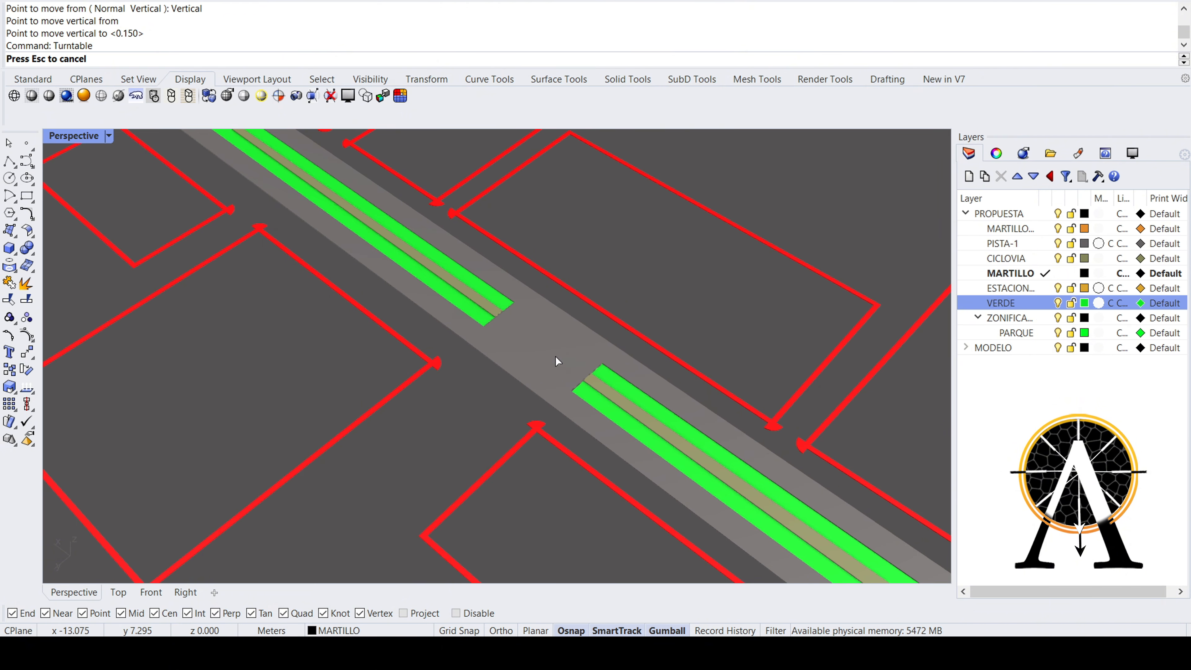
scroll(555, 356, "down", 10)
right_click_drag(522, 363, 385, 384)
scroll(391, 383, "up", 6)
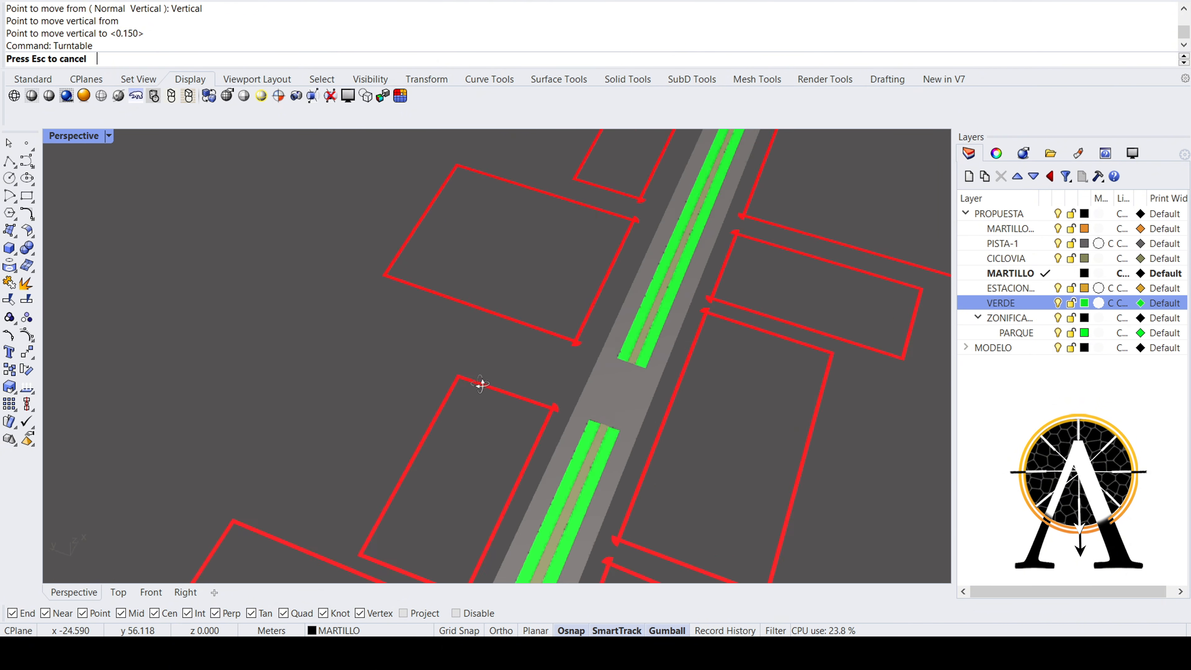
right_click_drag(481, 384, 395, 366)
scroll(442, 342, "down", 5)
scroll(500, 382, "up", 7)
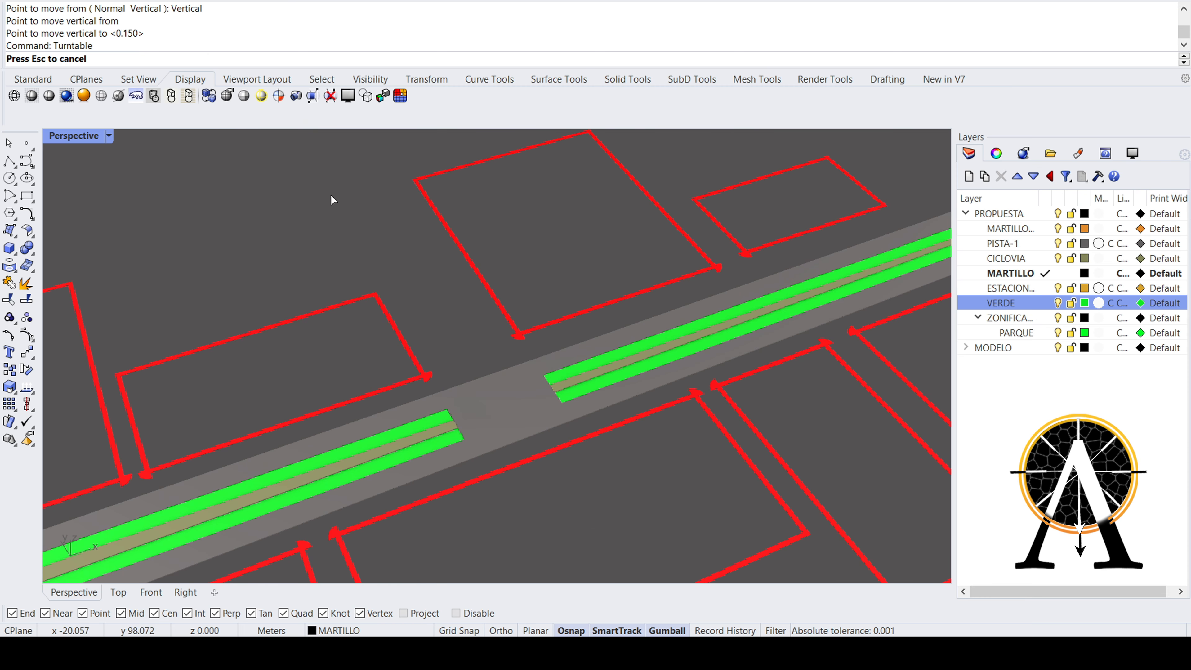
scroll(458, 313, "down", 3)
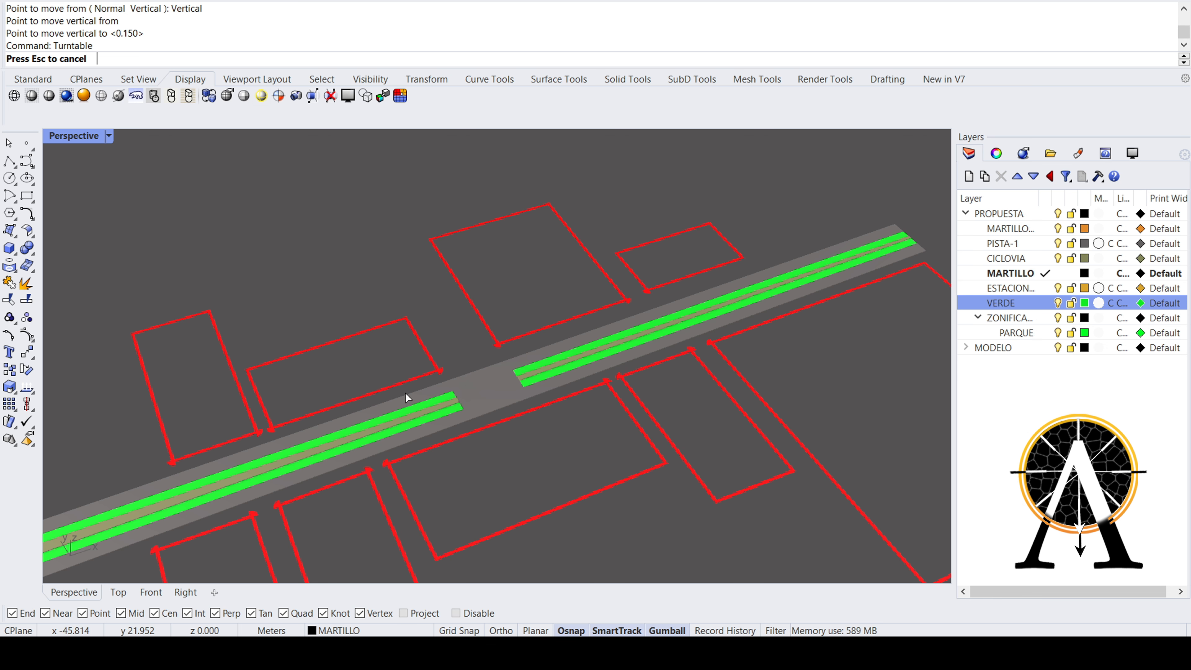
scroll(463, 389, "up", 2)
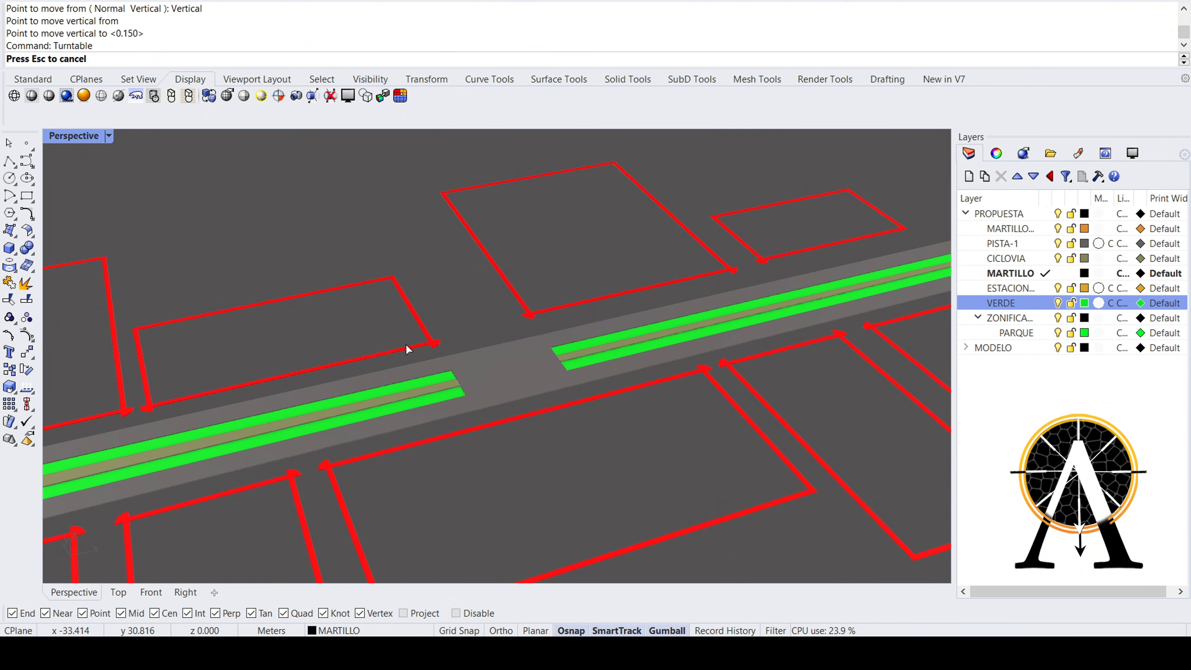
scroll(450, 339, "up", 1)
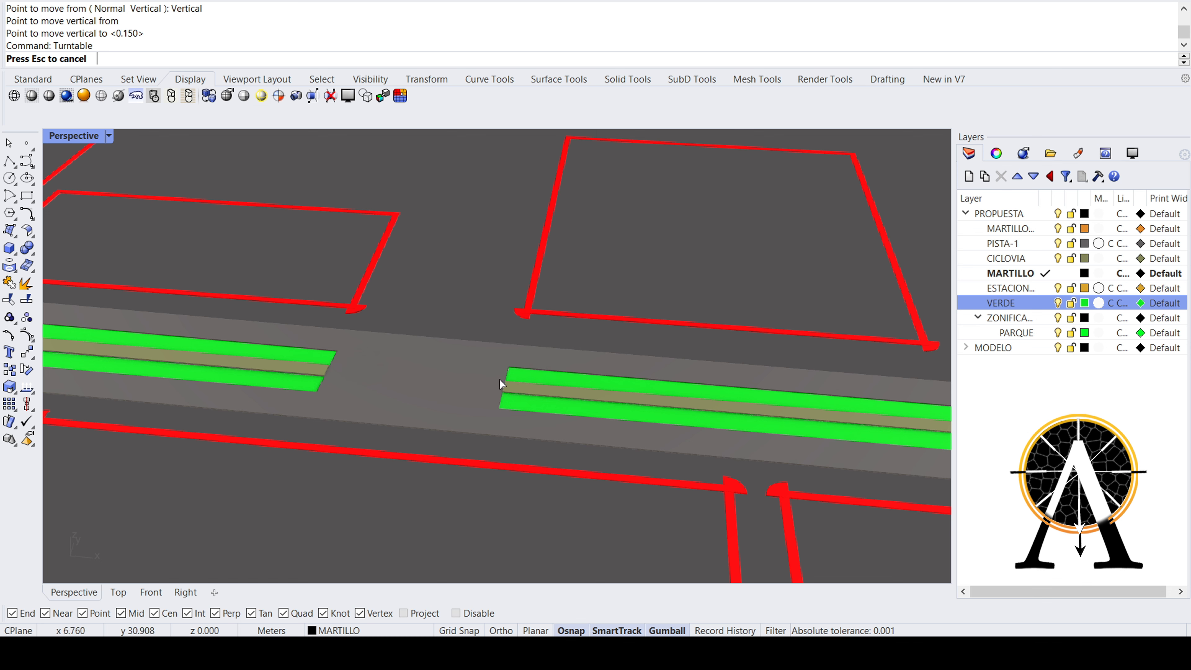
- Draw a polyline about 41.6 m long along a block's side-street sidewalk, from its back outer corner to the rounded corner at the avenue
left_click(9, 161)
right_click_drag(331, 306, 437, 351)
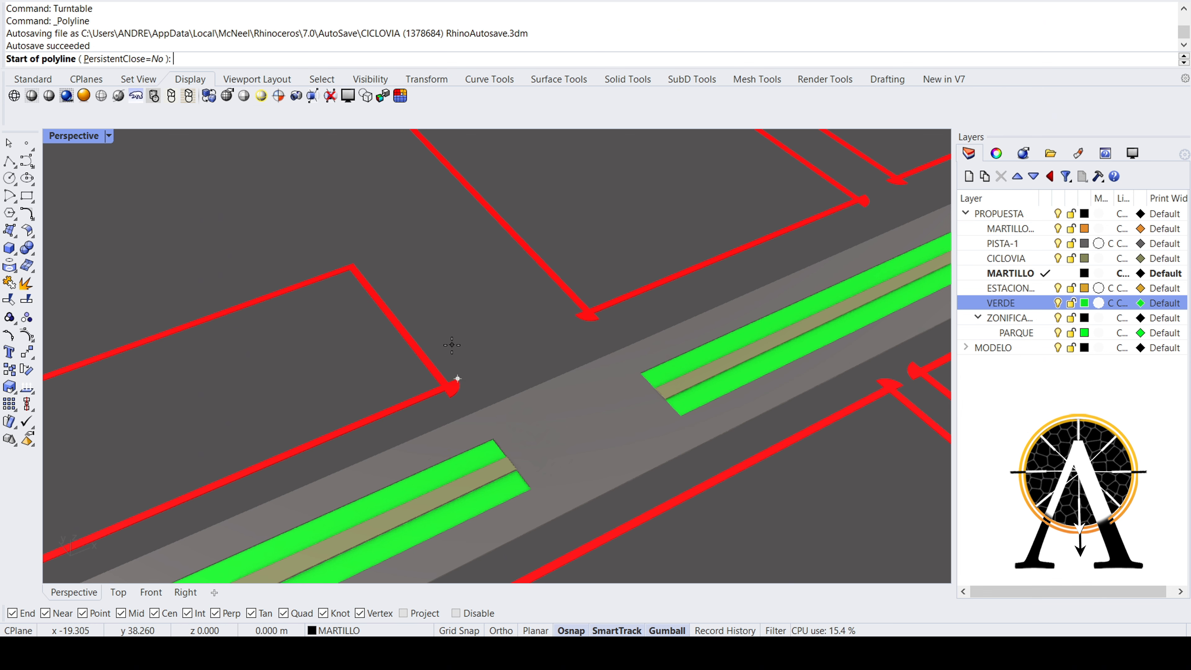
scroll(512, 387, "down", 5)
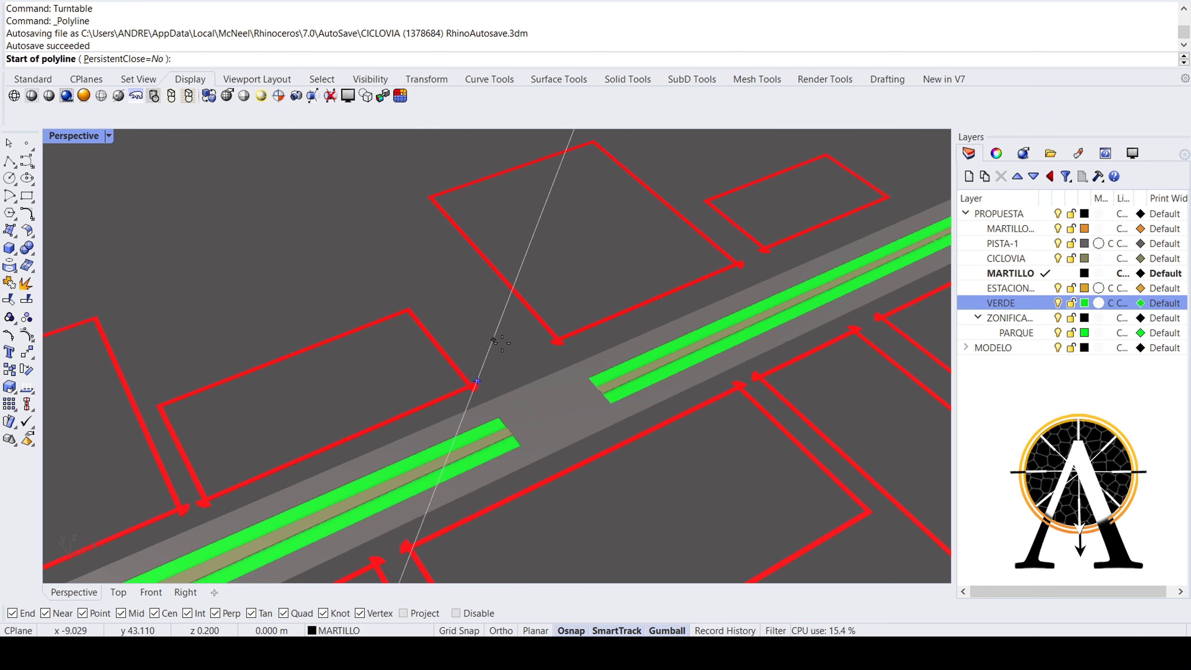
right_click_drag(469, 387, 686, 407)
scroll(568, 411, "up", 4)
scroll(673, 307, "up", 4)
scroll(673, 308, "up", 2)
scroll(568, 313, "down", 5)
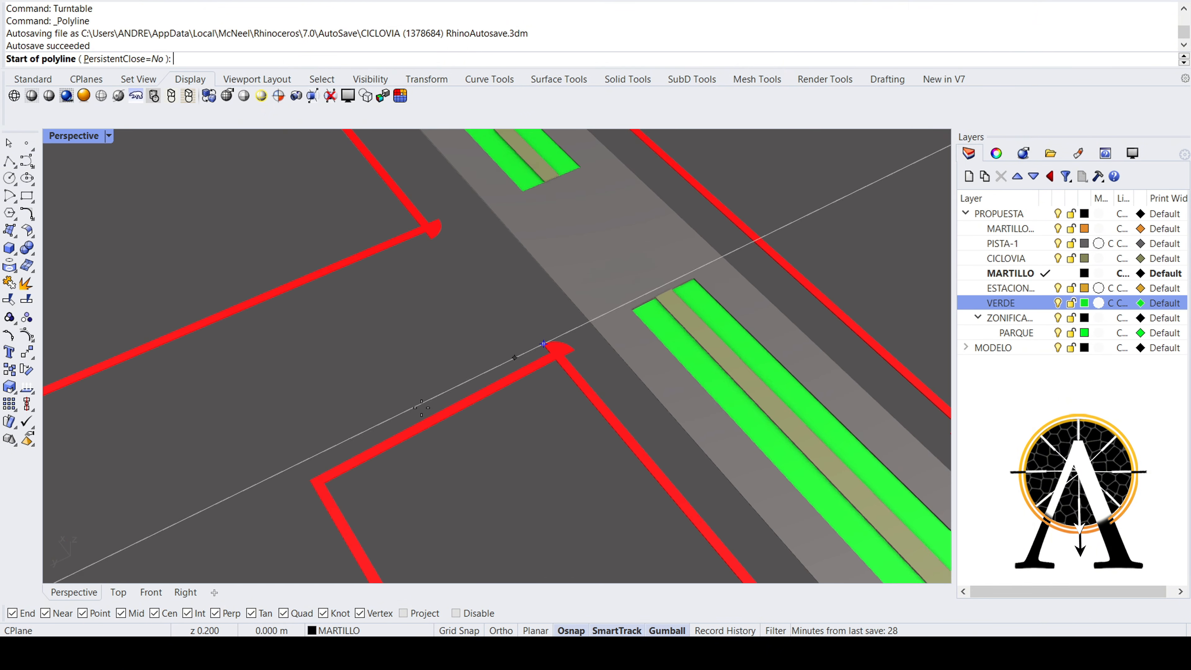
scroll(343, 460, "up", 8)
left_click(279, 503)
scroll(263, 497, "down", 5)
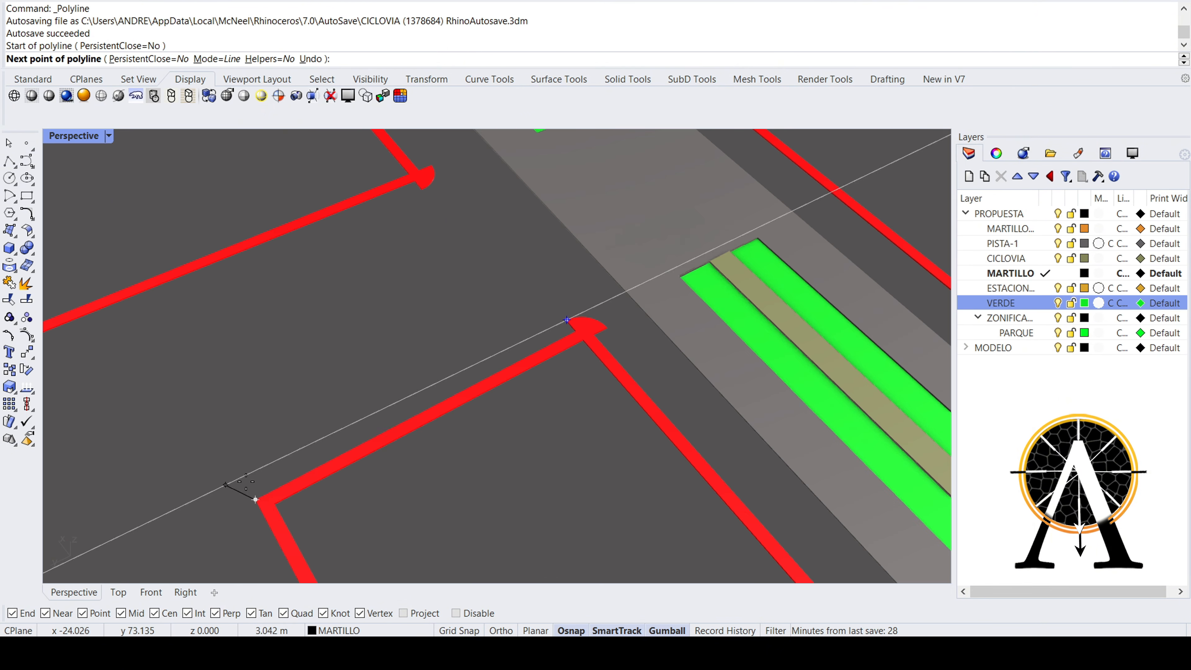
scroll(525, 337, "up", 8)
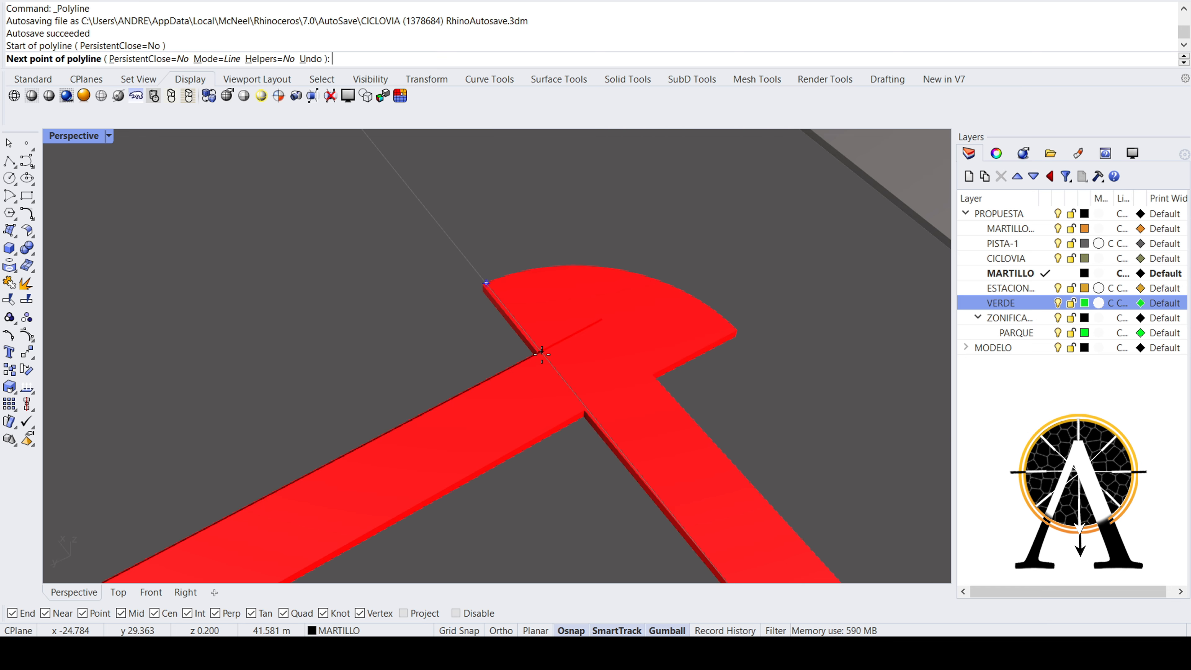
left_click(541, 352)
key("Return")
- Delete the polyline just drawn along the block's side-street sidewalk
scroll(532, 359, "down", 8)
left_click(525, 360)
scroll(473, 347, "down", 5)
right_click_drag(422, 327, 485, 335)
scroll(508, 309, "down", 5)
scroll(273, 398, "up", 5)
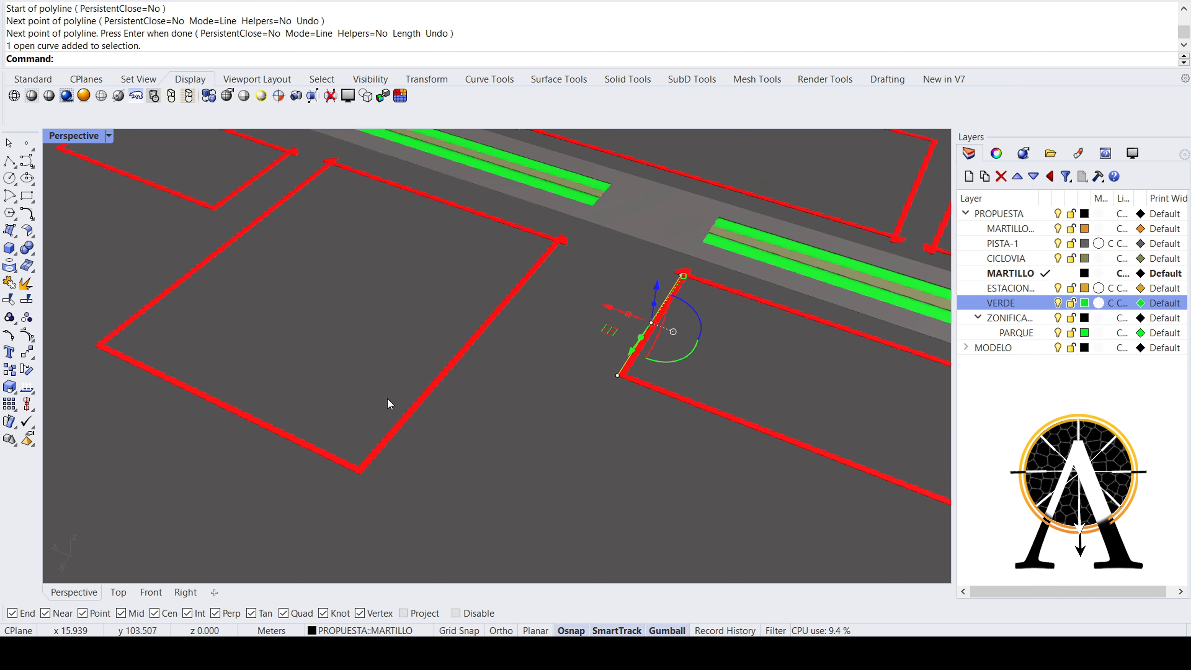
scroll(387, 399, "up", 2)
key("Delete")
- Sub-select the facing sidewalk edges of the two blocks flanking the side street and raise a copy of them vertically
scroll(591, 202, "up", 8)
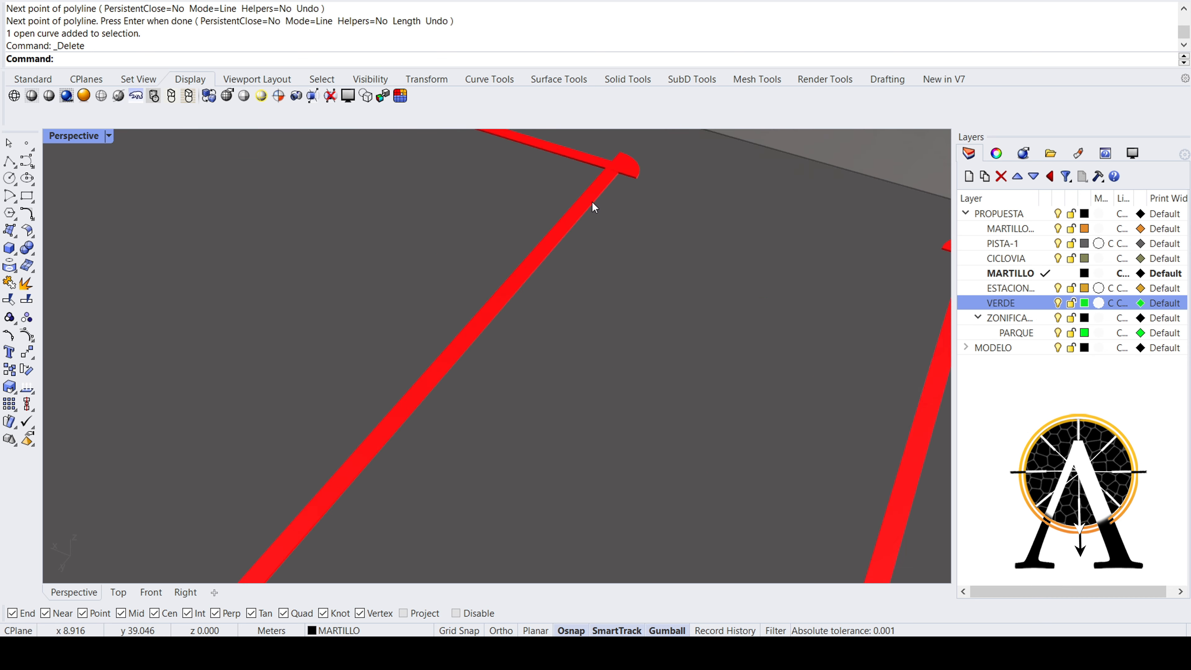
left_click(599, 197, "ctrl+shift")
scroll(390, 274, "down", 8)
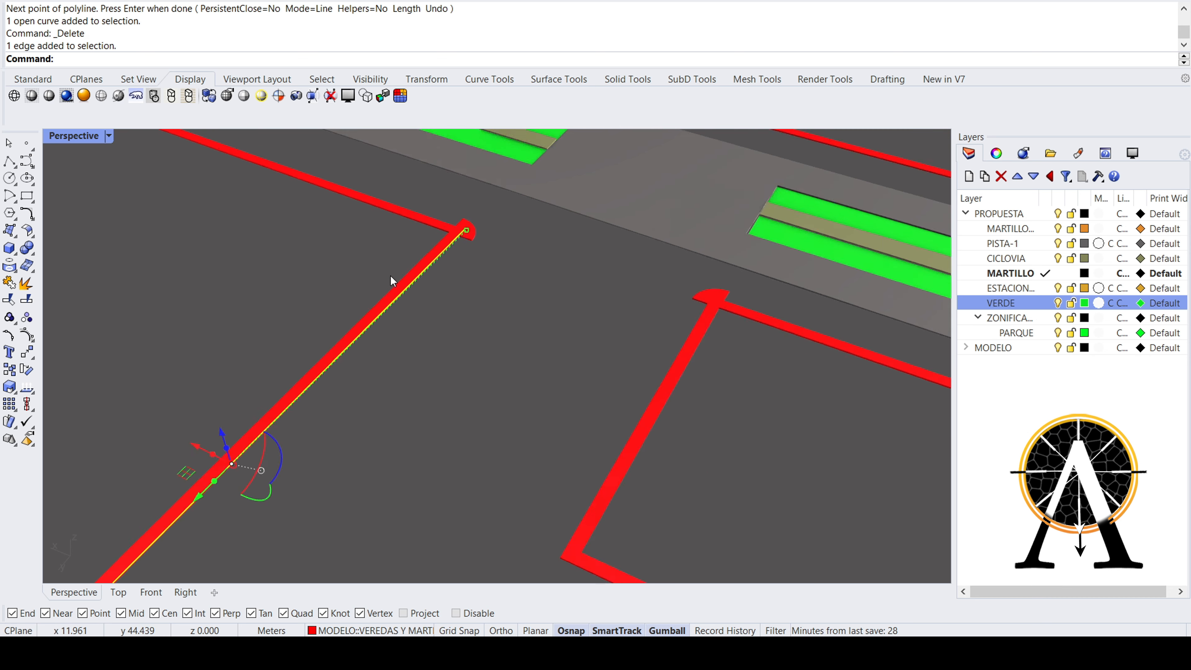
scroll(607, 309, "up", 4)
left_click(655, 312, "ctrl+shift")
scroll(478, 321, "down", 8)
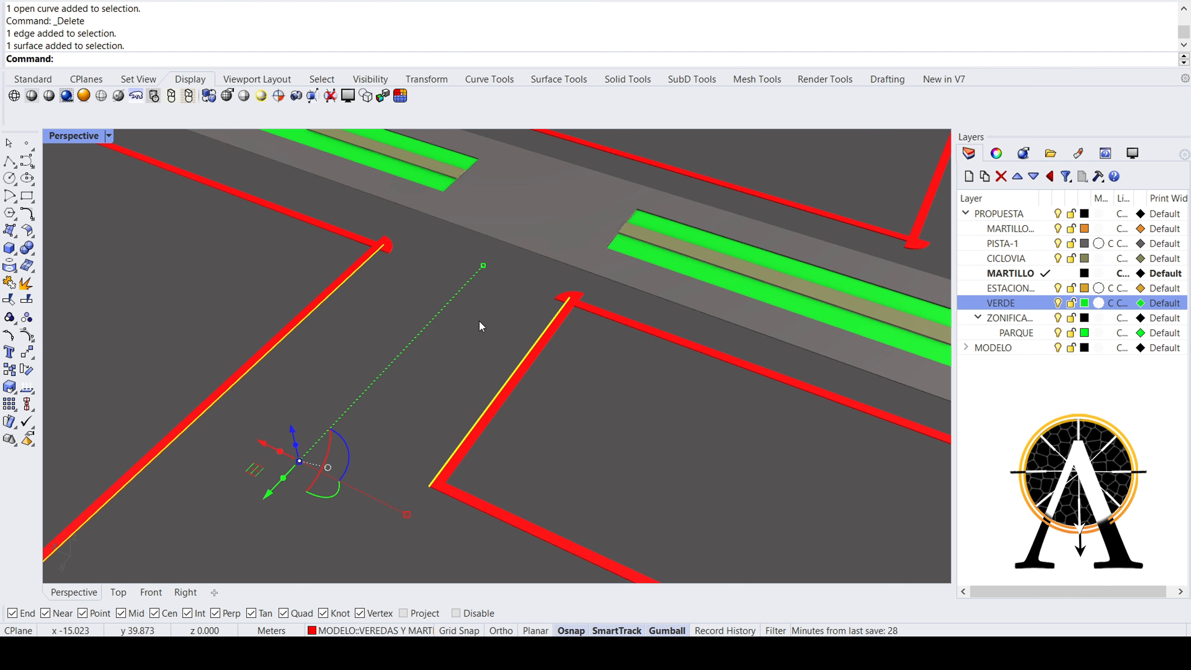
right_click_drag(451, 331, 391, 296)
scroll(392, 297, "down", 5)
left_click_drag(291, 300, 293, 280)
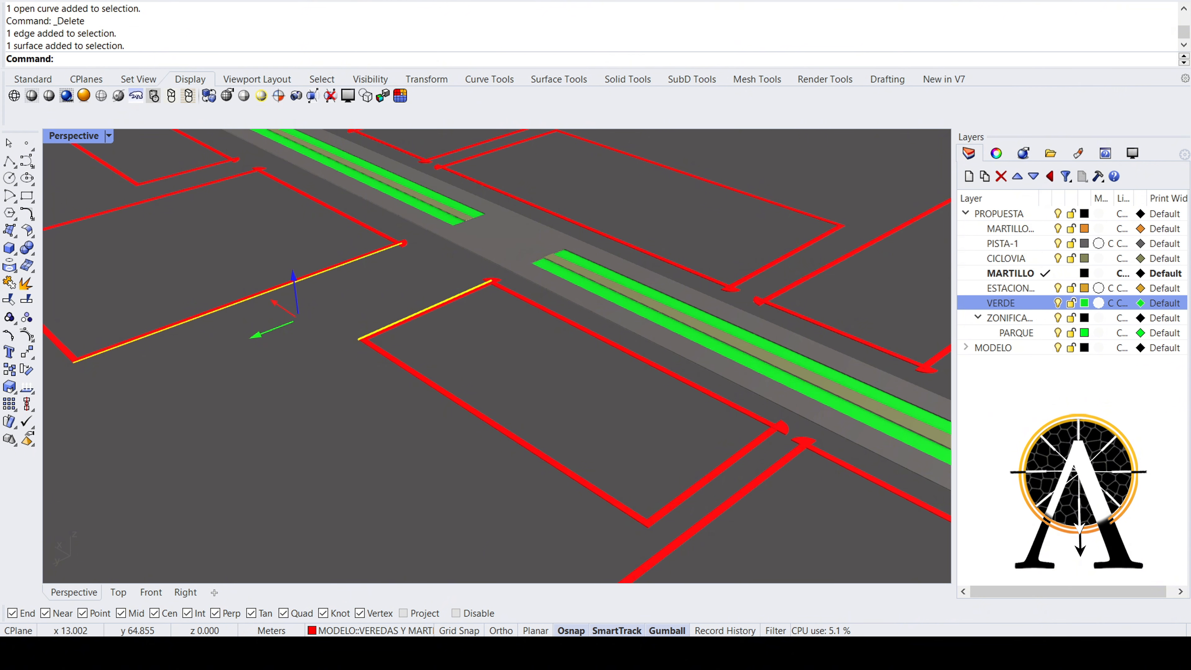
key("Escape")
- Select the two raised edge curves beside the side street and inspect their alignment with the avenue from several angles, then clear the selection
scroll(291, 275, "up", 3)
left_click(317, 271)
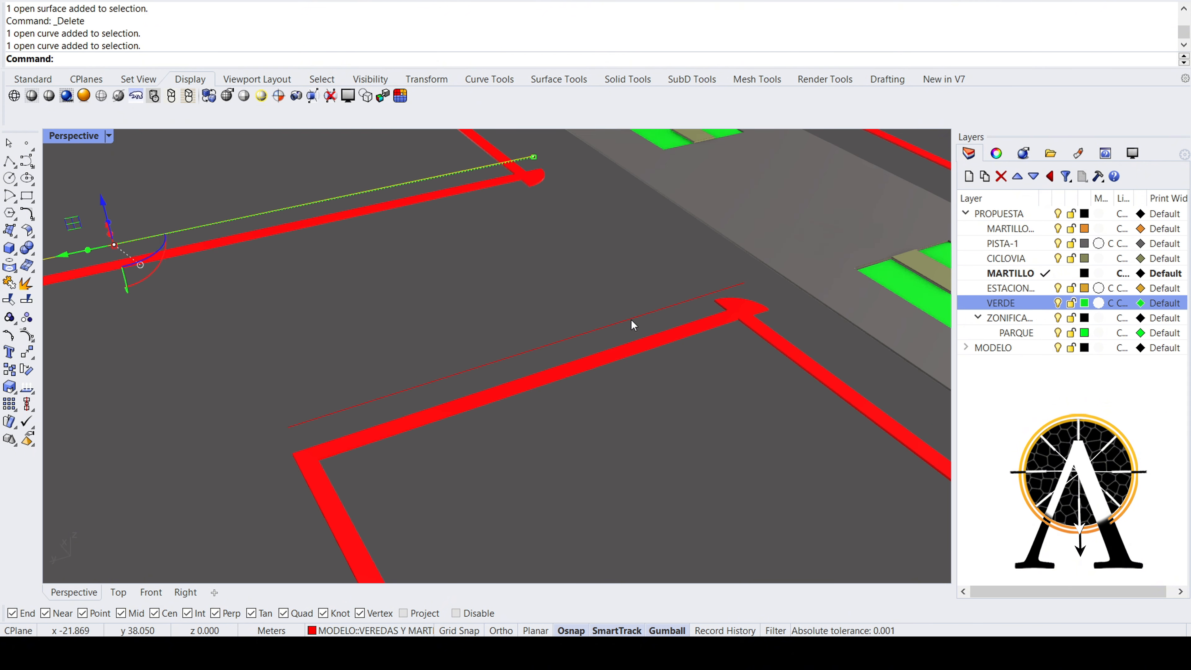
left_click(631, 319, "shift")
scroll(453, 315, "down", 8)
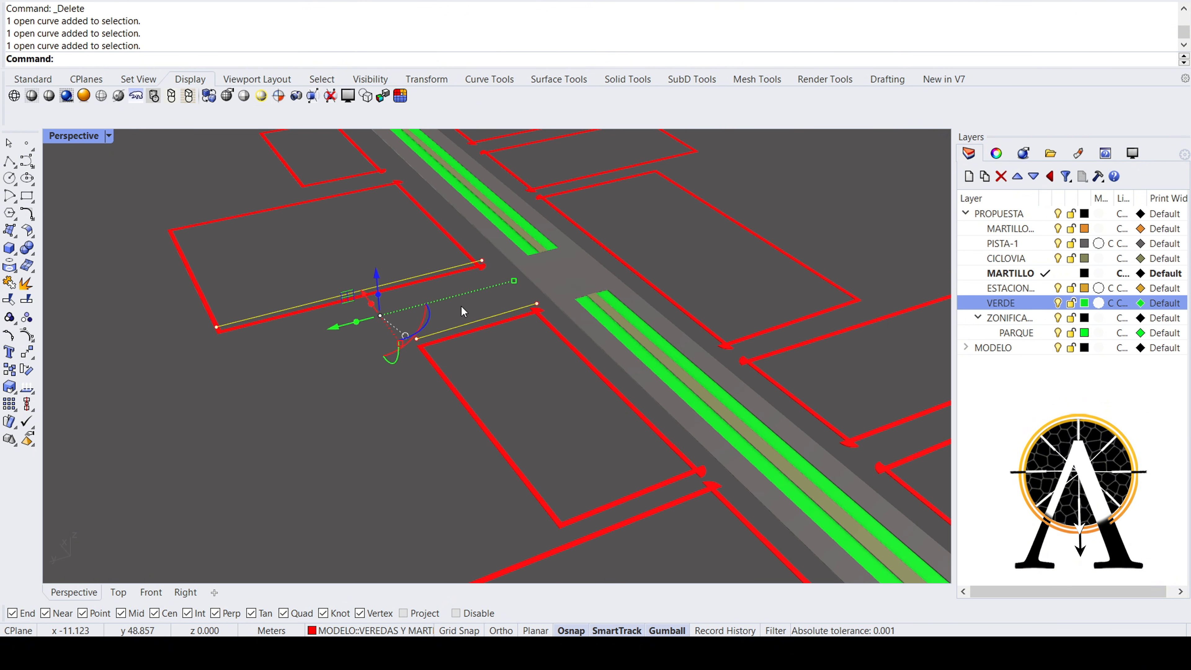
right_click_drag(461, 306, 442, 343)
scroll(418, 295, "up", 4)
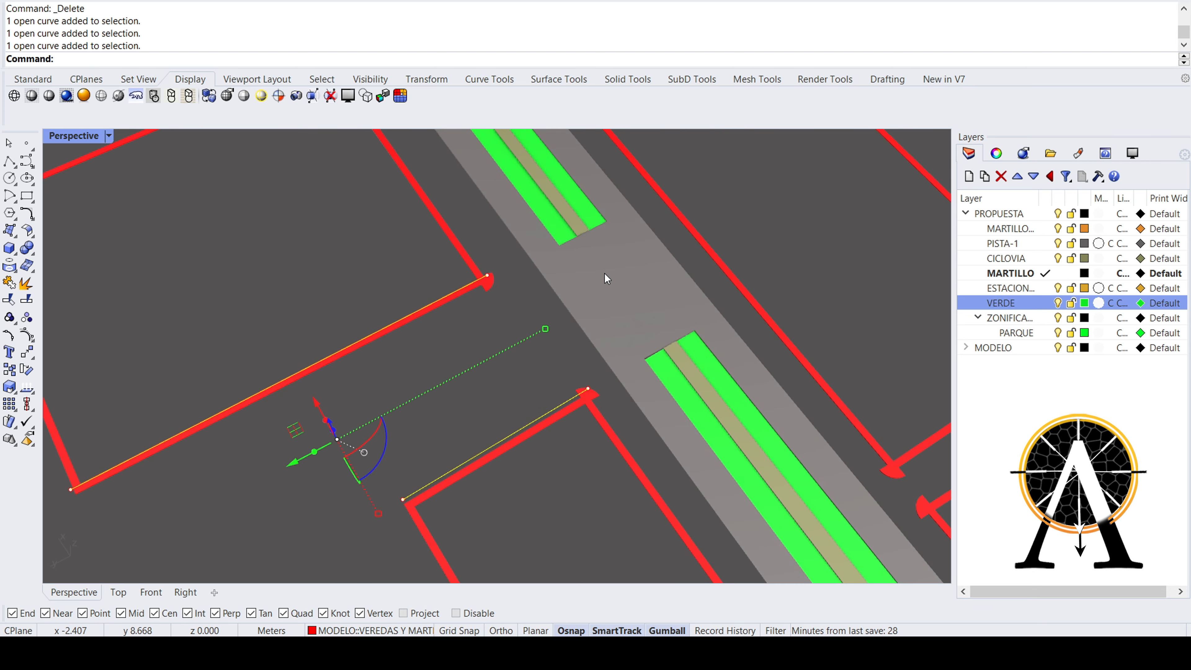
scroll(481, 286, "down", 5)
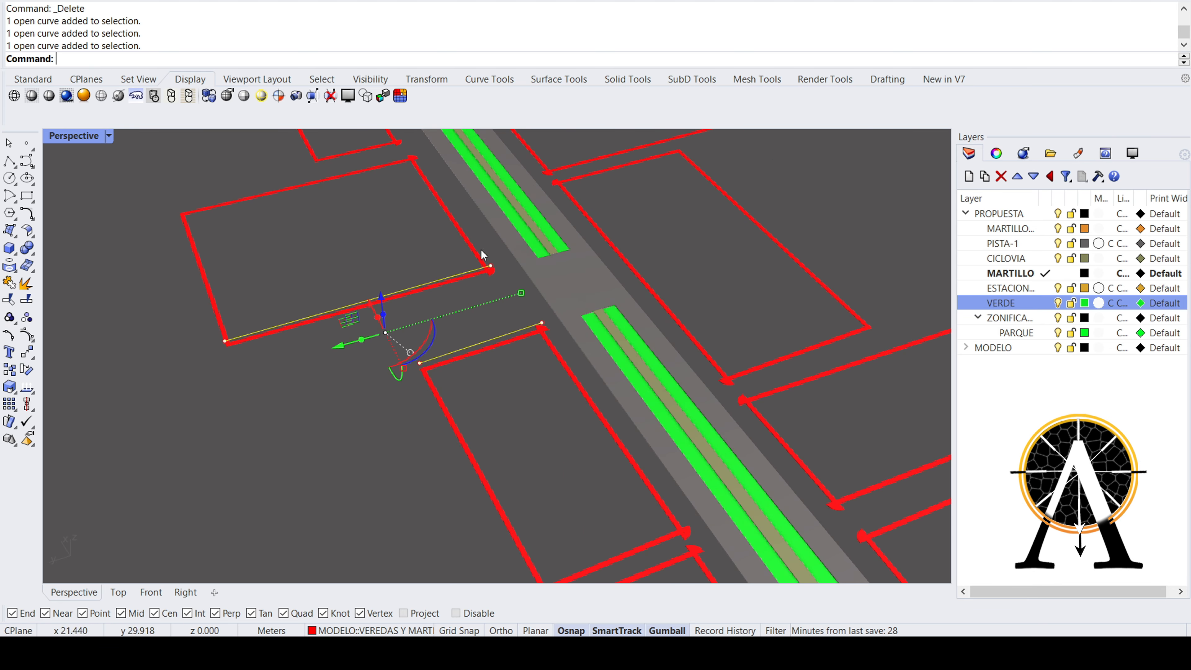
right_click_drag(336, 343, 234, 312)
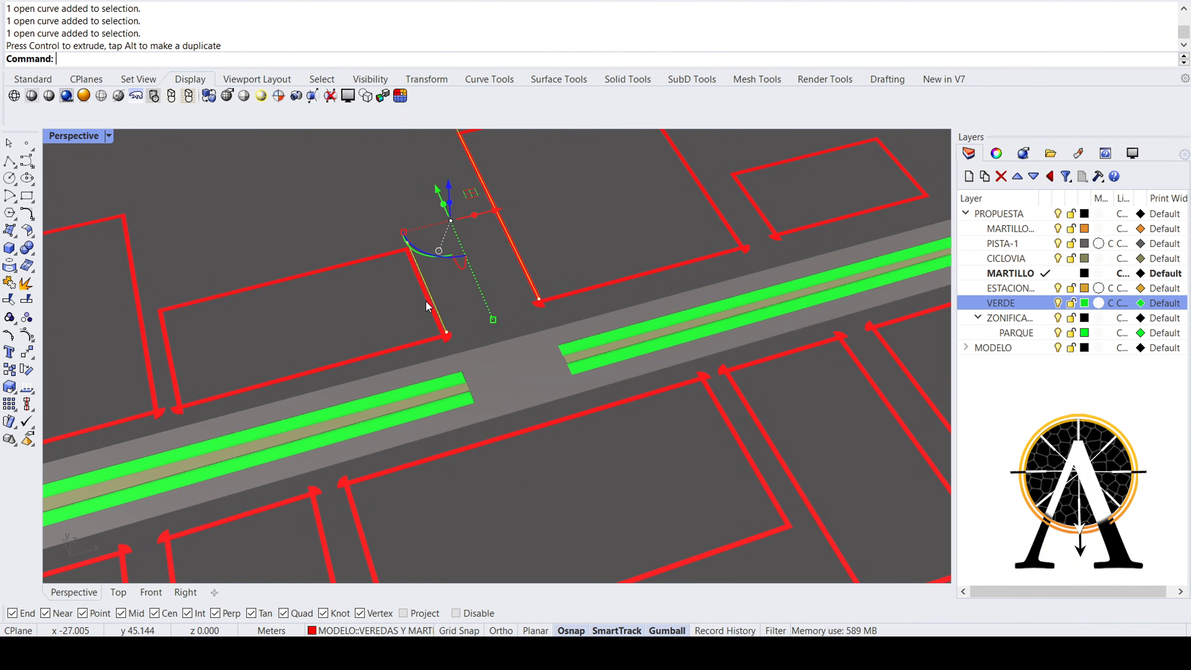
right_click_drag(456, 333, 372, 323)
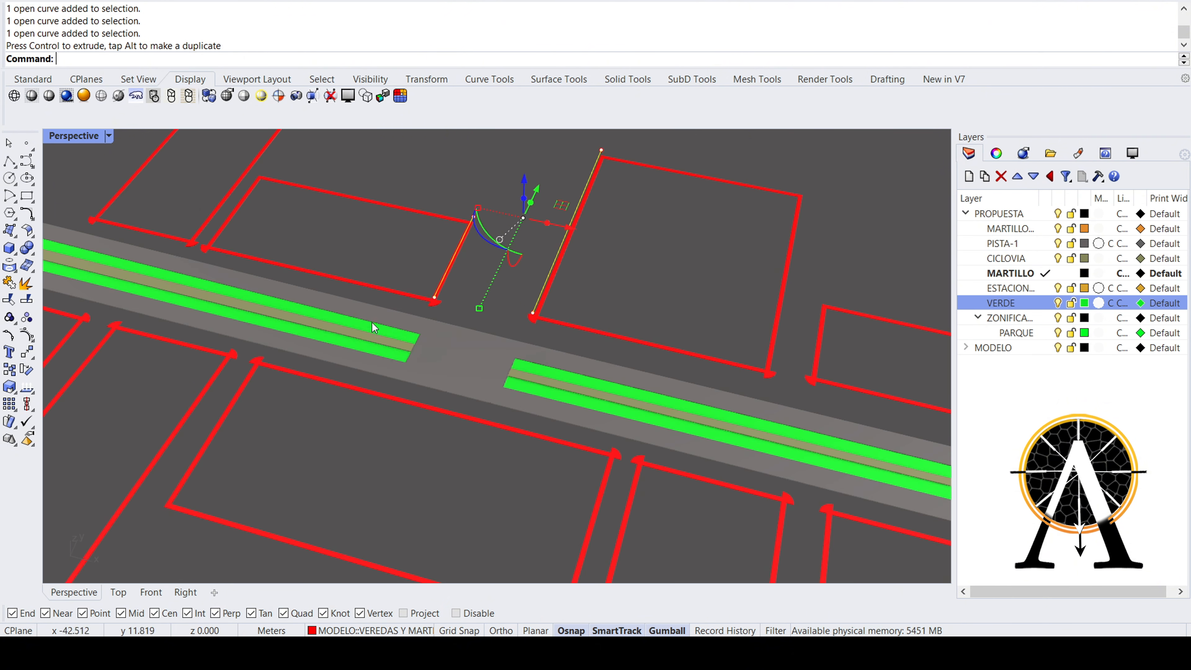
scroll(517, 319, "up", 2)
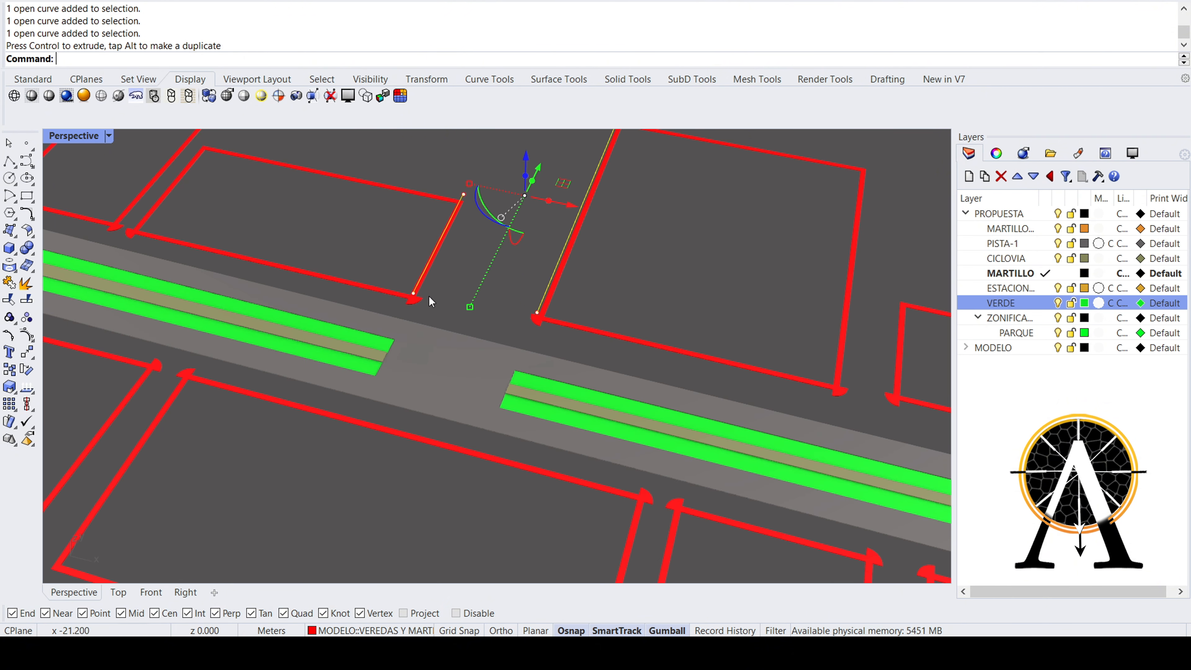
right_click_drag(397, 290, 542, 284)
right_click_drag(519, 325, 583, 326)
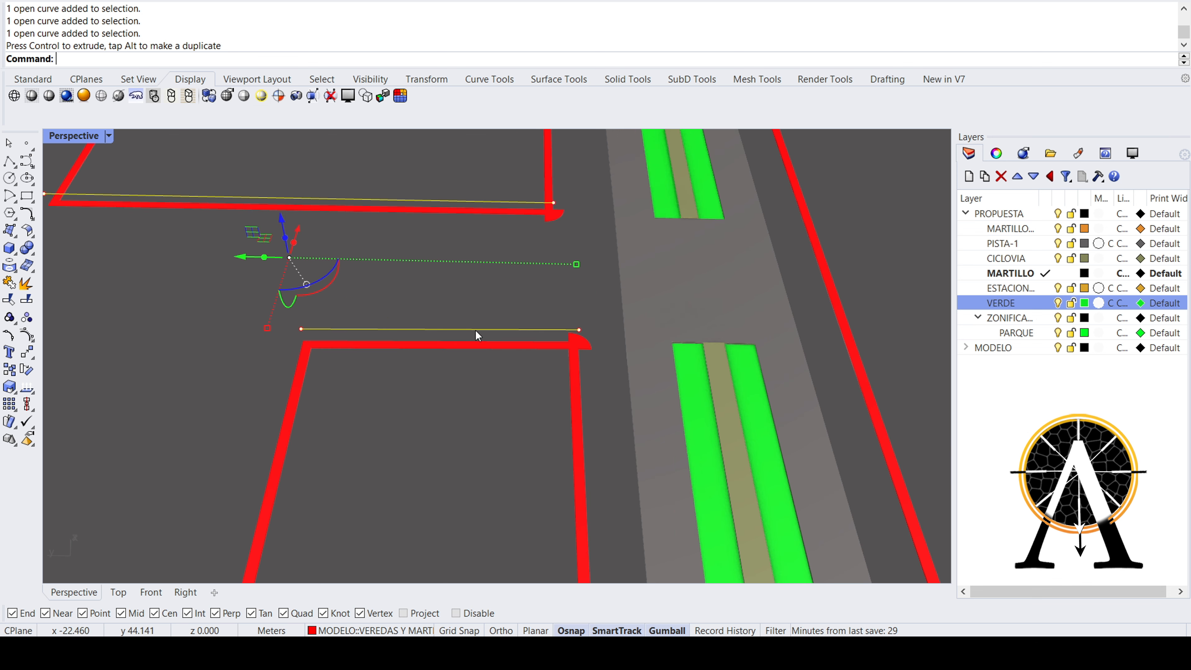
right_click_drag(476, 329, 512, 312)
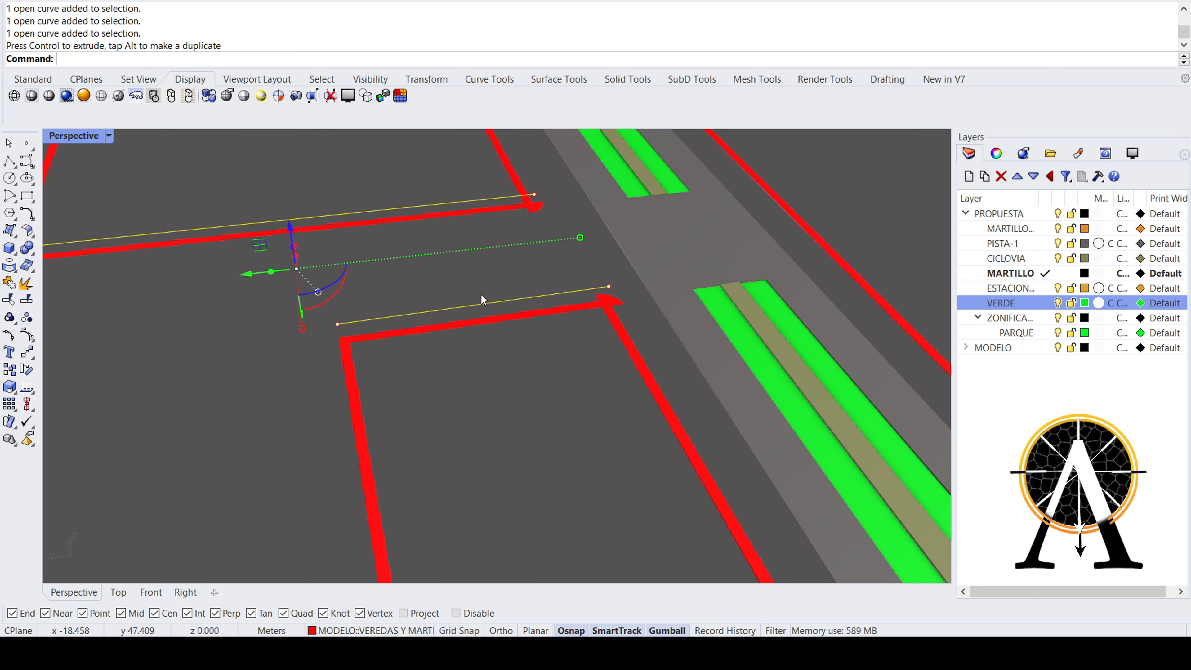
key("Escape")
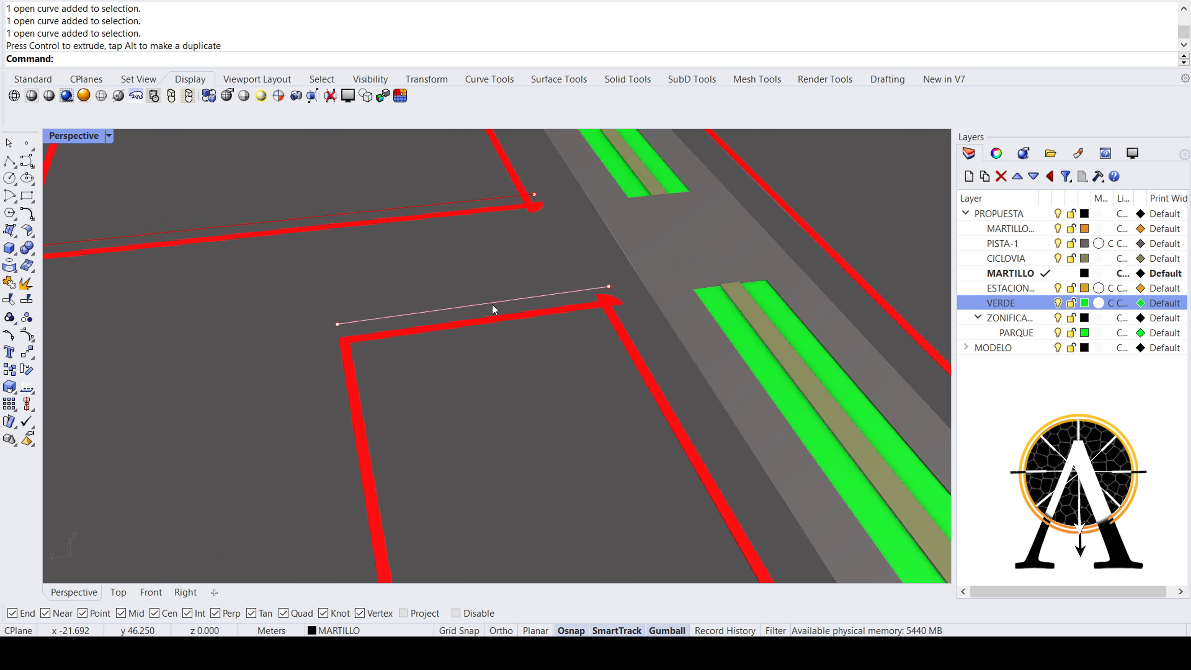
- Move the raised curve of the block with the shorter side-street edge from its back endpoint to its avenue-side endpoint, extending it across the avenue
left_click_drag(493, 311, 479, 275)
type("mo")
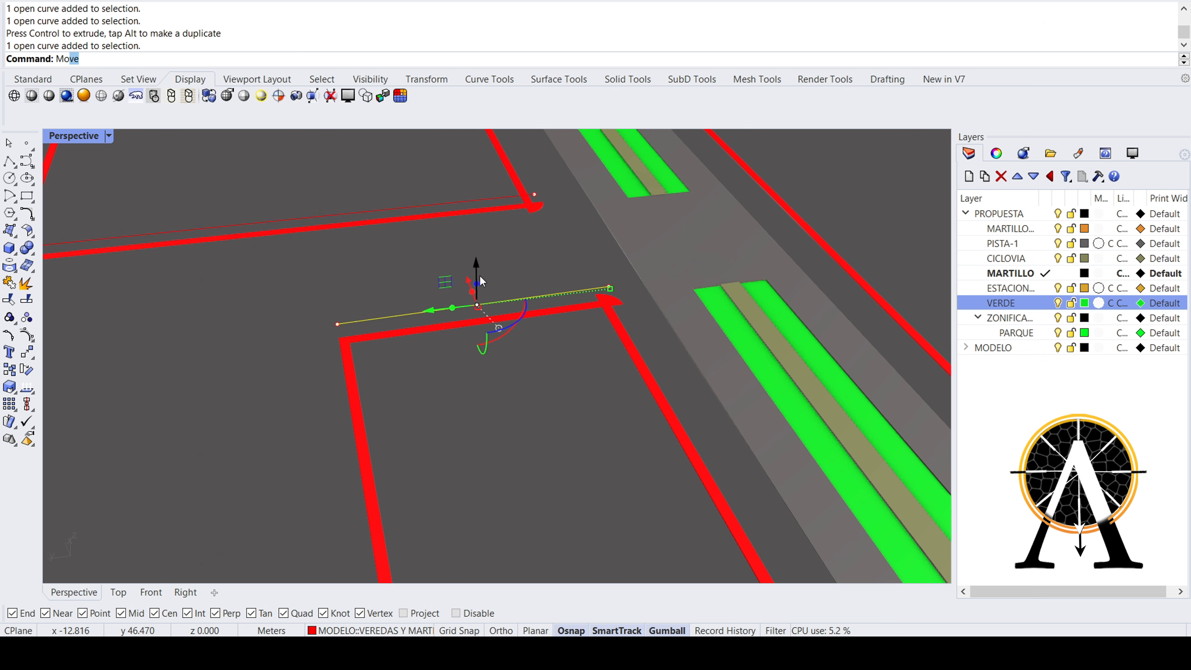
key("Return")
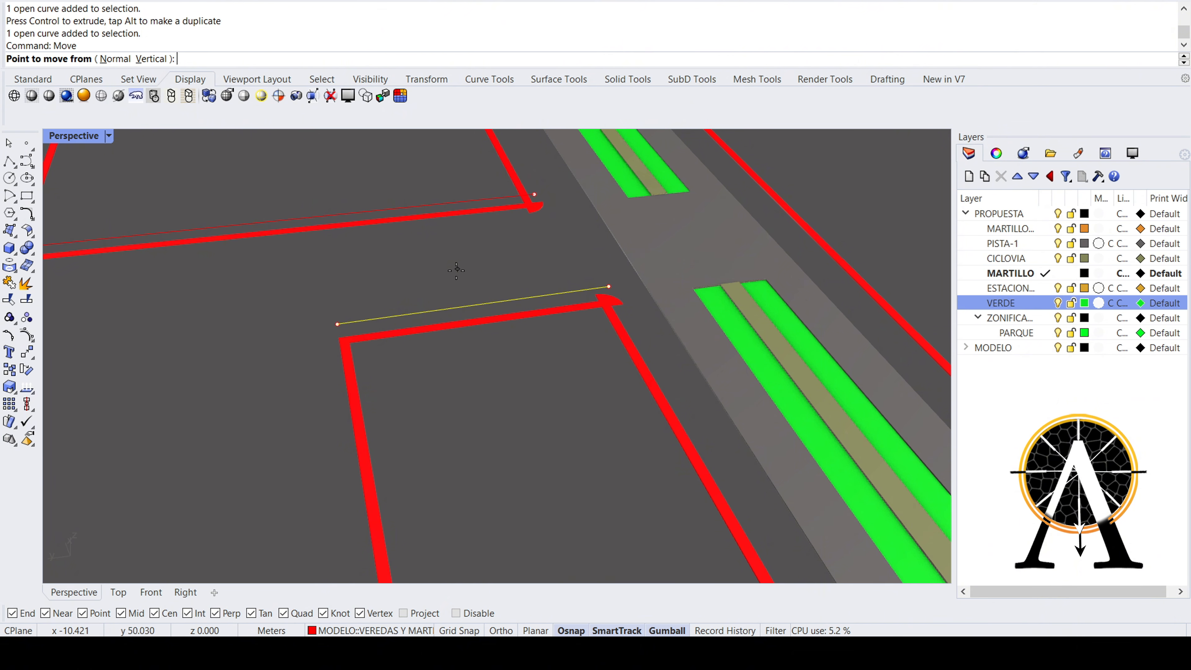
scroll(418, 292, "up", 3)
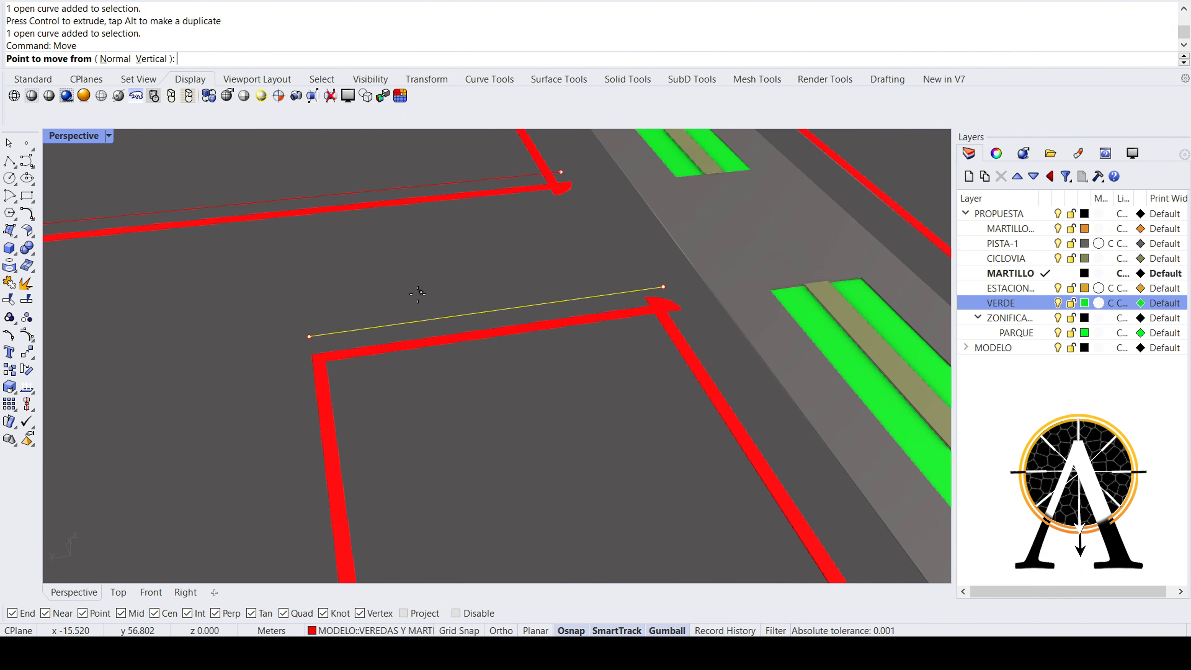
left_click(307, 336)
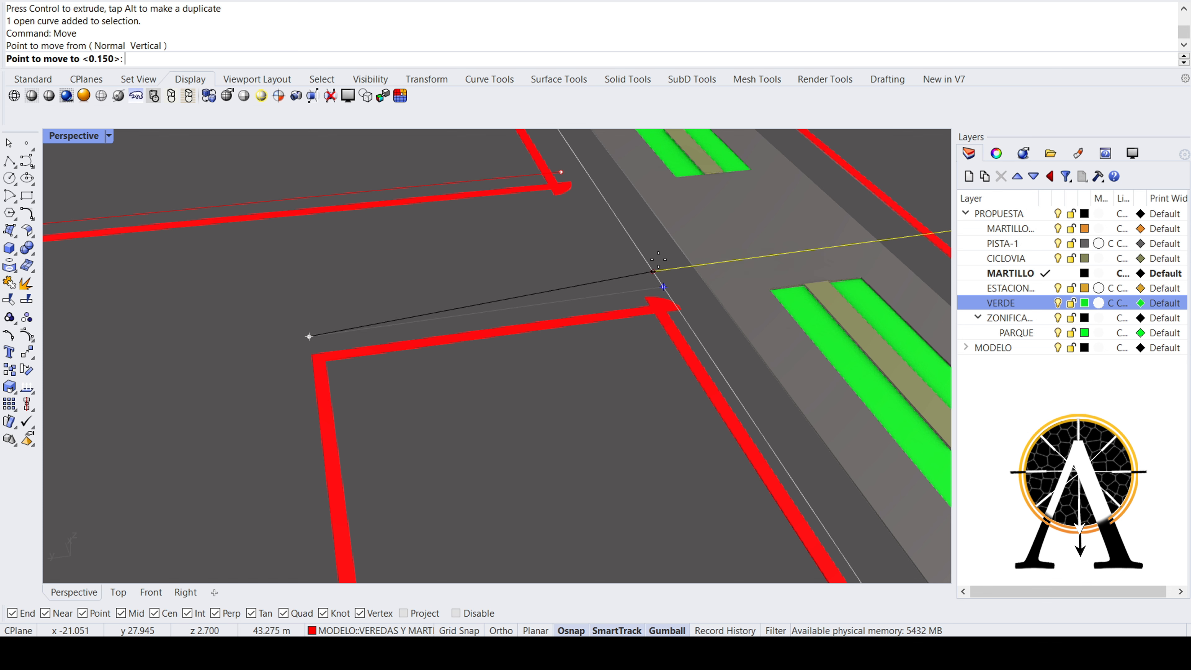
left_click(663, 285)
mouse_move(663, 285)
right_mouse_down()
mouse_move(589, 308)
mouse_move(668, 266)
right_mouse_up()
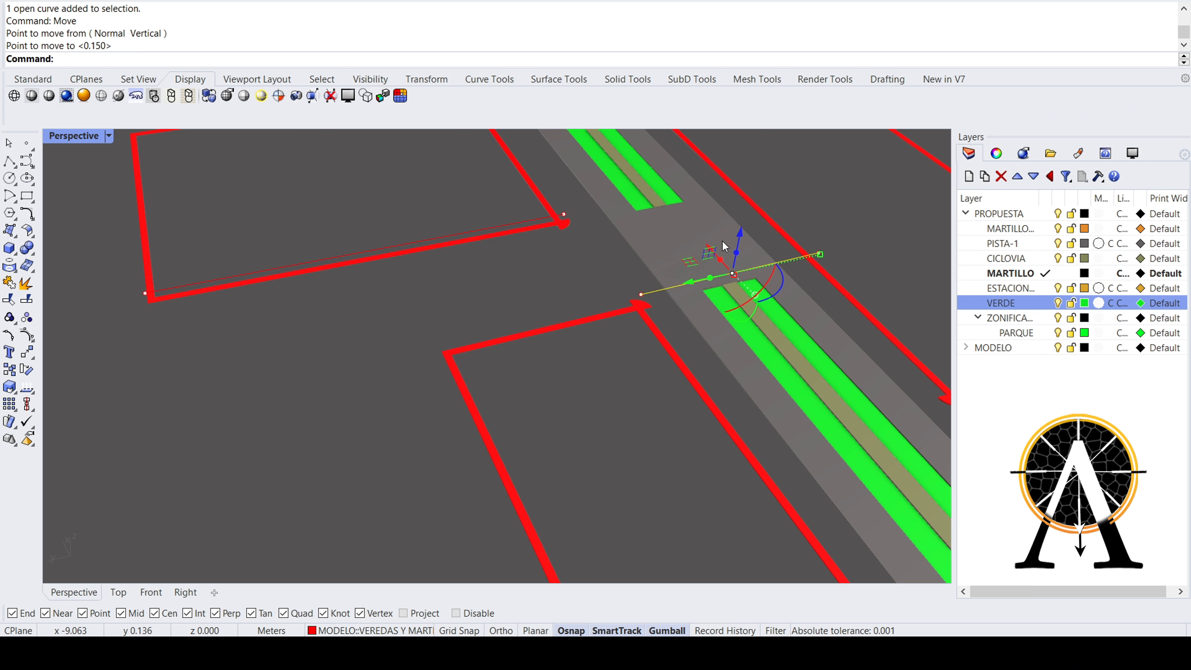
left_click(517, 220)
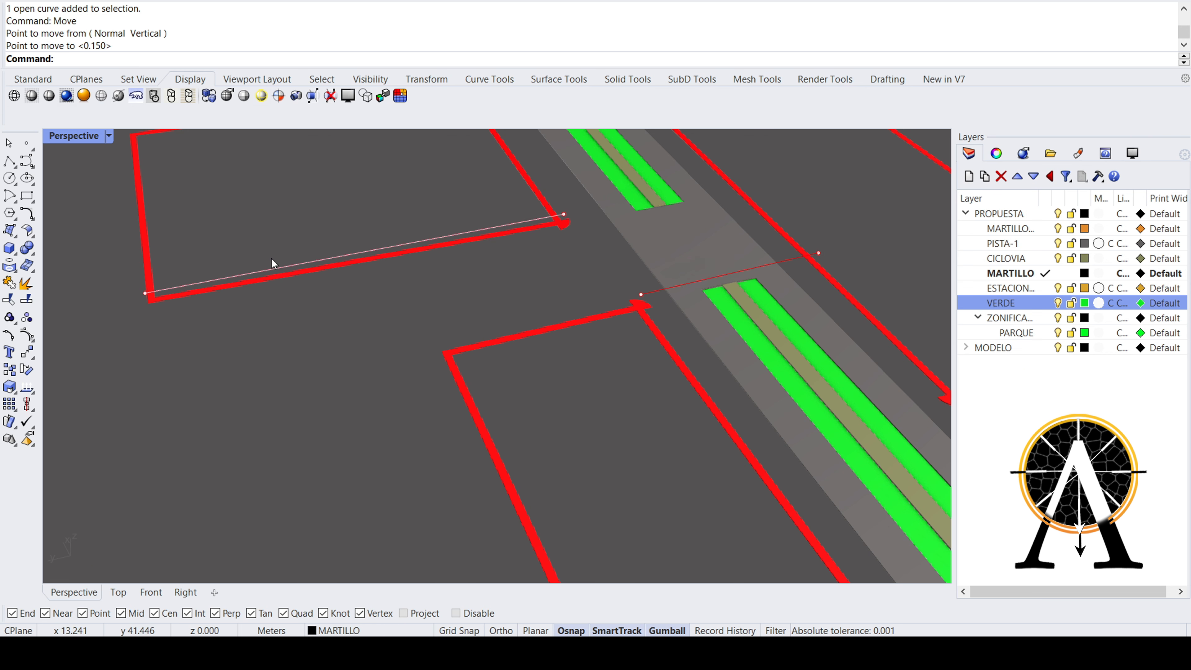
- Move the raised curve of the block with the longer side-street edge from its back endpoint to its avenue-side endpoint, extending it across the avenue
right_click(147, 282)
right_click_drag(146, 294, 106, 292)
left_click(165, 240)
right_click_drag(178, 239, 325, 215)
scroll(551, 153, "up", 9)
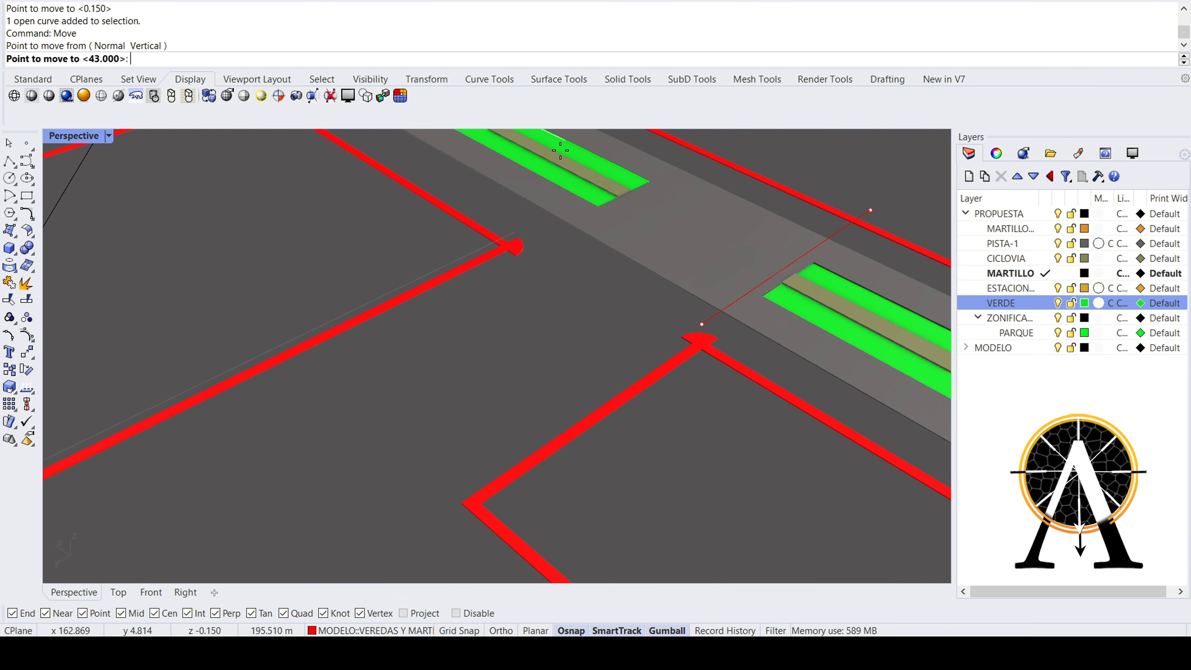
scroll(512, 220, "down", 3)
left_click(484, 293)
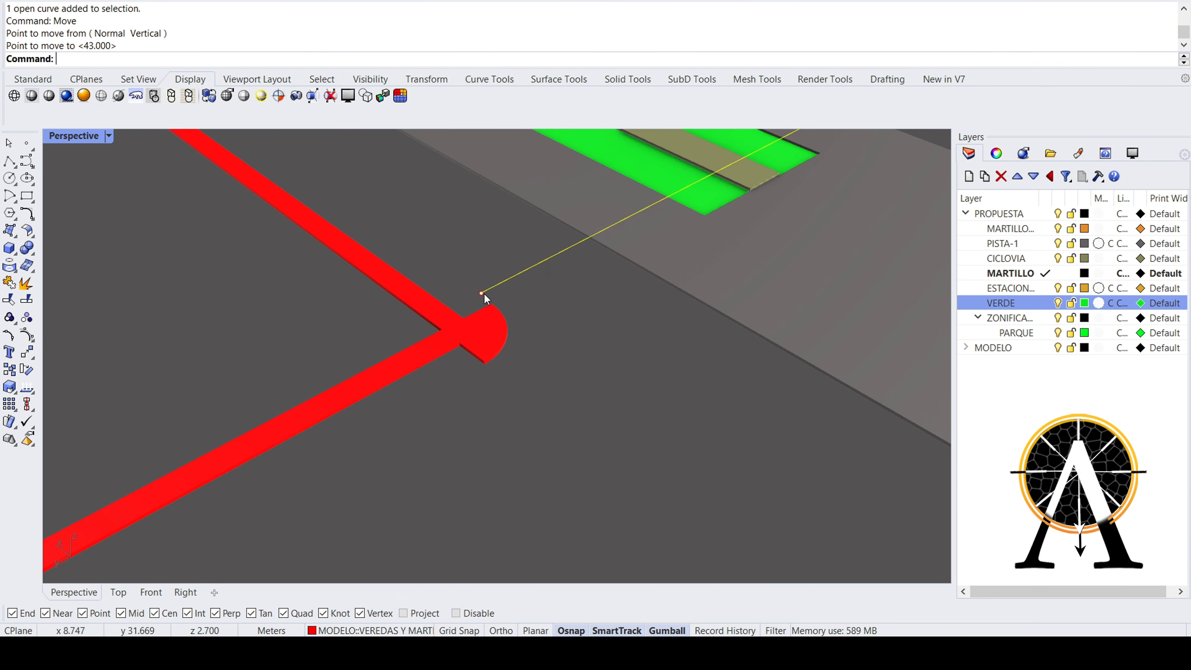
- Draw a polyline from the side-street sidewalk corner of one block up to the near endpoint of its raised cross-avenue curve
scroll(484, 294, "down", 3)
scroll(484, 294, "down", 3)
right_click_drag(486, 285, 436, 330)
scroll(535, 330, "up", 8)
right_click_drag(398, 320, 300, 295)
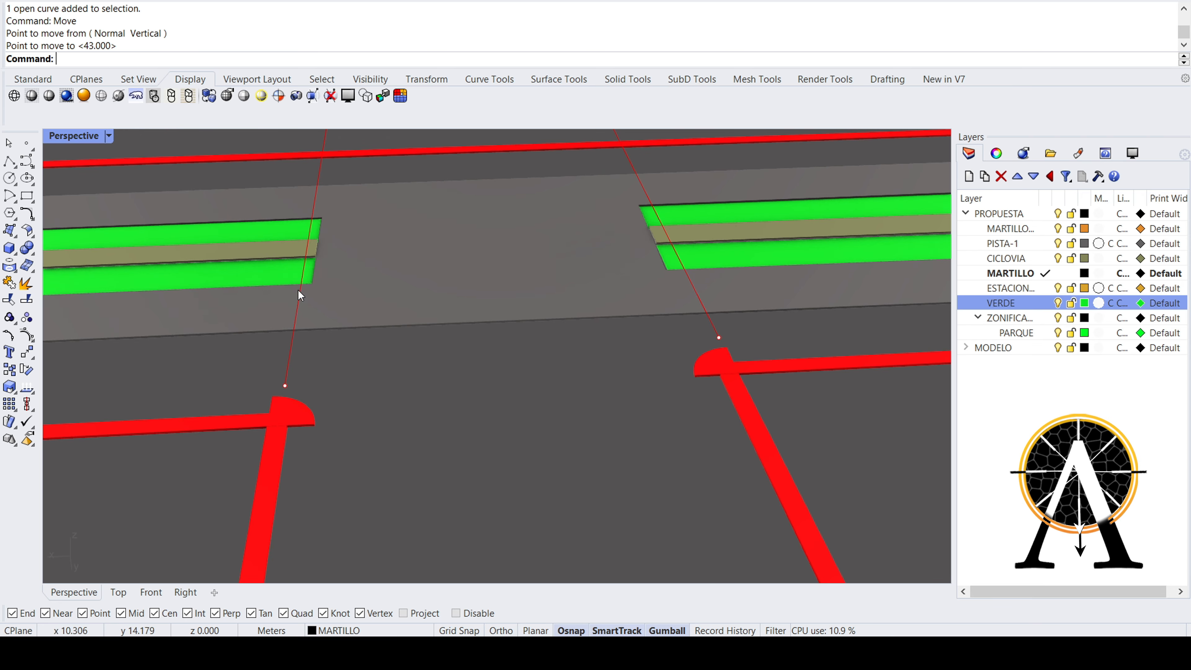
right_click_drag(530, 304, 510, 306)
scroll(716, 401, "up", 5)
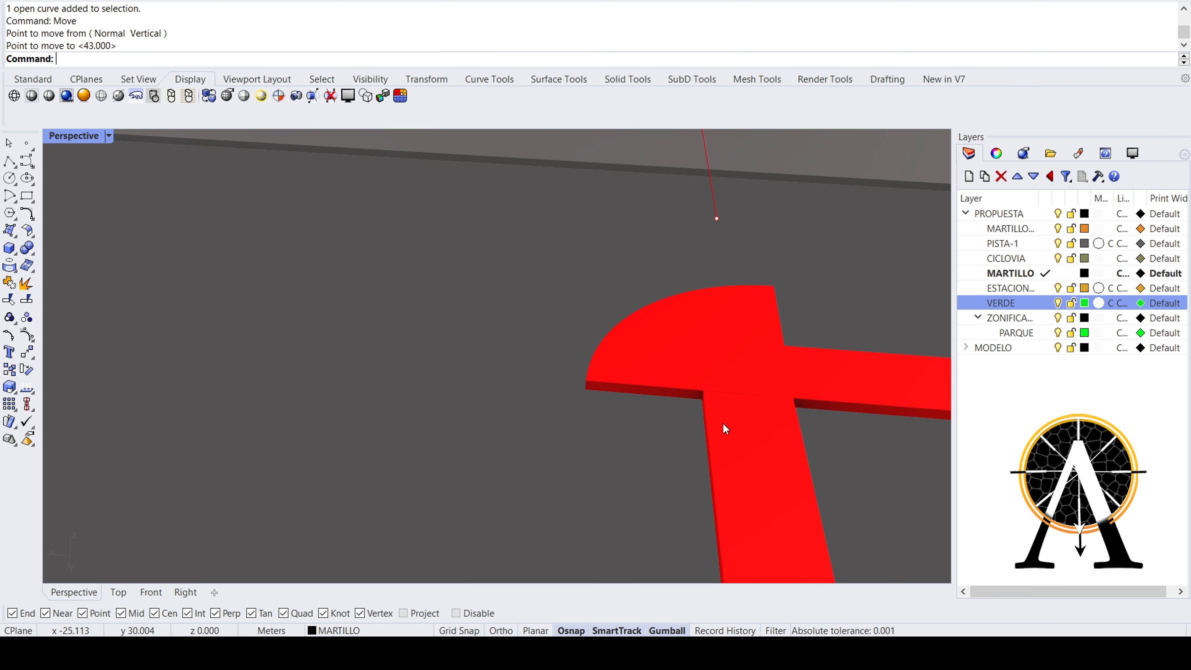
left_click(11, 161)
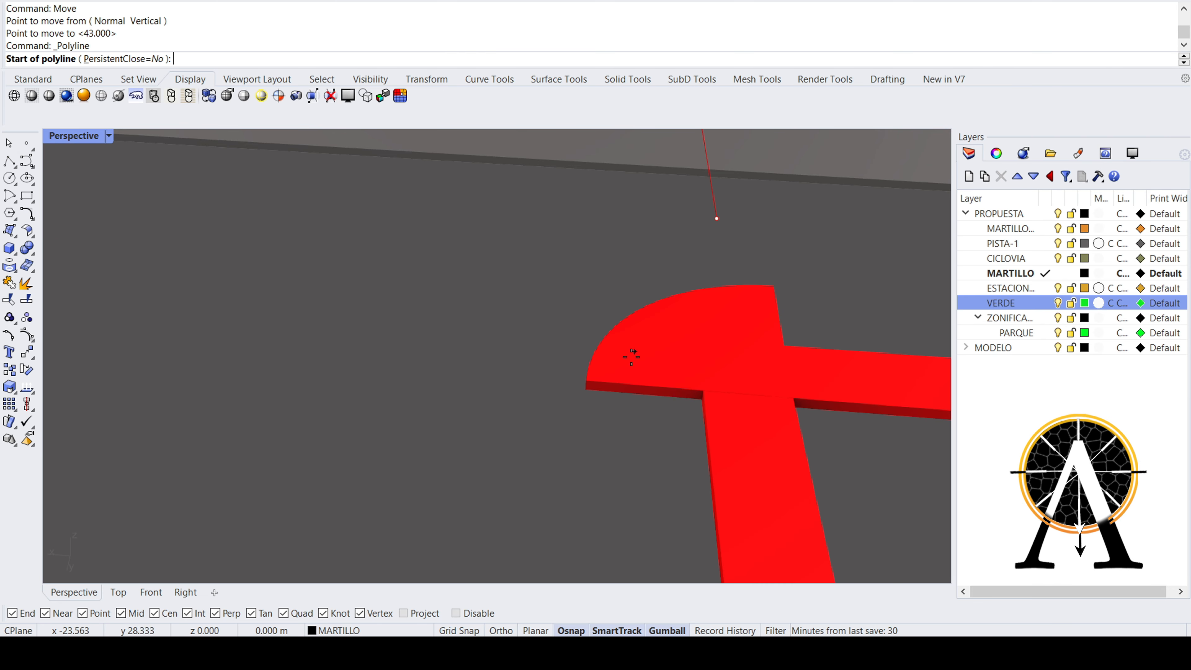
left_click(702, 389)
left_click(718, 219)
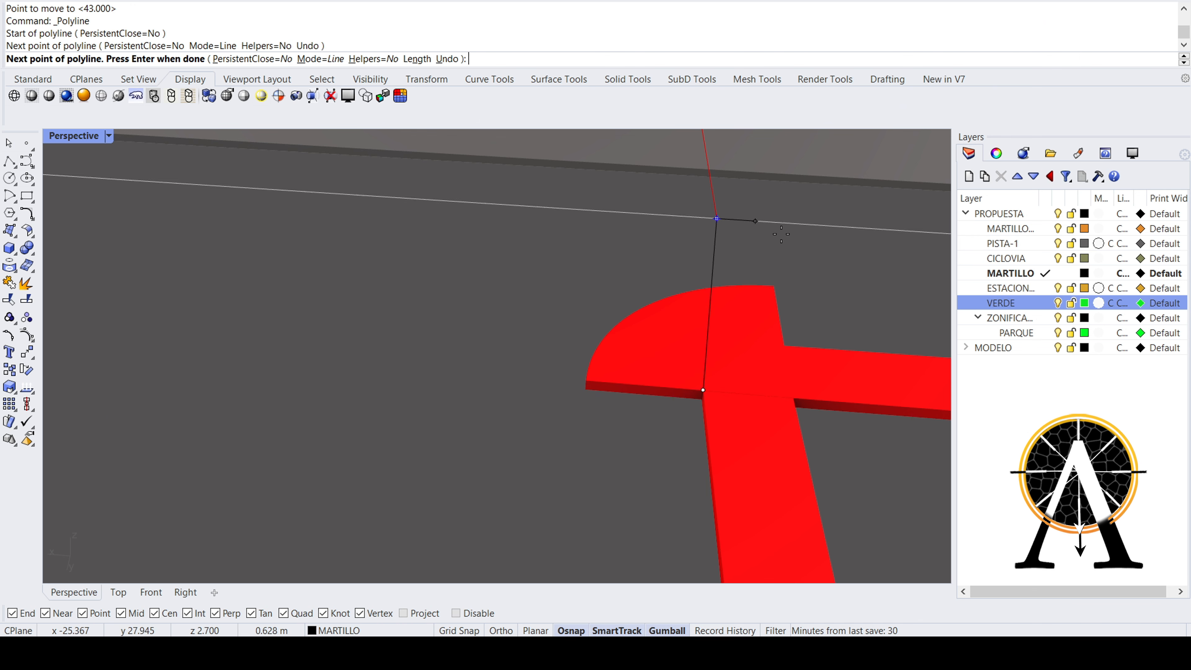
right_click(766, 226)
- Try to link the facing block's sidewalk corner to its raised curve's endpoint with a polyline, and undo it
scroll(792, 240, "down", 10)
right_click(375, 287)
scroll(336, 280, "up", 7)
left_click(326, 280)
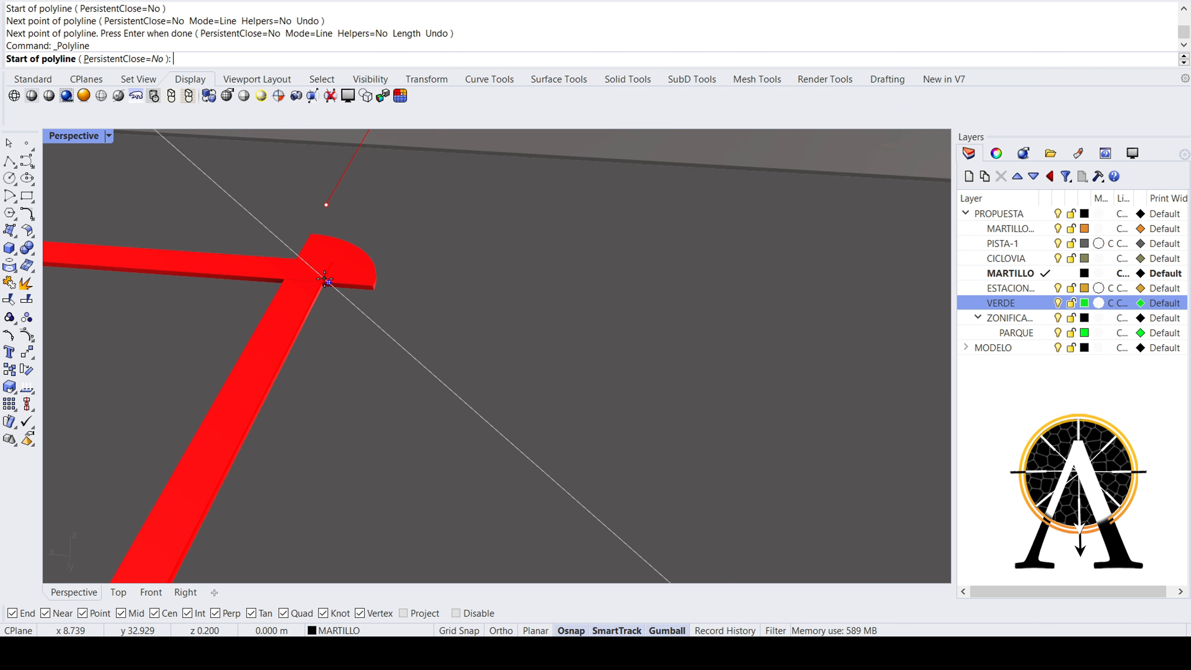
left_click(326, 203)
right_click(367, 268)
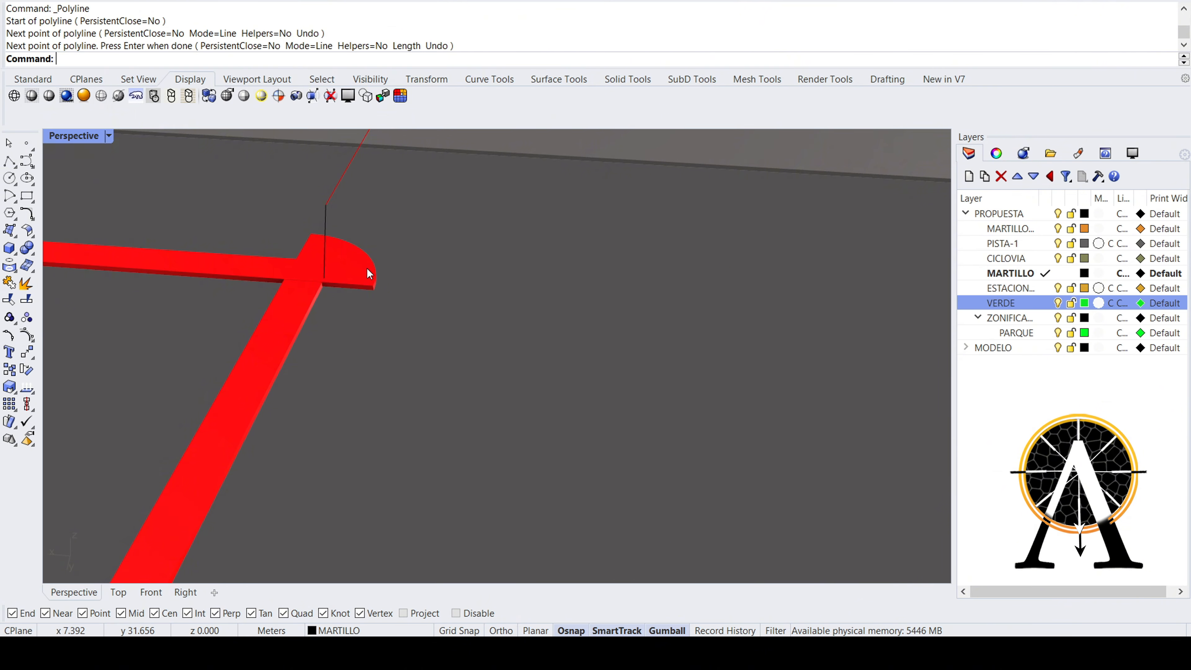
scroll(352, 319, "up", 4)
key("ctrl+z")
- Draw a polyline from the facing block's side-street sidewalk corner up to the near endpoint of its raised curve
right_click(351, 319)
left_click(353, 325)
right_click_drag(415, 350, 333, 349)
scroll(329, 348, "down", 5)
left_click(316, 215)
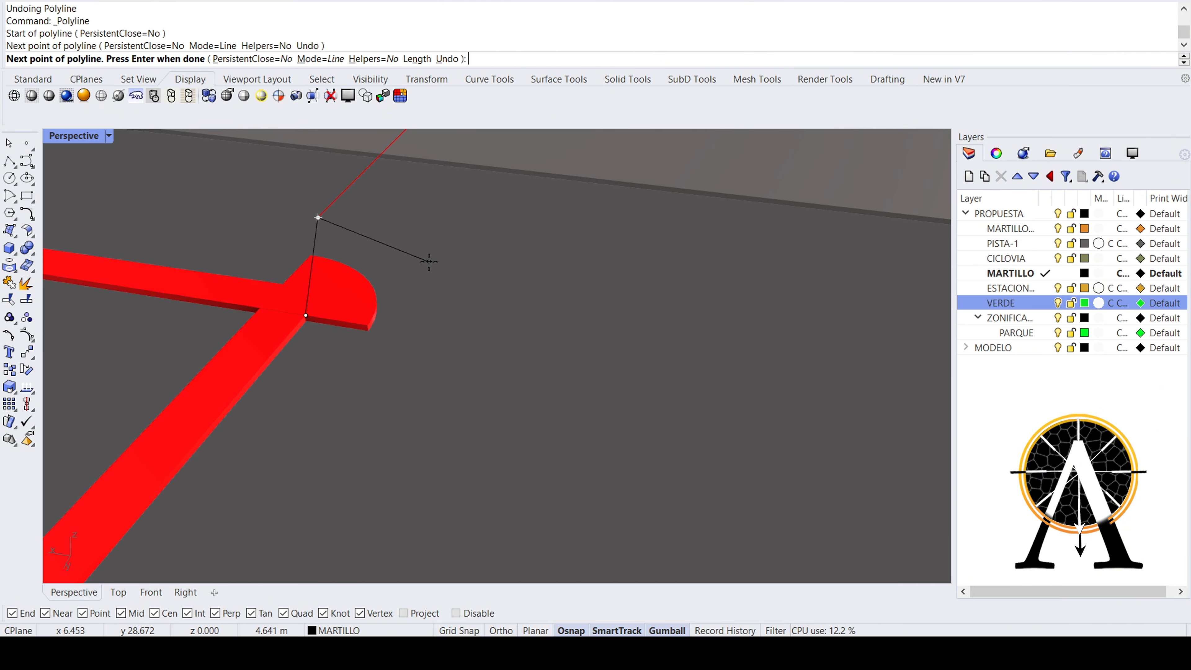
right_click(429, 260)
- Examine the median gap and the ends of the bike lane and green strips from several angles
right_click_drag(434, 260, 532, 299)
scroll(330, 287, "down", 6)
key("Return")
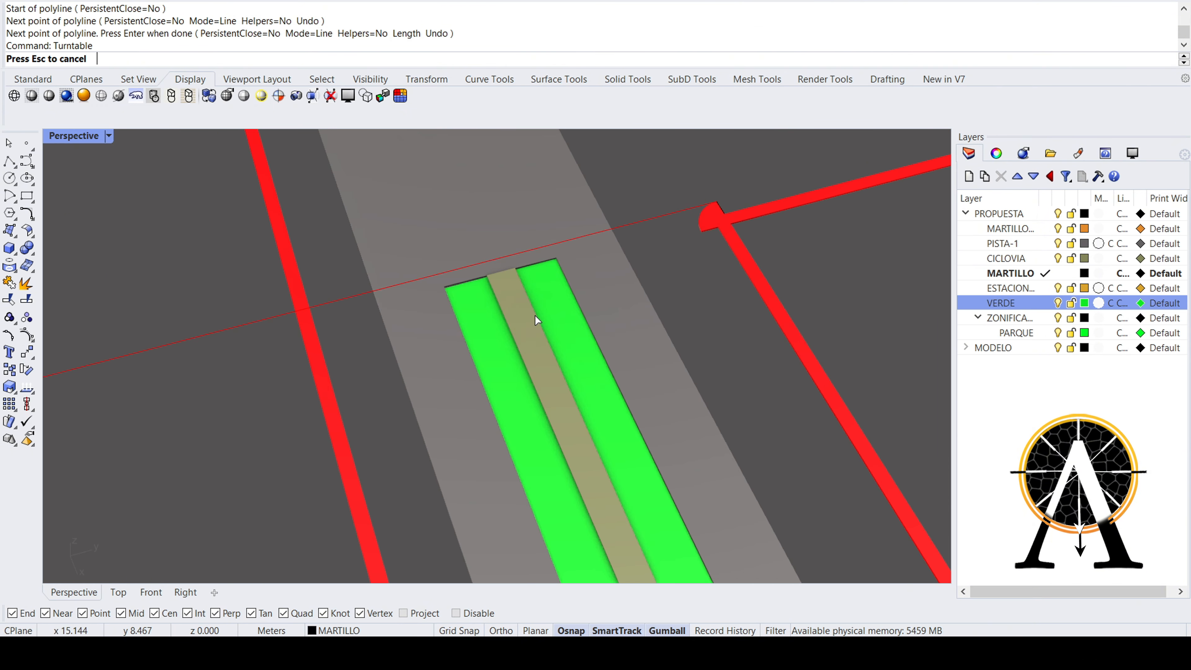
left_click(10, 161)
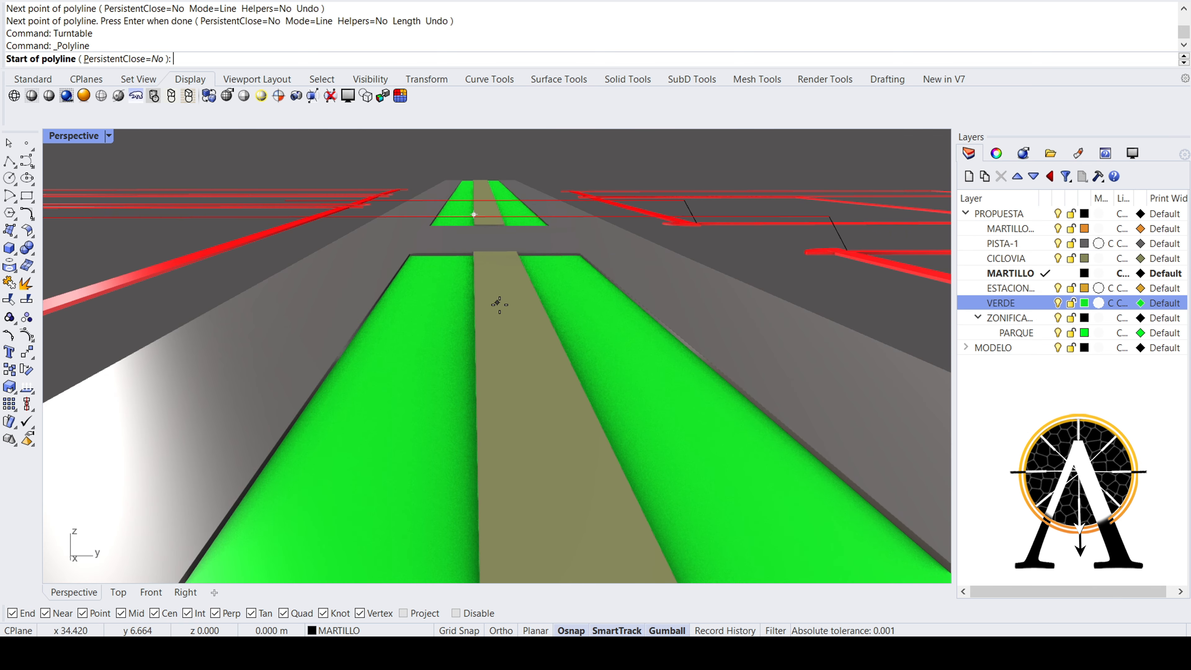
right_click_drag(446, 346, 611, 420)
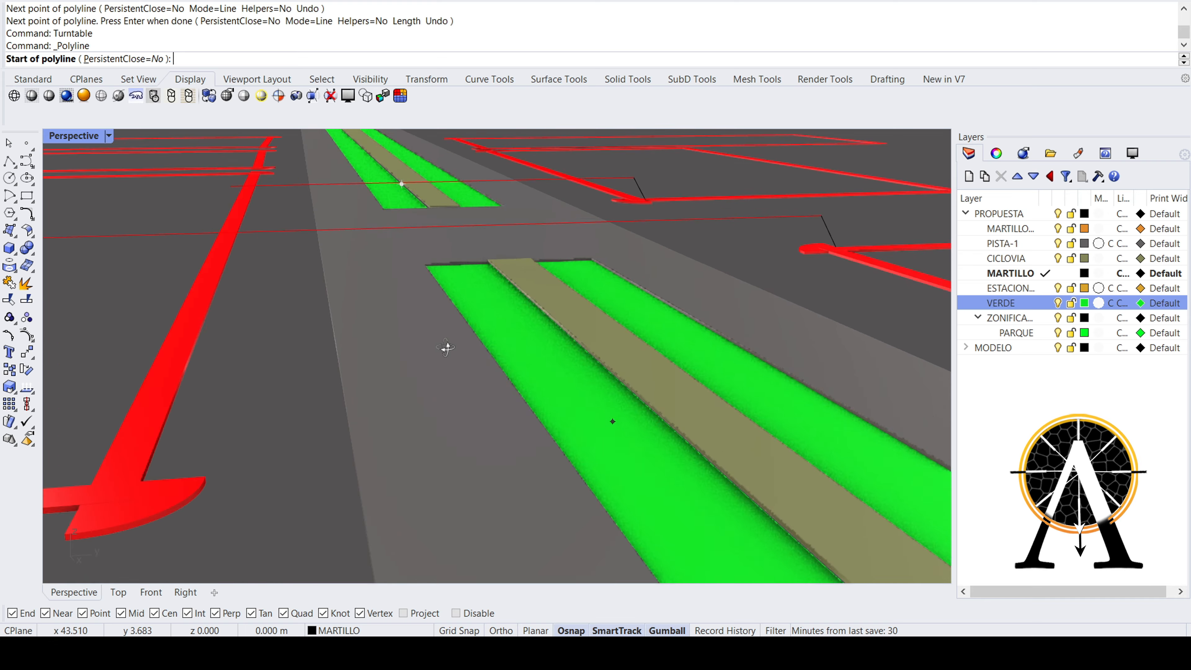
scroll(520, 288, "up", 12)
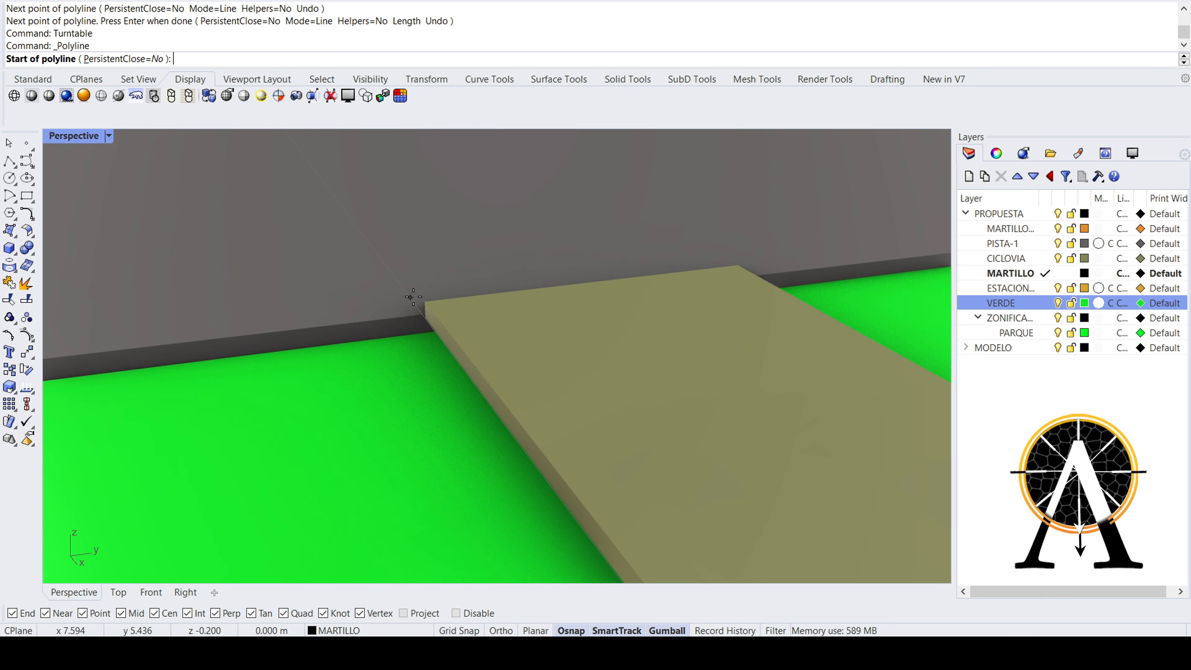
scroll(407, 298, "down", 5)
scroll(412, 294, "up", 5)
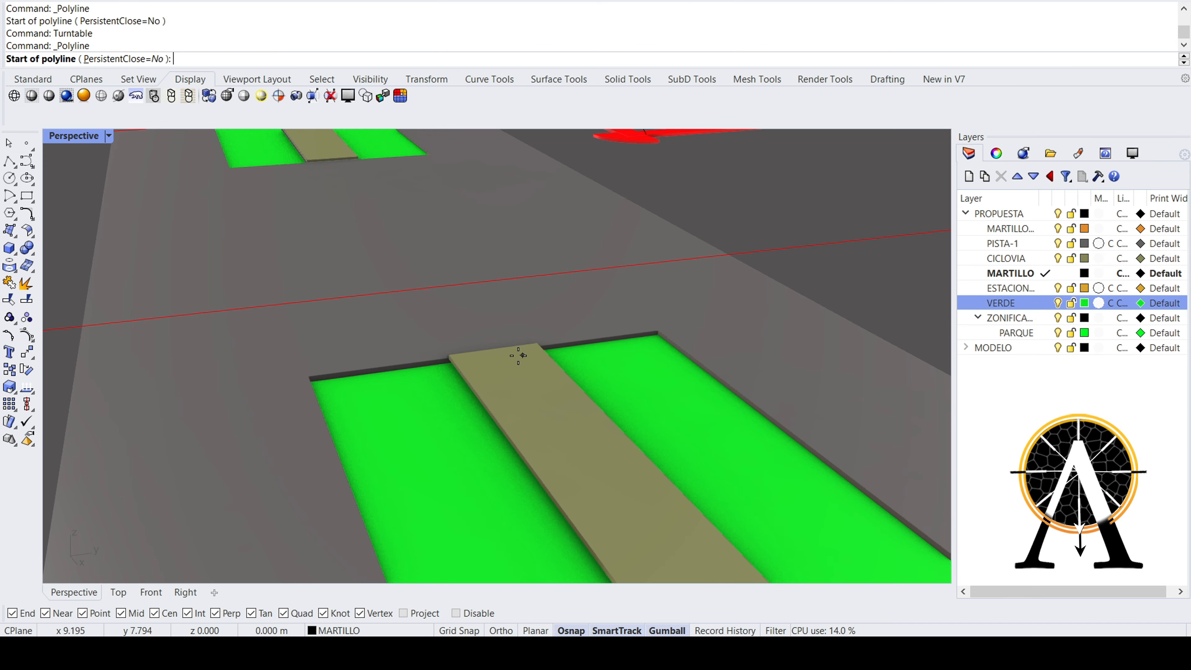
- Draw a straight polyline from the midpoint of the bike lane's end edge along the avenue axis into the median gap, and select it
scroll(518, 355, "up", 3)
left_click(490, 350)
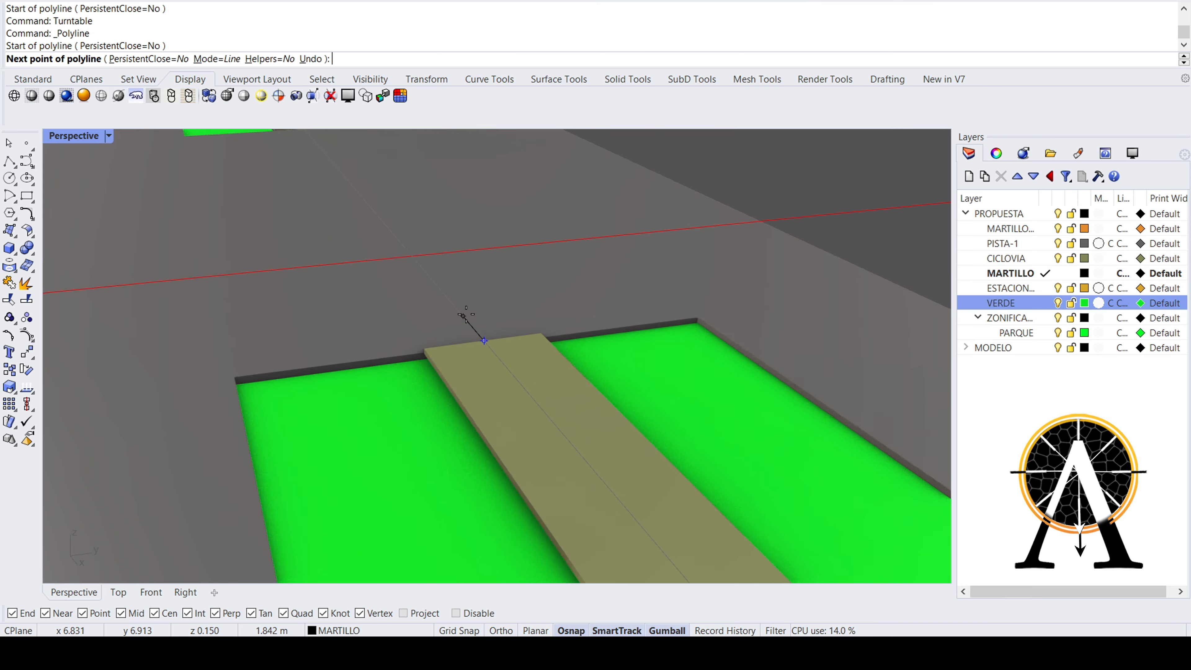
scroll(525, 385, "down", 5)
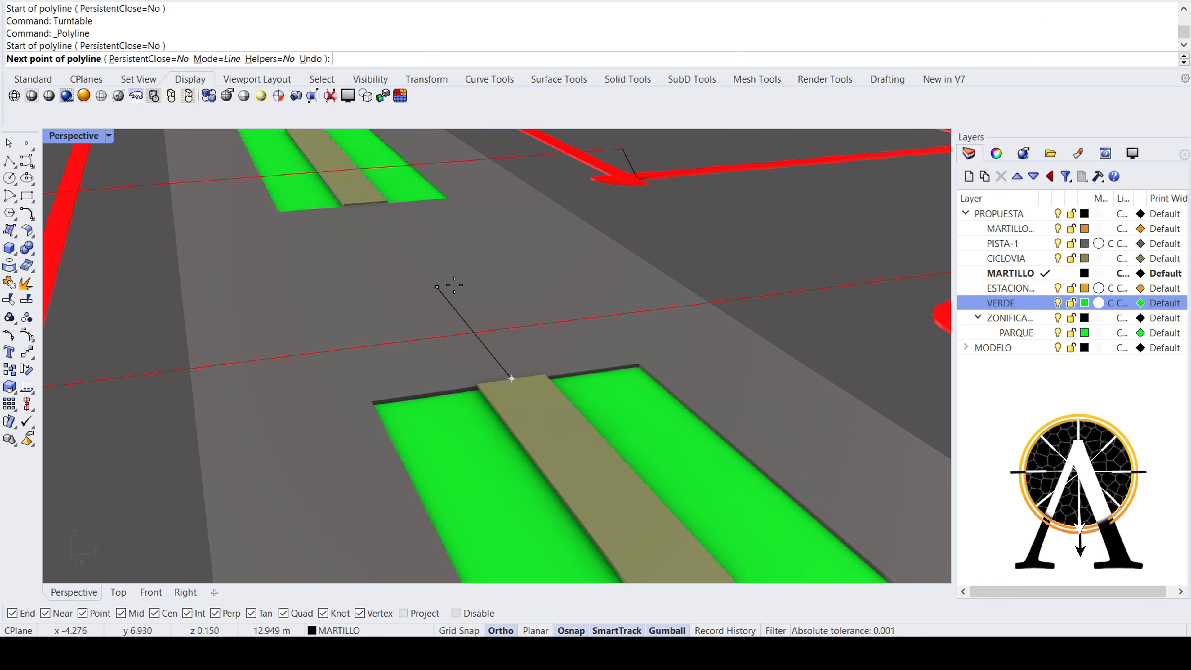
left_click(469, 294)
key("Return")
right_click_drag(513, 298, 569, 411)
left_click(487, 336)
scroll(498, 385, "up", 3)
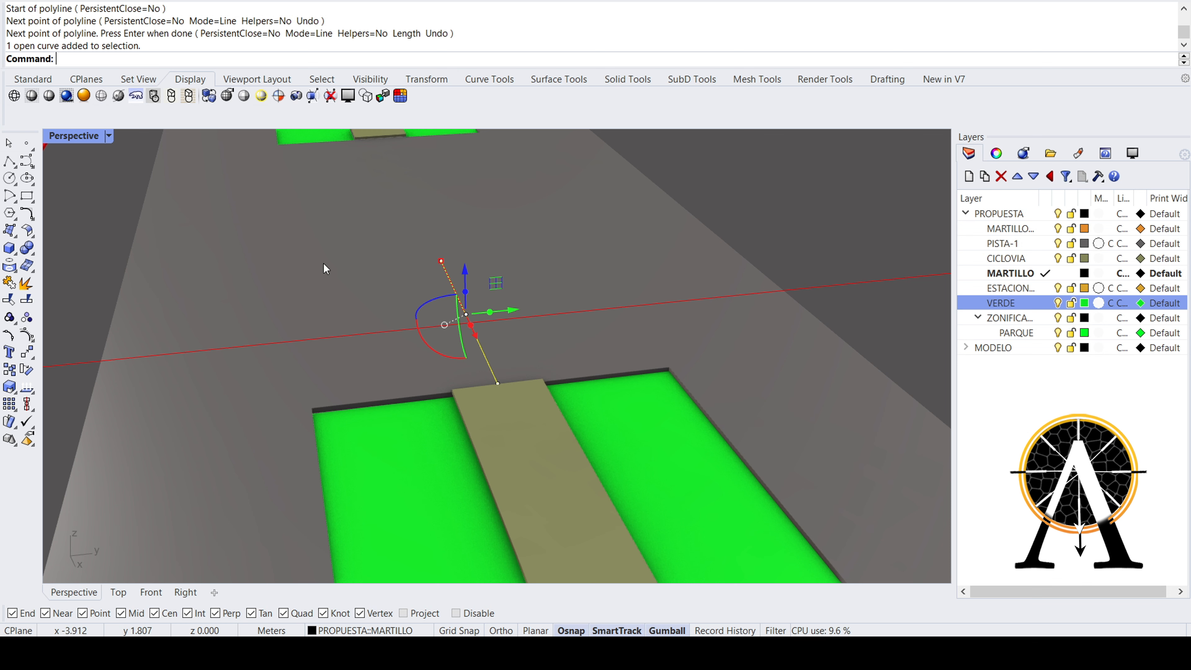
- Draw a circle of about 6.3 m radius centred on the bike lane's end midpoint and reaching the outer corner of the green strip
left_click(10, 178)
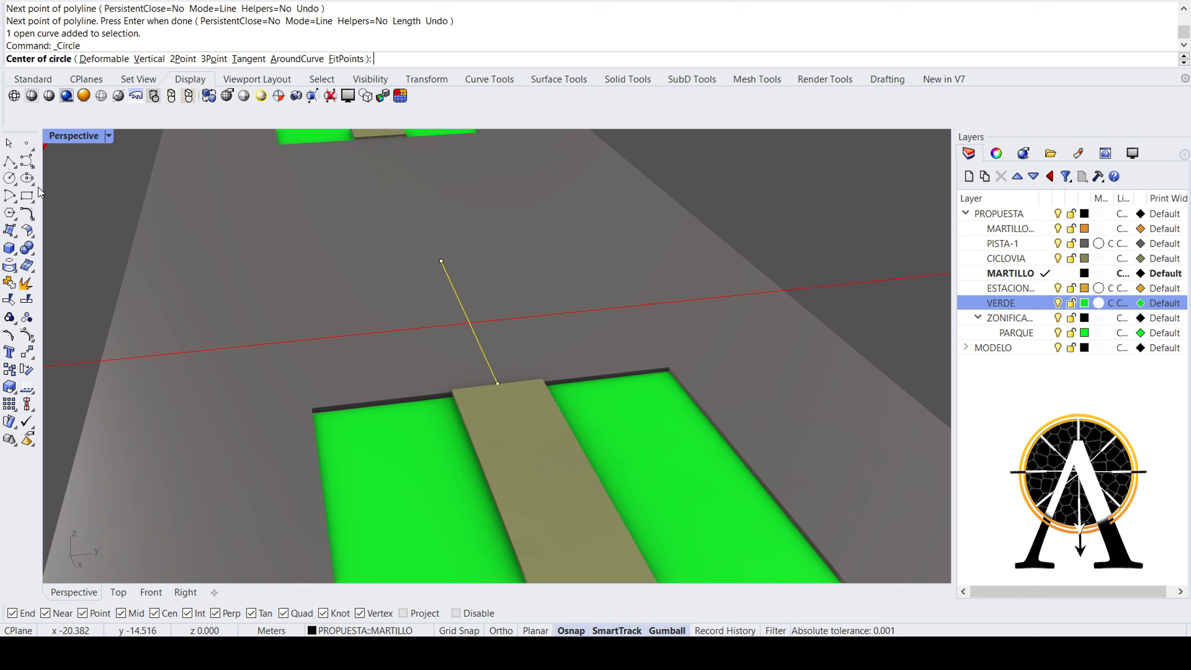
left_click(489, 367)
scroll(659, 371, "up", 10)
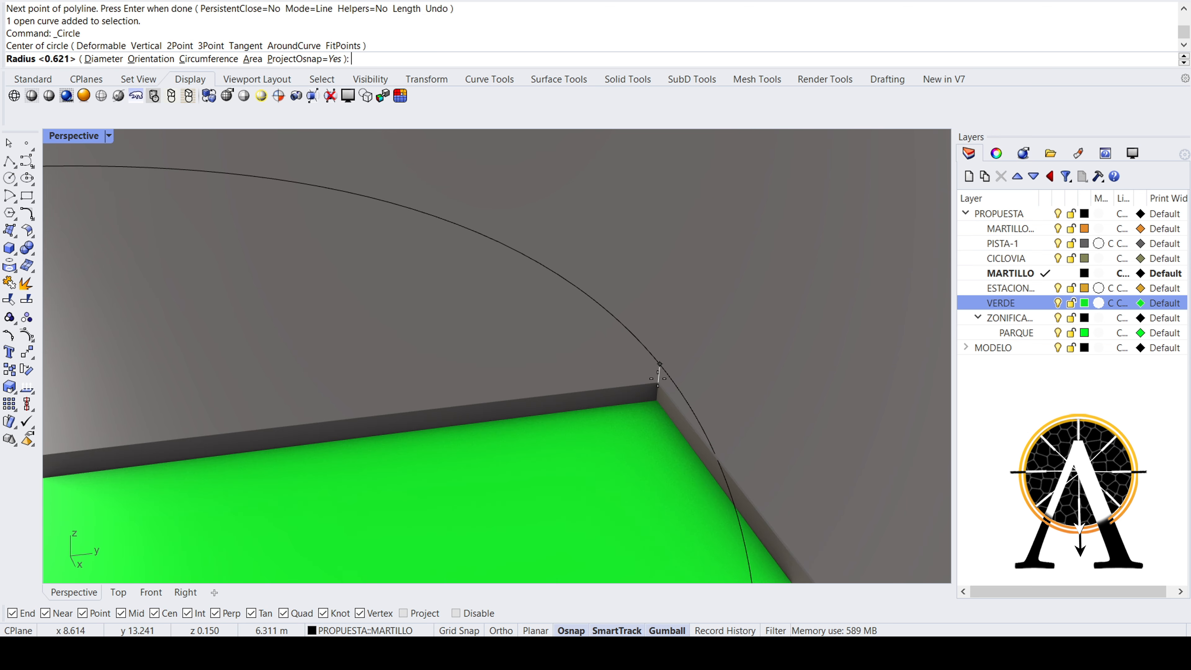
left_click(657, 381)
scroll(663, 350, "down", 10)
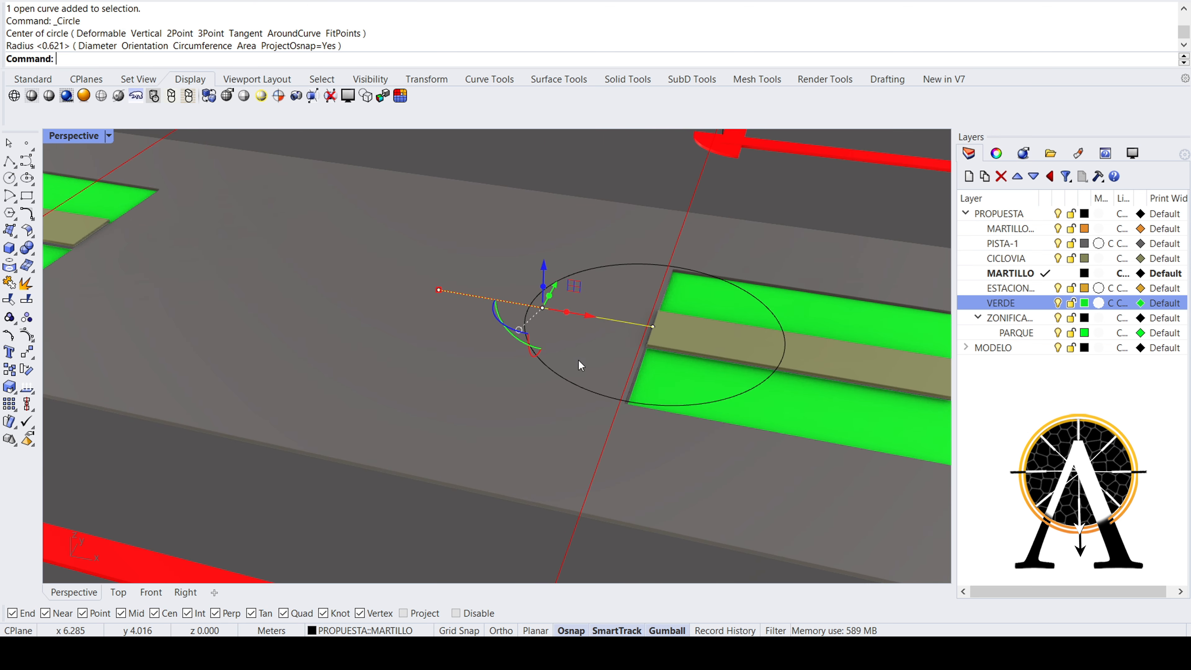
- Inspect the new circle against the green strips, the median gap and the cross-avenue reference curves from several angles
right_click_drag(660, 303, 583, 320)
scroll(586, 329, "up", 3)
scroll(600, 371, "down", 3)
scroll(675, 349, "up", 6)
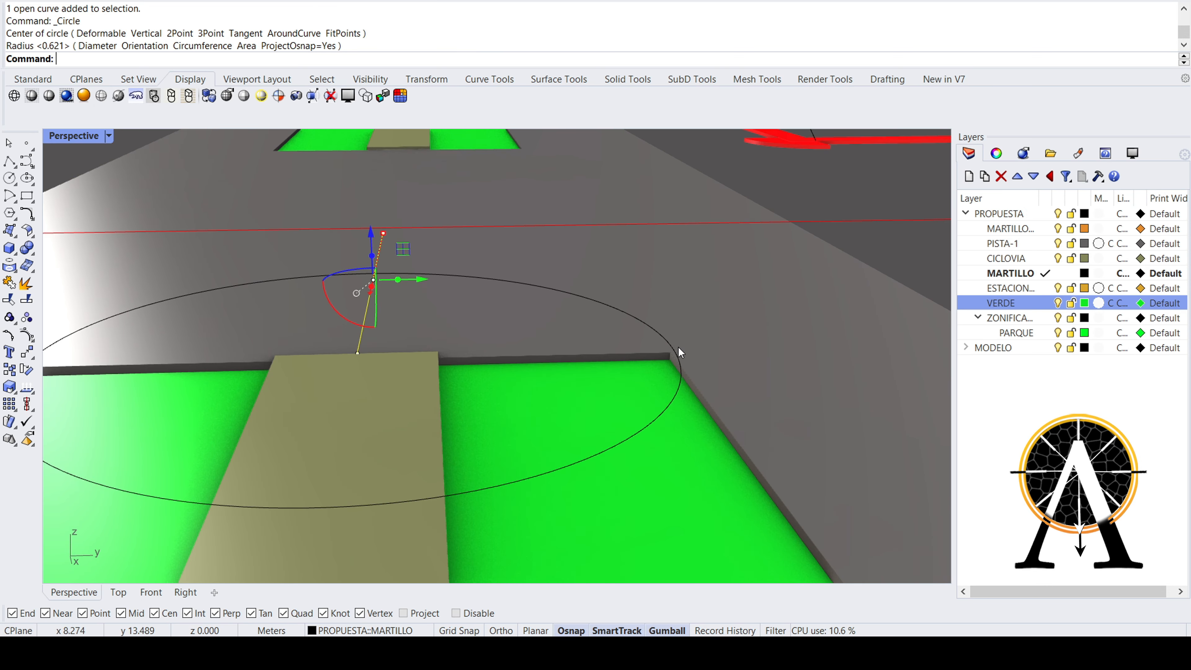
scroll(671, 366, "up", 3)
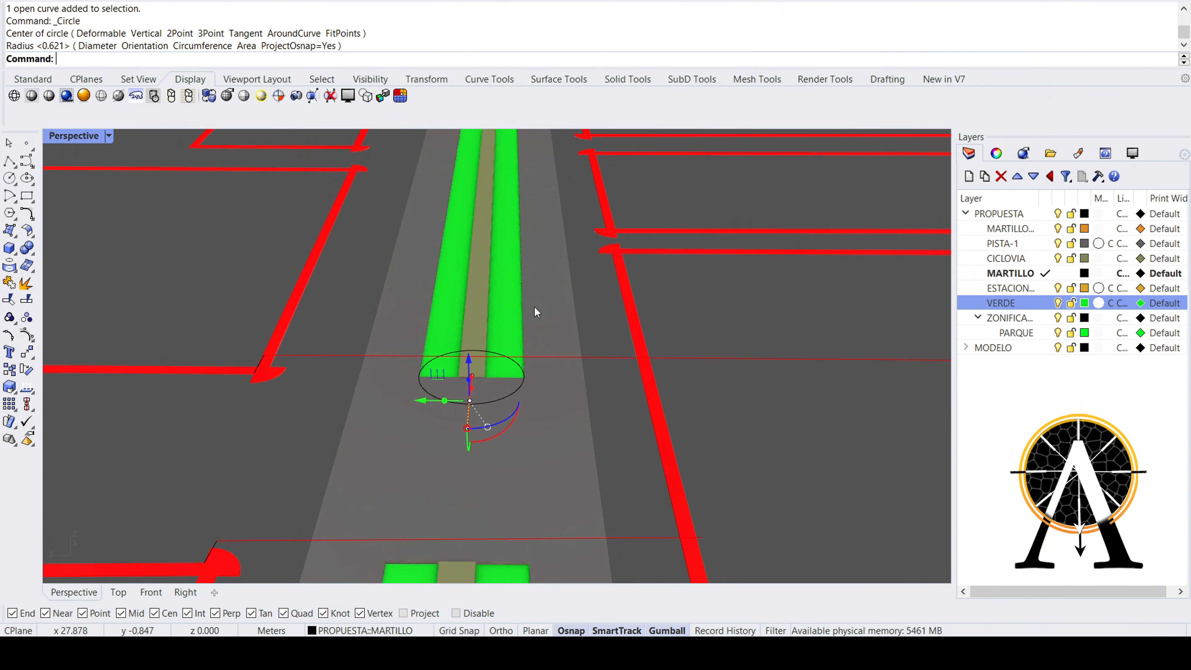
right_click_drag(537, 312, 530, 358)
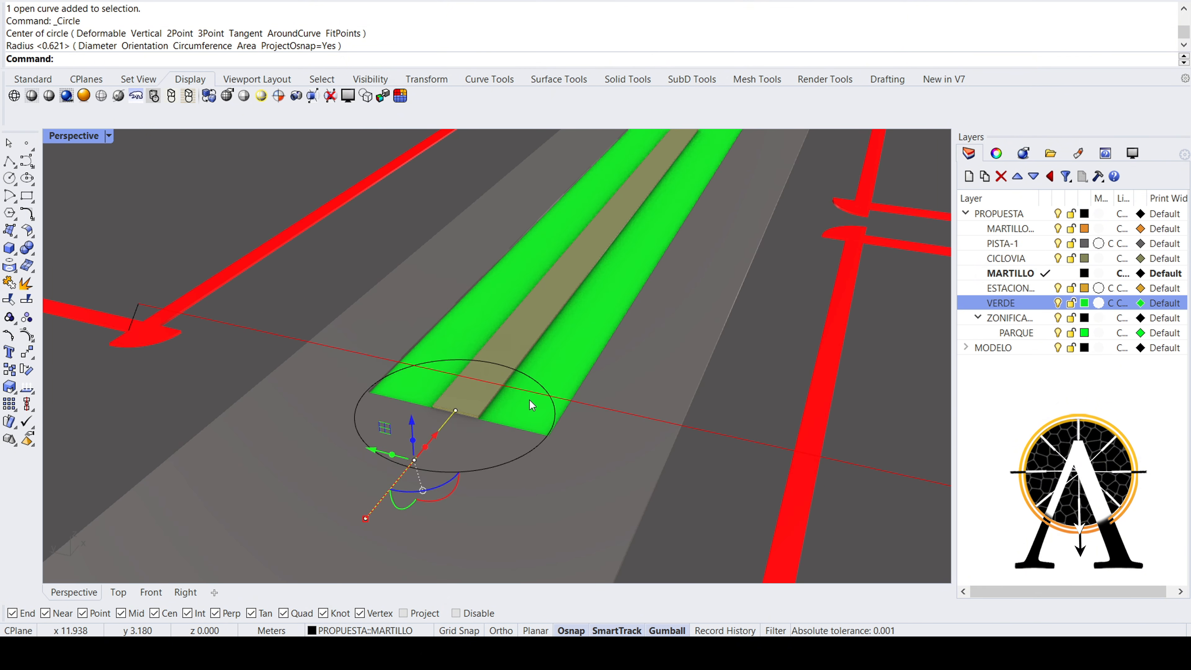
scroll(530, 400, "down", 4)
scroll(565, 338, "down", 4)
right_click_drag(566, 337, 475, 397)
scroll(473, 400, "up", 5)
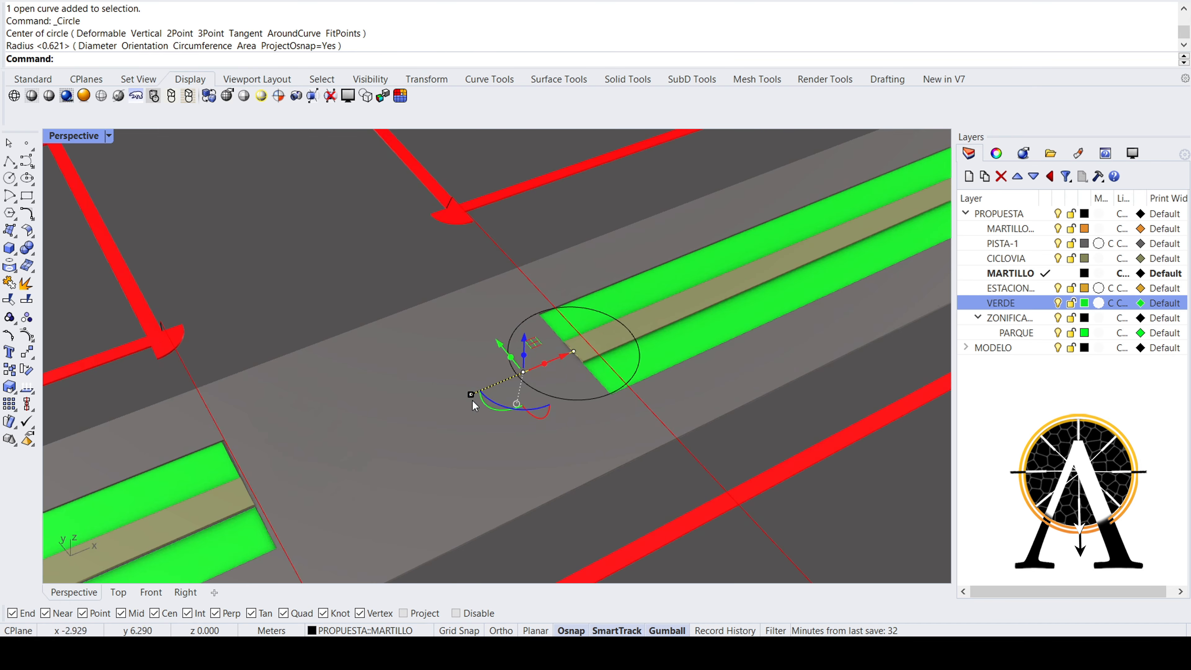
- Draw a matching circle at the opposite median end, centred on the bike lane's end midpoint and reaching the green strip's outer corner
right_click_drag(498, 358, 332, 294)
scroll(332, 294, "up", 5)
scroll(468, 370, "up", 4)
right_click_drag(468, 371, 381, 362)
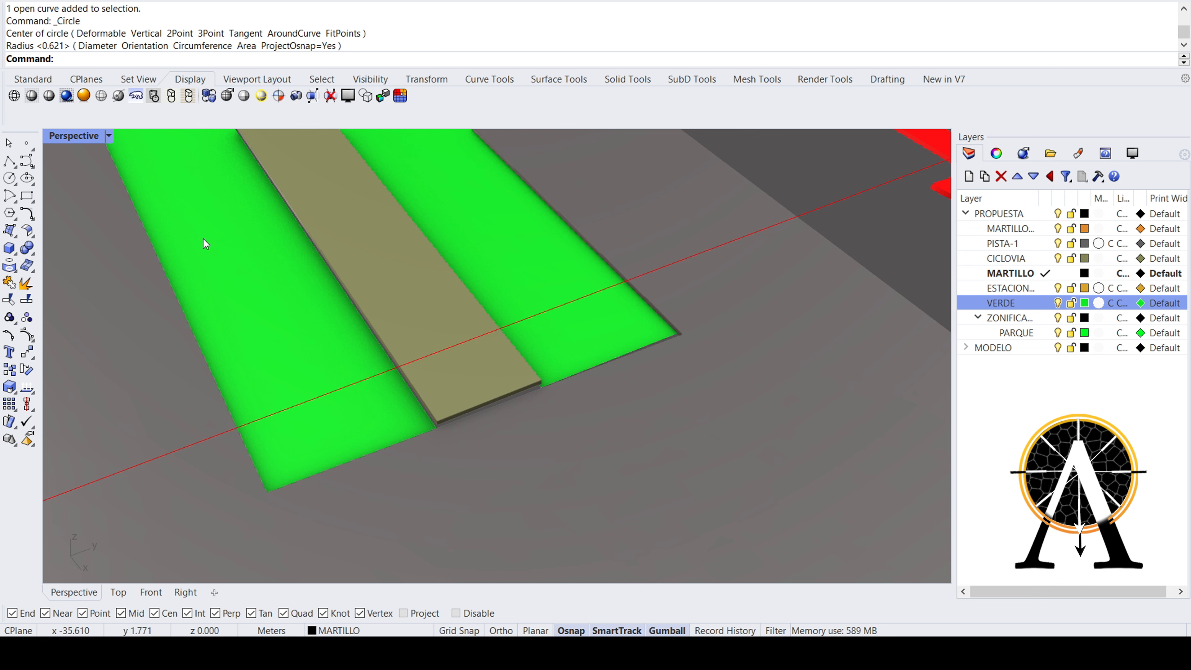
left_click(9, 181)
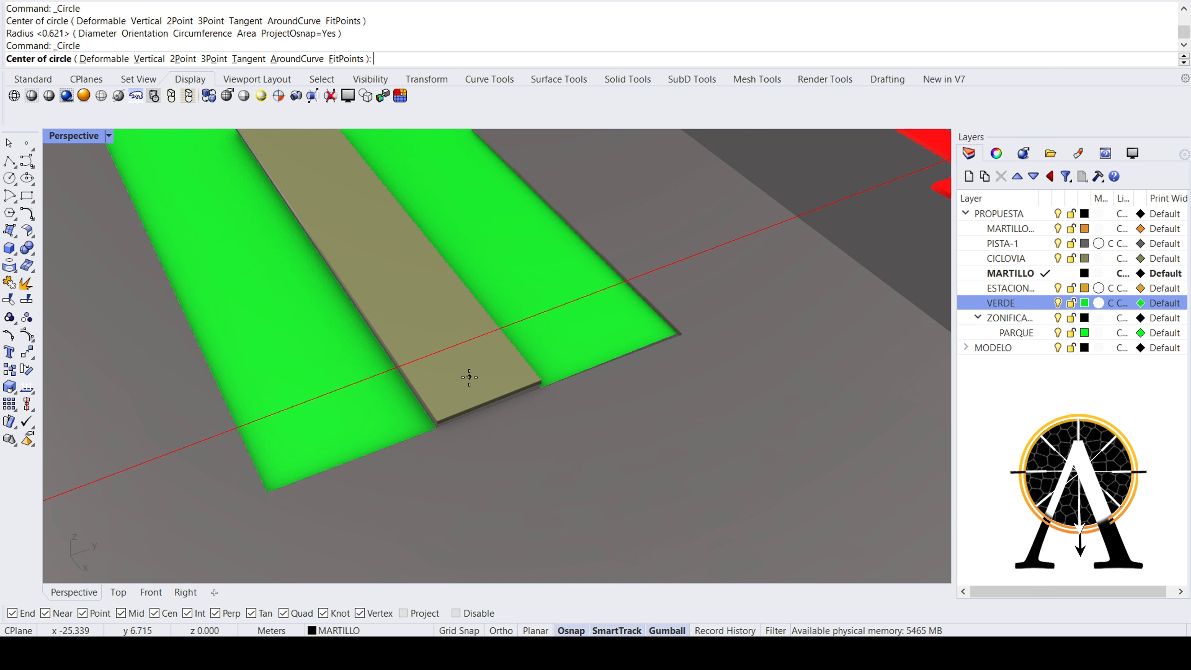
left_click(497, 398)
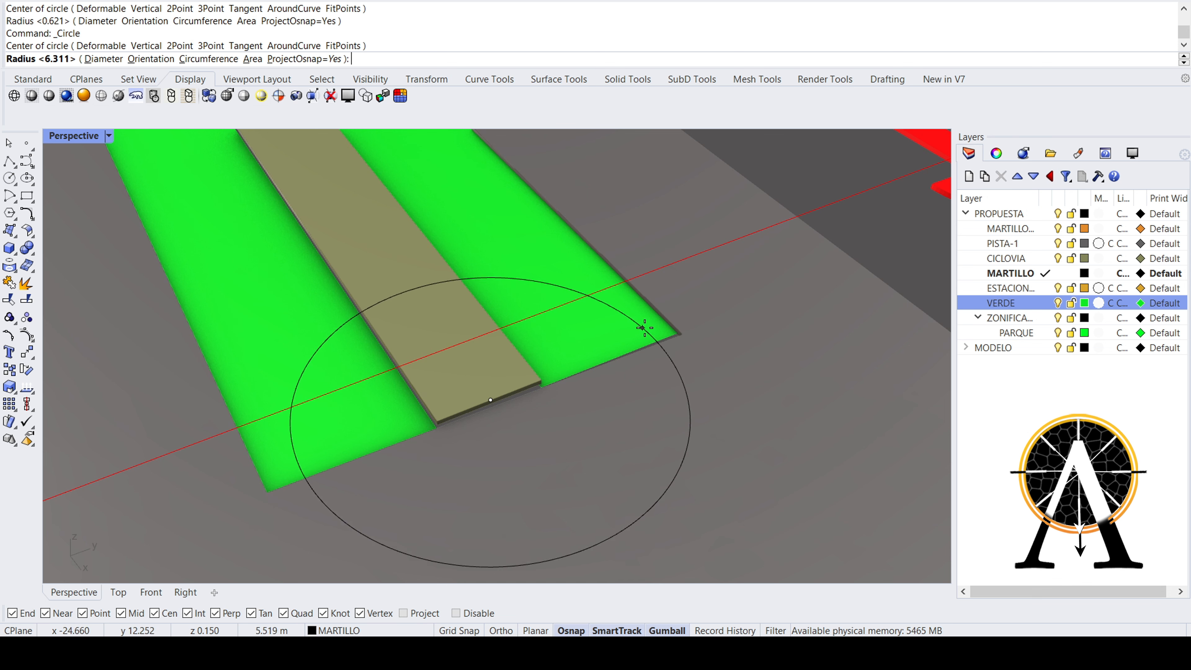
left_click(677, 331)
scroll(503, 404, "down", 3)
right_click_drag(445, 390, 524, 322)
scroll(478, 393, "down", 5)
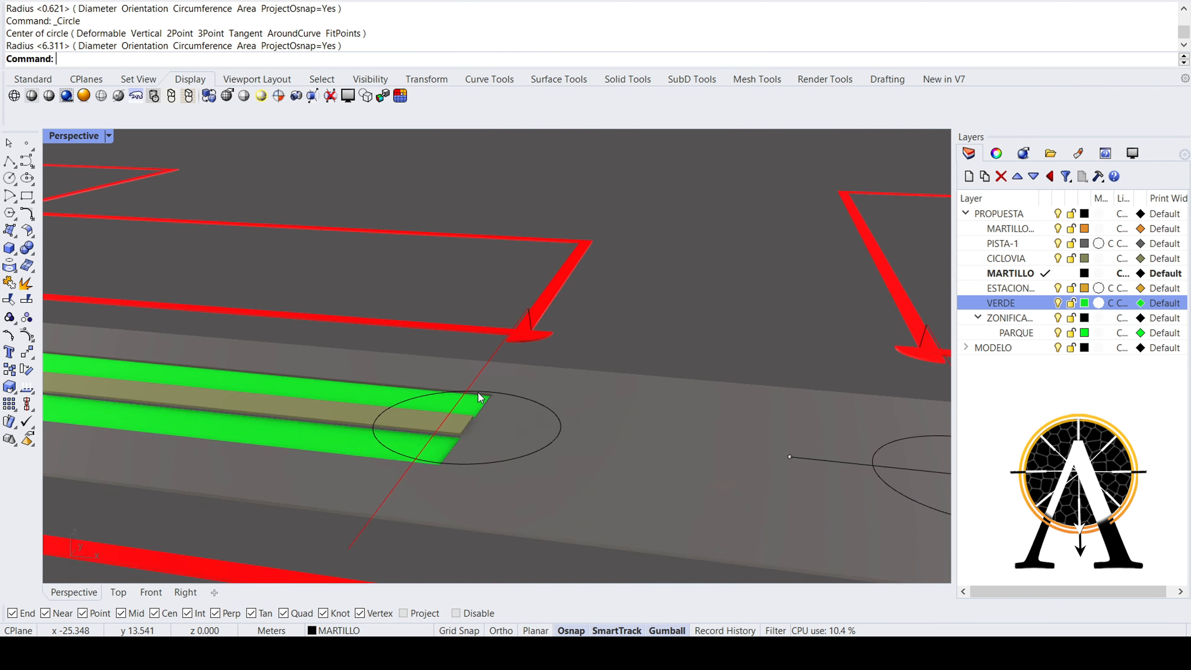
- Move the circle beside the axis polyline from its gap-side quadrant point to the bike lane's end midpoint, setting it back over the median
right_click_drag(478, 393, 411, 422)
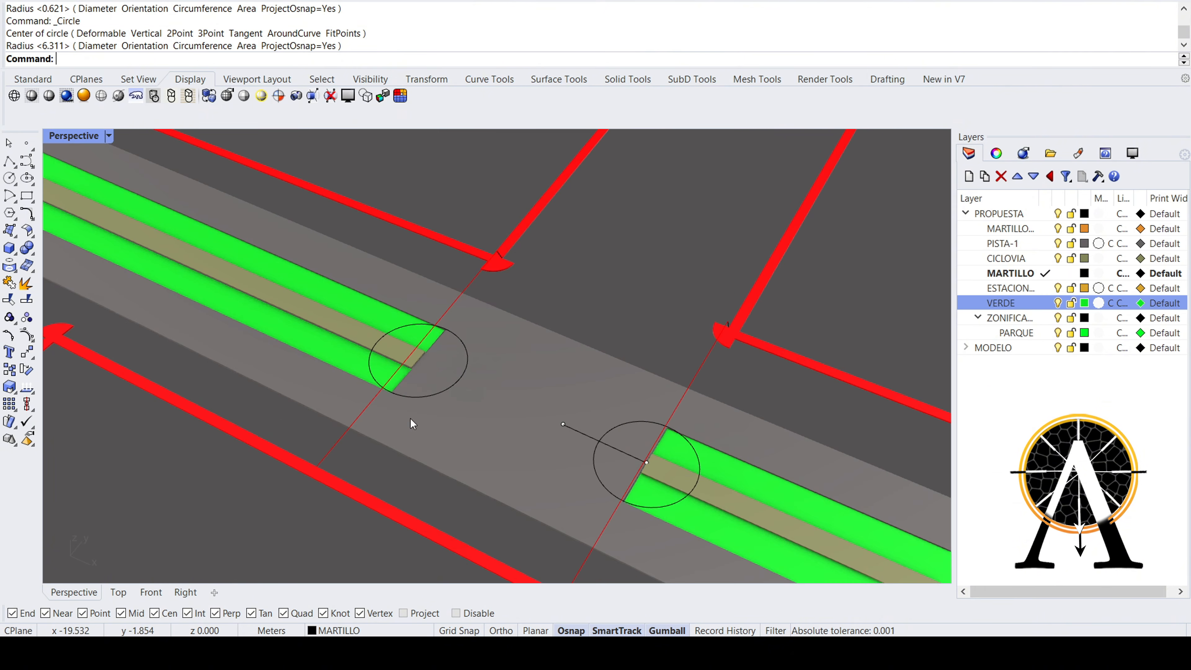
right_click_drag(467, 387, 574, 443)
scroll(575, 443, "up", 4)
scroll(517, 386, "up", 4)
left_click(518, 386)
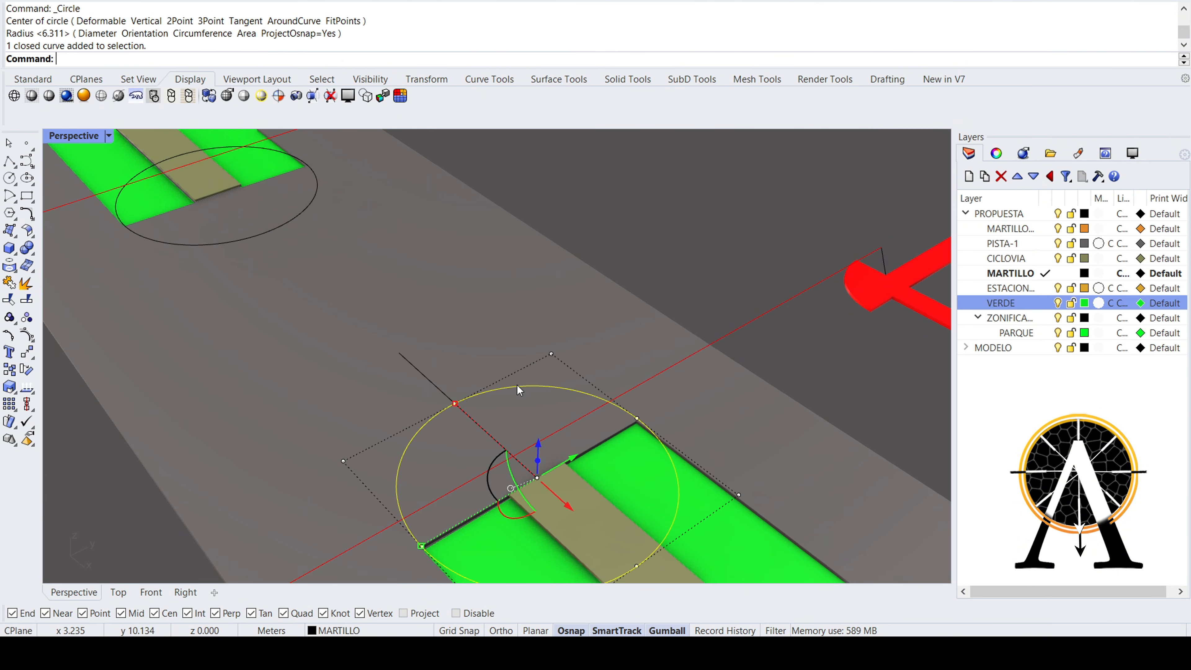
type("Move")
key("Return")
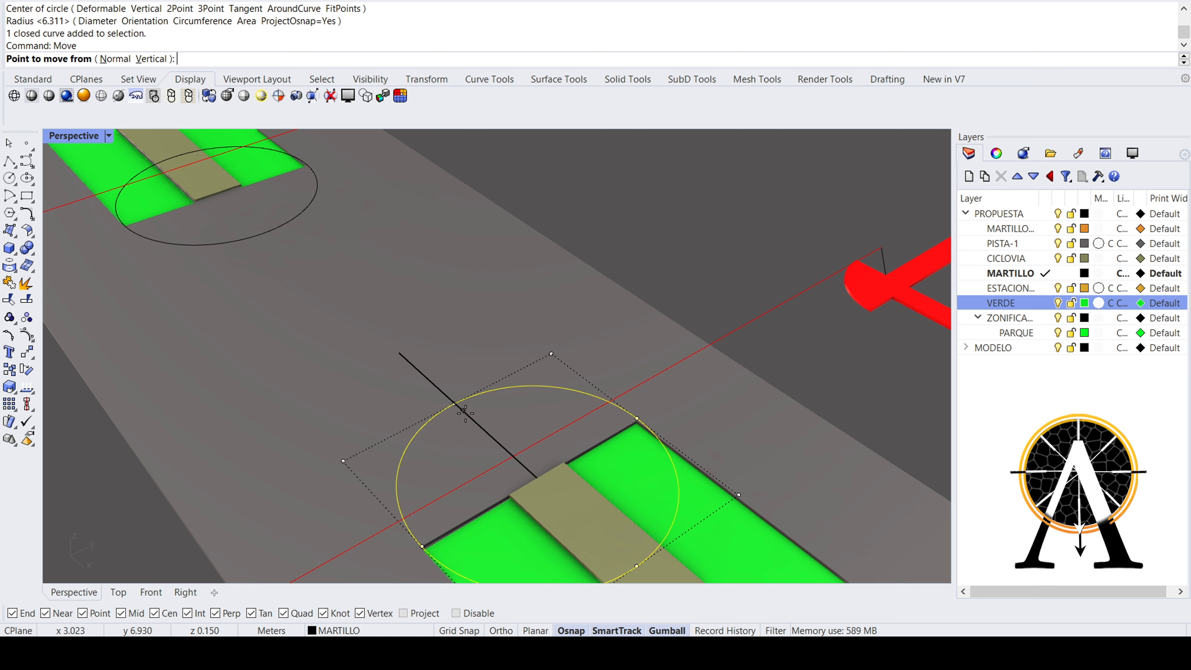
left_click(456, 403)
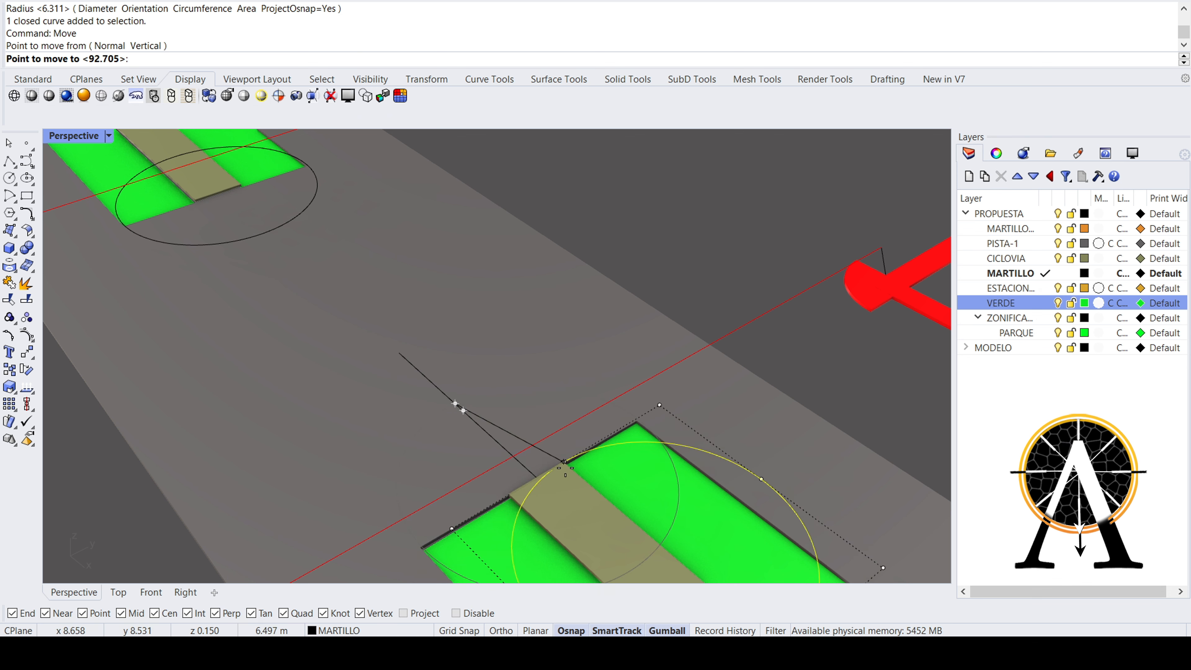
left_click(538, 475)
right_click_drag(539, 475, 388, 423)
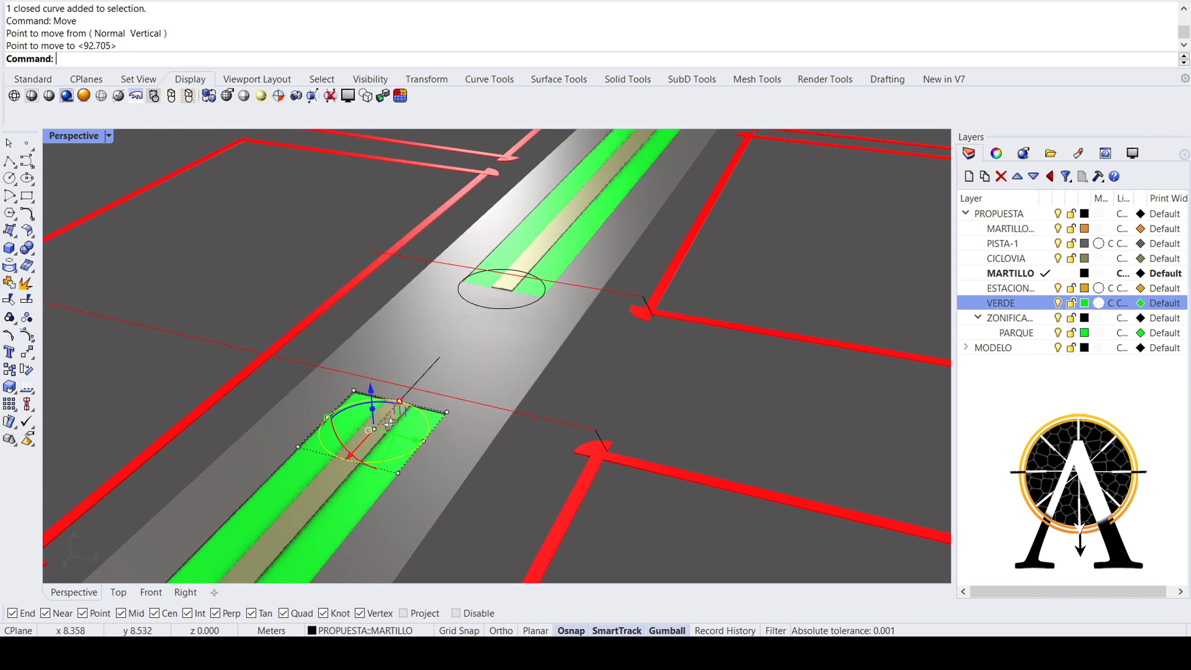
scroll(298, 417, "up", 2)
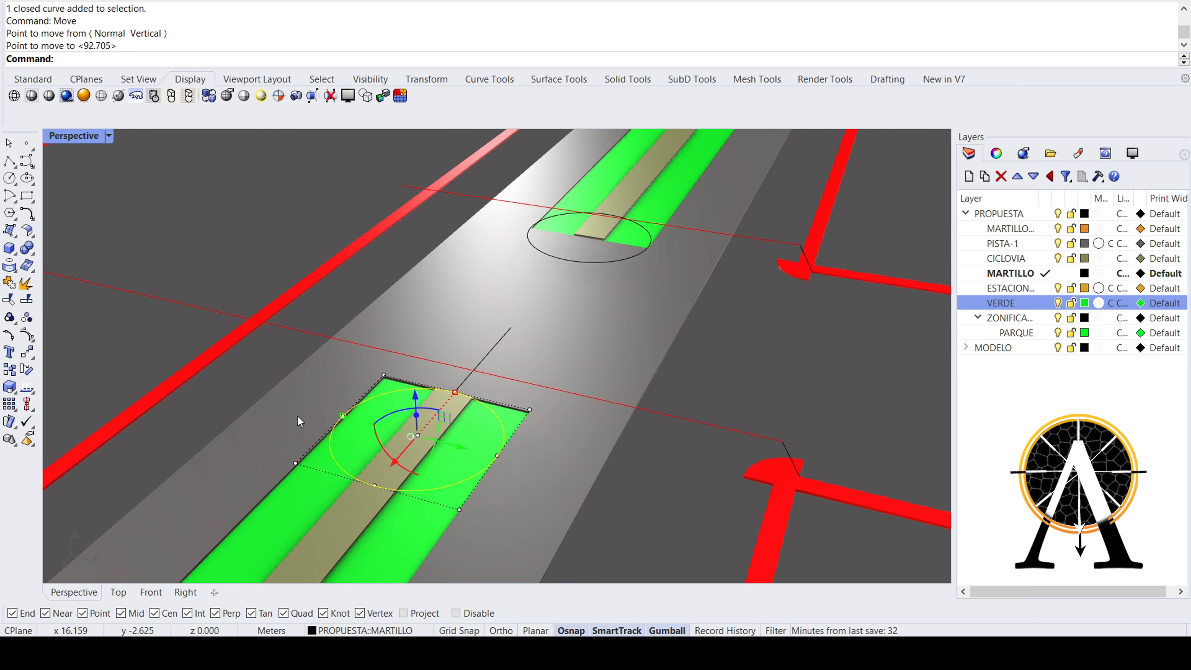
right_click_drag(318, 396, 510, 409)
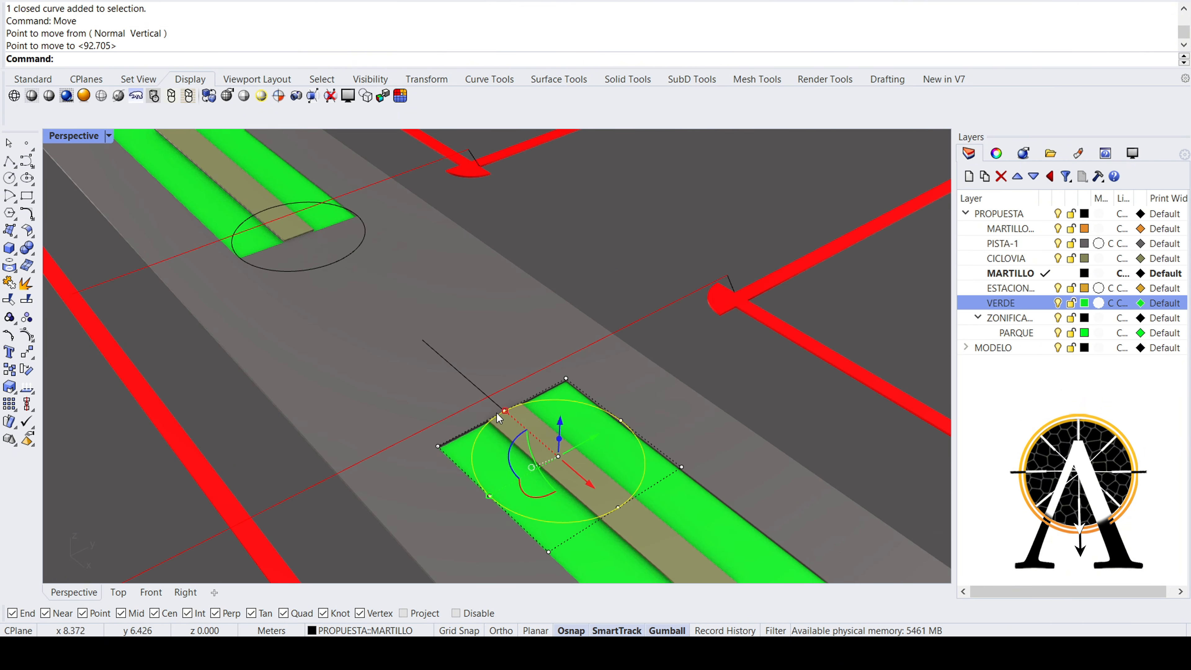
- Draw an axis polyline from the bike lane's end midpoint to the gap-side edge of the circle at the opposite median end
right_click_drag(448, 384, 611, 374)
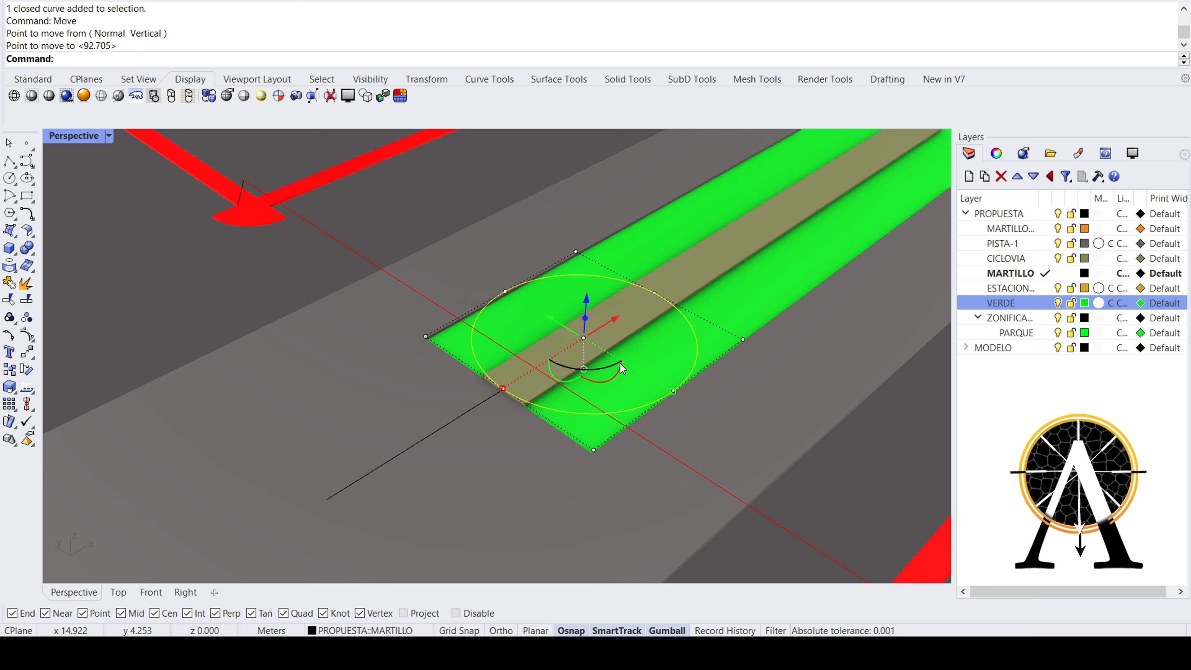
right_click_drag(621, 368, 562, 380)
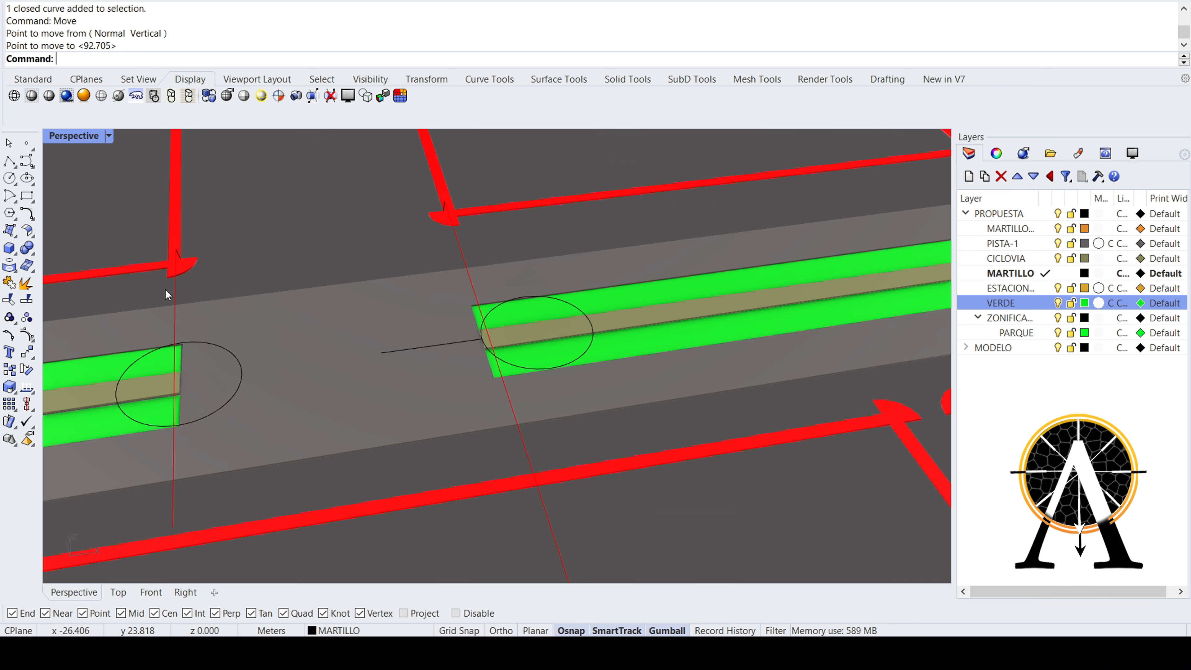
scroll(487, 337, "down", 2)
scroll(487, 337, "up", 3)
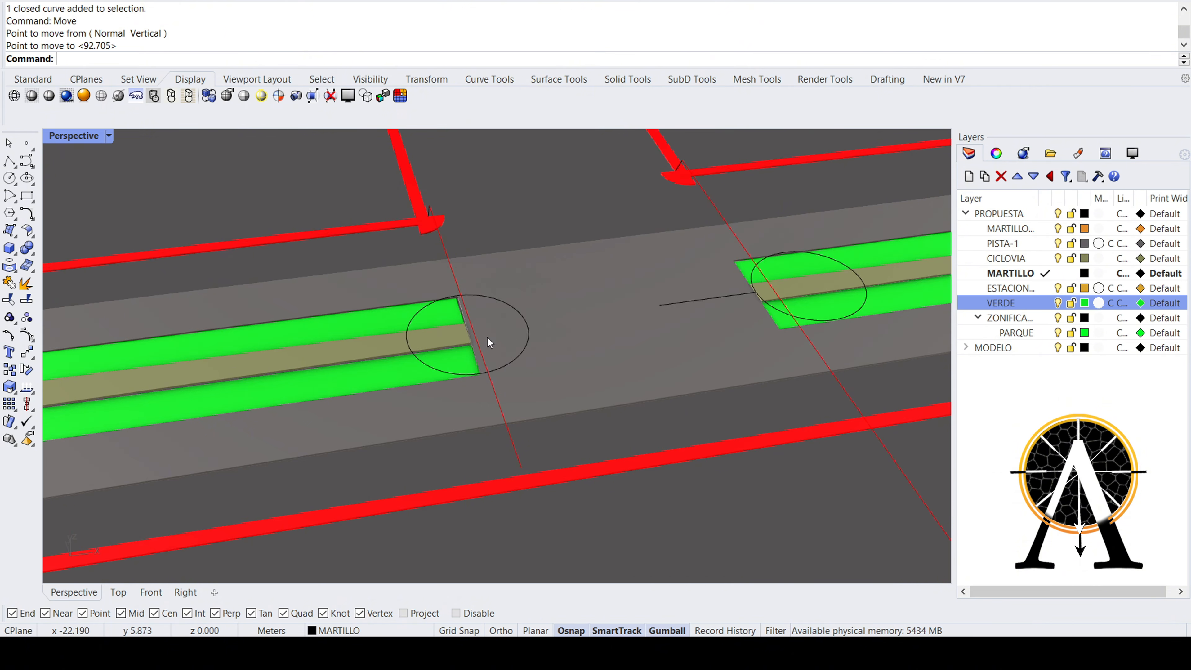
scroll(487, 337, "up", 3)
left_click(10, 161)
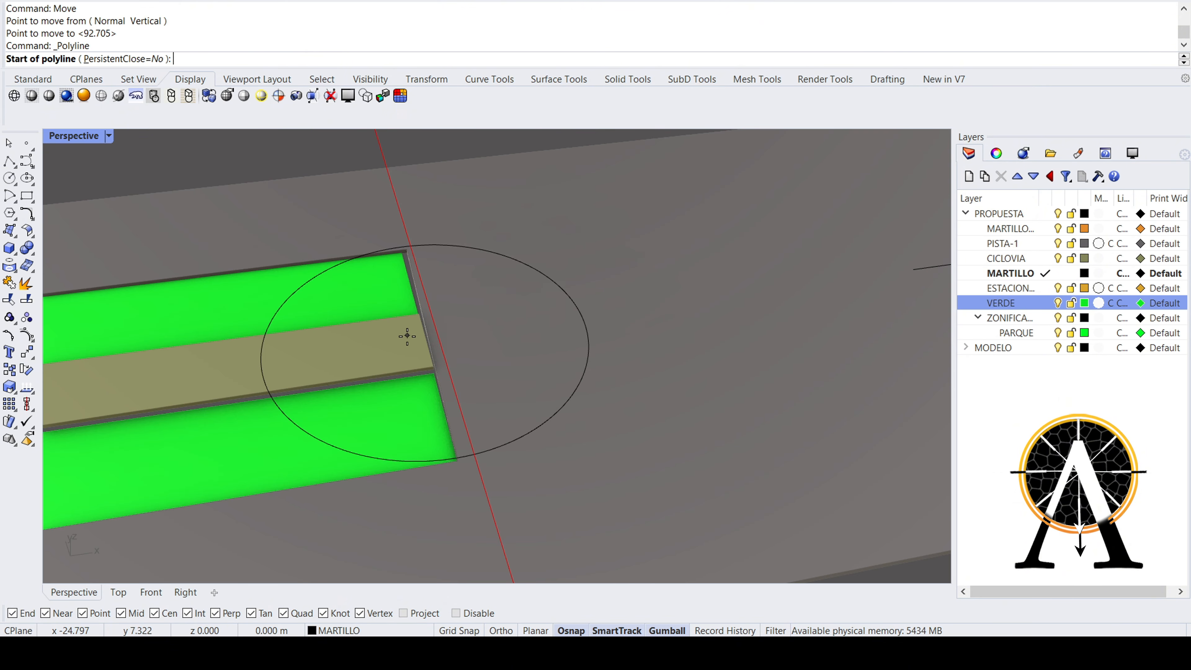
left_click(426, 339)
left_click(582, 319)
key("Return")
- Move that circle from its gap-side quadrant point back to the bike lane's end, setting it over the median
left_click(586, 323)
type("Move")
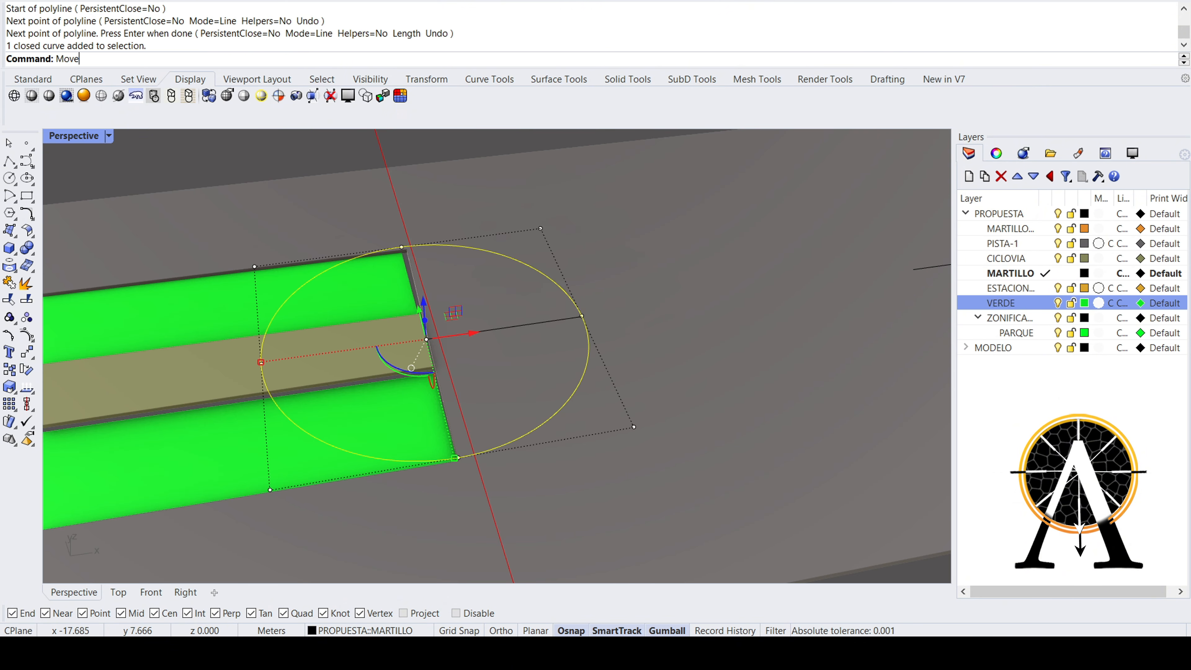
key("Return")
left_click(582, 318)
scroll(371, 363, "up", 5)
left_click(465, 322)
- Shift the circle about 0.12 m so its gap-side quadrant point meets the axis polyline's start on the bike lane's end edge
left_click(530, 314)
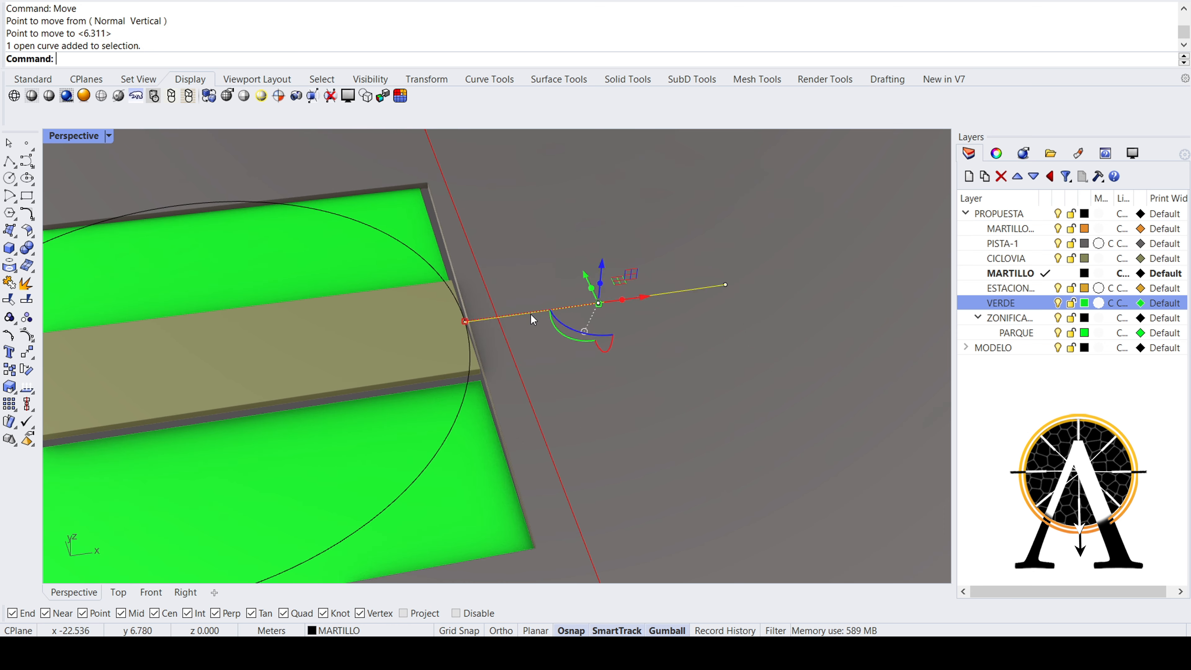
right_click_drag(531, 314, 758, 463)
scroll(759, 463, "up", 5)
scroll(758, 463, "up", 6)
left_click(792, 445)
key("Return")
left_click(533, 419)
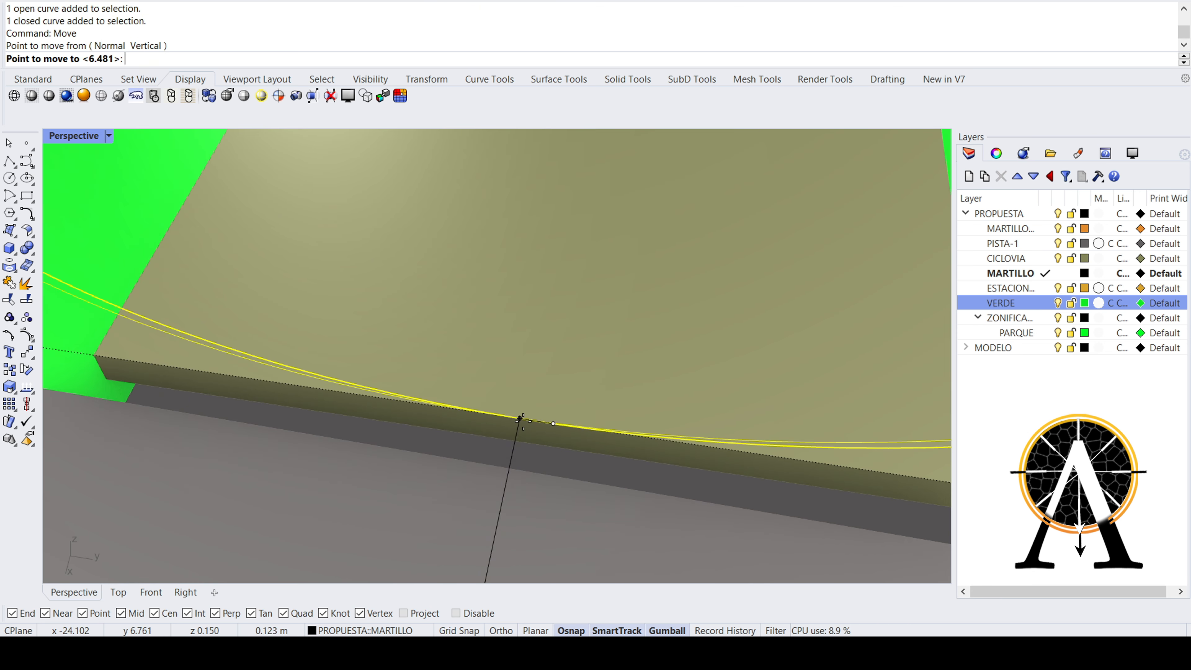
left_click(520, 417)
key("Escape")
- Examine in perspective and plan how both circles fit the outer edges of the green strips and the median ends
scroll(530, 449, "down", 6)
scroll(529, 449, "down", 8)
right_click_drag(481, 464, 469, 364)
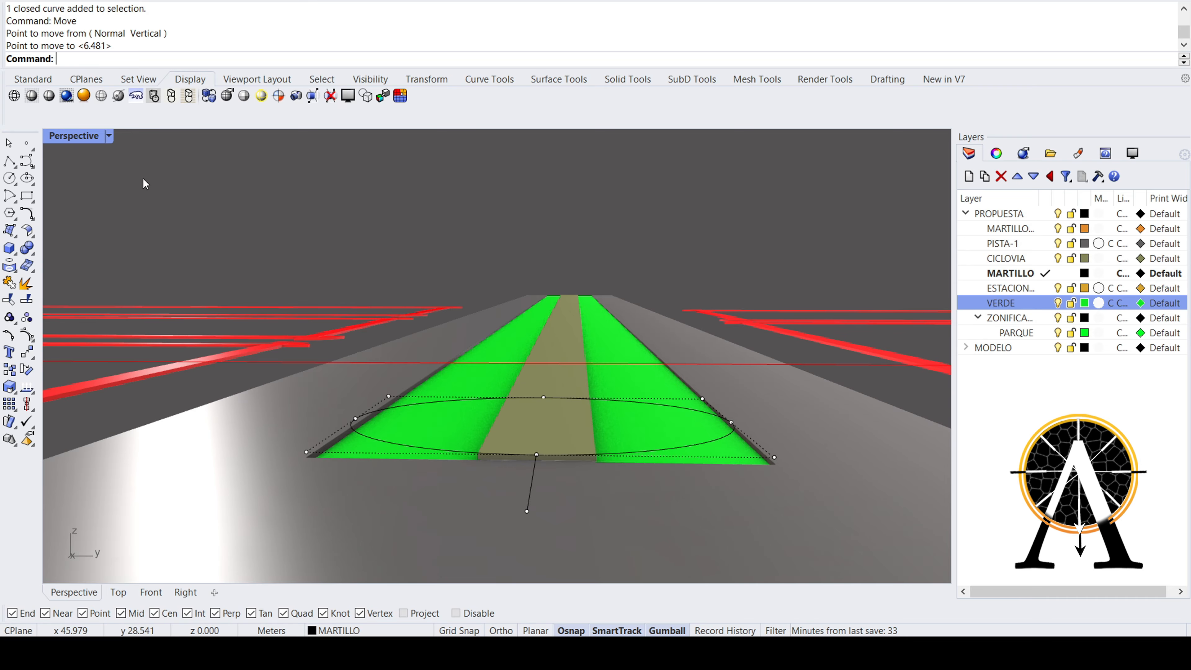
right_click_drag(263, 319, 354, 347)
double_click(70, 136)
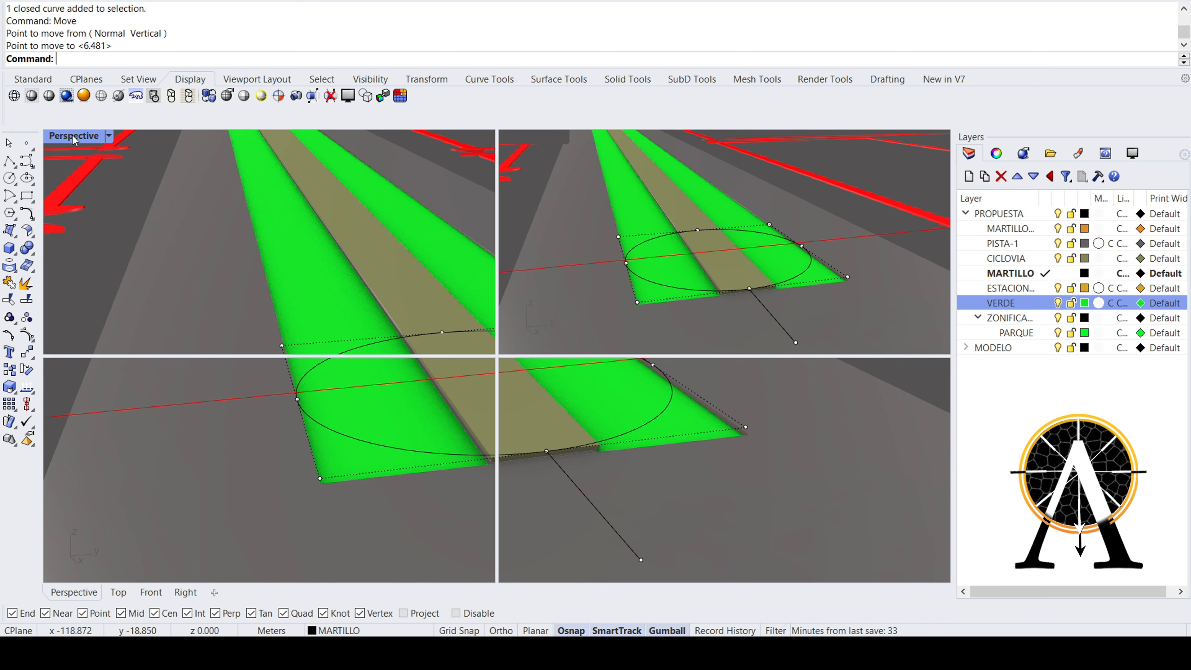
double_click(56, 136)
right_click_drag(446, 404, 738, 391)
right_click_drag(486, 376, 685, 376)
right_click_drag(197, 348, 595, 358)
scroll(433, 385, "up", 10)
scroll(425, 371, "up", 18)
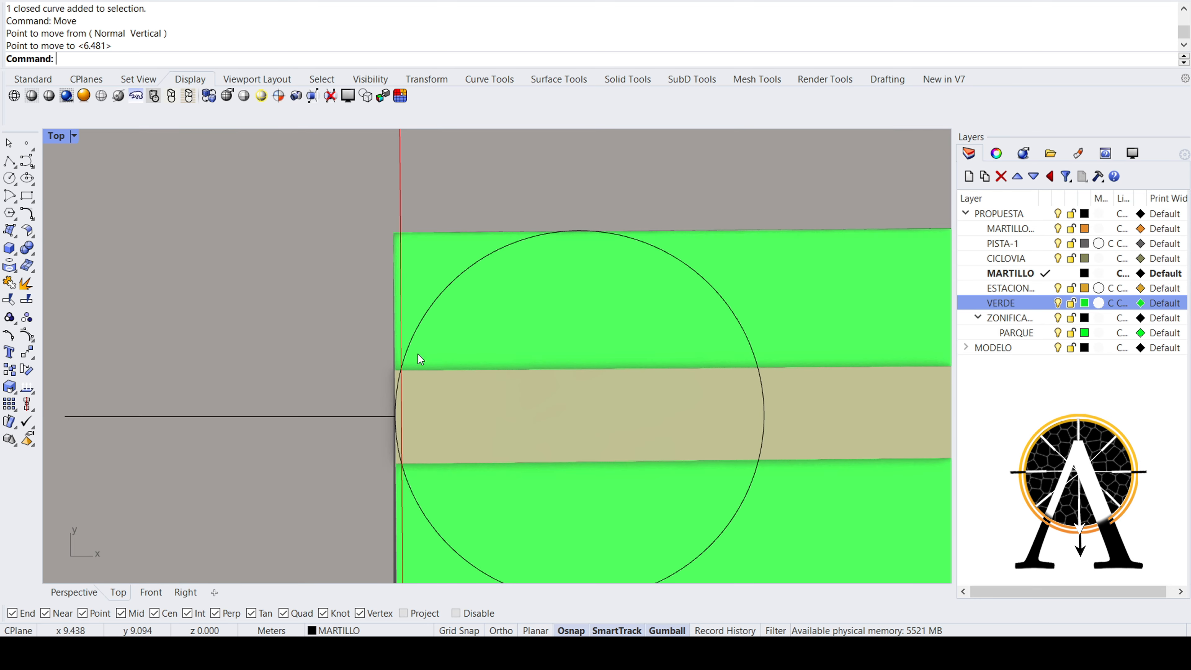
scroll(651, 262, "down", 17)
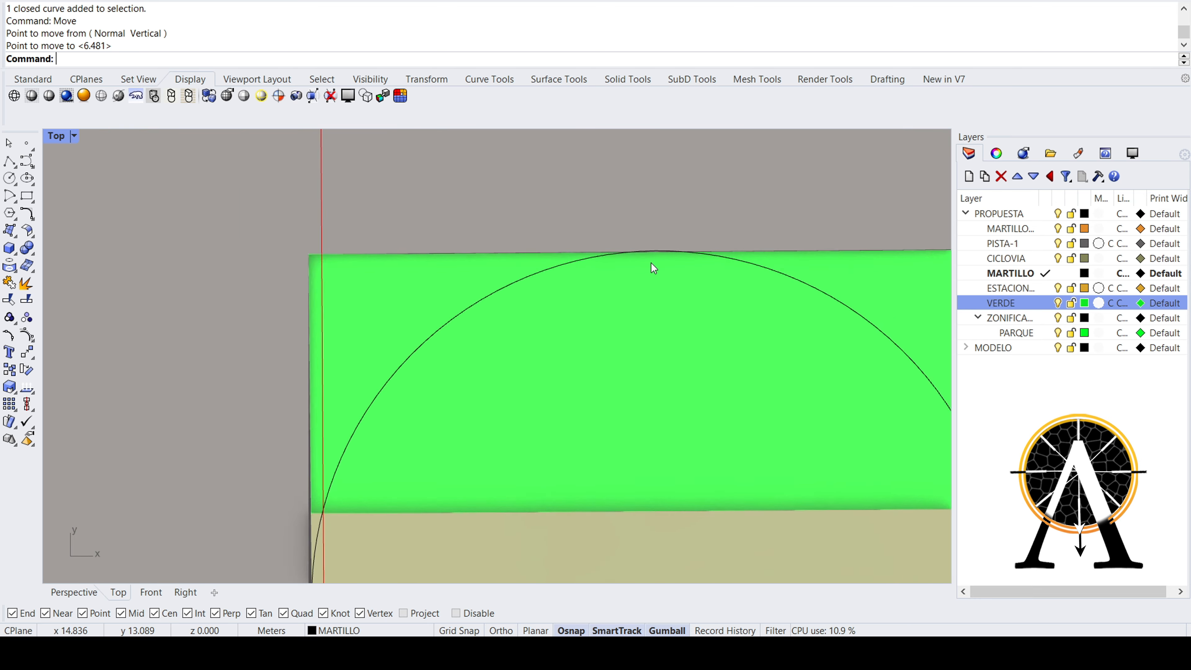
right_click_drag(338, 389, 931, 345)
right_click_drag(409, 277, 487, 233)
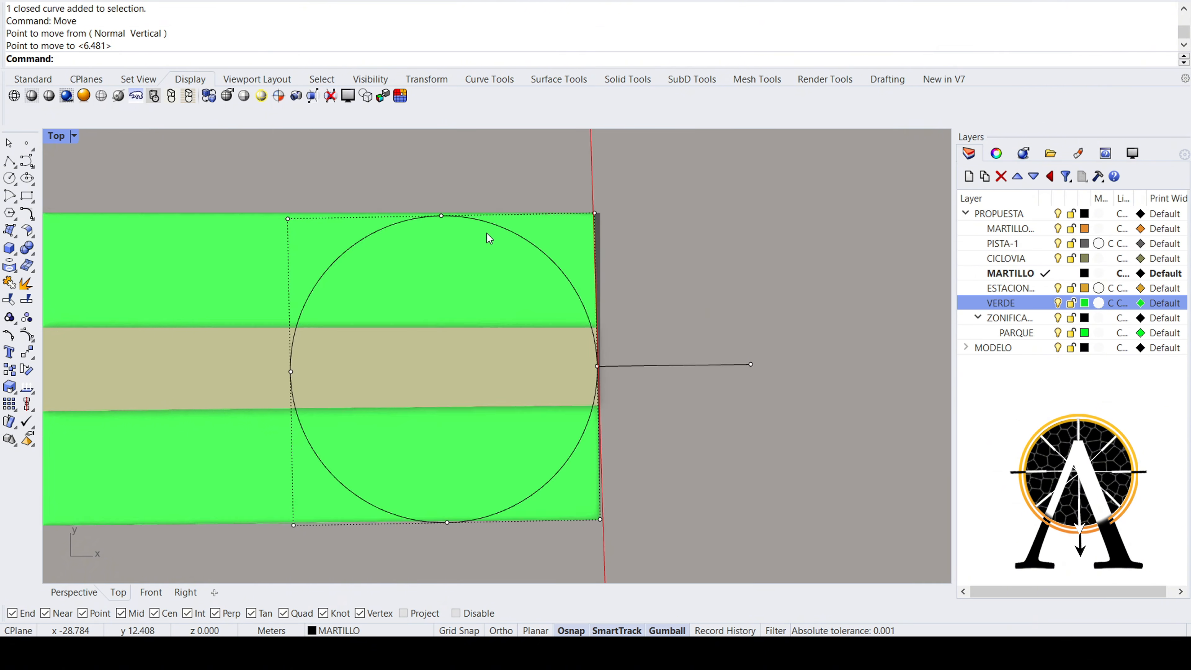
scroll(503, 203, "up", 8)
scroll(554, 270, "down", 10)
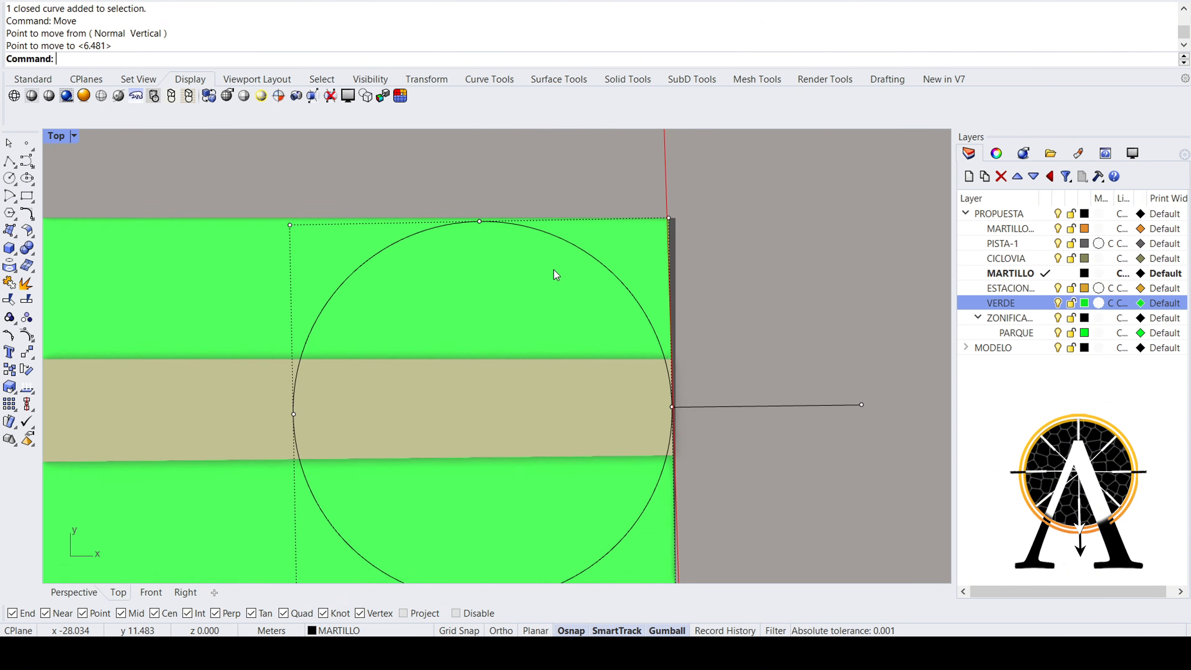
scroll(497, 364, "up", 2)
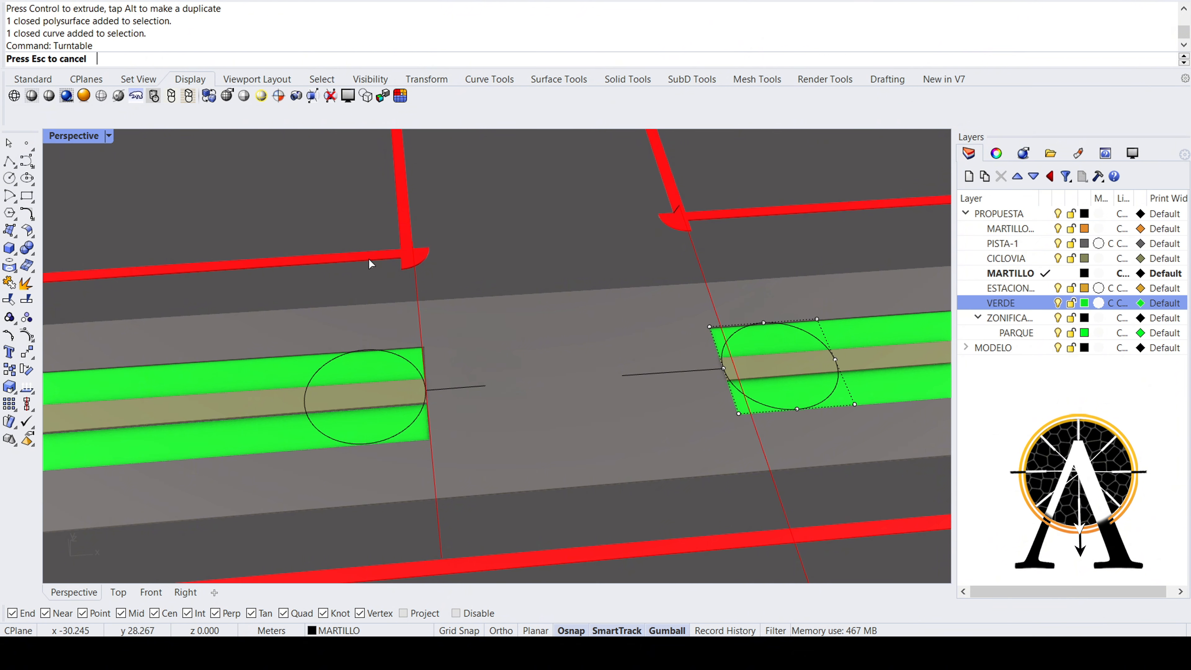
scroll(373, 263, "up", 3)
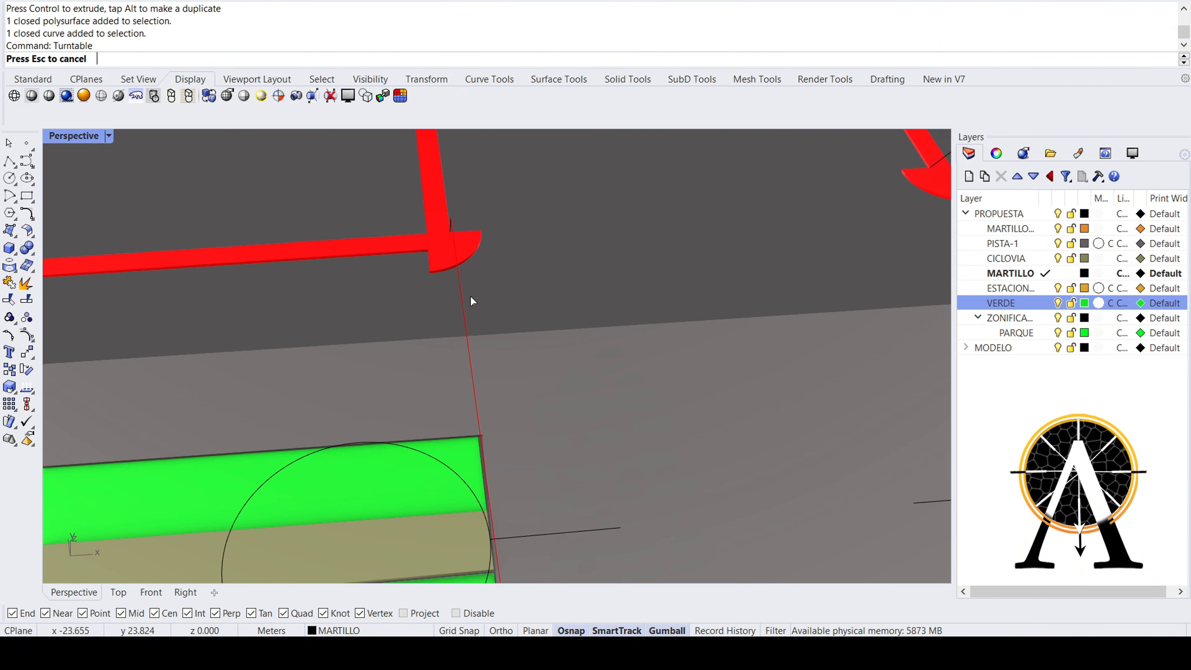
left_click(461, 297)
right_click_drag(461, 297, 387, 325)
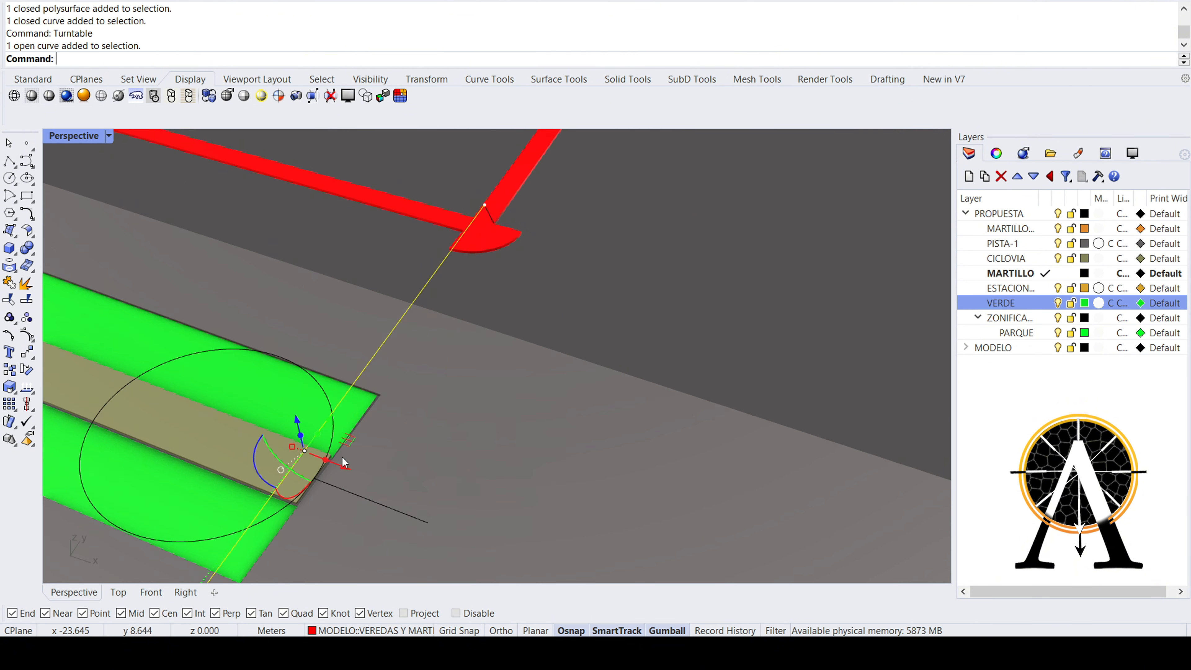
left_click_drag(342, 465, 318, 455)
key("Escape")
key("Escape")
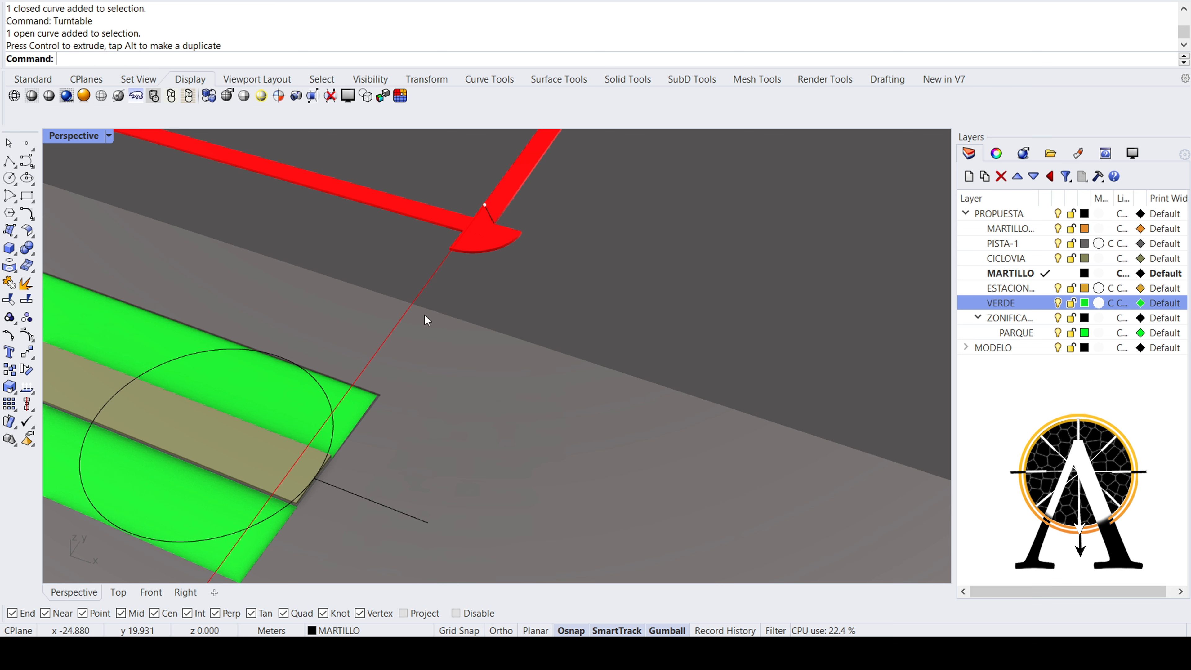
- Draw a vertical polyline upward from the sidewalk corner beside the rounded red corner at one cross-avenue reference curve
right_click_drag(424, 315, 660, 209)
scroll(661, 209, "up", 3)
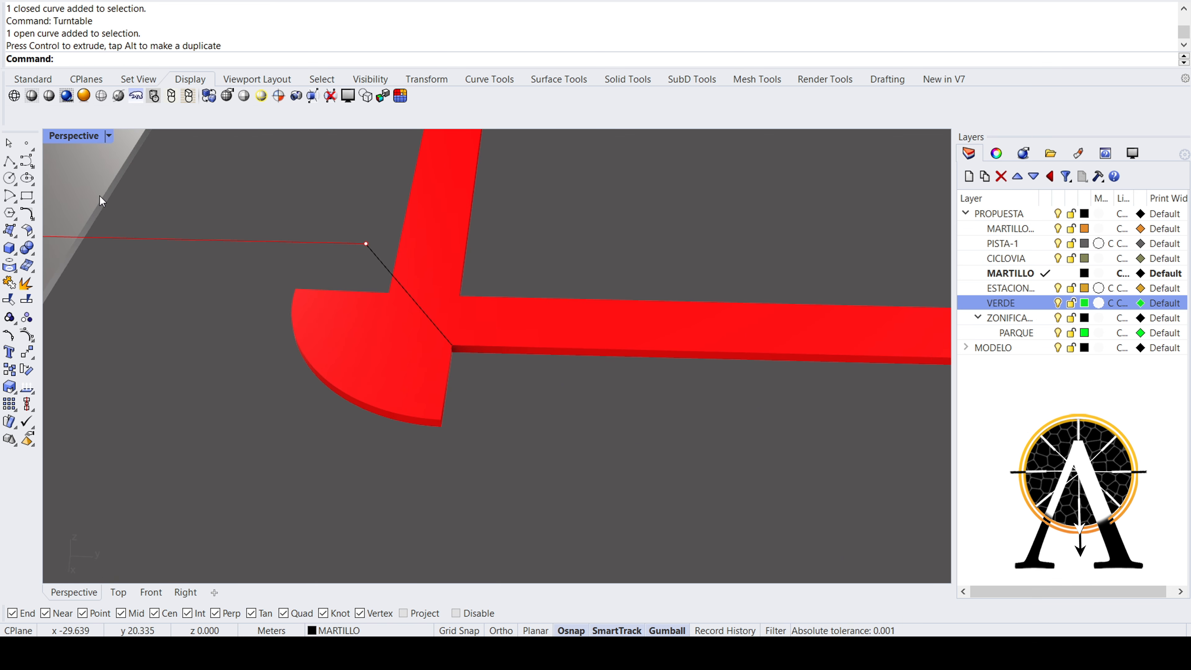
left_click(312, 243)
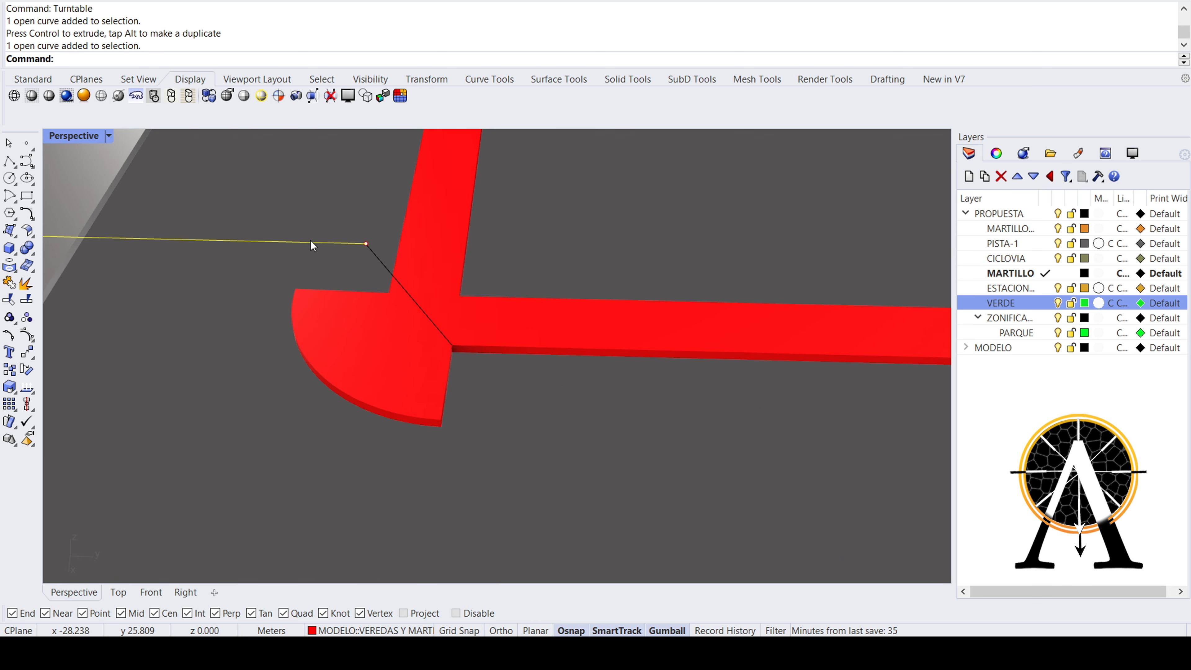
left_click(9, 161)
left_click(452, 346)
double_click(94, 137)
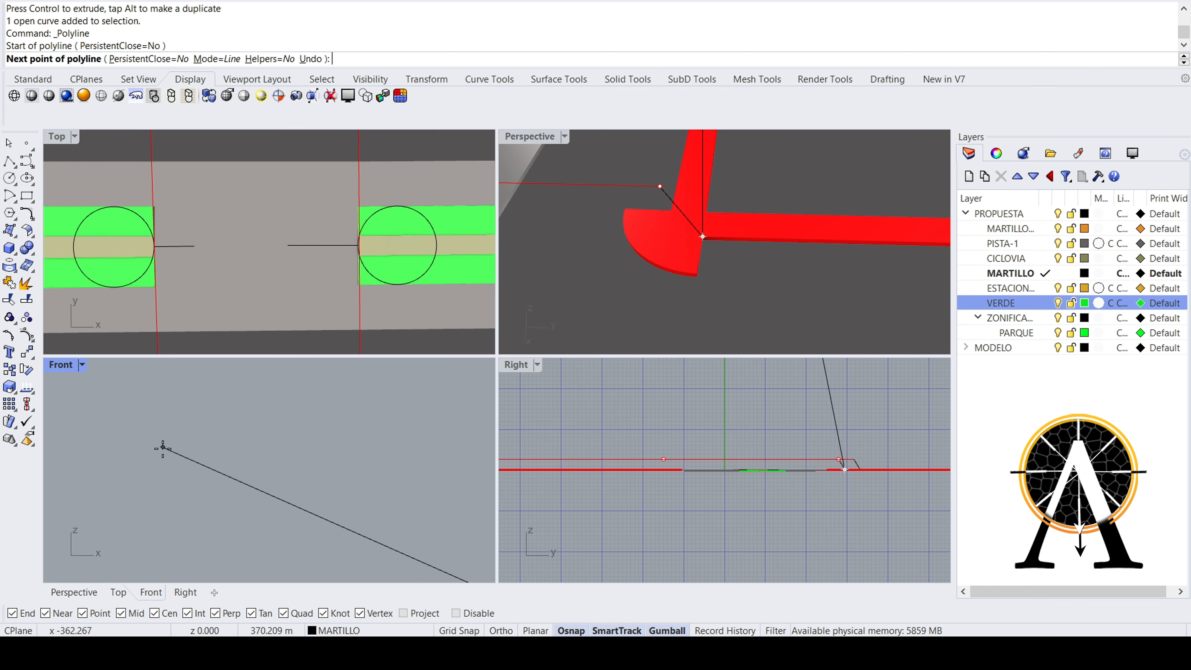
scroll(168, 443, "down", 15)
key("shift")
scroll(290, 457, "up", 5, "shift")
left_click(299, 449)
key("Return")
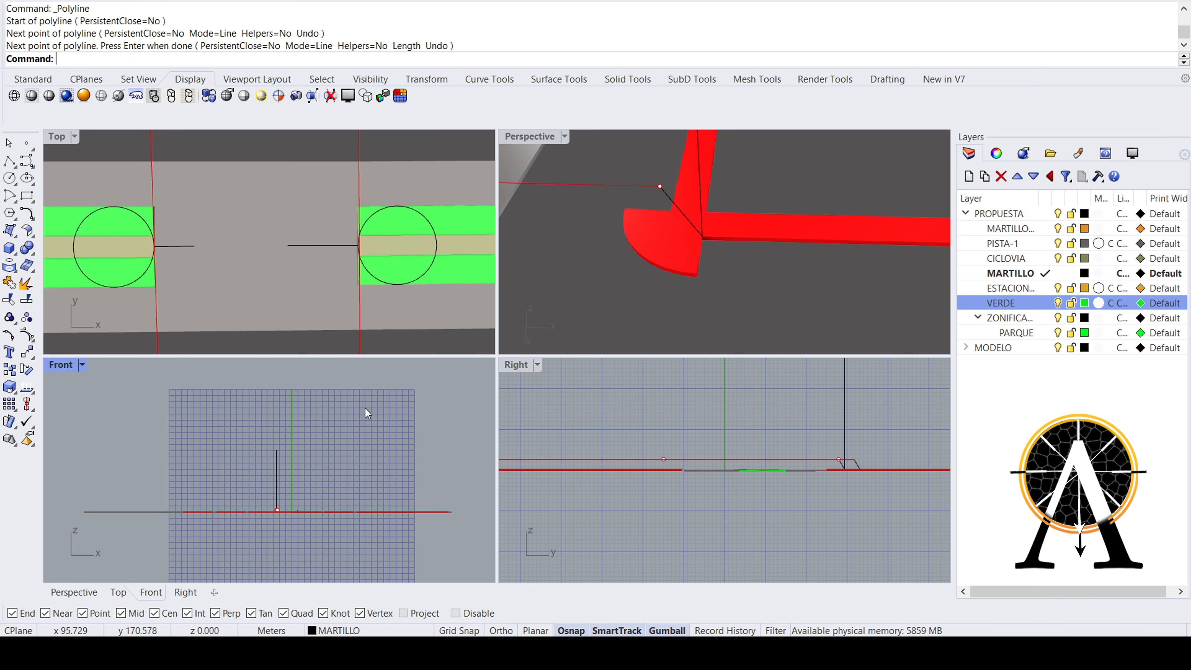
- Move the red cross-avenue curve from its endpoint onto the vertical polyline, and delete the slanted helper line at that corner
double_click(527, 136)
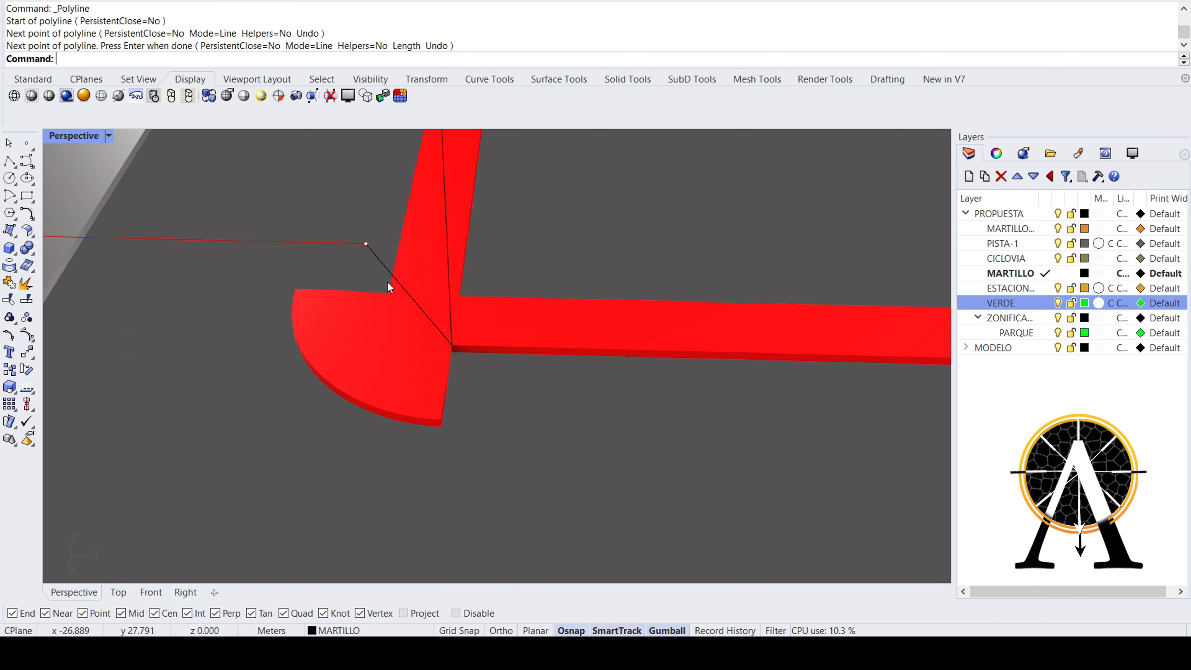
left_click(334, 243)
type("Move")
key("Return")
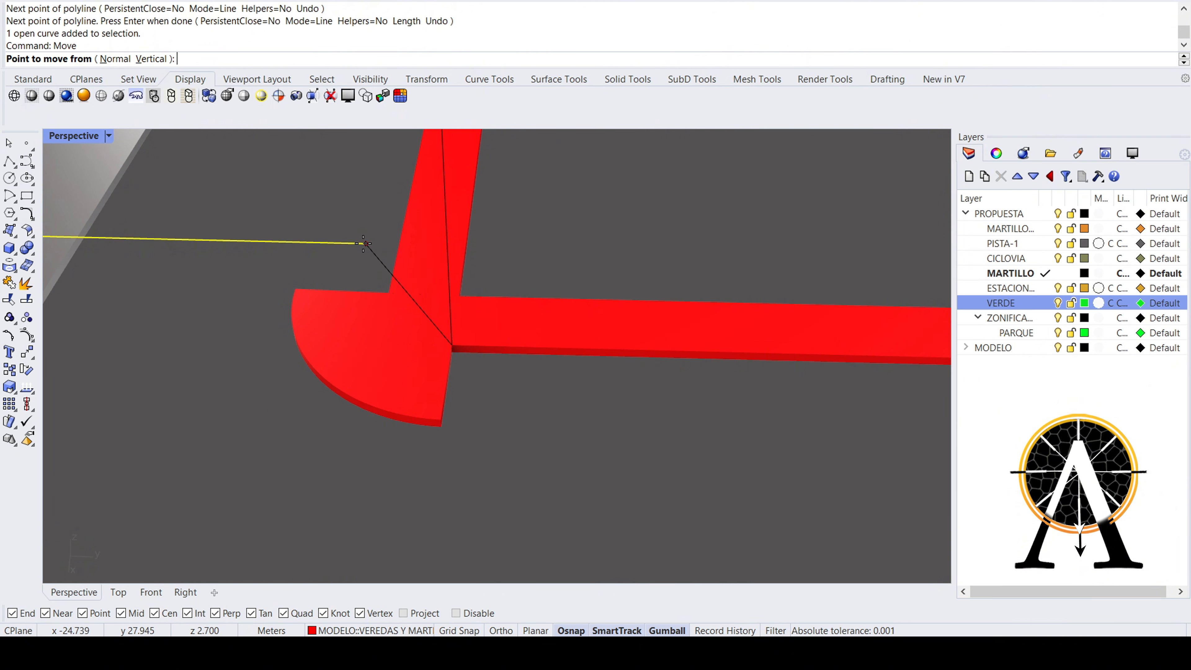
left_click(365, 243)
left_click(449, 248)
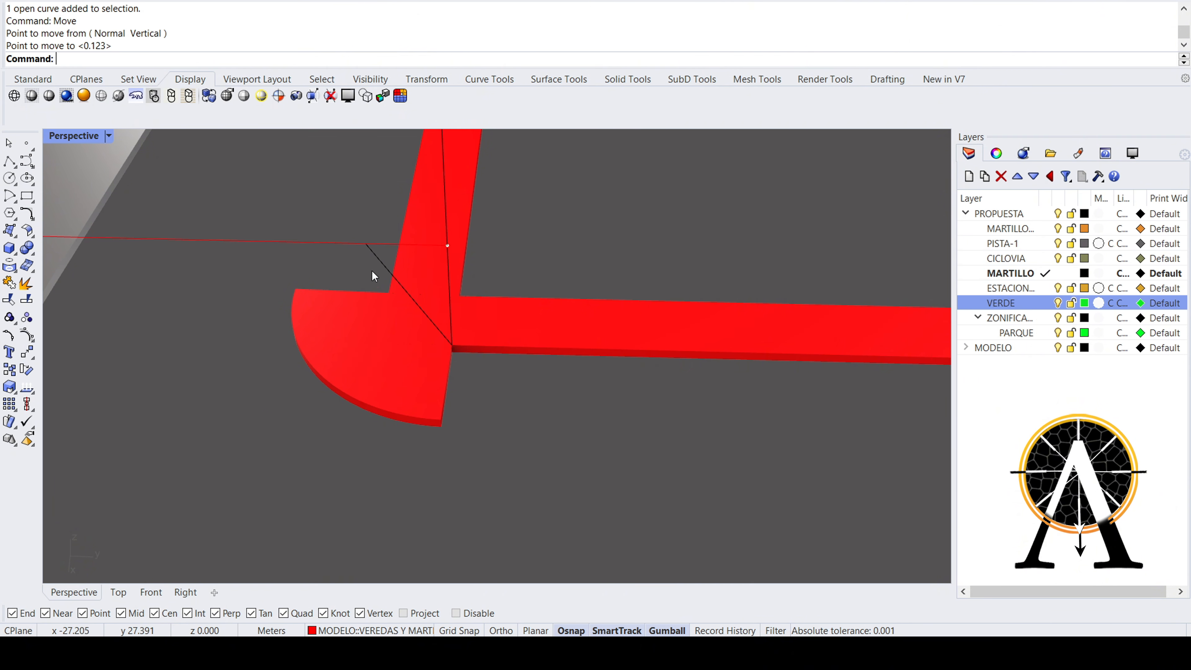
left_click(373, 256)
key("Delete")
- Draw a matching vertical polyline from the sidewalk corner on the other side of the median gap
scroll(452, 232, "down", 12)
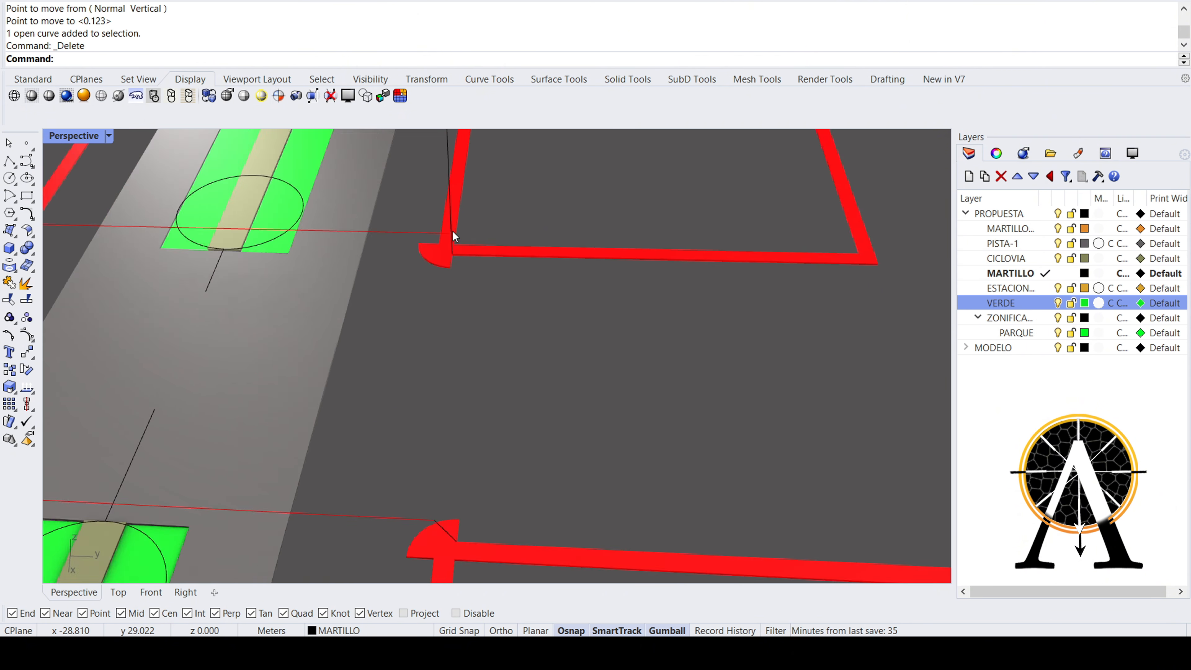
right_click_drag(451, 235, 329, 271)
scroll(347, 272, "up", 9)
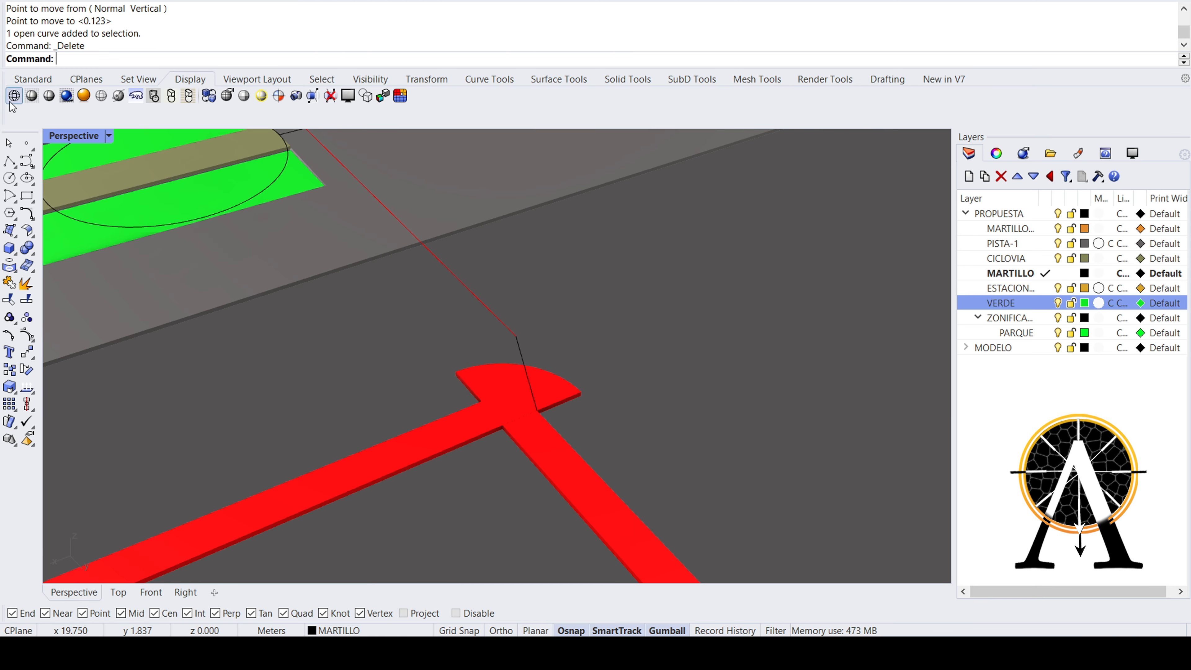
left_click(10, 161)
scroll(421, 343, "down", 6)
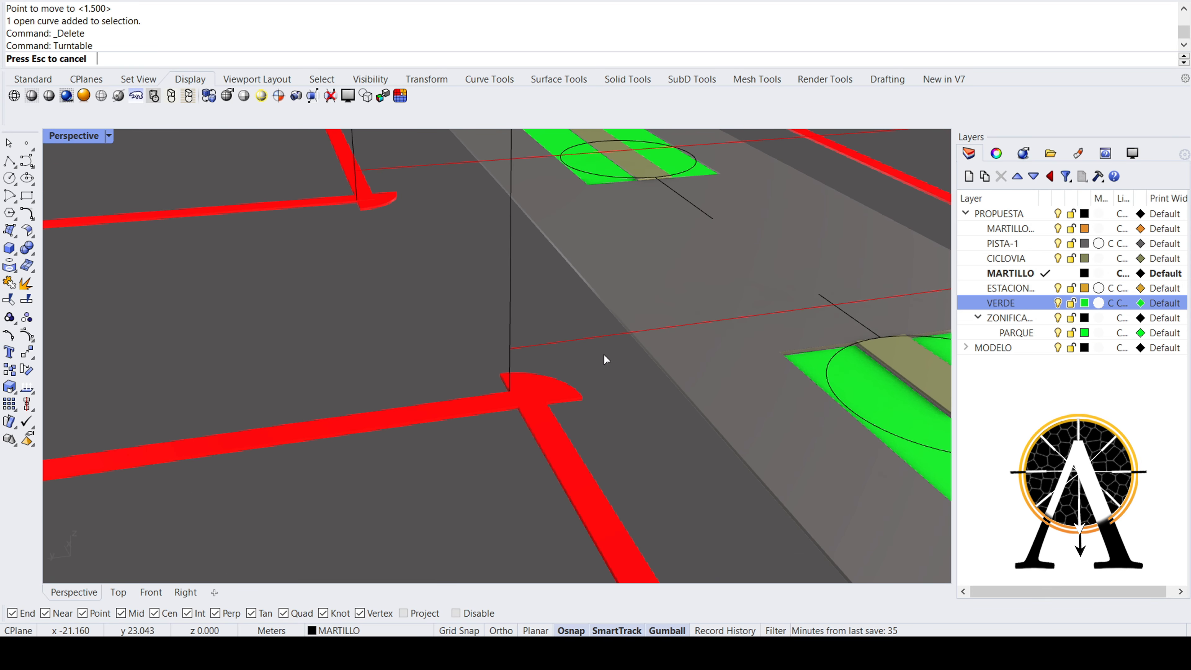
- Copy the nearer cross-avenue curve from the vertical polyline's base to the opposite corner of the crossing sidewalk strip
key("Escape")
left_click(590, 340)
type("Copy")
key("Return")
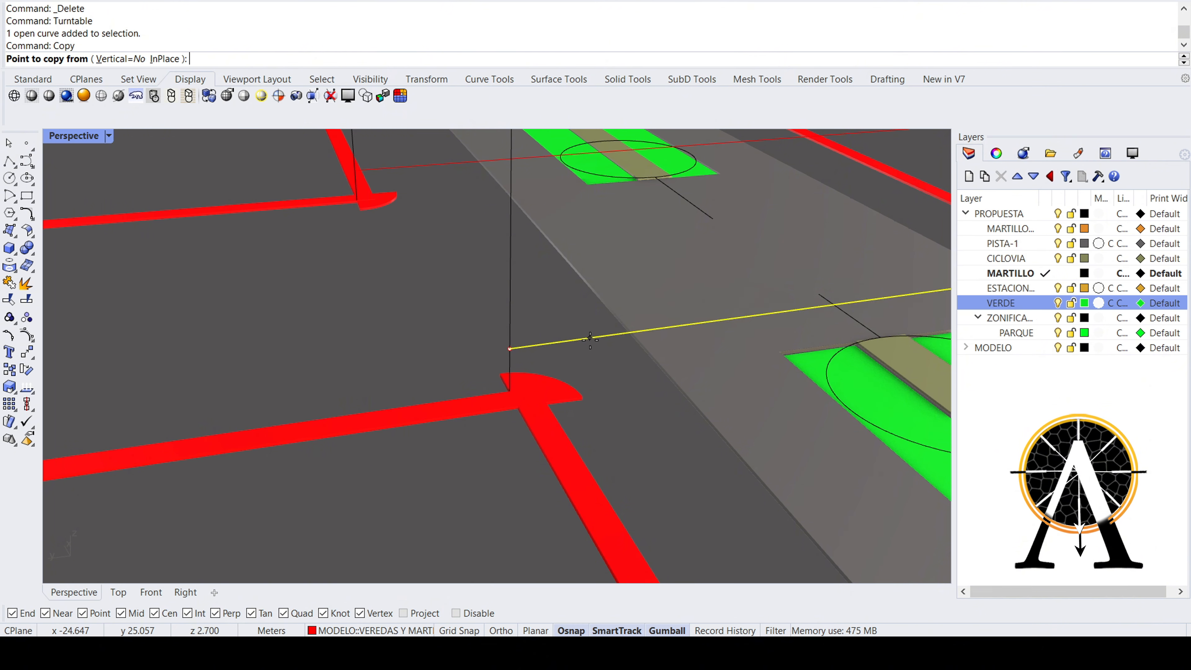
scroll(550, 413, "up", 3)
scroll(550, 413, "up", 4)
left_click(474, 345)
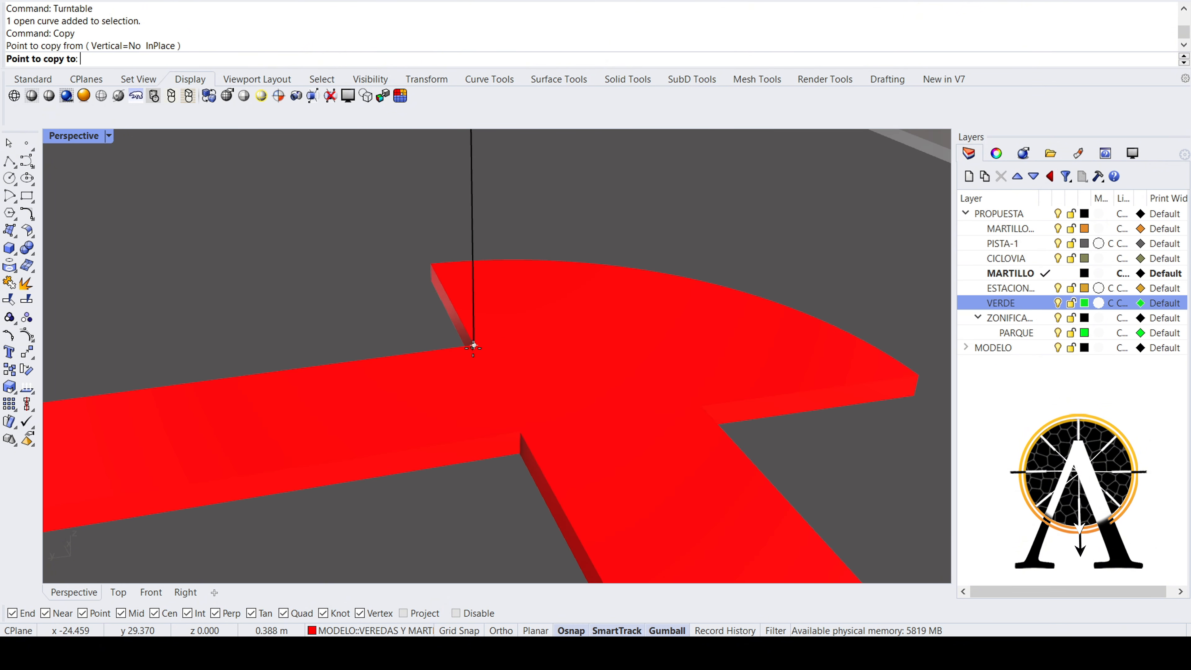
left_click(520, 436)
scroll(518, 431, "down", 5)
key("Return")
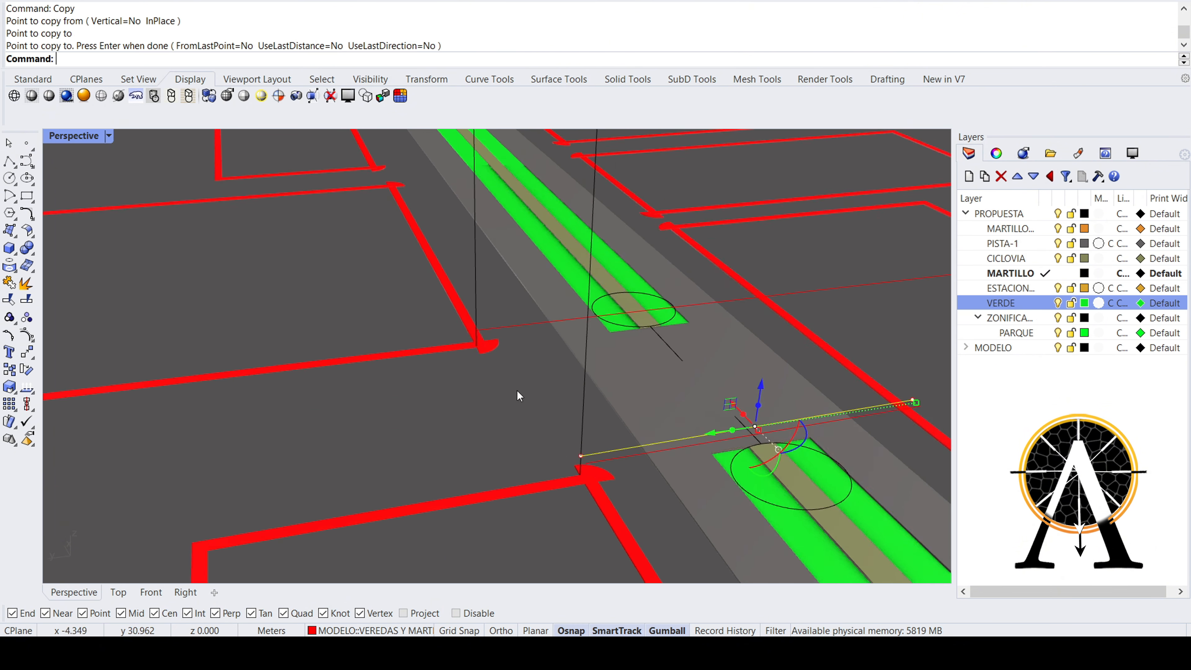
- Copy the other cross-avenue curve across the width of its own sidewalk strip in the same way
scroll(483, 331, "up", 2)
left_click(523, 329)
key("Return")
scroll(488, 354, "up", 5)
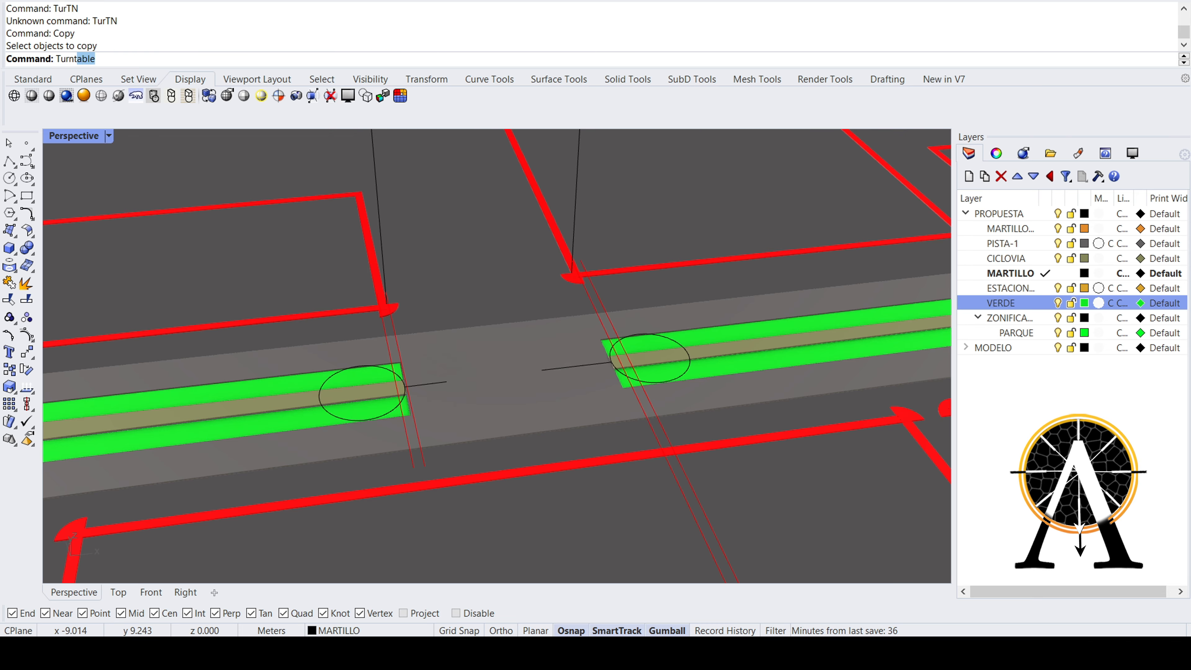
- Examine the paired cross-avenue curves against the sidewalk corners and the median ends, with the gap-side curve selected
key("Return")
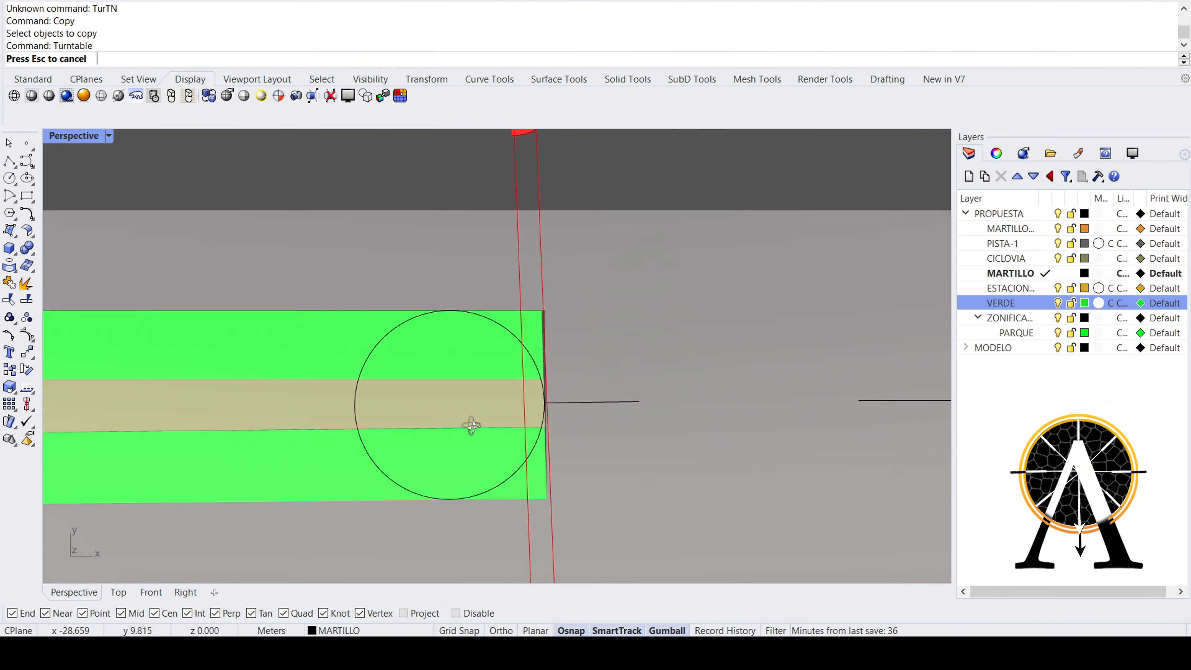
right_click_drag(471, 425, 472, 439)
key("Escape")
scroll(472, 432, "down", 4)
left_click(470, 257)
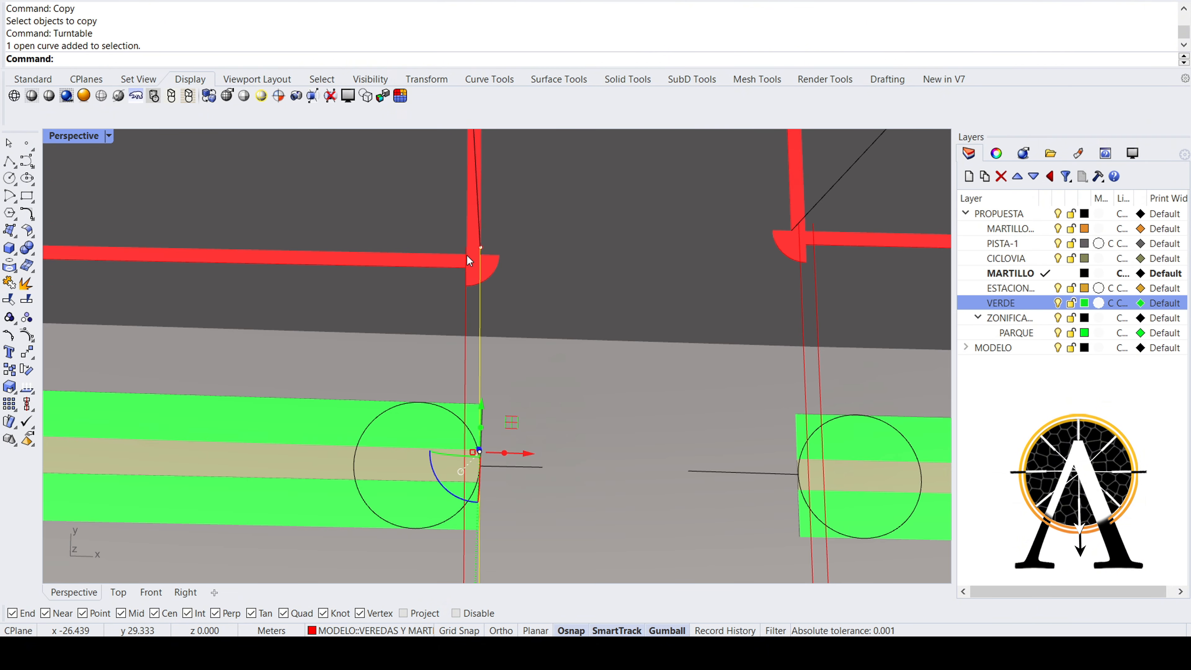
scroll(471, 282, "down", 4)
scroll(474, 352, "down", 4)
scroll(469, 342, "up", 6)
right_click_drag(468, 342, 364, 346)
scroll(471, 326, "up", 5)
right_click_drag(470, 323, 467, 353)
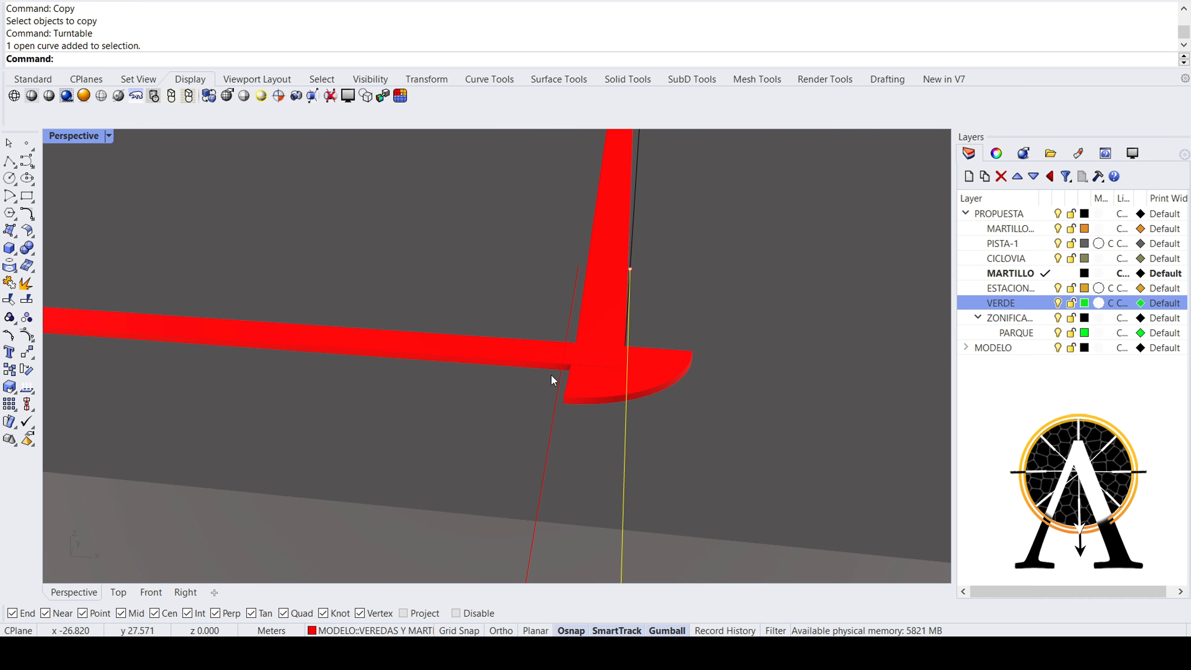
right_click_drag(539, 383, 537, 377)
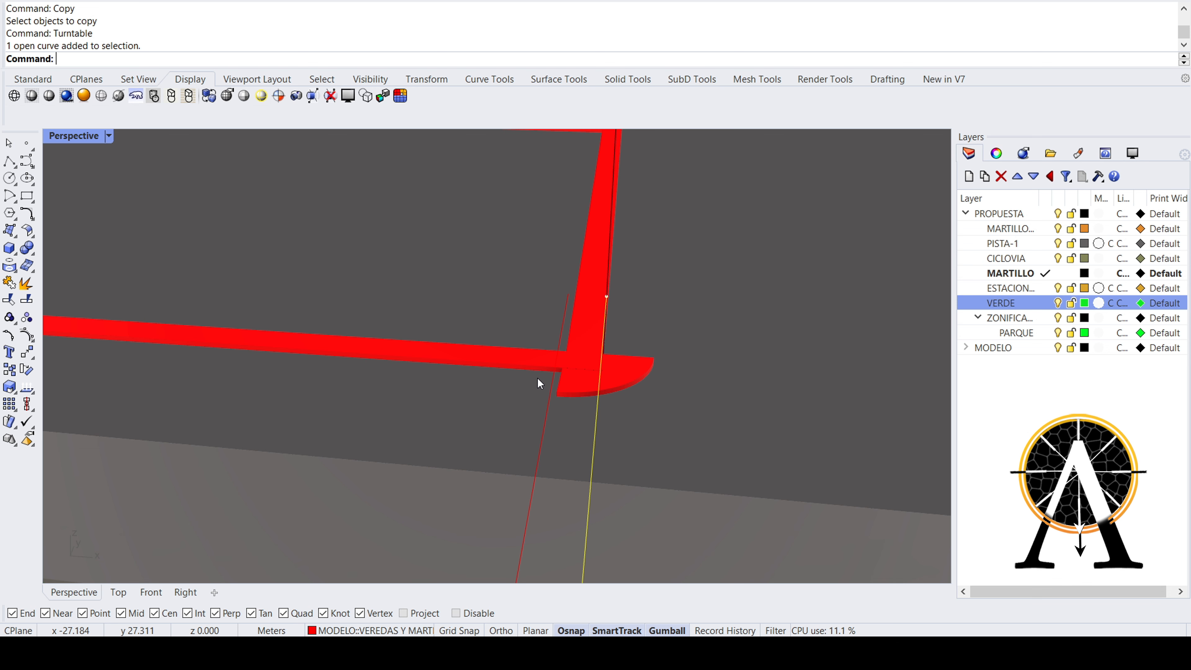
- Mirror the selected gap-side curve about its neighbouring cross-avenue curve onto the median side, and delete the original gap-side curve
type("Mirror")
key("Return")
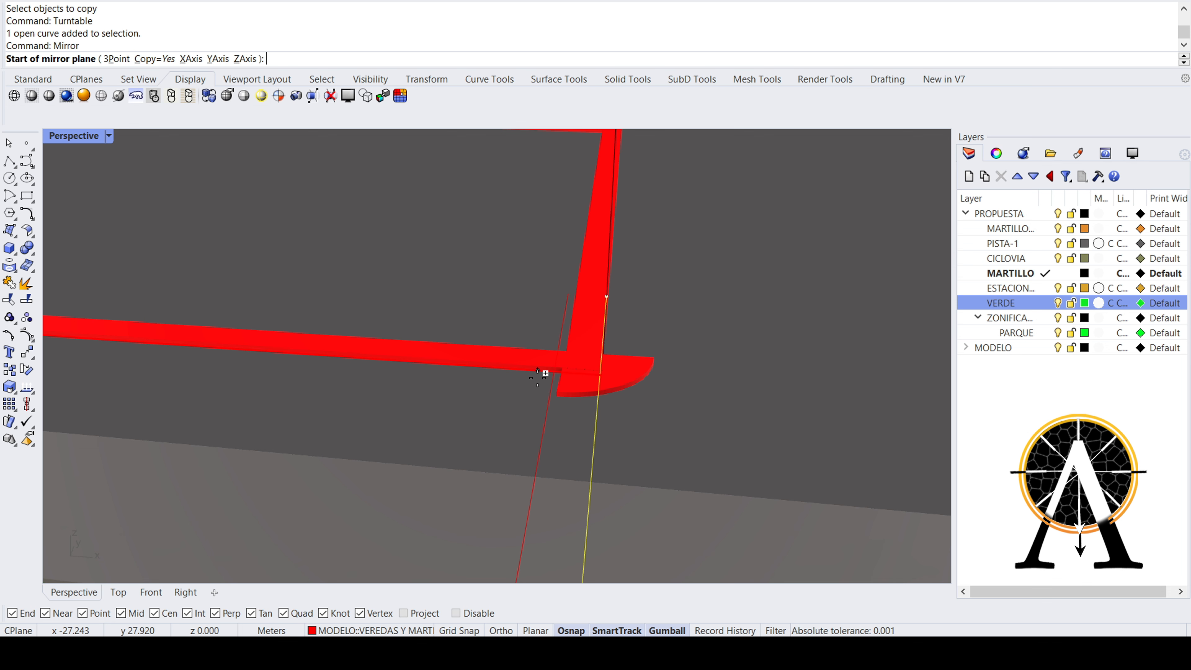
left_click(533, 497)
left_click(550, 434)
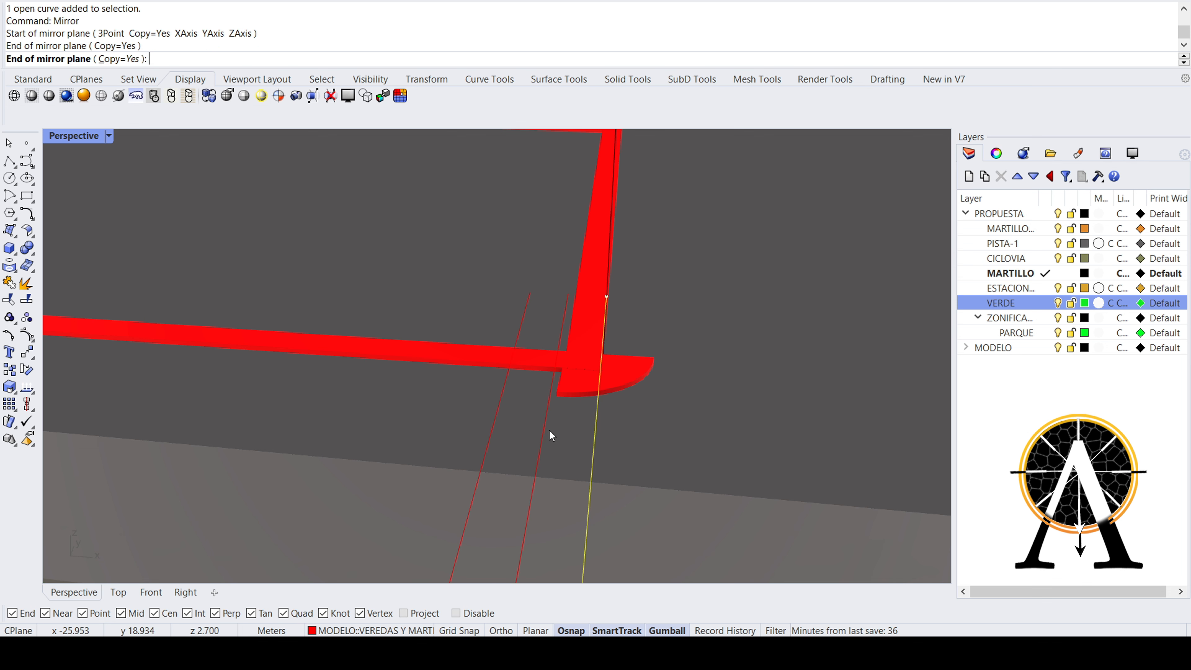
scroll(447, 372, "down", 3)
left_click(523, 413)
key("Delete")
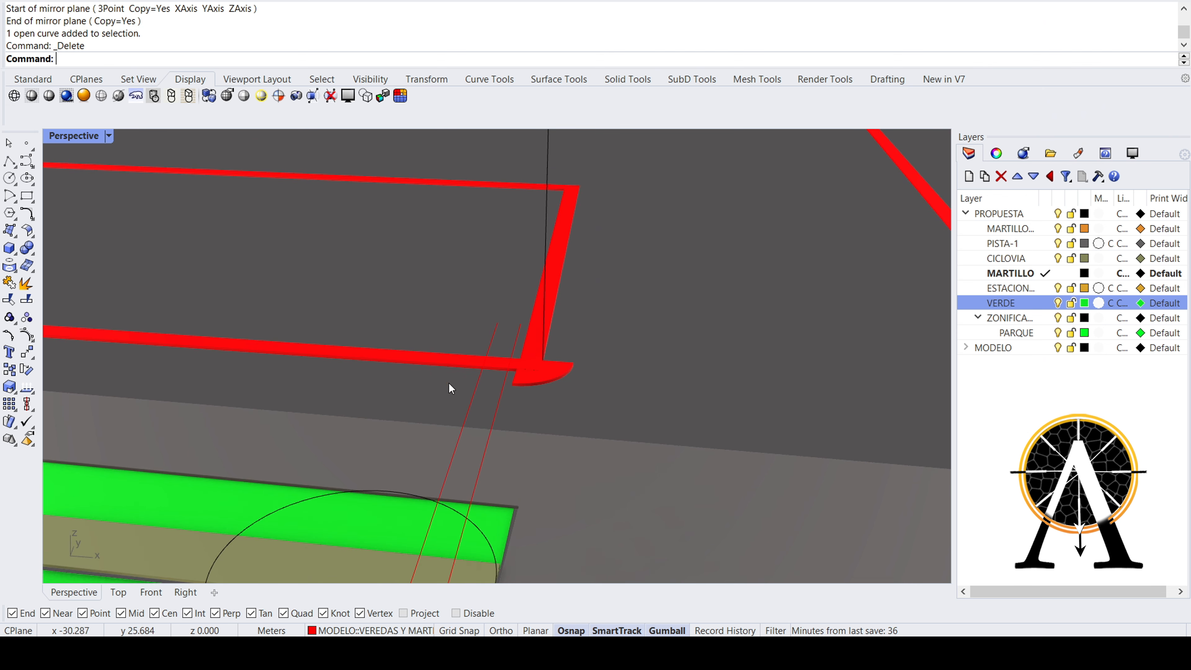
- Mirror the gap-side curve of the pair across the gap about its neighbouring curve in the same way, and delete the original
scroll(383, 364, "down", 7)
scroll(487, 380, "up", 4)
scroll(488, 385, "up", 3)
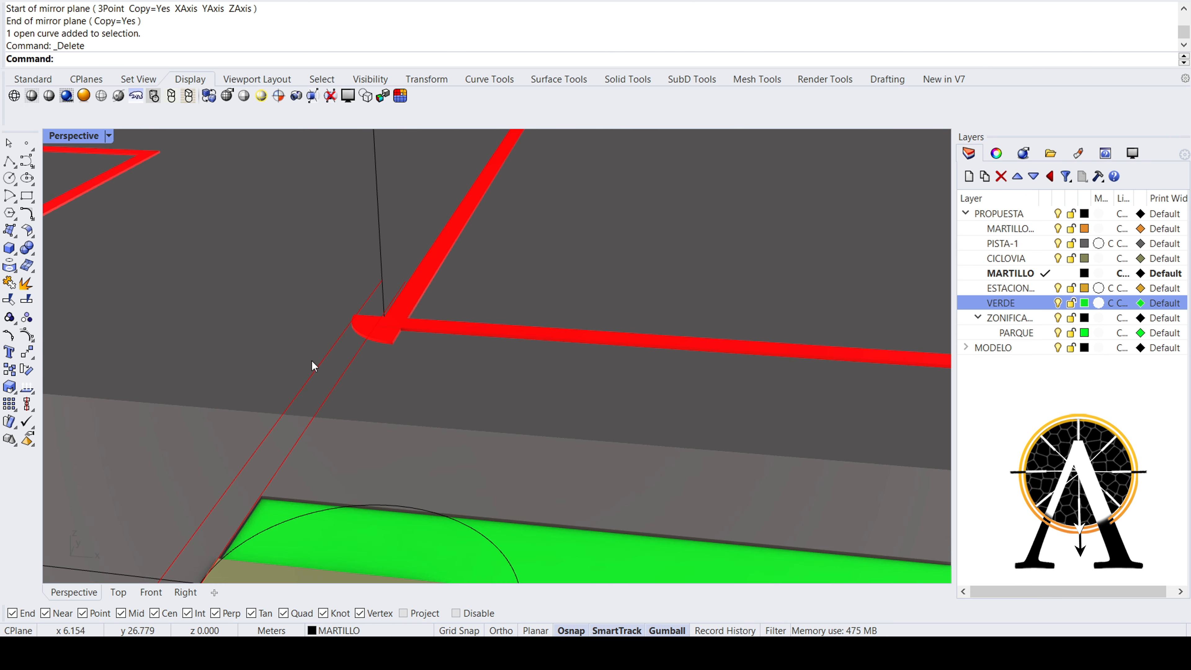
left_click(320, 361)
right_click(326, 363)
left_click(337, 383)
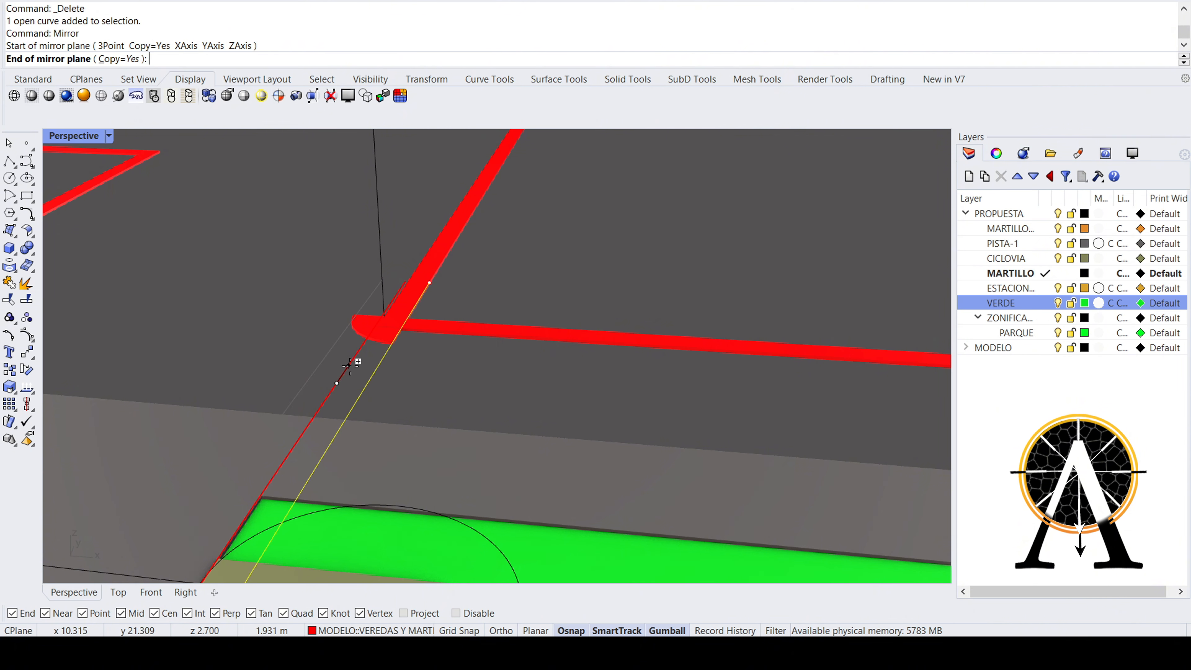
left_click(350, 365)
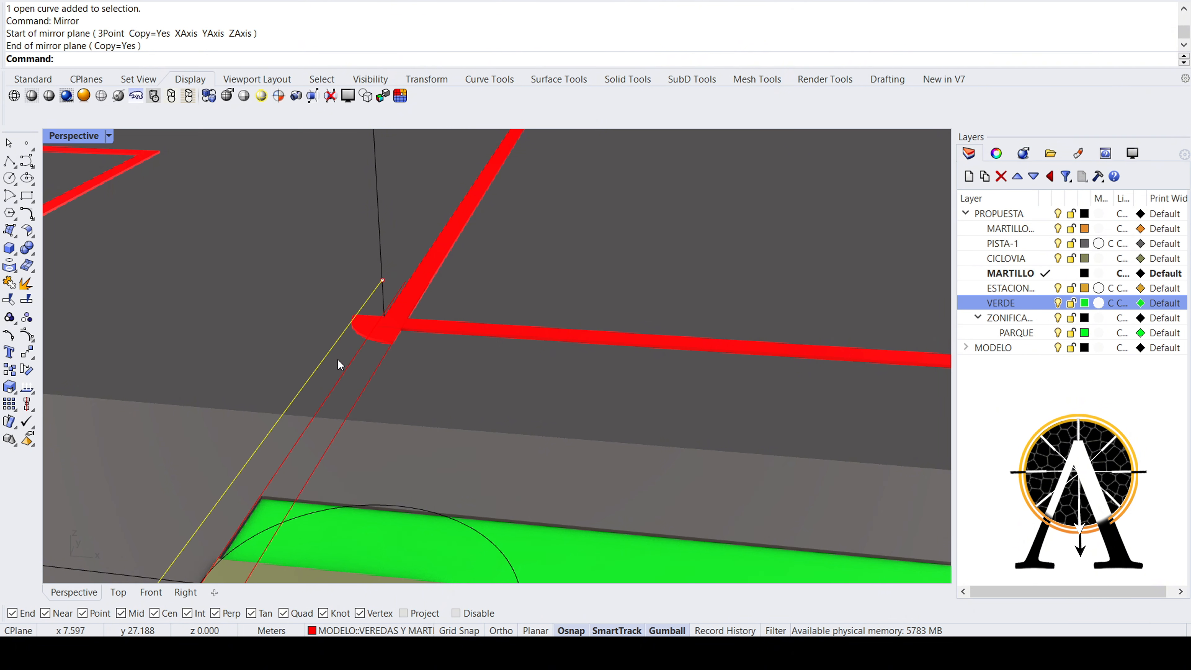
key("Delete")
- In the Top view, move the western median's end circle along X into the gap, centring it on the gap-side cross-avenue curve
scroll(497, 370, "down", 7)
right_click_drag(425, 392, 392, 316)
scroll(387, 447, "up", 6)
right_click_drag(402, 360, 314, 389)
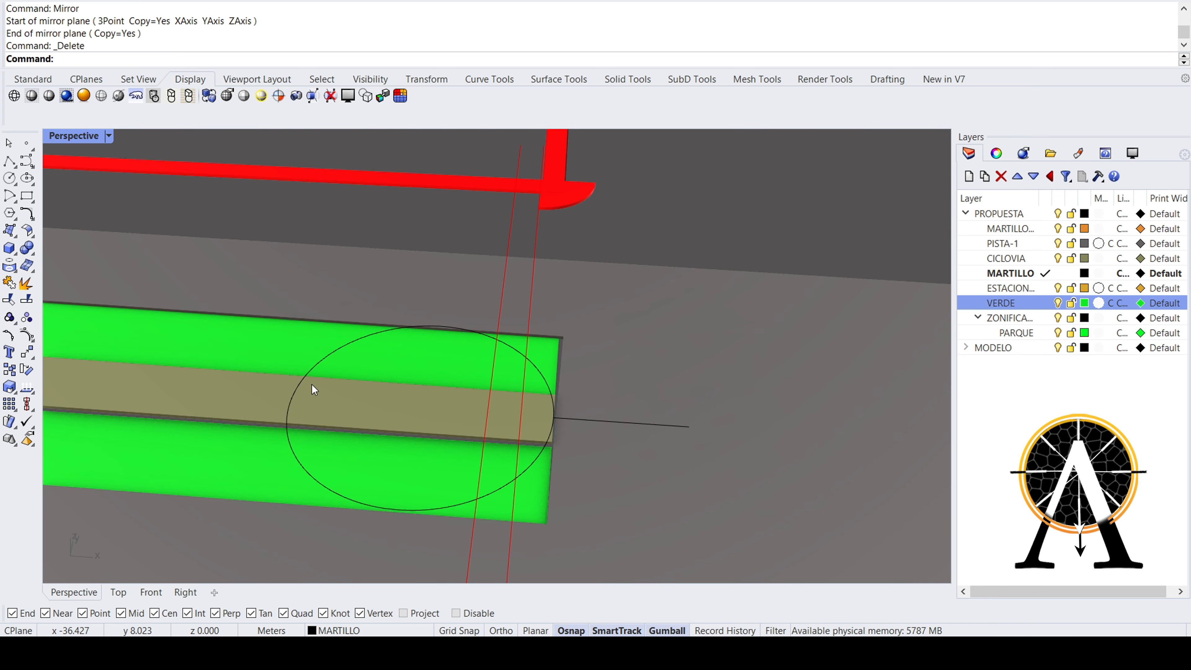
left_click(347, 349)
scroll(347, 350, "down", 3)
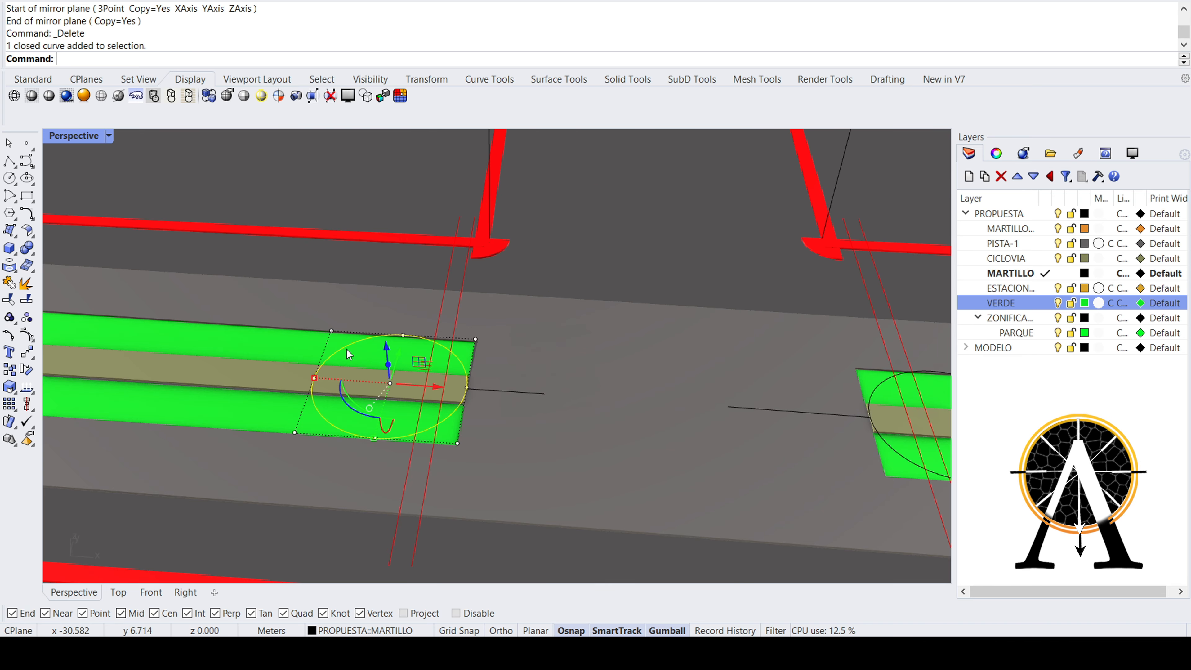
double_click(96, 135)
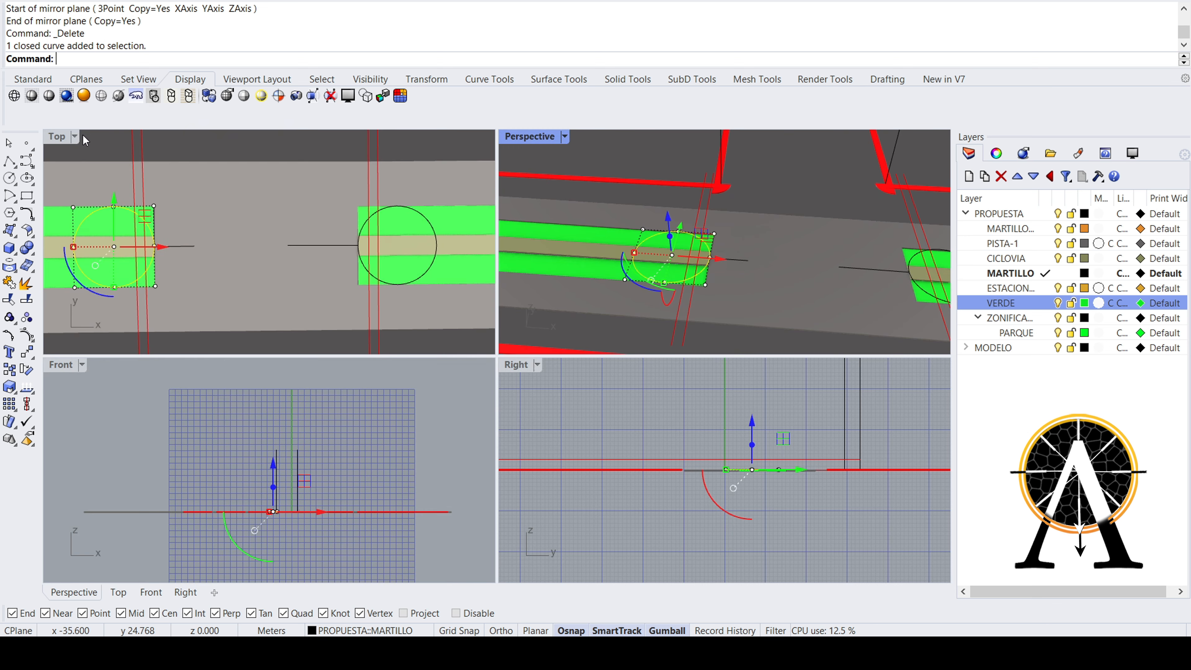
double_click(56, 137)
right_click_drag(422, 328, 571, 366)
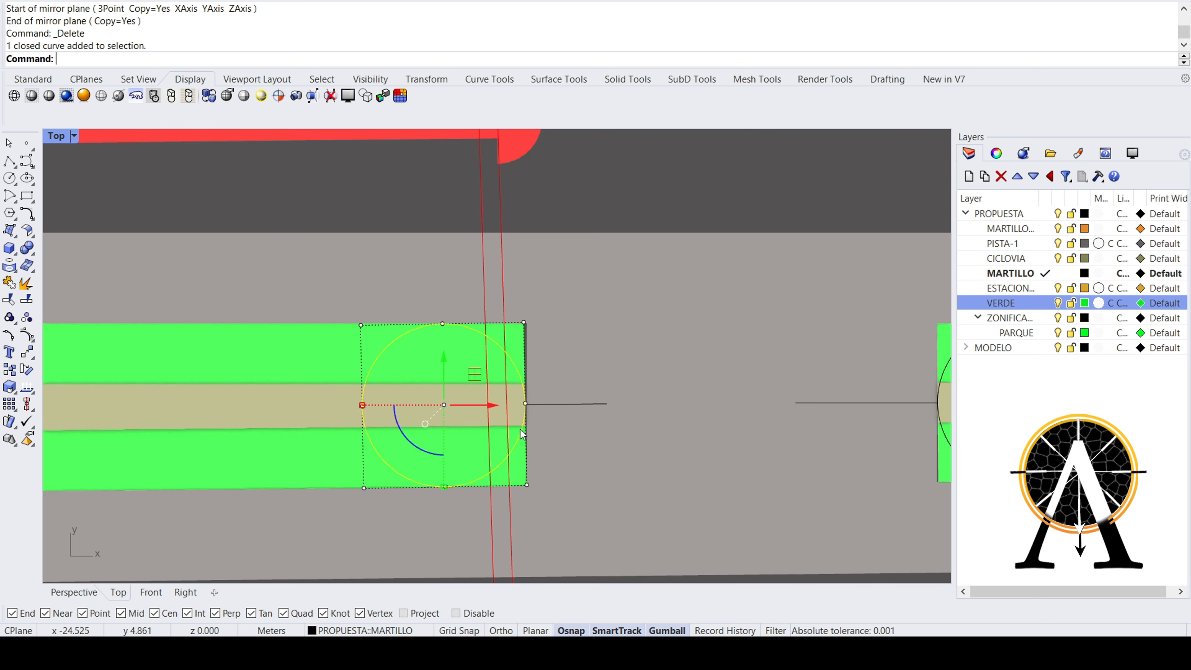
scroll(522, 427, "down", 2)
scroll(511, 417, "up", 2)
left_click_drag(487, 412, 550, 412)
scroll(466, 389, "down", 6)
right_click_drag(468, 388, 445, 369)
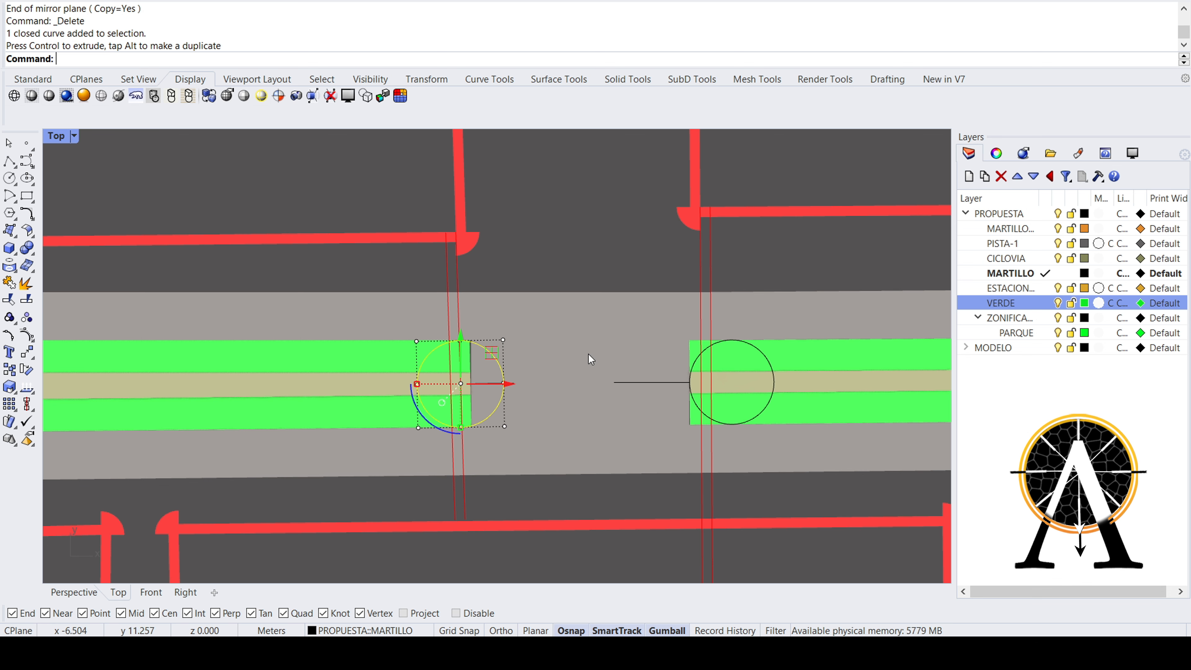
- Move the eastern median's end circle along X into the gap until its centre lies on that side's cross-avenue curve
scroll(684, 358, "up", 4)
left_click(713, 346)
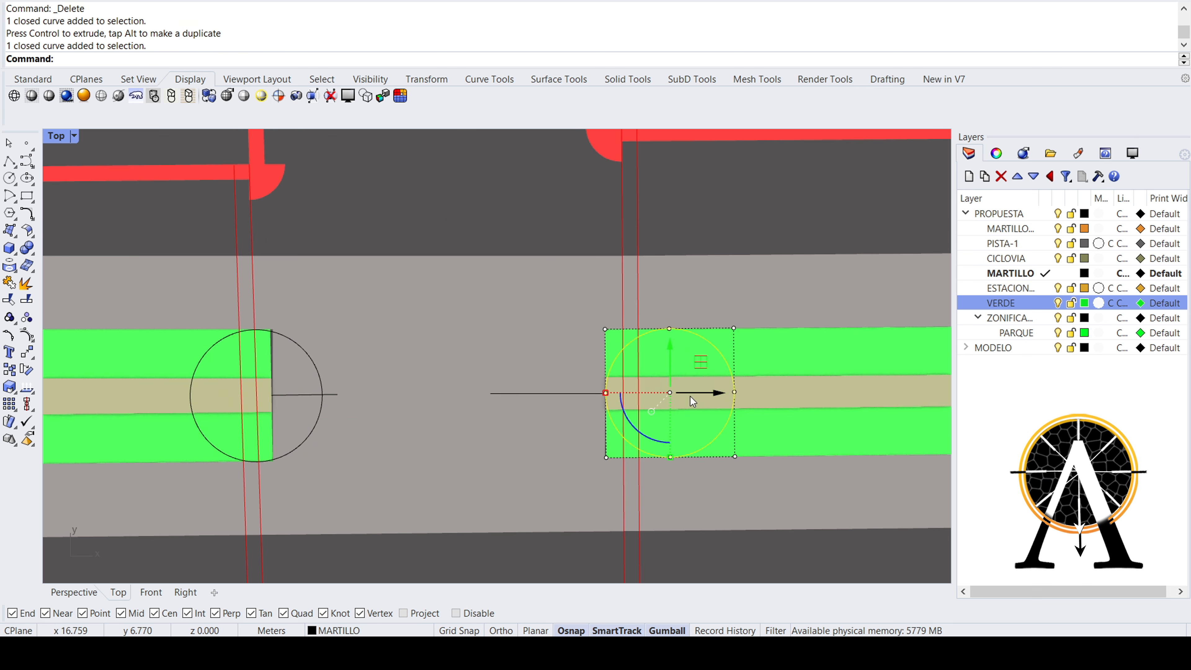
scroll(690, 396, "up", 3)
left_click_drag(698, 392, 638, 391)
scroll(476, 372, "down", 8)
scroll(490, 343, "up", 2)
scroll(491, 343, "up", 2)
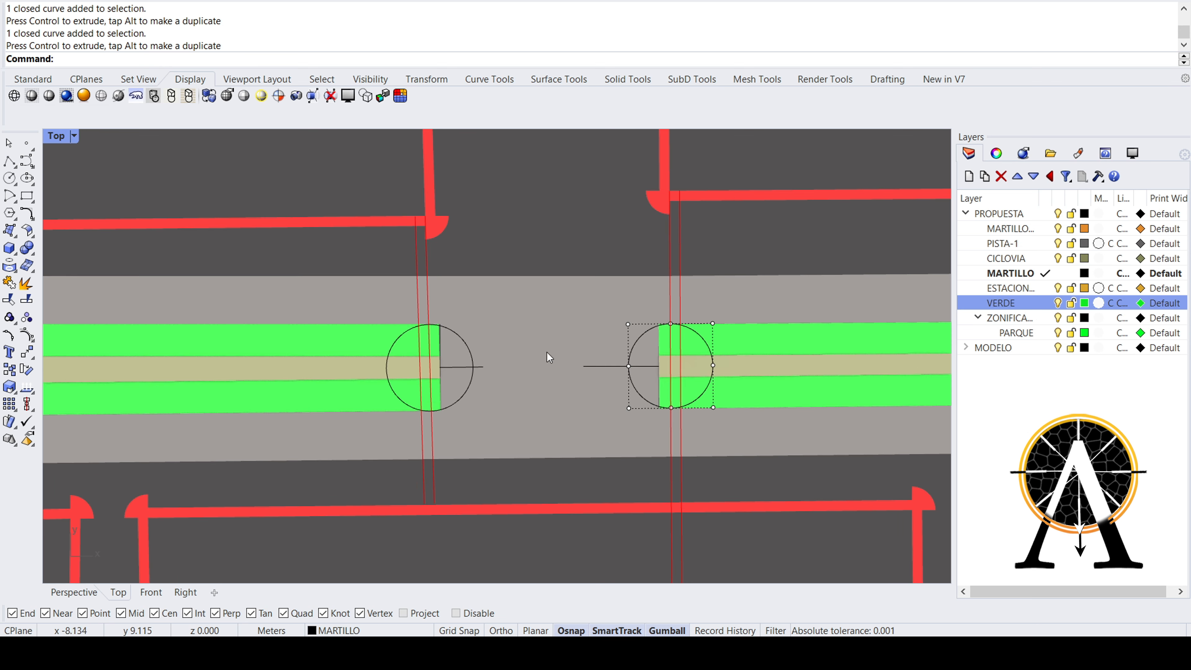
key("Escape")
- Measure the distance across the median gap between the facing edges of the two circles in the Top view
scroll(577, 366, "down", 9)
scroll(618, 363, "up", 7)
type("Distance")
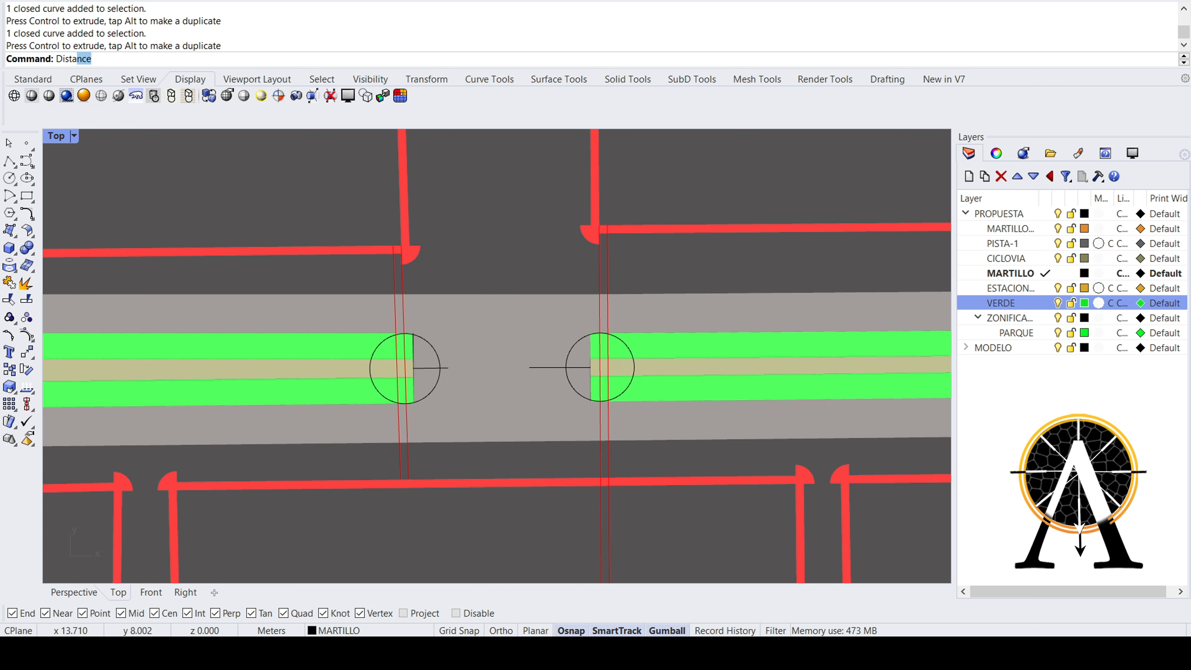
key("Return")
scroll(439, 369, "up", 5)
left_click(440, 370)
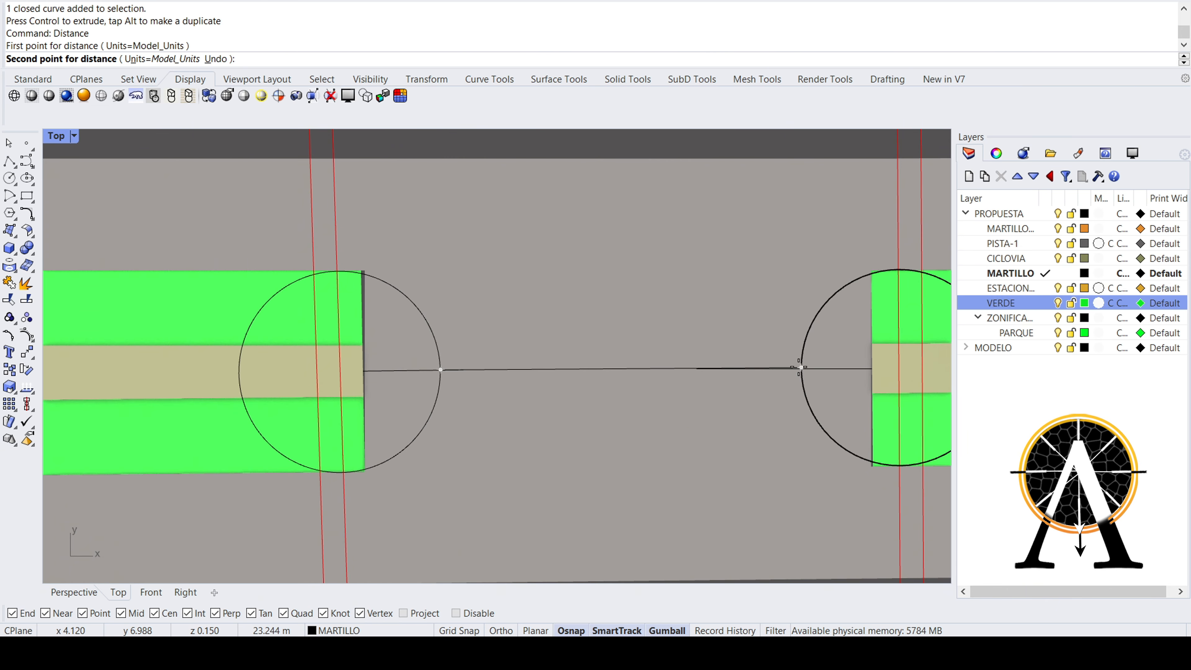
left_click(800, 368)
- Measure the gap again in the Perspective view, from the eastern circle back to the western one
double_click(56, 138)
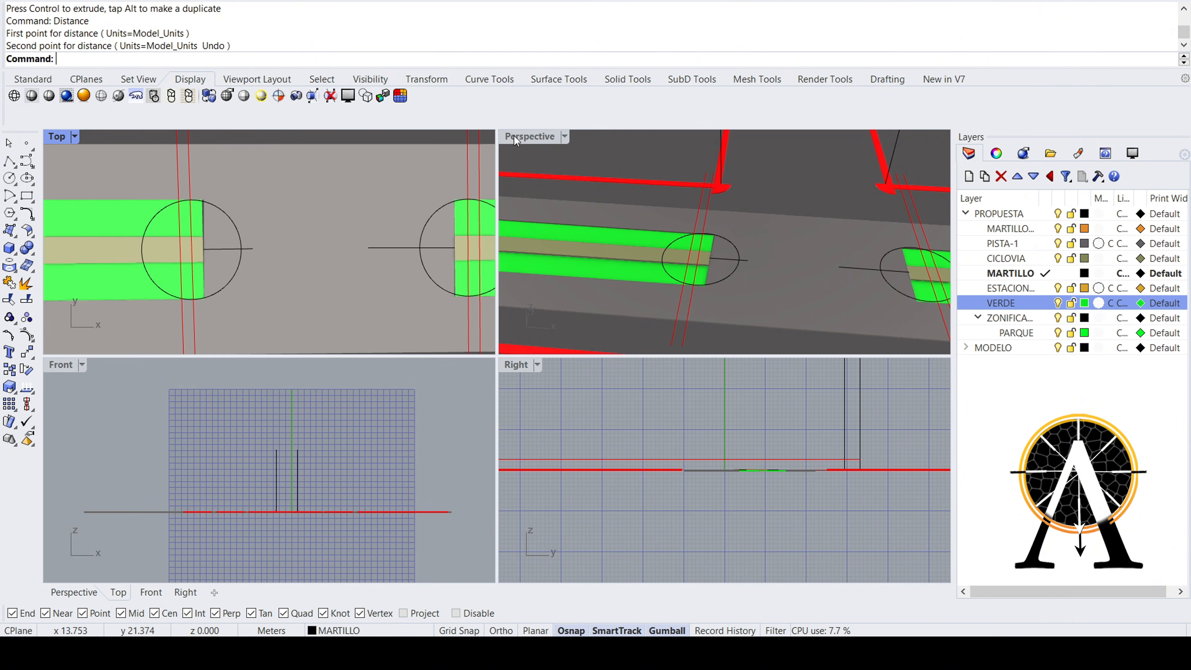
double_click(513, 136)
right_click_drag(540, 163, 566, 334)
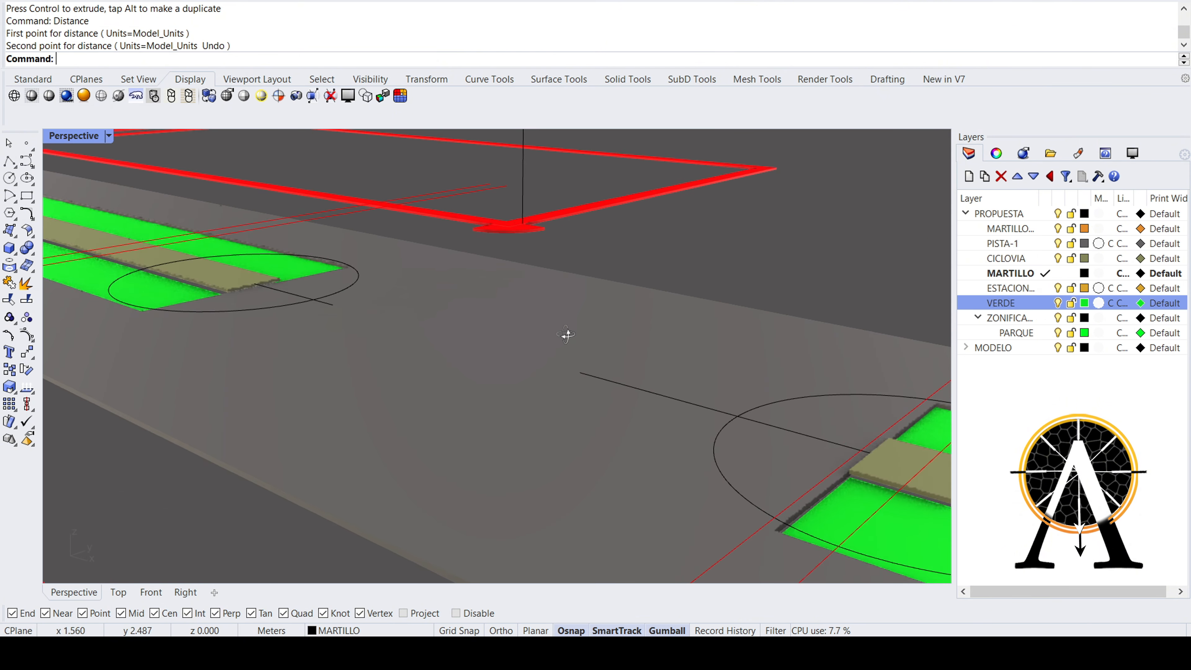
key("Return")
left_click(746, 415)
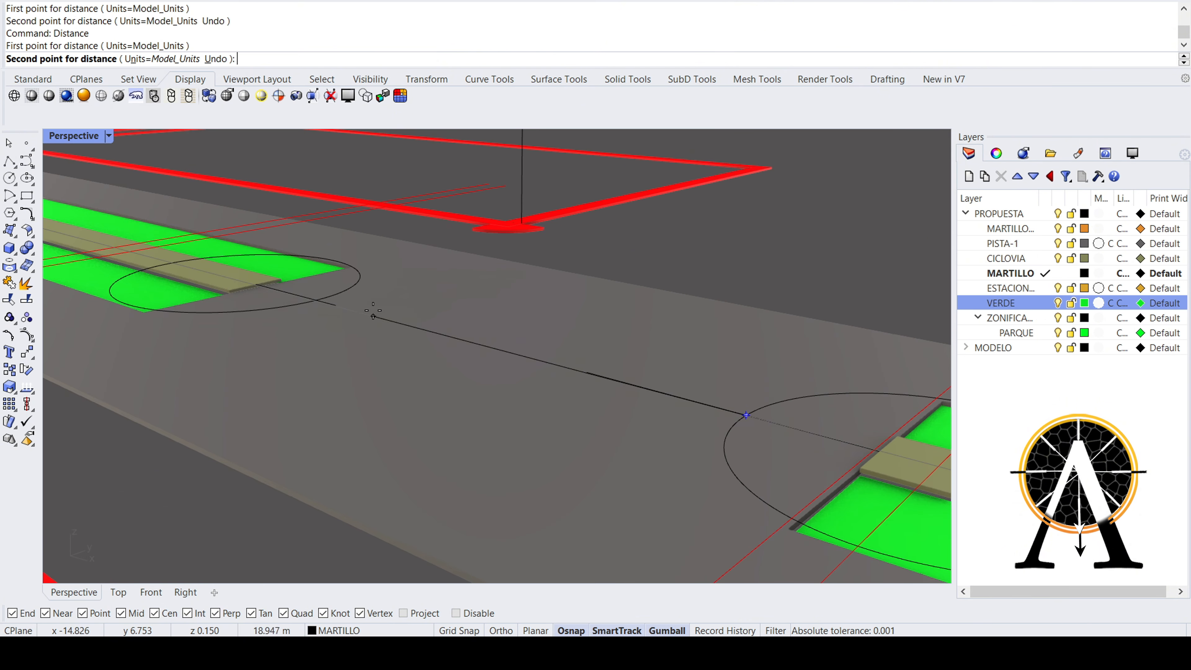
left_click(319, 300)
- Examine the repositioned circles and cross-avenue curves around the median gap with a Turntable rotation
scroll(320, 300, "down", 7)
right_click_drag(320, 299, 411, 346)
scroll(411, 346, "down", 4)
type("Turntable")
key("Return")
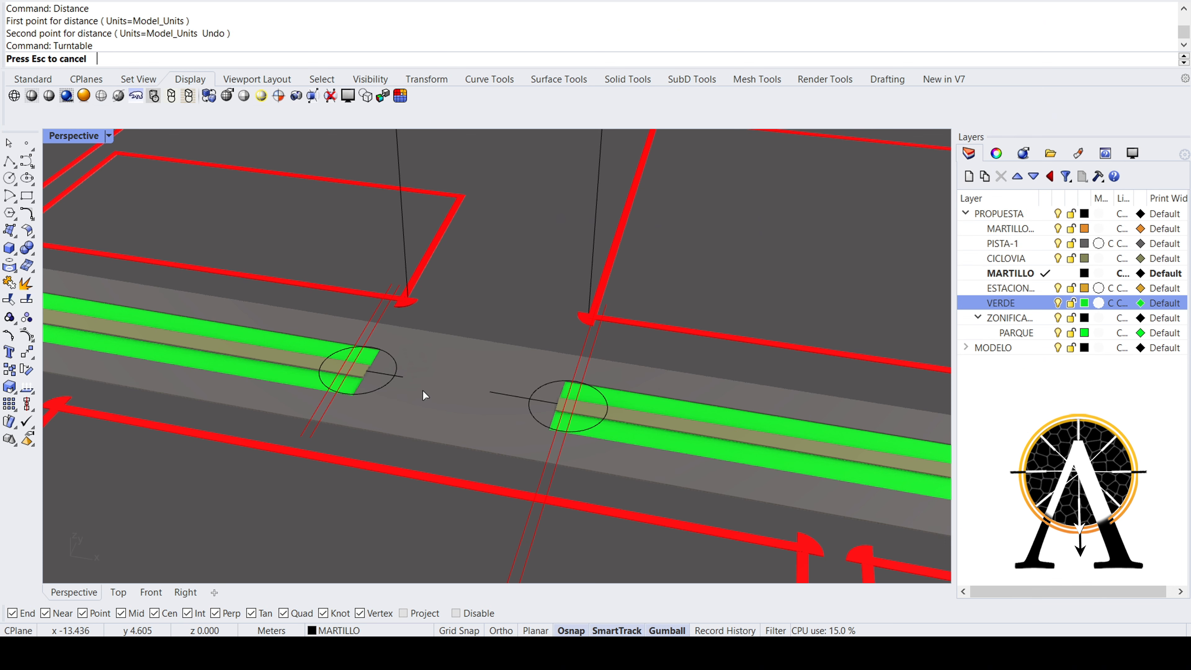
scroll(422, 394, "up", 2)
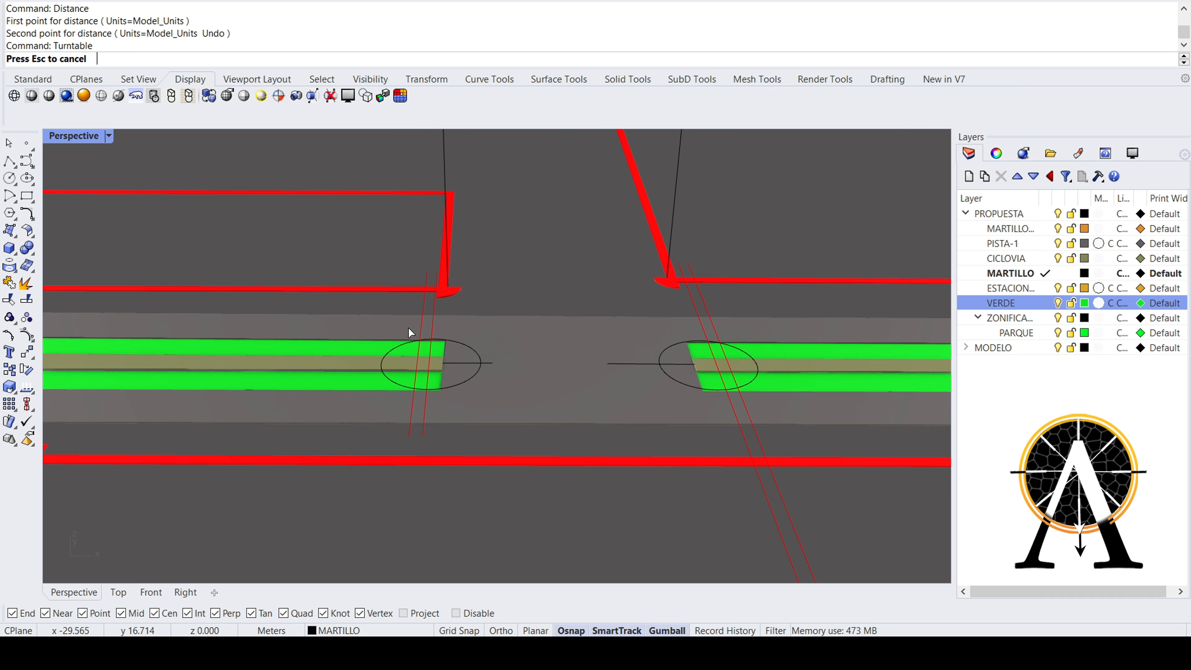
- Examine in the Top view how both curve pairs run from the sidewalk corners through the circles to the opposite sidewalk
double_click(82, 140)
double_click(61, 139)
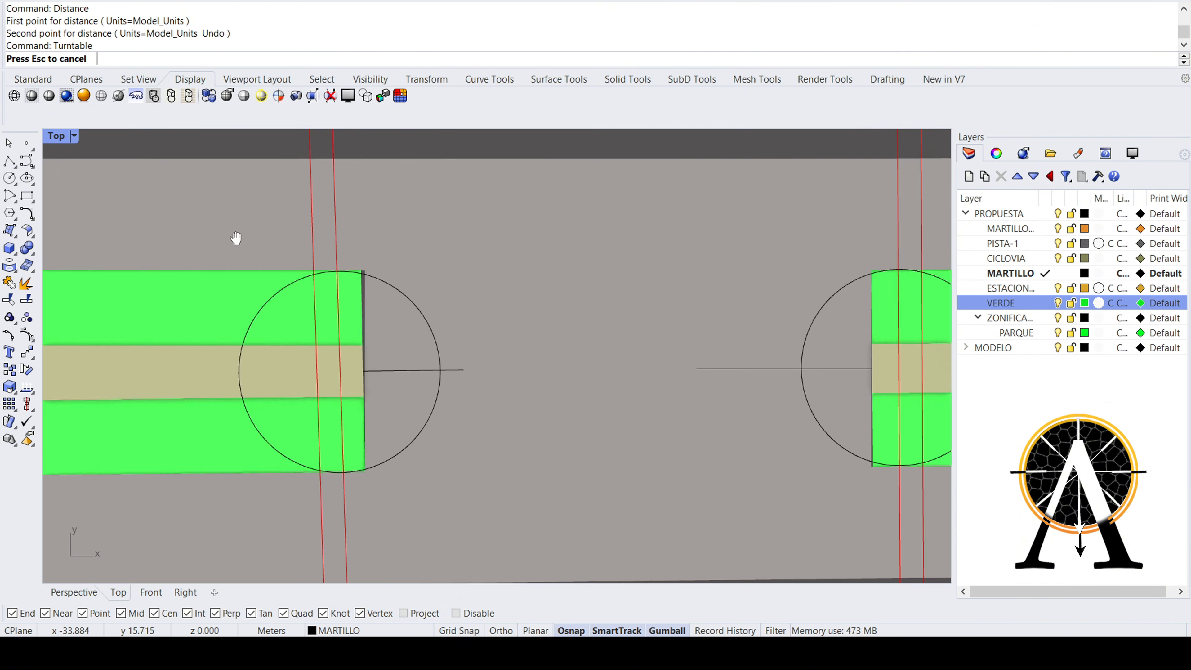
scroll(237, 238, "up", 3)
key("Escape")
right_click_drag(364, 260, 397, 235)
scroll(486, 264, "down", 6)
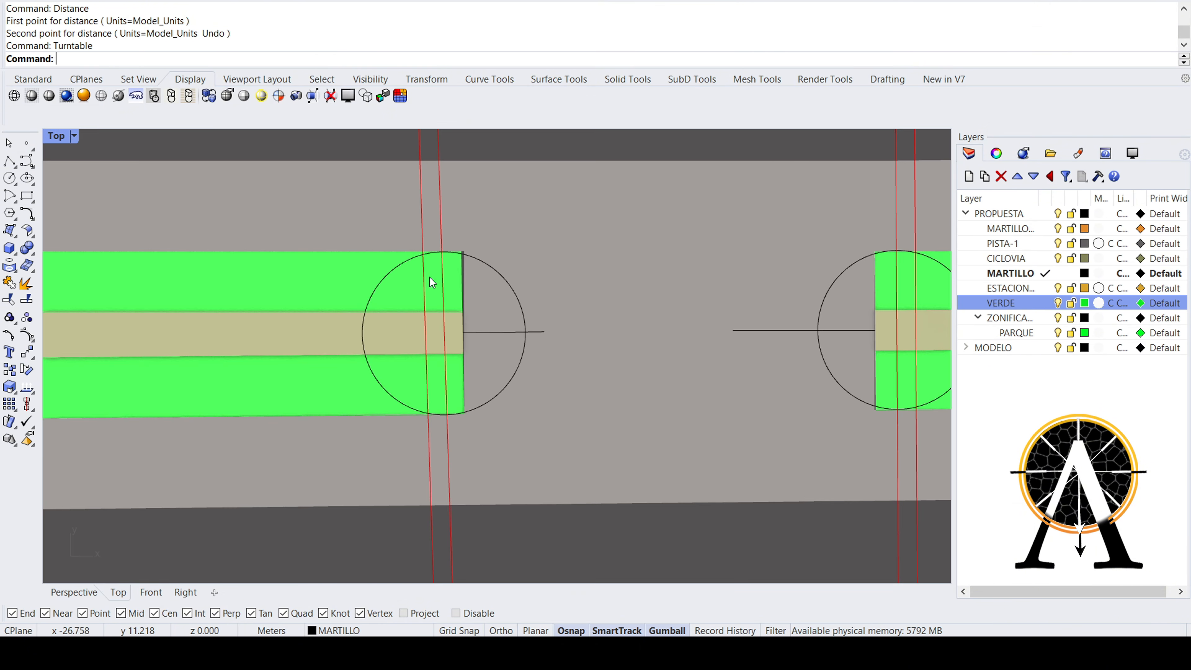
scroll(423, 277, "down", 6)
scroll(424, 277, "down", 2)
right_click_drag(422, 150, 416, 202)
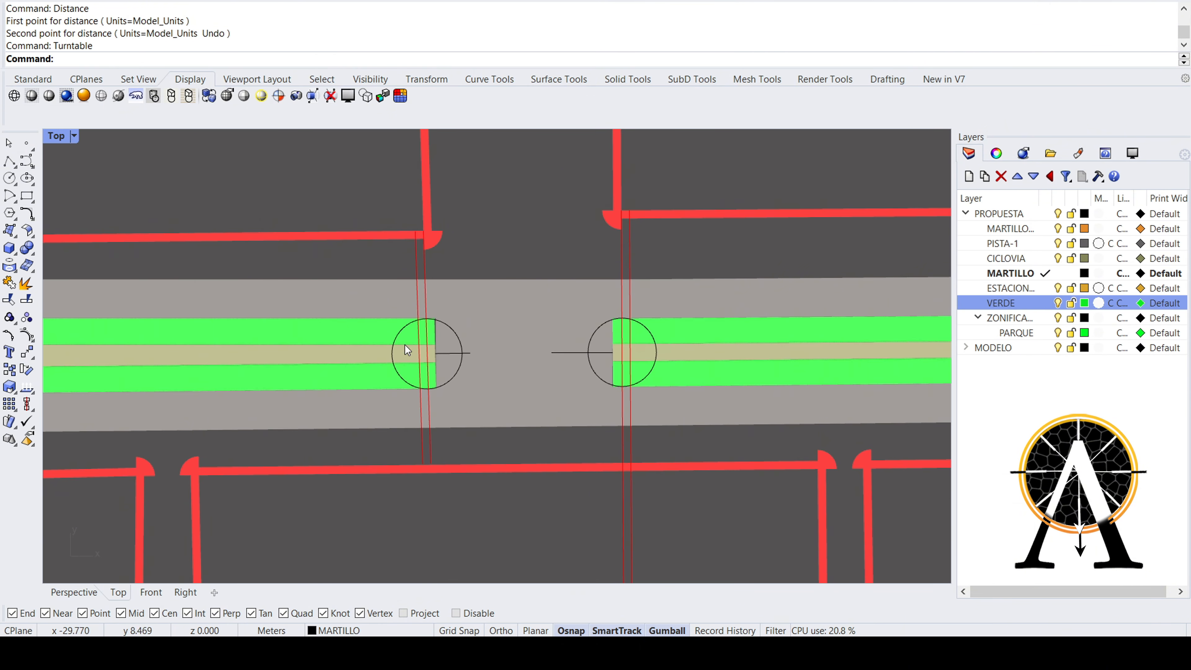
scroll(427, 218, "up", 4)
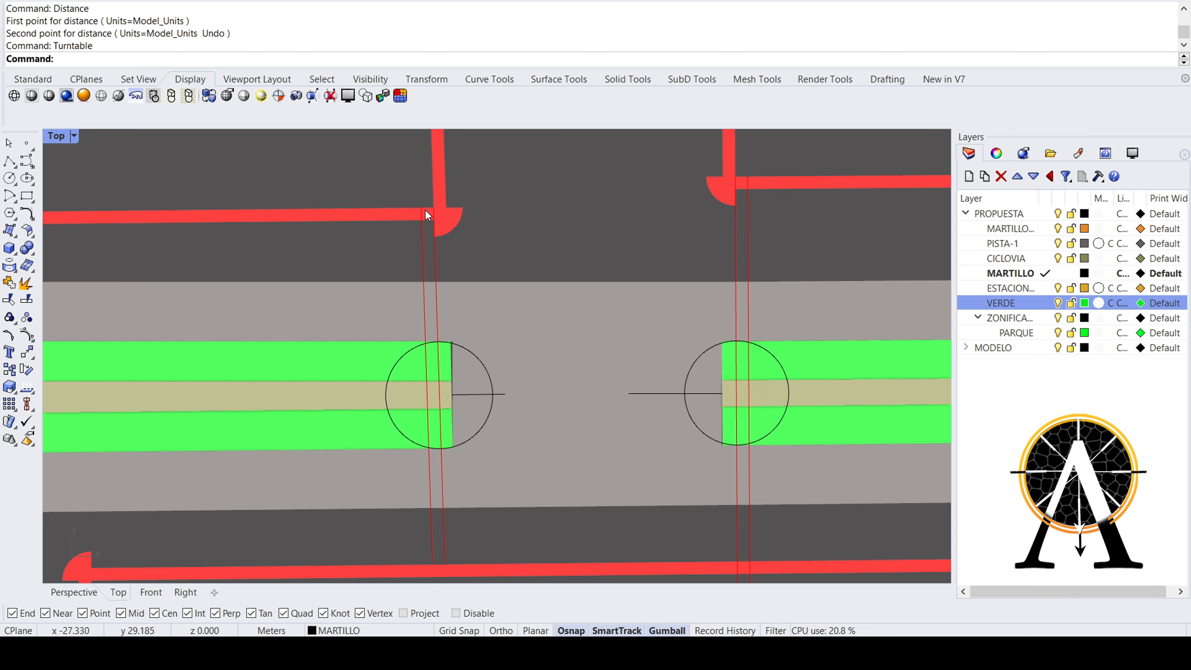
right_click_drag(431, 338, 452, 282)
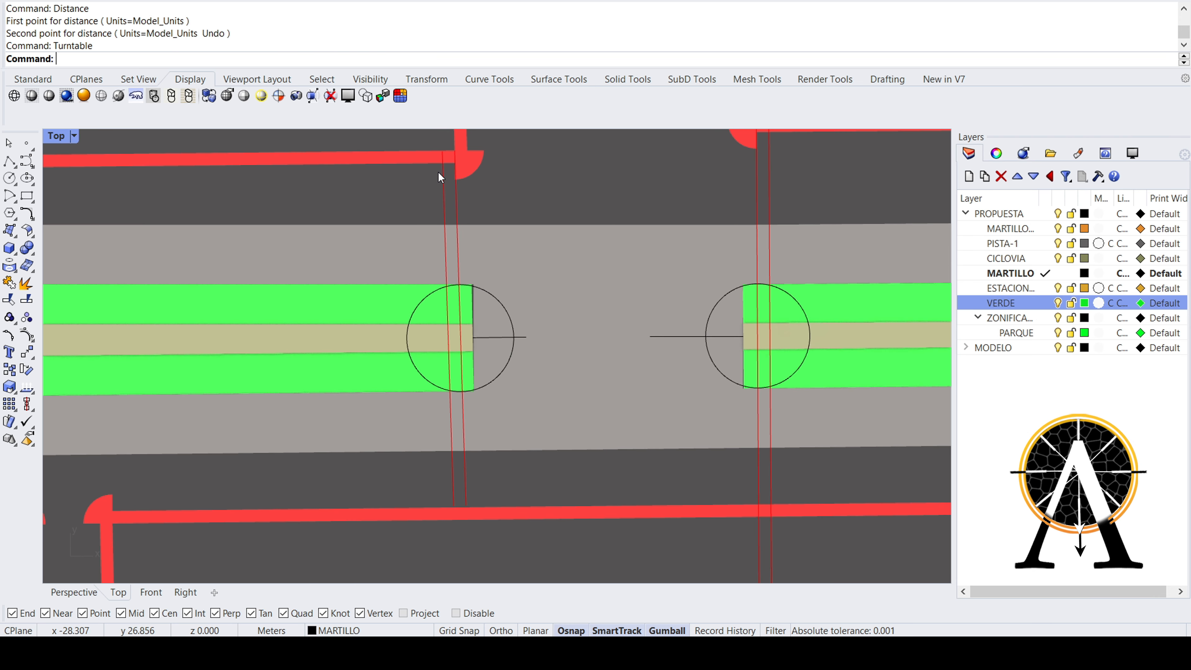
scroll(435, 419, "down", 2)
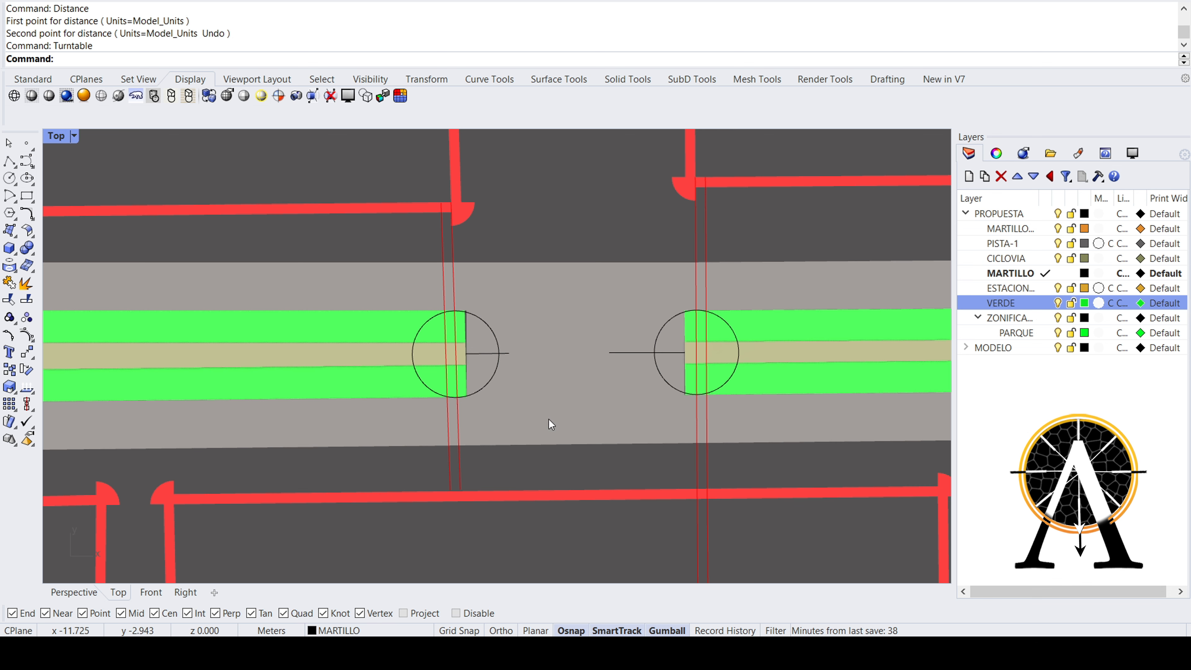
scroll(546, 412, "down", 3)
right_click_drag(545, 404, 536, 383)
scroll(535, 384, "down", 2)
scroll(535, 383, "up", 2)
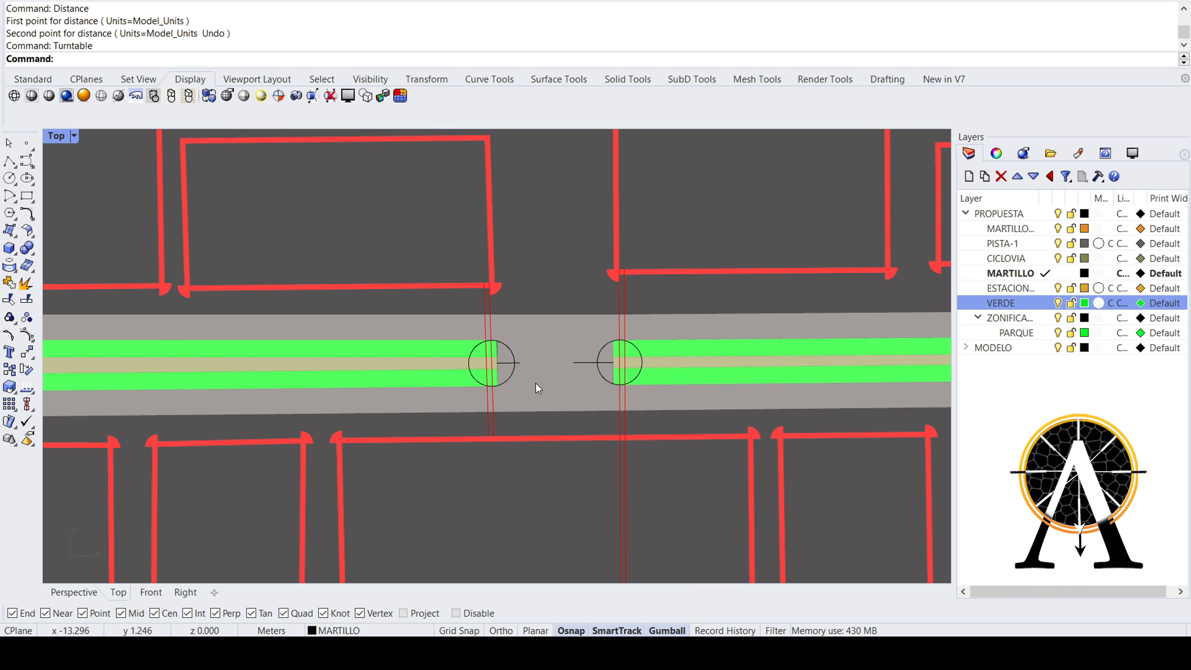
scroll(627, 293, "up", 1)
scroll(626, 293, "up", 2)
right_click_drag(621, 325, 619, 301)
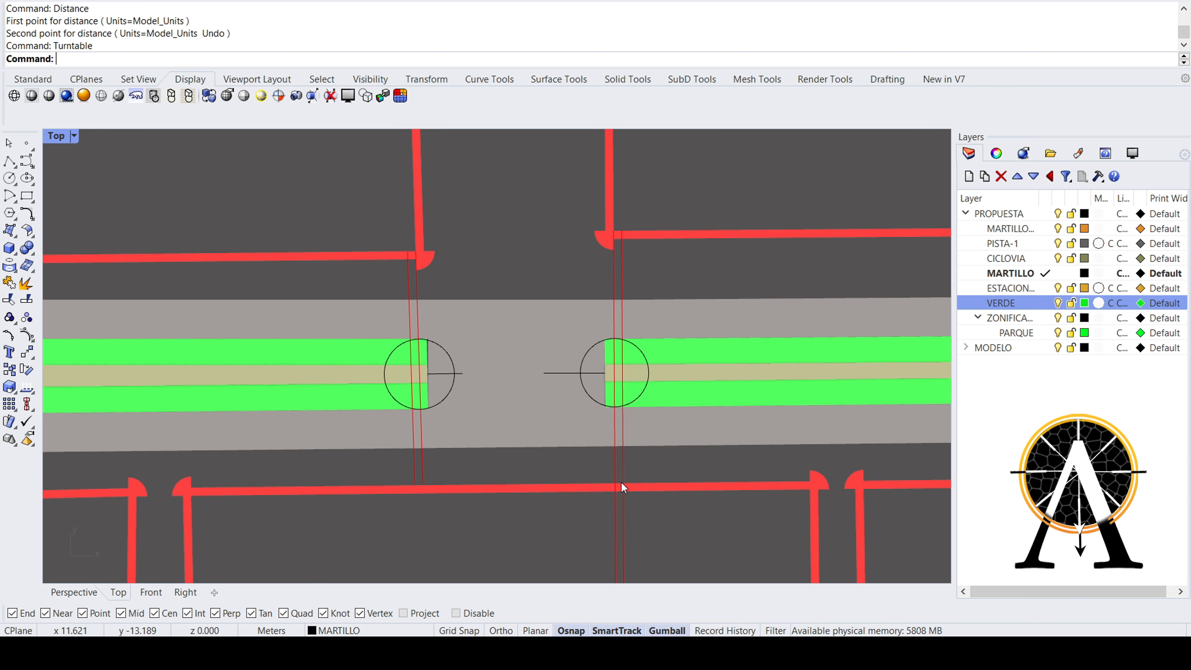
scroll(617, 284, "up", 4)
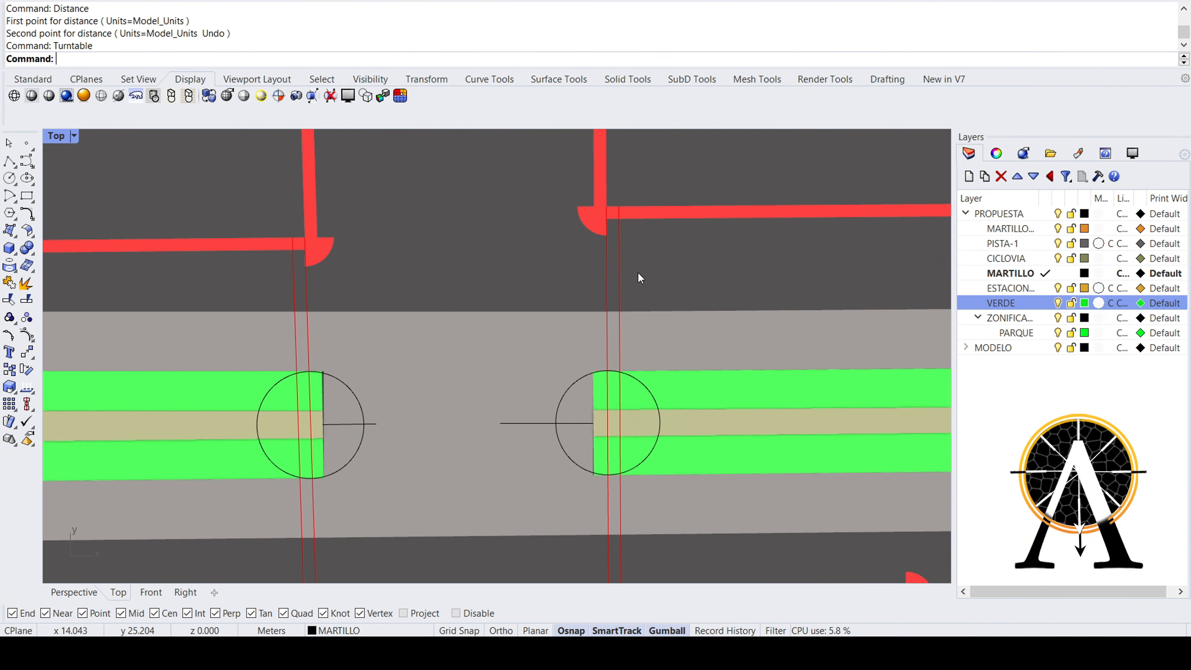
- Copy the eastern pair of cross-avenue curves along X onto the slanted pair at the western median end
left_click_drag(645, 278, 561, 284)
scroll(561, 286, "down", 2)
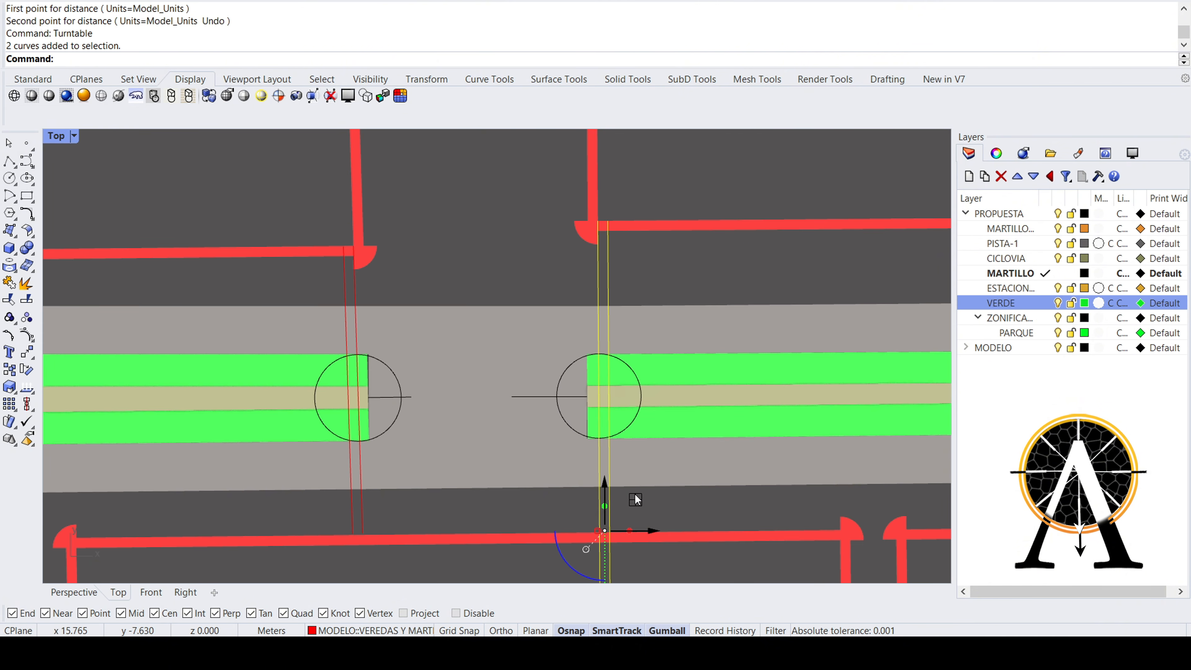
left_click_drag(635, 495, 382, 465)
right_click_drag(419, 410, 510, 399)
- Nudge the copied curve pair along X to line up with the western sidewalk corner
scroll(429, 381, "up", 4)
scroll(508, 398, "down", 6)
scroll(443, 257, "up", 4)
scroll(461, 291, "up", 3)
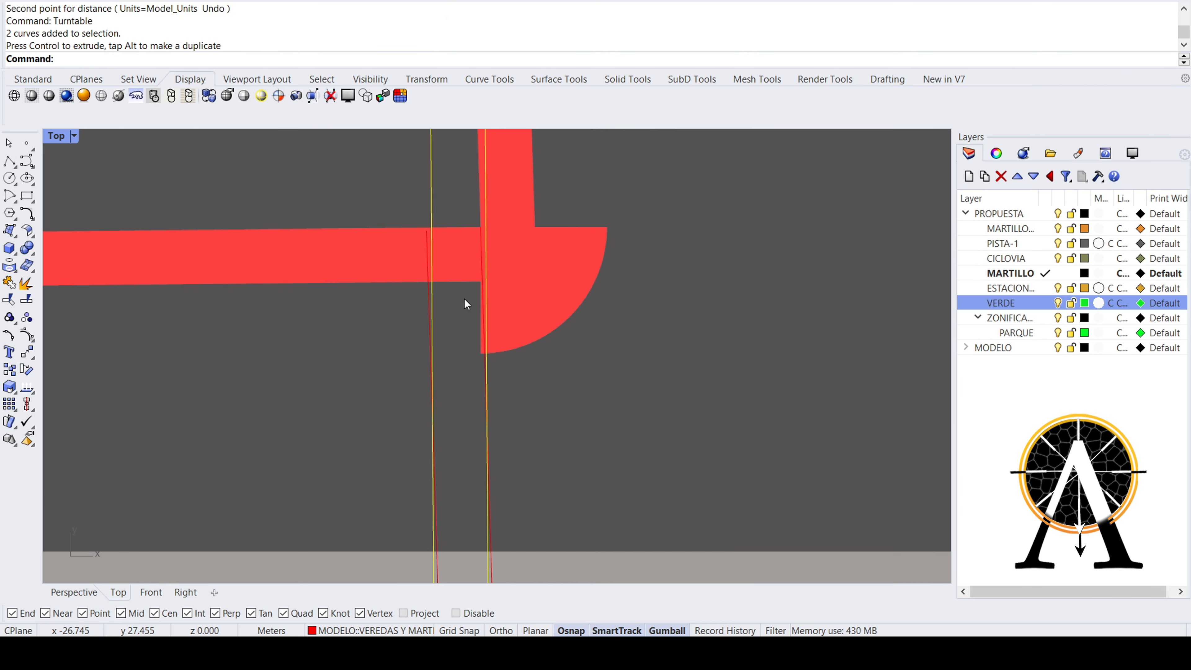
scroll(479, 272, "down", 4)
scroll(497, 366, "up", 2)
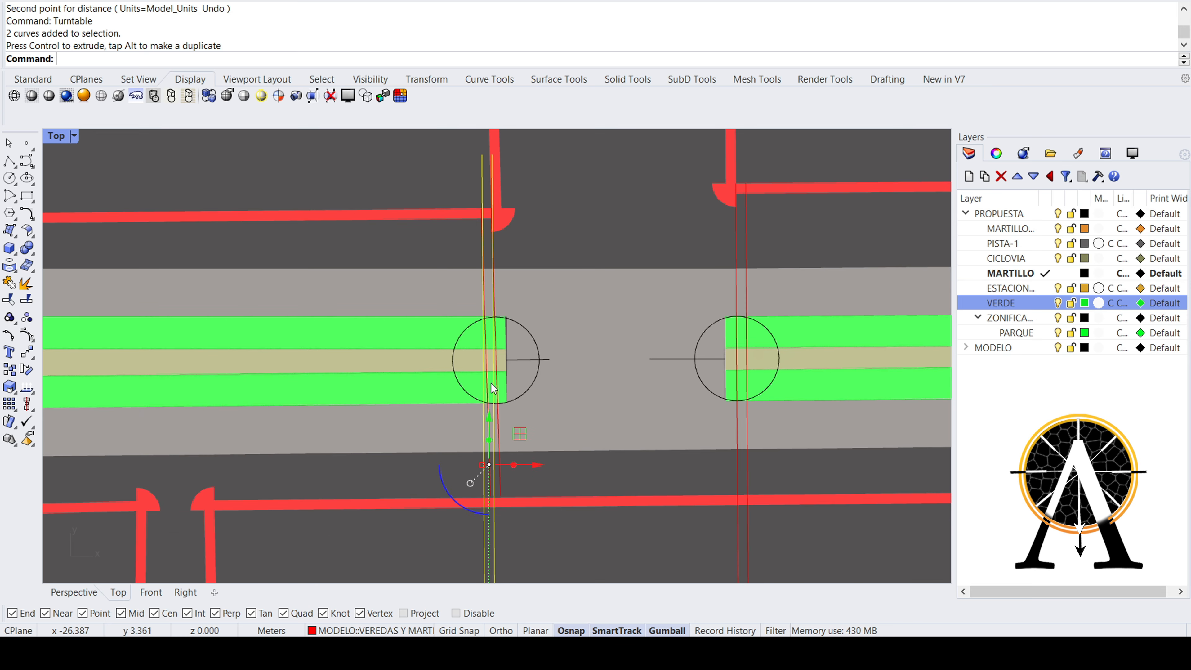
scroll(492, 398, "up", 2)
left_click_drag(519, 445, 515, 445)
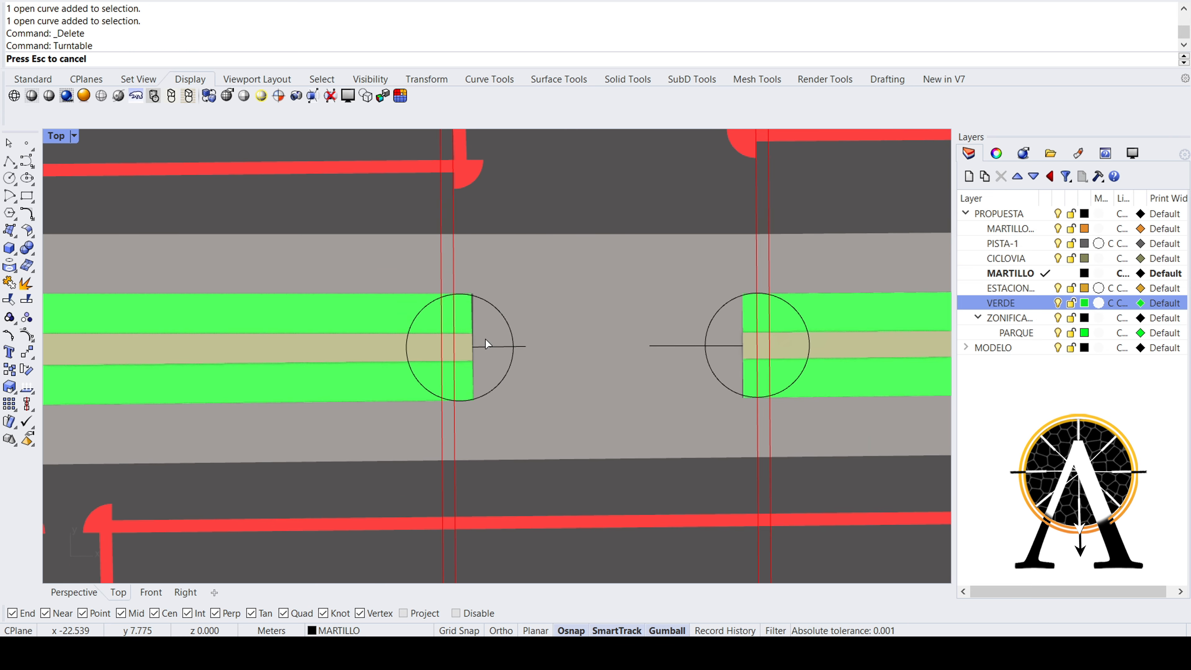
- End the Turntable rotation and undo the deletion of the slanted western curves and the last moves of the copied pair
key("Escape")
key("ctrl+z")
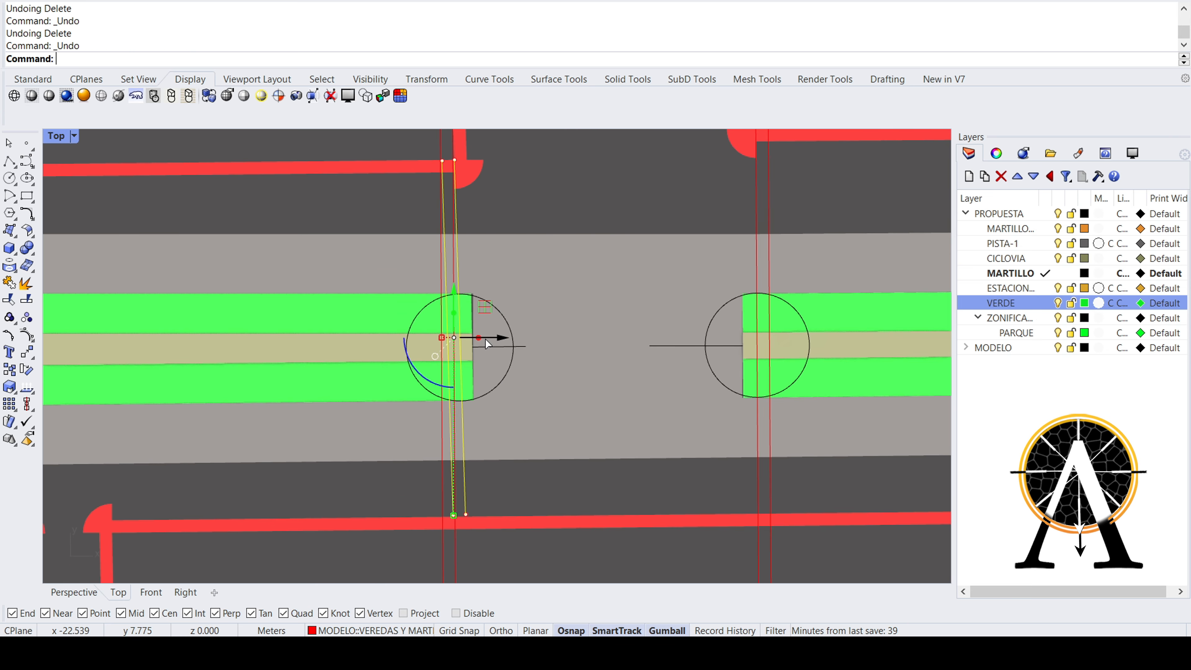
key("ctrl+z")
key("ctrl+z")
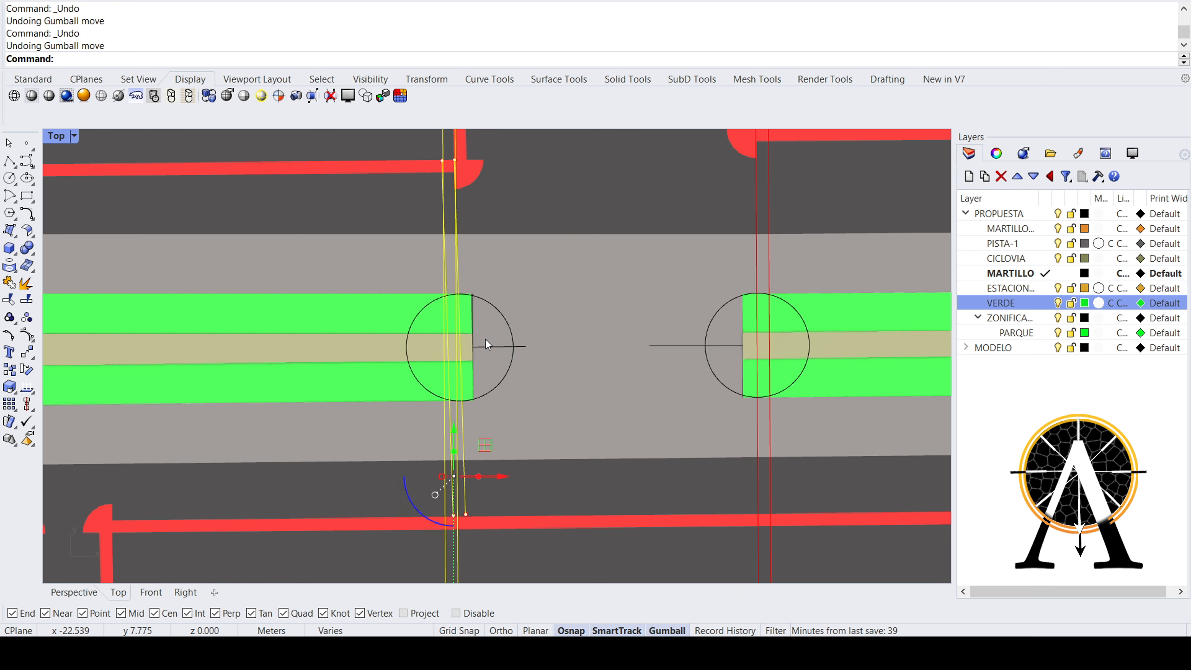
- Clear the selection and examine in the Top view how the slanted western curve pair runs between the sidewalk corner and the opposite sidewalk
key("Escape")
right_click_drag(486, 338, 485, 243)
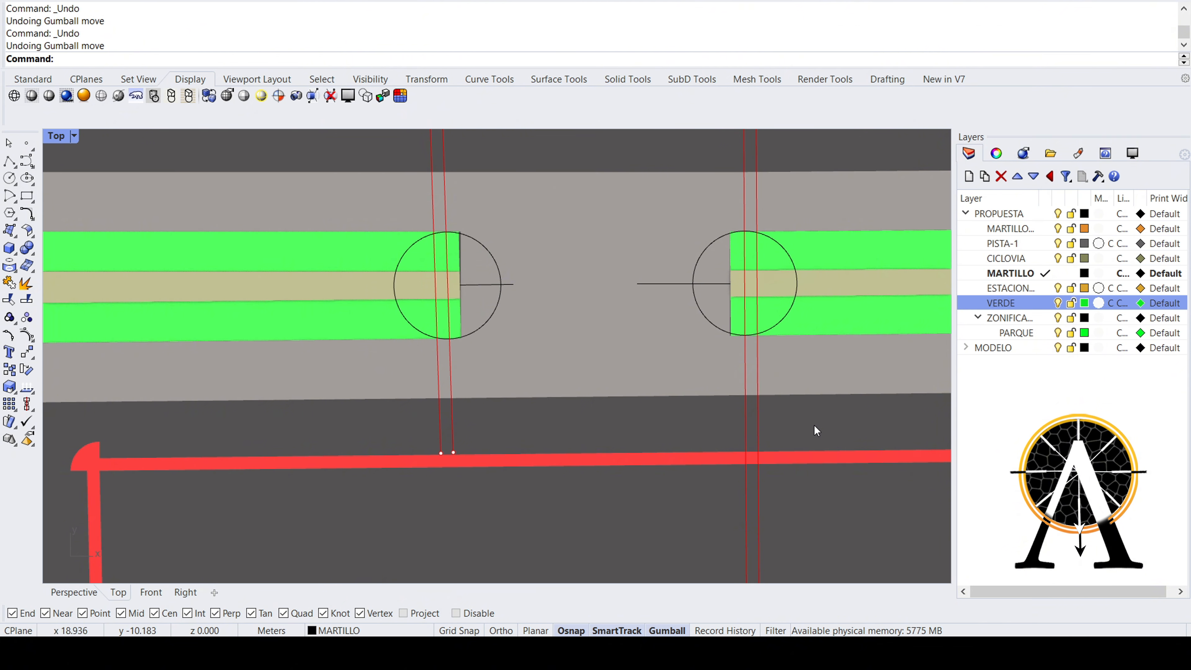
scroll(419, 377, "down", 4)
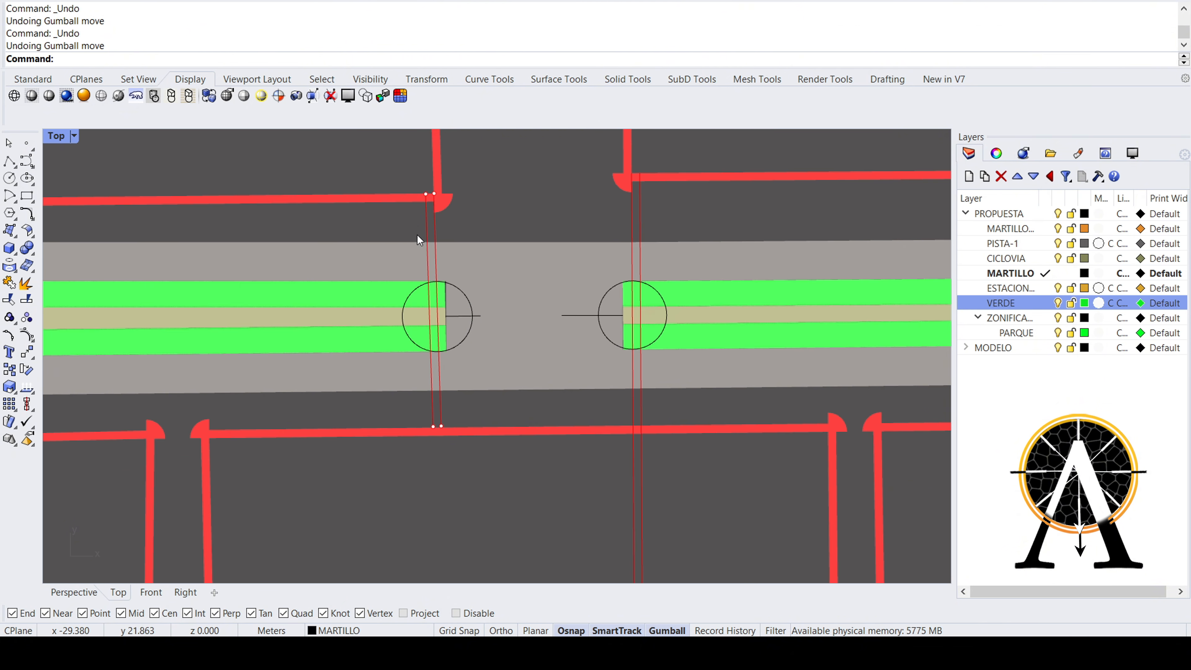
right_click_drag(432, 215, 437, 333)
scroll(440, 230, "down", 4)
mouse_move(441, 244)
right_mouse_down()
mouse_move(451, 377)
mouse_move(442, 236)
right_mouse_up()
right_click_drag(427, 397, 434, 307)
scroll(433, 308, "up", 6)
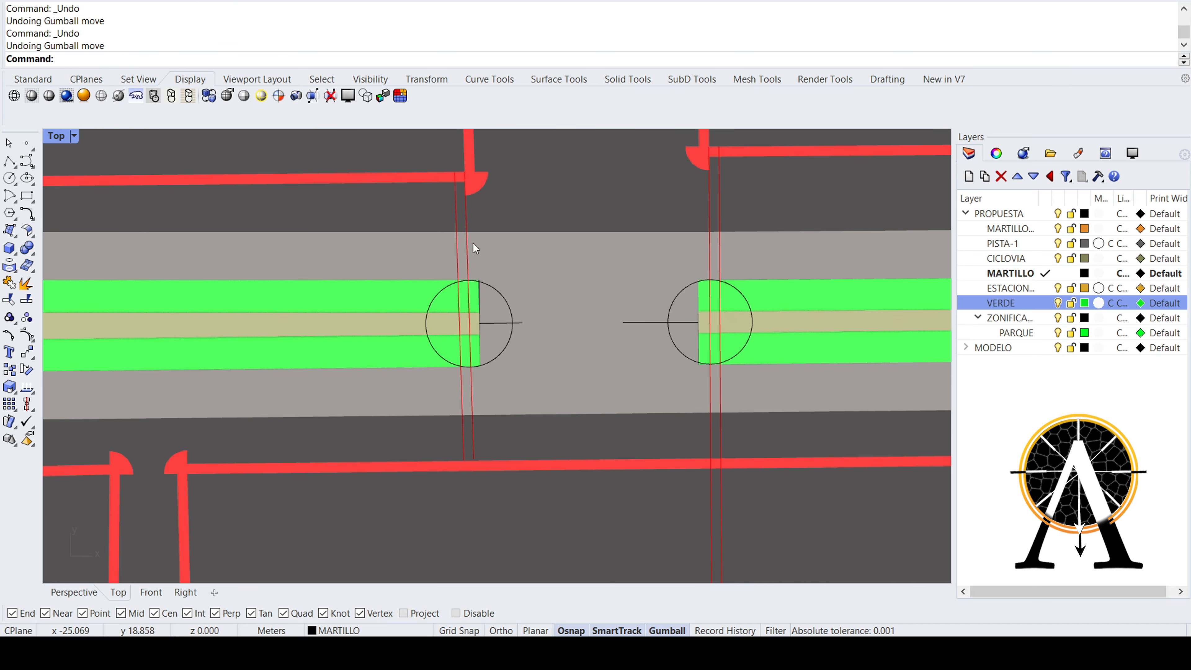
- Examine how the western circle meets the slanted curves and the green strip edges at the median end
scroll(457, 287, "up", 4)
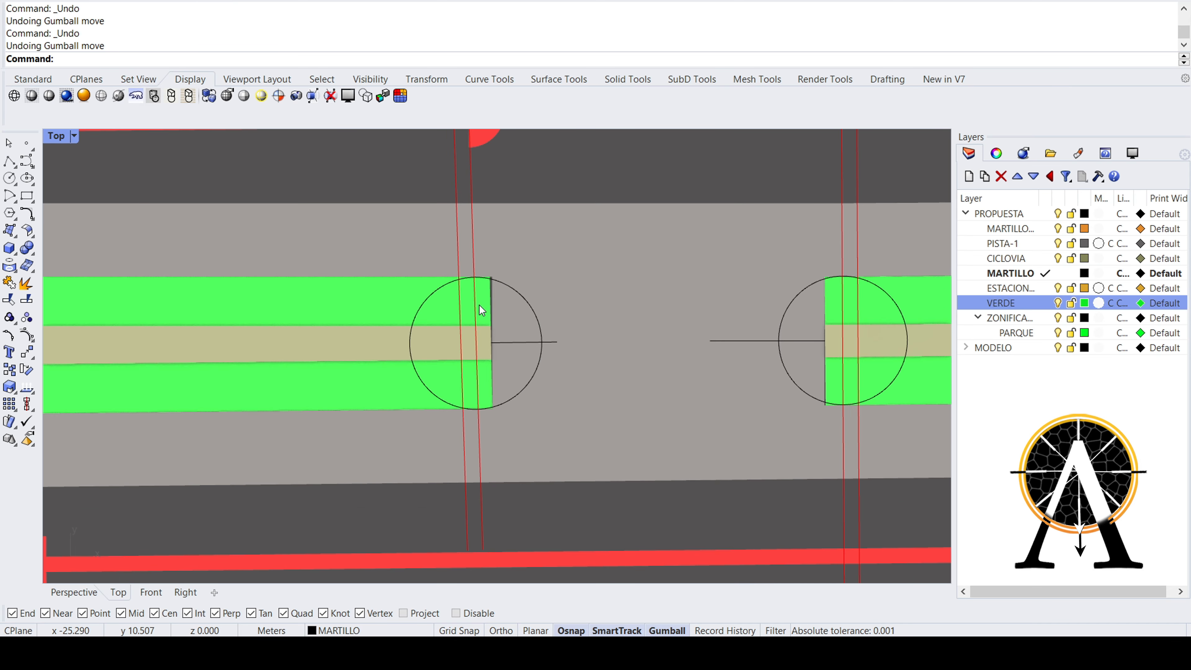
scroll(467, 333, "up", 4)
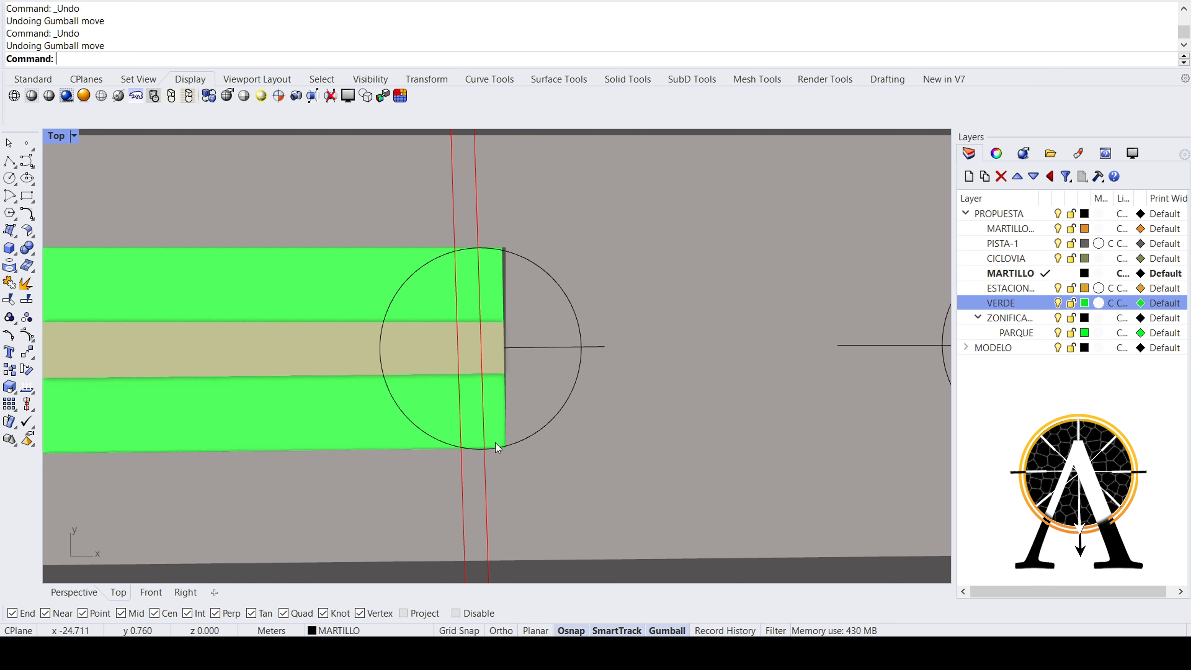
scroll(475, 462, "up", 5)
scroll(475, 462, "down", 5)
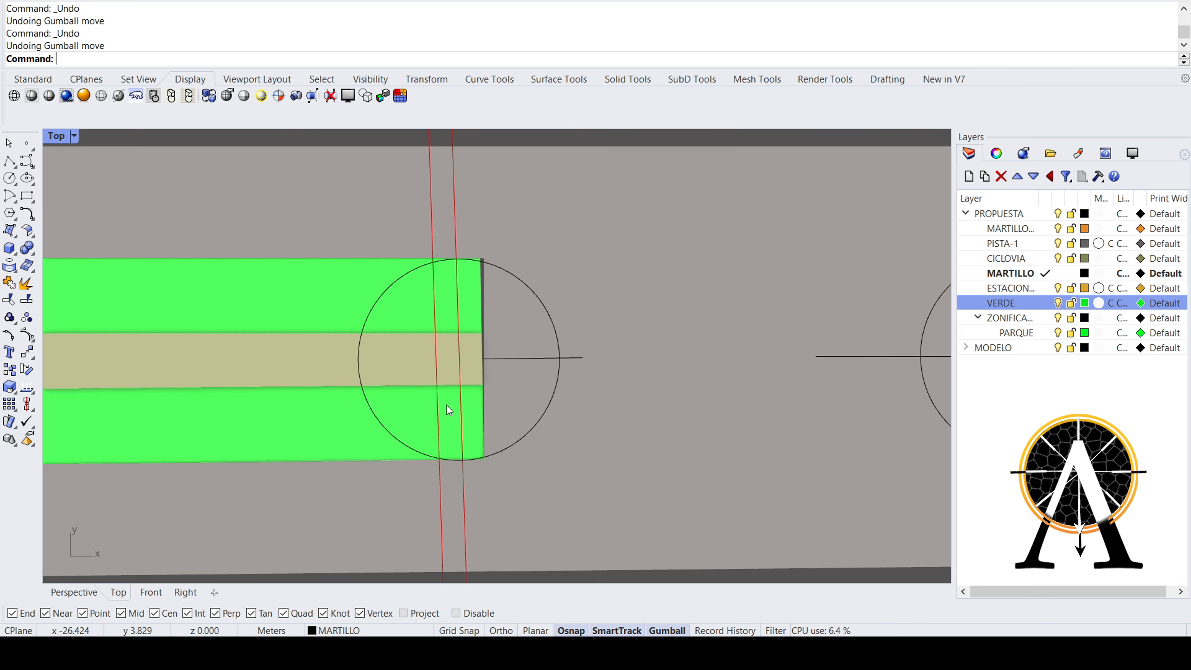
scroll(450, 312, "down", 4)
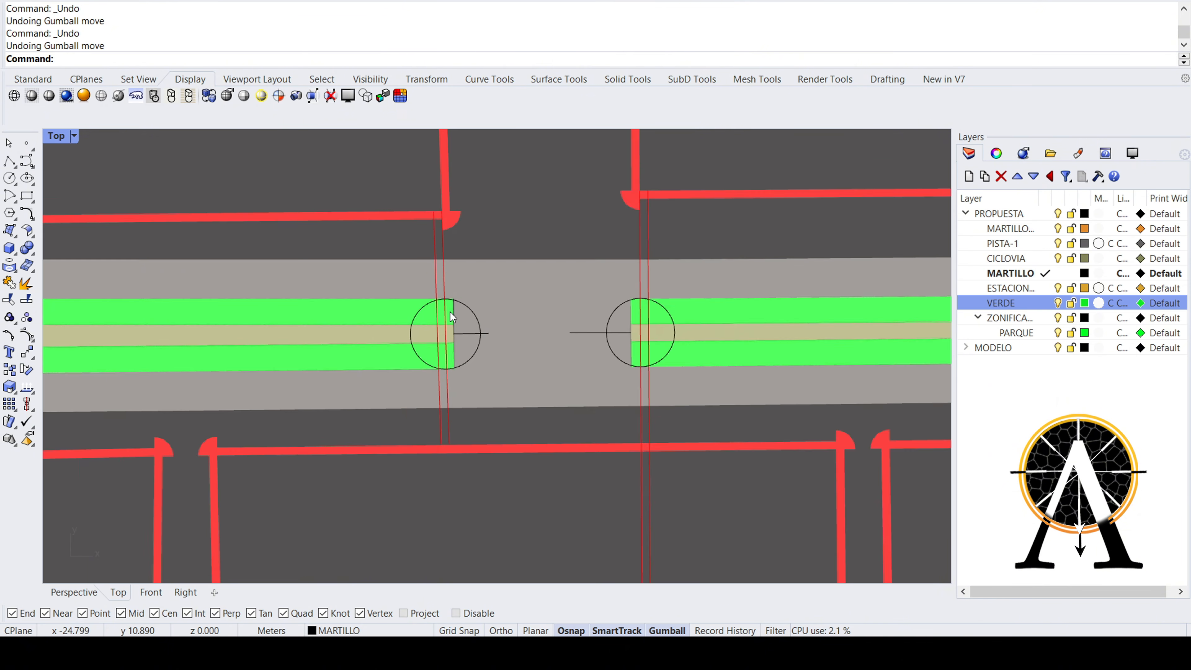
scroll(450, 312, "up", 2)
scroll(449, 306, "up", 2)
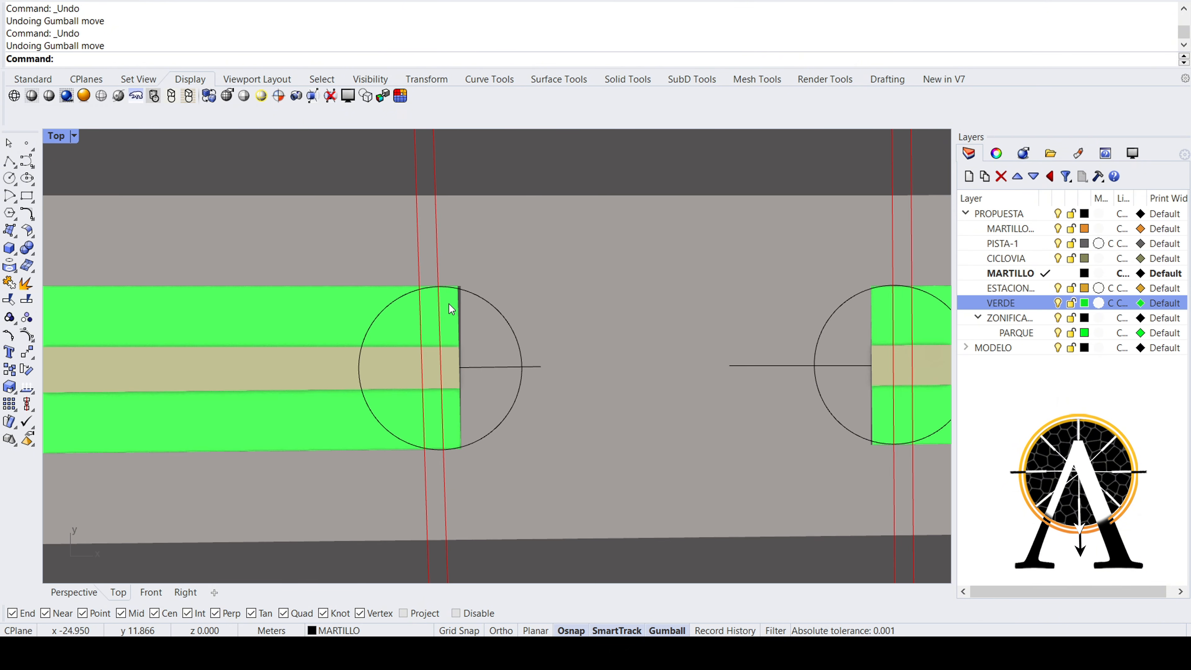
scroll(375, 313, "up", 1)
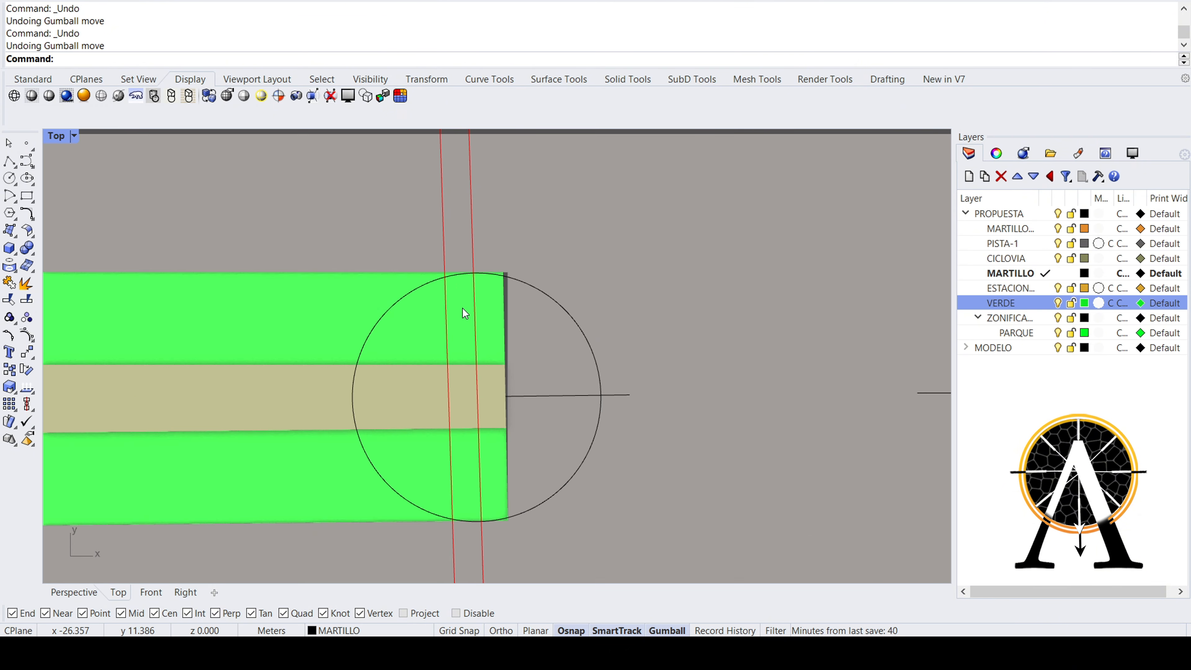
scroll(465, 309, "down", 3)
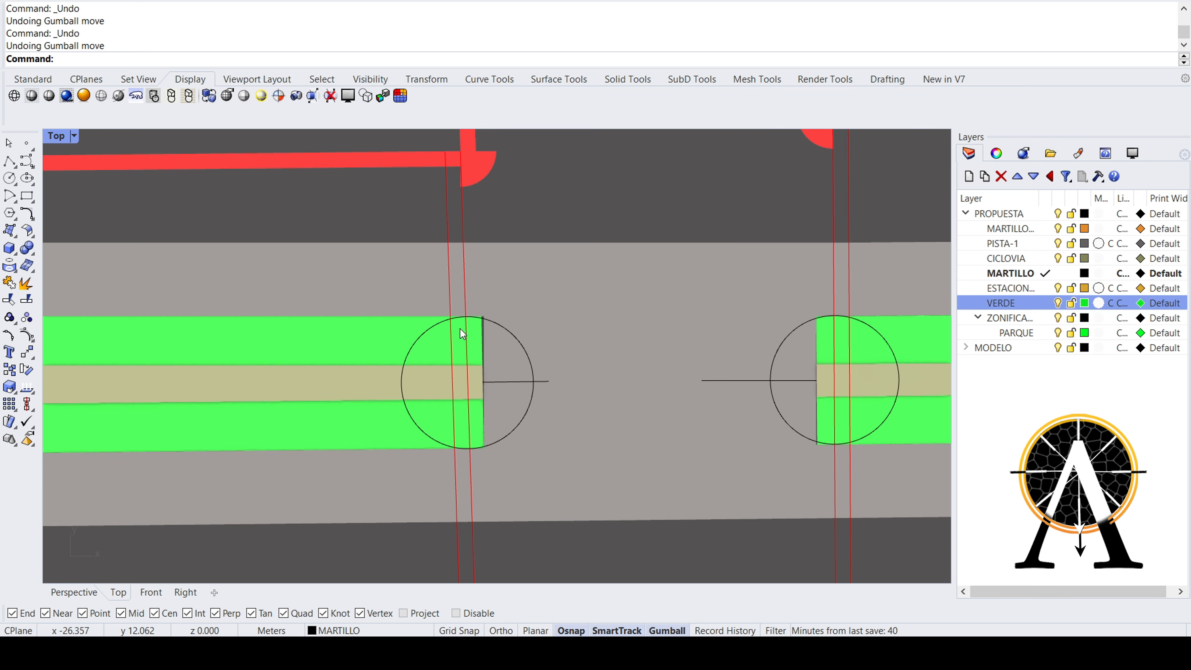
scroll(457, 324, "up", 3)
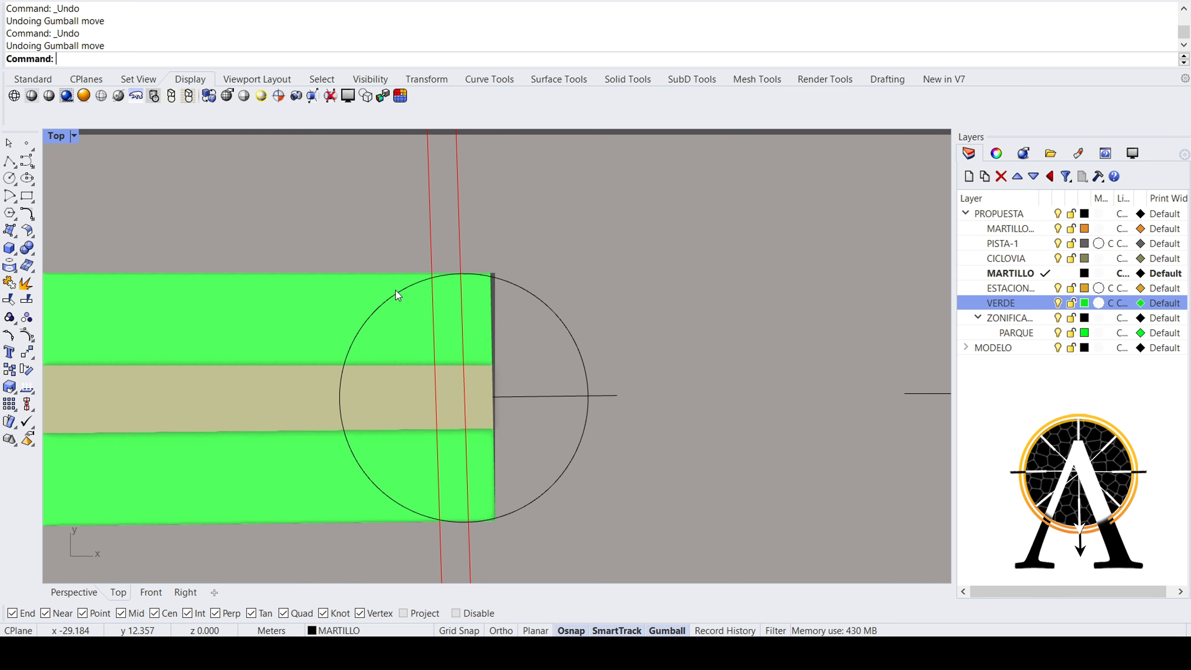
- Draw a polyline about 2.3 m long westward from the centre line's end at the western median end, stopping between the two slanted curves
left_click(395, 291)
scroll(489, 530, "up", 4)
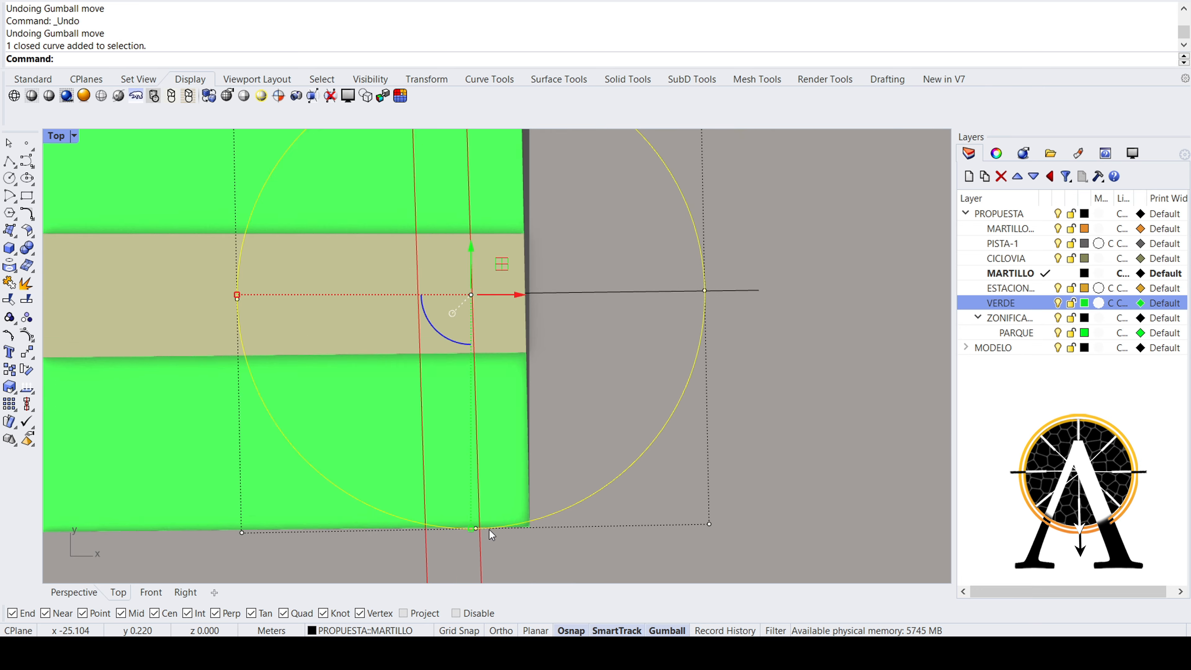
scroll(489, 530, "down", 2)
scroll(481, 507, "down", 5)
scroll(477, 432, "up", 8)
scroll(477, 432, "down", 3)
scroll(477, 432, "up", 10)
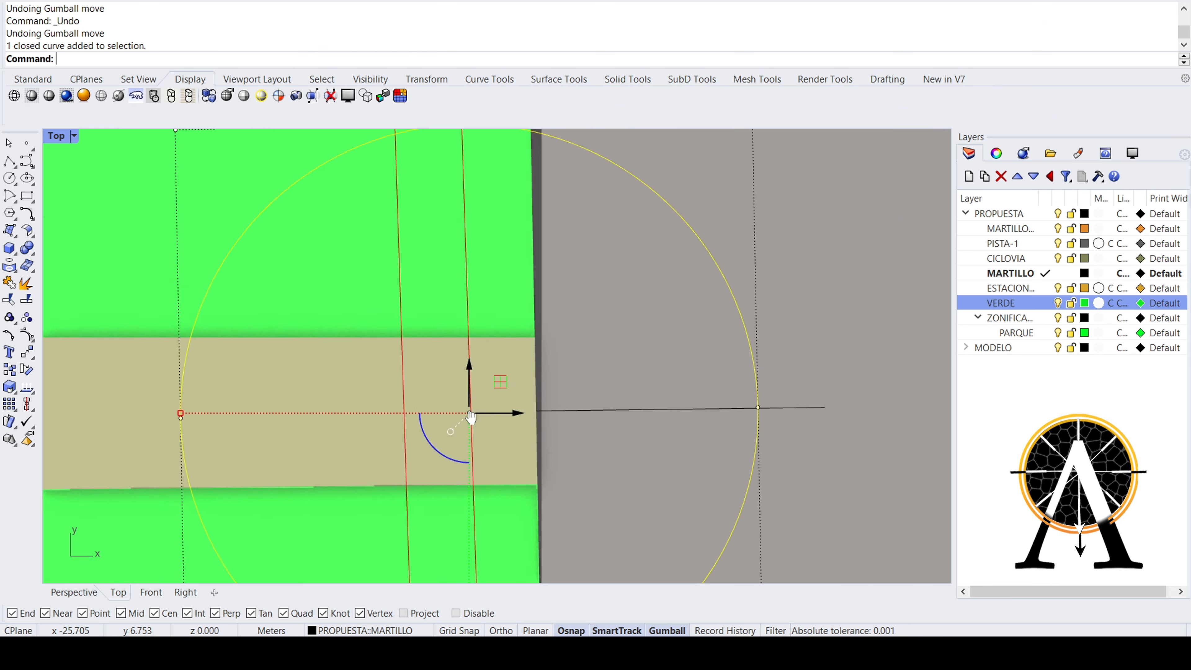
left_click(9, 162)
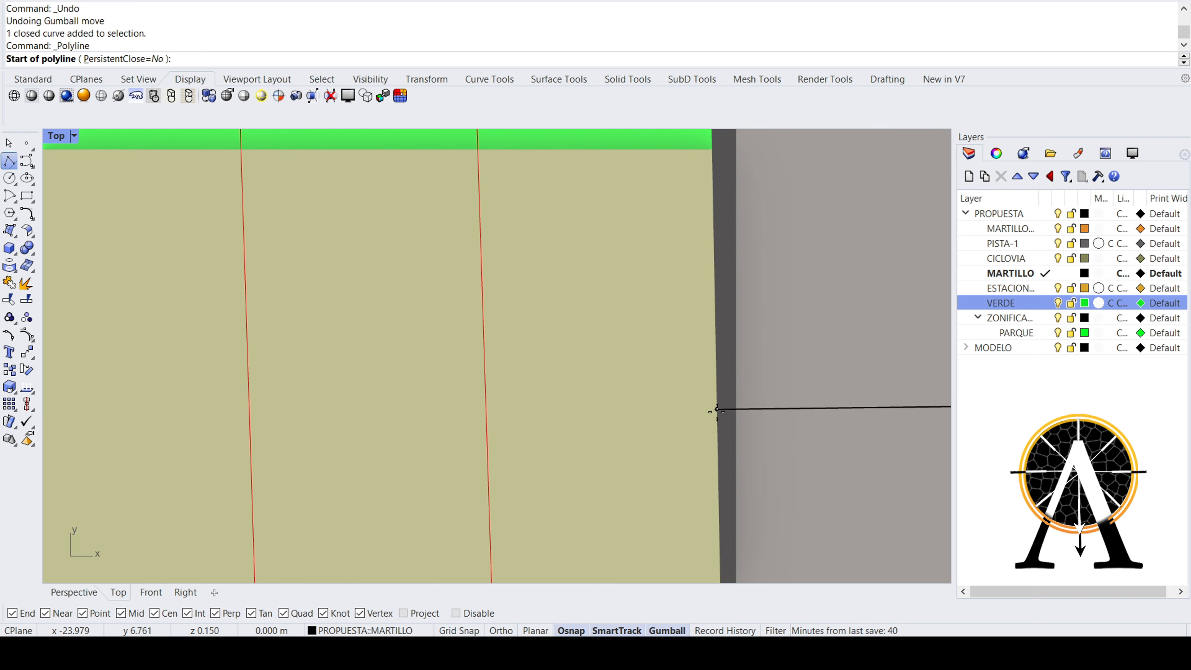
left_click(713, 410)
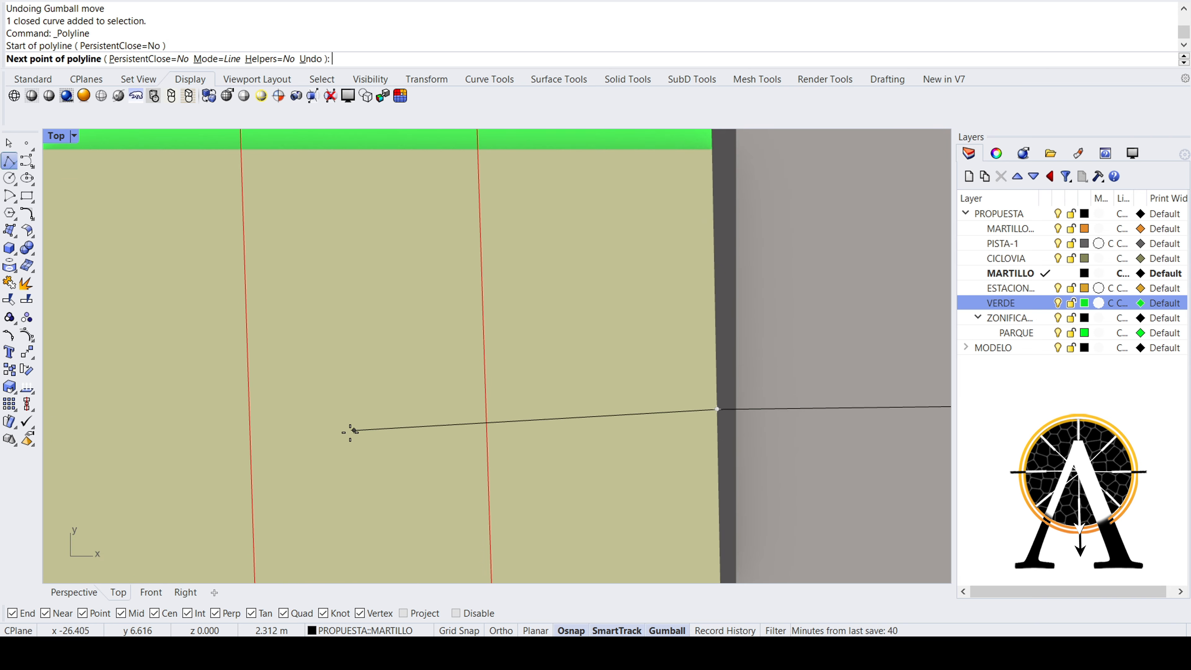
left_click(345, 416)
right_click(346, 418)
- Move the western circle from its northern quadrant point onto the northern edge of the green strip
scroll(346, 422, "down", 5)
scroll(406, 397, "down", 8)
mouse_move(436, 394)
right_mouse_down()
mouse_move(454, 376)
mouse_move(435, 375)
right_mouse_up()
scroll(435, 167, "up", 10)
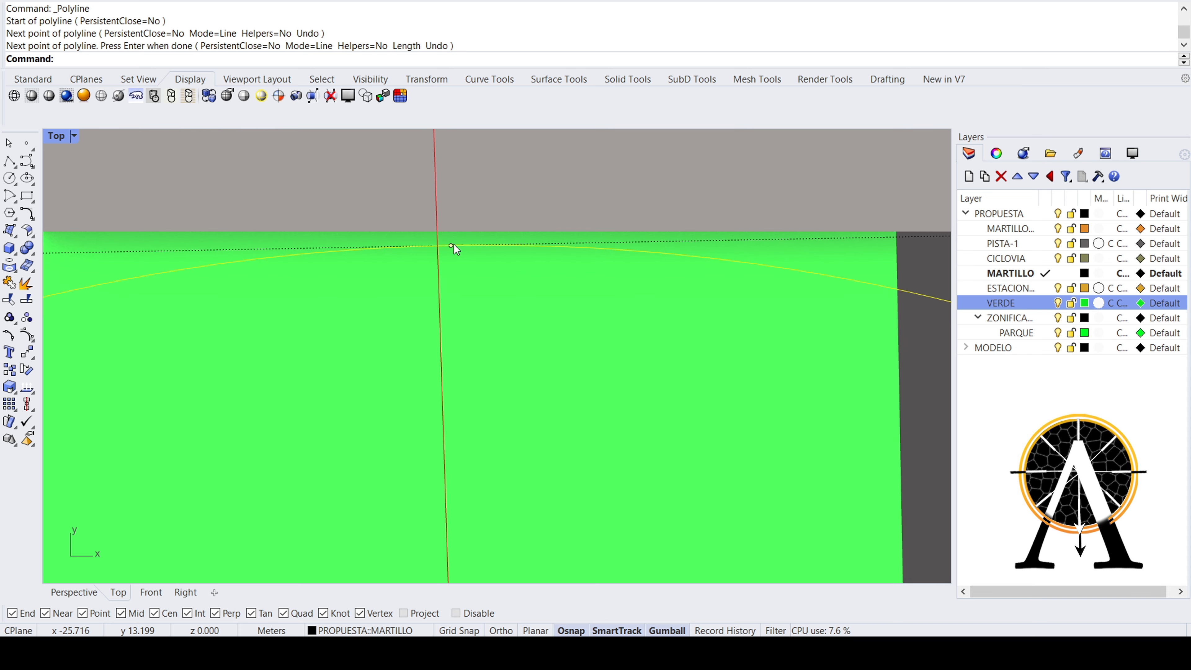
type("Move")
key("Return")
left_click(450, 244)
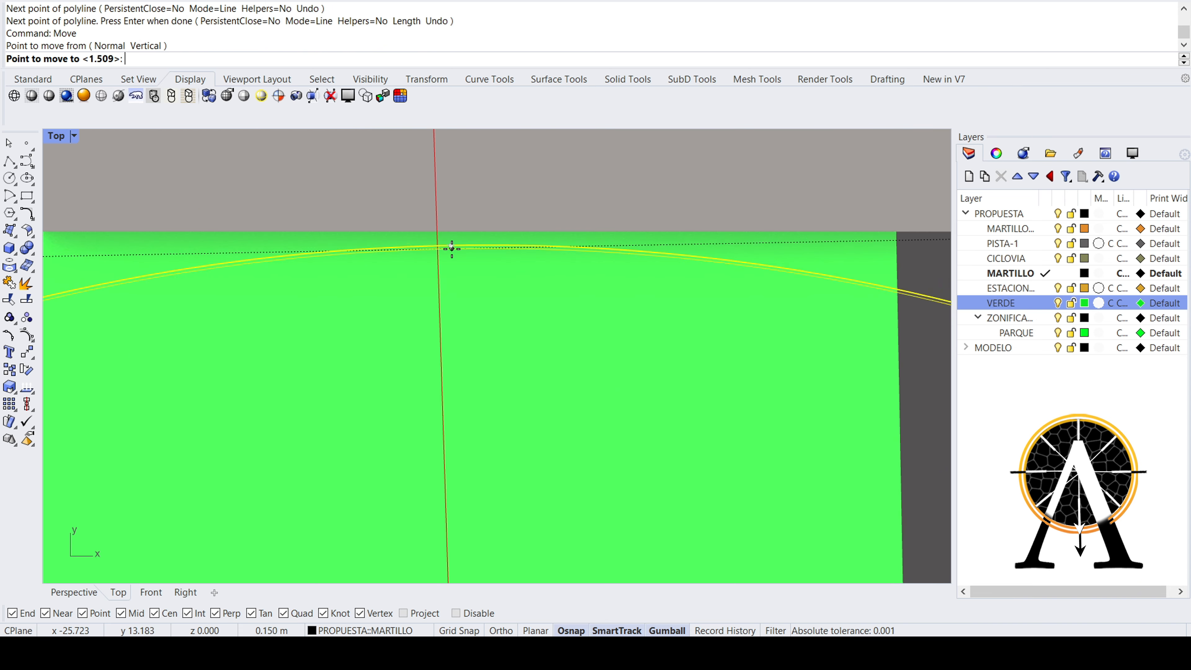
left_click(455, 230)
scroll(465, 227, "down", 3)
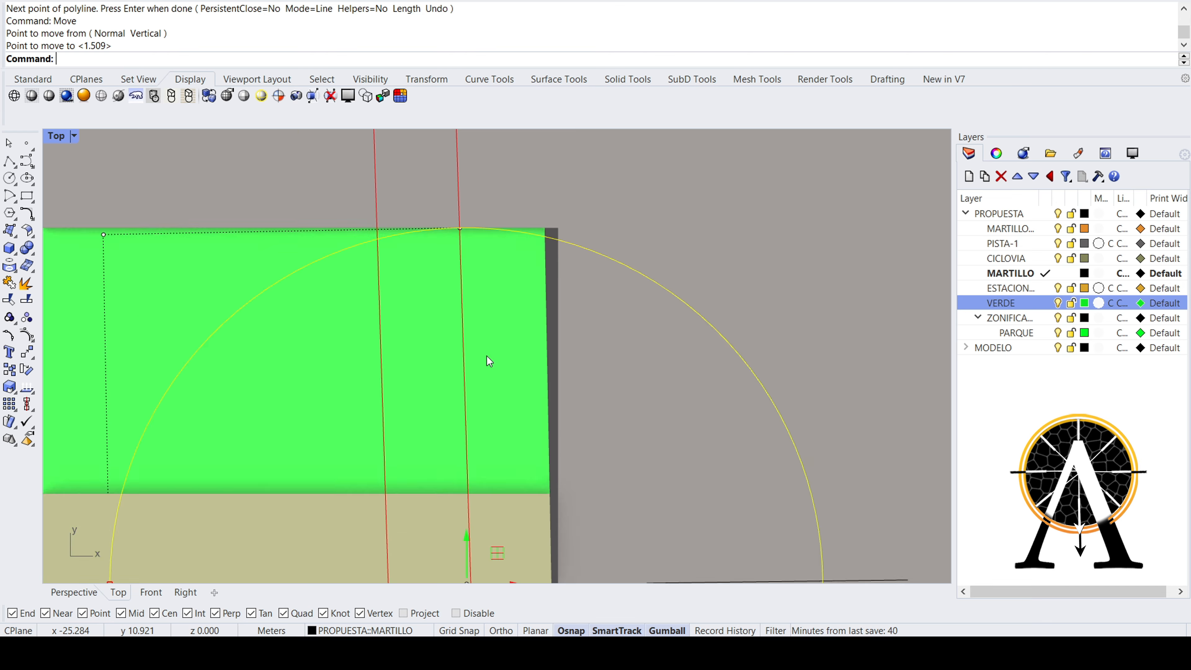
scroll(457, 266, "up", 6)
scroll(432, 384, "down", 3)
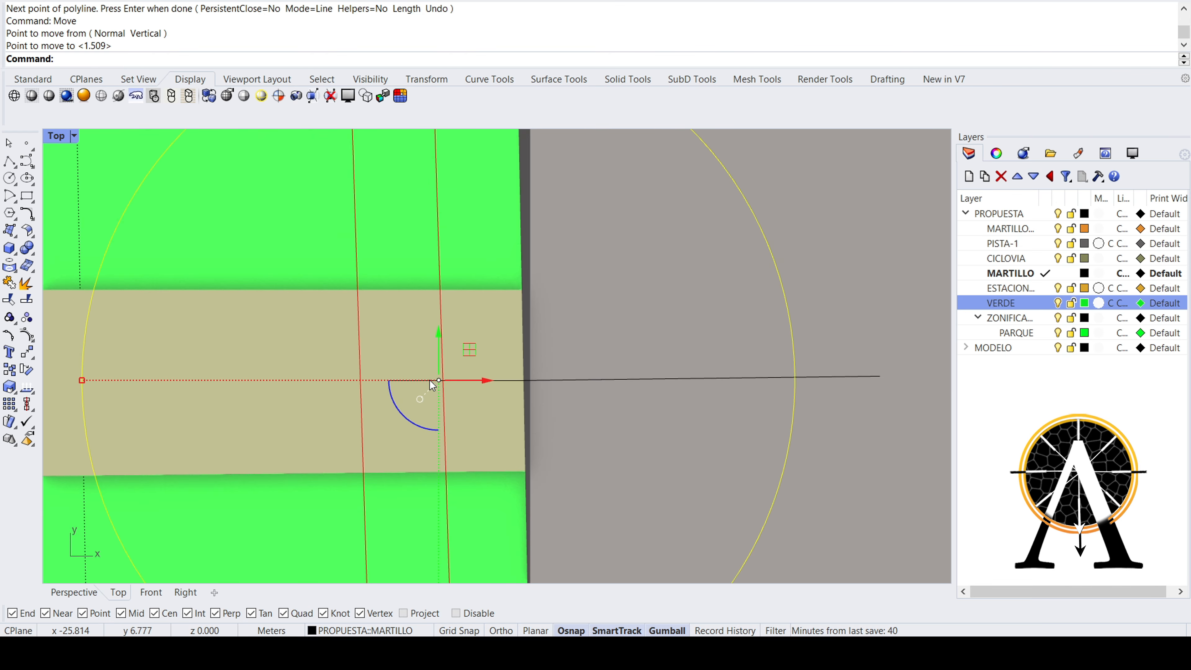
- Move the eastern circle slightly so its southern quadrant lands where the cross-avenue curve meets the green strip's southern edge
scroll(733, 357, "down", 5)
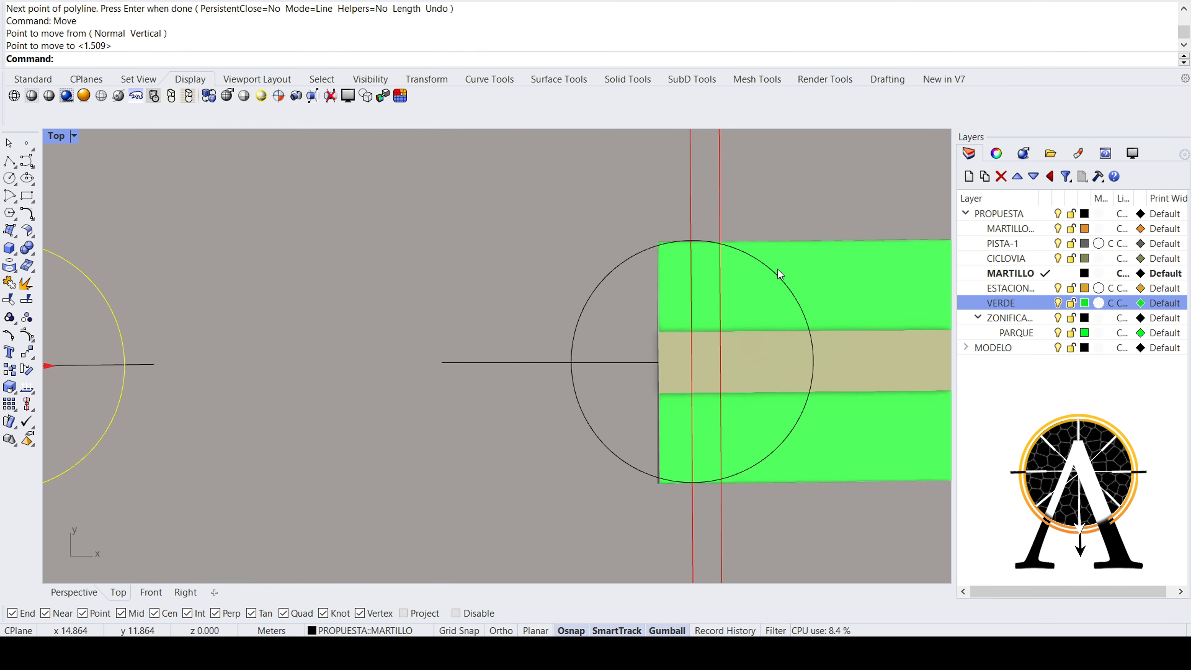
left_click(738, 290)
scroll(675, 309, "up", 3)
scroll(634, 193, "up", 5)
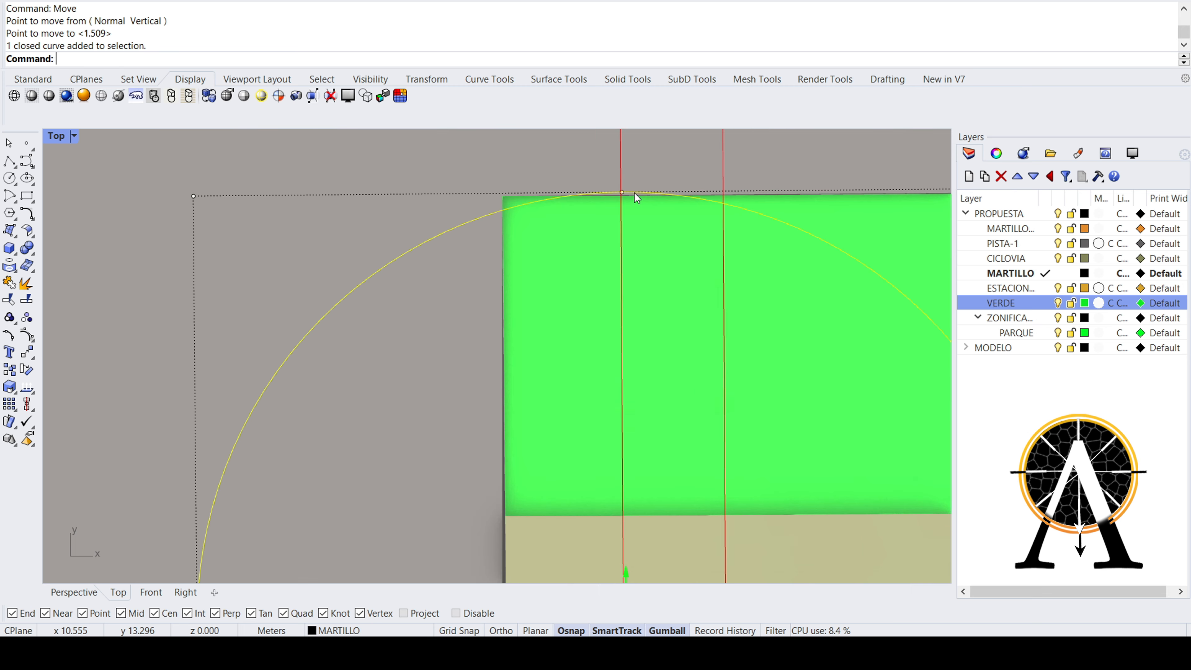
scroll(634, 192, "down", 4)
right_click_drag(630, 284, 586, 218)
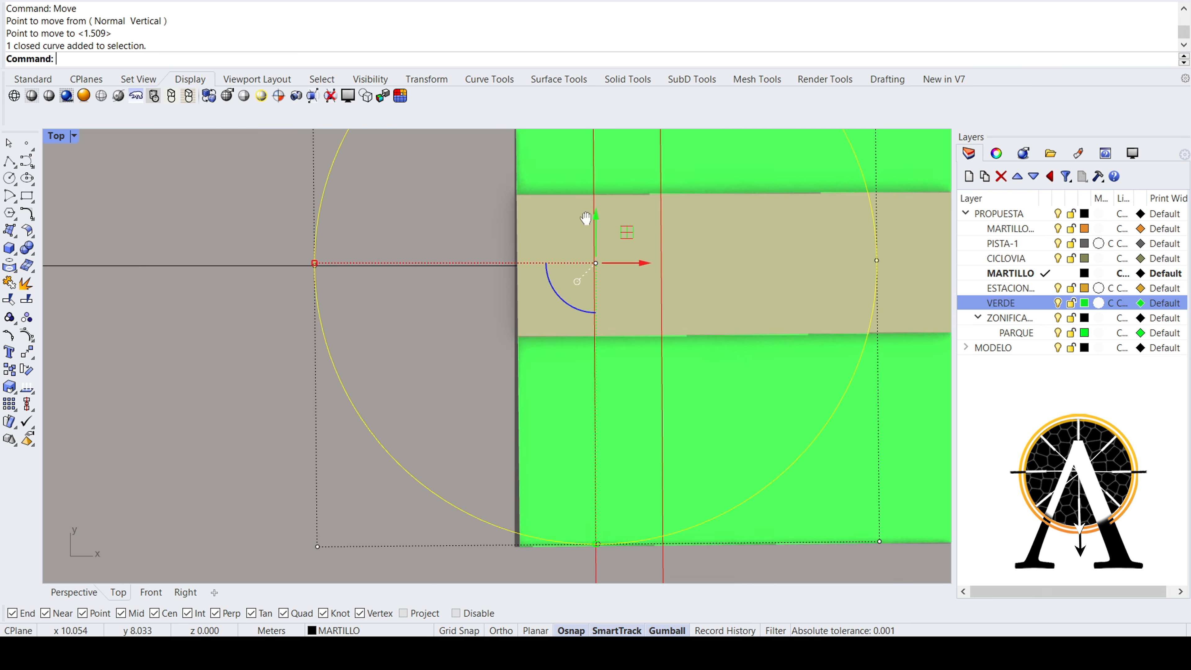
scroll(592, 506, "up", 6)
right_click_drag(592, 521, 575, 442)
scroll(580, 472, "up", 6)
scroll(580, 471, "up", 4)
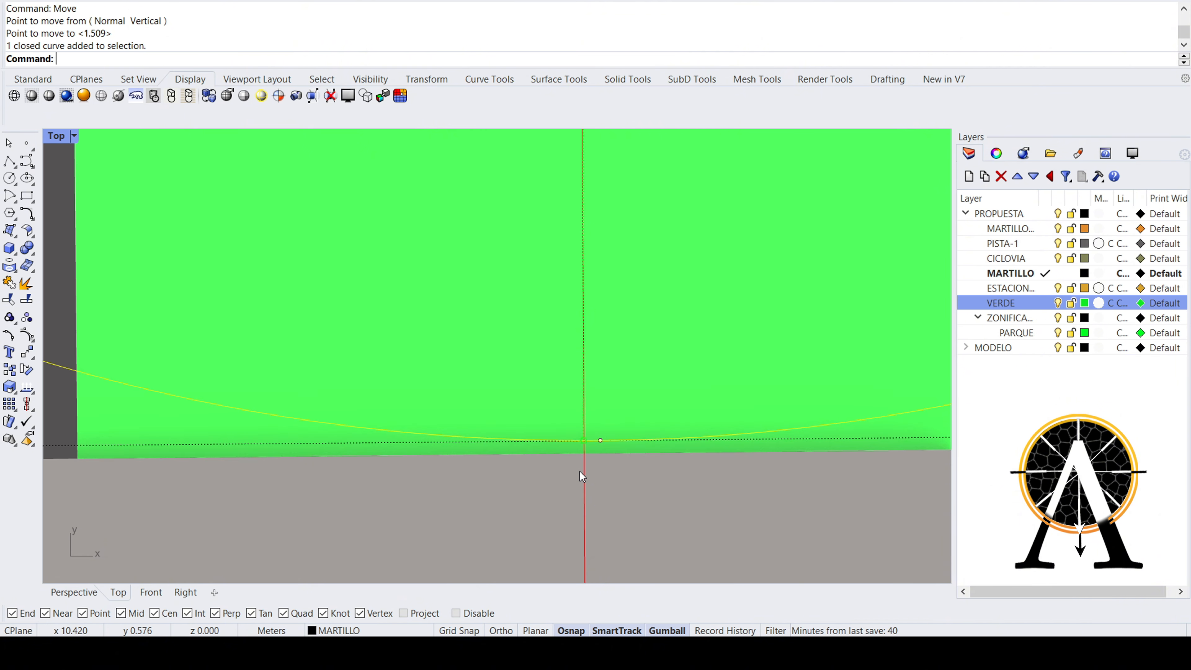
right_click(579, 471)
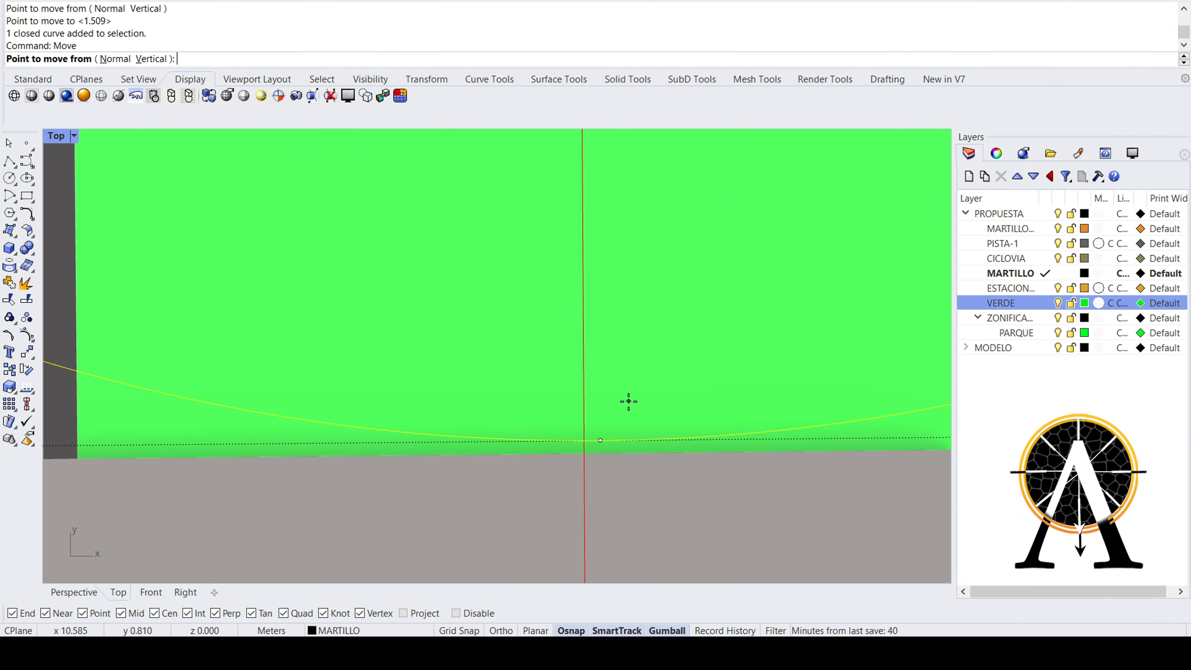
left_click(663, 366)
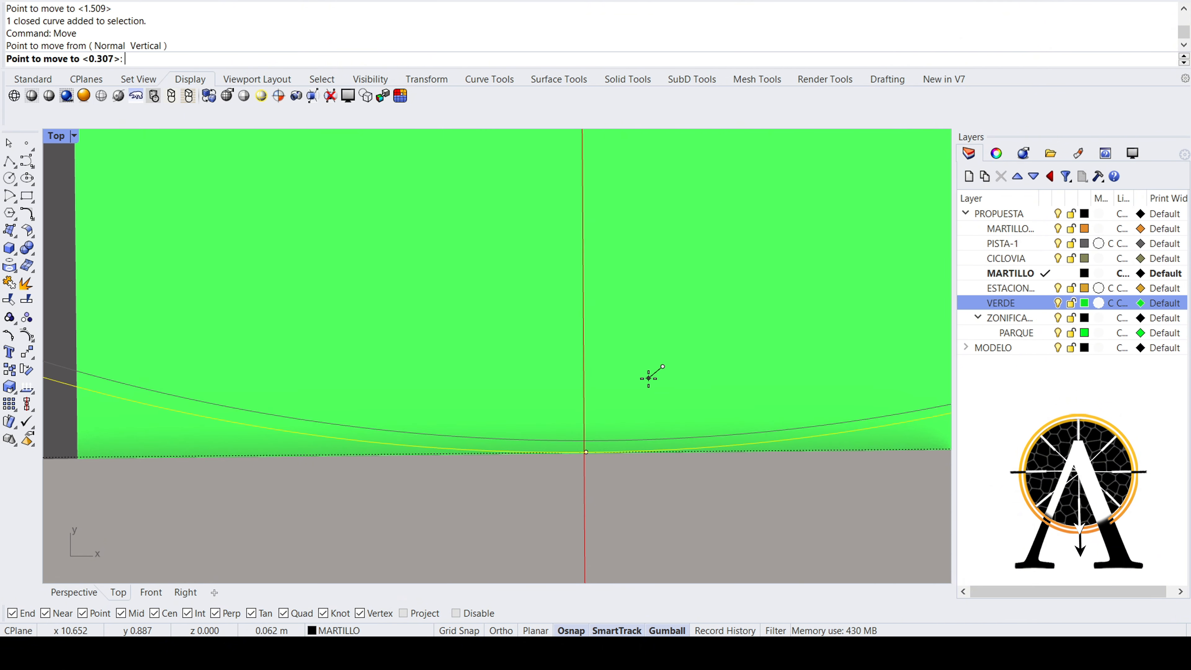
left_click(646, 378)
- Check the eastern circle's southern and northern quadrants against the green strip edges and clear the selection
scroll(589, 496, "down", 14)
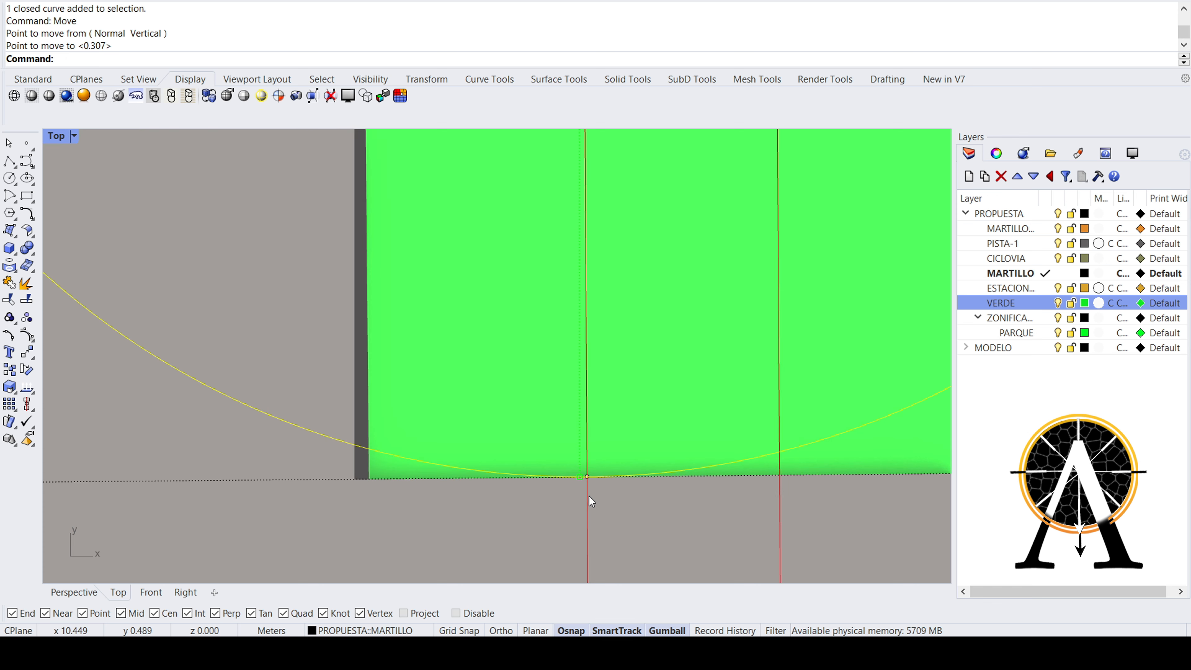
right_click_drag(599, 326, 590, 610)
right_click_drag(575, 136, 547, 506)
scroll(541, 290, "up", 10)
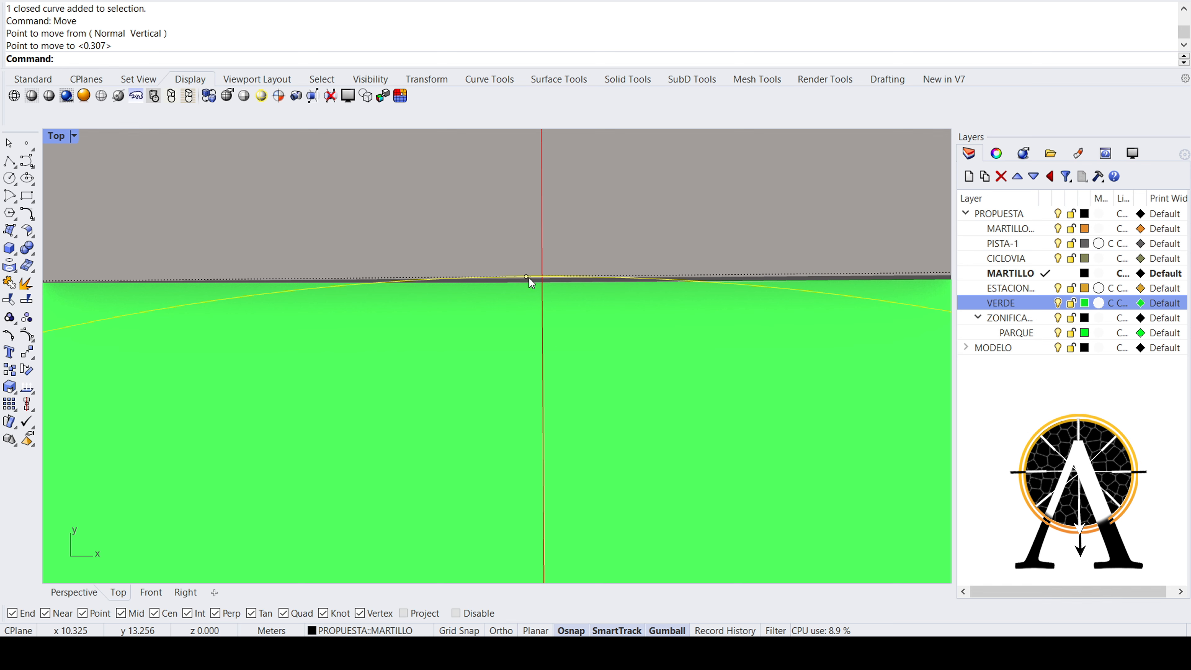
scroll(533, 277, "down", 10)
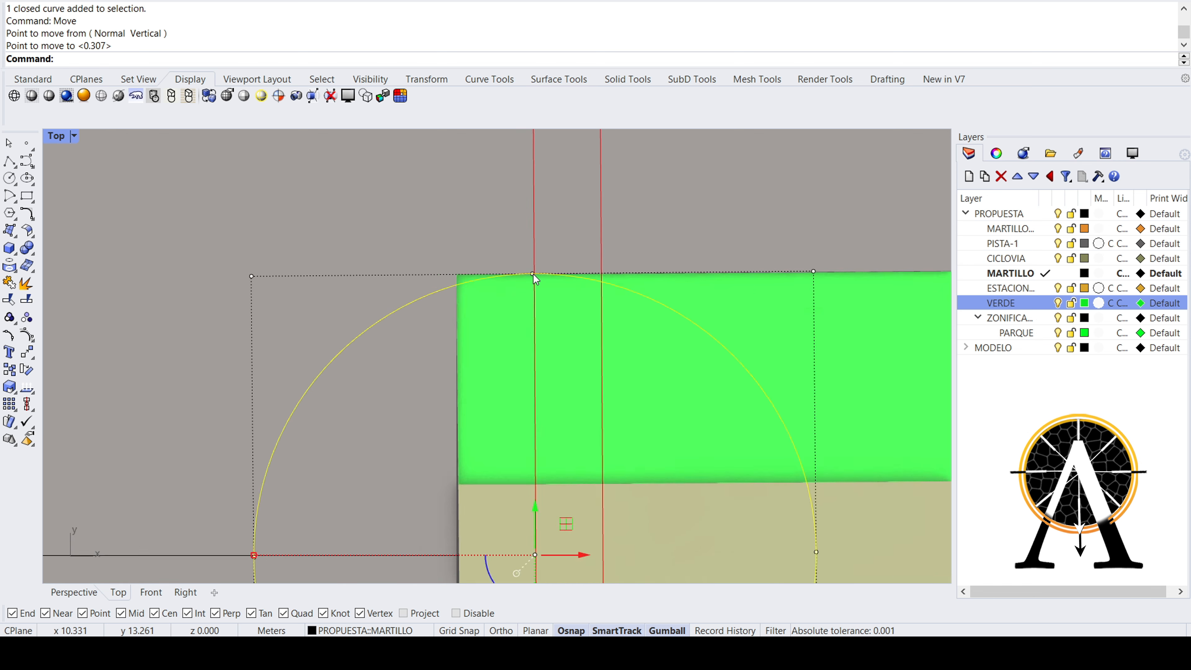
scroll(551, 282, "down", 8)
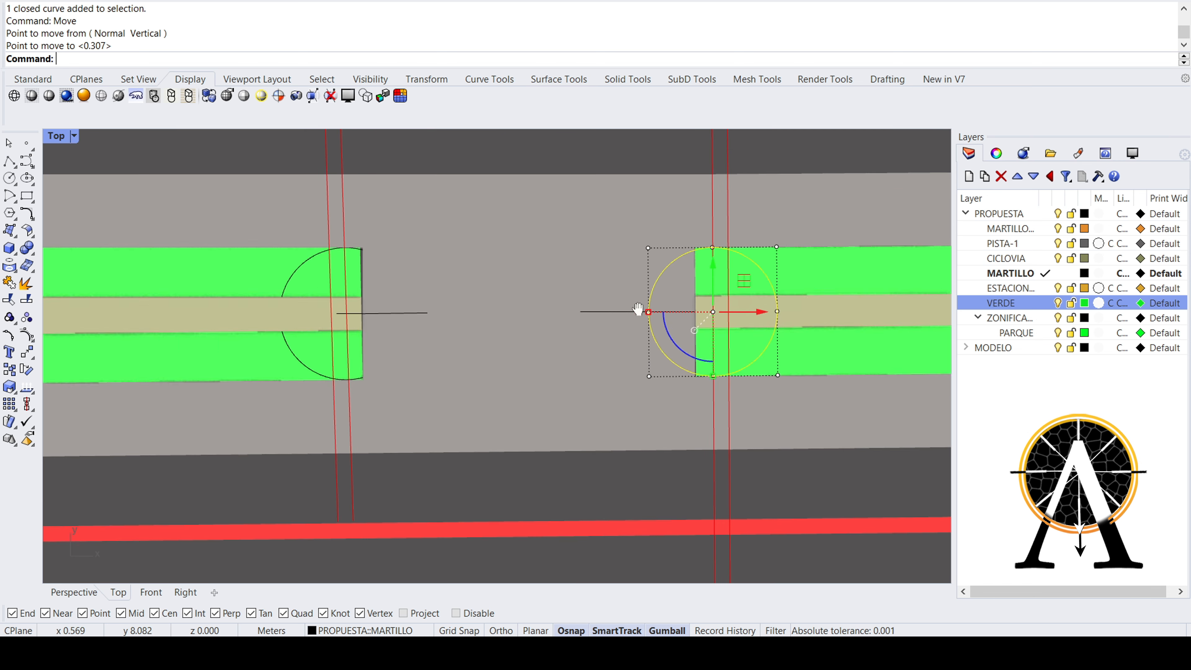
key("Escape")
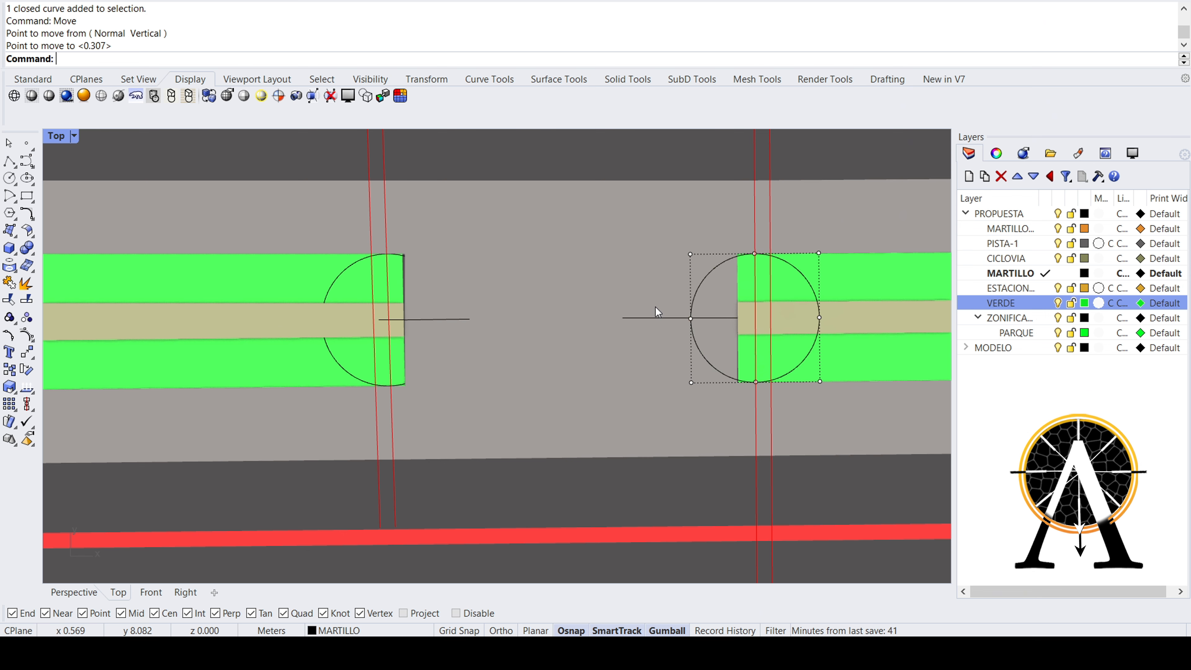
- Switch to a maximised Perspective view and raise the western circle slightly along Z above the median surfaces
left_click(713, 268)
double_click(57, 140)
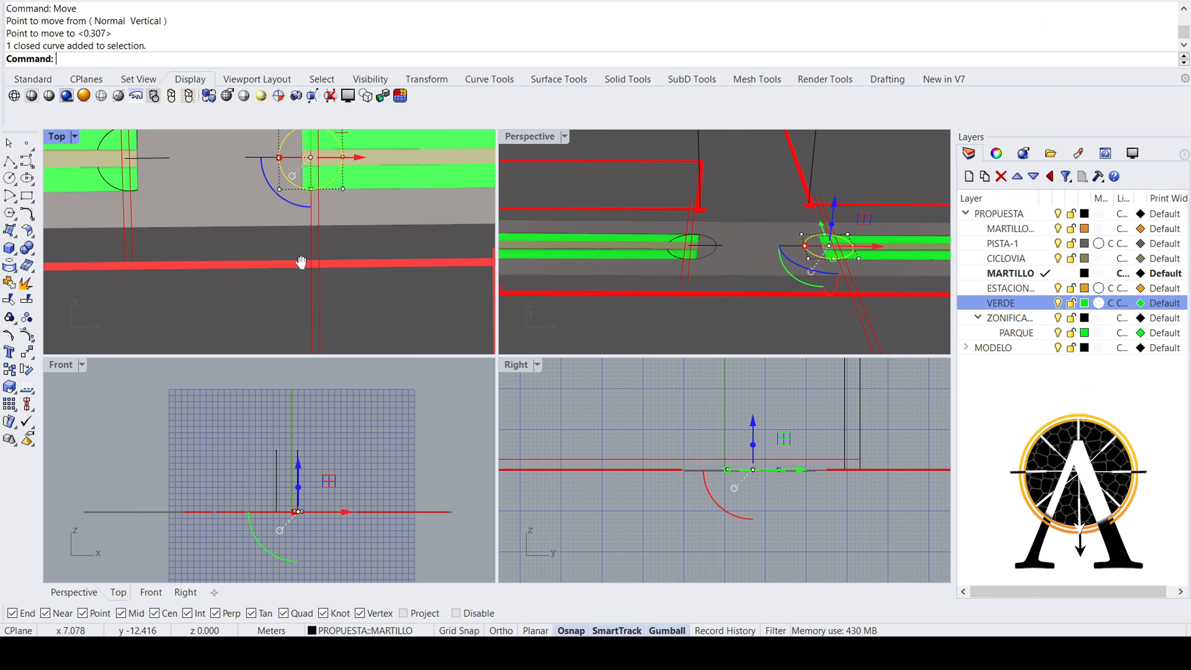
double_click(542, 149)
right_click_drag(469, 263, 483, 336)
left_click(421, 286)
left_click_drag(483, 337, 486, 328)
key("Escape")
- Lower the eastern circle slightly along Z and clear the selection
right_click_drag(420, 345, 478, 351)
left_click(775, 421)
right_click_drag(770, 411, 708, 389)
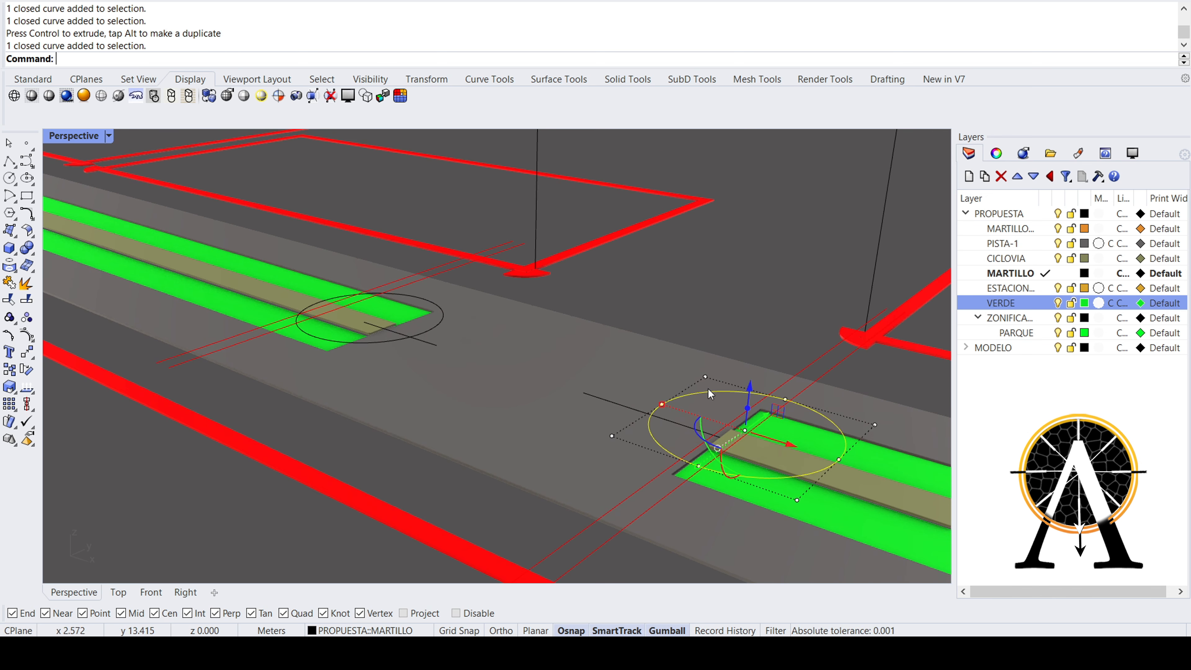
left_click_drag(746, 391, 746, 399)
key("Escape")
- Start the Turntable rotation and switch back to a maximised Top view of both median ends
type("Turntable")
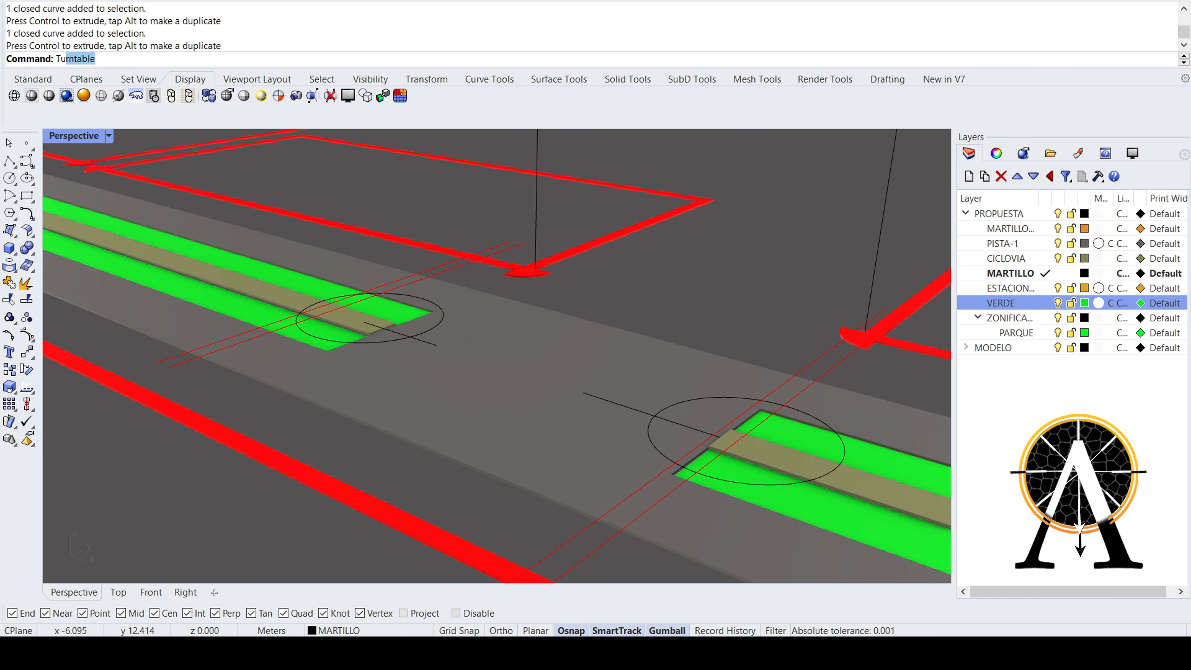
key("Return")
double_click(71, 137)
double_click(63, 136)
right_click_drag(439, 371, 458, 419)
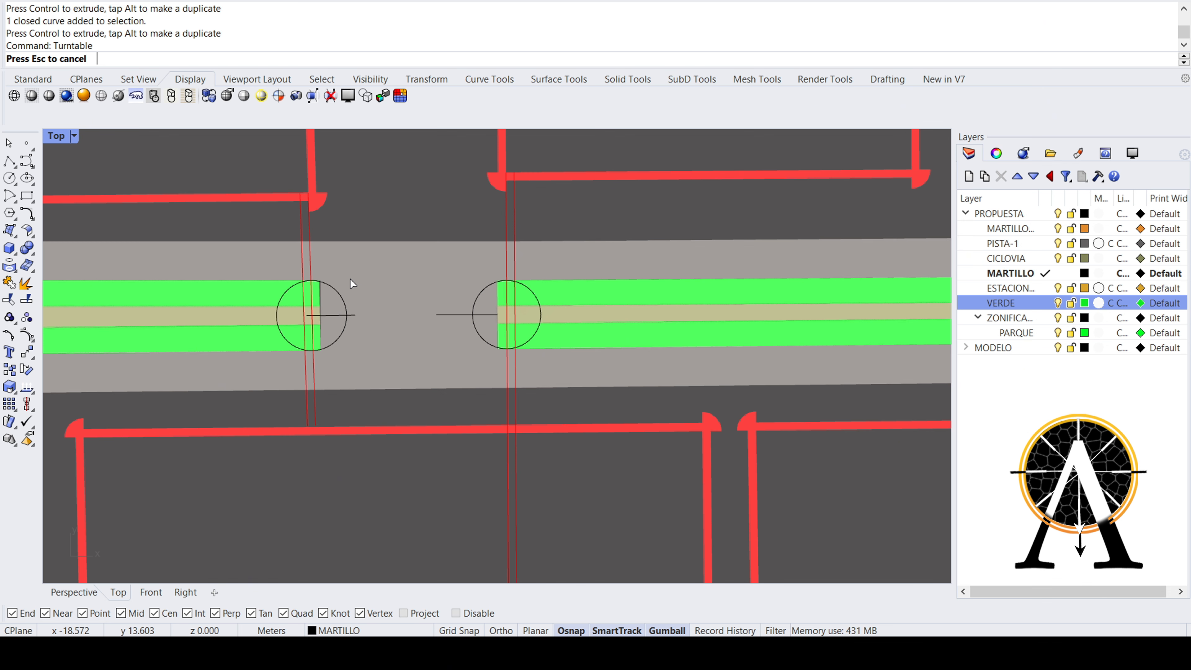
type("º")
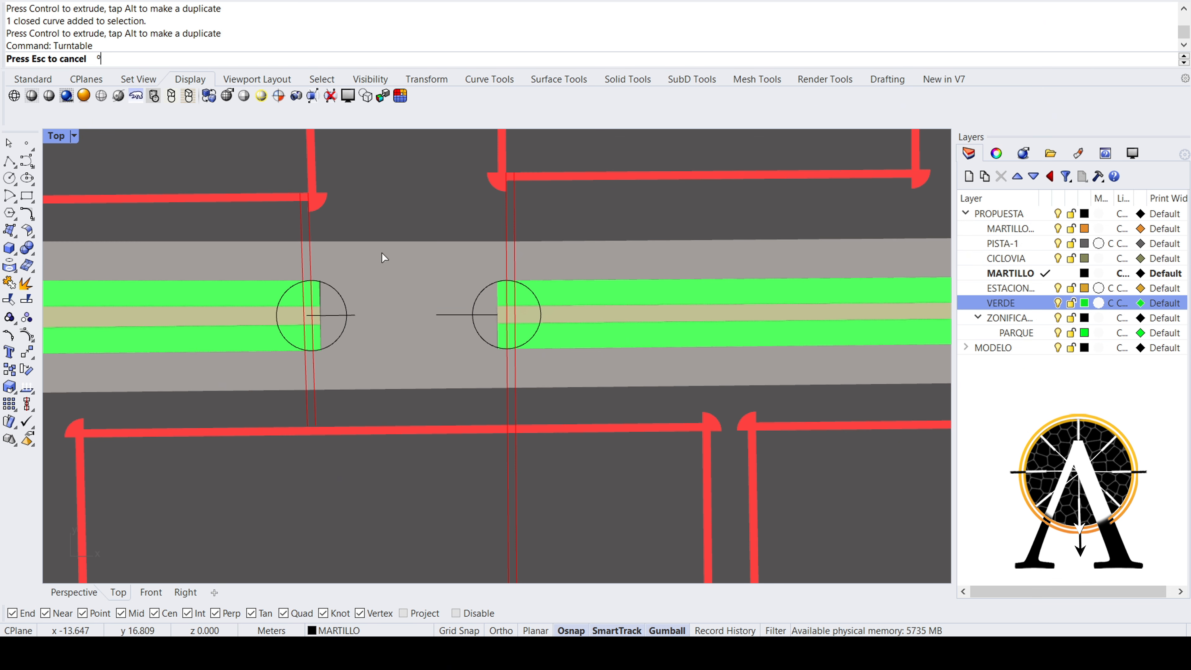
- Examine how both circles line up with the median ends, reference curves and sidewalk corners in the Top view
mouse_move(383, 255)
right_mouse_down()
mouse_move(439, 325)
mouse_move(521, 339)
right_mouse_up()
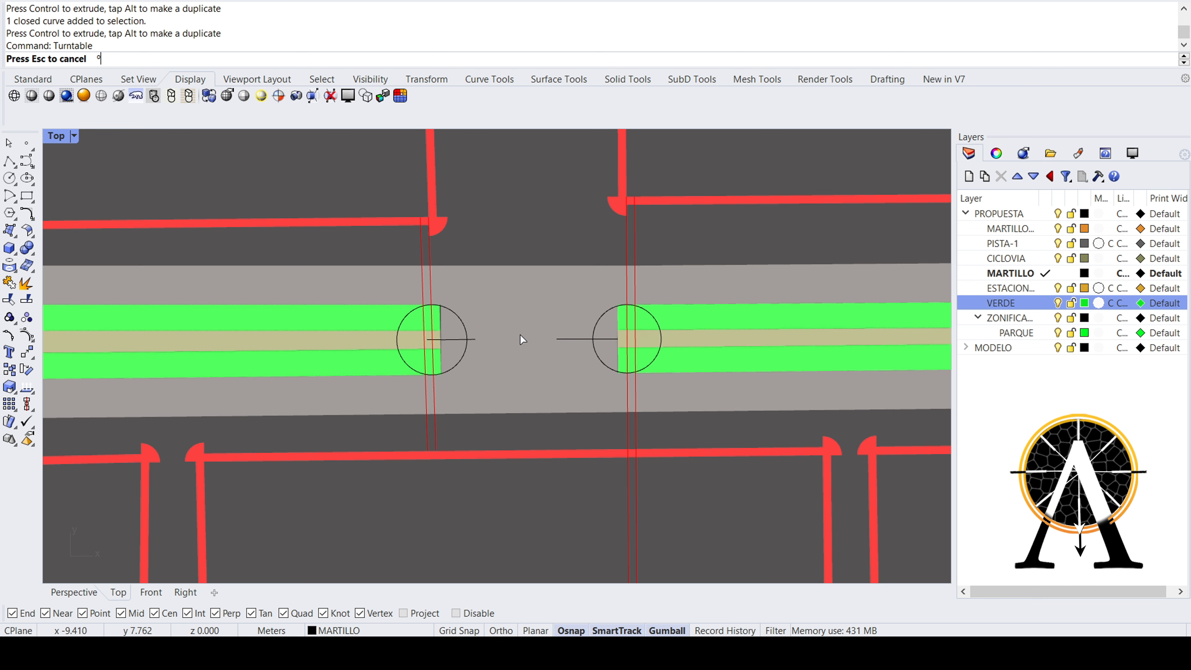
right_click_drag(527, 332, 569, 338)
scroll(542, 338, "up", 2)
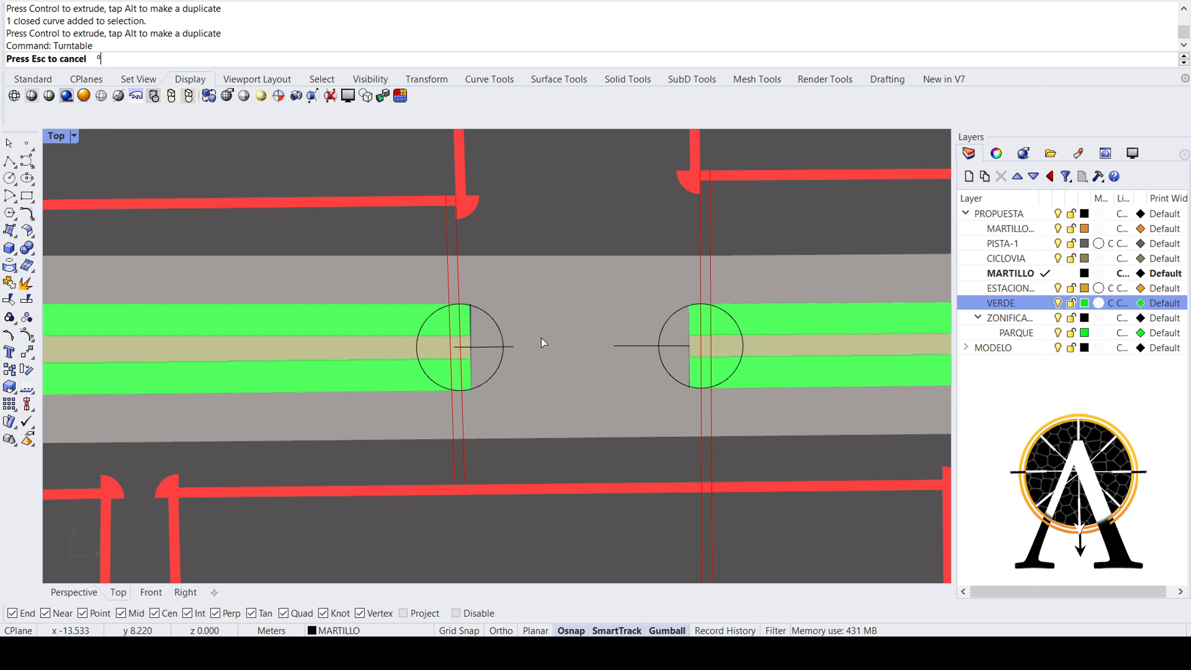
scroll(480, 347, "up", 2)
scroll(480, 347, "up", 2)
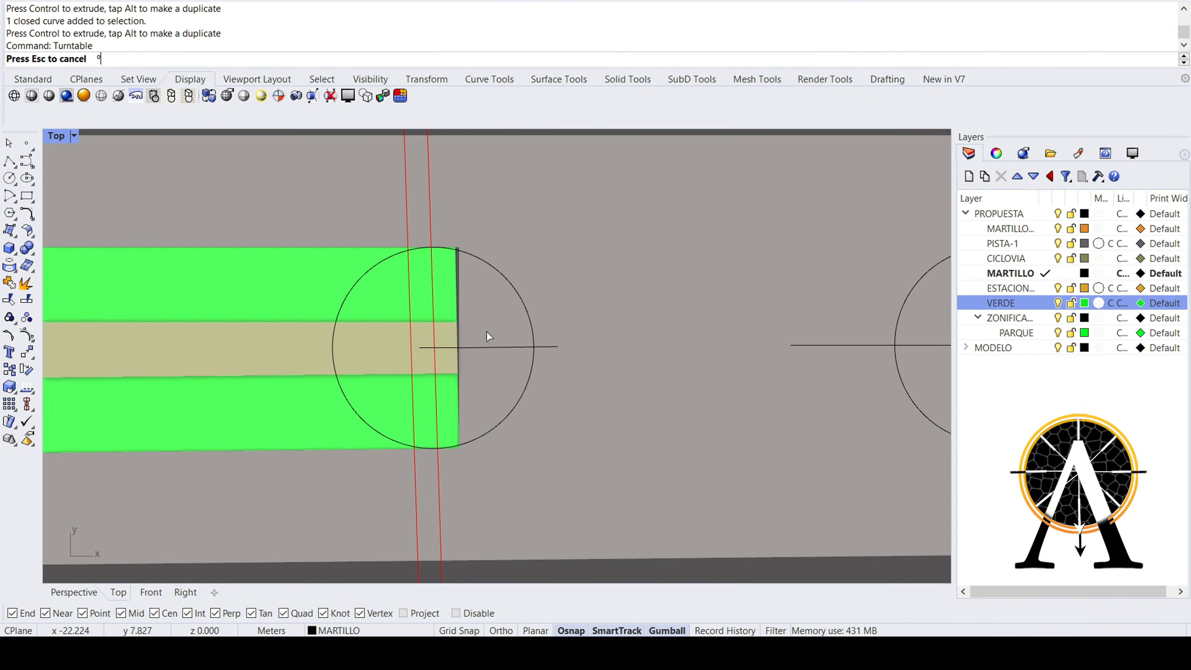
scroll(416, 326, "up", 2)
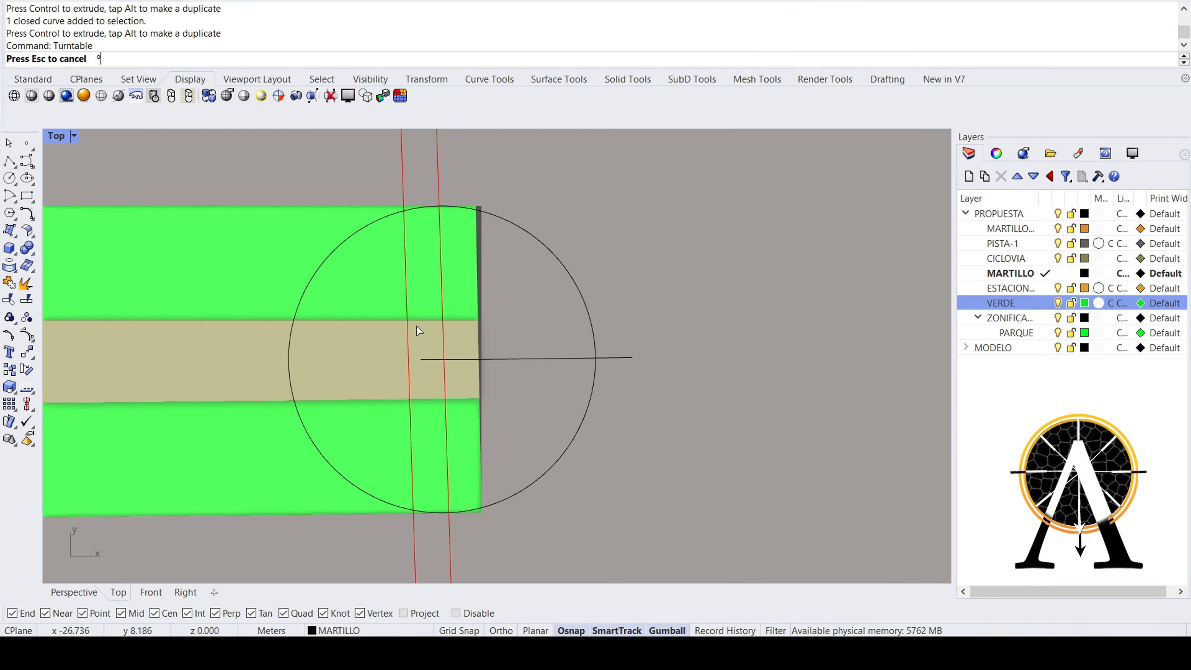
scroll(417, 326, "up", 2)
scroll(425, 291, "down", 4)
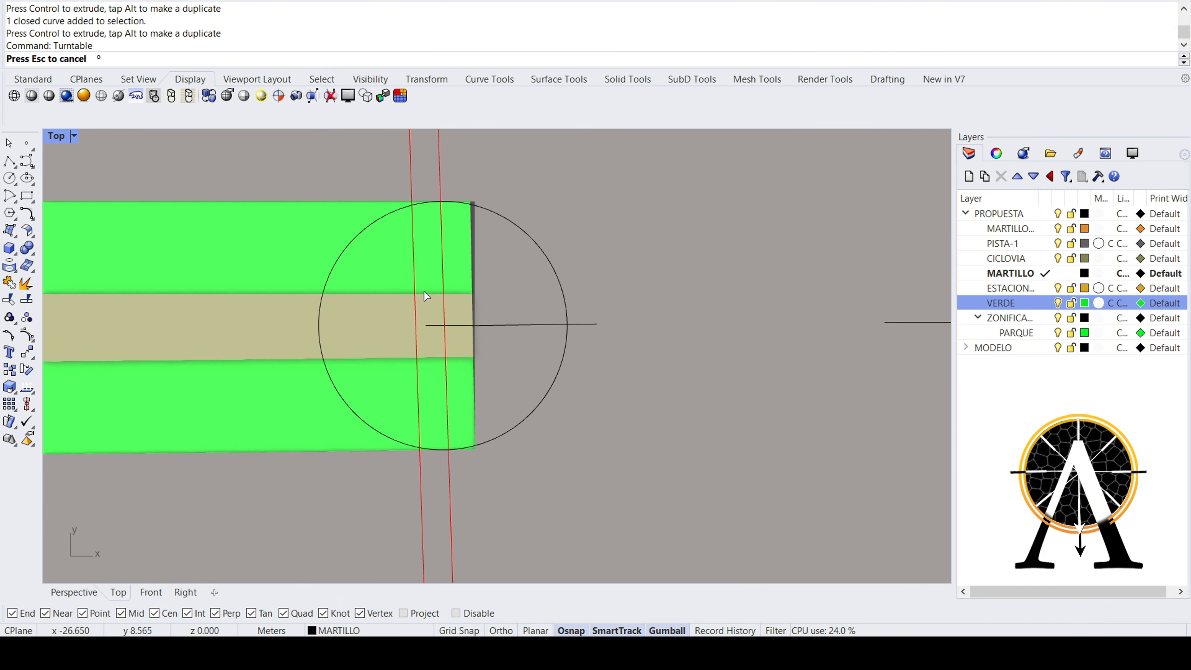
scroll(426, 290, "down", 3)
right_click_drag(426, 291, 413, 344)
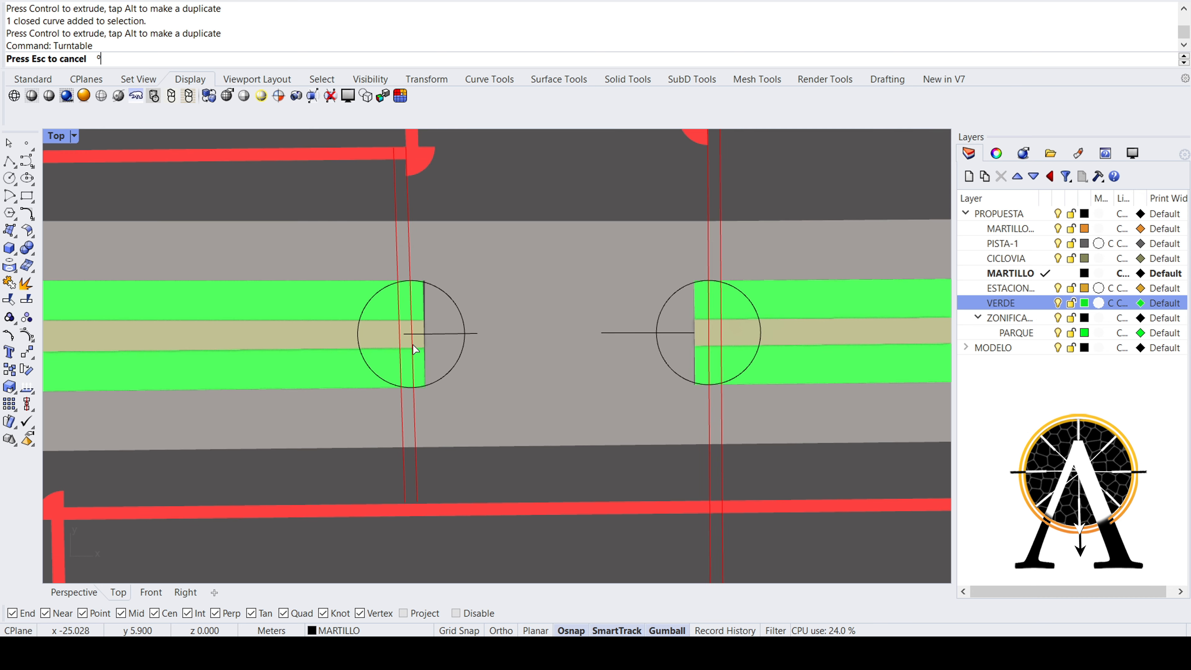
scroll(659, 292, "up", 3)
scroll(659, 292, "down", 2)
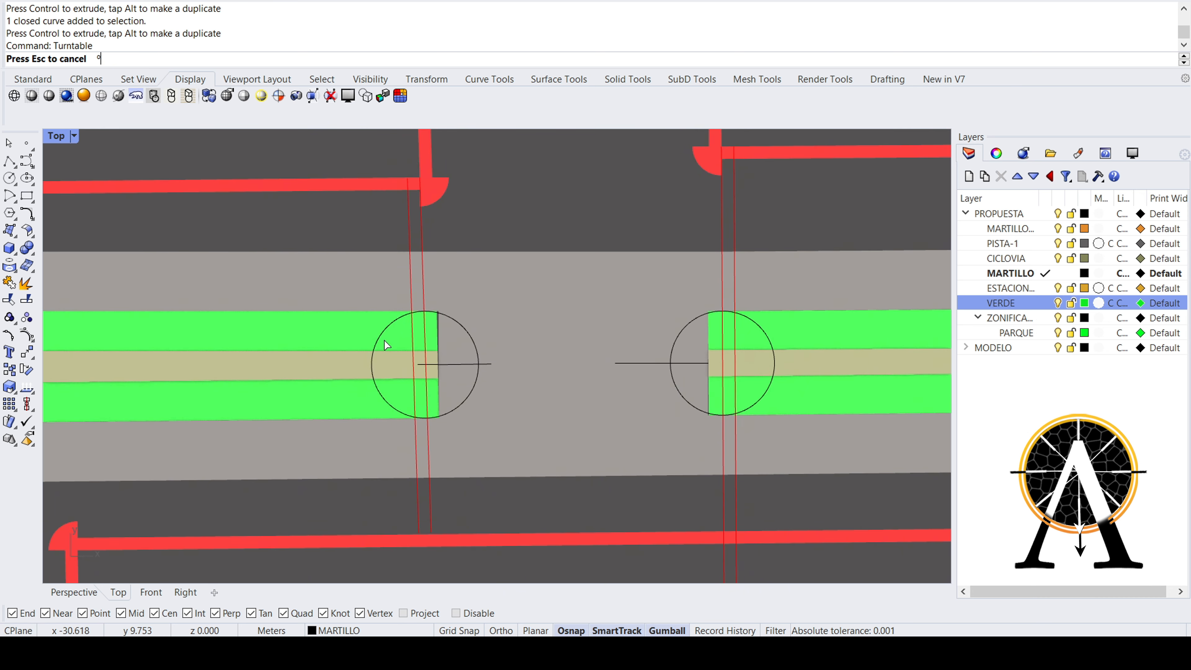
scroll(410, 352, "up", 1)
scroll(424, 380, "down", 2)
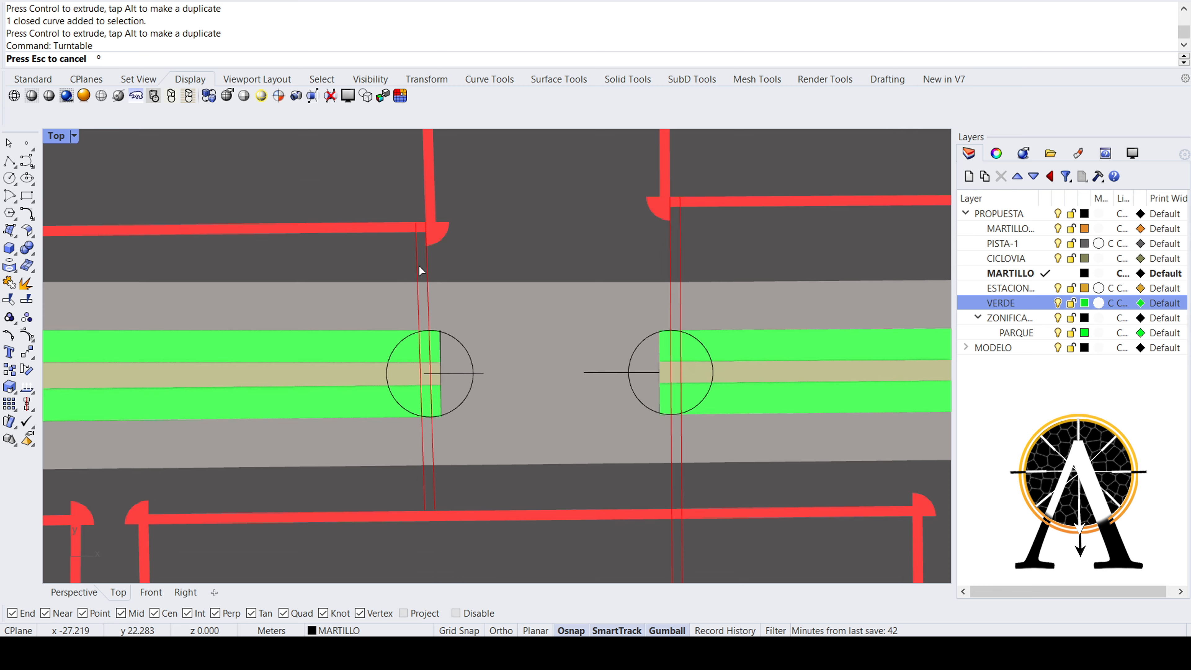
scroll(427, 405, "up", 2)
right_click_drag(593, 348, 560, 336)
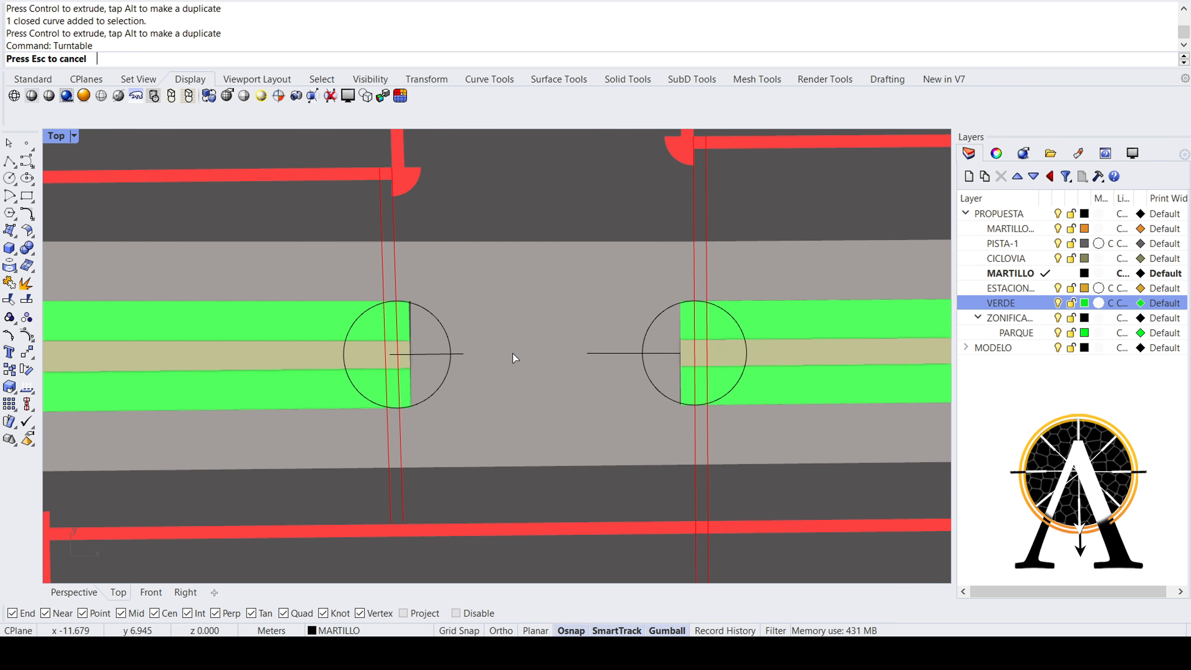
- Cancel the Turntable rotation and delete the two horizontal construction lines extending from the circles into the median gap
key("Escape")
scroll(537, 358, "down", 4)
right_click_drag(494, 349, 522, 401)
scroll(614, 422, "up", 2)
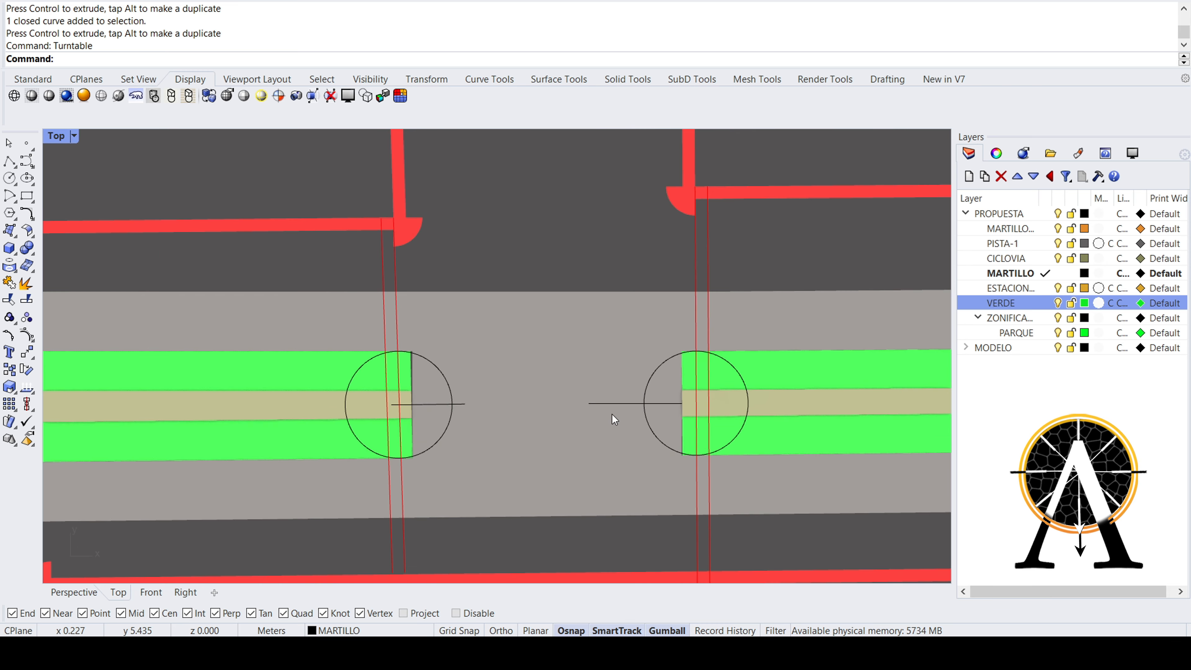
left_click(609, 403)
left_click(441, 403)
key("Delete")
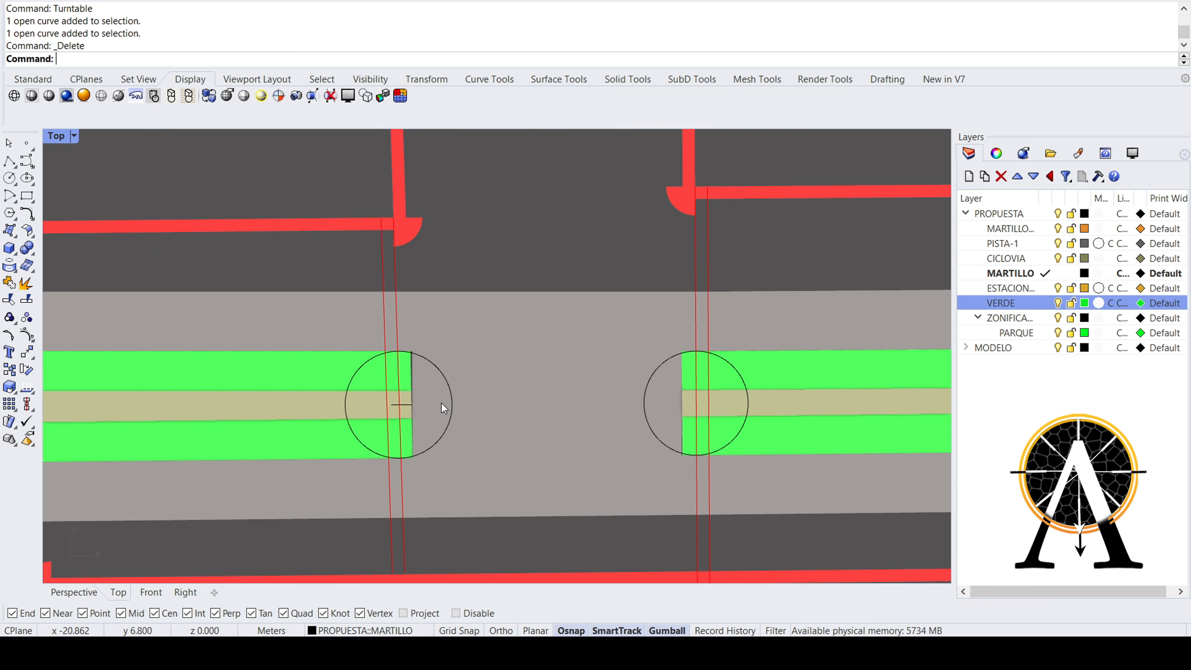
- Try to split both median-end circles using the two cross-avenue reference curves that pass through their centres
left_click(448, 384)
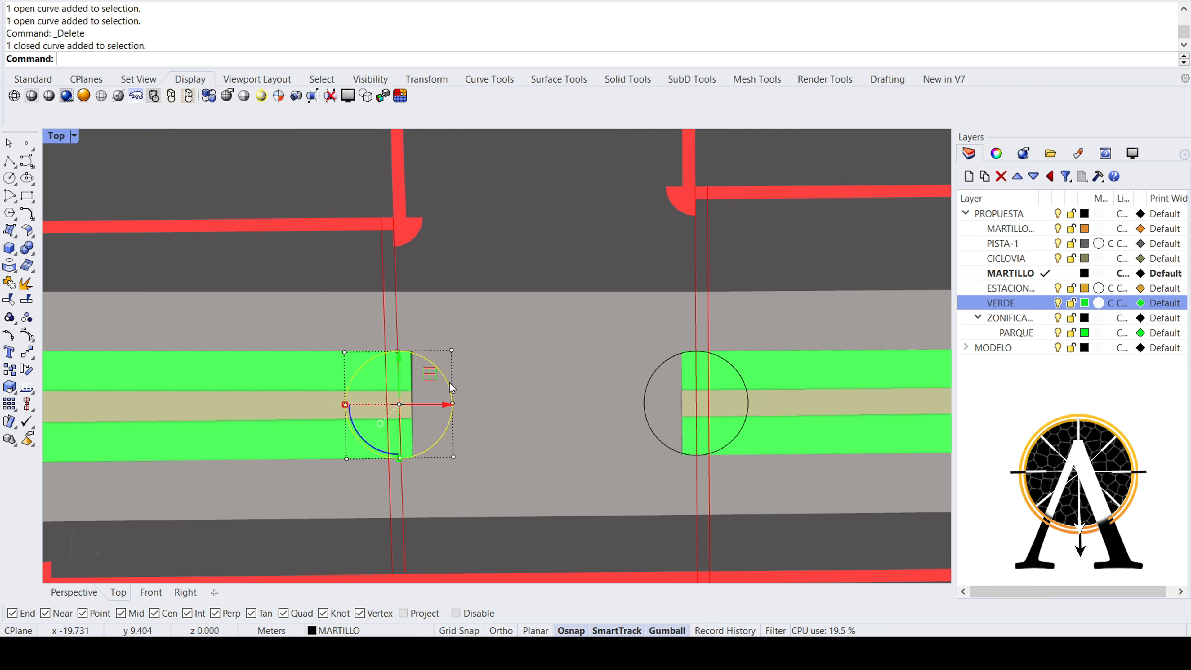
left_click(649, 381, "shift")
type("Split")
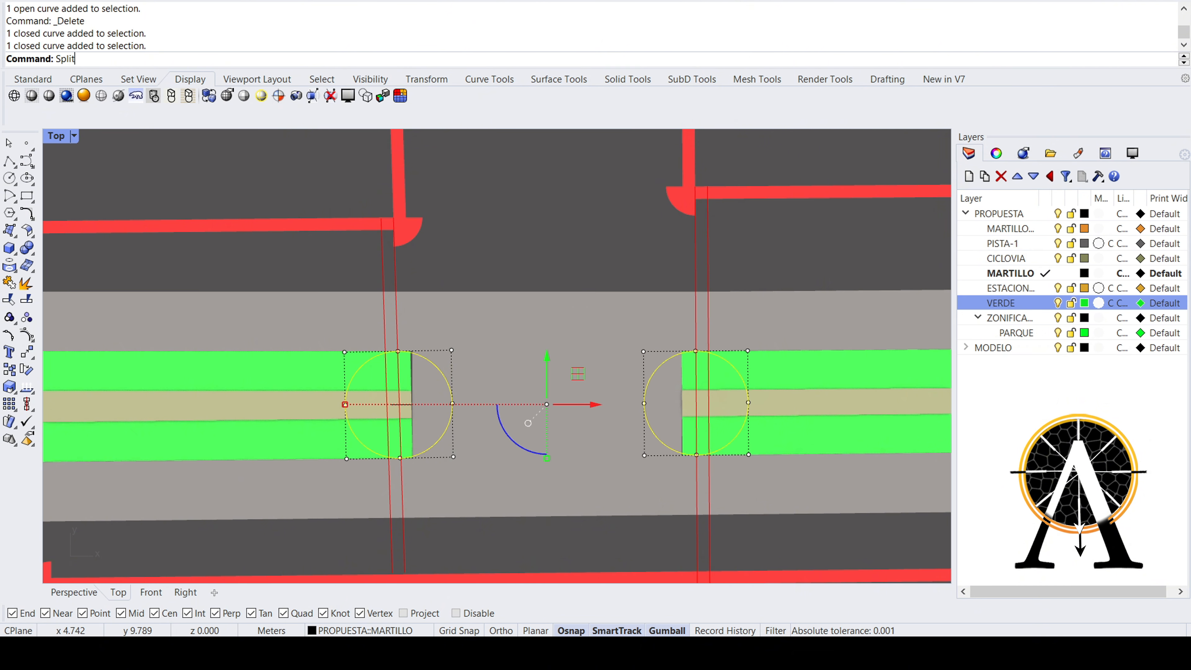
key("Return")
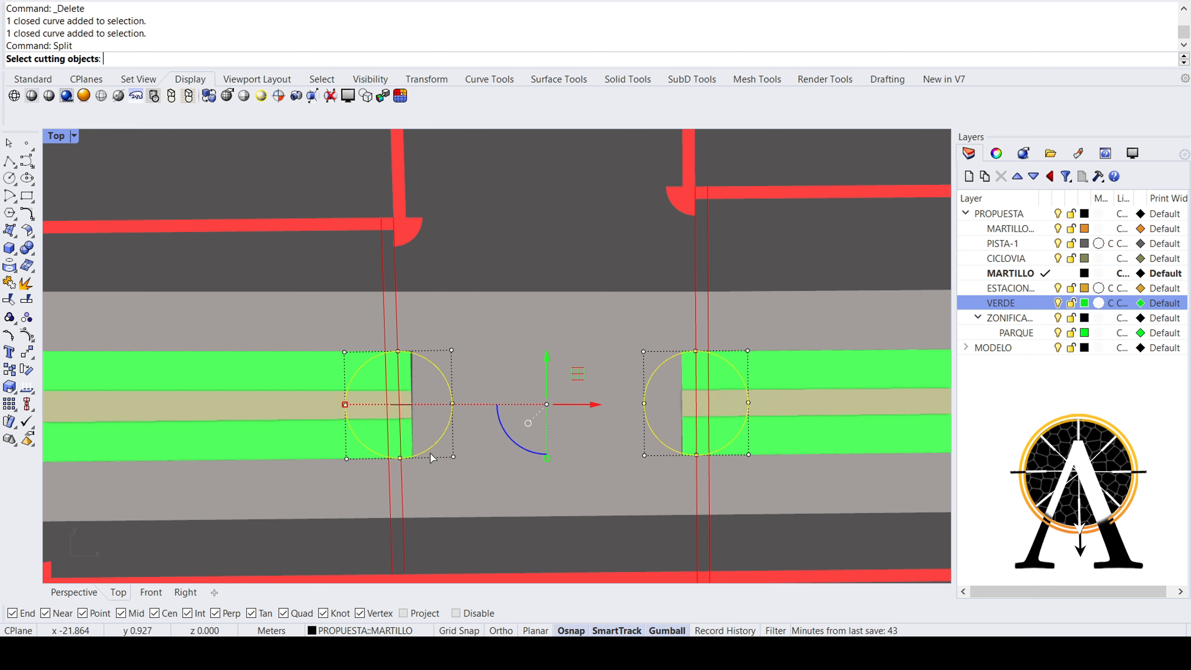
scroll(664, 317, "up", 2)
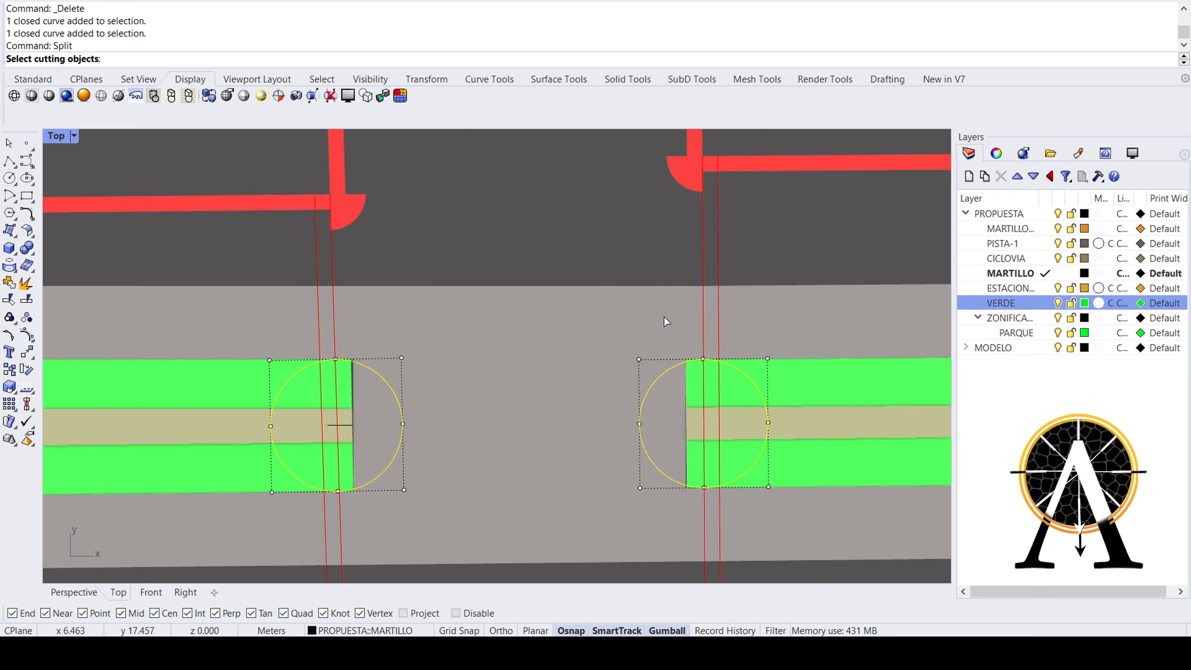
scroll(674, 384, "down", 2)
right_click_drag(684, 412, 654, 383)
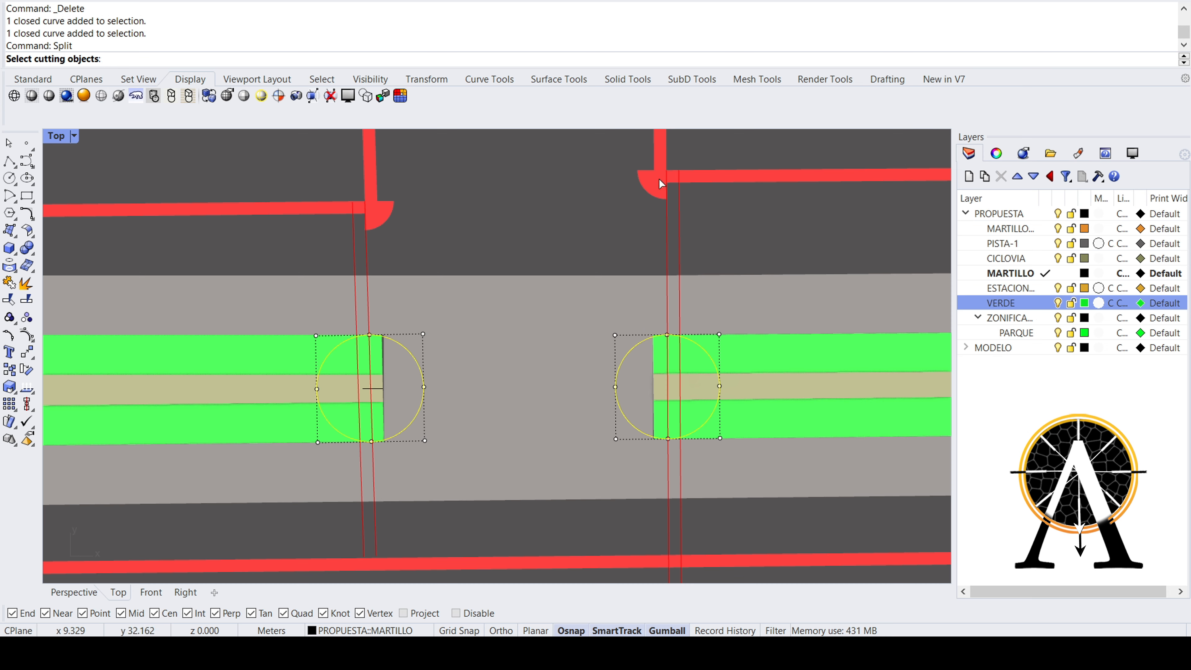
mouse_move(660, 297)
right_mouse_down()
mouse_move(645, 271)
mouse_move(652, 286)
right_mouse_up()
scroll(660, 268, "up", 4)
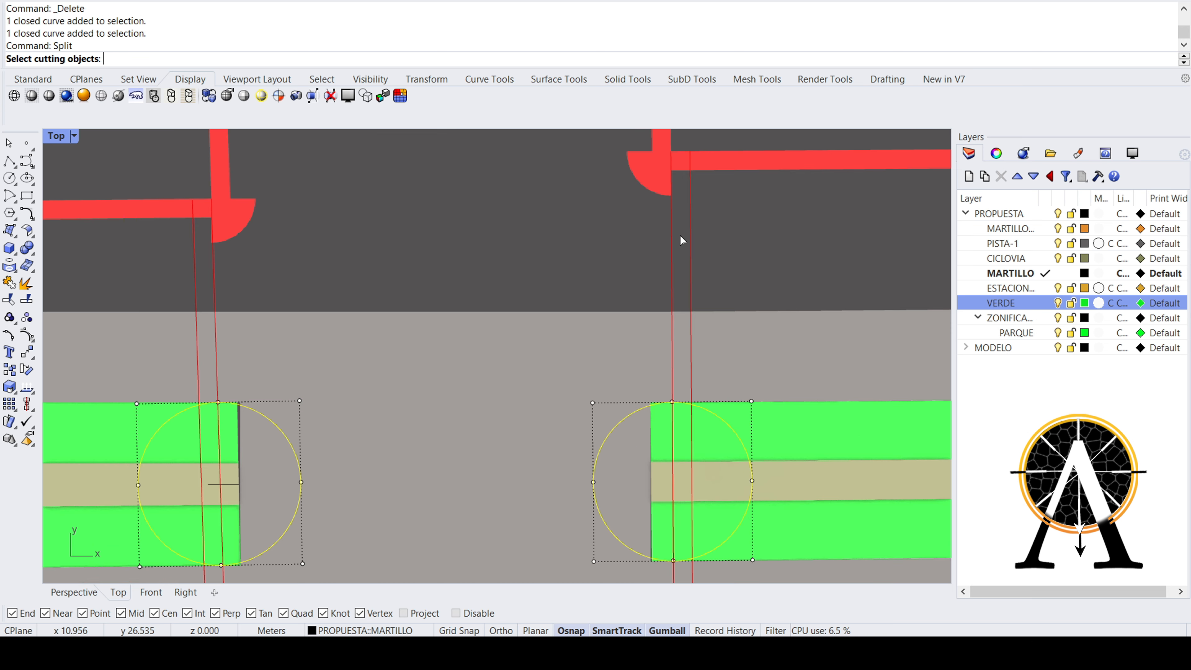
left_click(672, 244)
scroll(446, 274, "down", 2)
scroll(474, 267, "up", 2)
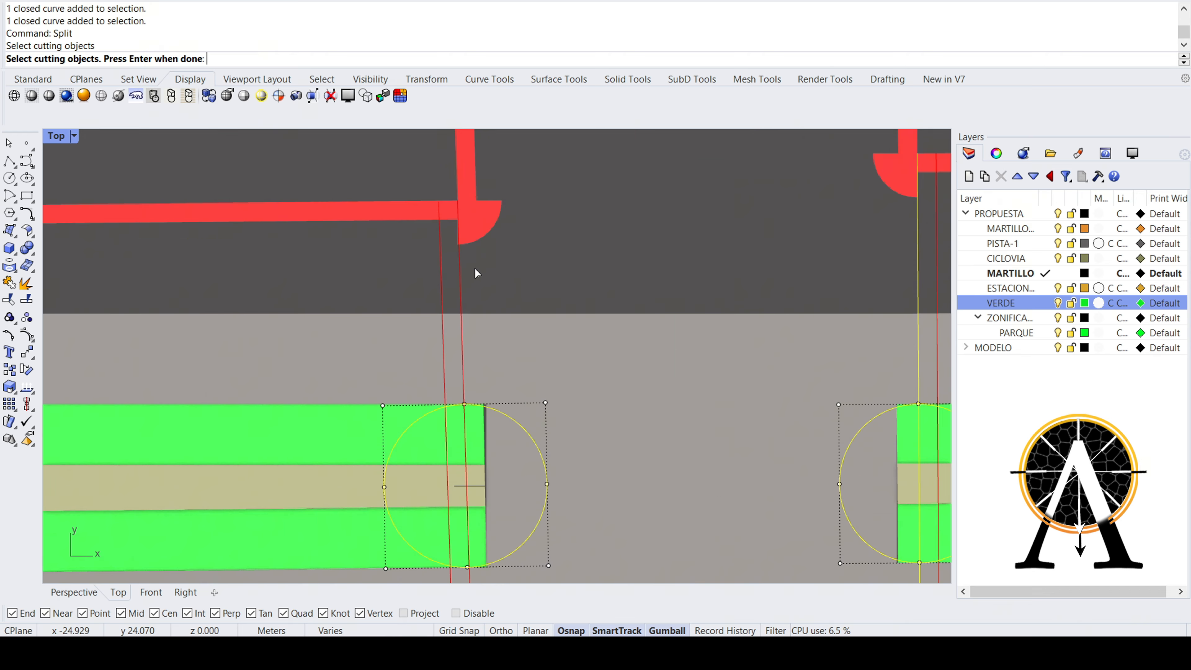
left_click(458, 289)
scroll(506, 276, "down", 2)
right_click_drag(505, 276, 489, 282)
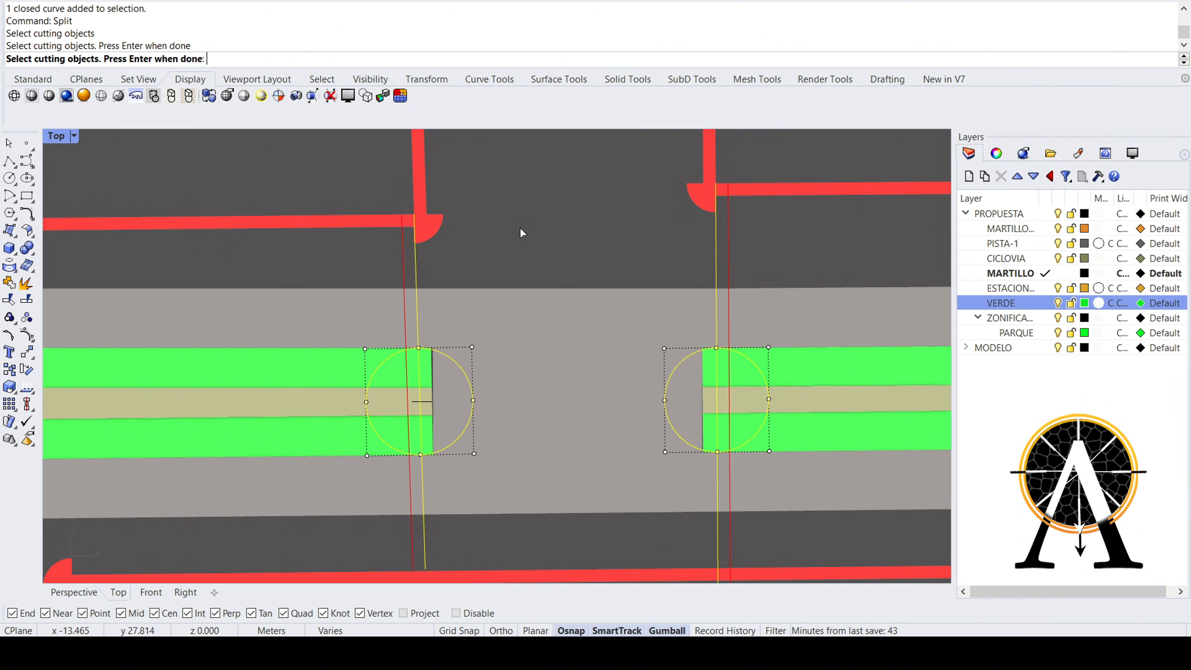
key("Return")
scroll(727, 354, "up", 2)
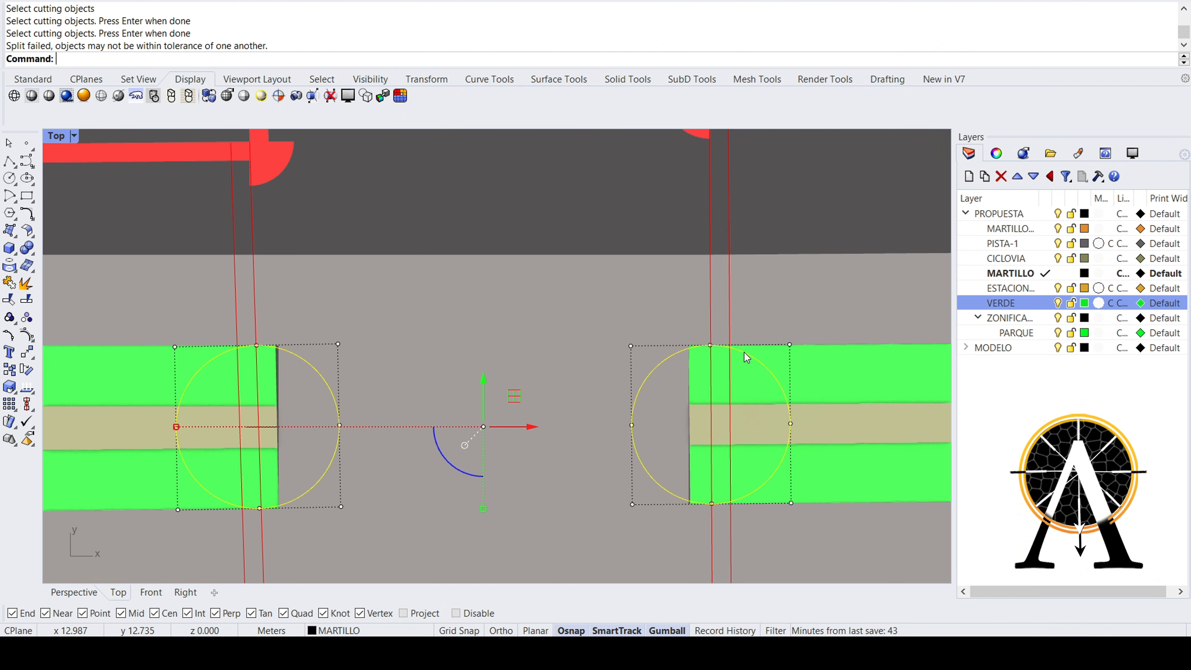
key("Escape")
- Retry the Split on both circles with the same two inner reference curves as cutting objects and clear the selection
left_click(746, 355)
scroll(743, 355, "down", 1)
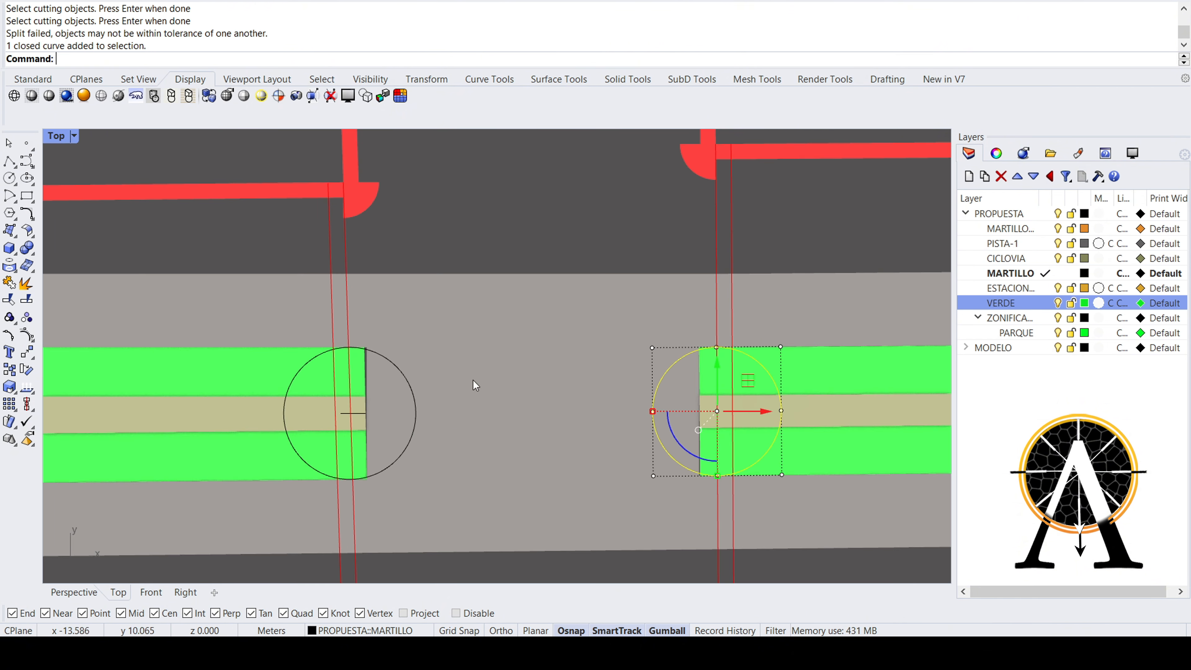
left_click(394, 367, "shift")
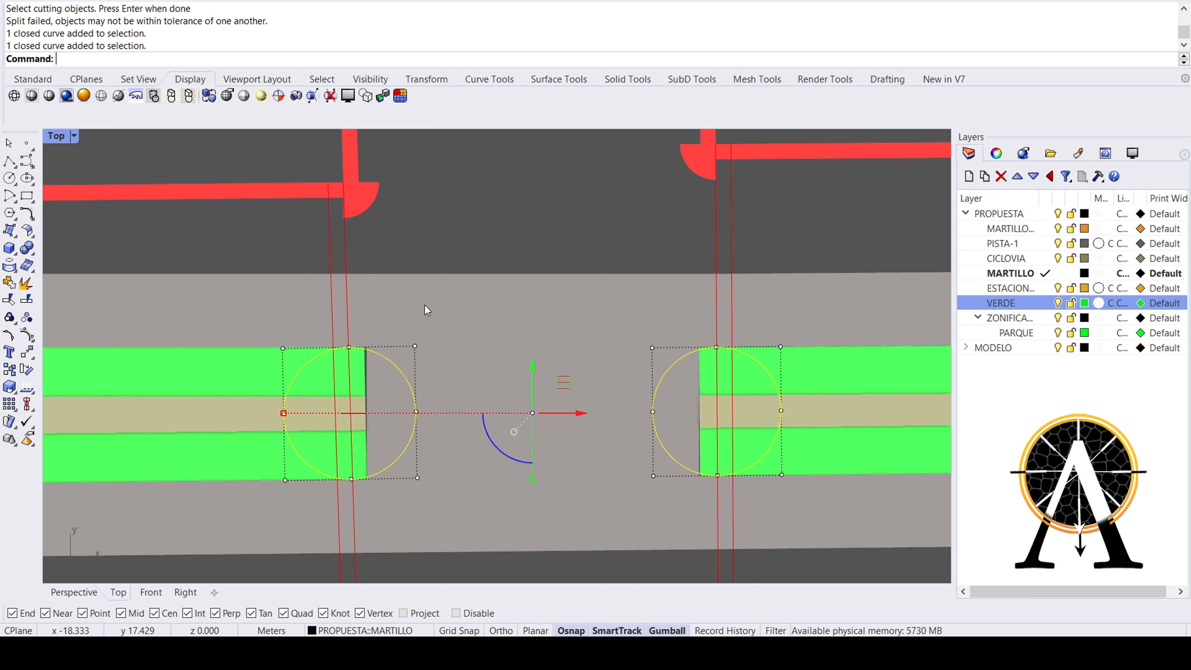
type("Split")
key("Return")
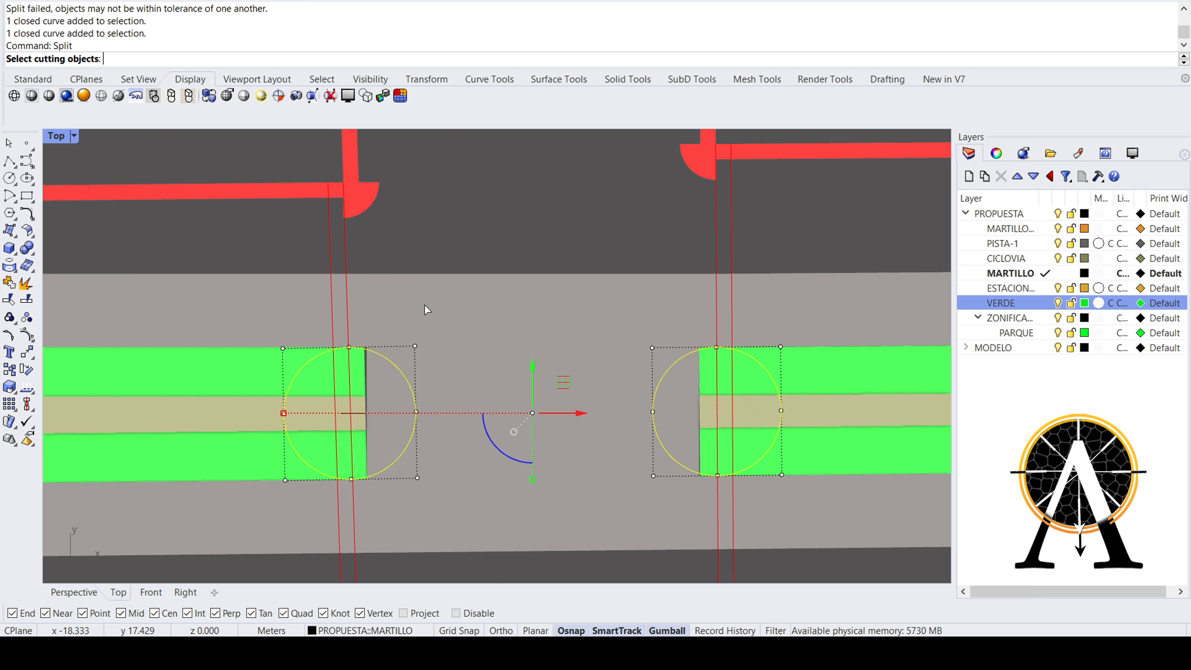
left_click(345, 243)
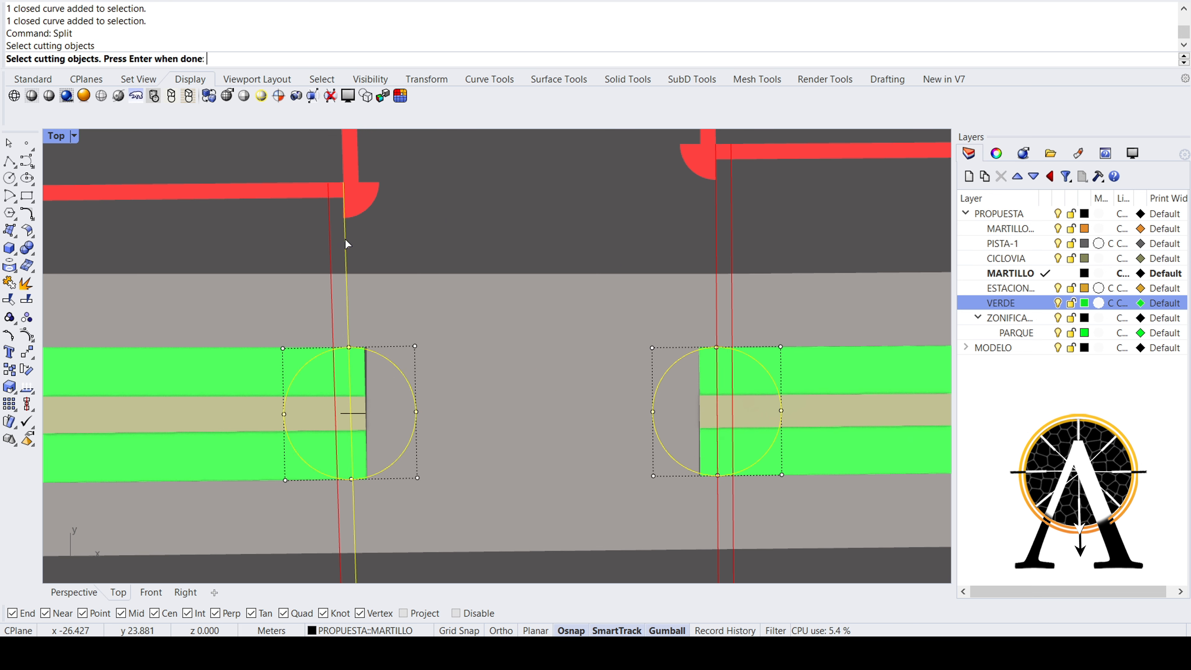
left_click(717, 238)
key("Return")
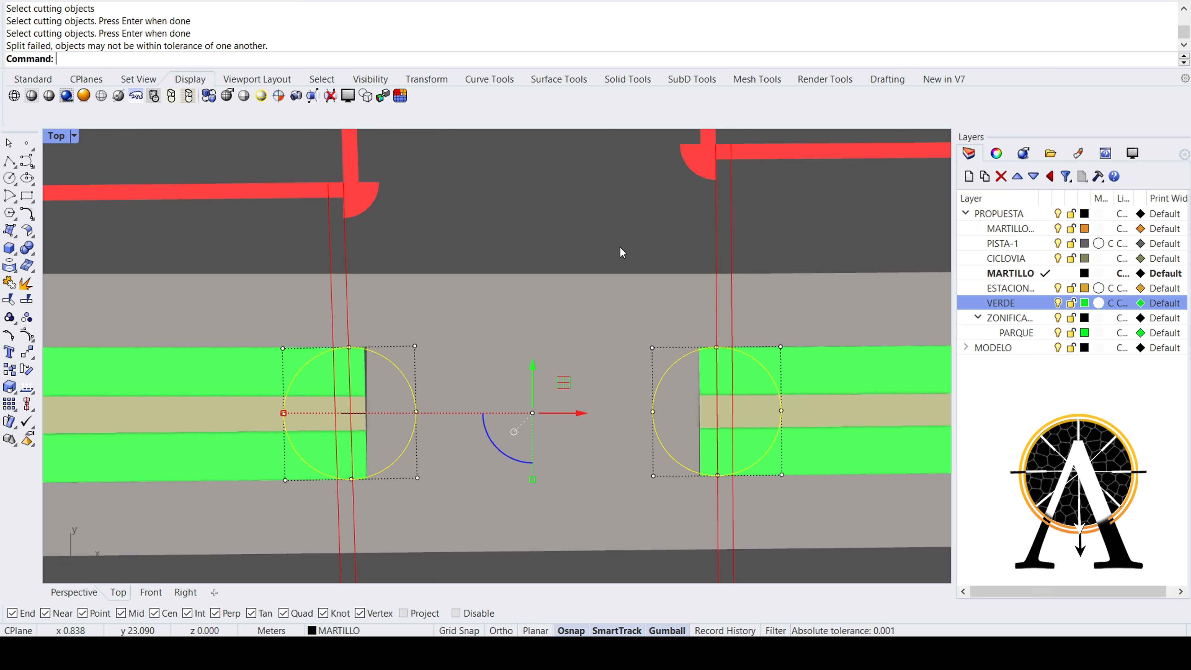
key("Escape")
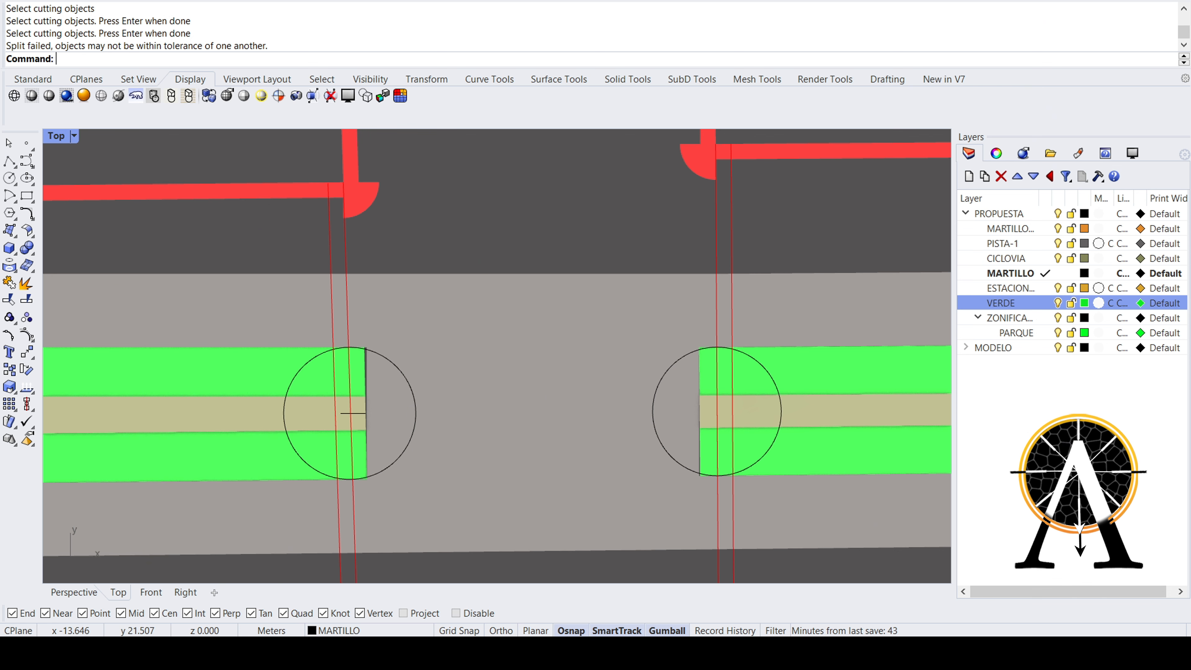
type("Trim")
key("Return")
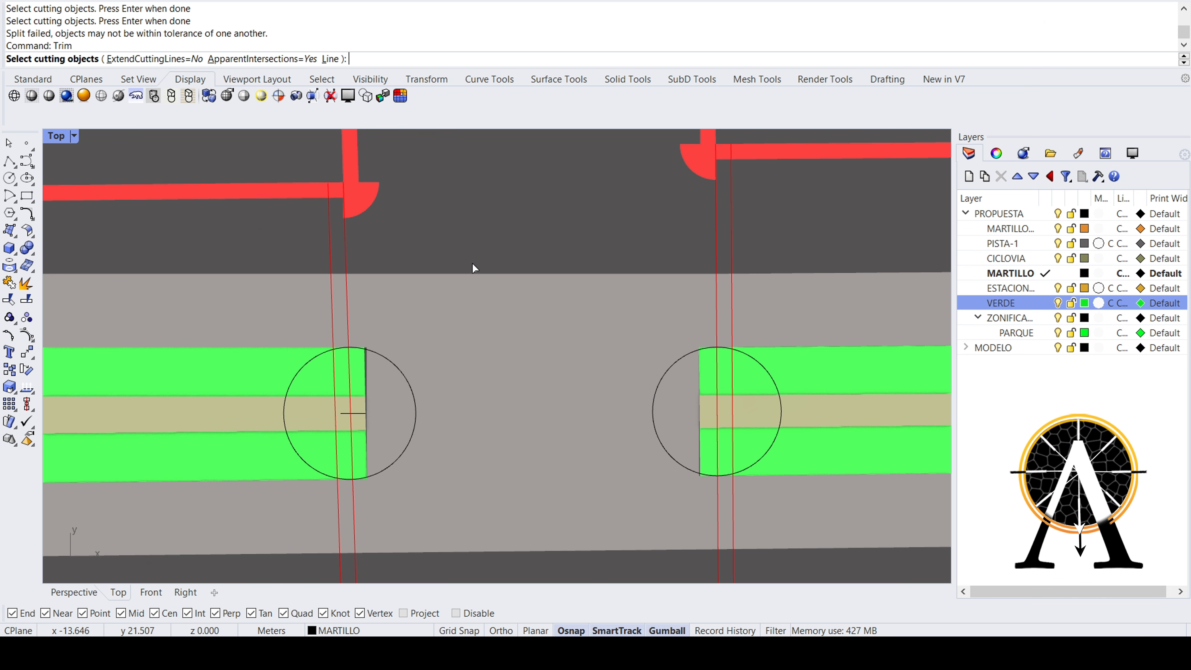
left_click(403, 379)
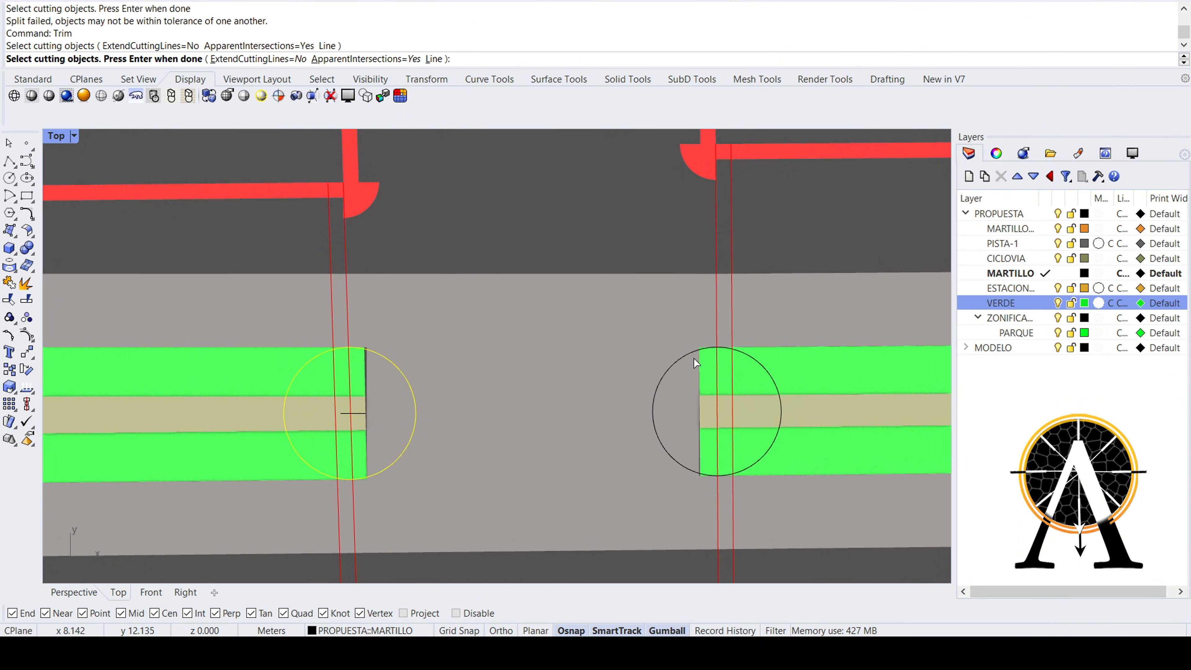
key("Escape")
- Trim both circles with the two inner reference curves, removing the western circle's western half and the eastern circle's eastern half
left_click(714, 233)
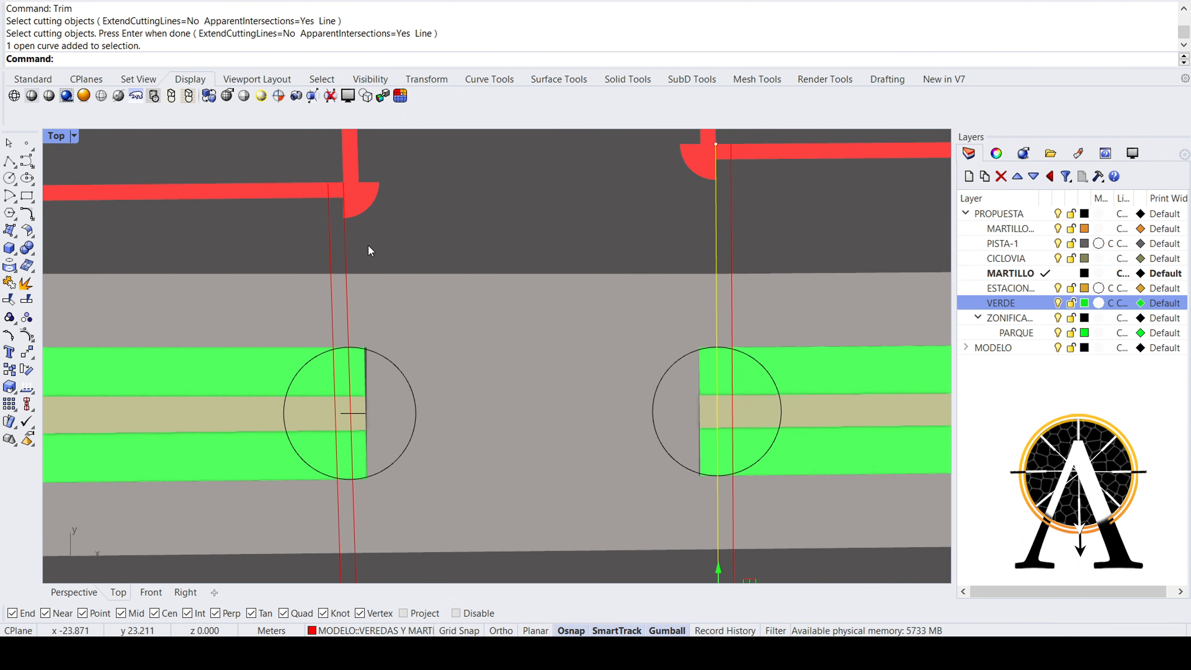
left_click(345, 250, "shift")
key("Return")
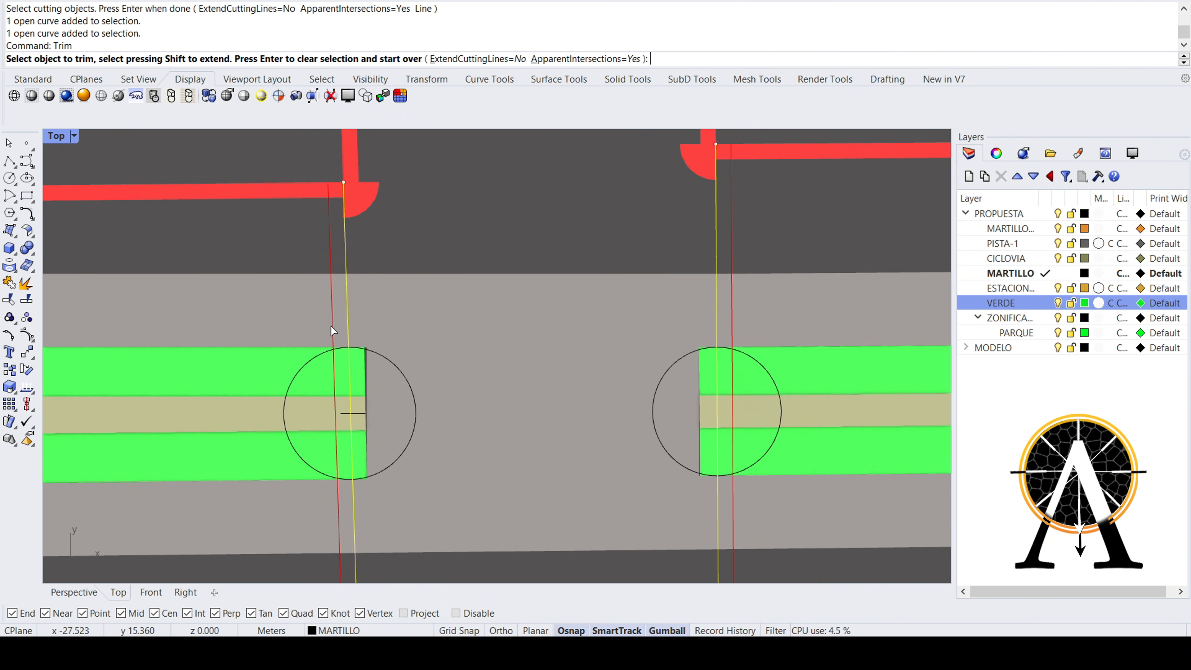
left_click(305, 368)
left_click(768, 373)
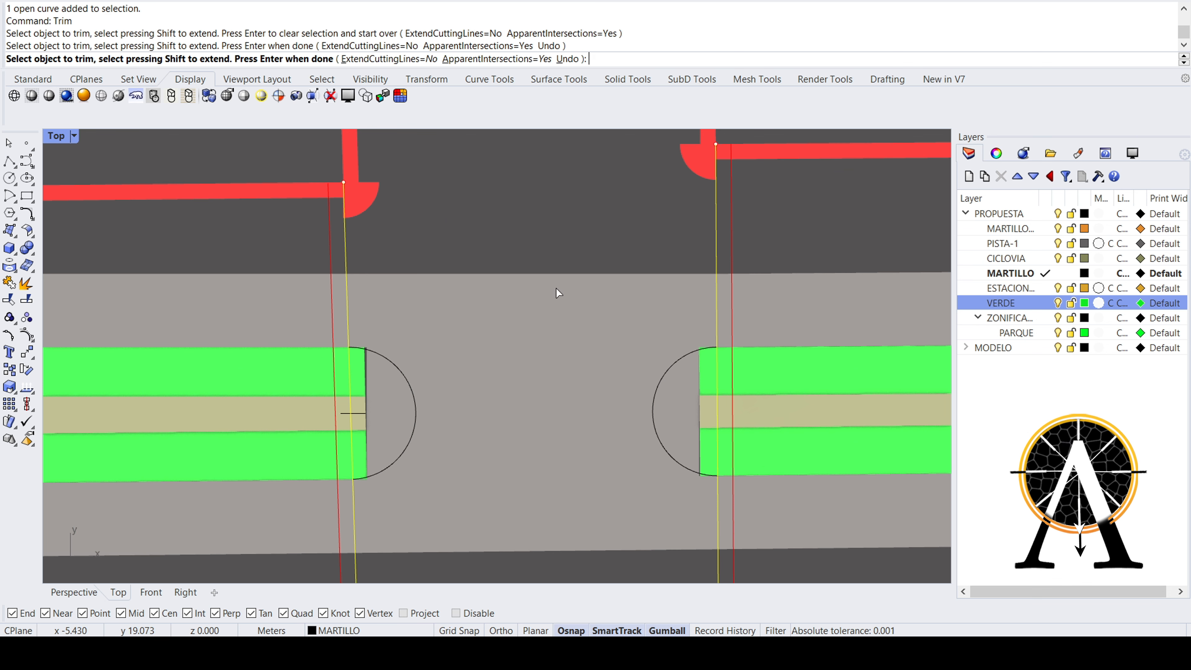
key("Return")
- Inspect the trimmed semicircular arcs at both median ends and the surrounding blocks in the Top view
right_click_drag(611, 300, 612, 288)
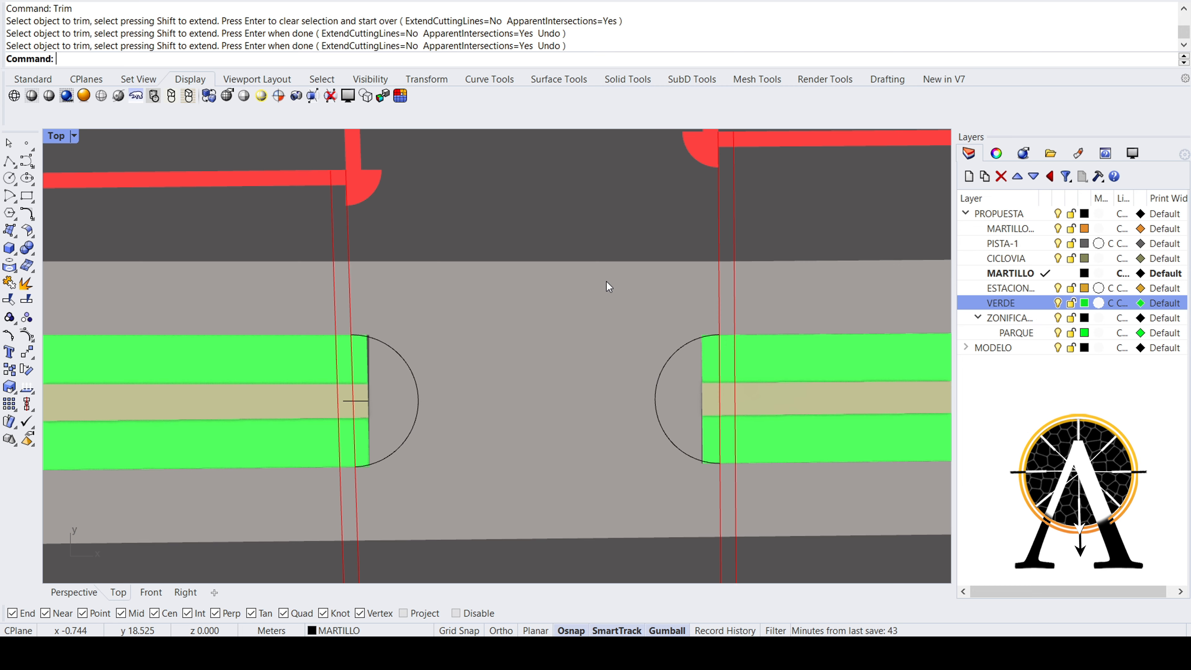
scroll(606, 281, "down", 2)
key("Return")
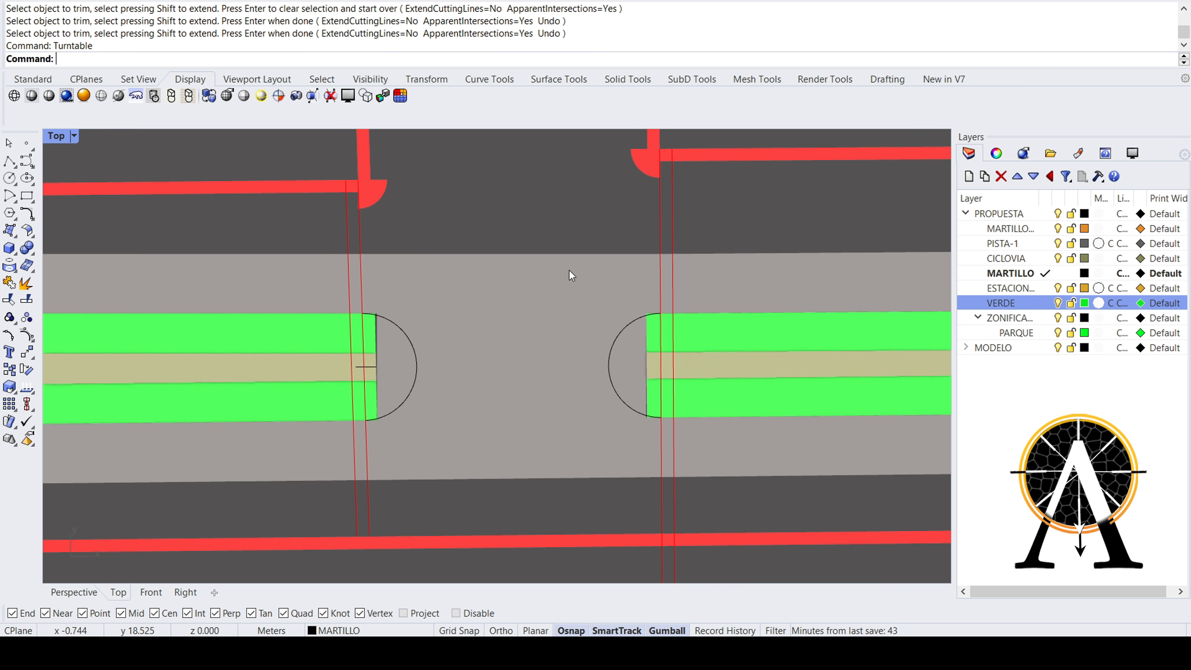
key("Return")
scroll(457, 354, "down", 2)
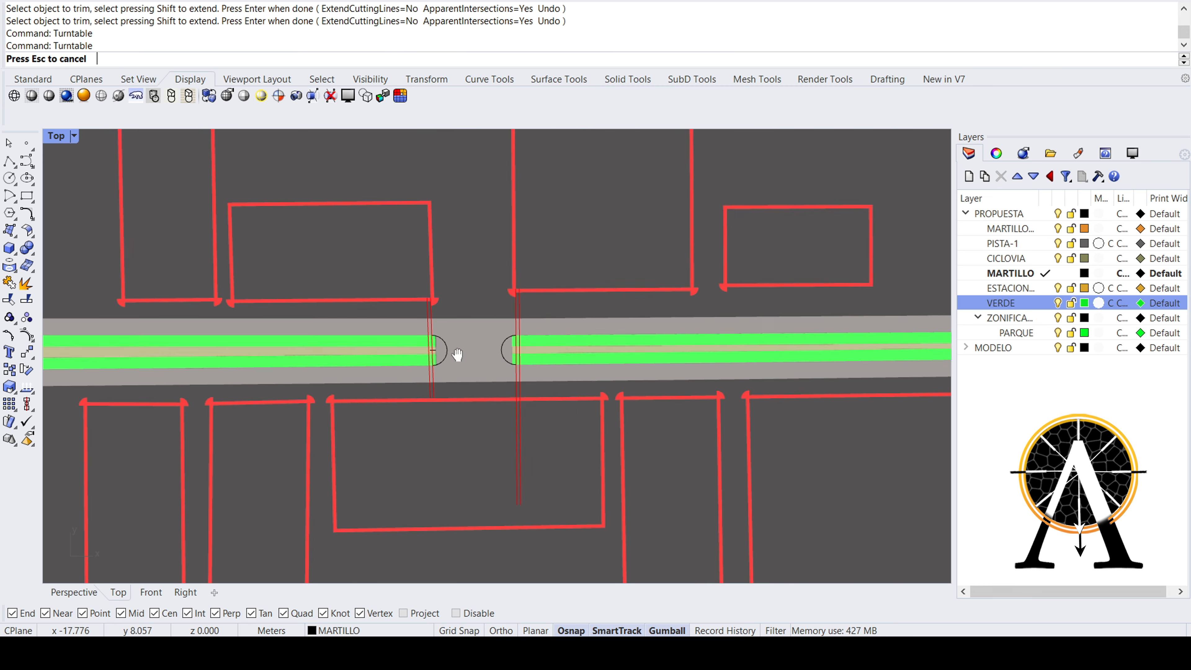
scroll(450, 346, "up", 6)
scroll(433, 328, "up", 2)
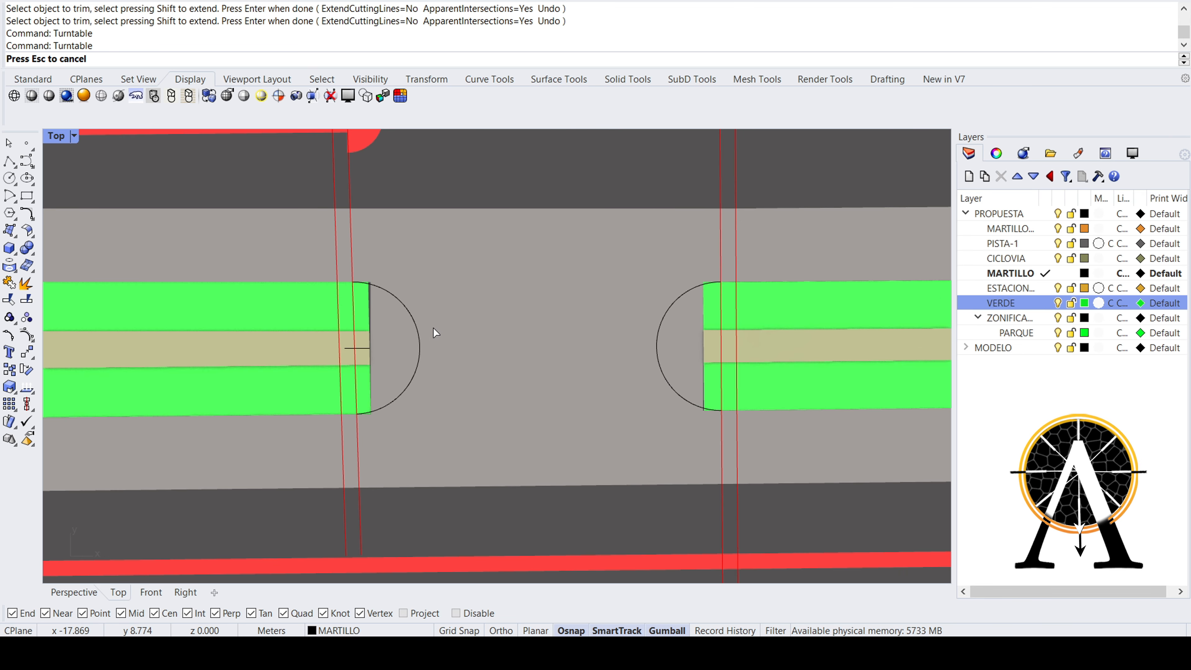
right_click_drag(415, 346, 493, 346)
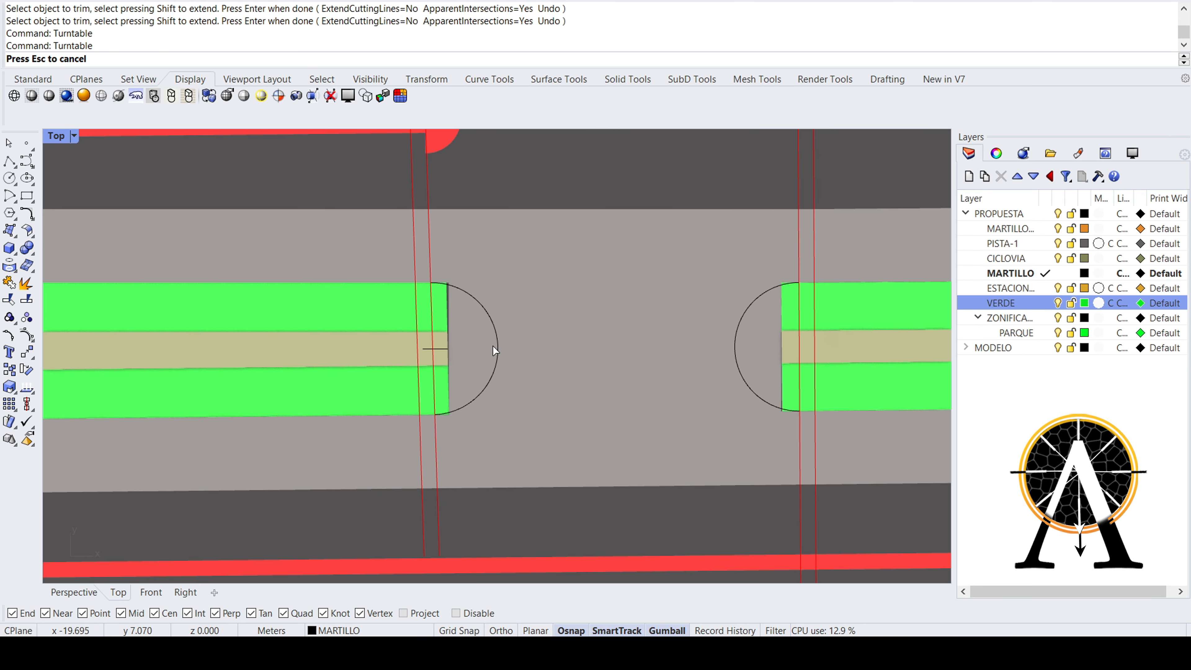
scroll(415, 326, "up", 5)
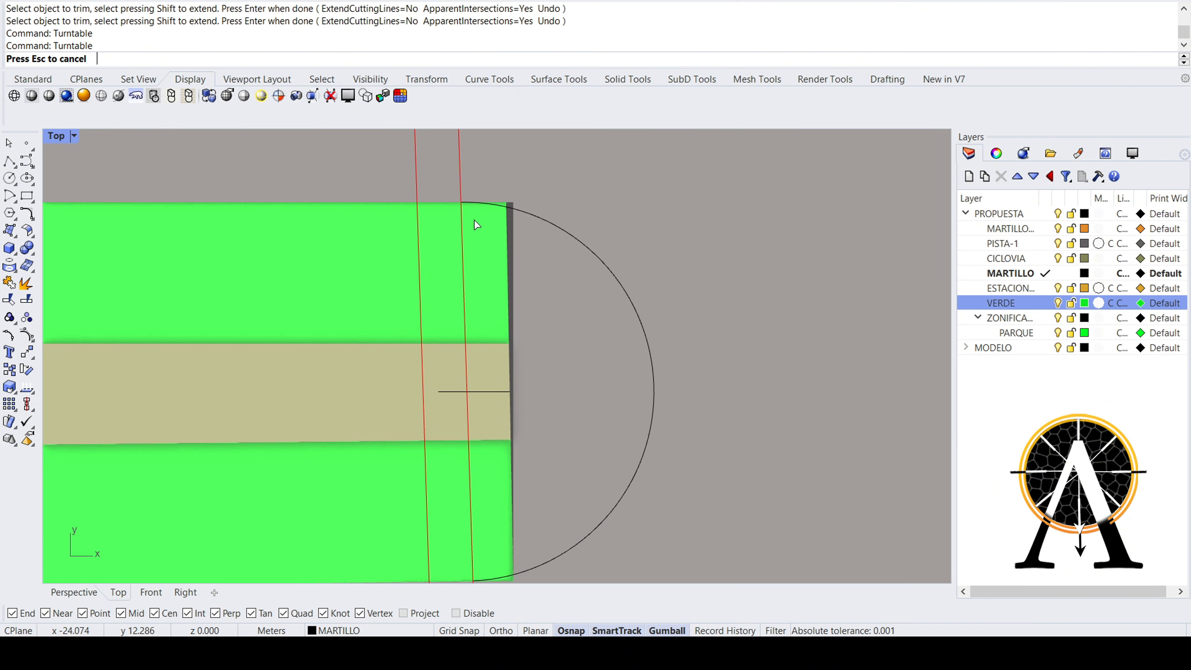
scroll(419, 300, "down", 4)
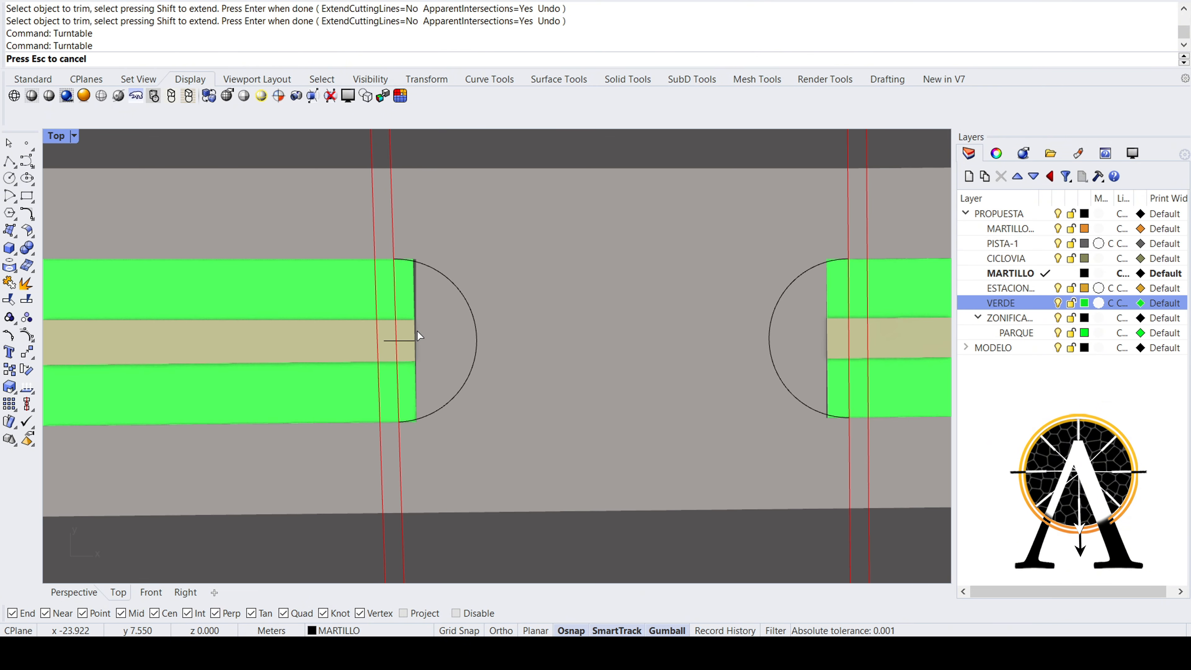
scroll(417, 331, "down", 4)
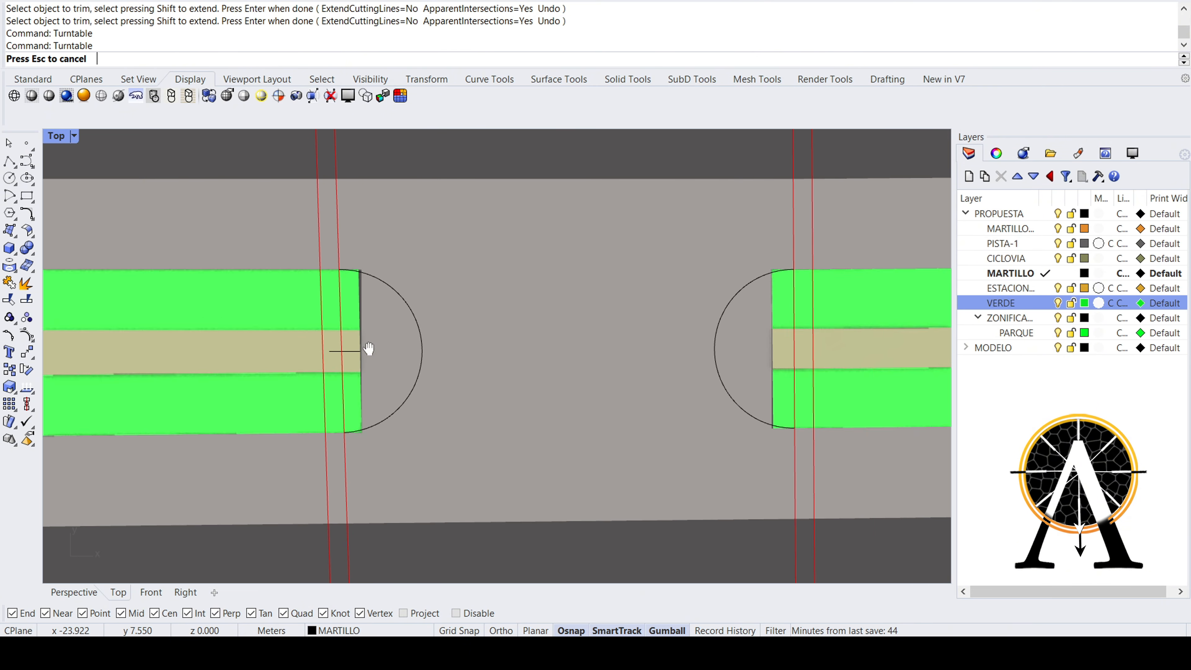
scroll(417, 307, "up", 2)
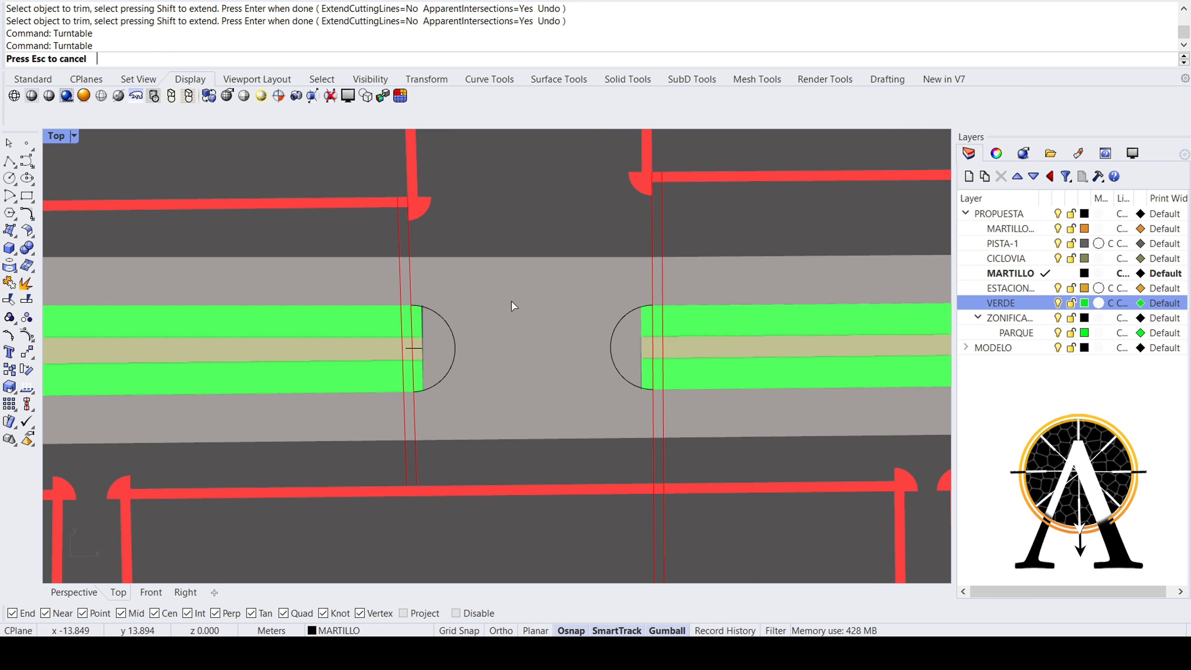
scroll(521, 302, "up", 3)
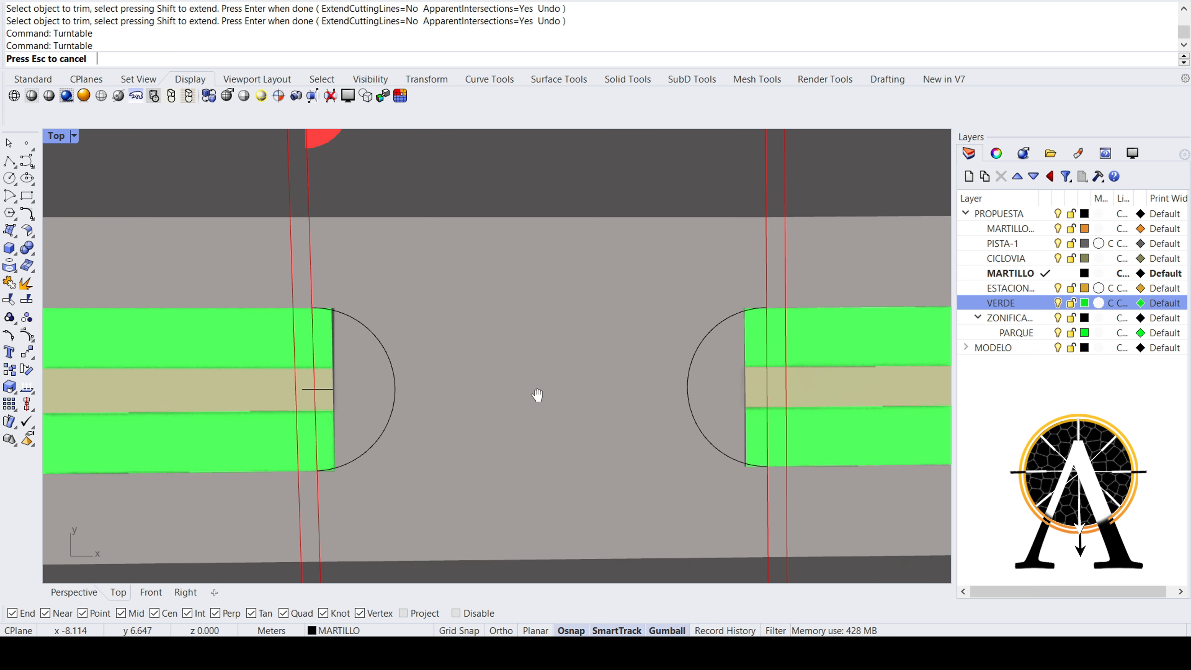
left_click(651, 313)
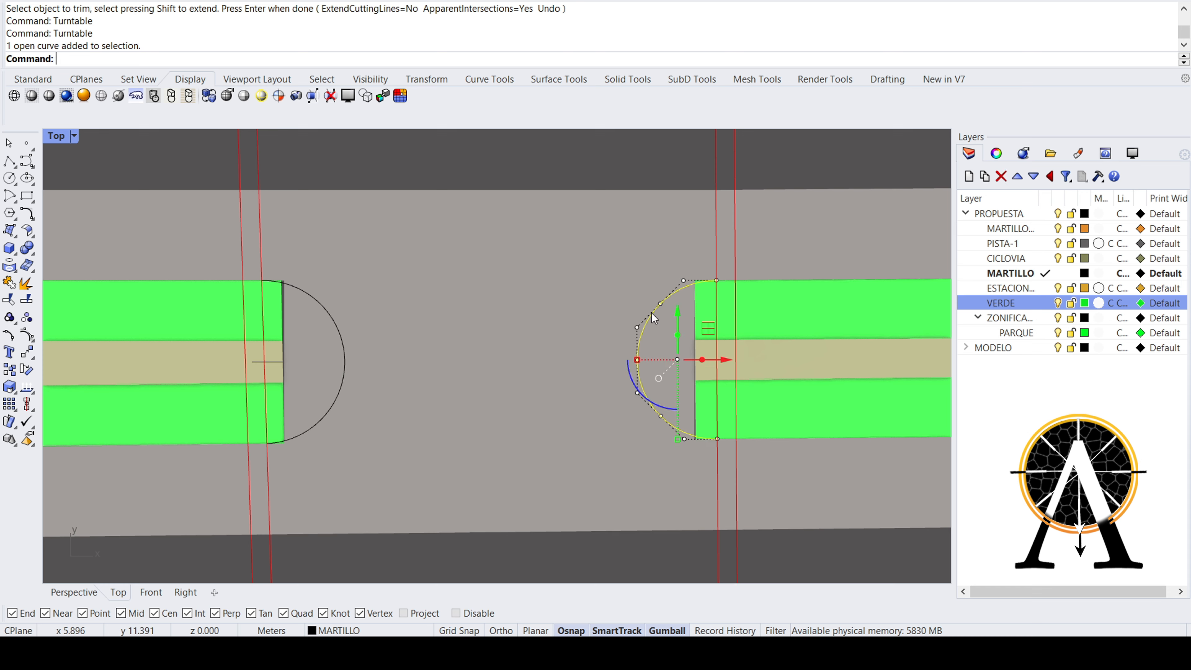
left_click(333, 317, "shift")
right_click_drag(471, 301, 515, 271)
left_click(626, 242, "shift")
left_click(804, 280, "shift")
left_click(818, 342, "shift")
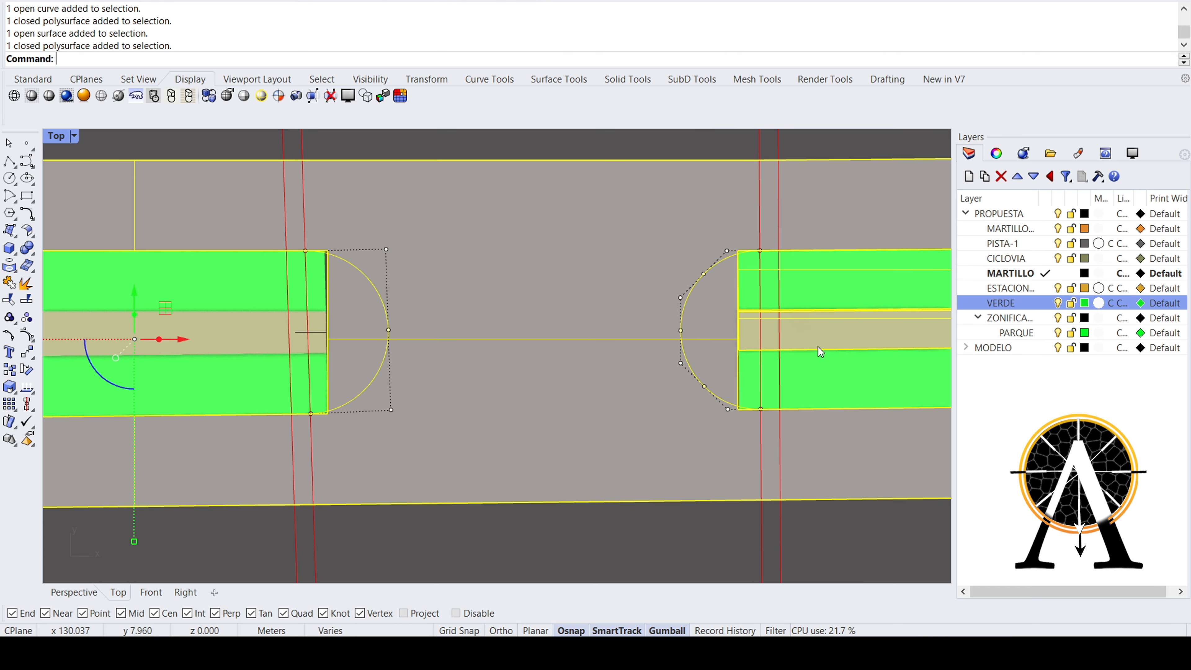
left_click(817, 373, "shift")
left_click(232, 283, "shift")
left_click(235, 346, "shift")
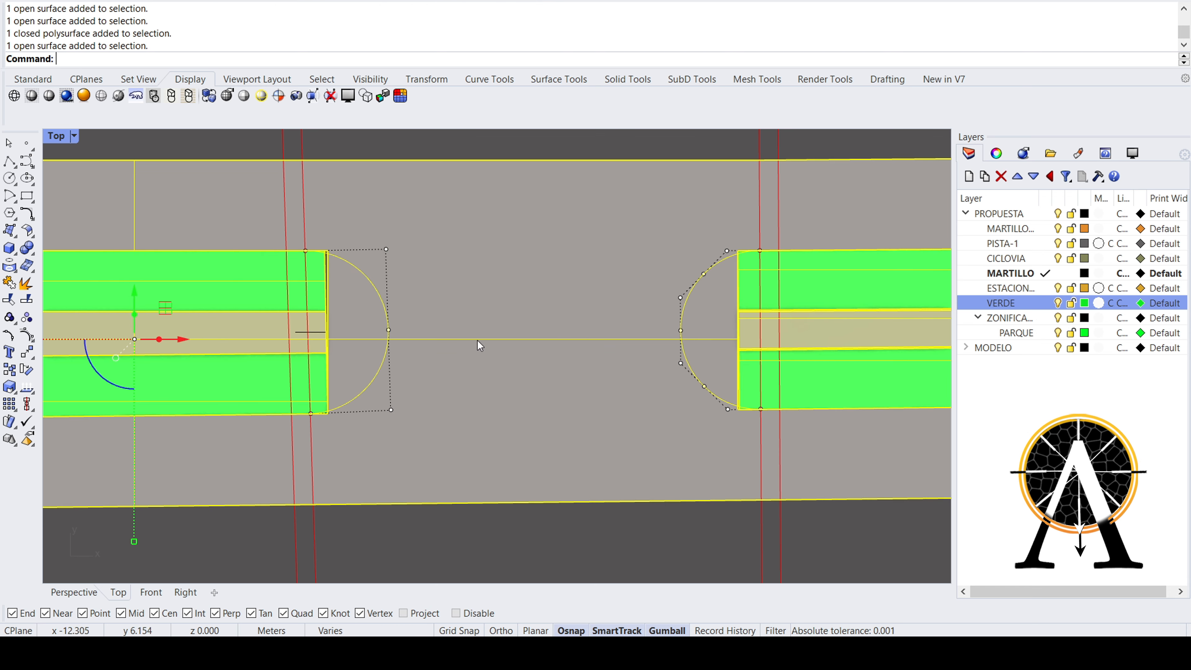
right_click_drag(472, 338, 638, 332)
scroll(638, 328, "down", 3)
scroll(580, 317, "up", 6)
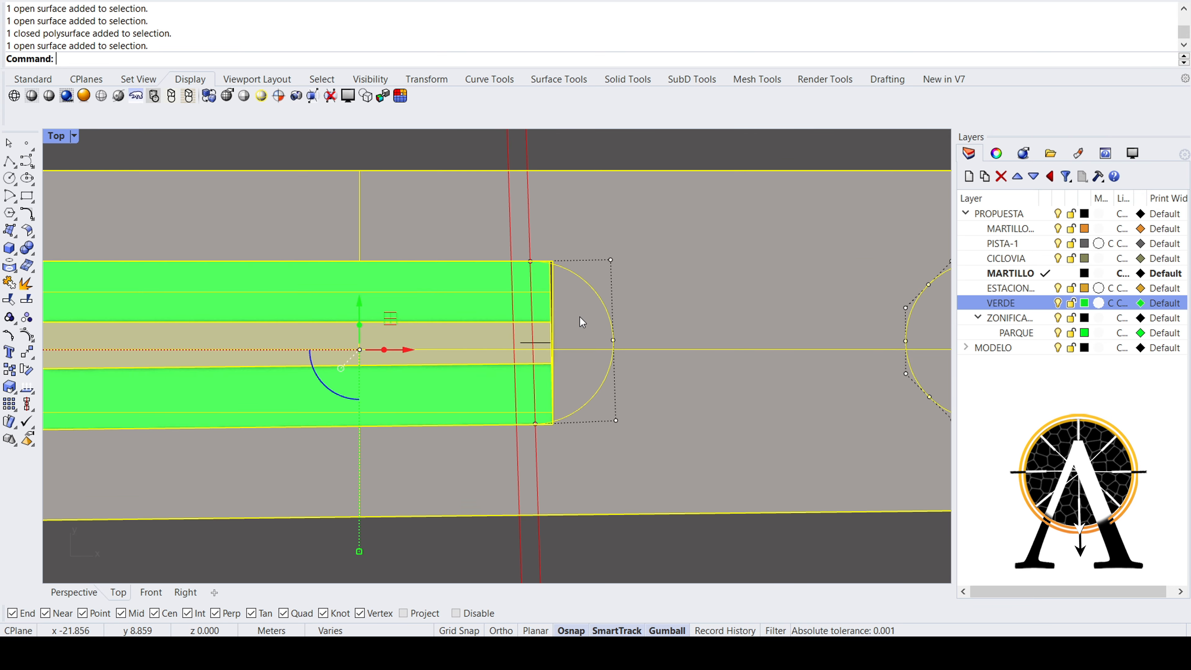
scroll(552, 267, "up", 5)
key("Escape")
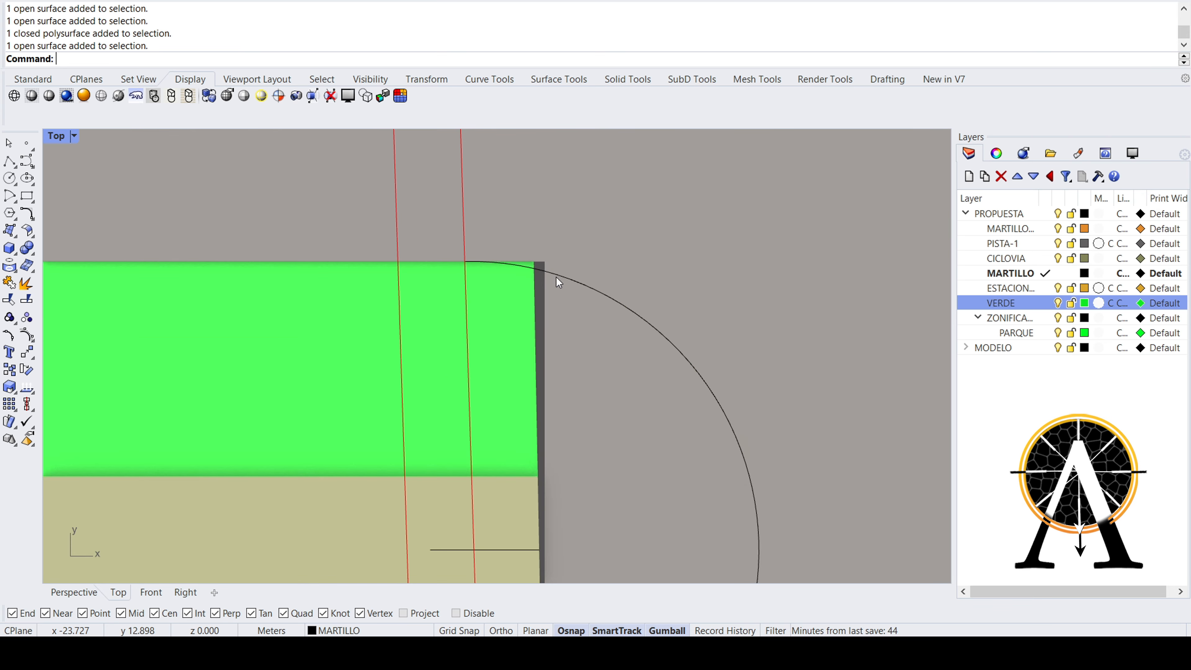
- Move the western arc's southern end point along the inner reference curve onto the green strip's south edge
left_click(559, 277)
scroll(558, 277, "up", 10)
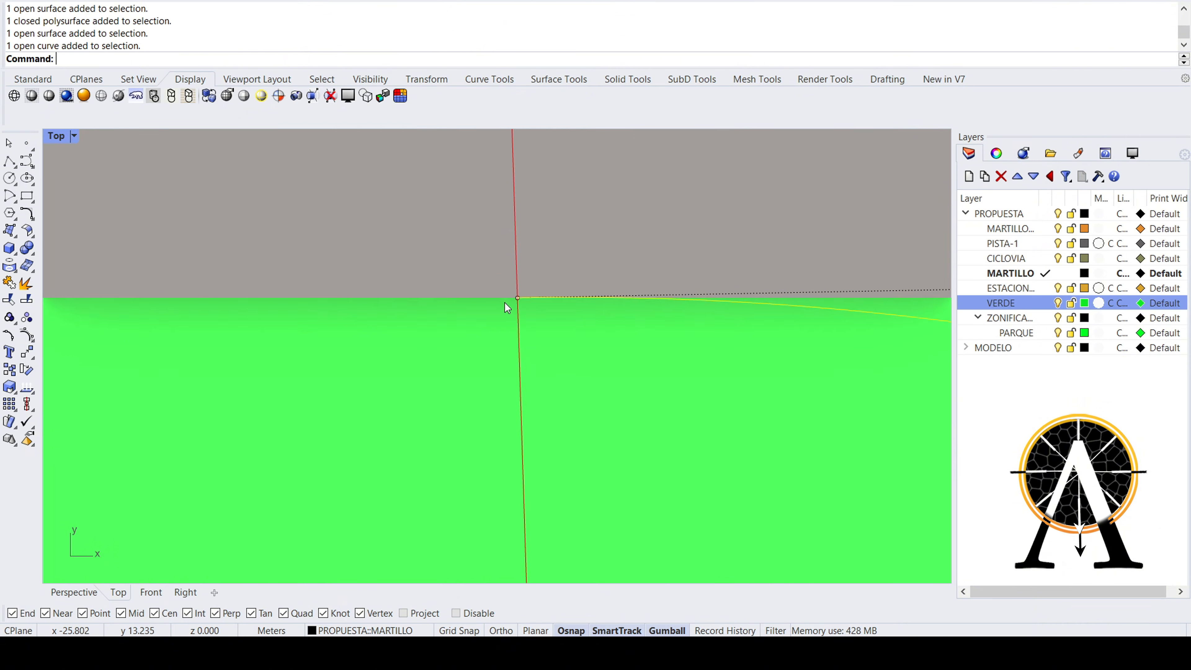
scroll(513, 275, "down", 20)
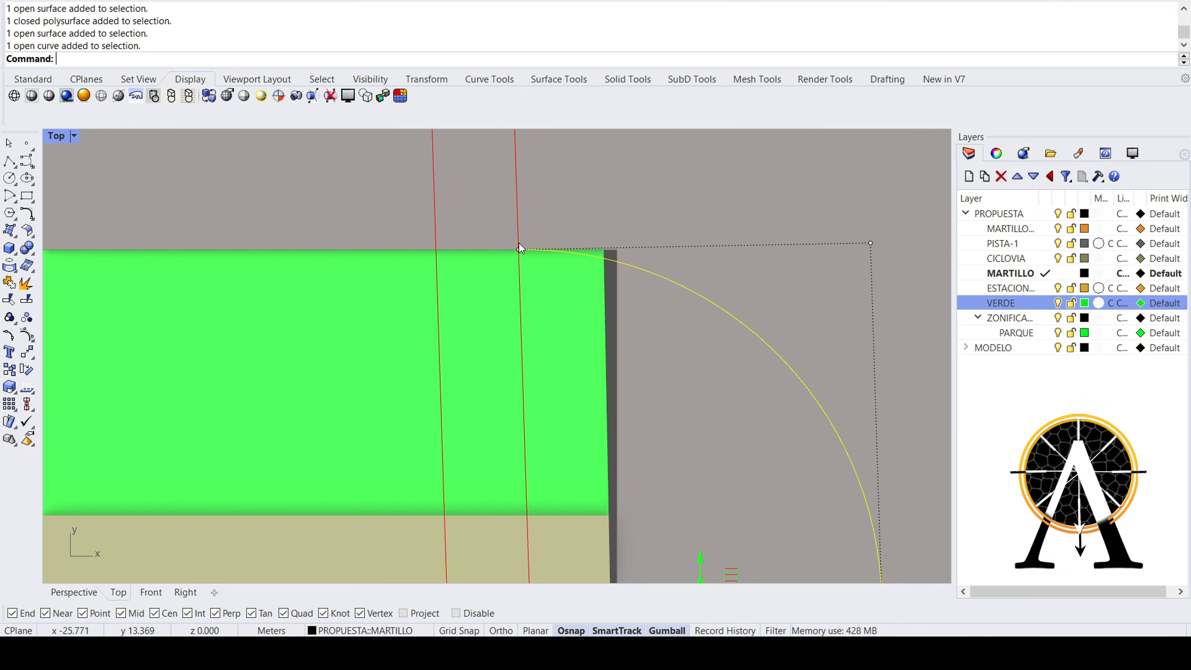
right_click_drag(539, 330, 483, 25)
scroll(457, 314, "up", 20)
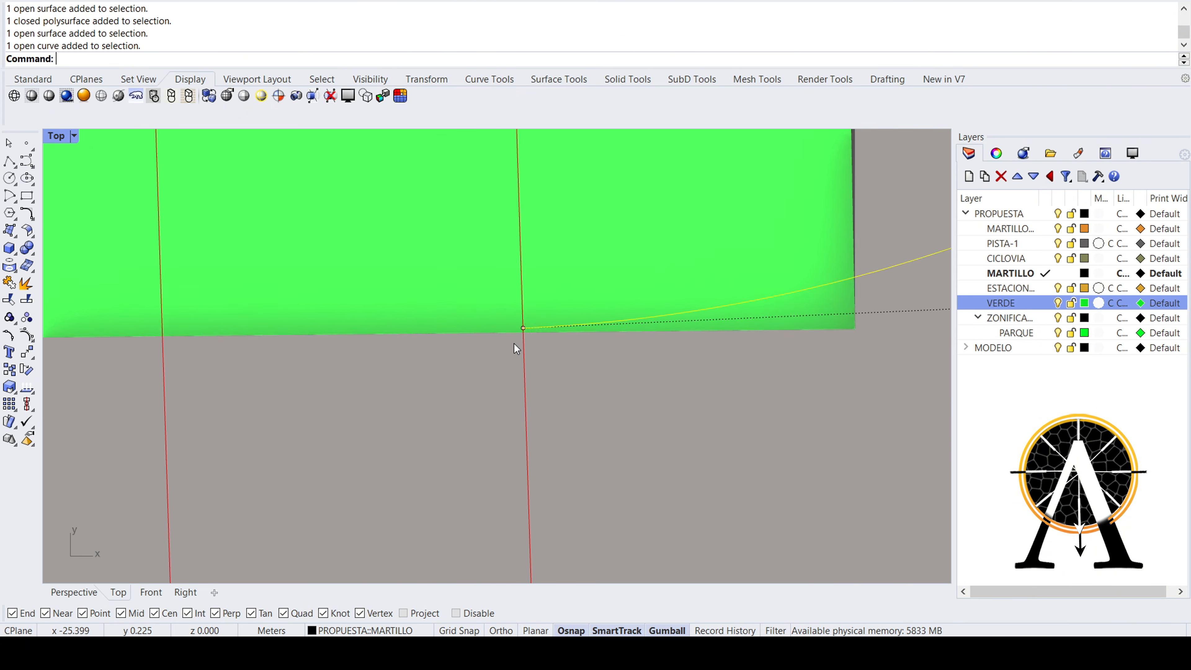
left_click(537, 315)
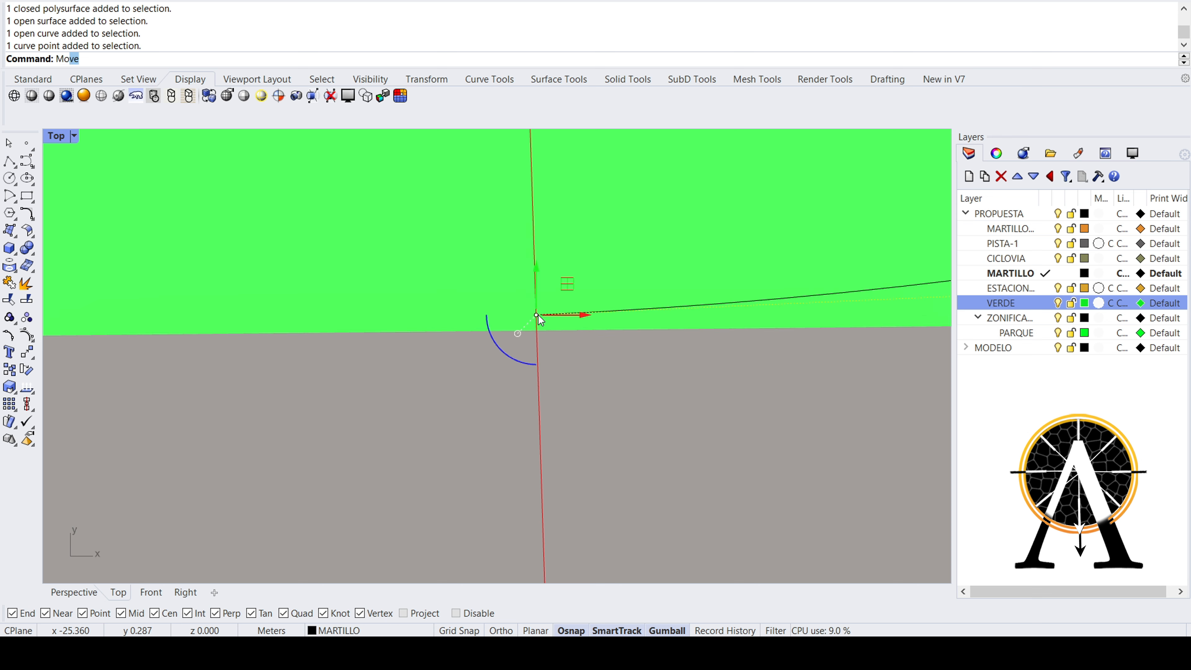
type("Mo")
key("Return")
left_click(536, 315)
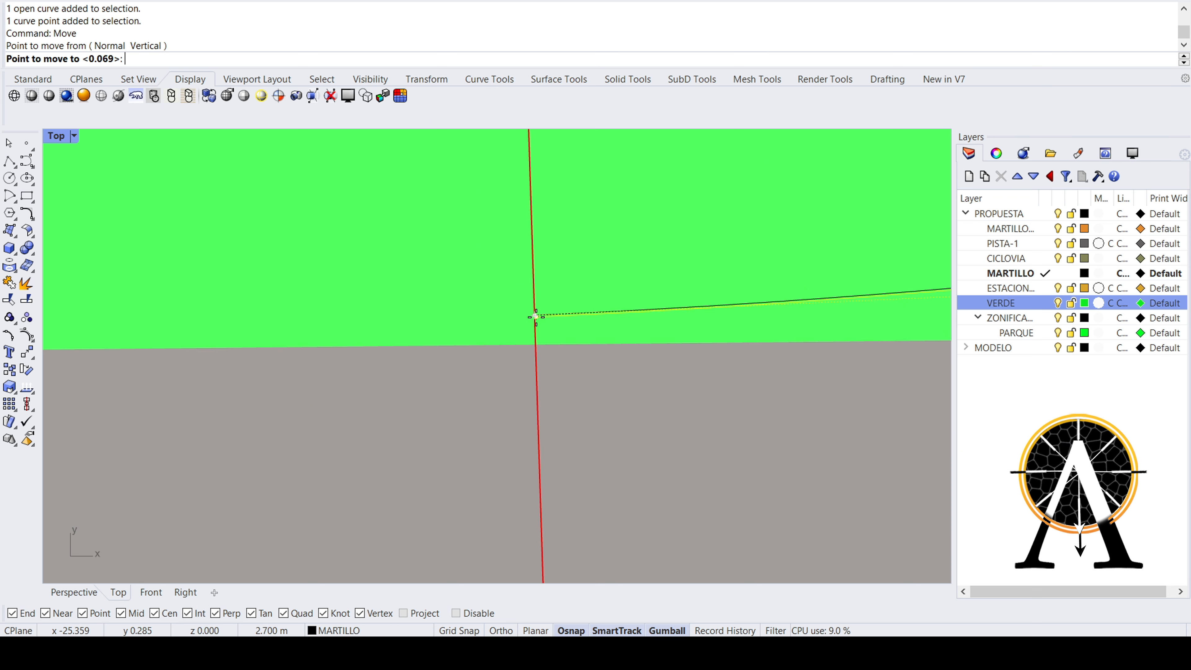
left_click(536, 344)
scroll(366, 415, "down", 10)
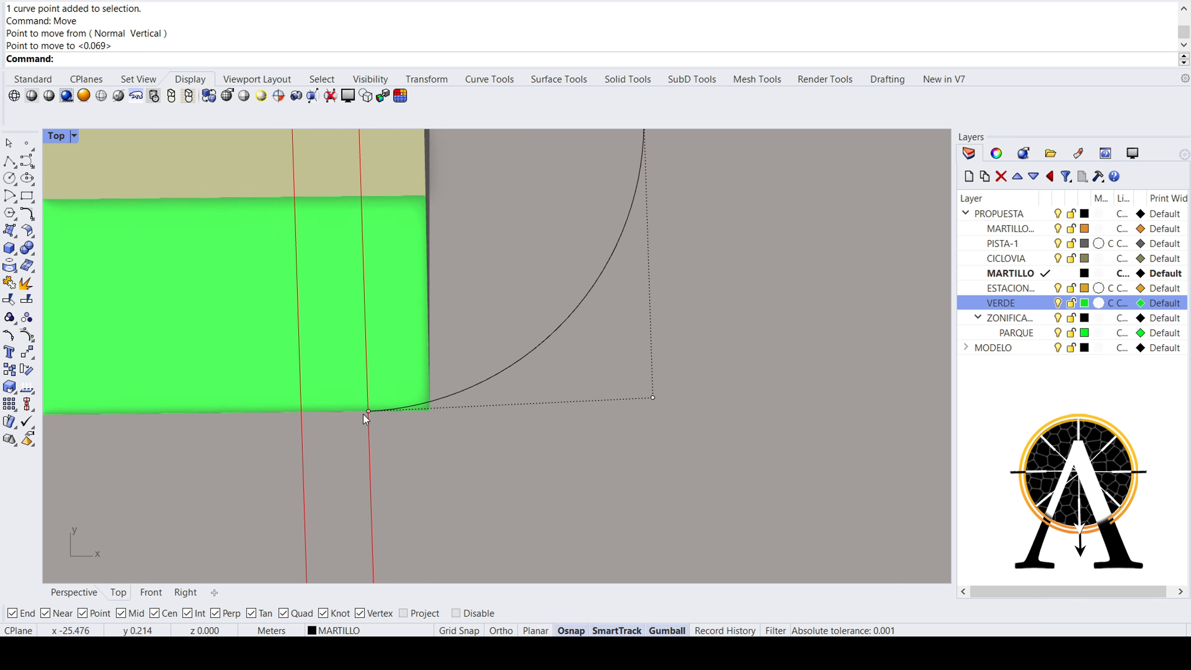
- Move the eastern arc's southern end point to where its inner reference curve meets the green strip's south edge
scroll(364, 415, "down", 7)
right_click_drag(614, 328, 527, 384)
scroll(526, 383, "down", 2)
right_click_drag(797, 409, 611, 411)
scroll(683, 429, "up", 6)
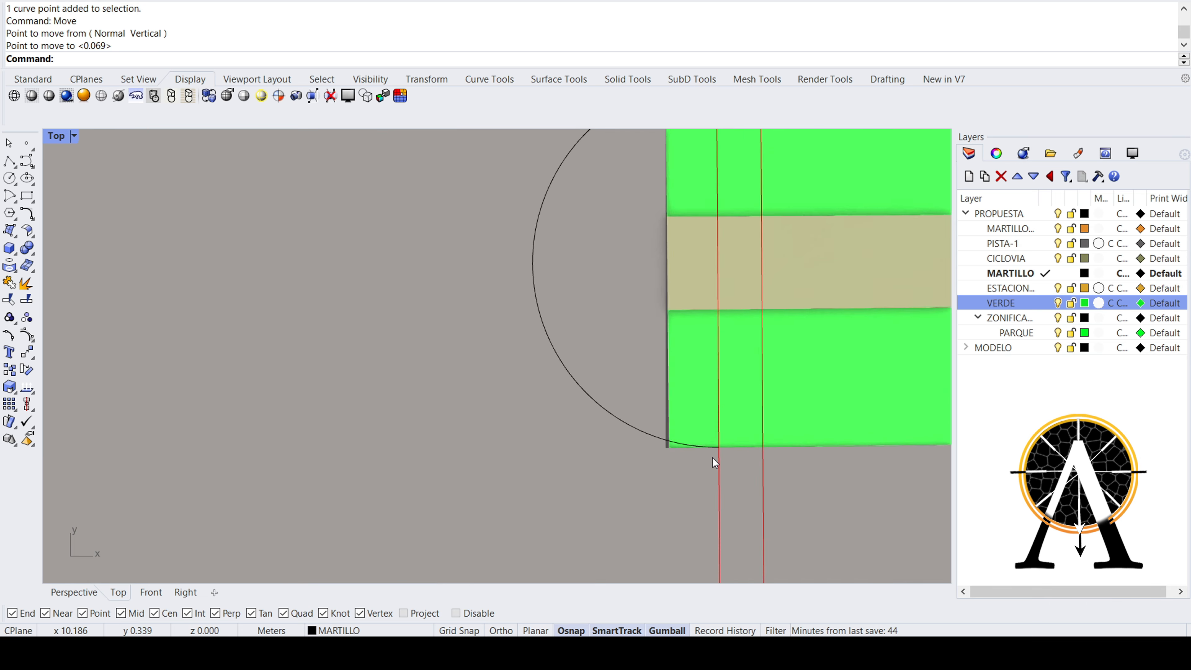
scroll(724, 442, "up", 8)
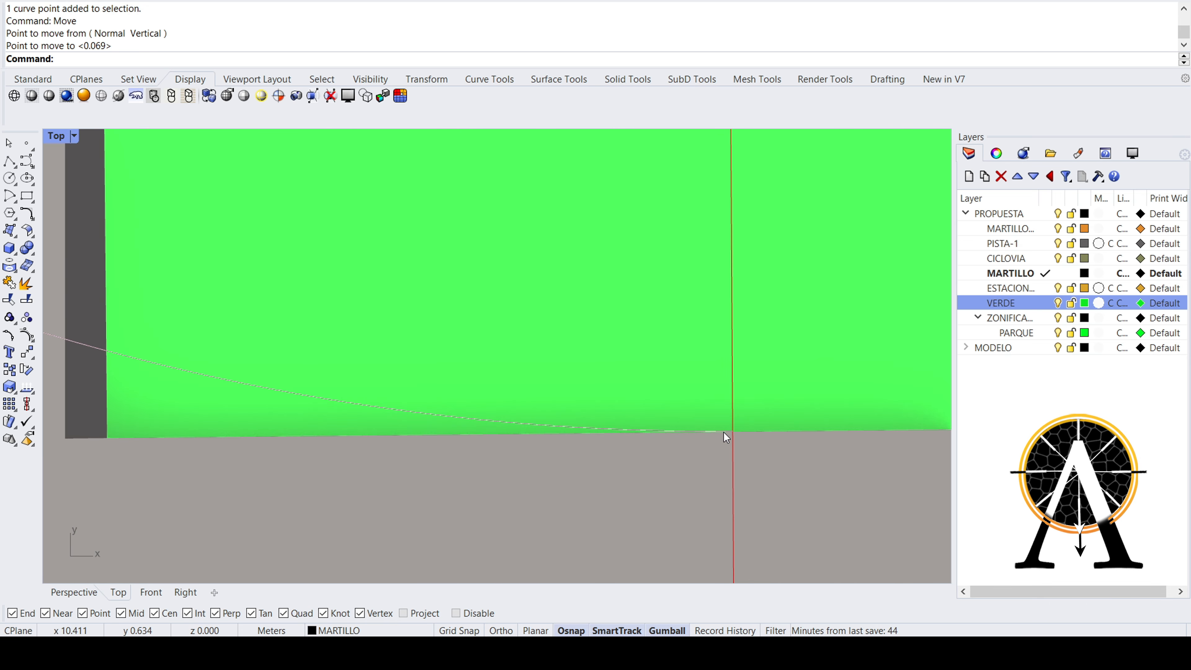
right_click(724, 432)
right_click(723, 432)
left_click(725, 433)
right_click_drag(724, 439, 682, 437)
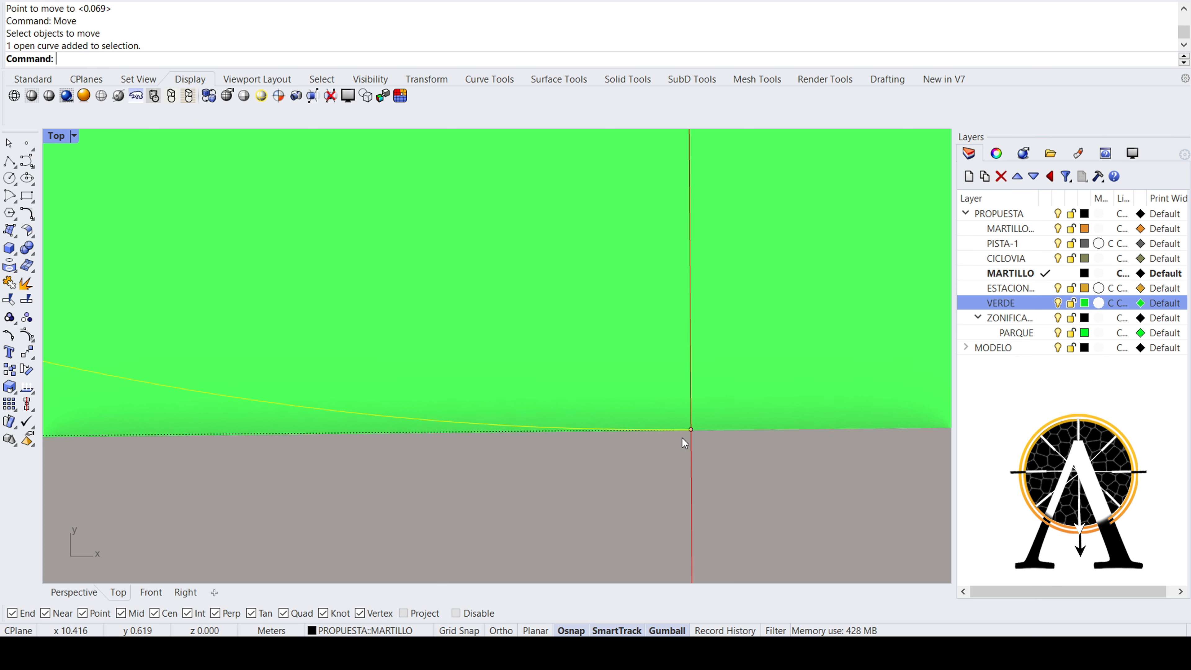
scroll(691, 434, "up", 2)
left_click(696, 420)
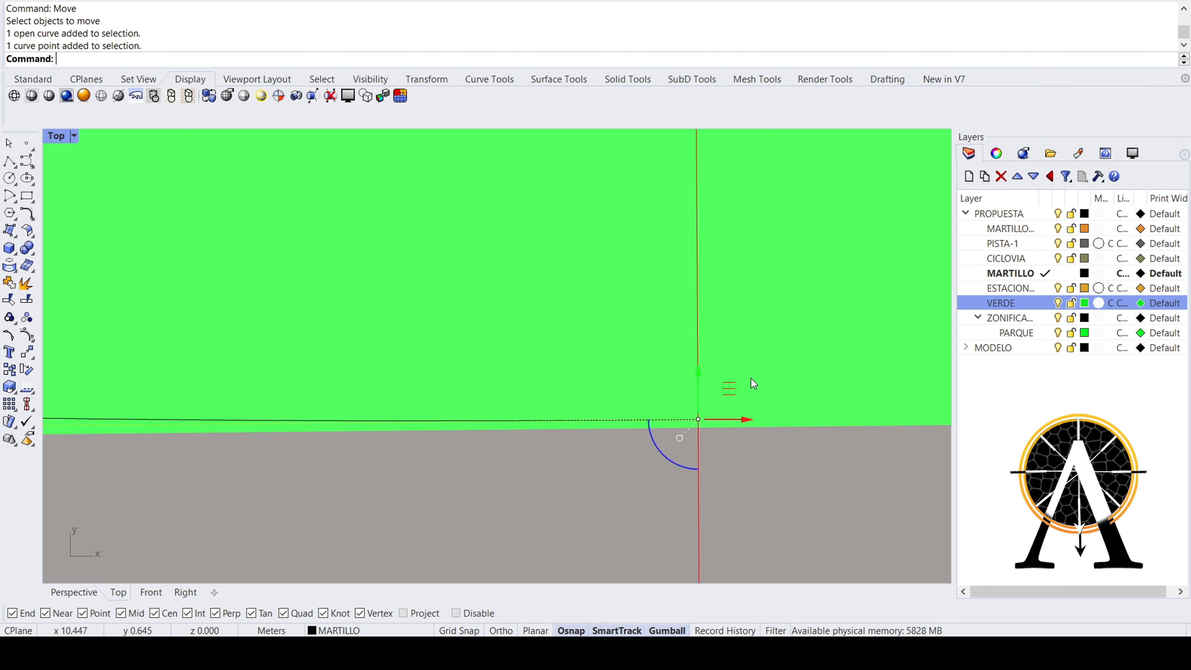
type("ove")
key("Return")
scroll(750, 378, "up", 5)
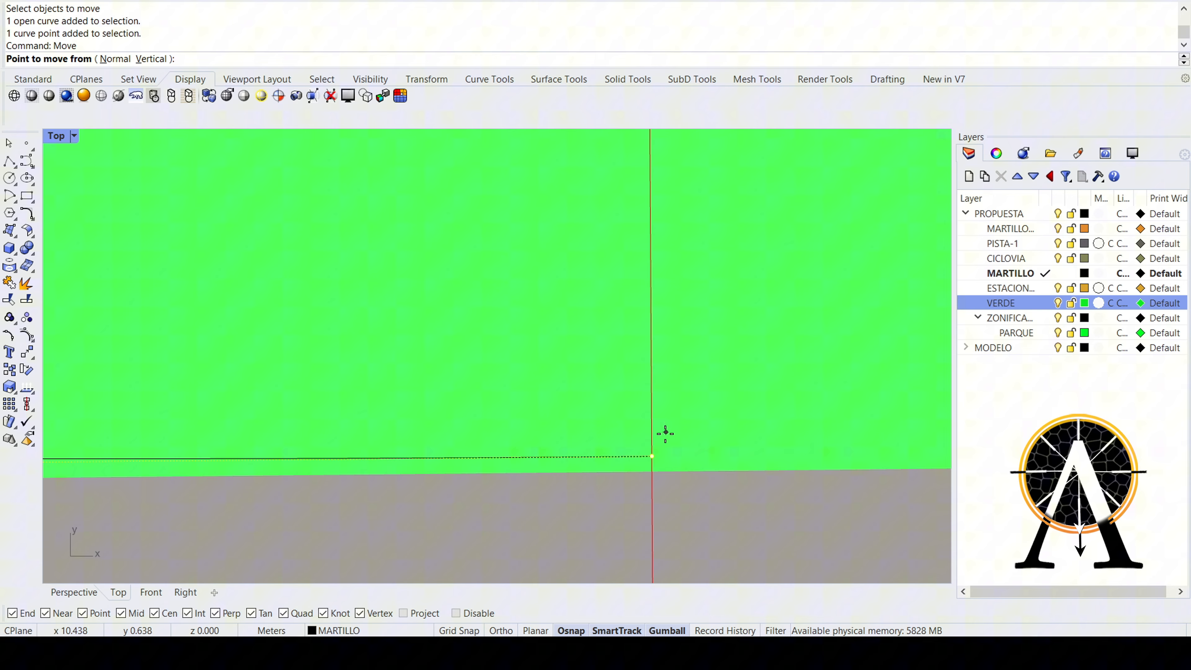
left_click(652, 457)
left_click(652, 472)
scroll(607, 525, "down", 3)
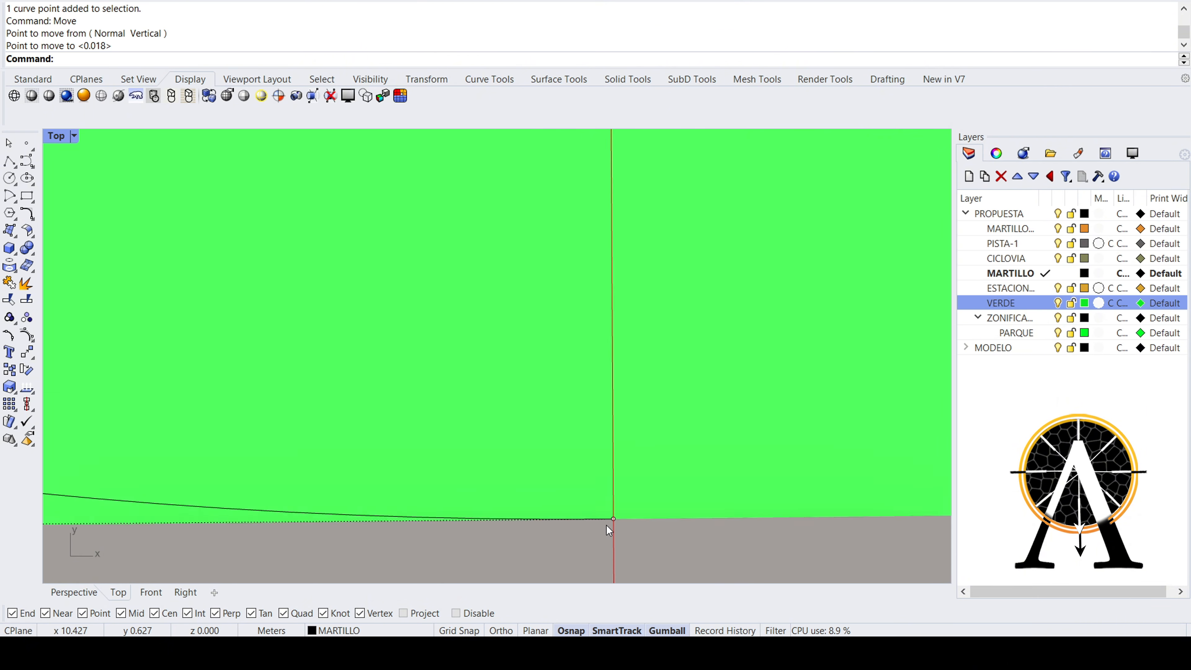
- Move the eastern arc's northern end point to where the inner reference curve meets the median's north edge
scroll(607, 525, "down", 20)
right_click_drag(580, 295, 559, 430)
scroll(574, 314, "up", 4)
scroll(590, 292, "up", 8)
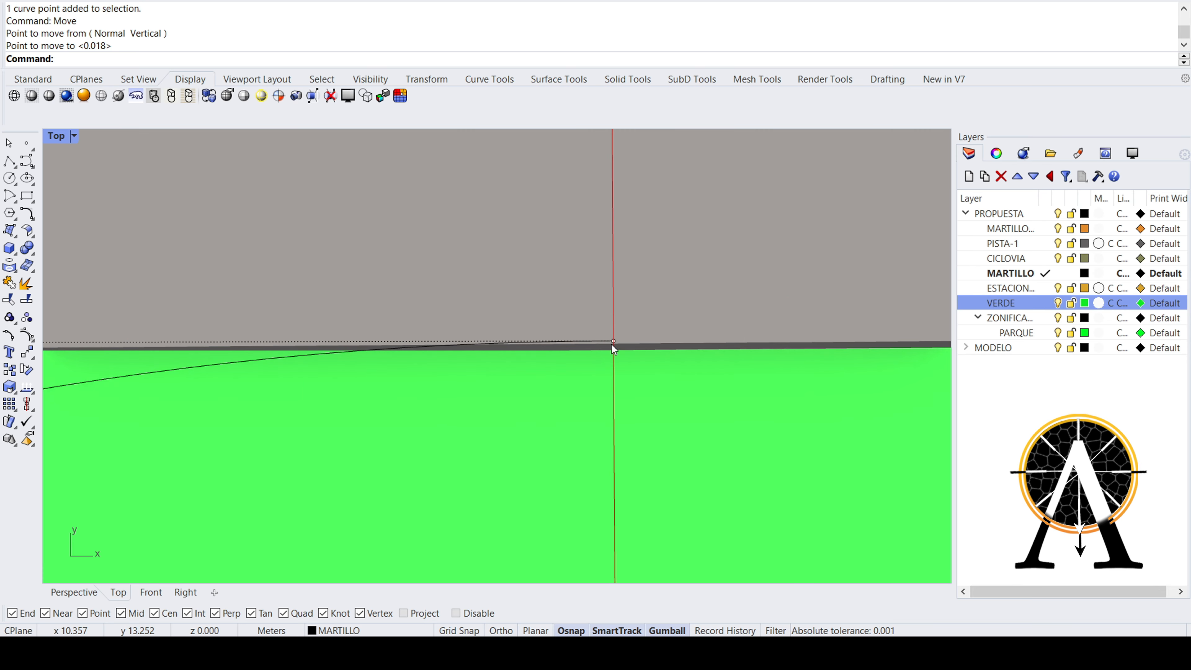
left_click(614, 337)
type("Move")
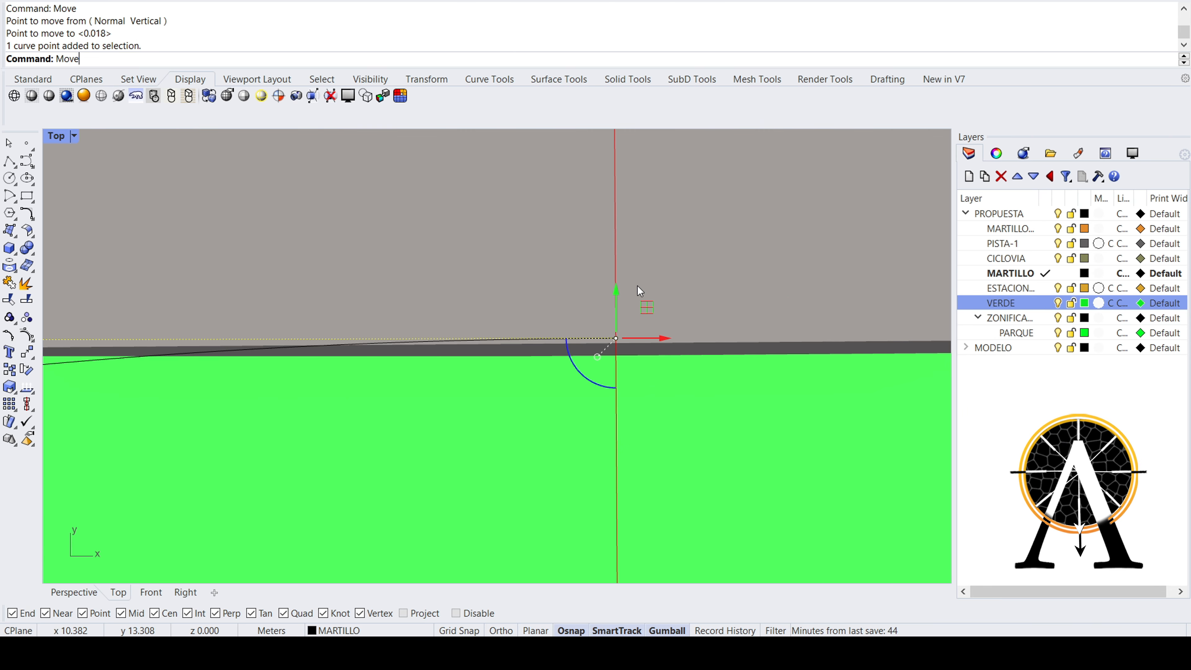
key("Return")
scroll(638, 285, "up", 4)
left_click(597, 384)
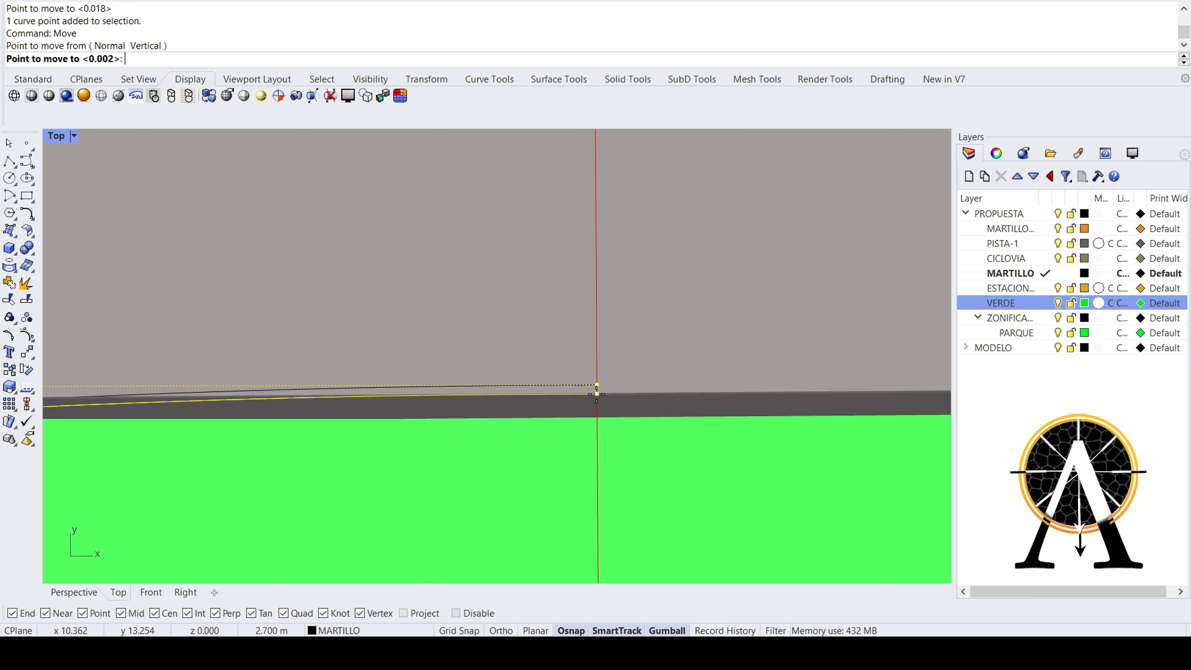
left_click(597, 393)
scroll(653, 329, "down", 6)
scroll(653, 330, "down", 8)
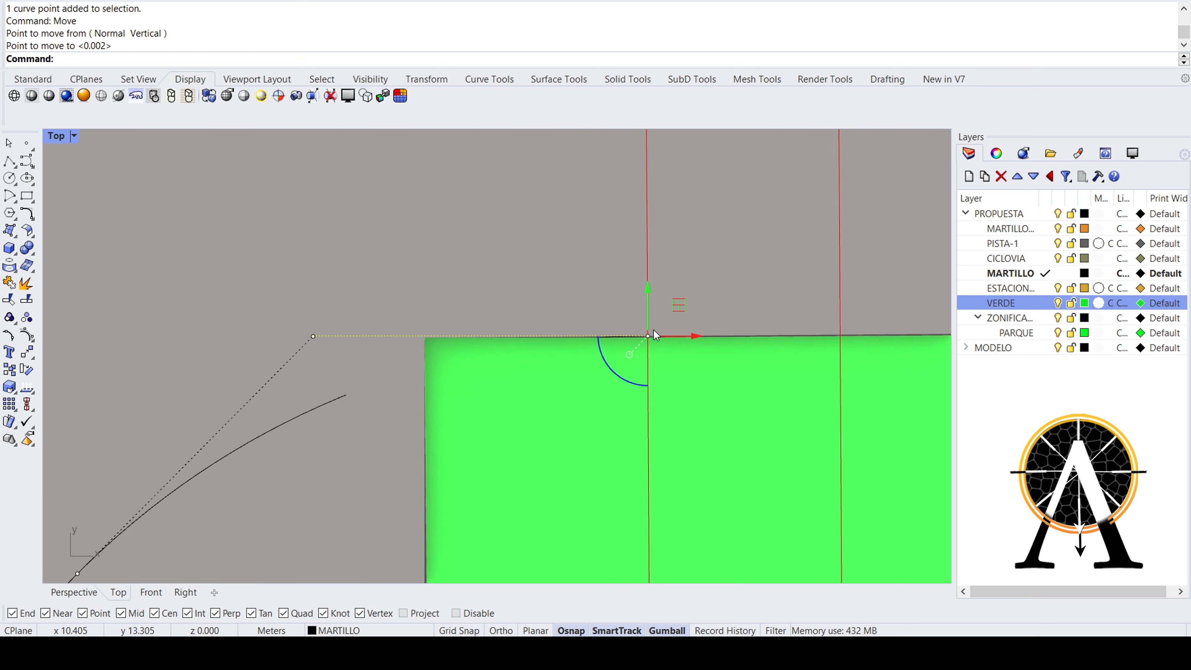
right_click_drag(576, 336, 569, 294)
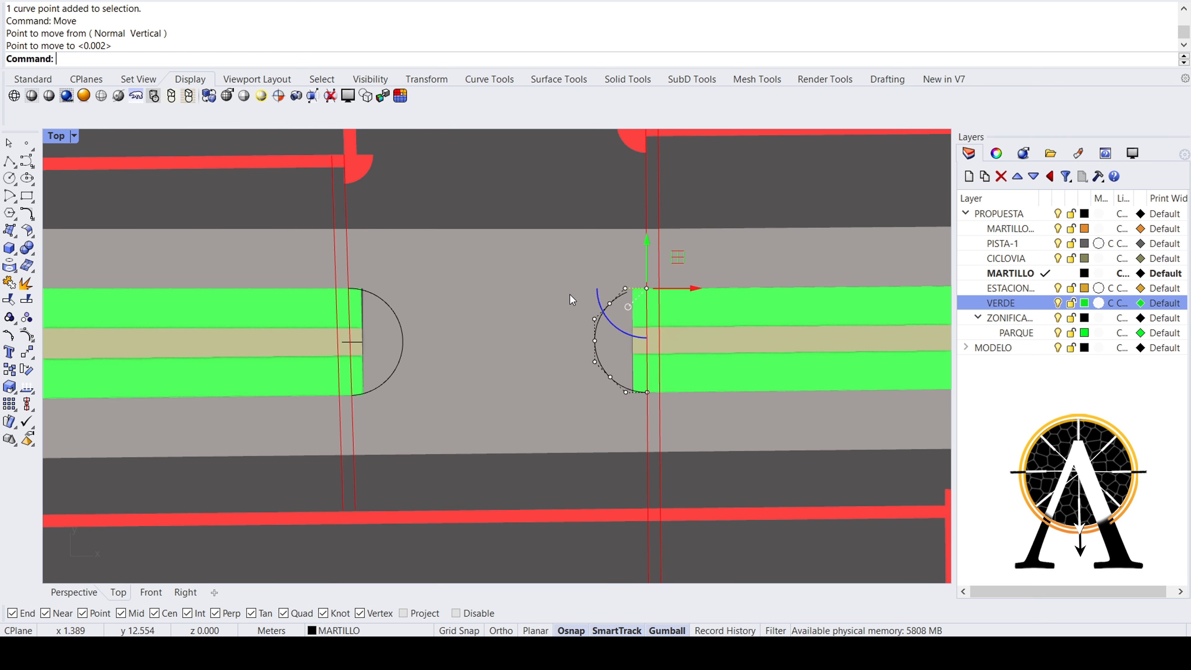
- Select both median-end arcs and examine them with the green strips in the maximized Perspective viewport
scroll(611, 313, "up", 3)
left_click(613, 293)
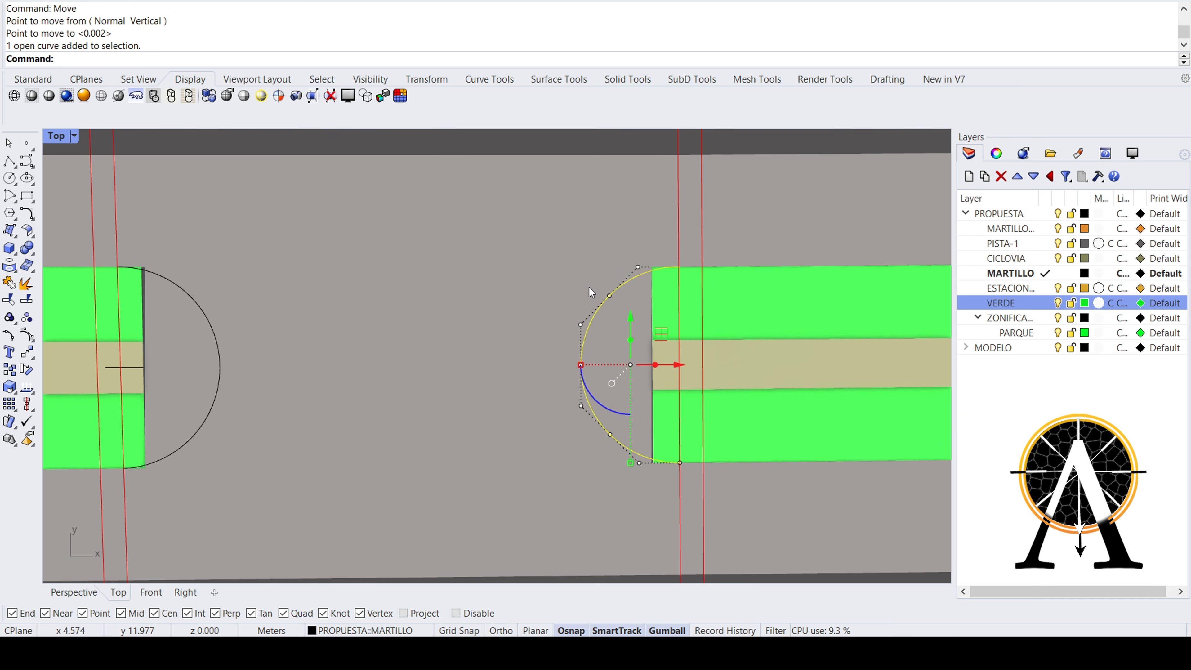
right_click_drag(390, 317, 497, 306)
left_click(304, 308, "shift")
scroll(308, 280, "down", 2)
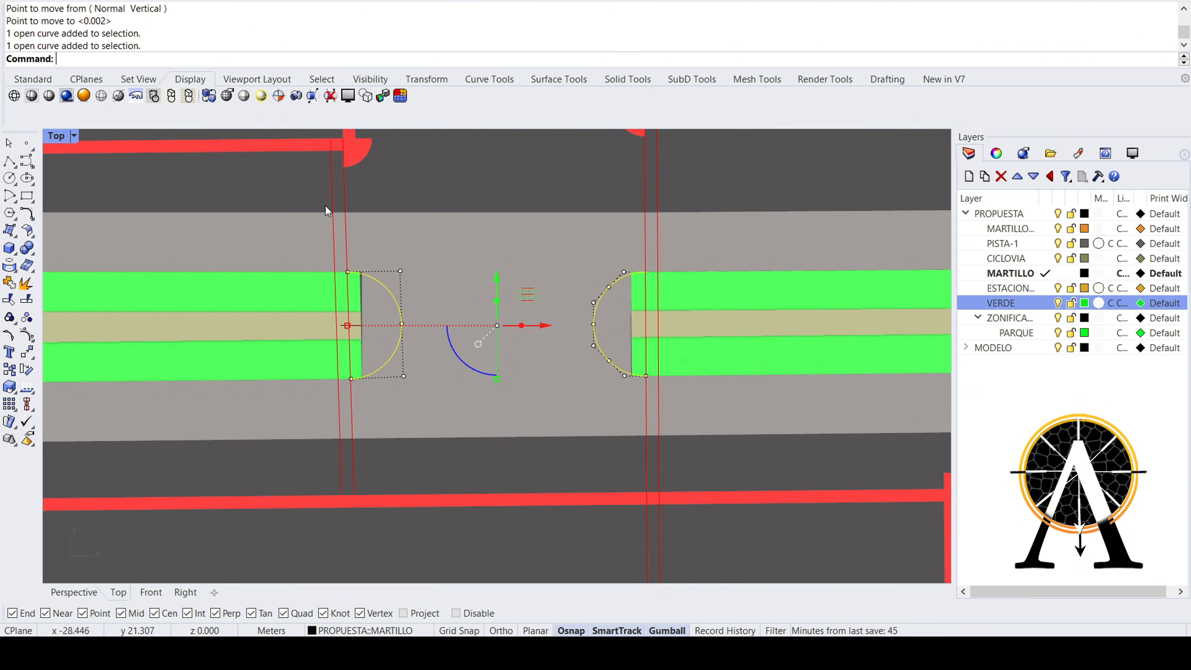
right_click_drag(326, 206, 358, 201)
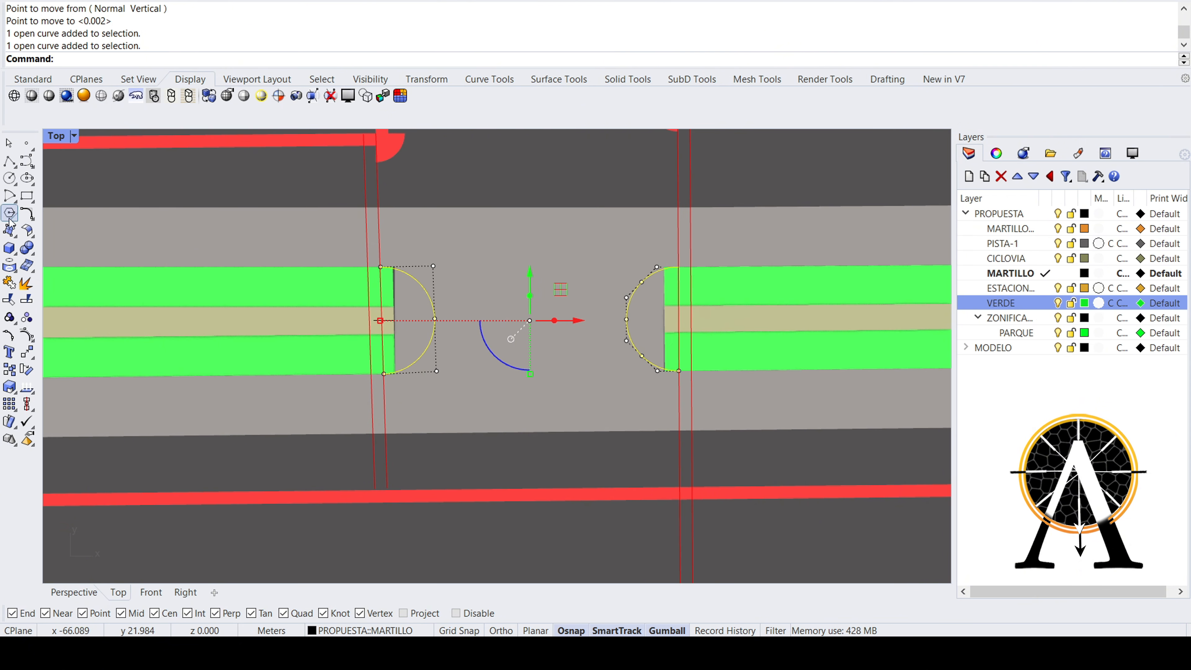
double_click(66, 136)
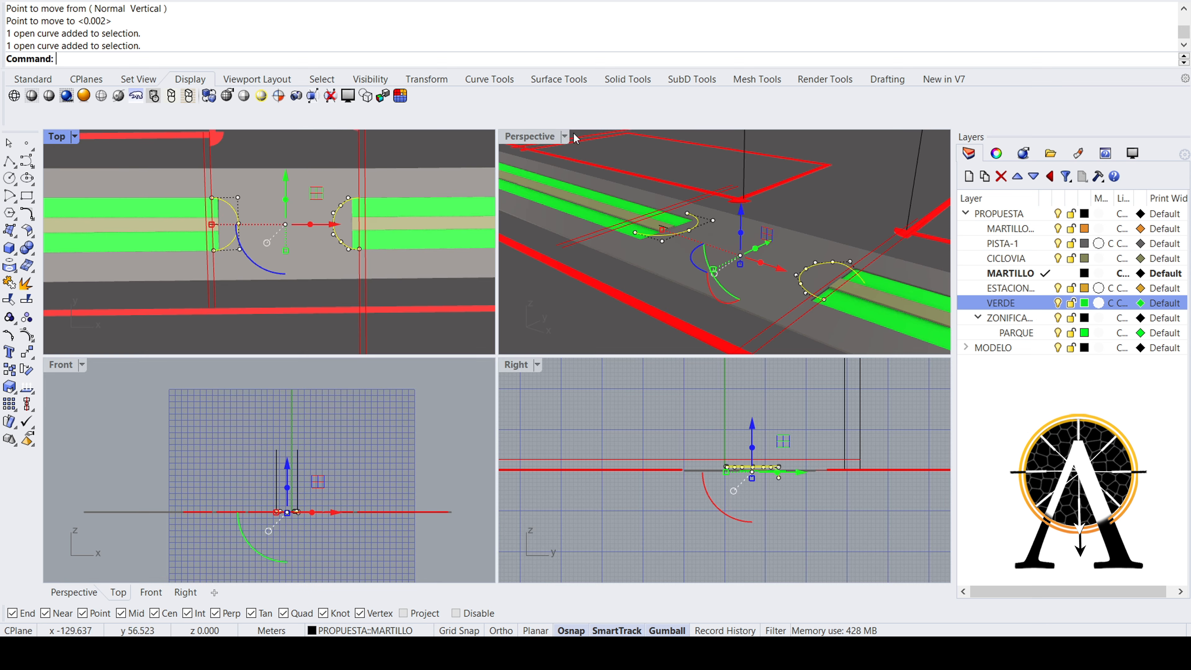
double_click(541, 136)
right_click_drag(548, 305, 622, 326)
scroll(833, 387, "up", 5)
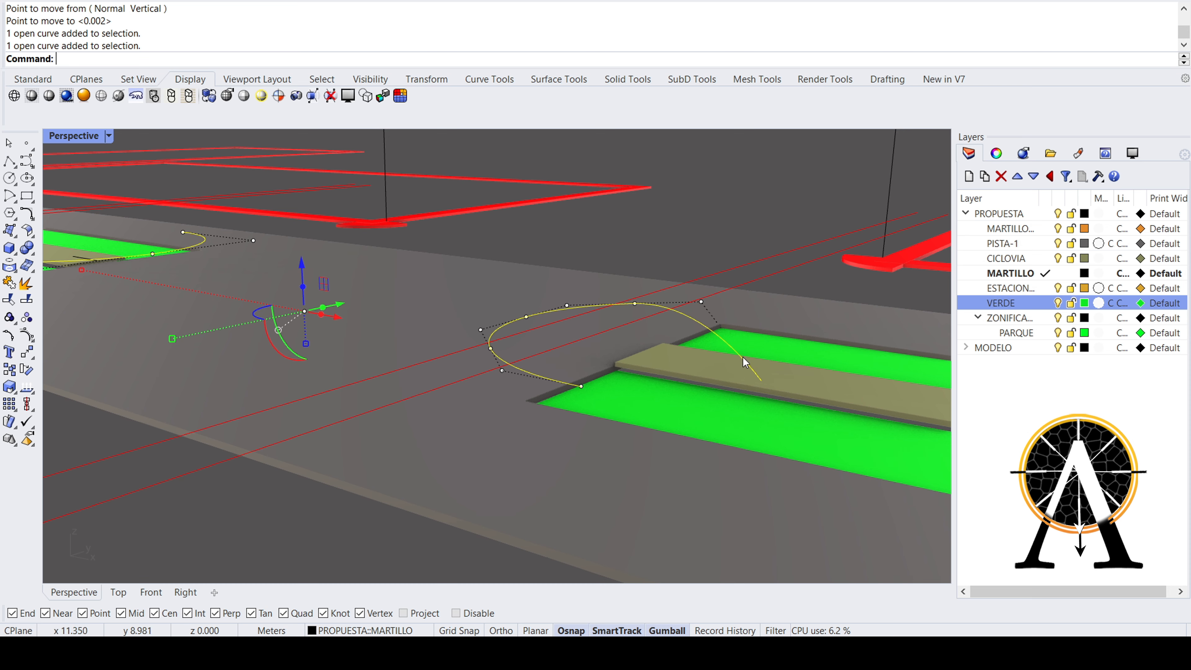
right_click_drag(744, 357, 488, 321)
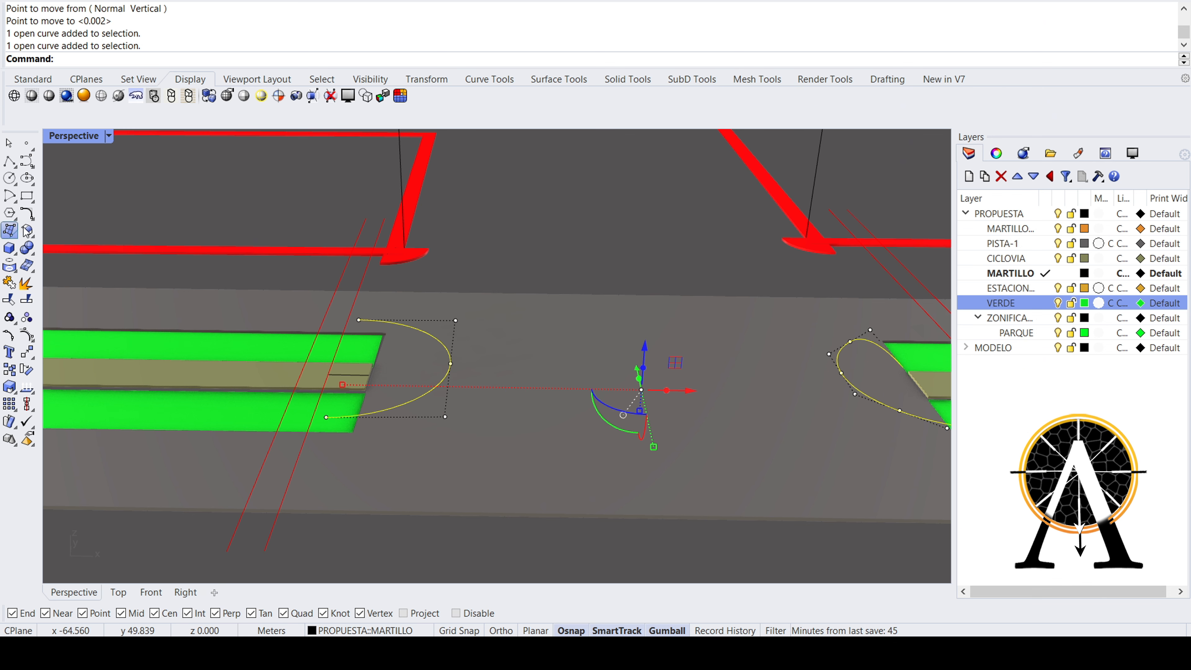
- Try to draw a corner-to-corner plane starting on the northern edge of the western green strip
left_click(27, 293)
scroll(371, 339, "down", 9)
scroll(271, 349, "up", 5)
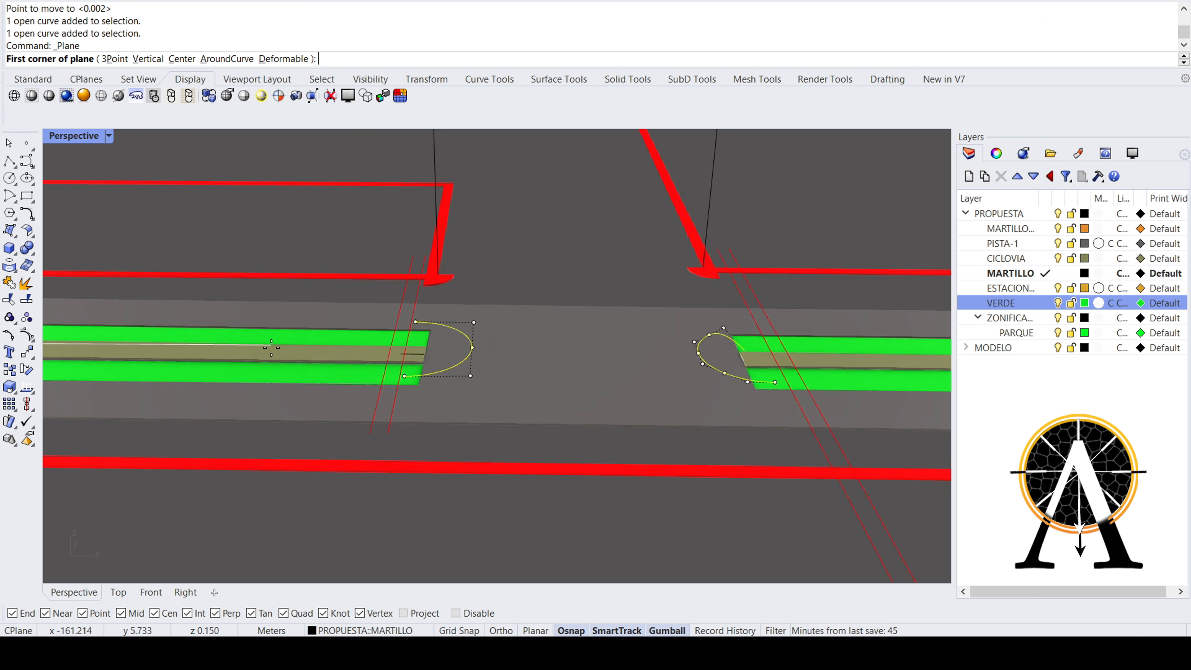
scroll(389, 348, "up", 10)
scroll(428, 312, "up", 8)
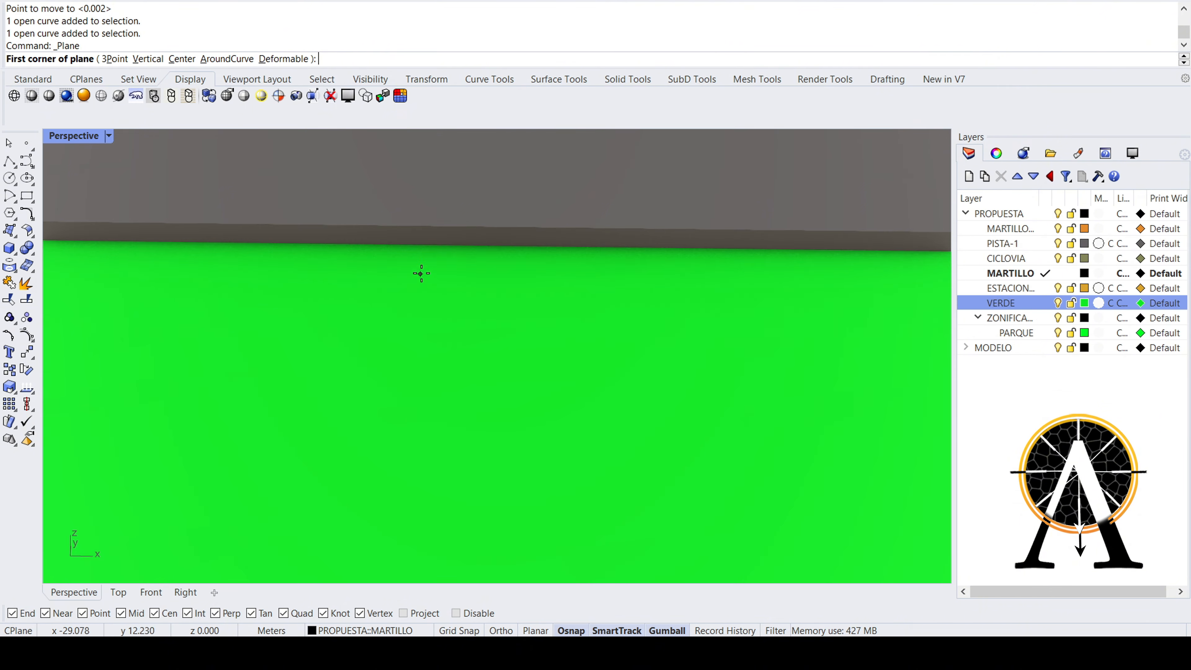
left_click(437, 248)
scroll(286, 217, "down", 5)
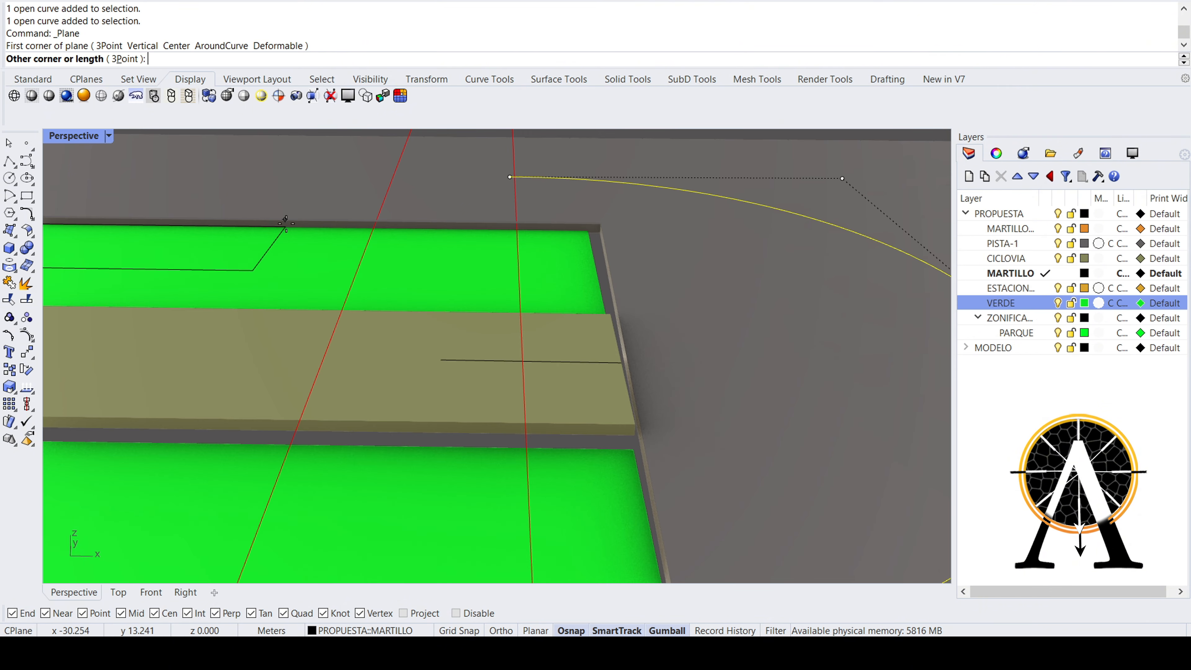
scroll(347, 279, "down", 15)
left_click(387, 291)
- Draw a large rectangular plane from the northeast corner of the western green strip to a point far southeast of the median gap
scroll(386, 291, "up", 13)
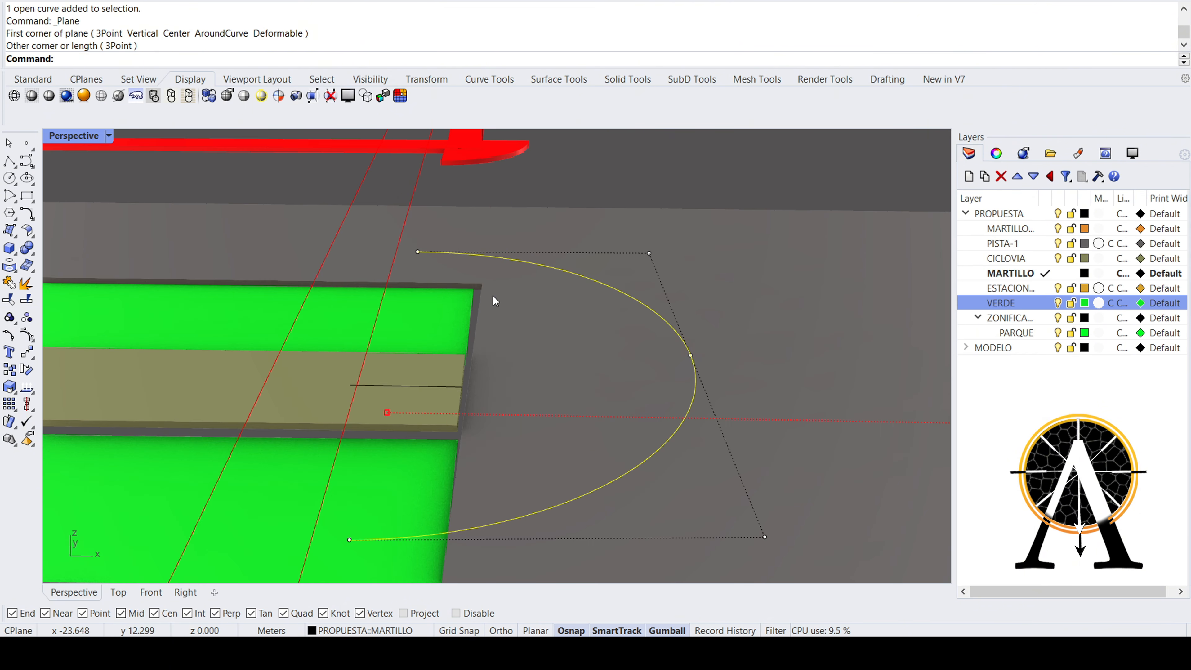
scroll(494, 296, "up", 11)
right_click(420, 280)
left_click(422, 269)
scroll(322, 266, "down", 16)
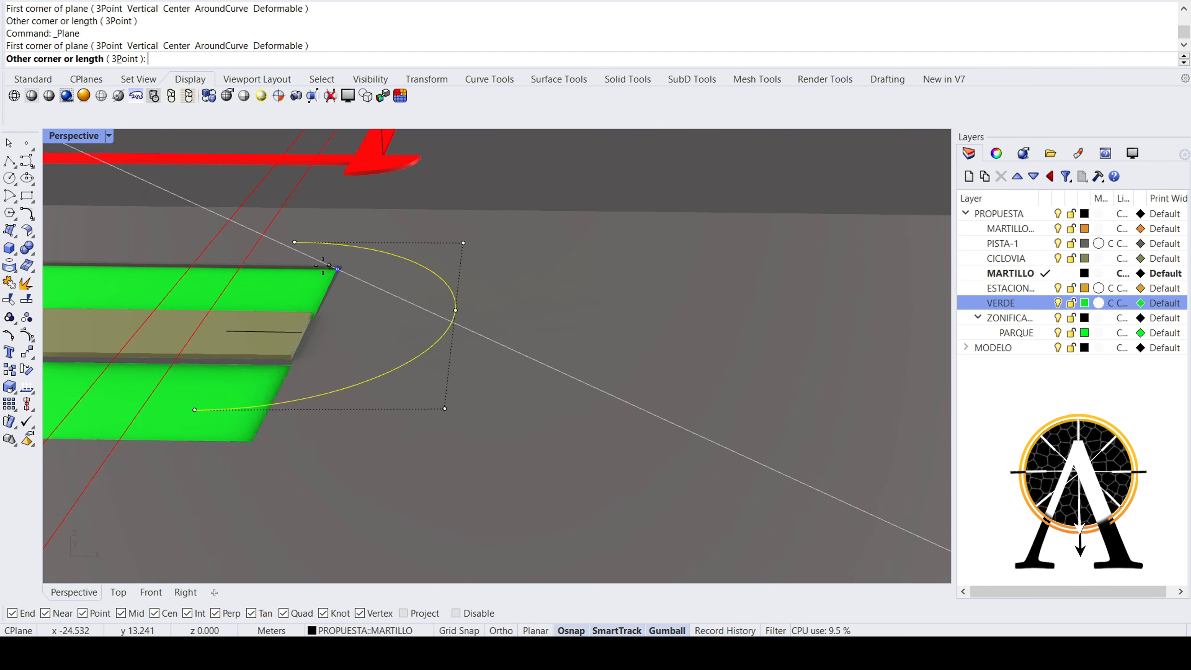
scroll(322, 266, "down", 18)
left_click(585, 450)
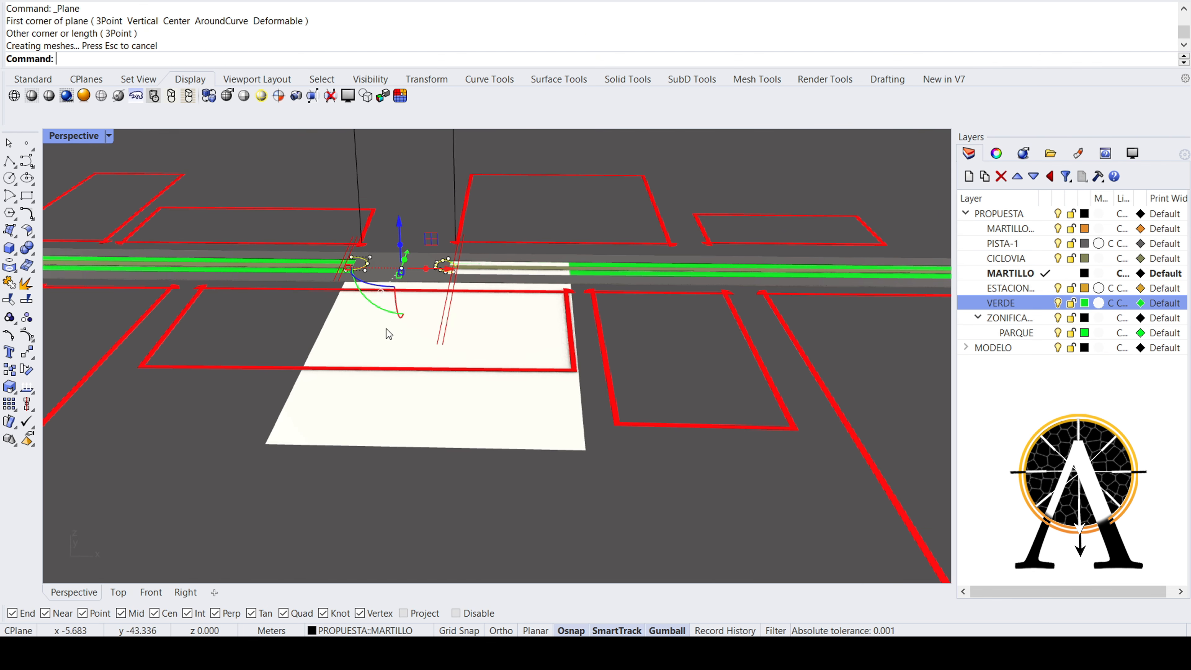
- Move the new plane horizontally northwest so it lies beneath the whole median gap and both end arcs
scroll(387, 334, "up", 3)
left_click(356, 331)
scroll(375, 328, "up", 6)
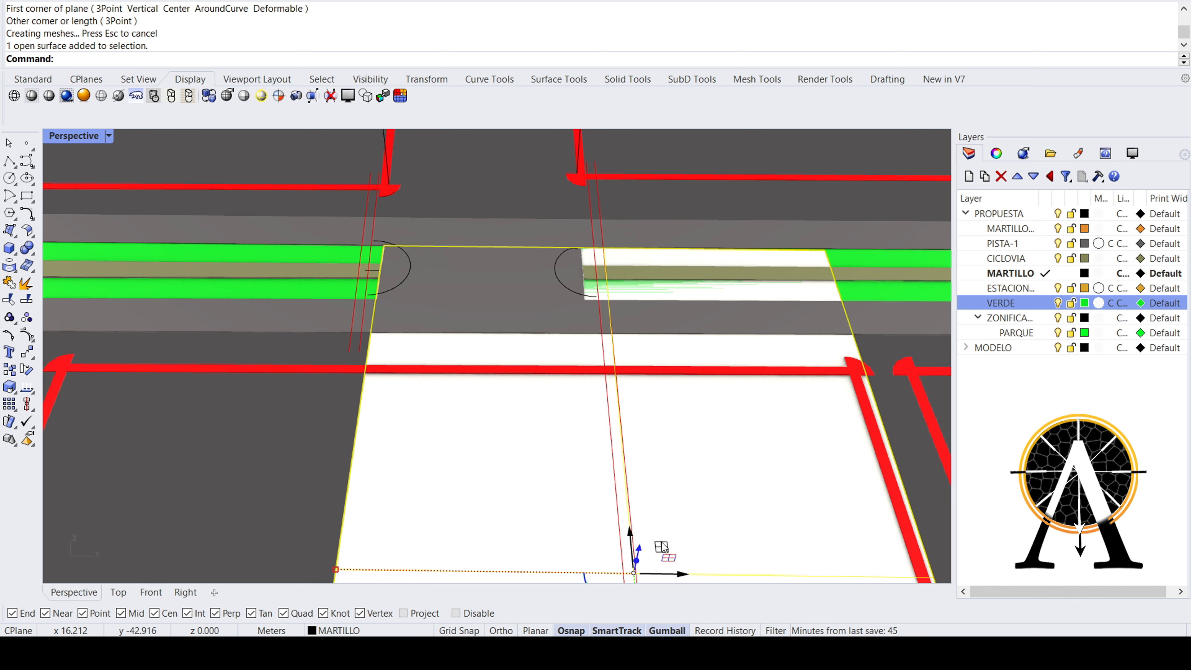
left_click_drag(661, 546, 497, 338)
scroll(548, 271, "up", 5)
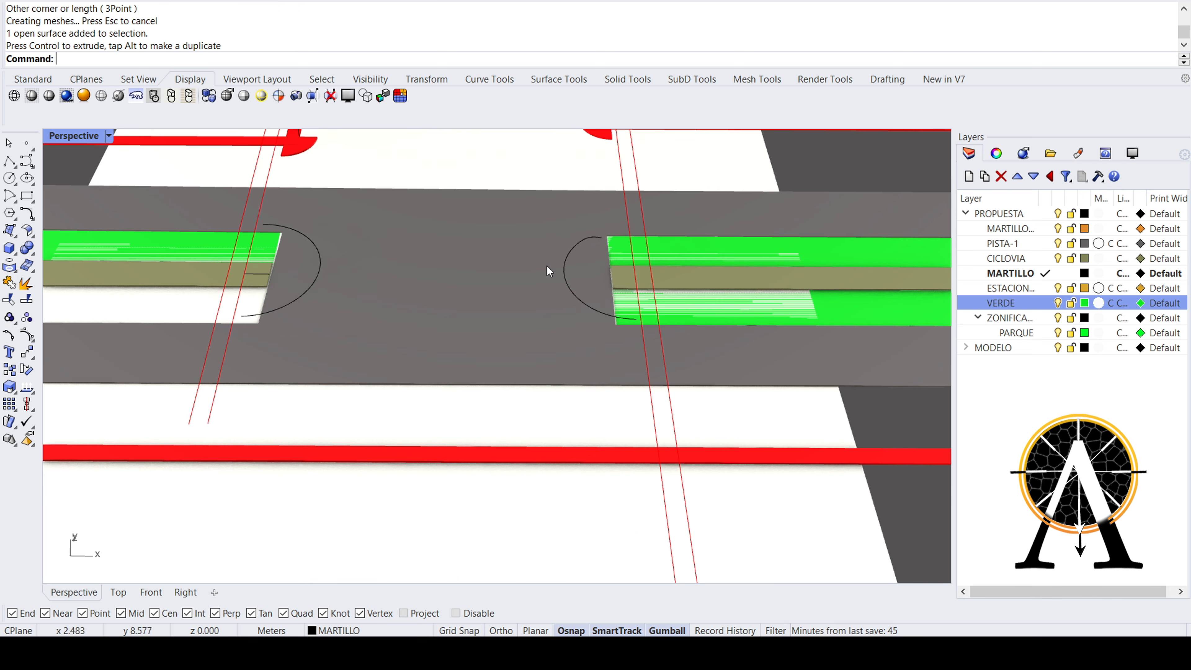
scroll(515, 329, "down", 4)
- Project both median-end arcs onto the large plane along the CPlane Z direction, keeping the input curves
double_click(75, 137)
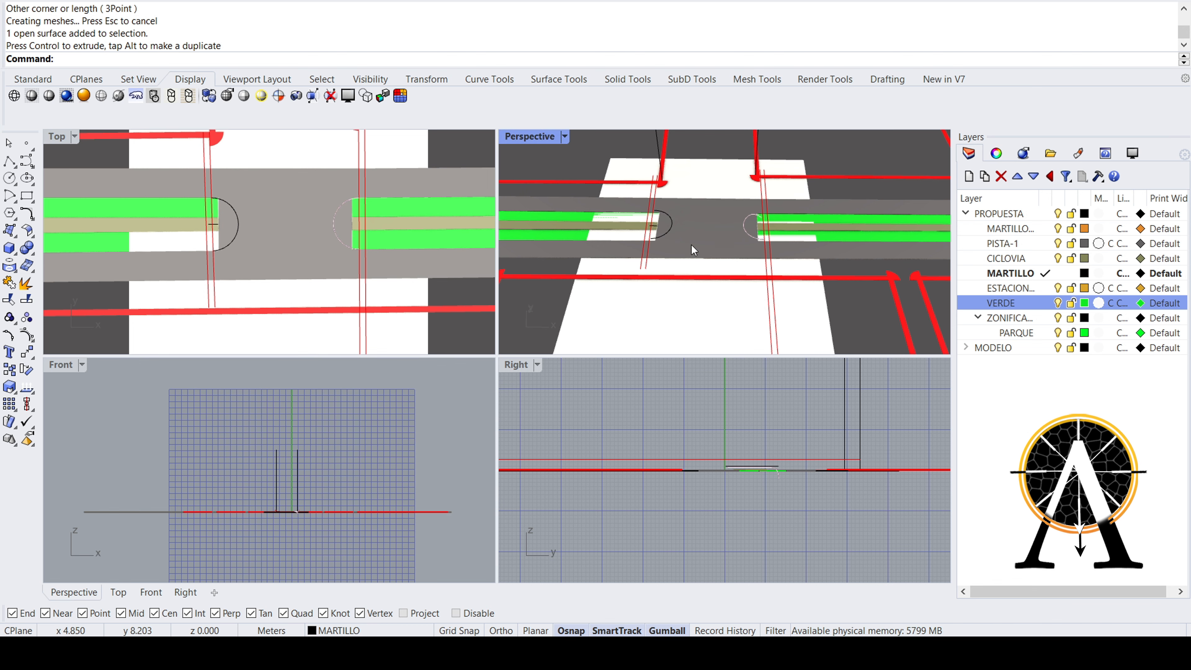
left_click(748, 229)
right_click_drag(748, 229, 668, 199)
double_click(65, 136)
left_click(432, 287)
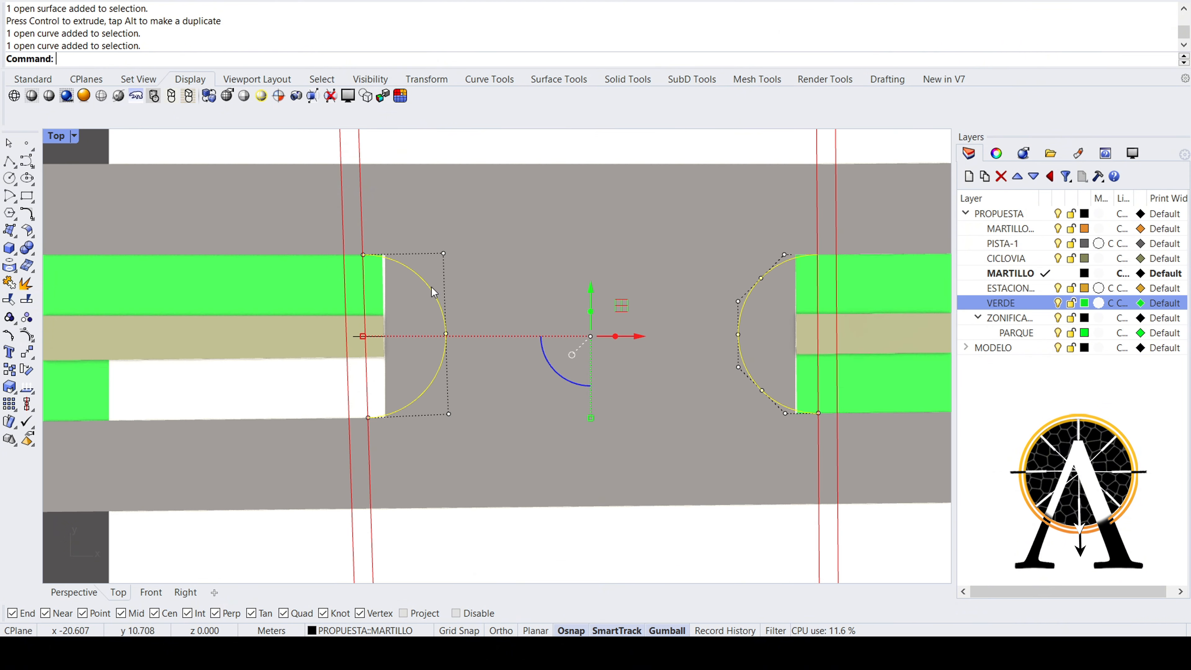
scroll(421, 324, "down", 3)
scroll(420, 331, "up", 2)
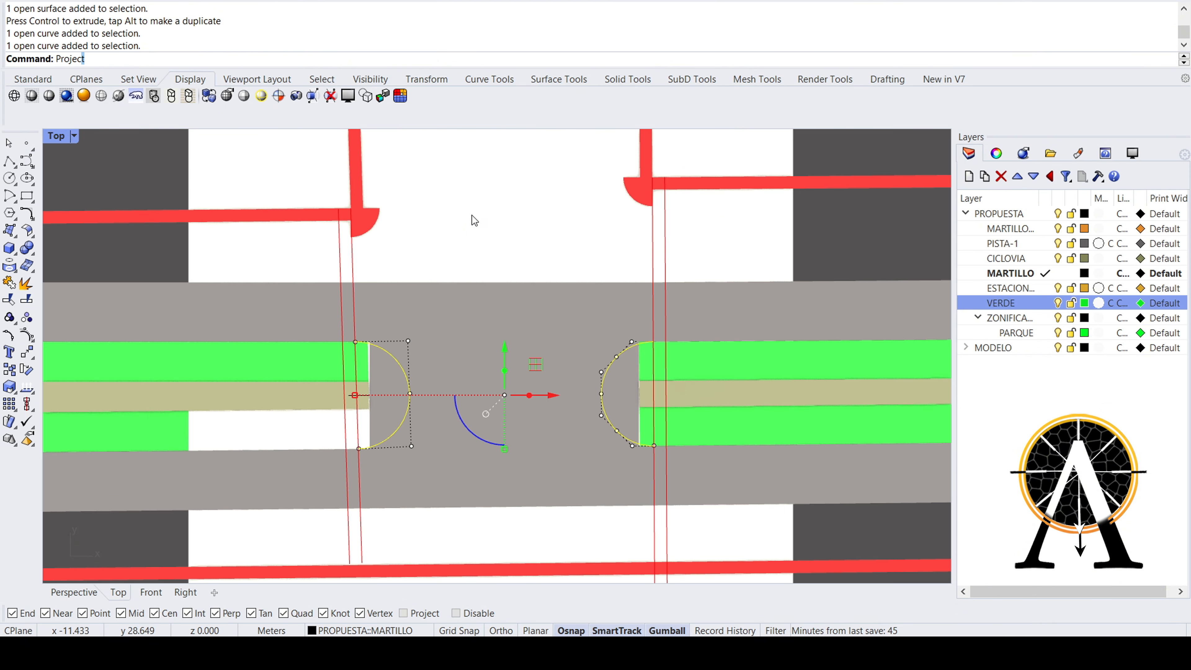
key("Return")
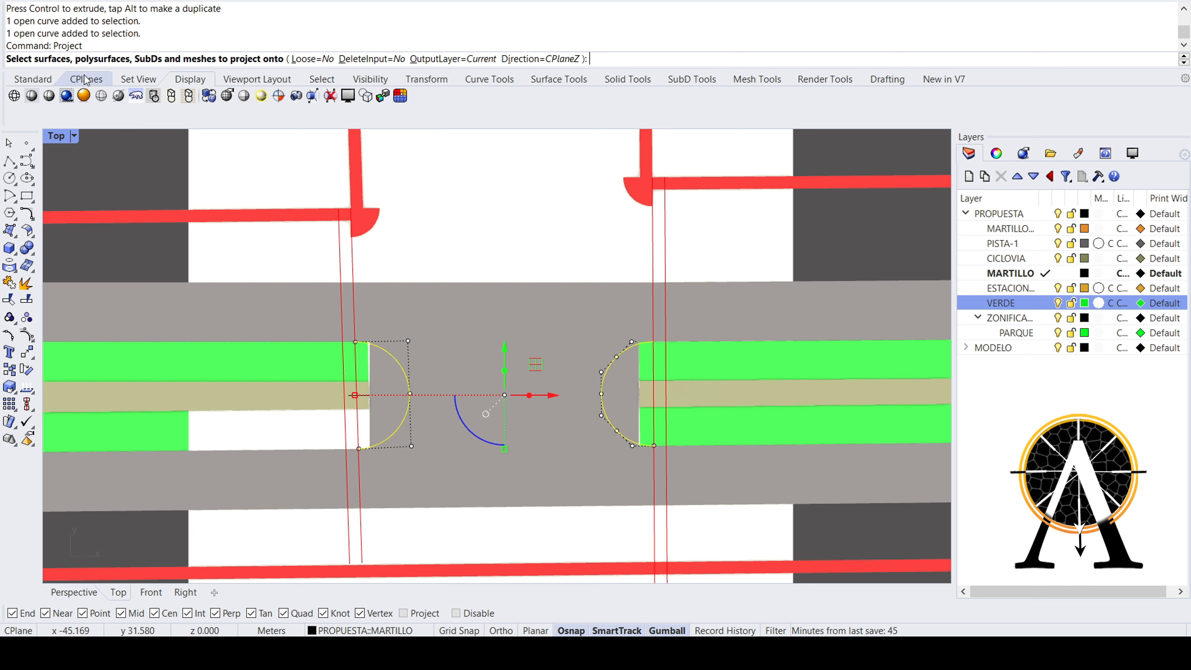
scroll(481, 284, "down", 2)
right_click_drag(477, 268, 537, 307)
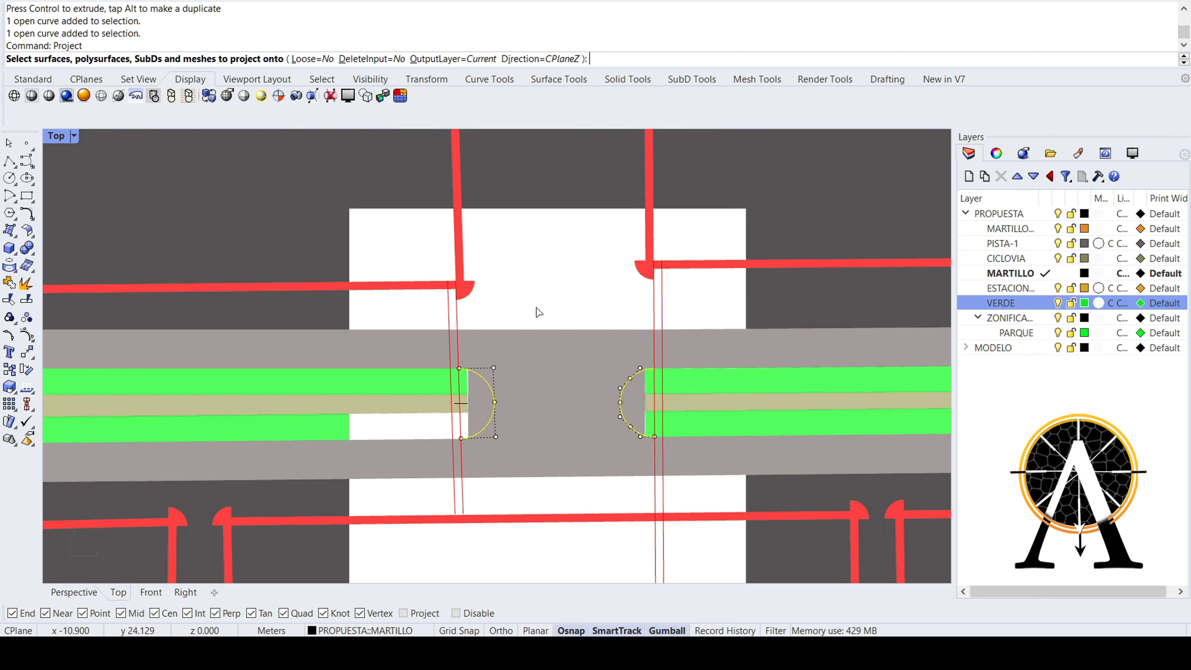
scroll(601, 329, "up", 4)
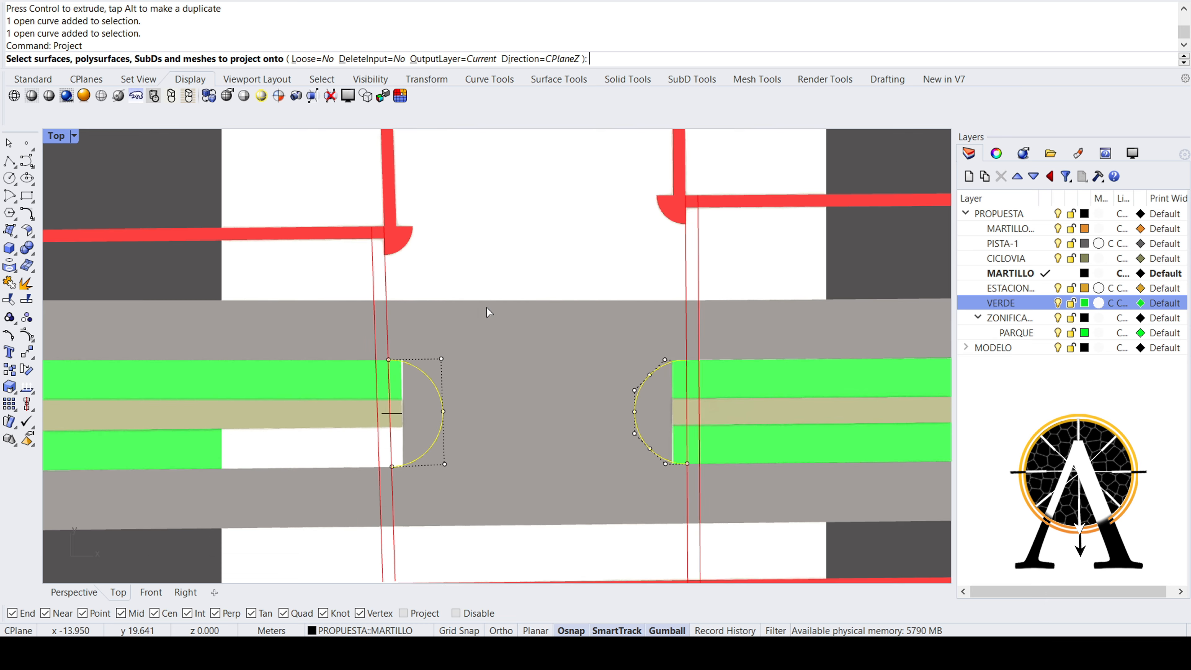
scroll(530, 296, "down", 4)
left_click(546, 275)
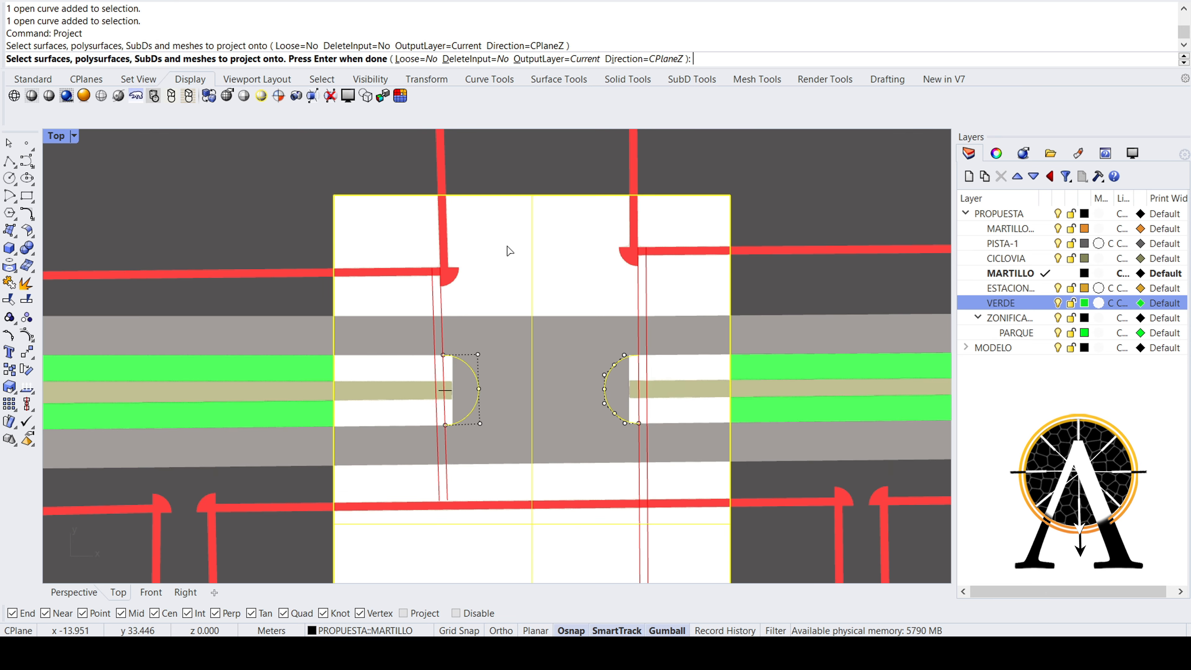
key("Return")
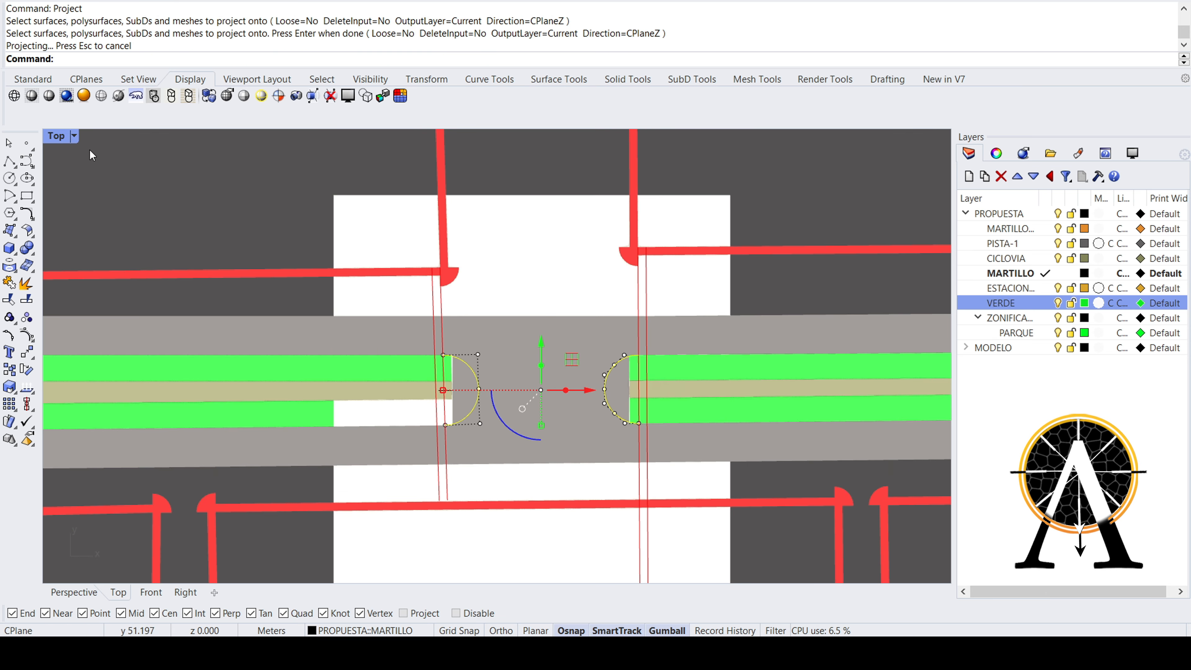
- Group the two projected arcs at the median ends
double_click(56, 136)
double_click(527, 138)
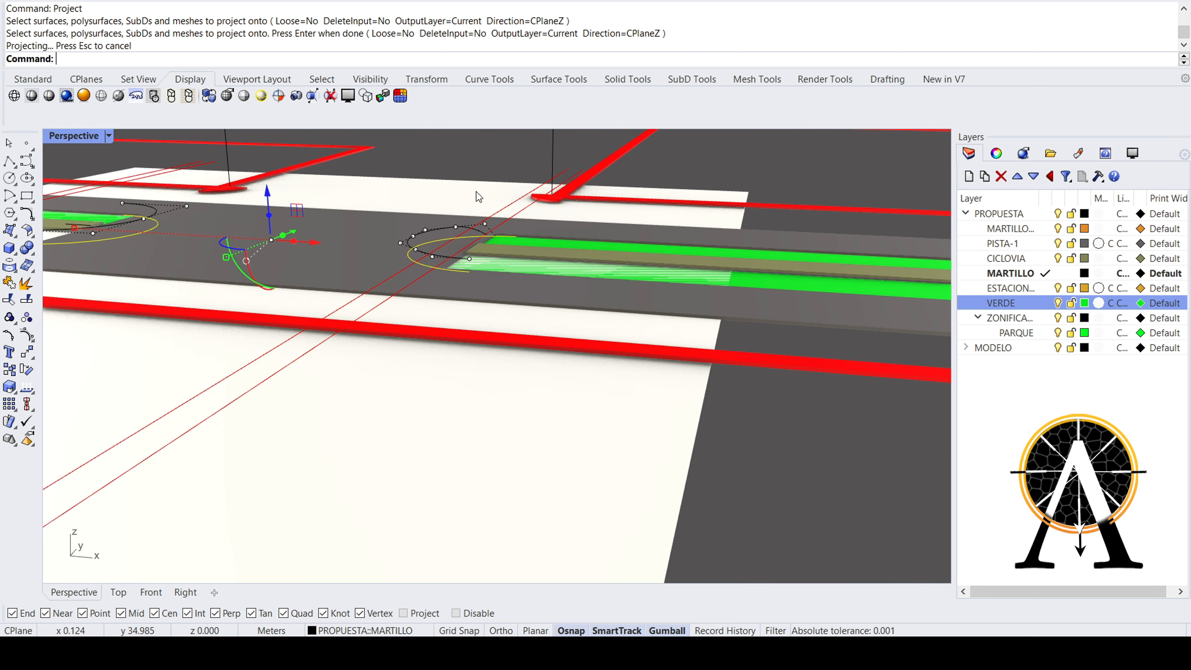
right_click_drag(476, 192, 488, 186)
type("Group")
key("Return")
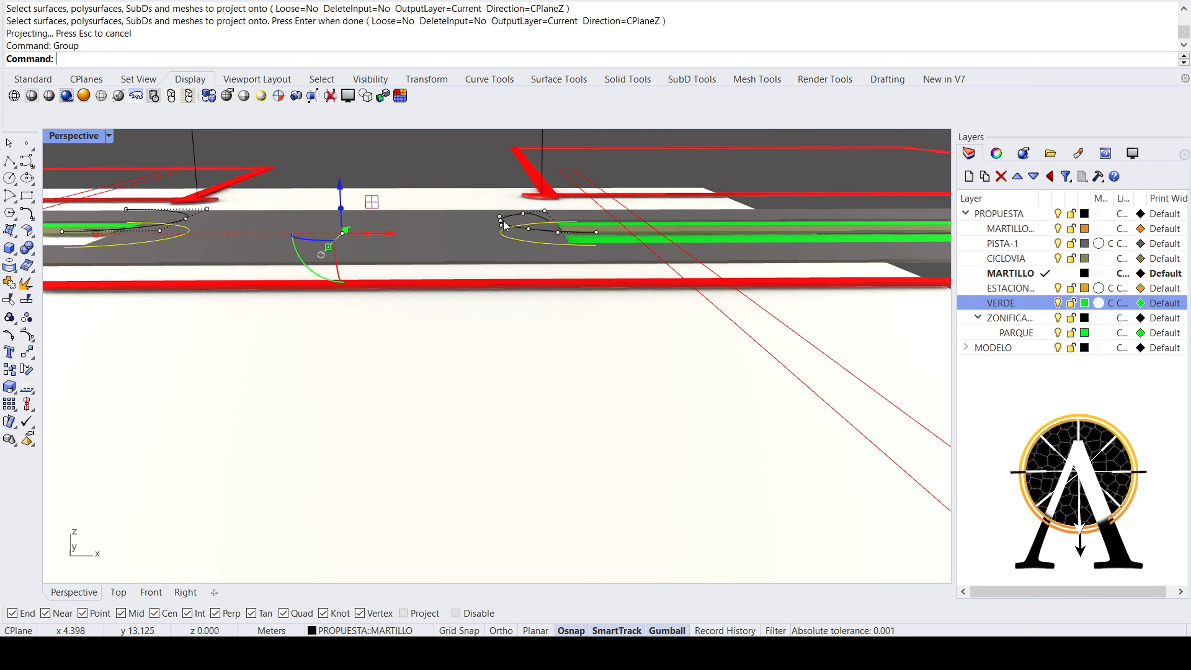
- Delete the two original raised arcs above the projected ones
left_click(510, 213)
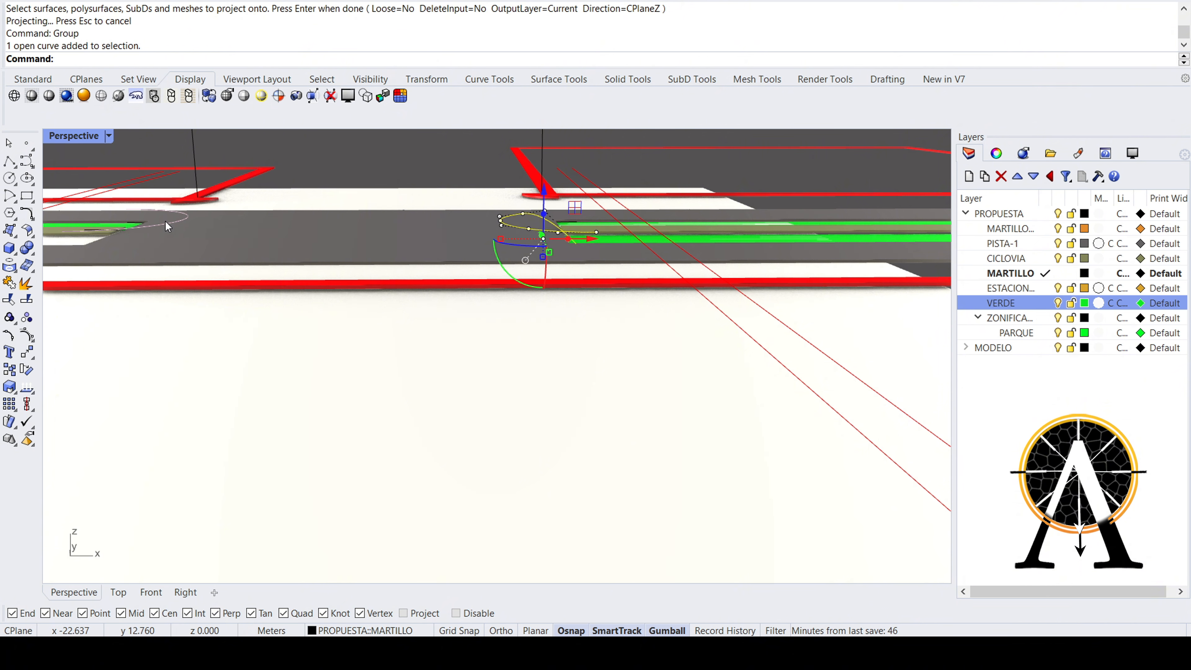
left_click(328, 247, "shift")
right_click_drag(459, 257, 425, 301)
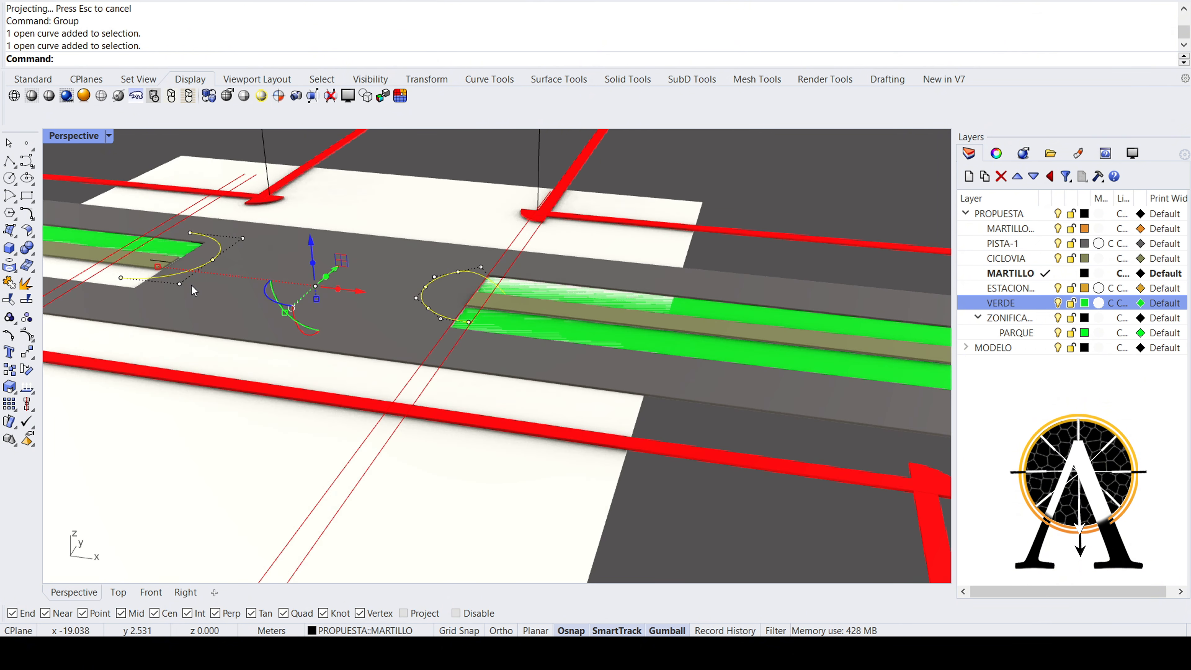
right_click_drag(192, 285, 251, 283)
key("Delete")
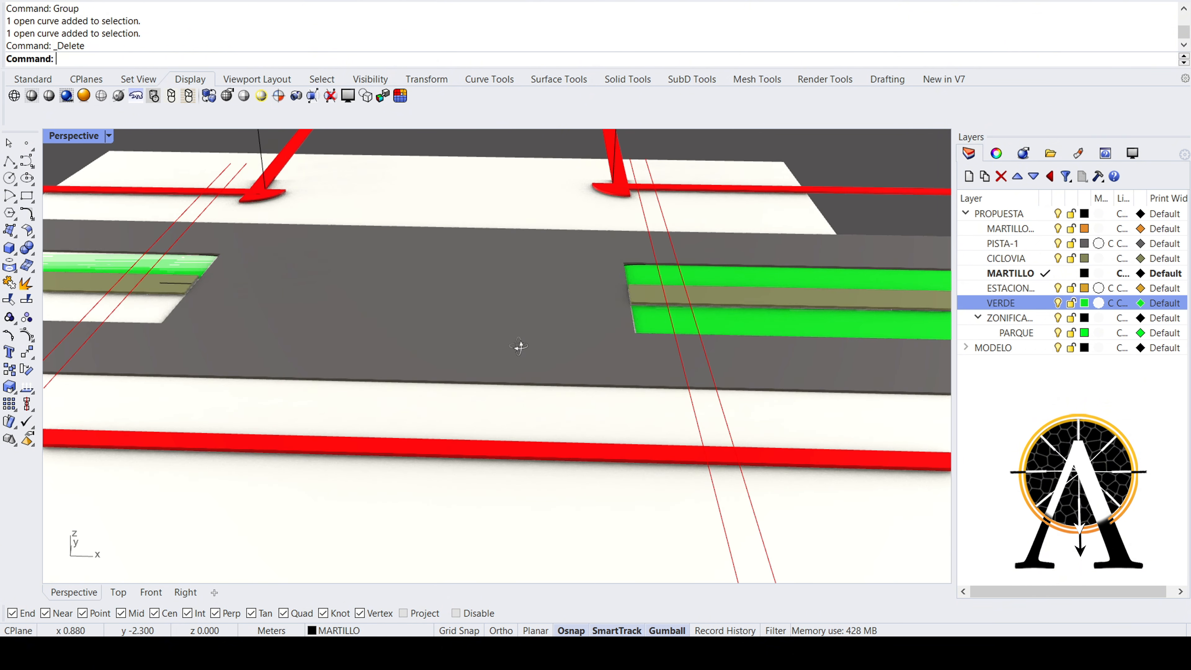
- Delete the large white helper plane beneath the median gap
right_click_drag(518, 346, 464, 354)
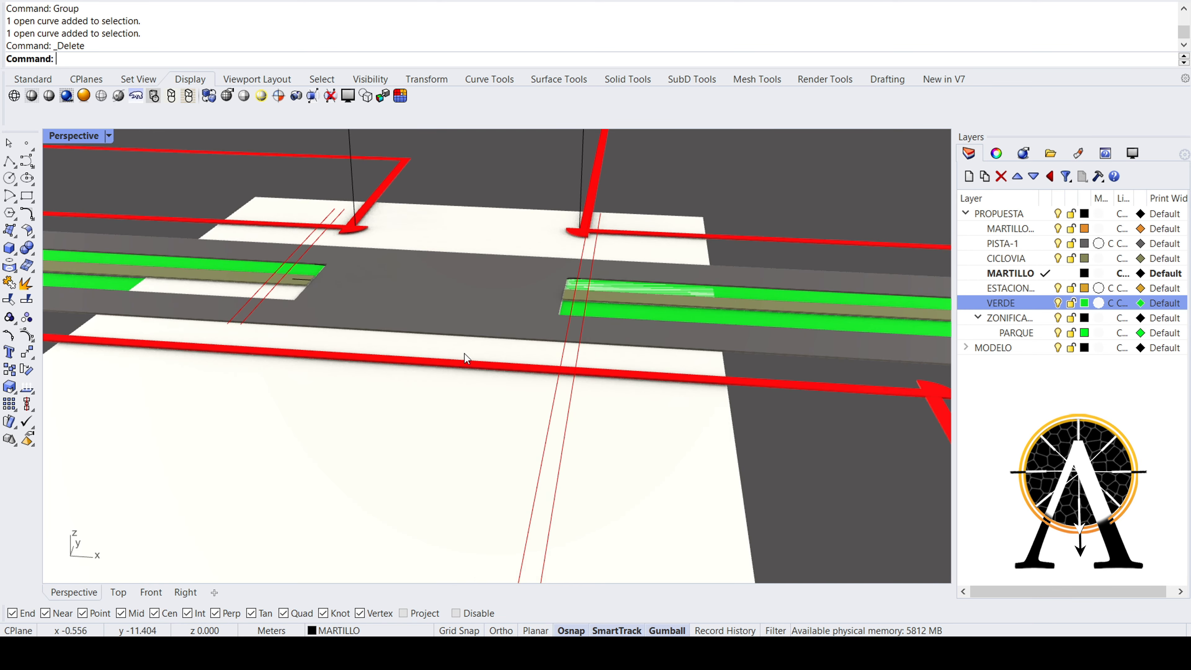
left_click(446, 460)
key("Delete")
scroll(409, 438, "up", 8)
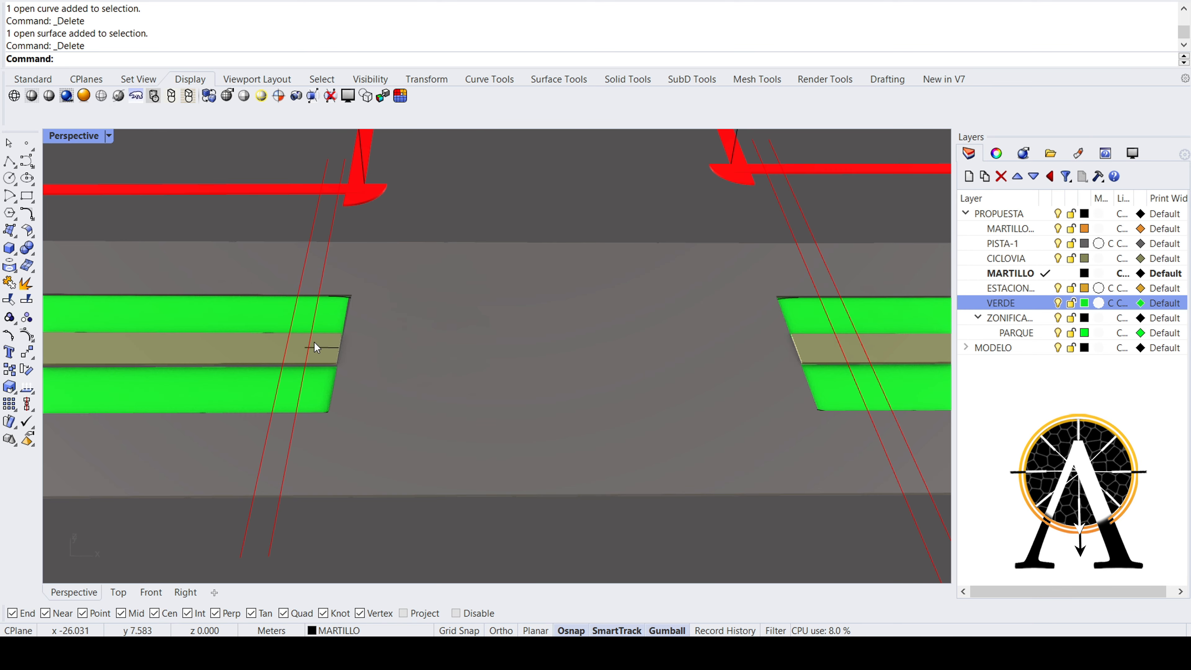
right_click_drag(341, 310, 358, 272)
right_click_drag(355, 443, 316, 295)
right_click_drag(339, 390, 369, 198)
scroll(369, 198, "up", 4)
left_click(371, 197)
left_click(370, 202)
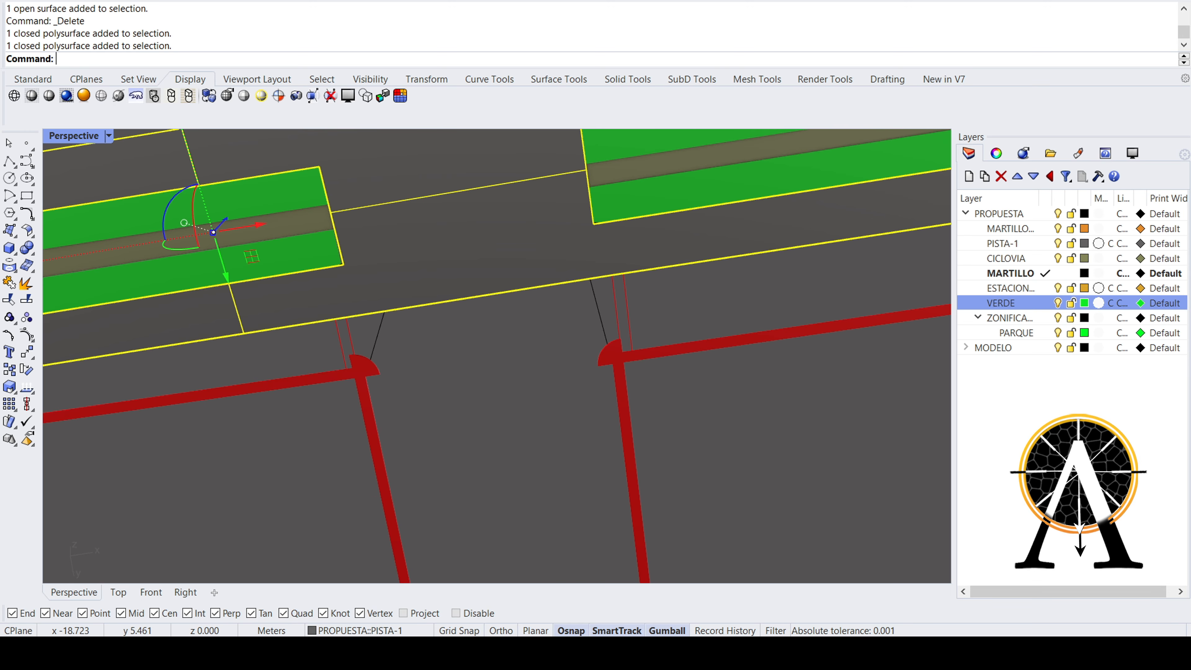
key("Escape")
- Select the grouped projected arcs together with the two western green strips and the bike lane between them
right_click_drag(425, 228, 552, 245)
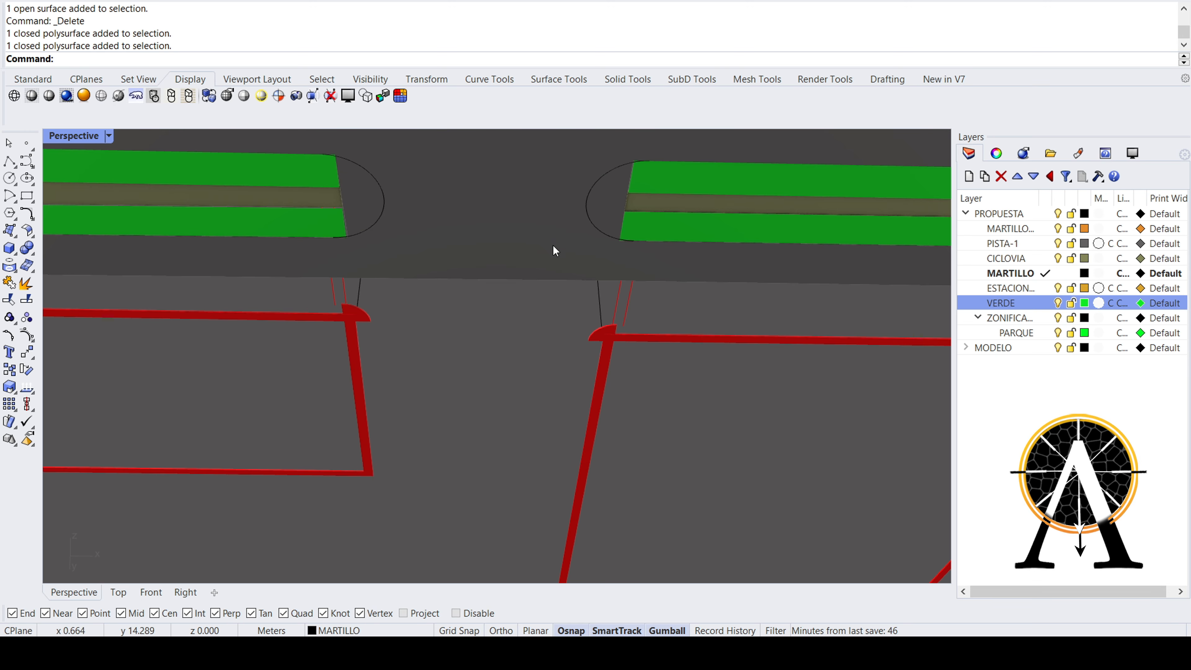
left_click_drag(301, 143, 652, 268)
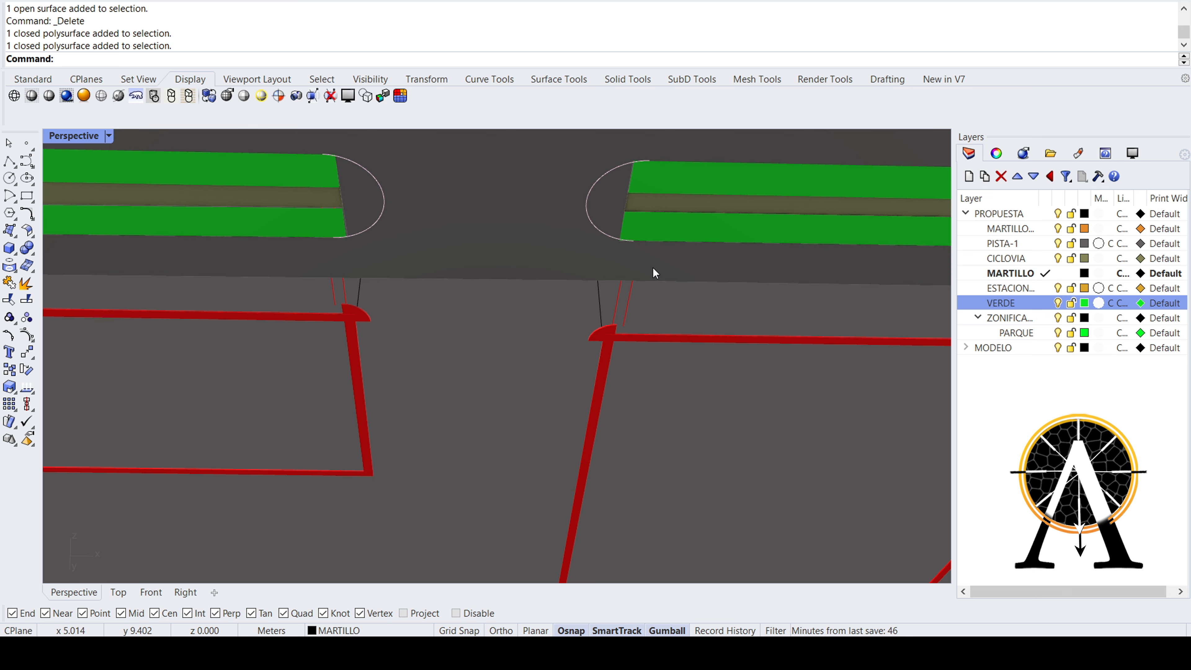
right_click_drag(651, 268, 321, 456)
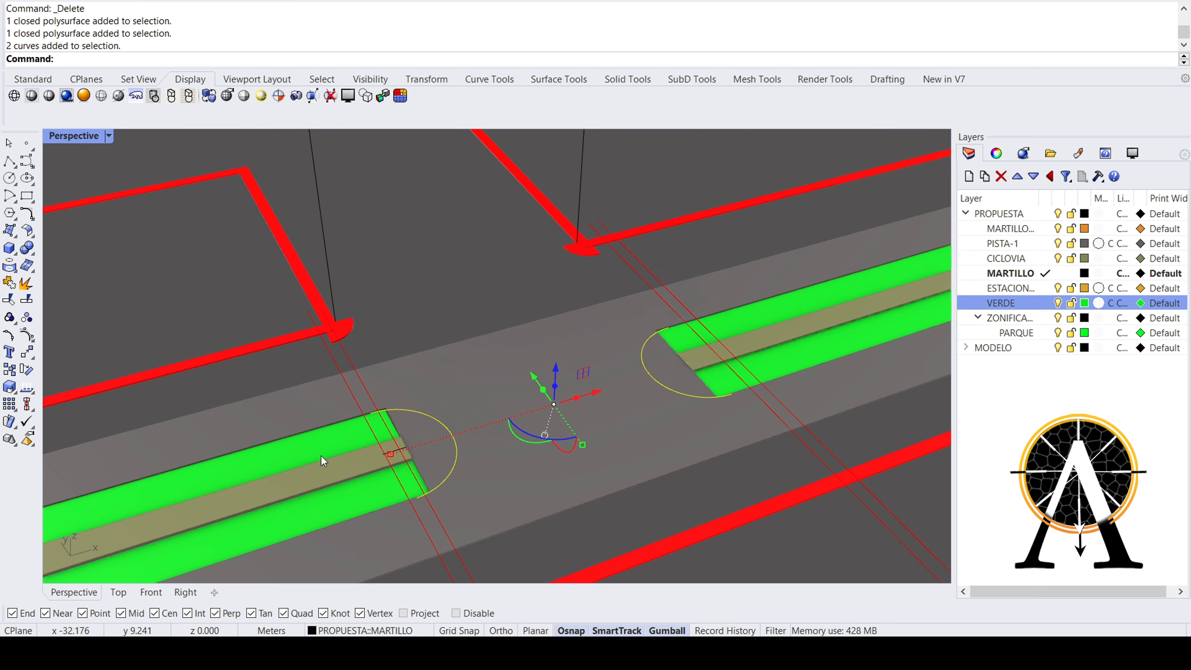
scroll(321, 456, "up", 4)
left_click(363, 422, "shift")
left_click(384, 460, "shift")
left_click(391, 513, "shift")
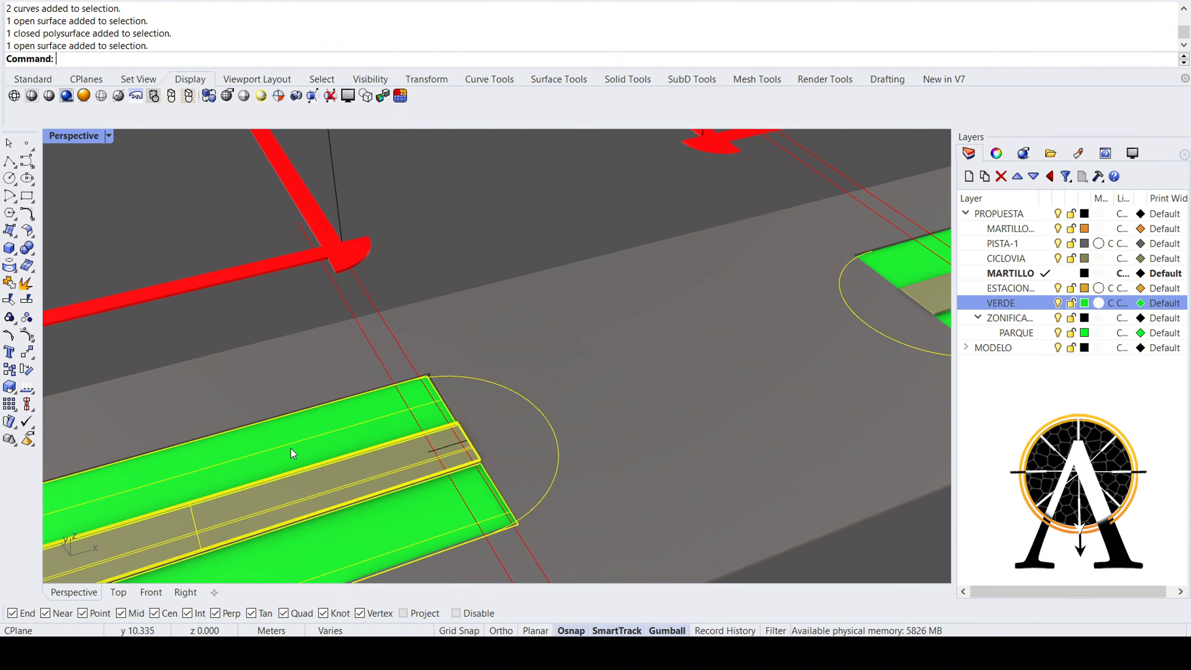
- Add the opposite median's two green strips and its central cycleway slab to the current selection
scroll(287, 448, "down", 6)
scroll(656, 349, "up", 3)
left_click(690, 324, "shift")
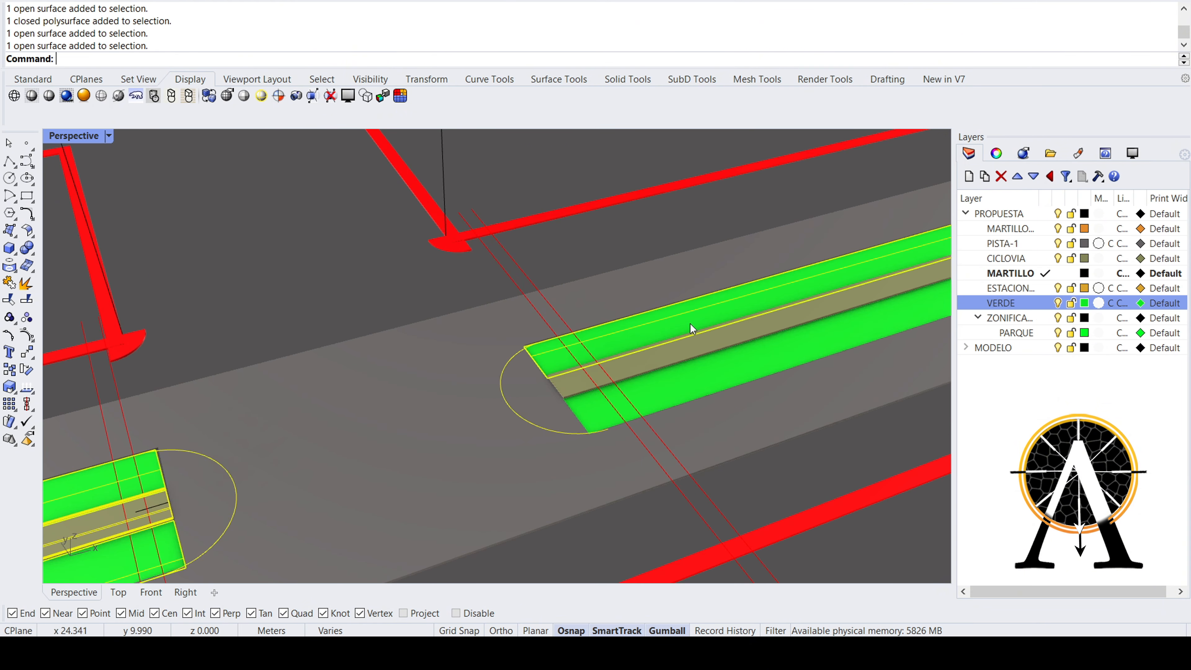
left_click(702, 348, "shift")
left_click(686, 373, "shift")
scroll(521, 358, "down", 2)
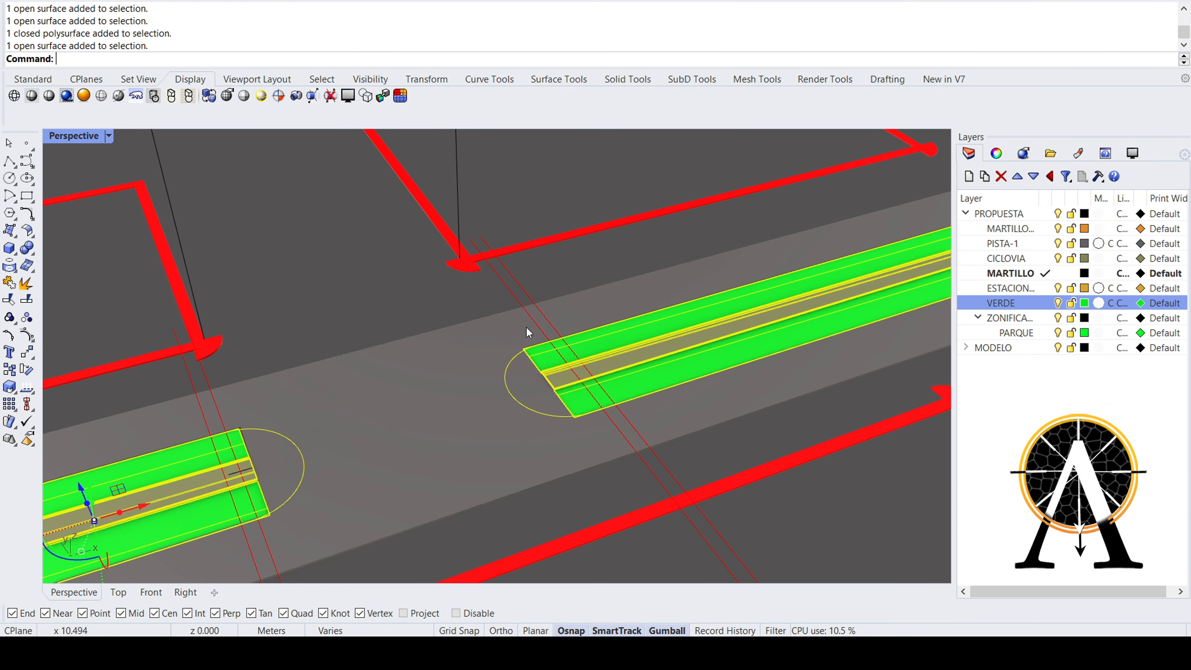
- Add both pairs of red crossing lines to the selection, isolate the selected objects and clear the selection
scroll(537, 272, "up", 2)
left_click_drag(540, 267, 494, 284, "shift")
scroll(494, 284, "down", 2)
scroll(195, 382, "up", 4)
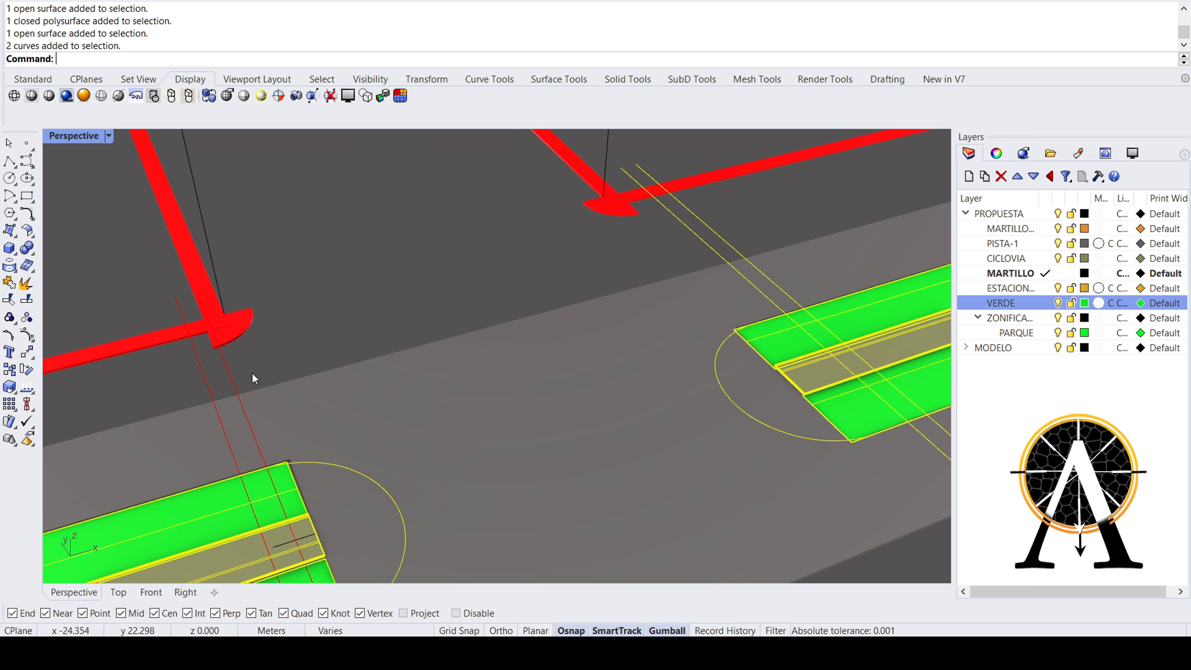
left_click_drag(252, 372, 176, 384, "shift")
scroll(449, 322, "down", 4)
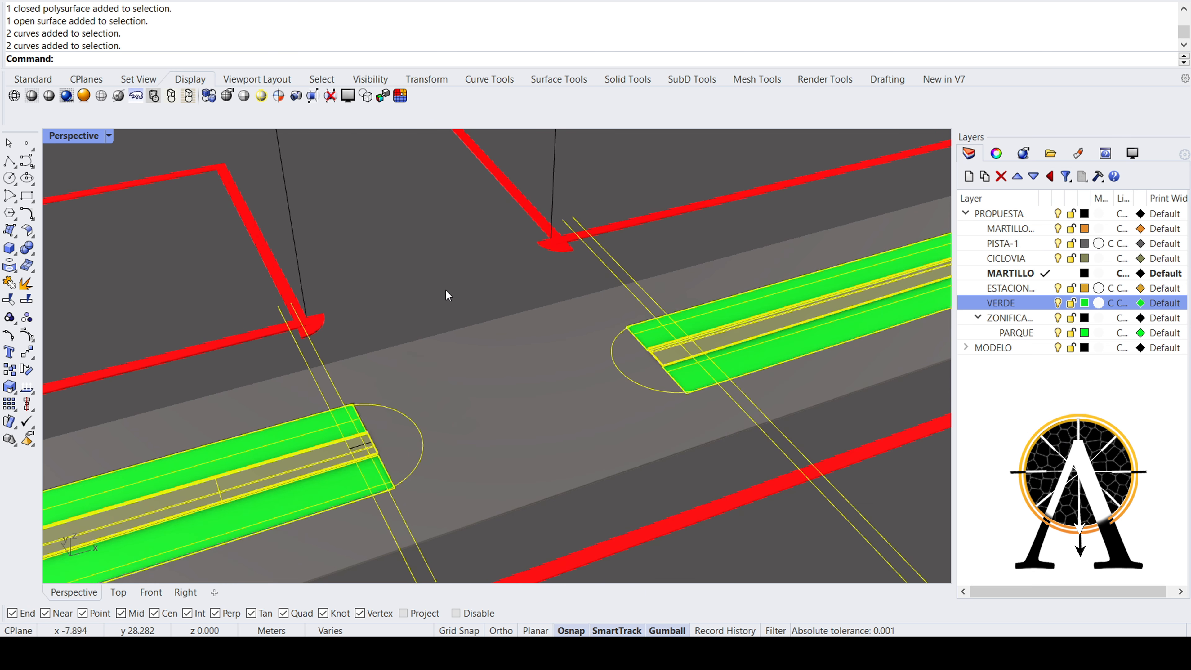
type("solate")
key("Return")
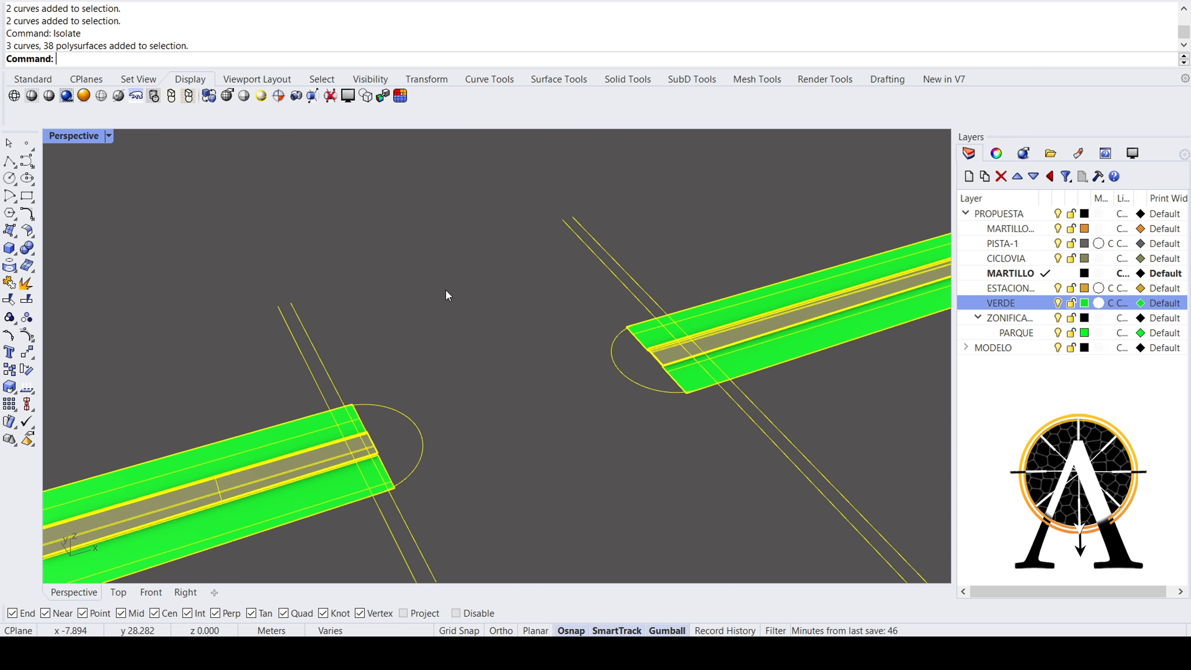
key("Escape")
- Examine the facing ends of the two isolated medians, including the cycleway slab's end face and the surrounding green surfaces
right_click_drag(446, 294, 415, 357)
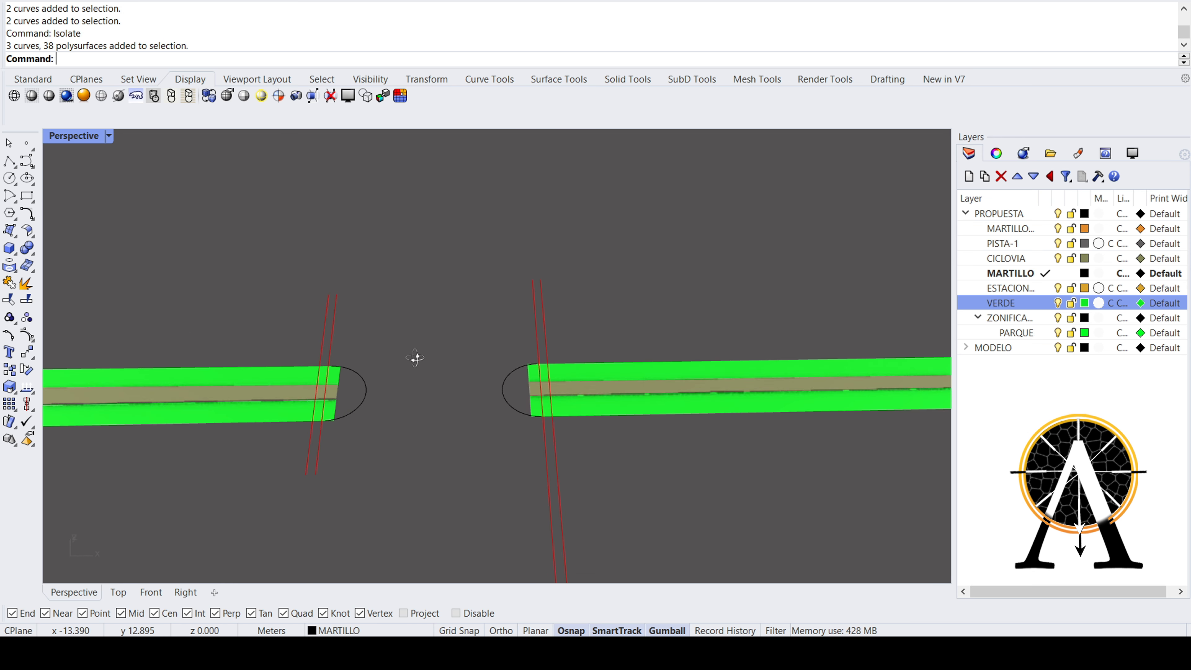
scroll(318, 391, "up", 2)
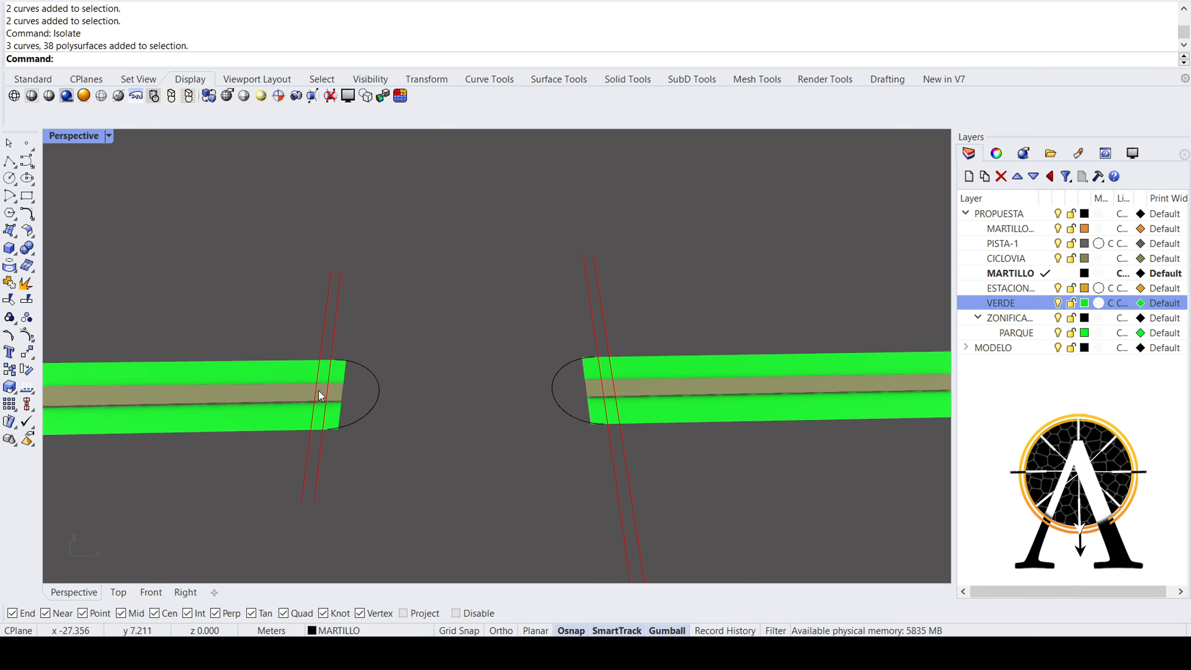
right_click_drag(320, 395, 288, 409)
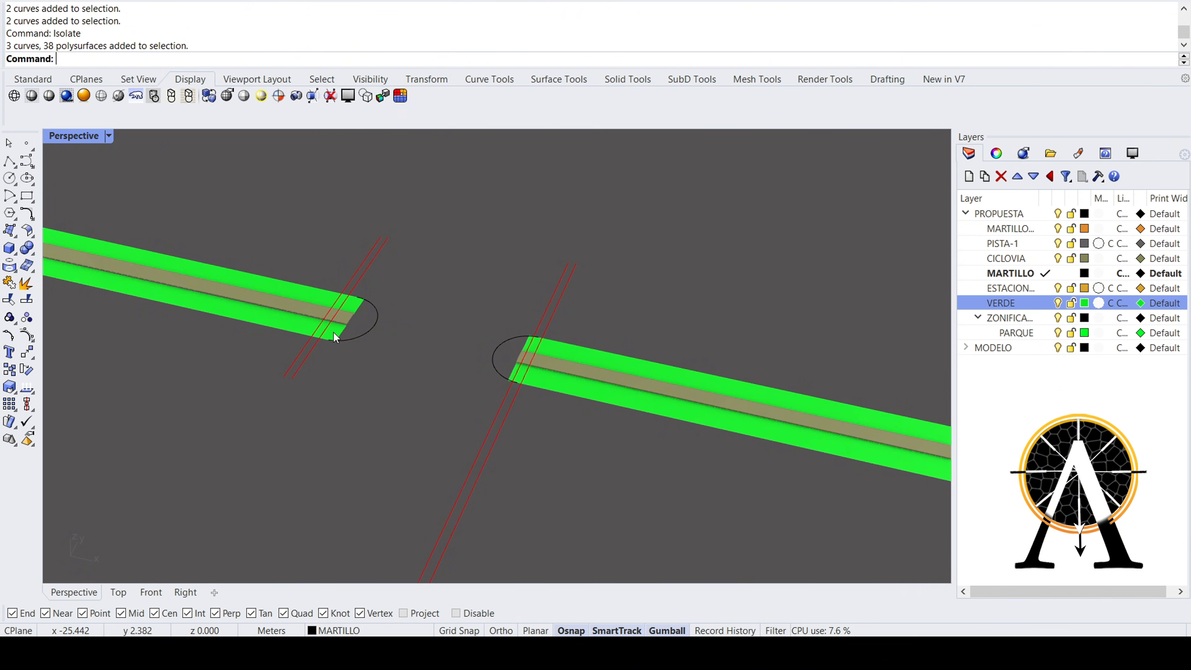
right_click_drag(335, 336, 341, 281)
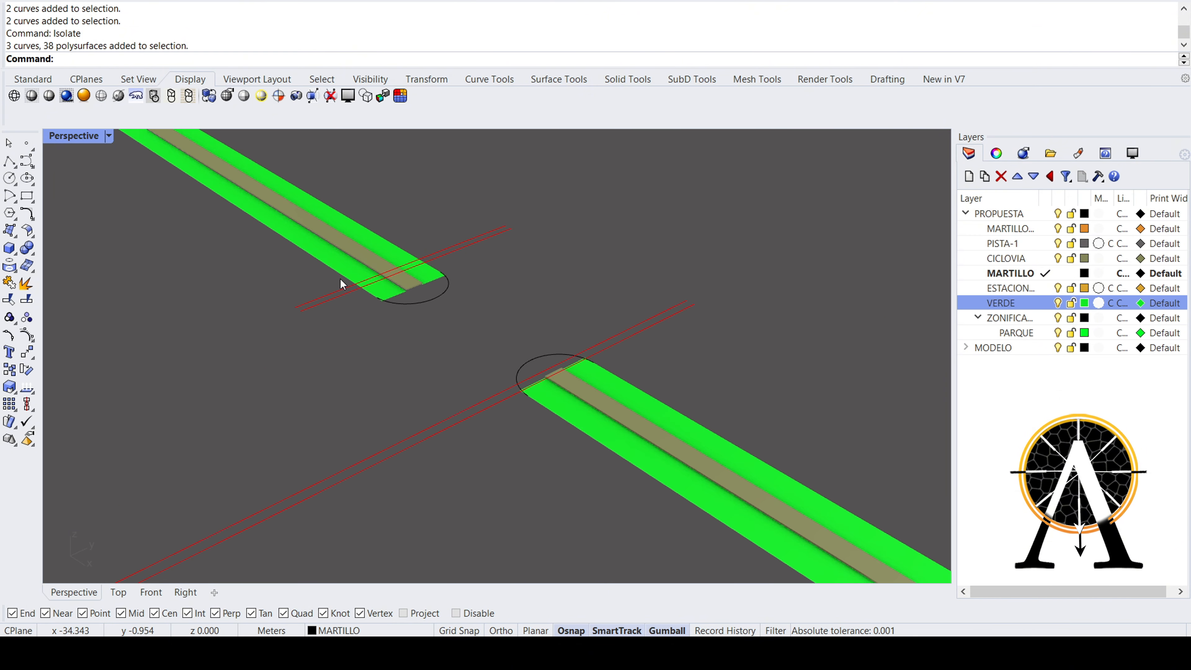
right_click_drag(430, 317, 486, 320)
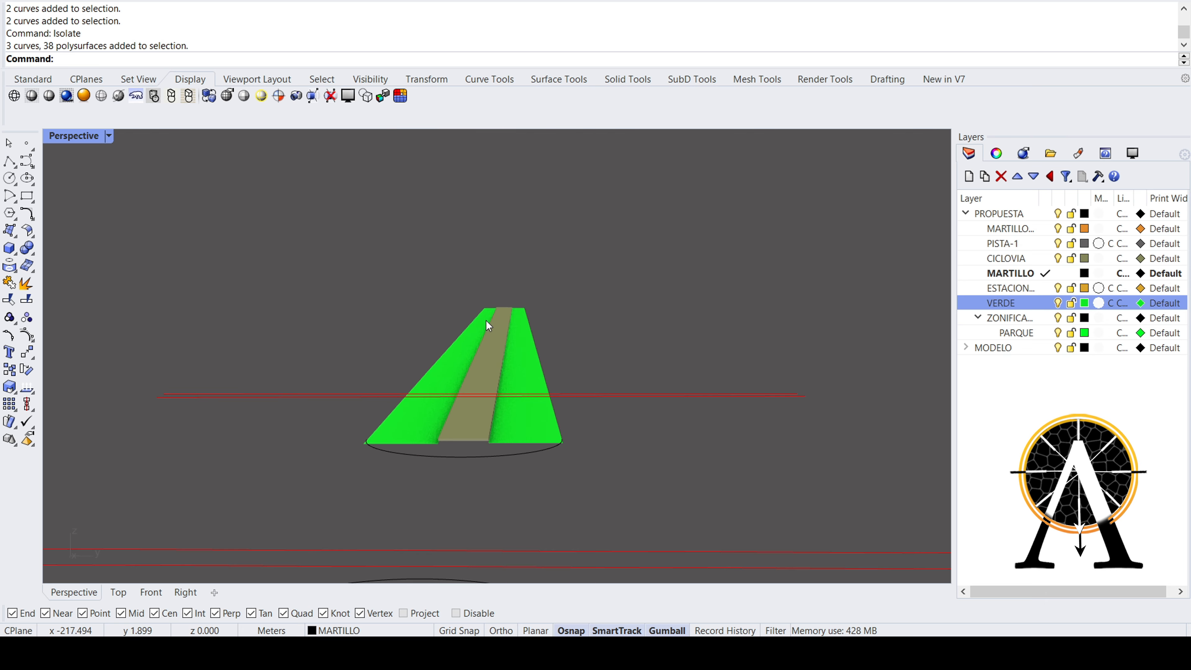
left_click(441, 365)
right_click_drag(478, 387, 353, 388)
key("Escape")
scroll(384, 359, "down", 6)
right_click_drag(341, 387, 324, 385)
scroll(449, 338, "up", 6)
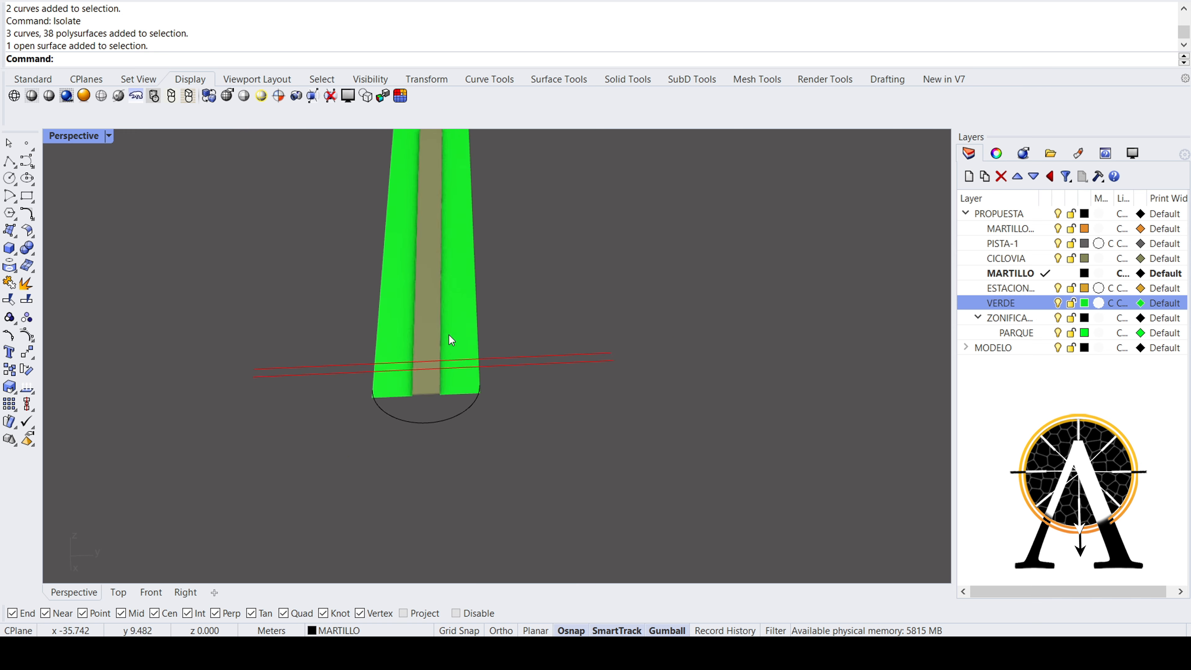
scroll(400, 390, "up", 6)
right_click_drag(399, 390, 410, 483)
scroll(411, 483, "up", 10)
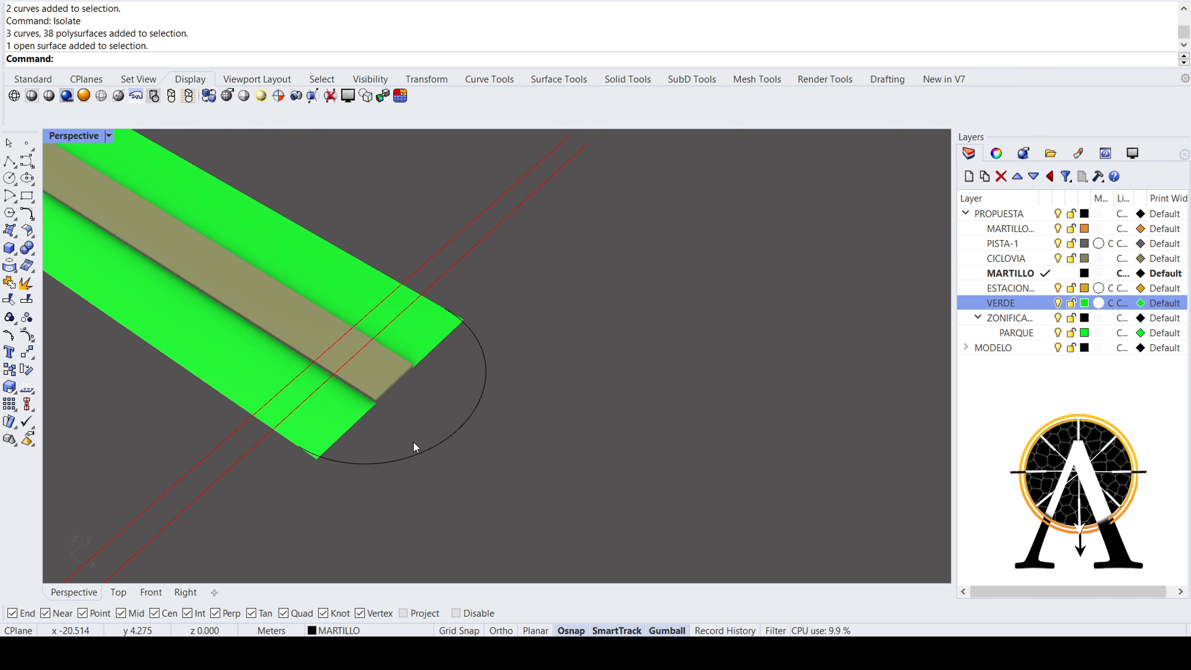
scroll(464, 281, "up", 7)
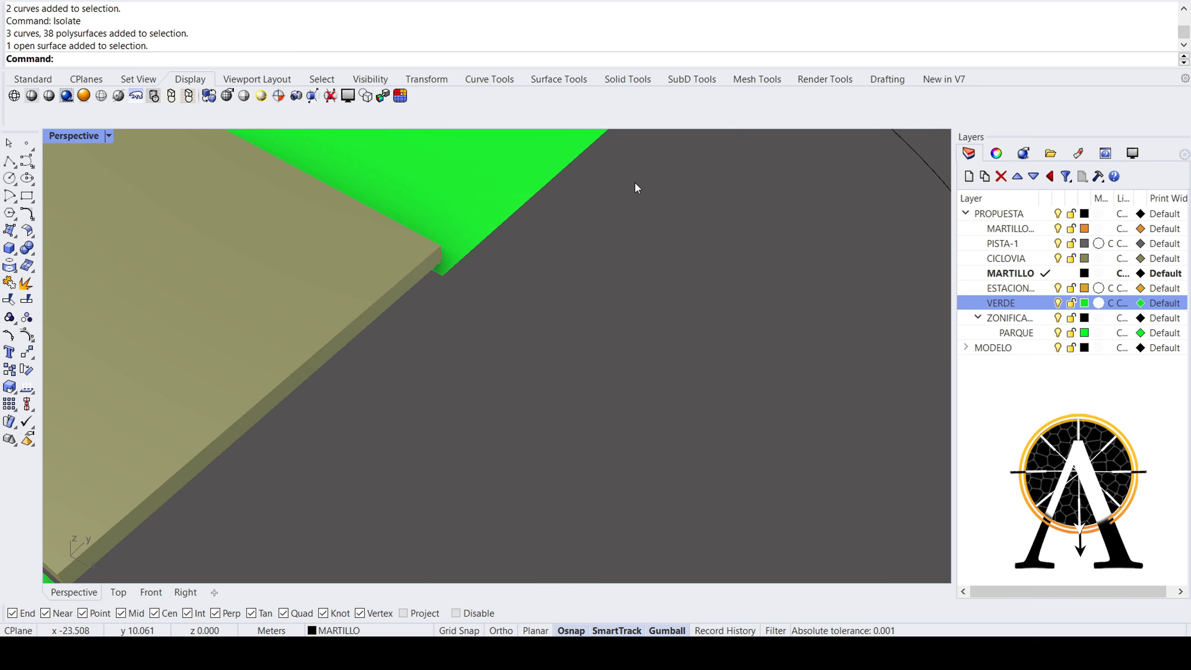
scroll(542, 326, "down", 11)
scroll(441, 402, "up", 10)
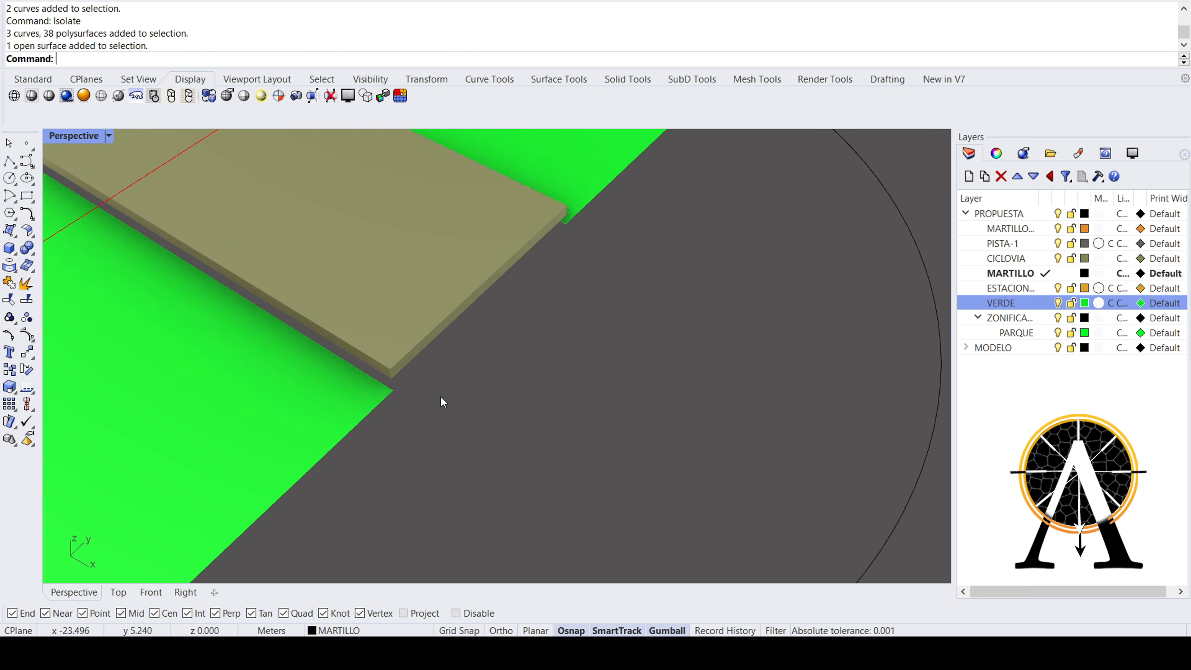
- With the Cen object snap off, move the first cycleway slab's end face about 8.9 m outward along its edge, past the end arc
left_click(423, 345)
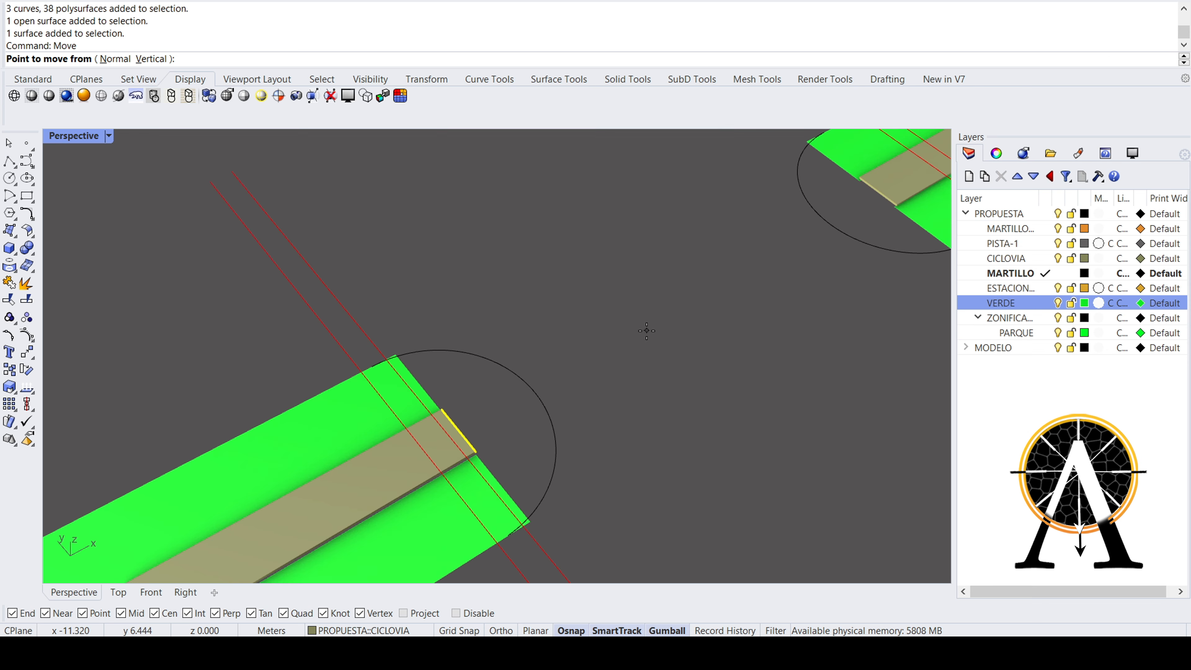
scroll(644, 329, "down", 10)
right_click_drag(638, 324, 638, 372)
scroll(639, 373, "up", 5)
scroll(466, 365, "up", 8)
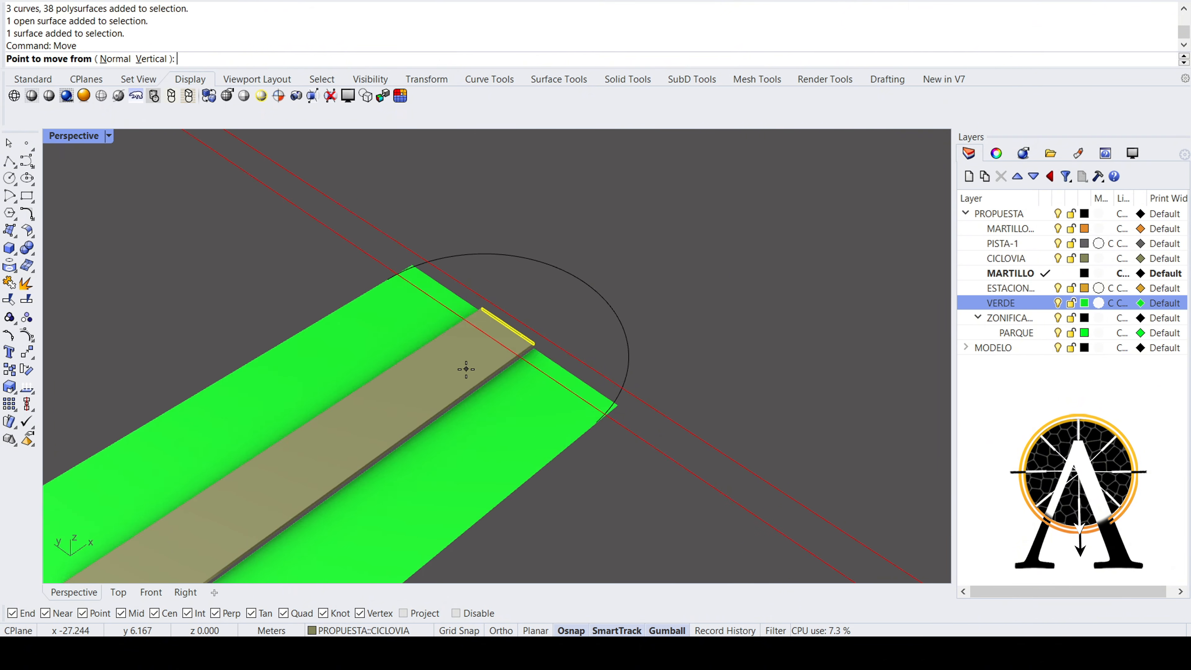
scroll(473, 386, "down", 5)
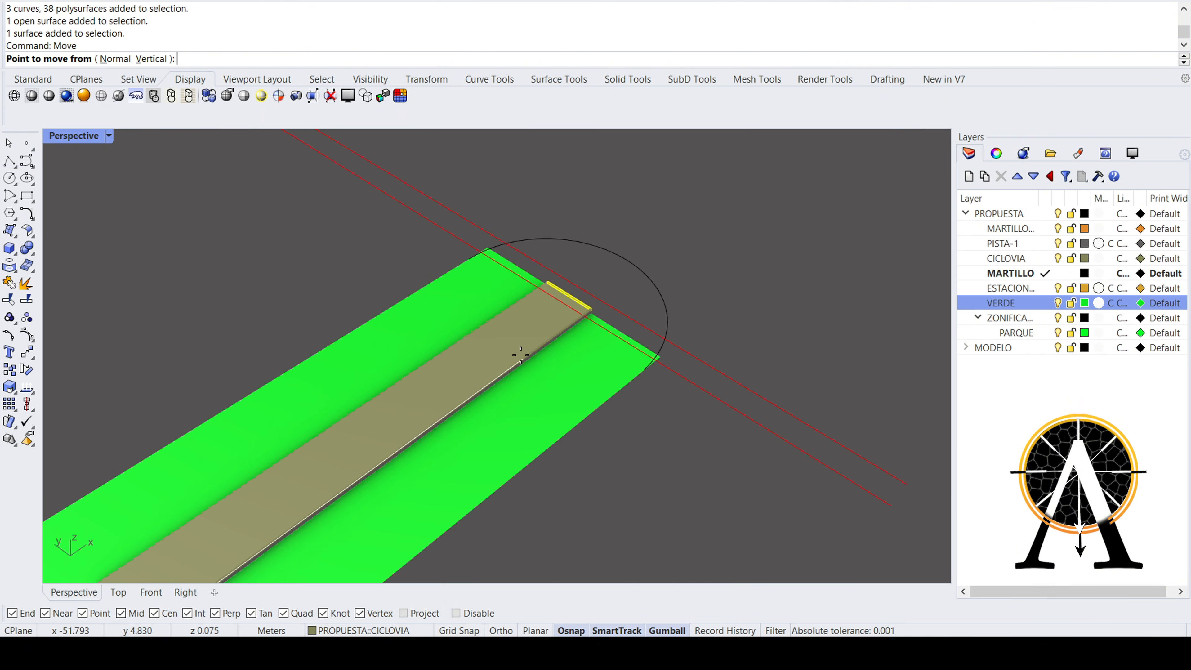
scroll(578, 304, "up", 5)
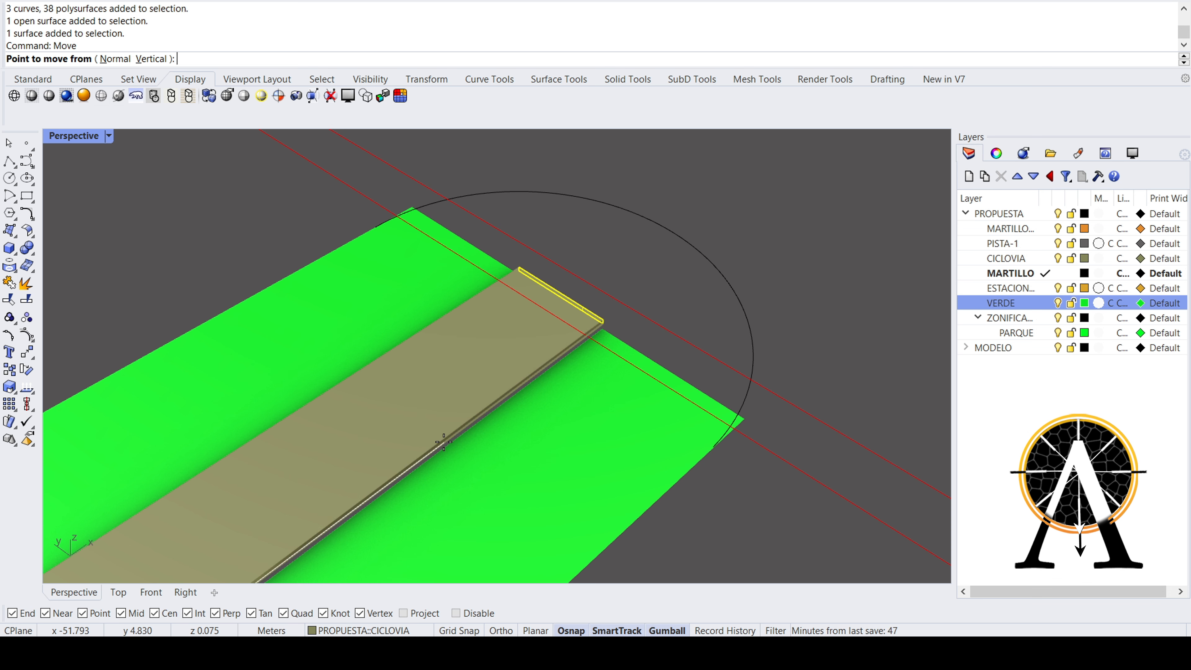
scroll(506, 357, "down", 6)
scroll(595, 327, "up", 3)
scroll(553, 336, "up", 5)
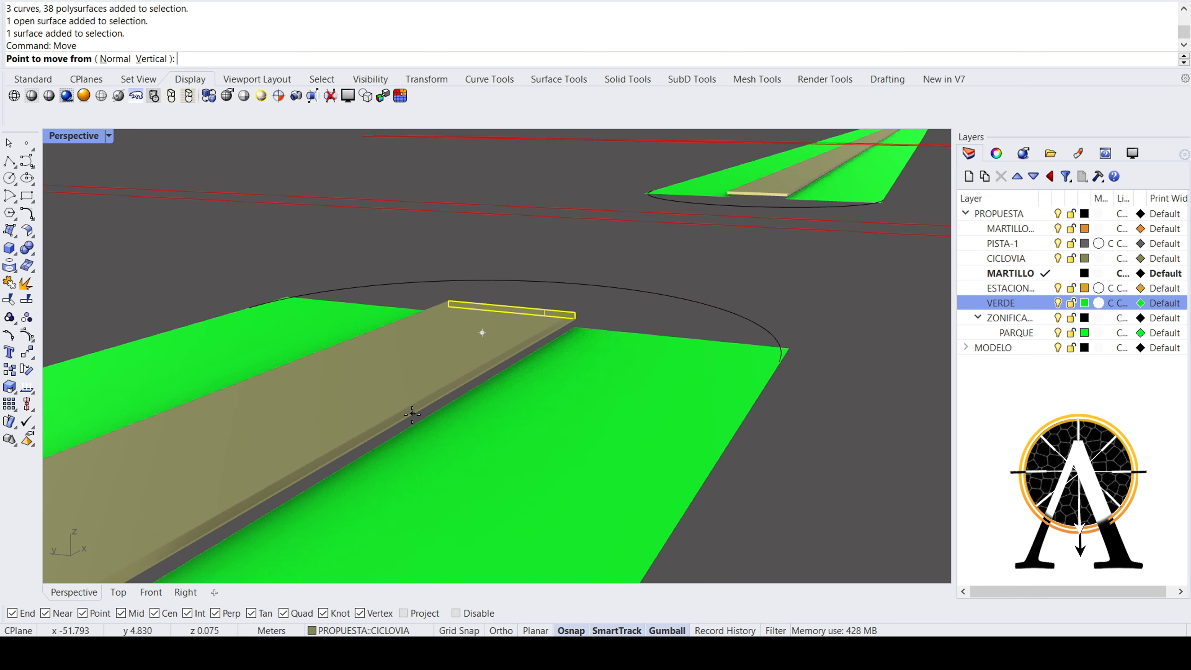
scroll(409, 422, "up", 3)
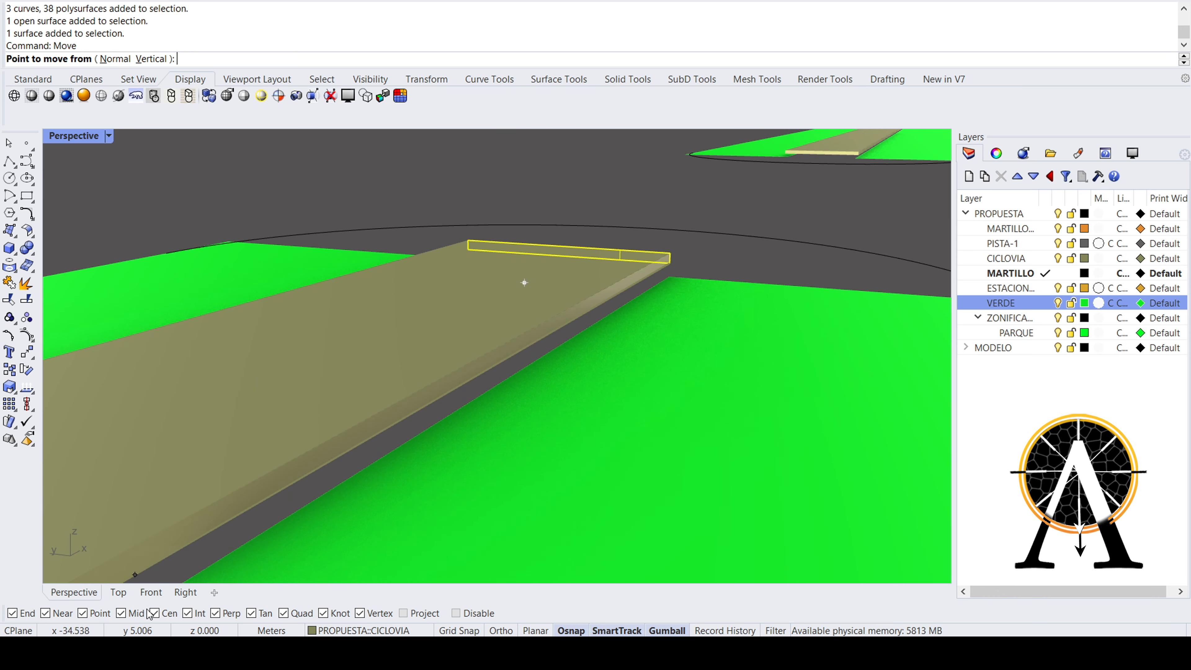
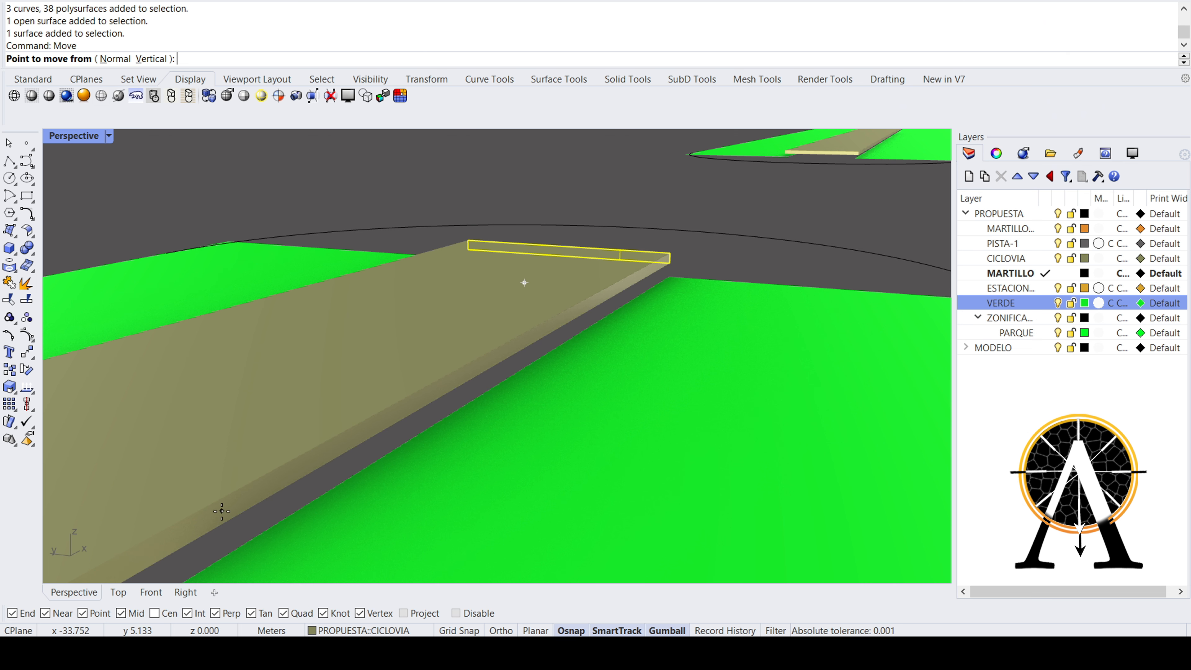
left_click(199, 537)
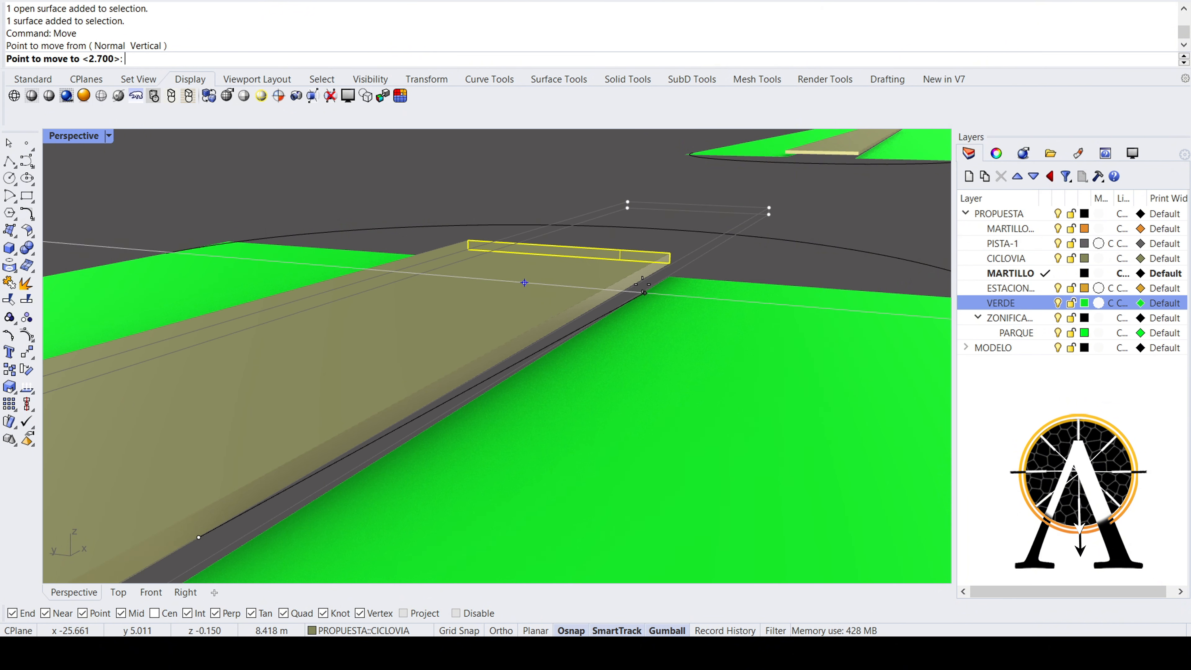
left_click(647, 276)
right_click_drag(646, 269, 592, 347)
scroll(418, 313, "down", 3)
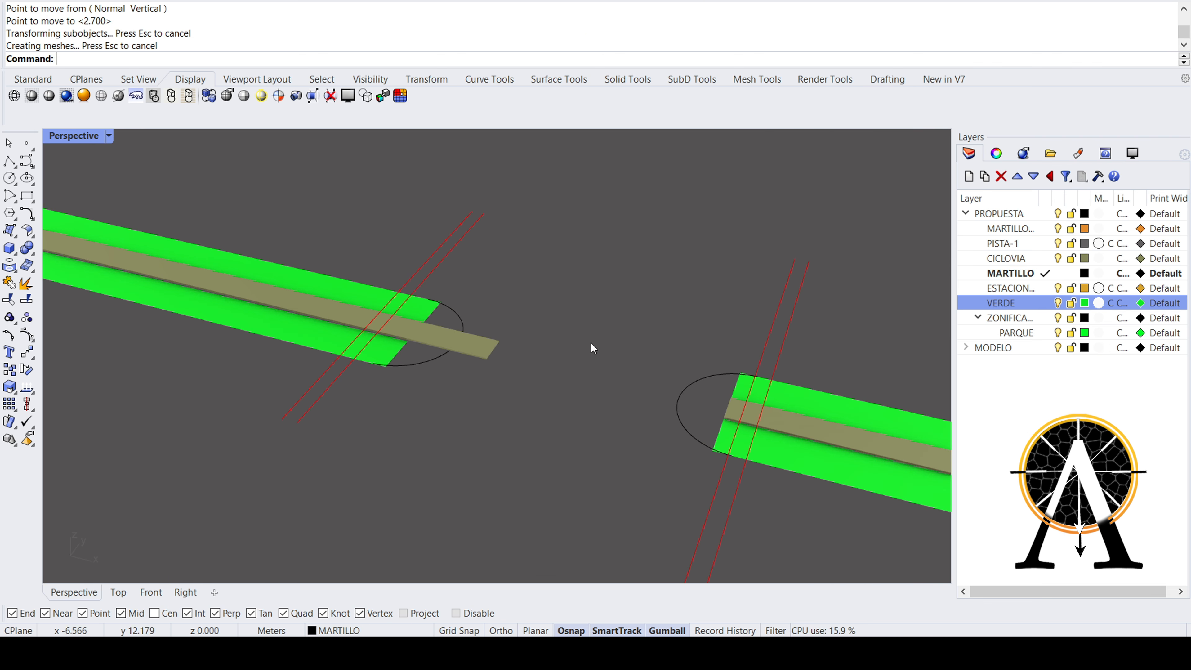
- Move the facing end face of the opposite median's cycleway slab about 4 m outward along the slab's edge
right_click_drag(464, 373, 587, 335)
scroll(776, 334, "up", 5)
right_click_drag(728, 401, 776, 285)
scroll(776, 283, "up", 8)
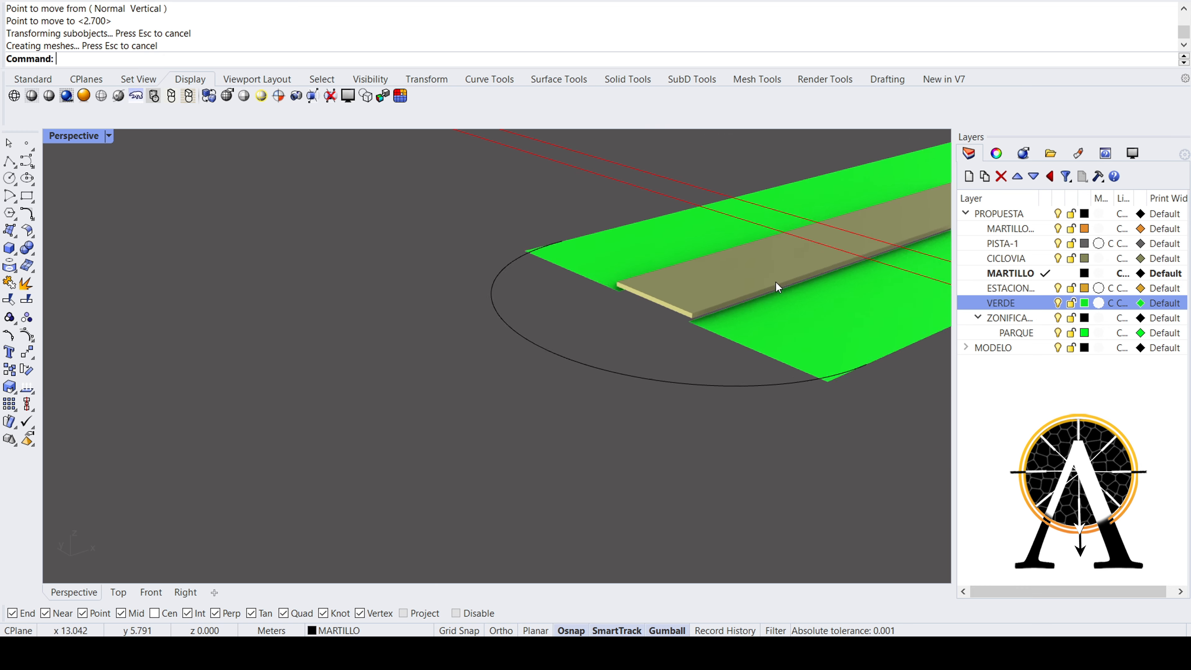
scroll(643, 330, "up", 3)
left_click(641, 334, "ctrl+shift")
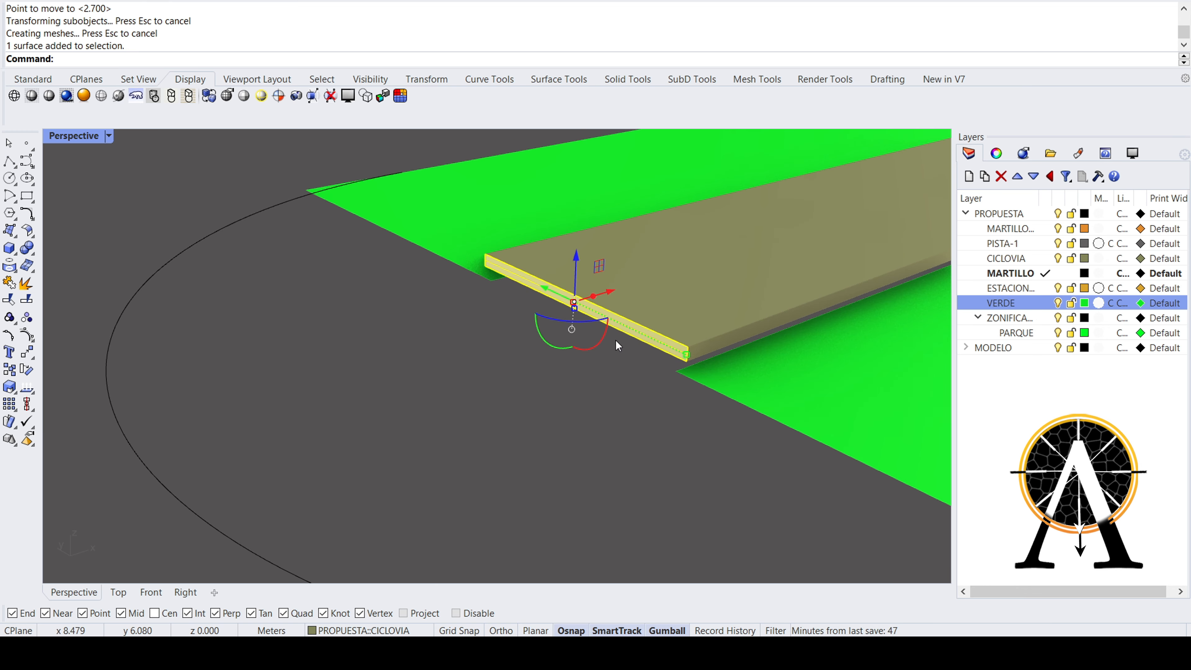
type("Move")
key("Return")
scroll(548, 359, "down", 2)
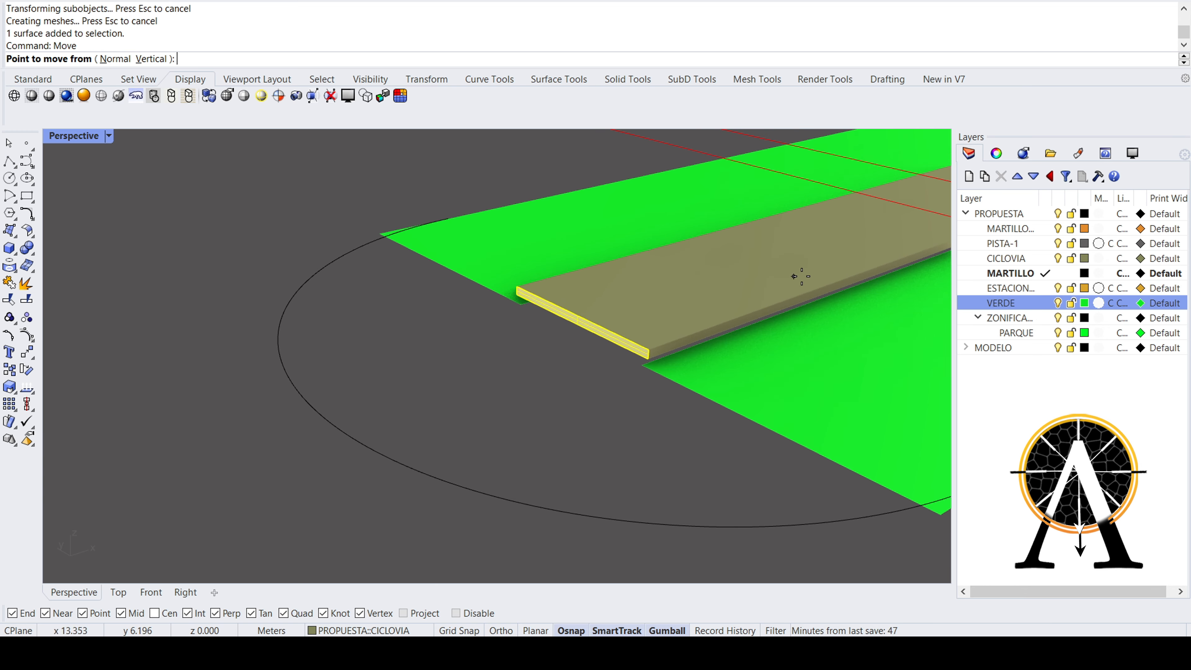
left_click(835, 281)
left_click(677, 338)
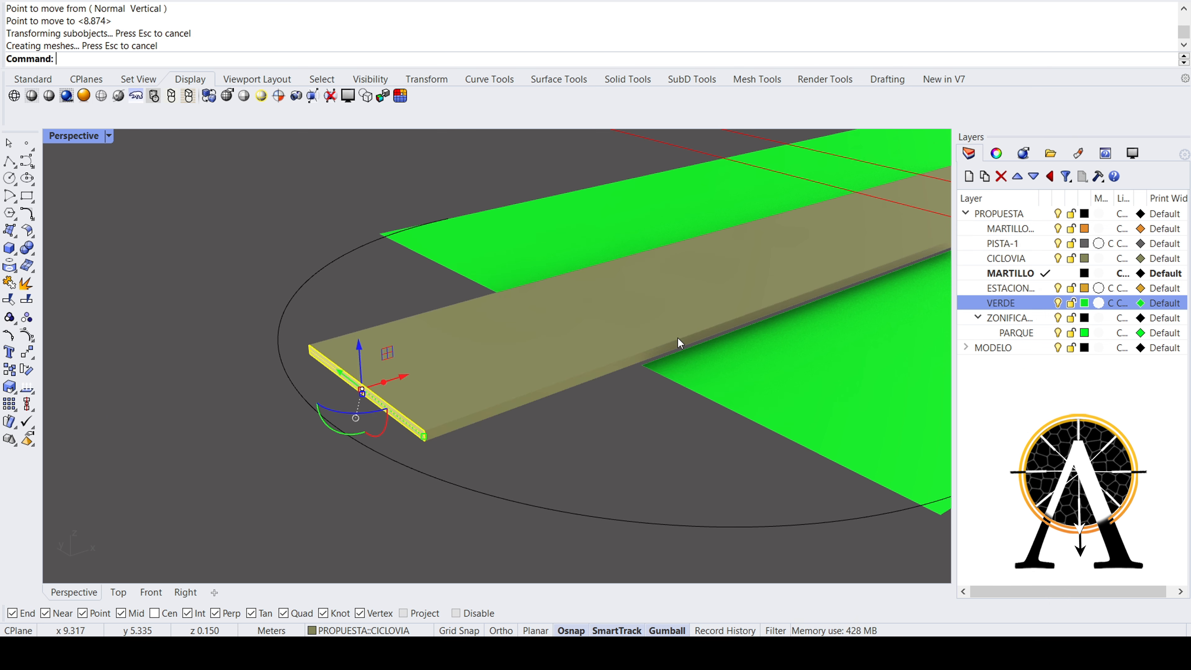
- Move the same end face further outward along the slab's edge so it passes the median's end arc, and deselect it
right_click(741, 308)
right_click_drag(744, 307, 693, 322)
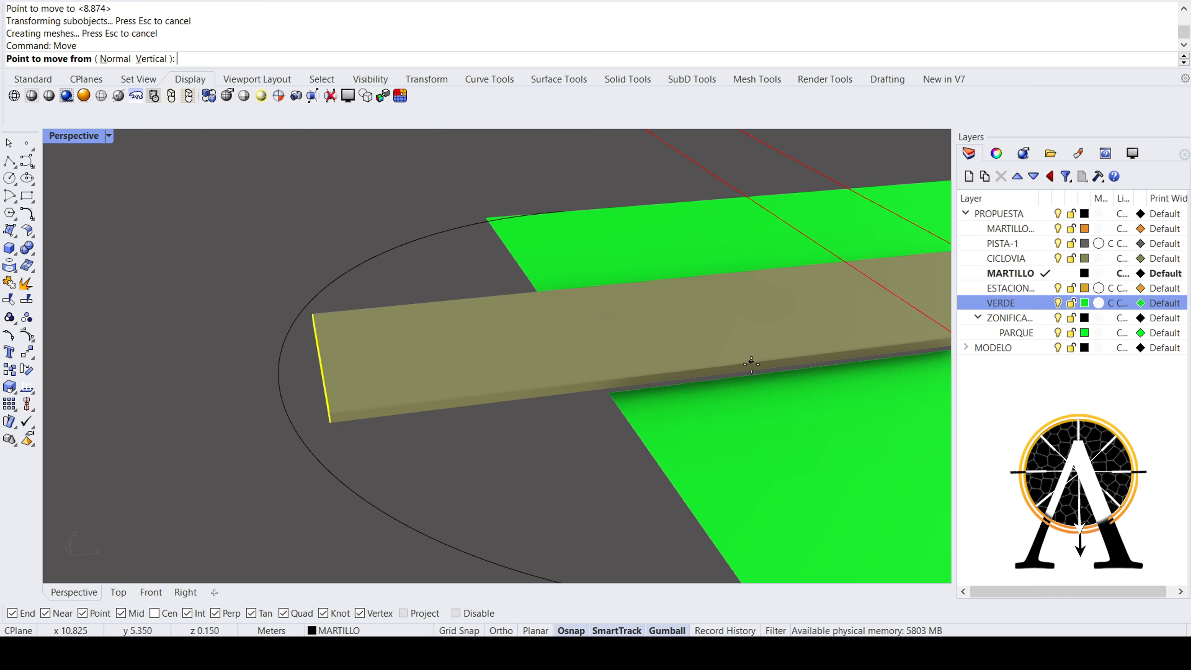
left_click(751, 362)
left_click(527, 389)
key("Escape")
scroll(525, 375, "down", 6)
right_click_drag(525, 373, 366, 408)
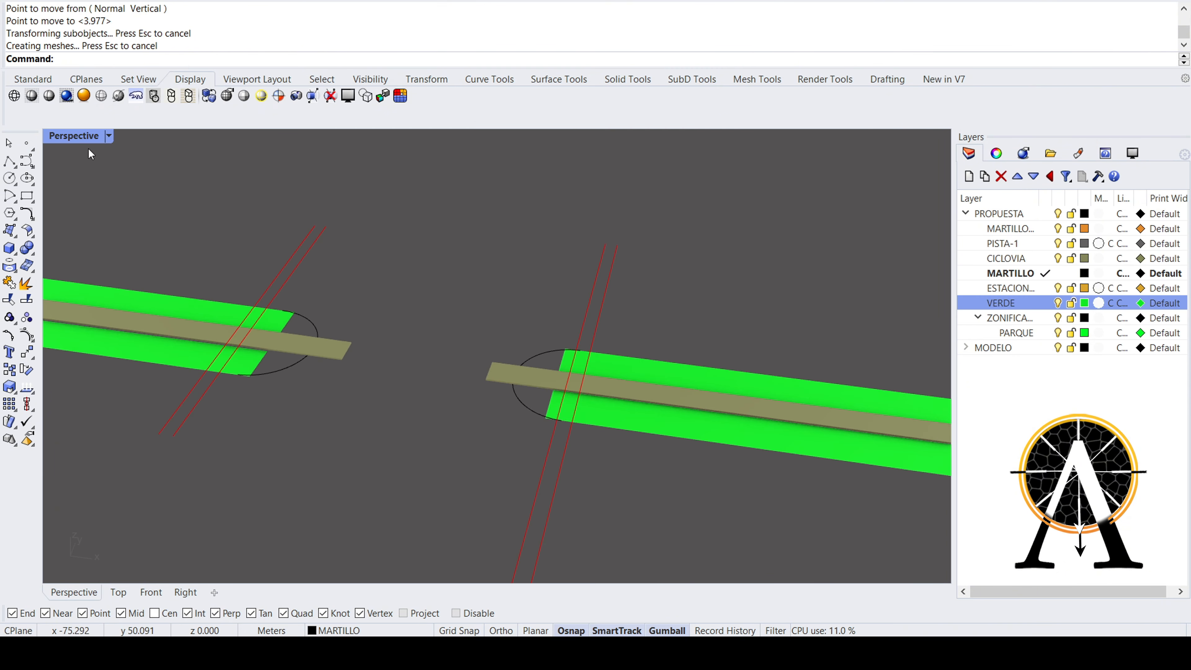
- Examine the facing median ends in plan and perspective, with the two end arcs selected to compare them against the extended cycleway slabs
double_click(82, 137)
double_click(62, 137)
scroll(574, 351, "up", 5)
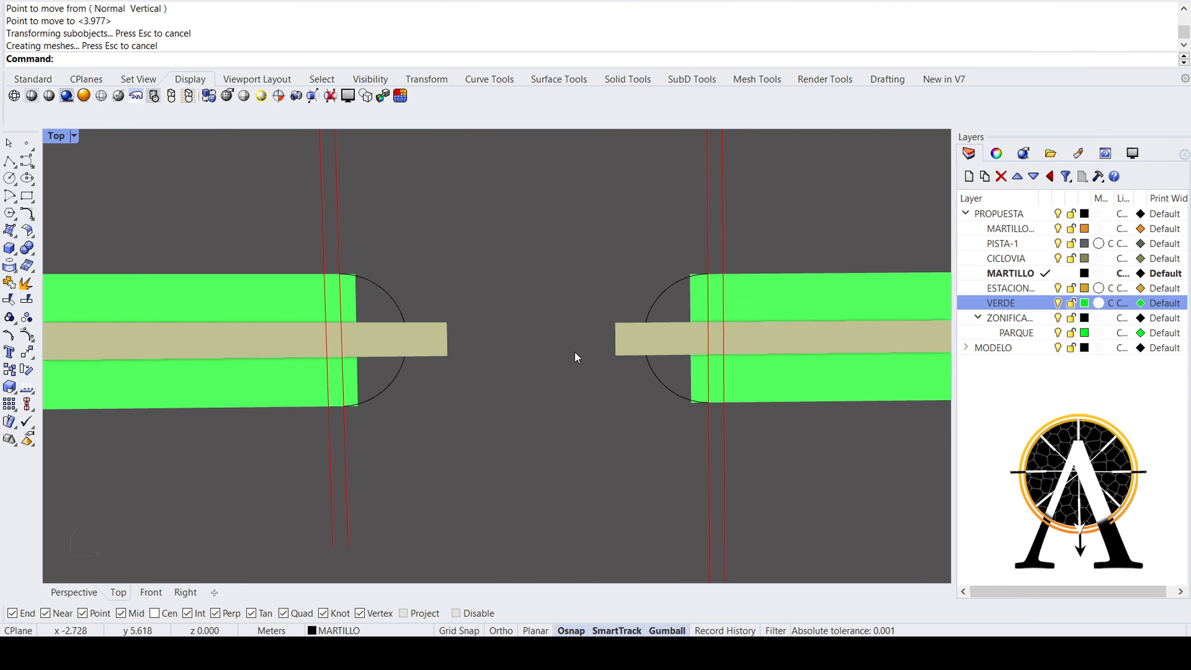
scroll(616, 313, "up", 1)
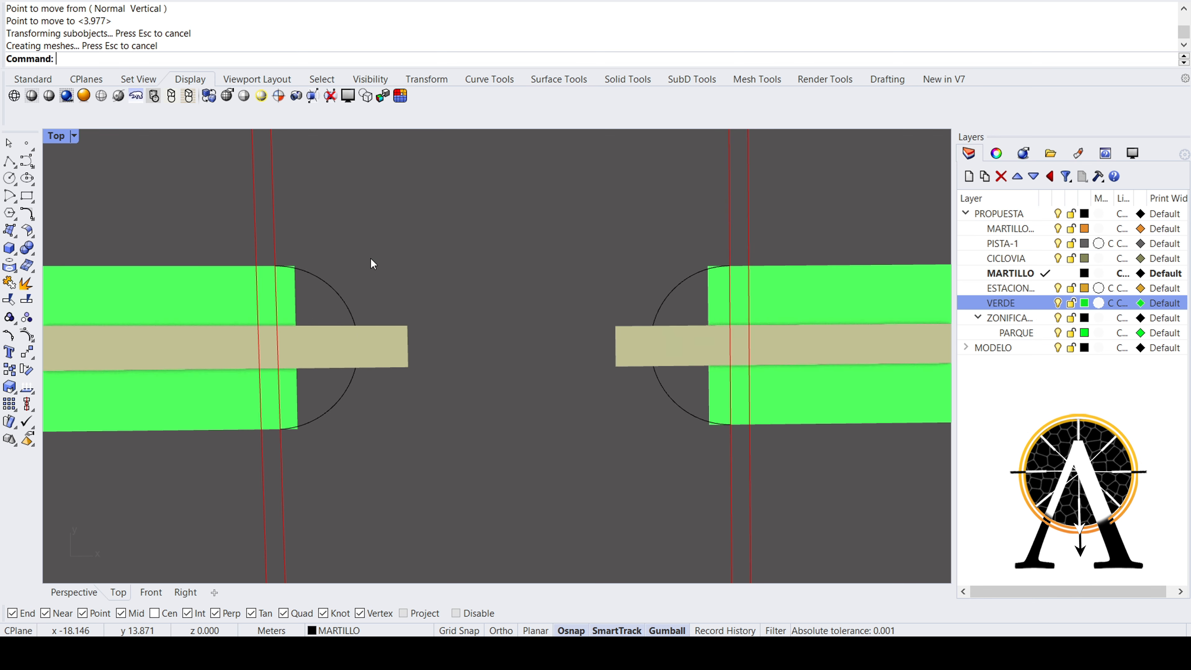
left_click(319, 277)
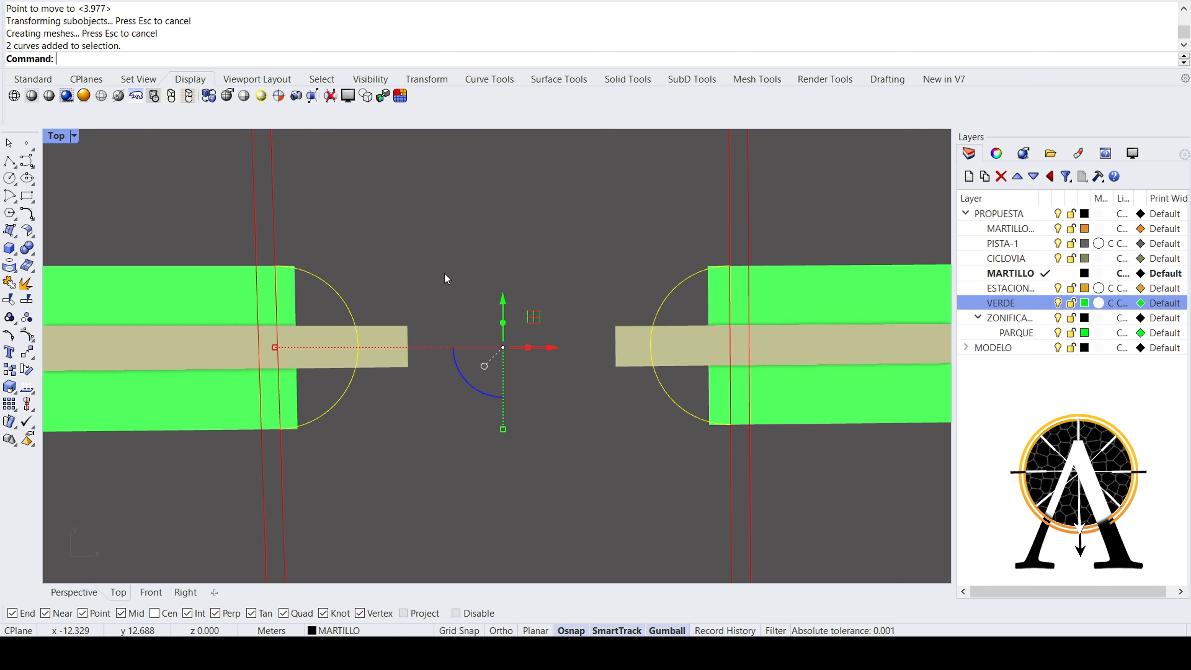
double_click(60, 136)
double_click(506, 136)
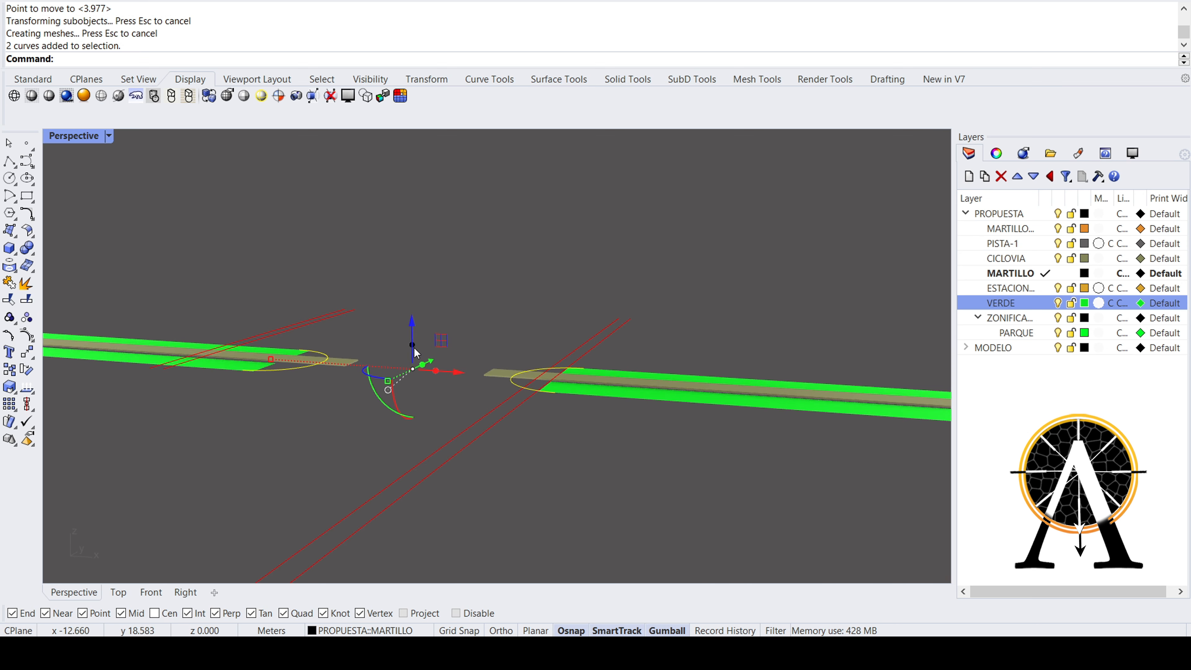
scroll(329, 373, "up", 5)
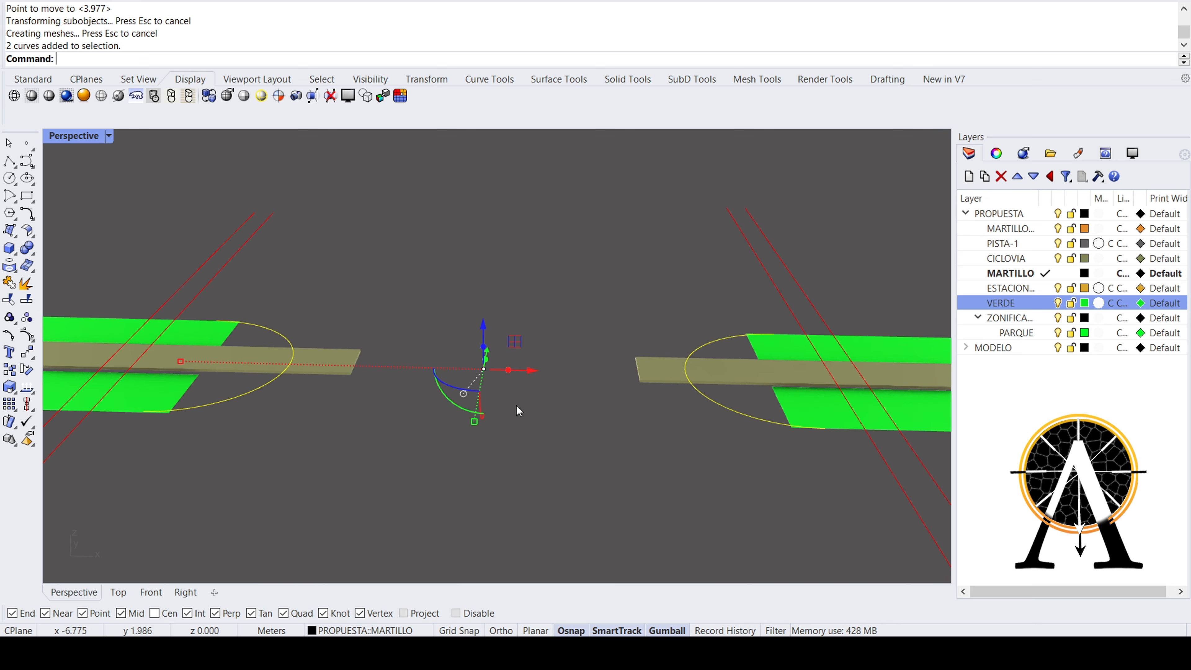
right_click_drag(609, 375, 473, 359)
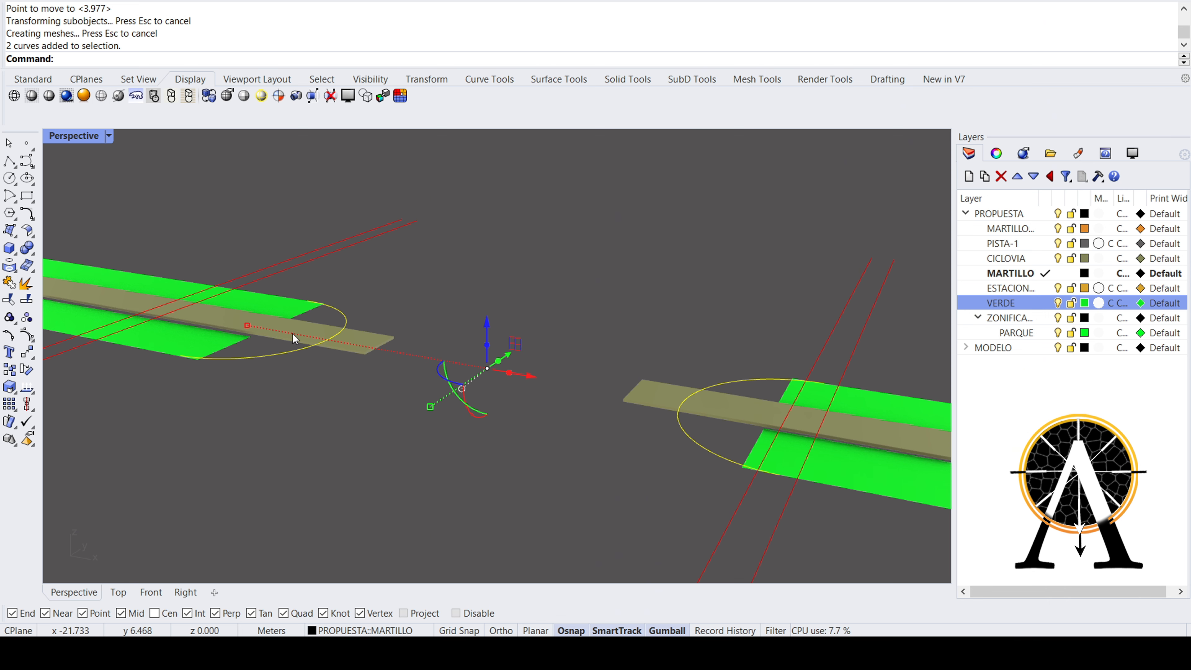
double_click(87, 136)
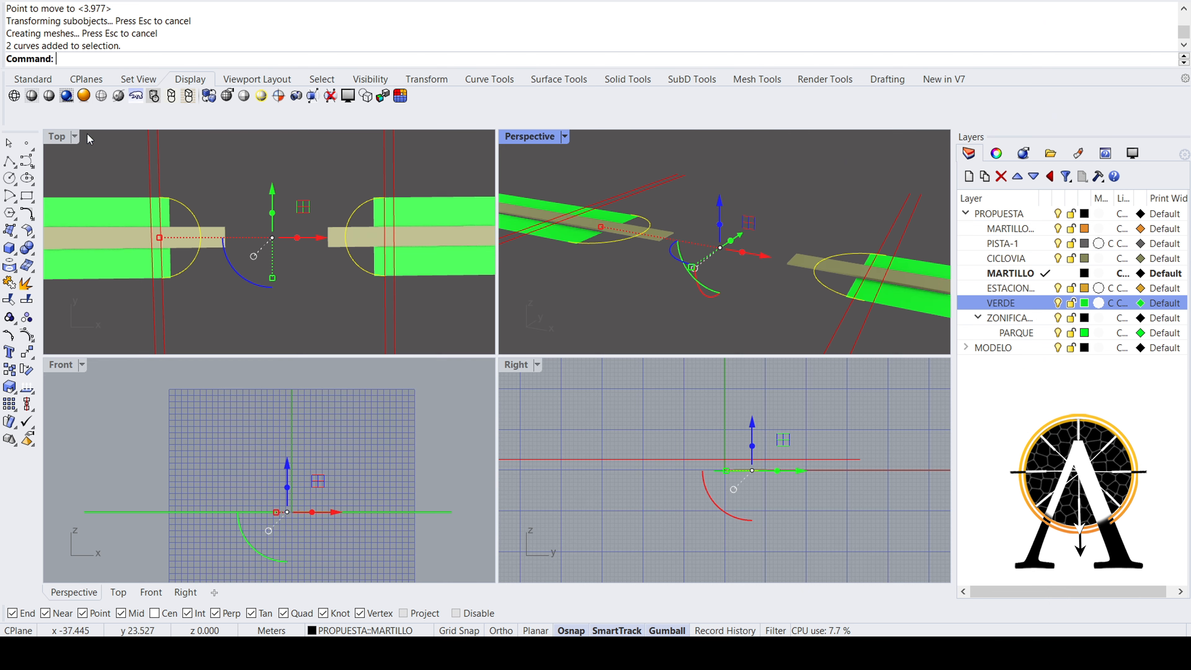
double_click(65, 137)
scroll(378, 324, "up", 3)
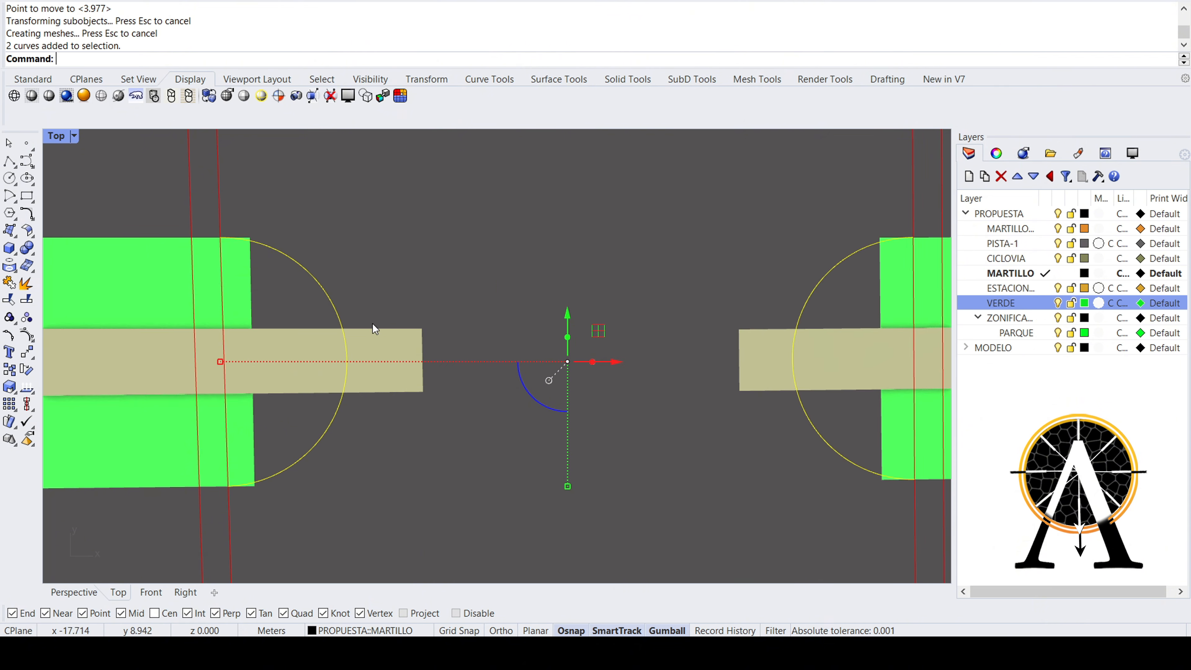
- Select both cycleway slabs, try a polyline across the first slab between its crossings with the end arc, and undo it
scroll(382, 360, "down", 4)
scroll(534, 364, "up", 2)
left_click(654, 364)
left_click(374, 359, "shift")
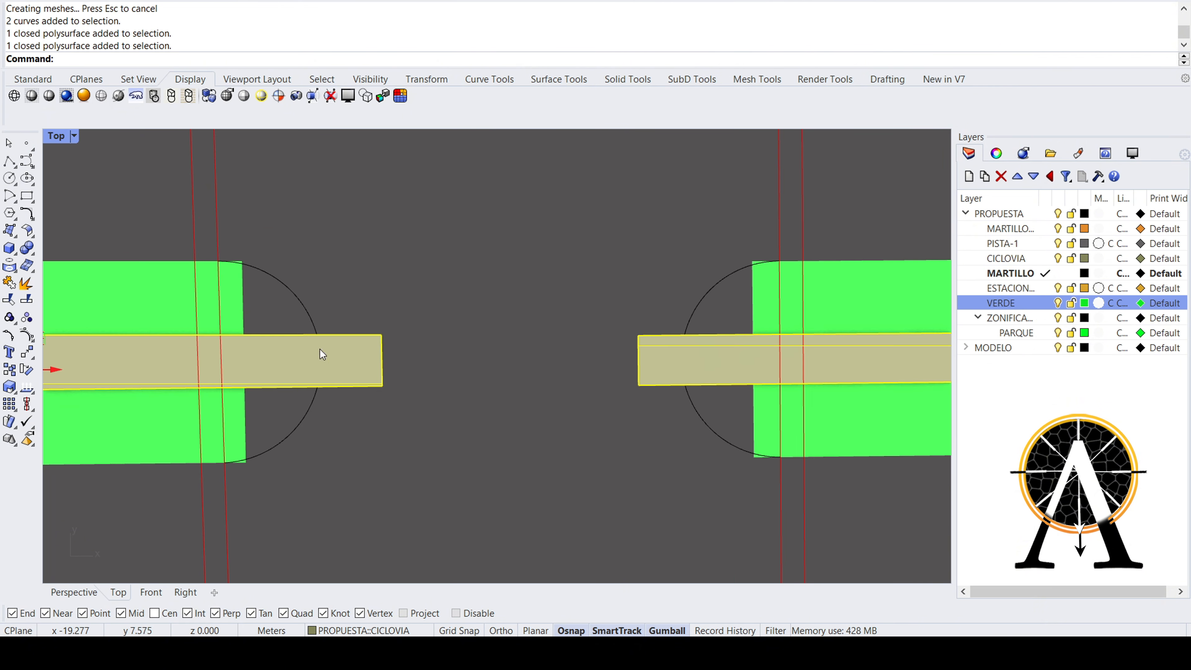
scroll(392, 339, "up", 3)
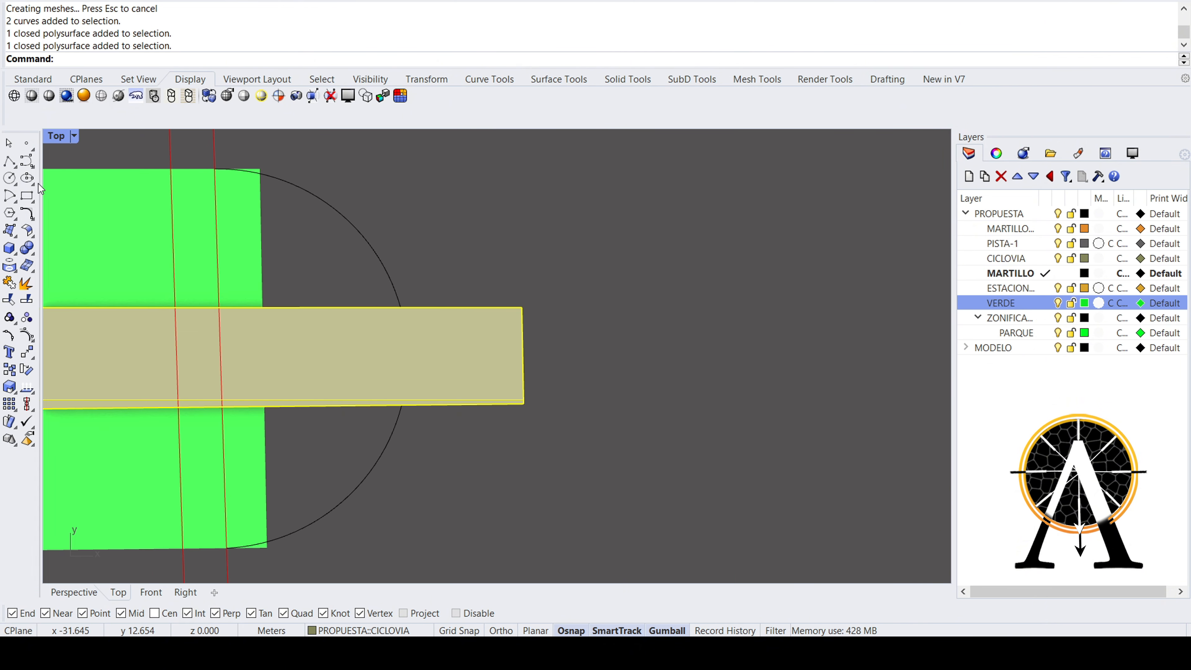
left_click(9, 160)
scroll(440, 338, "up", 1)
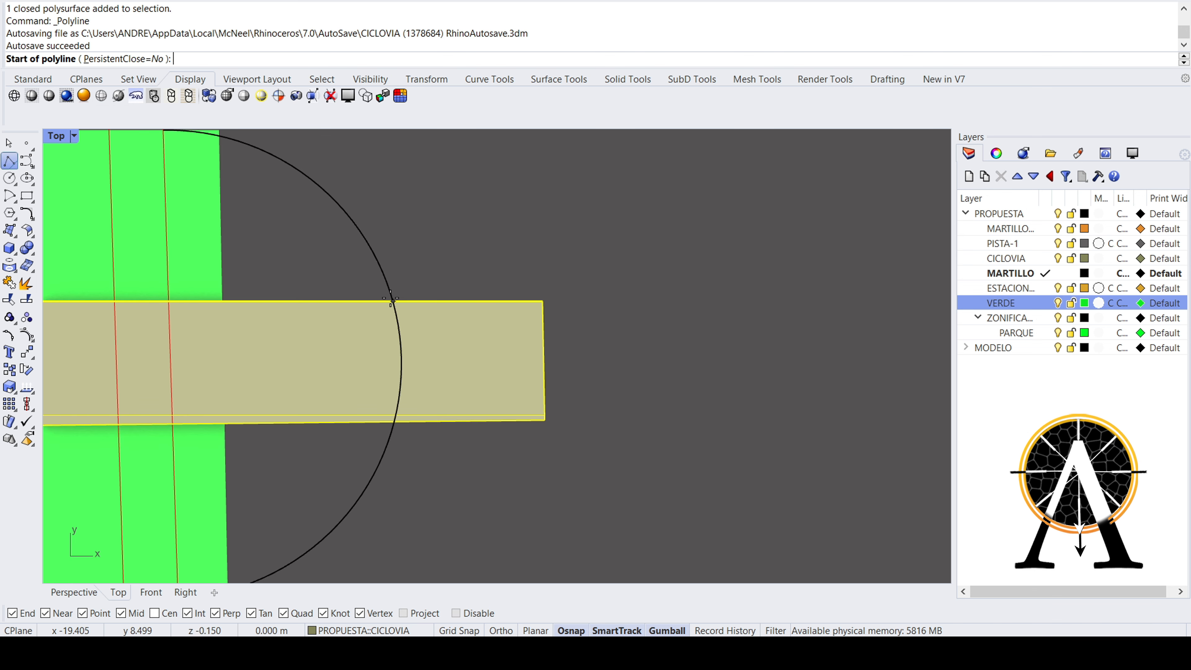
left_click(392, 300)
left_click(393, 421)
scroll(426, 316, "down", 1)
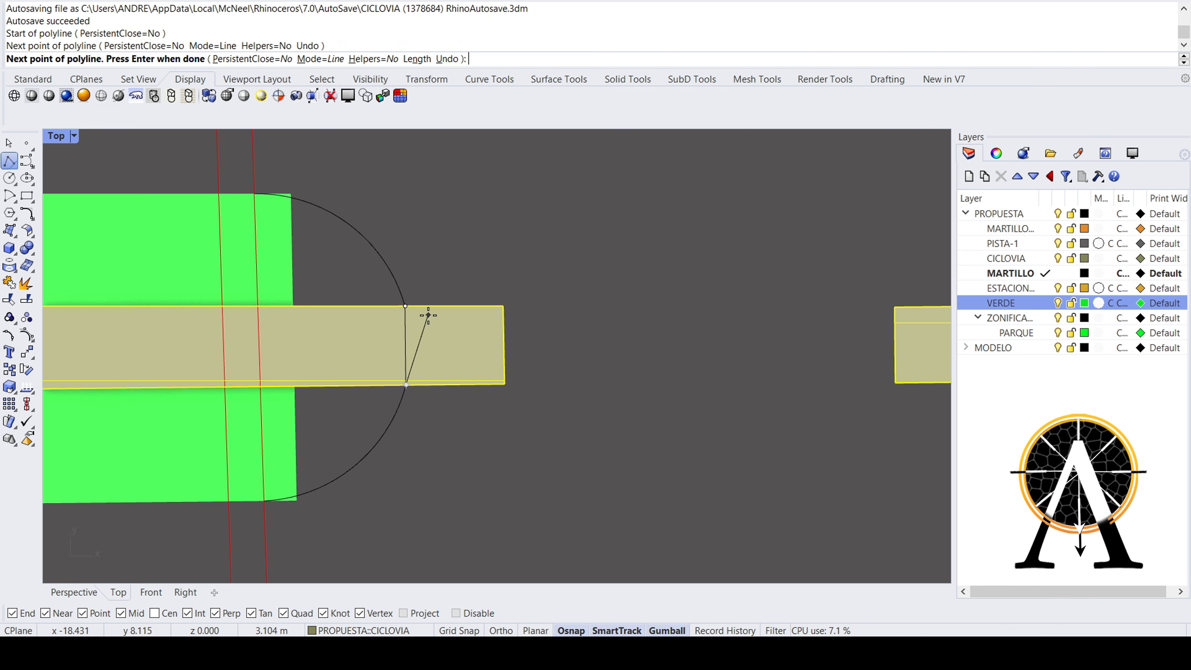
key("Return")
right_click_drag(502, 352, 397, 350)
key("ctrl+z")
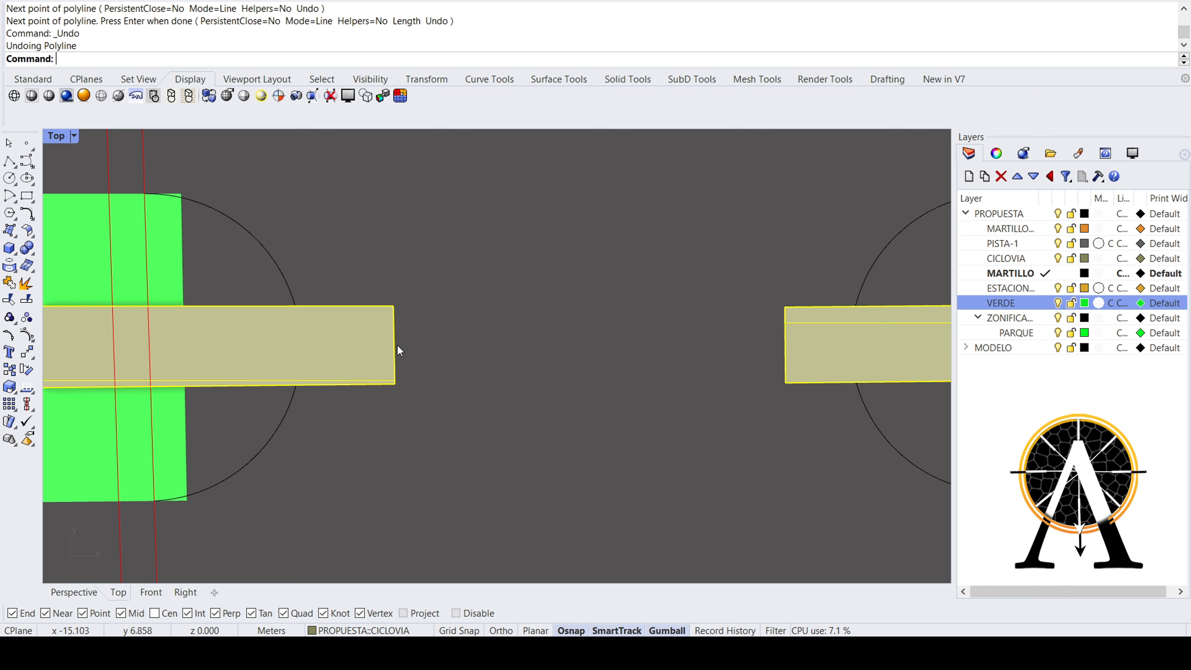
- Examine the first cycleway slab's extended end and its thickness against the median's end arc in perspective
scroll(420, 300, "down", 2)
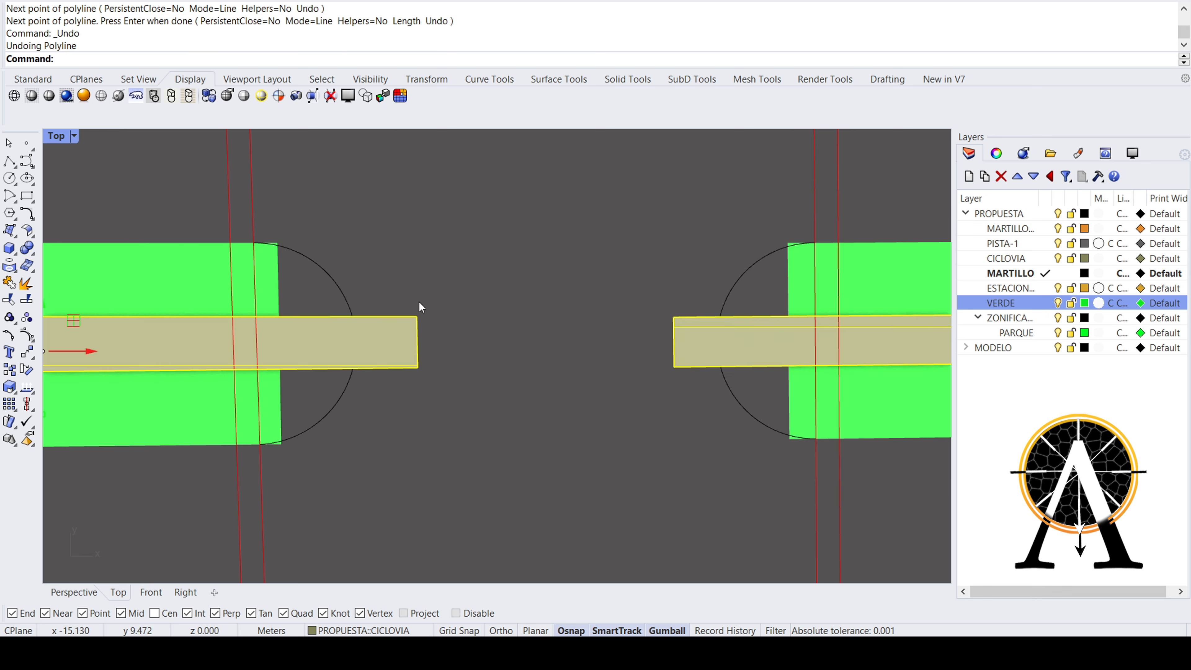
scroll(346, 352, "up", 1)
double_click(53, 134)
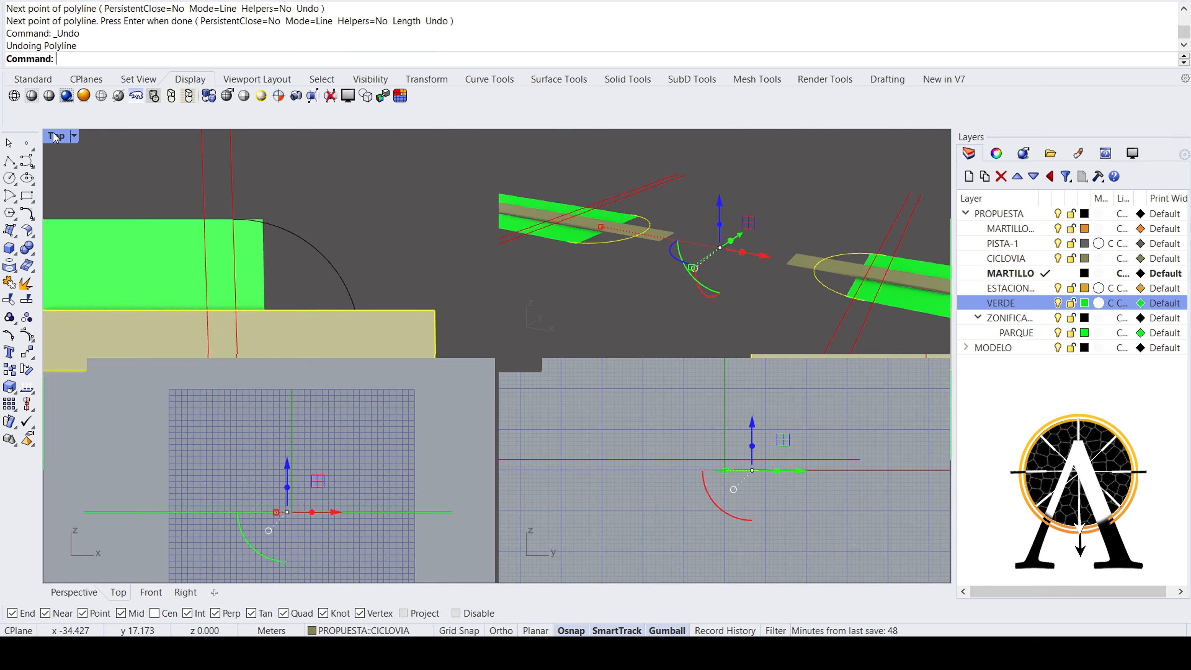
double_click(509, 138)
right_click_drag(436, 321, 374, 351)
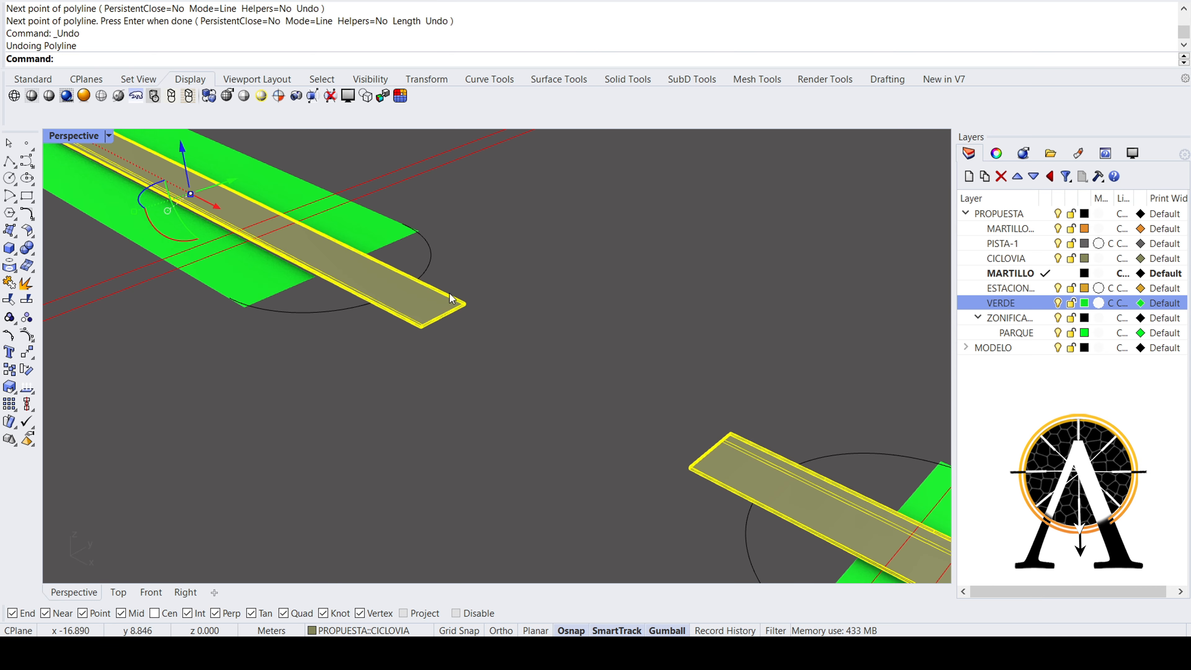
scroll(449, 294, "up", 3)
scroll(348, 291, "up", 3)
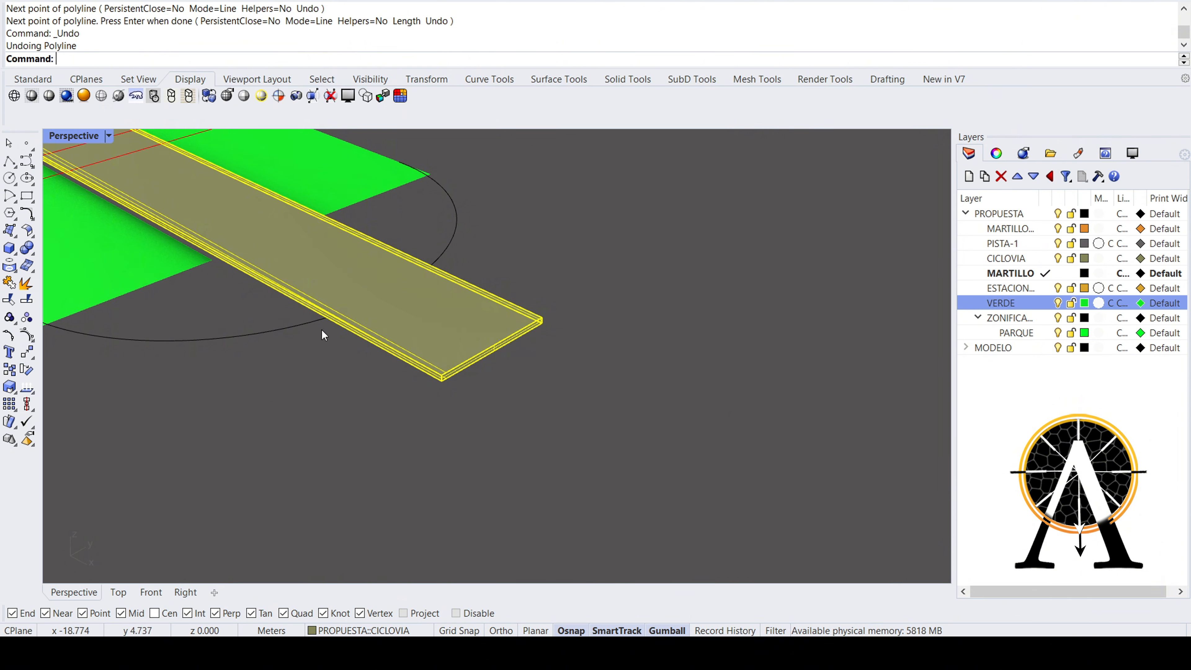
scroll(526, 385, "down", 5)
right_click_drag(457, 367, 361, 362)
scroll(466, 306, "up", 5)
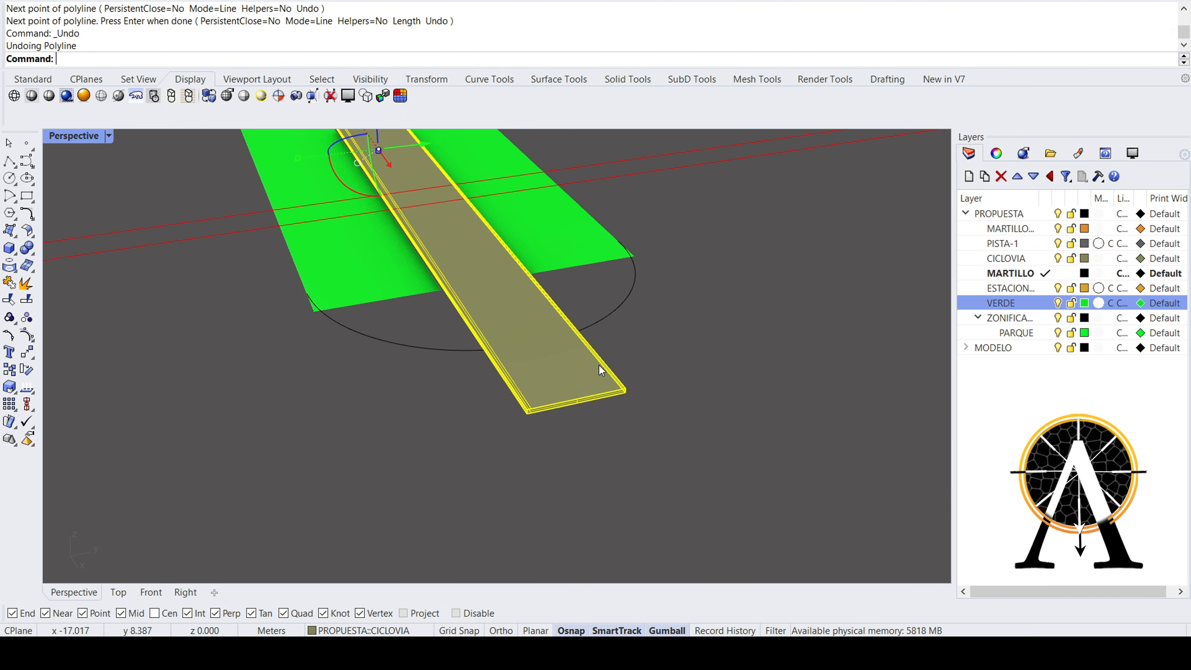
scroll(607, 394, "up", 6)
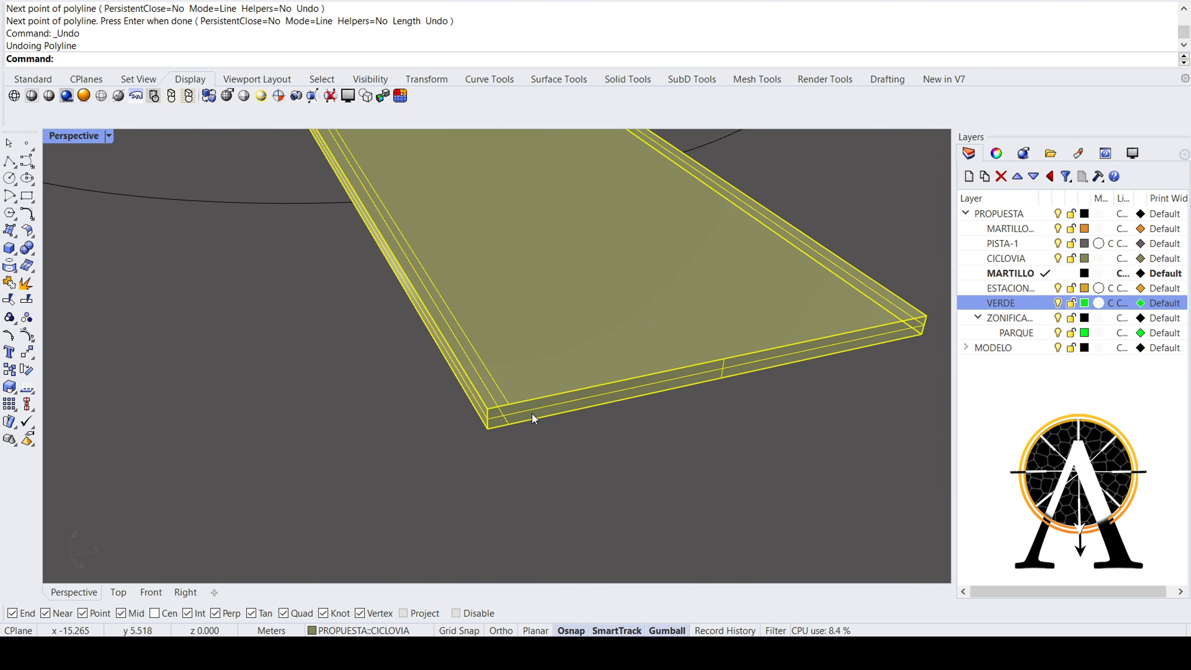
scroll(532, 417, "up", 5)
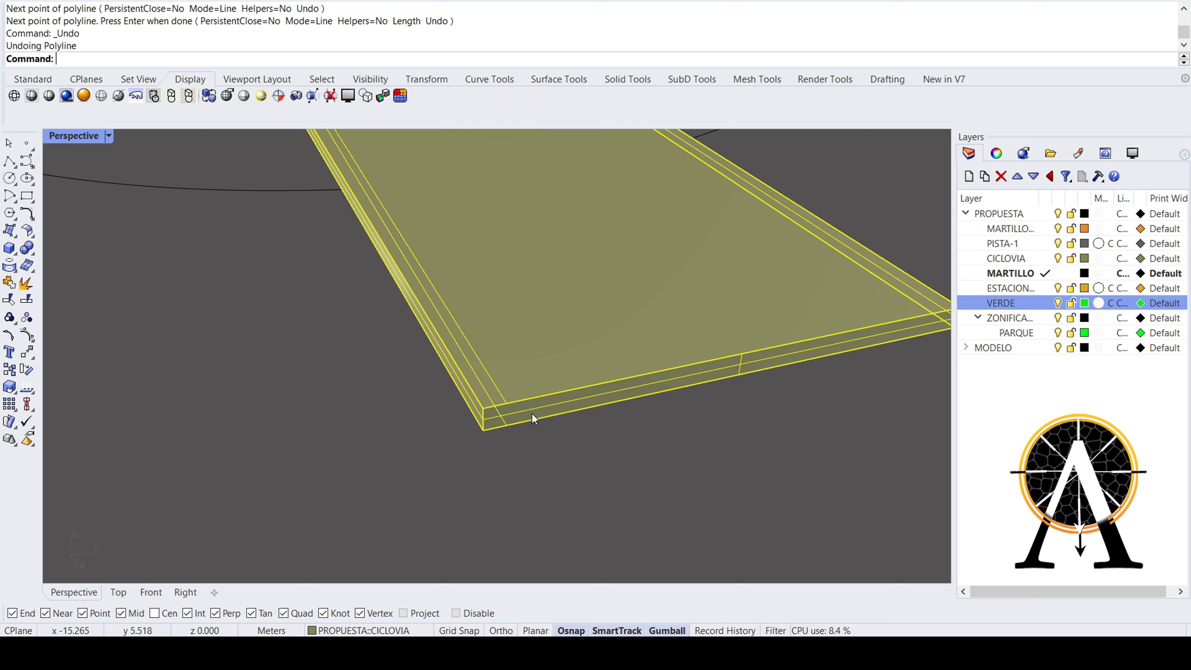
- Try to move the first cycleway slab's end face with the Move command, and undo the move
left_click(280, 422)
right_click_drag(281, 423, 439, 407)
left_click(490, 416, "ctrl+shift")
type("Mo")
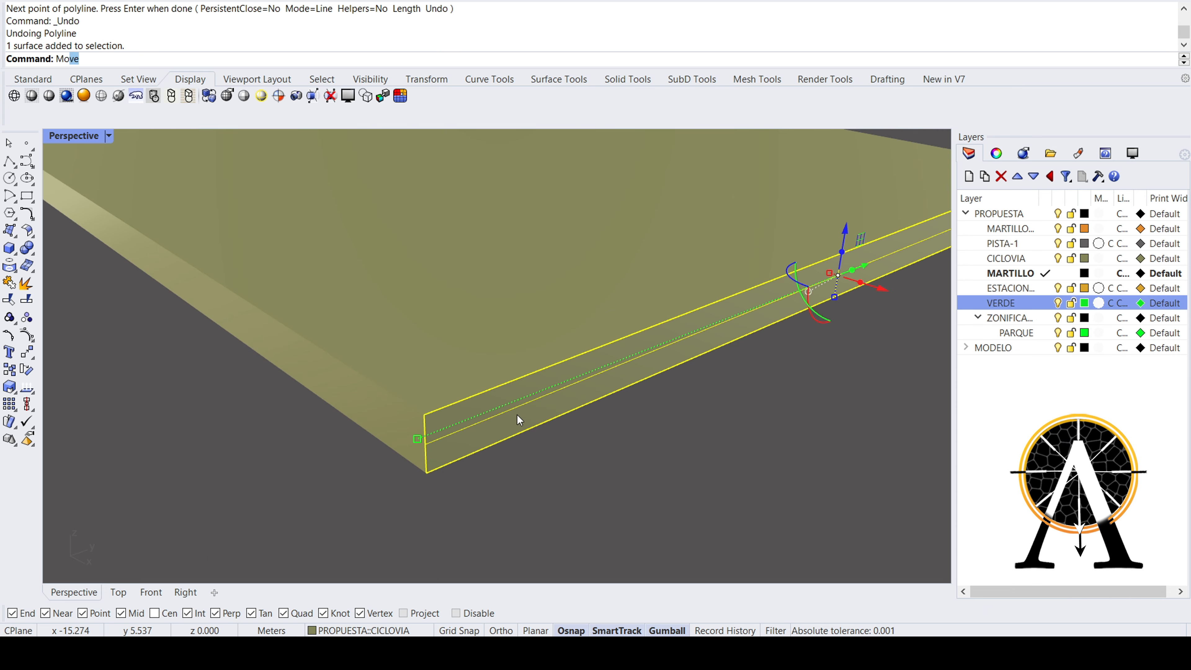
type("ve")
key("Return")
scroll(568, 379, "down", 10)
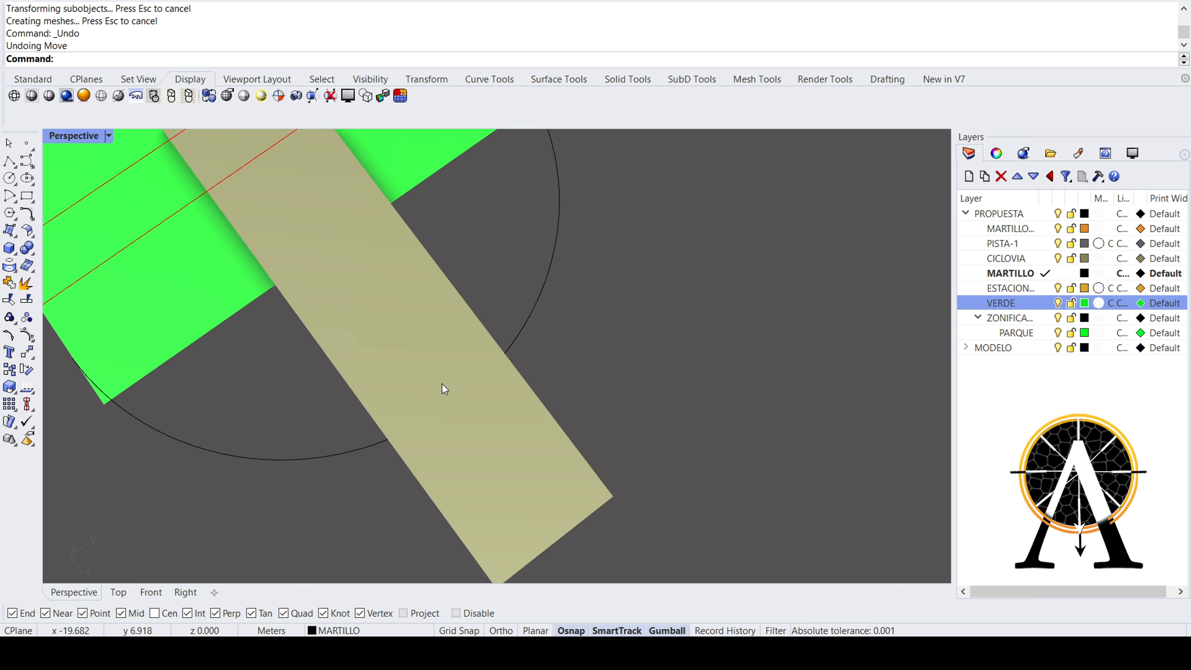
- In plan view, draw a polyline about 3.3 m long across the first cycleway slab between the end arc's crossings with its long edges
scroll(444, 389, "down", 3)
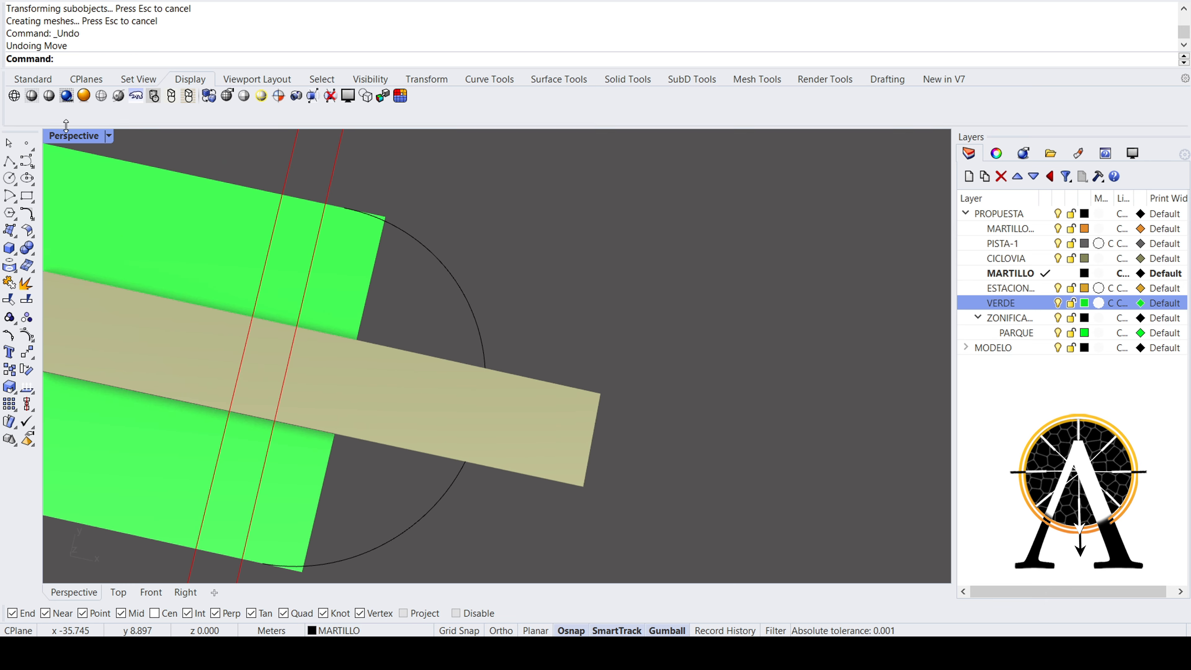
double_click(68, 137)
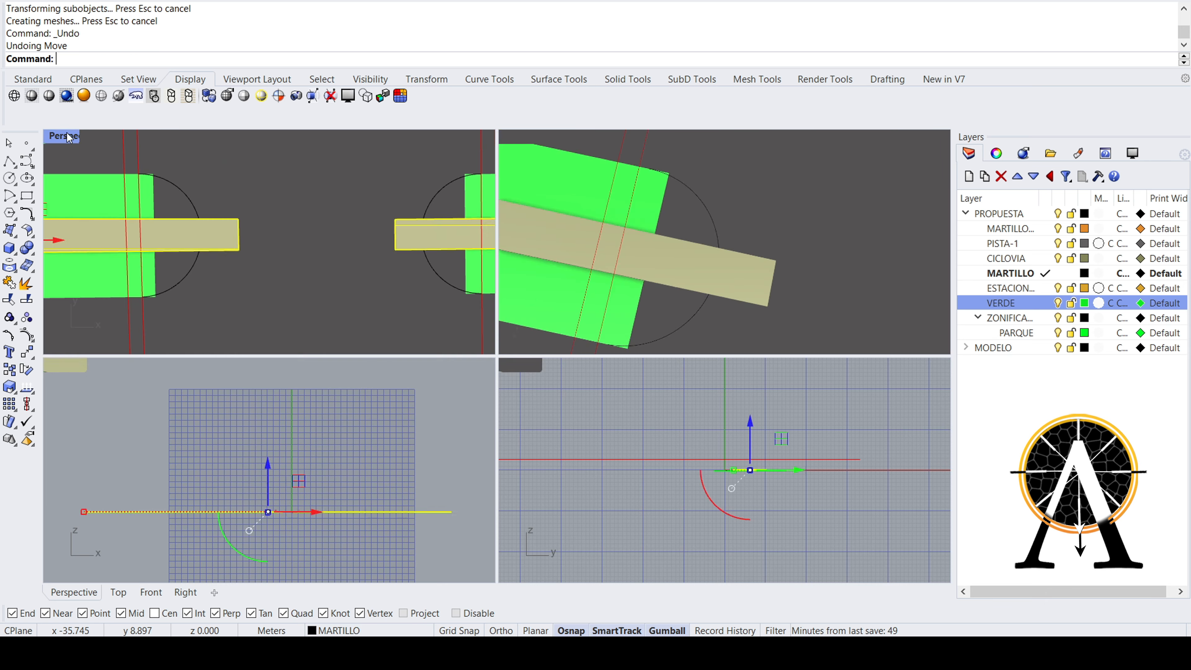
double_click(66, 137)
scroll(374, 350, "up", 5)
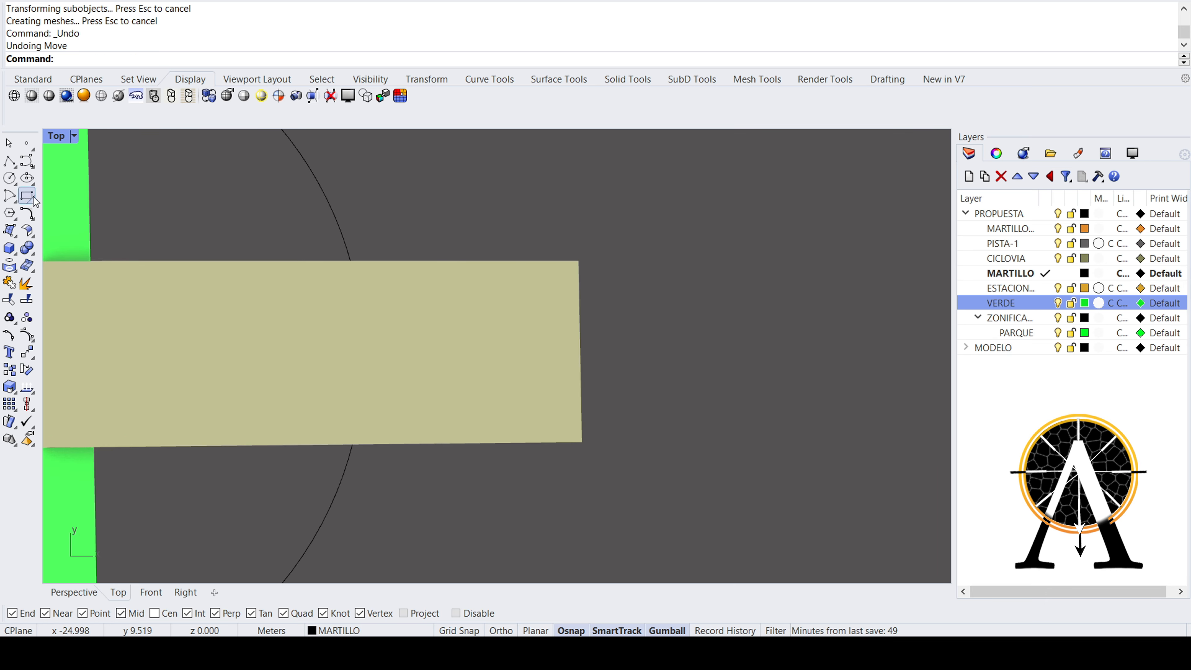
left_click(9, 162)
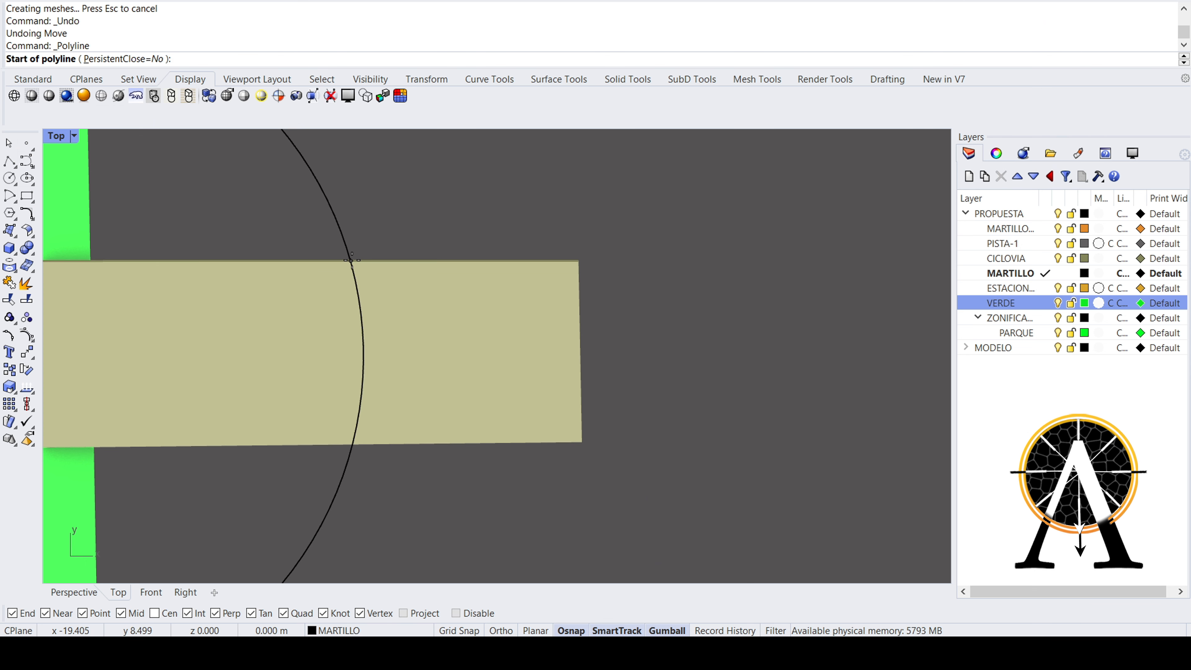
left_click(351, 260)
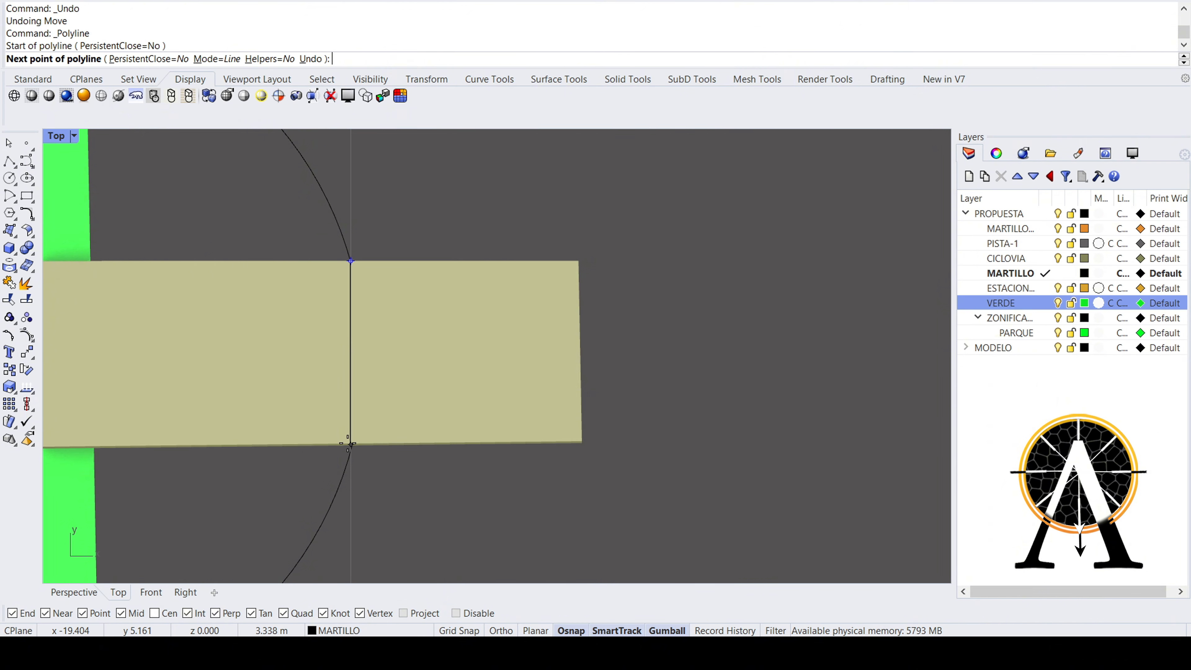
left_click(351, 444)
key("Escape")
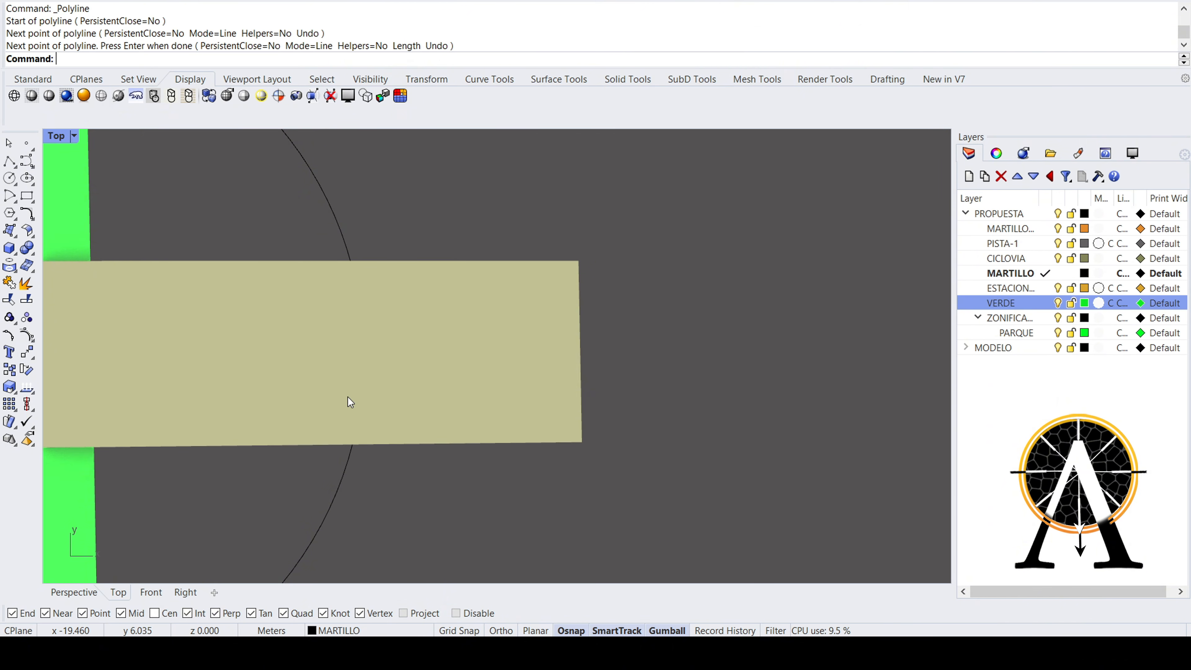
- Move the new line's lower end point exactly onto the intersection of the end arc and the cycleway slab's edge
left_click(349, 389)
left_click_drag(298, 227, 462, 528)
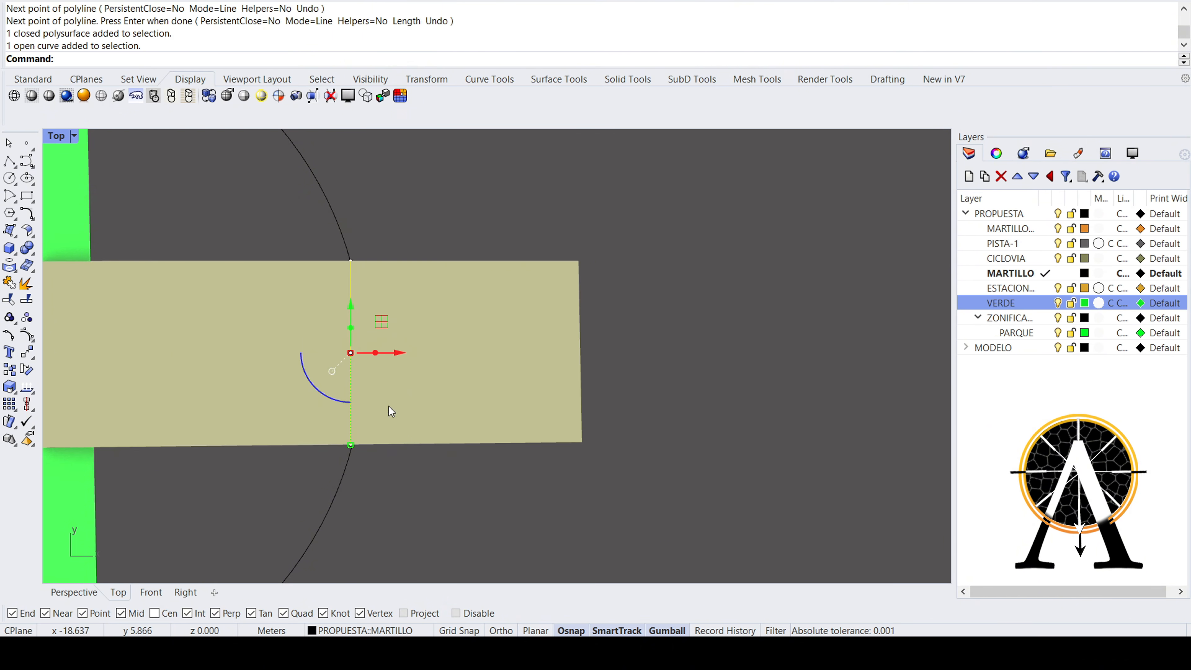
scroll(345, 465, "up", 4)
scroll(344, 464, "up", 3)
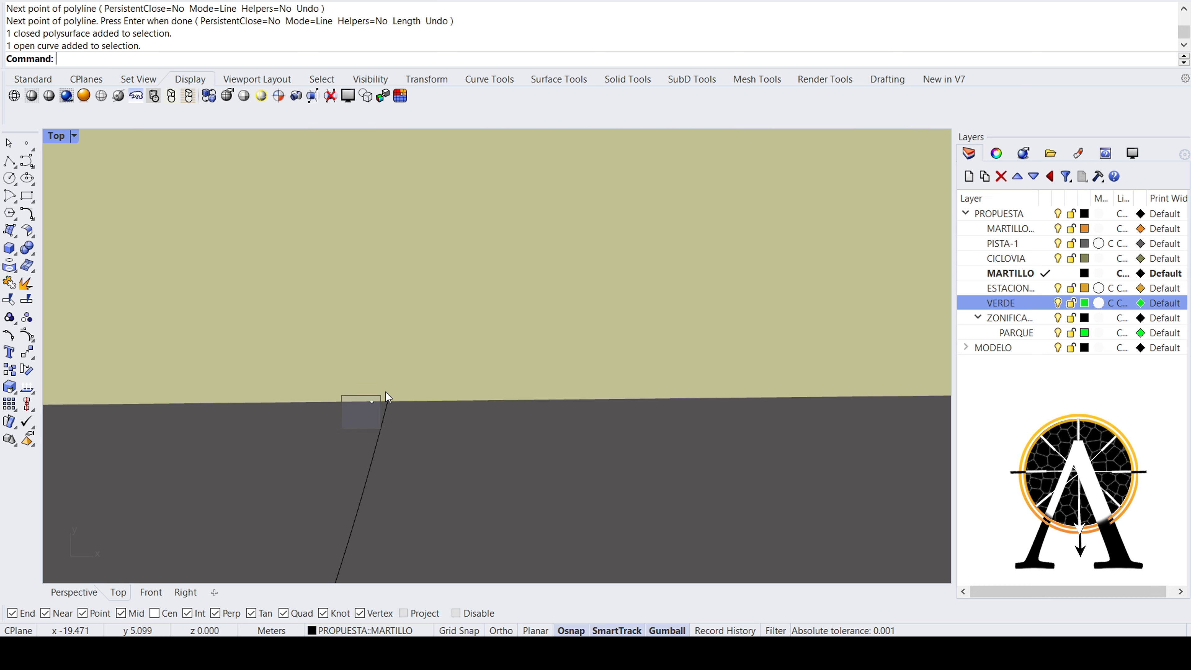
left_click_drag(386, 394, 387, 396)
key("Return")
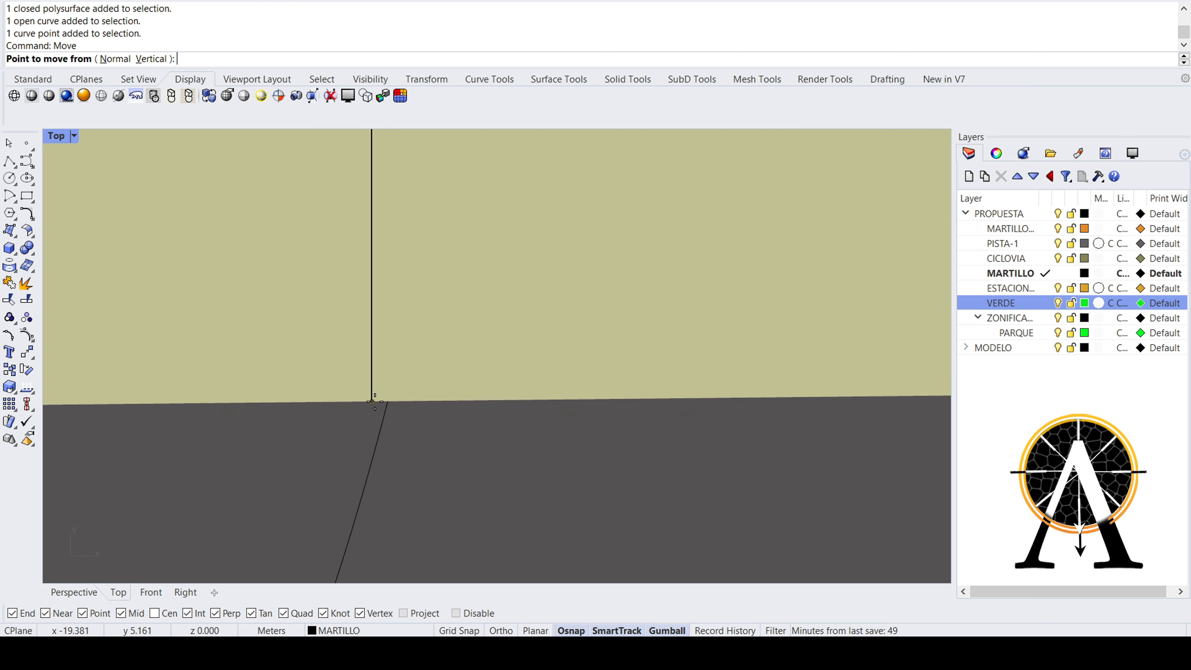
left_click(371, 401)
left_click(387, 401)
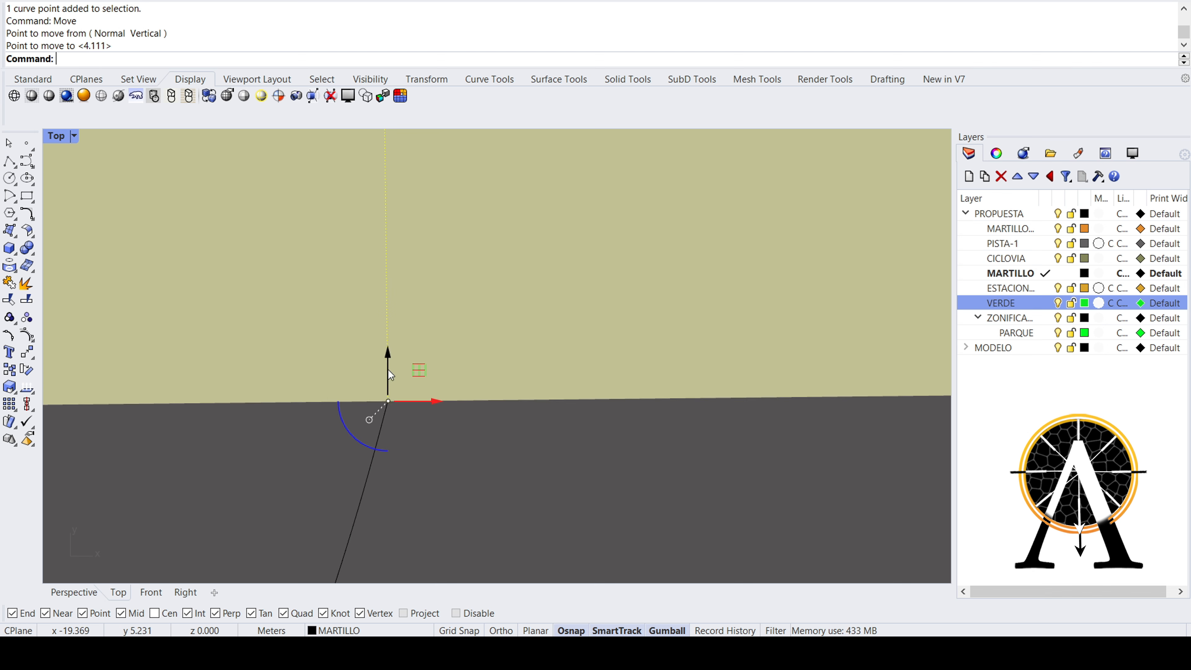
scroll(383, 416, "down", 5)
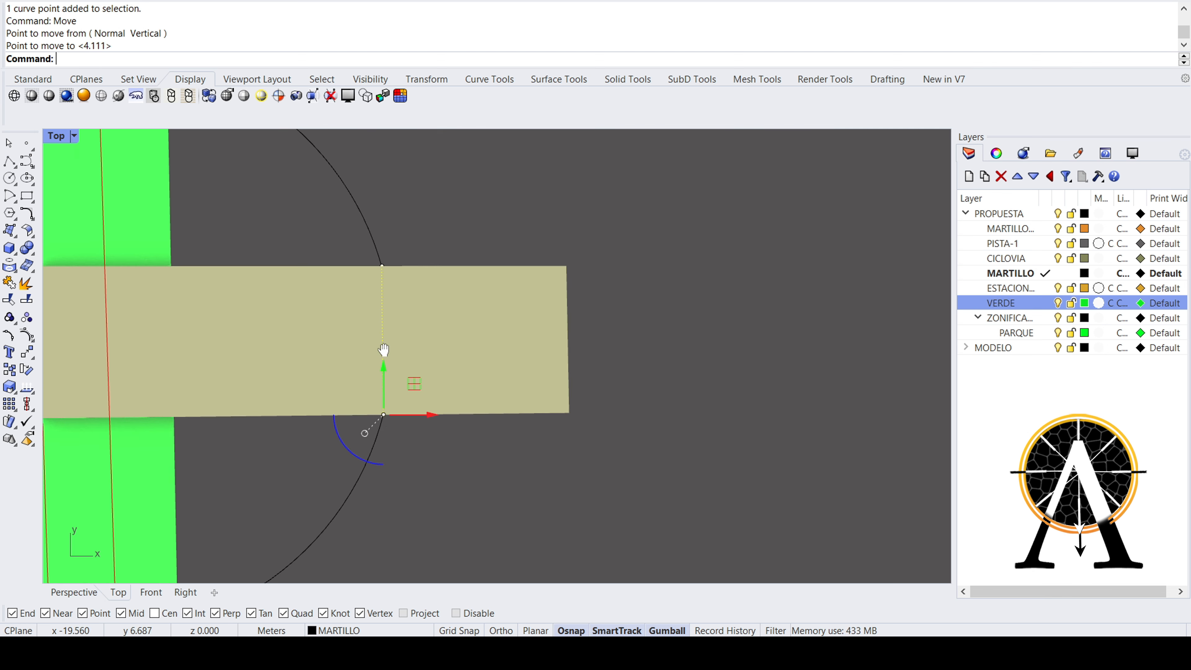
right_click_drag(383, 350, 413, 324)
scroll(534, 362, "down", 6)
scroll(541, 351, "down", 2)
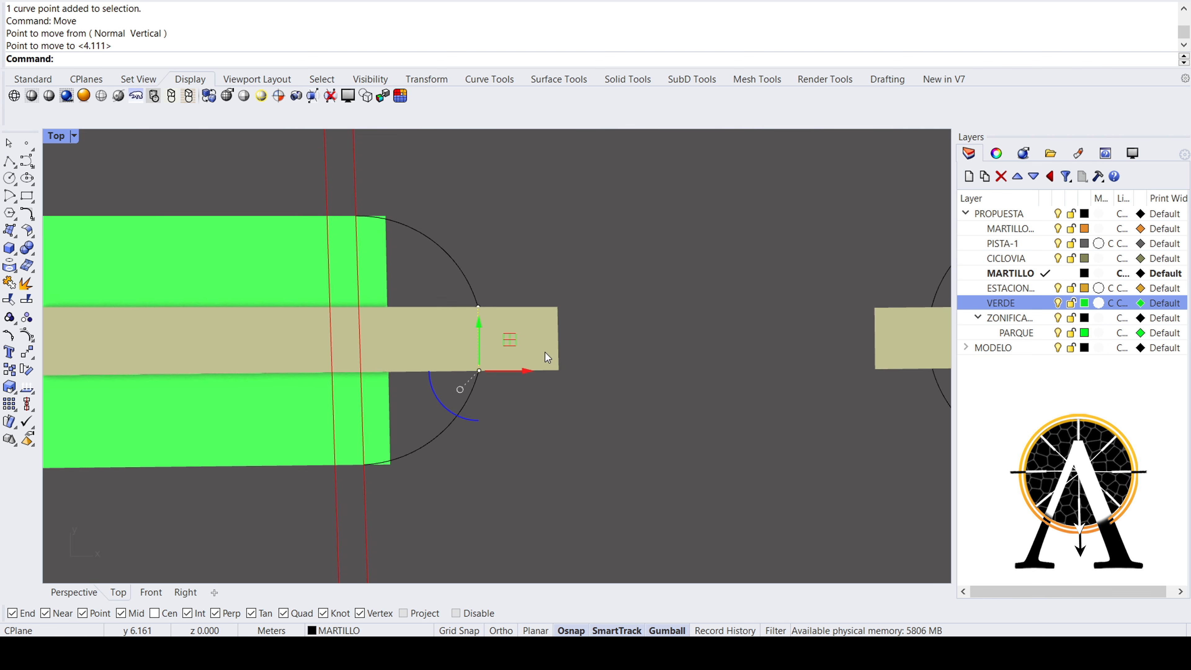
scroll(467, 353, "up", 2)
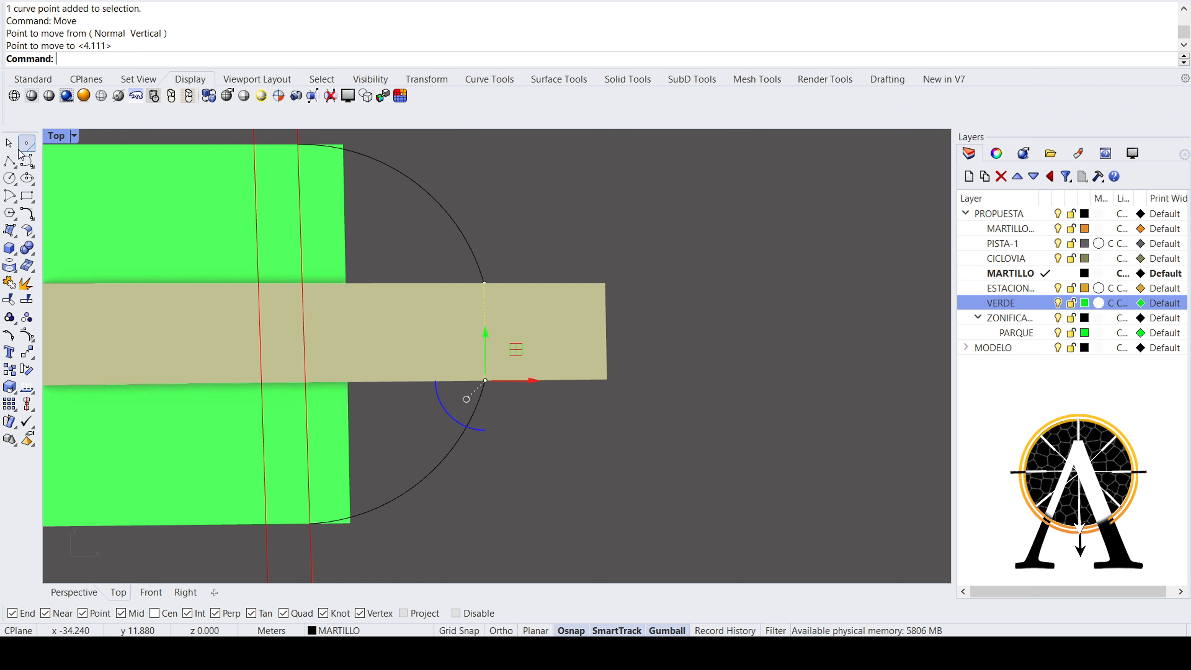
- In perspective, extrude the closing line vertically into a cutting surface rising above the first cycleway slab
double_click(56, 137)
double_click(517, 137)
right_click_drag(414, 294, 378, 363)
scroll(396, 409, "up", 5)
right_click_drag(396, 409, 398, 291)
scroll(458, 302, "up", 4)
key("Escape")
key("Escape")
left_click(617, 386)
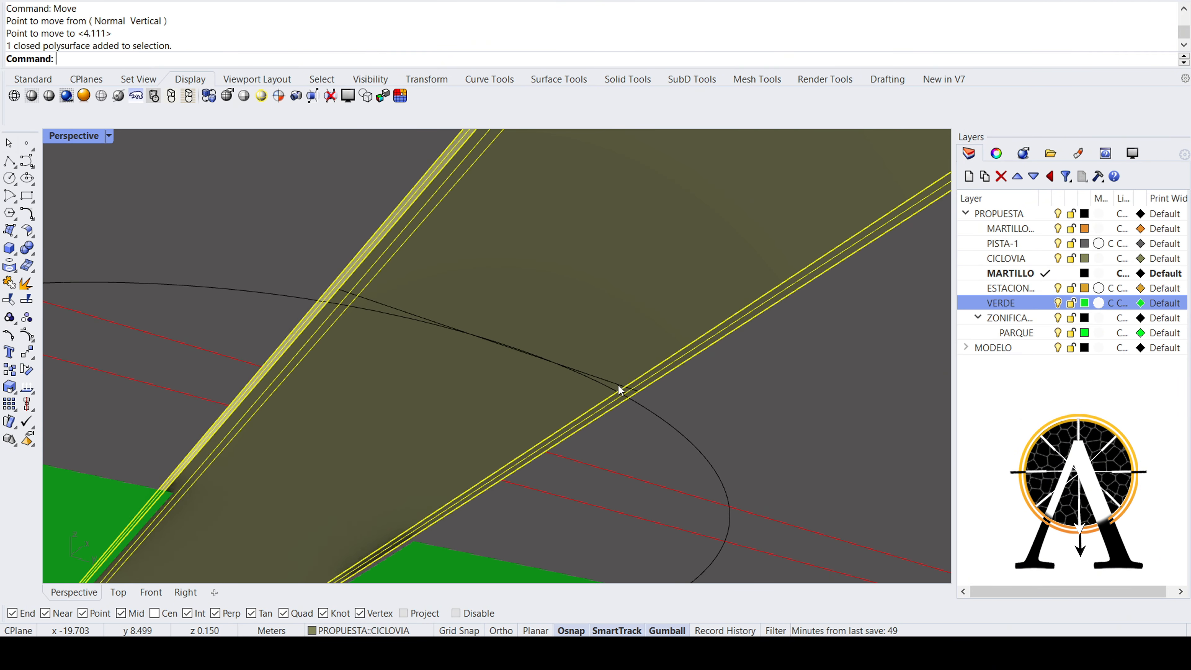
left_click(356, 284)
right_click_drag(356, 283, 419, 405)
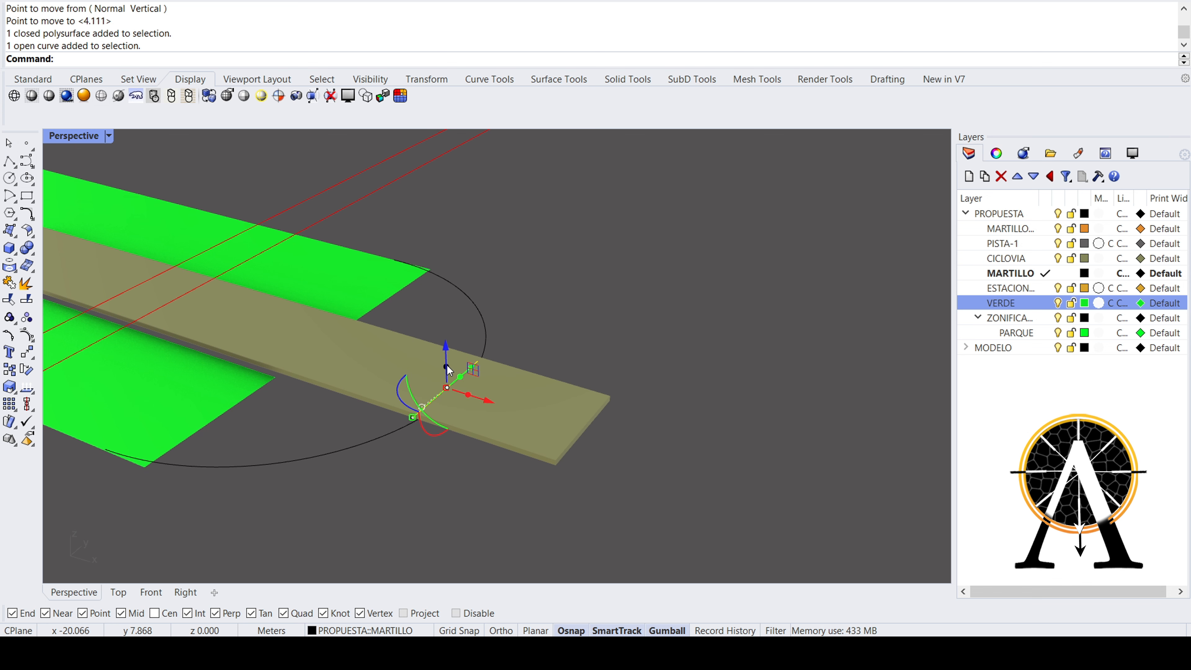
left_click_drag(447, 366, 445, 251)
- Split the first cycleway slab with the vertical surface as the cutting object
right_click_drag(310, 344, 398, 388)
scroll(398, 394, "up", 8)
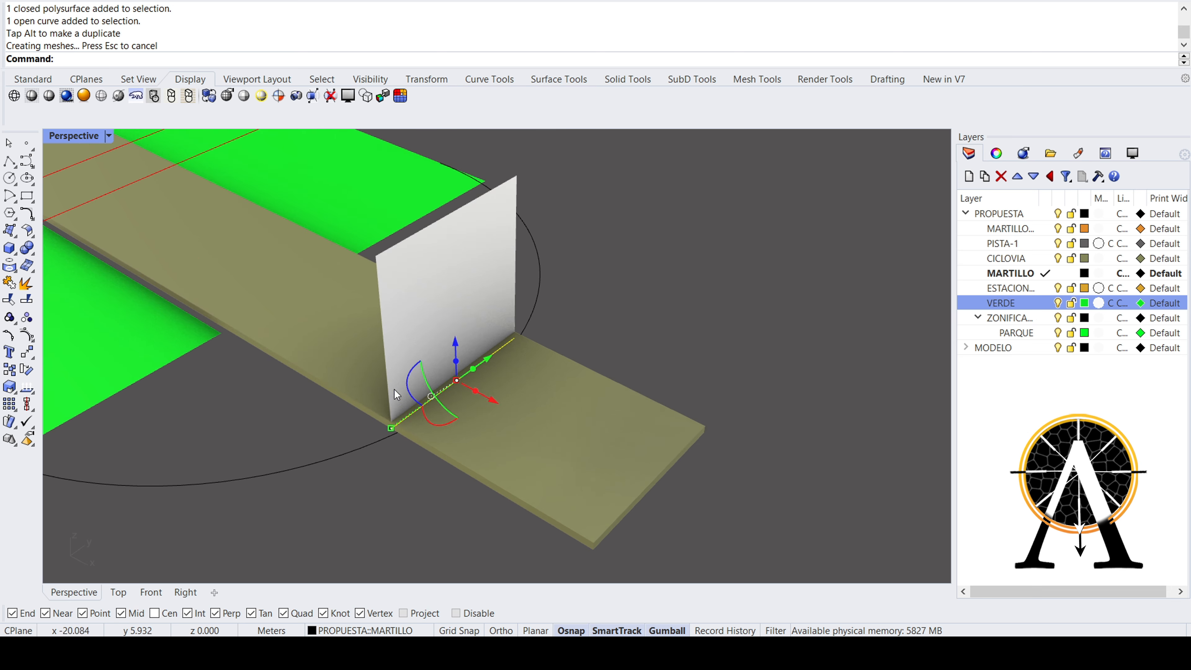
scroll(384, 407, "up", 3)
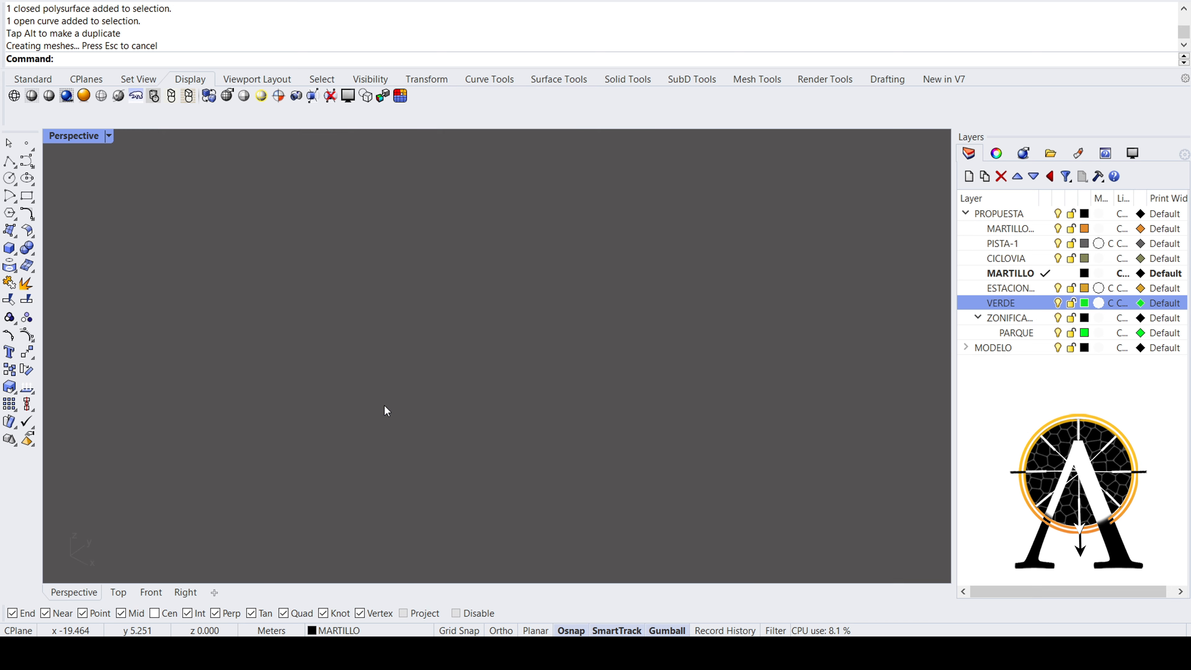
scroll(385, 406, "down", 4)
scroll(384, 407, "up", 3)
scroll(391, 406, "down", 5)
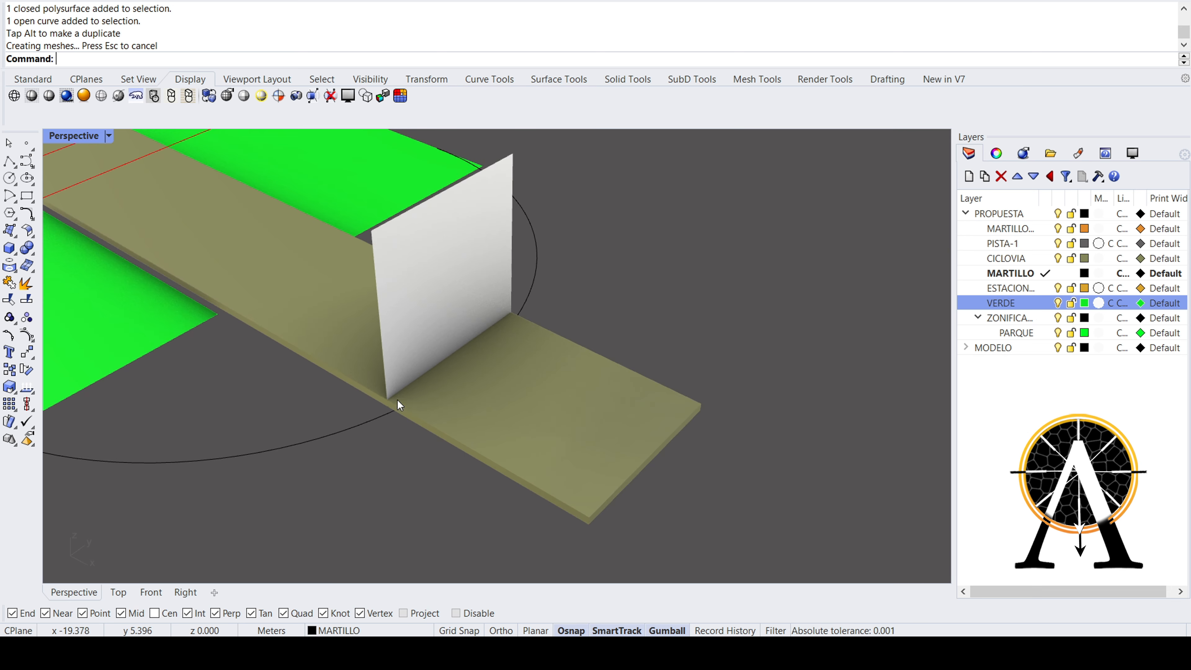
left_click(524, 387)
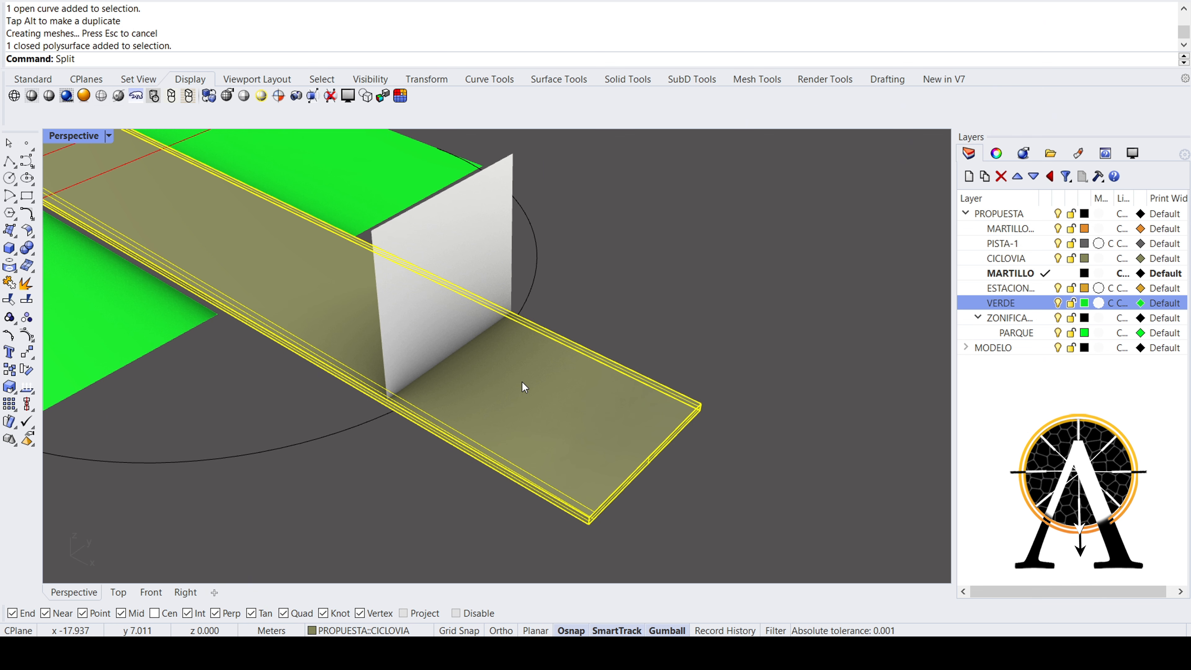
key("Return")
left_click(503, 254)
key("Return")
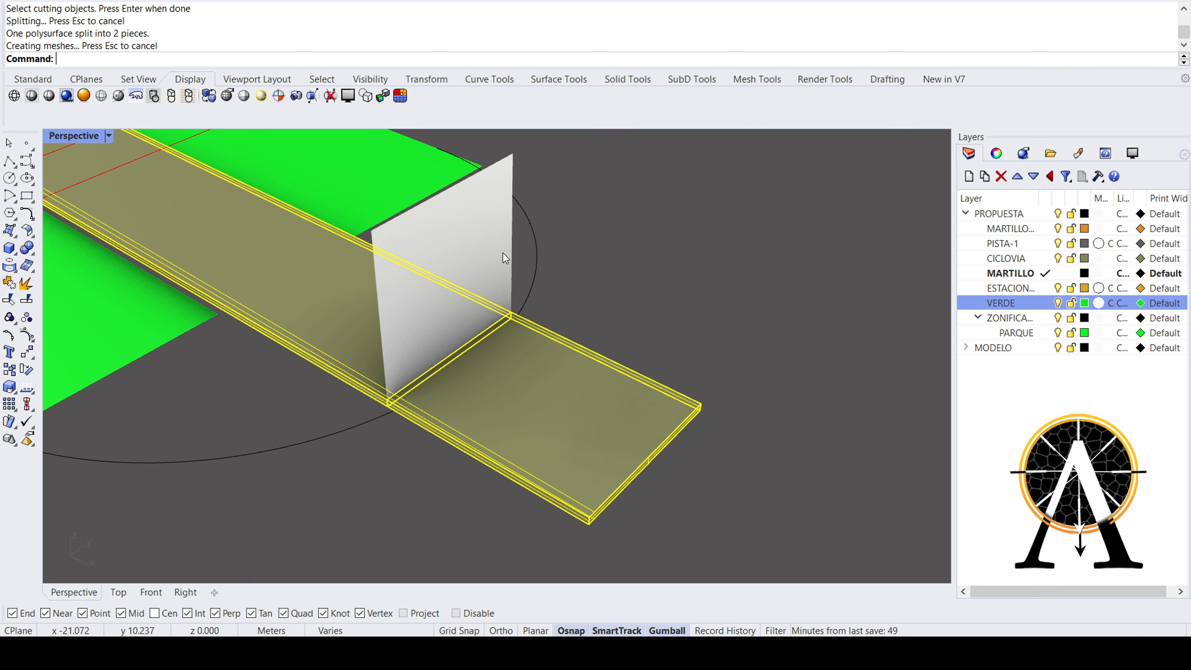
- Delete the first slab's cut-off piece beyond the end arc and the vertical cutting surface
left_click(516, 407)
right_click_drag(515, 407, 507, 378)
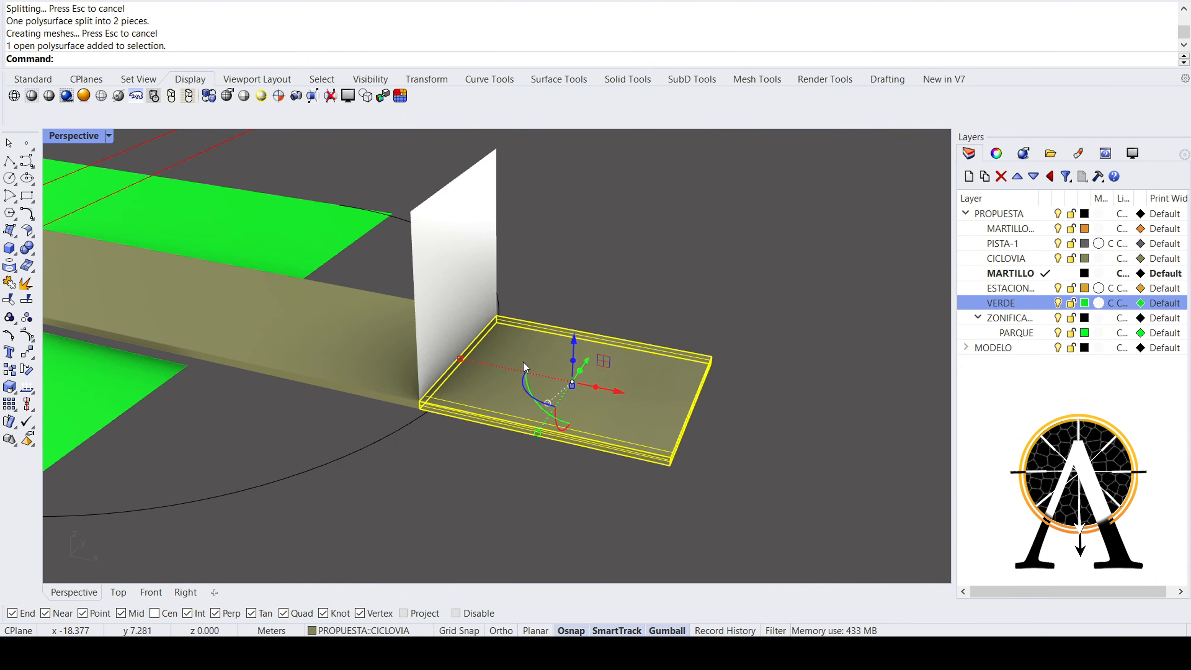
key("Delete")
left_click(459, 229)
key("Delete")
- Cap the open end of the trimmed first cycleway slab to make it a closed solid
left_click(397, 342)
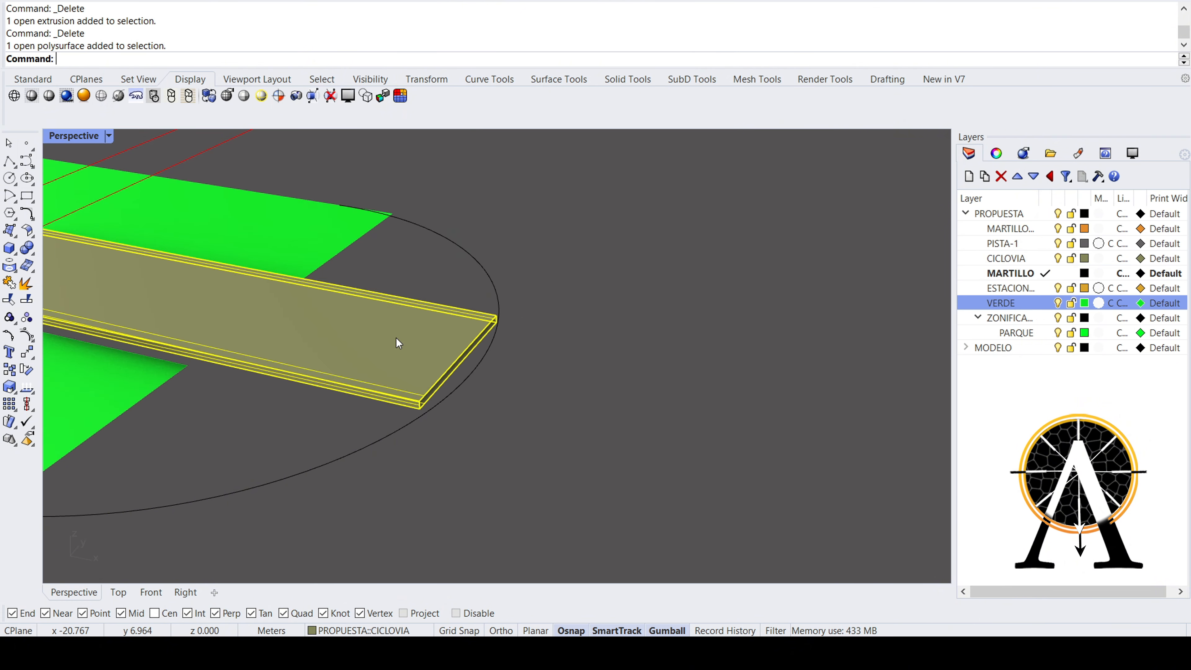
right_click_drag(396, 338, 506, 357)
left_click(994, 157)
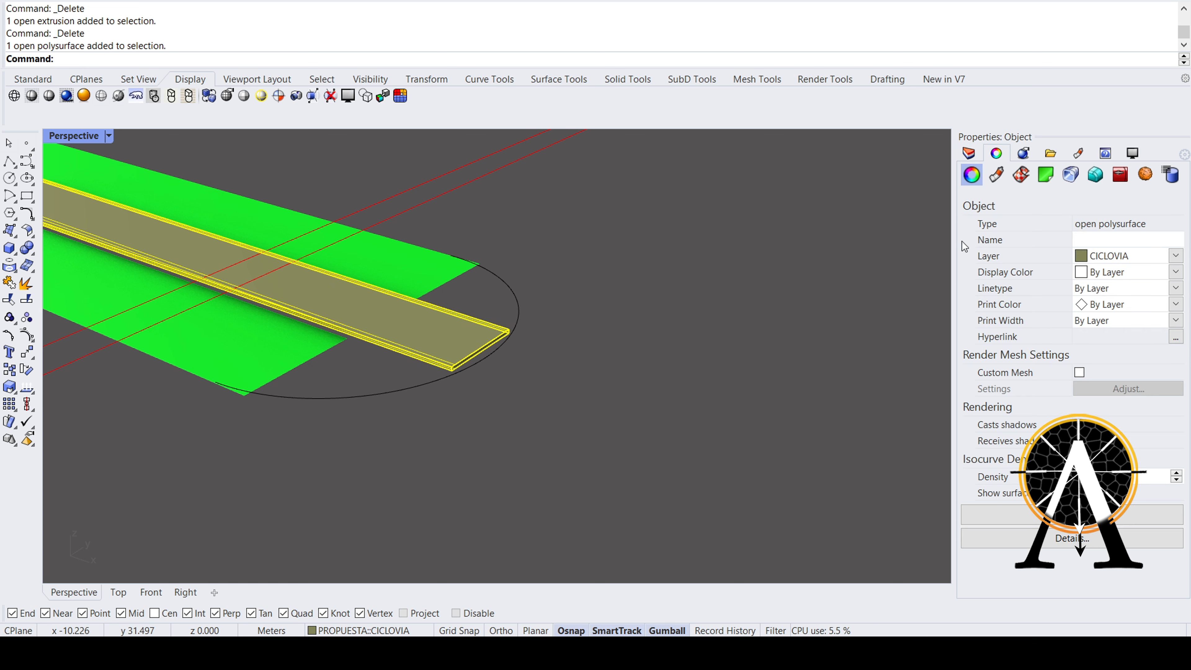
scroll(520, 372, "up", 2)
type("p")
key("Return")
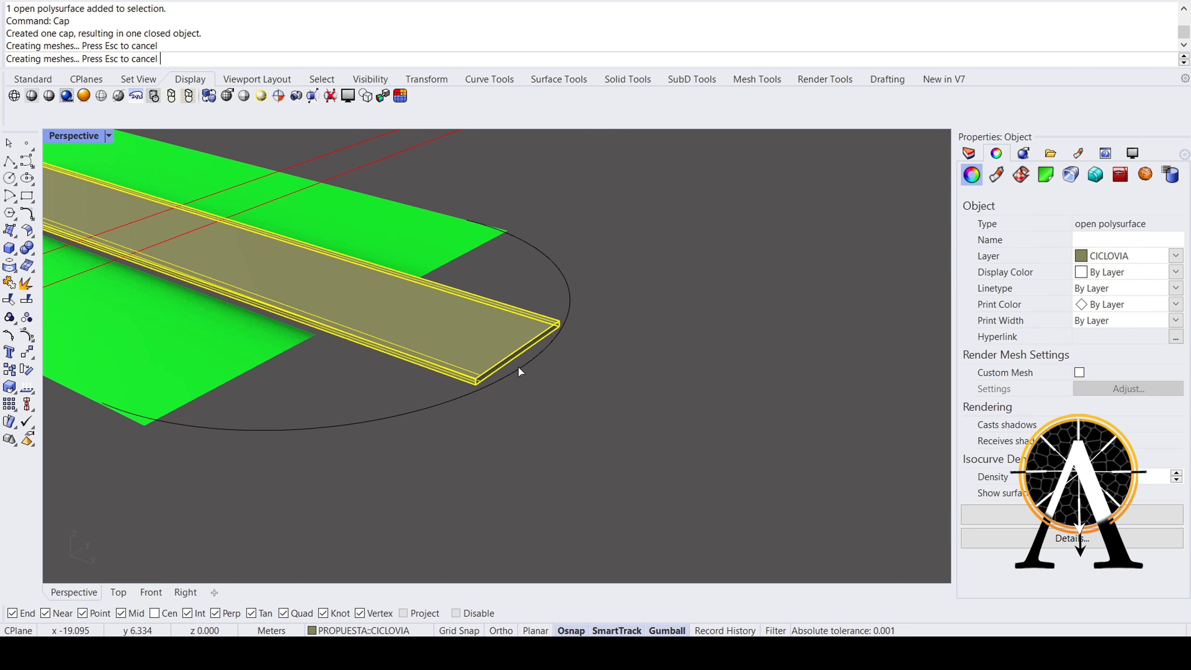
type("Turntable")
key("Return")
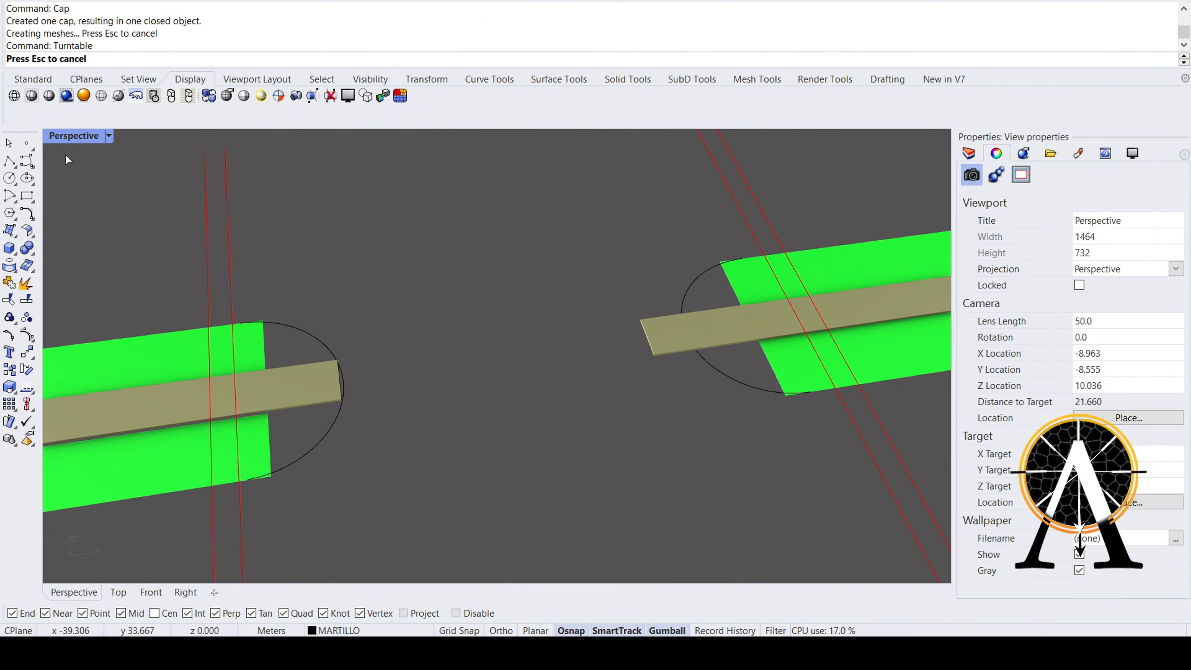
key("Escape")
- In plan view, draw a polyline across the second cycleway slab between the end arc's crossings with its long edges
double_click(67, 137)
double_click(66, 136)
right_click_drag(698, 333, 188, 338)
scroll(698, 333, "up", 5)
left_click(9, 161)
left_click(430, 256)
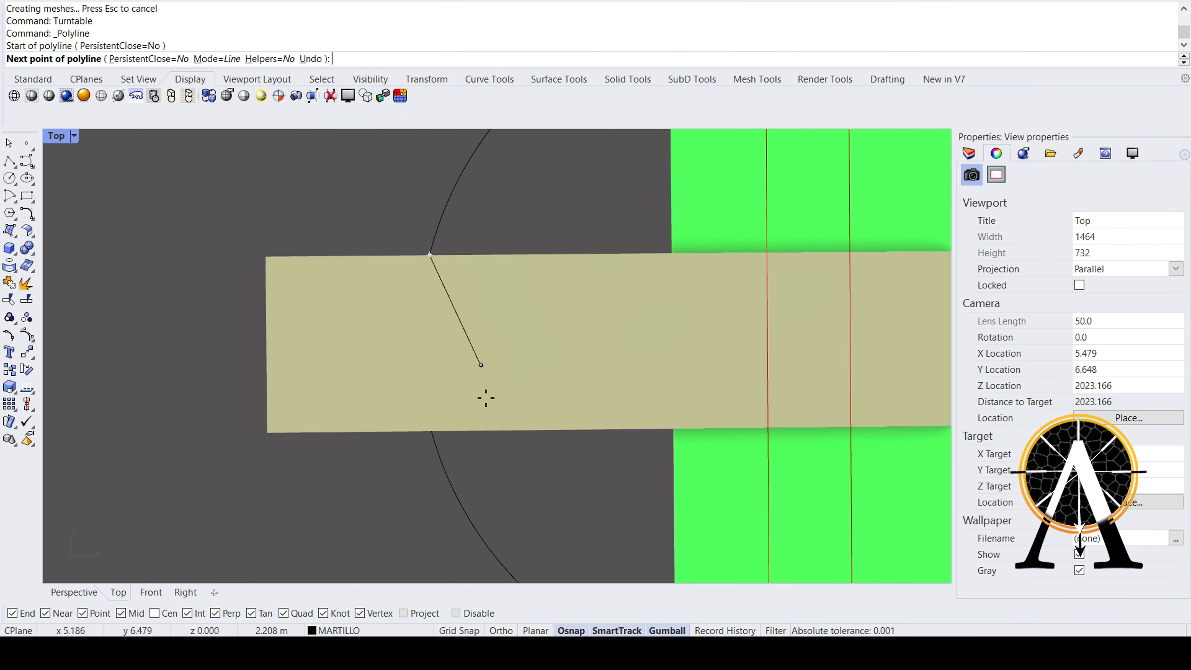
left_click(431, 431)
key("Return")
- Split the second cycleway slab with the new line across it
left_click(431, 315)
left_click(536, 312)
type("Split")
key("Return")
left_click(431, 291)
key("Return")
- Delete the second slab's piece beyond the end arc and cap the remaining slab's open end
left_click(333, 324)
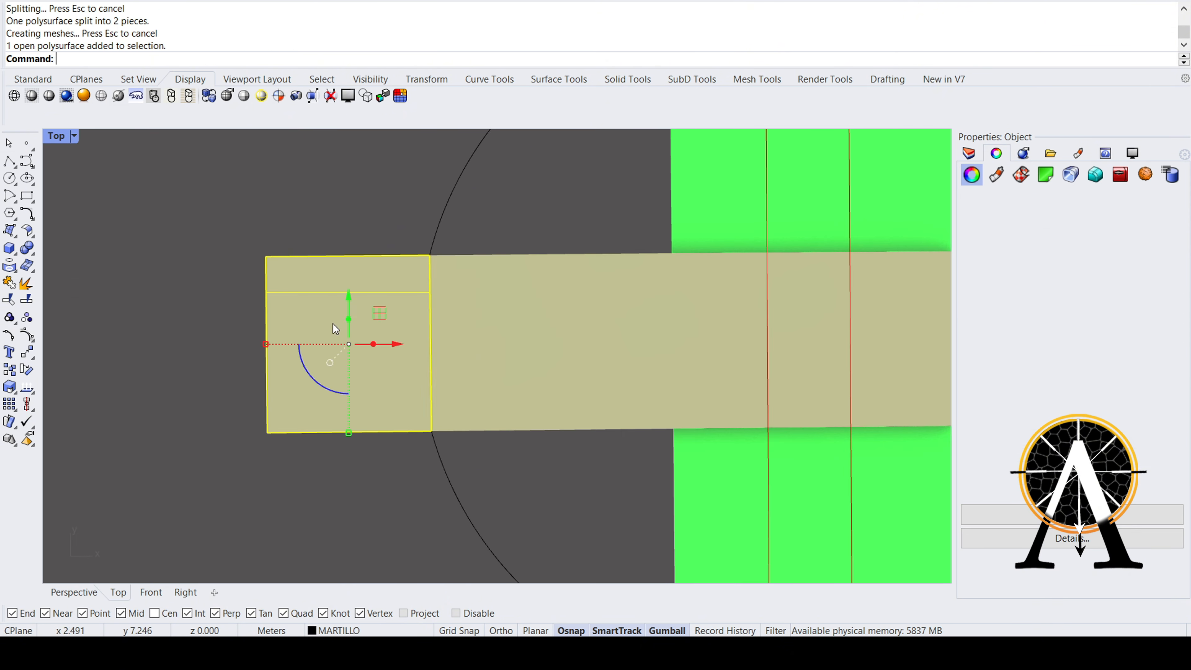
key("Delete")
left_click(464, 304)
type("Cap")
key("Return")
- Examine both trimmed cycleway slab ends against the medians' end arcs in perspective
double_click(56, 136)
double_click(531, 136)
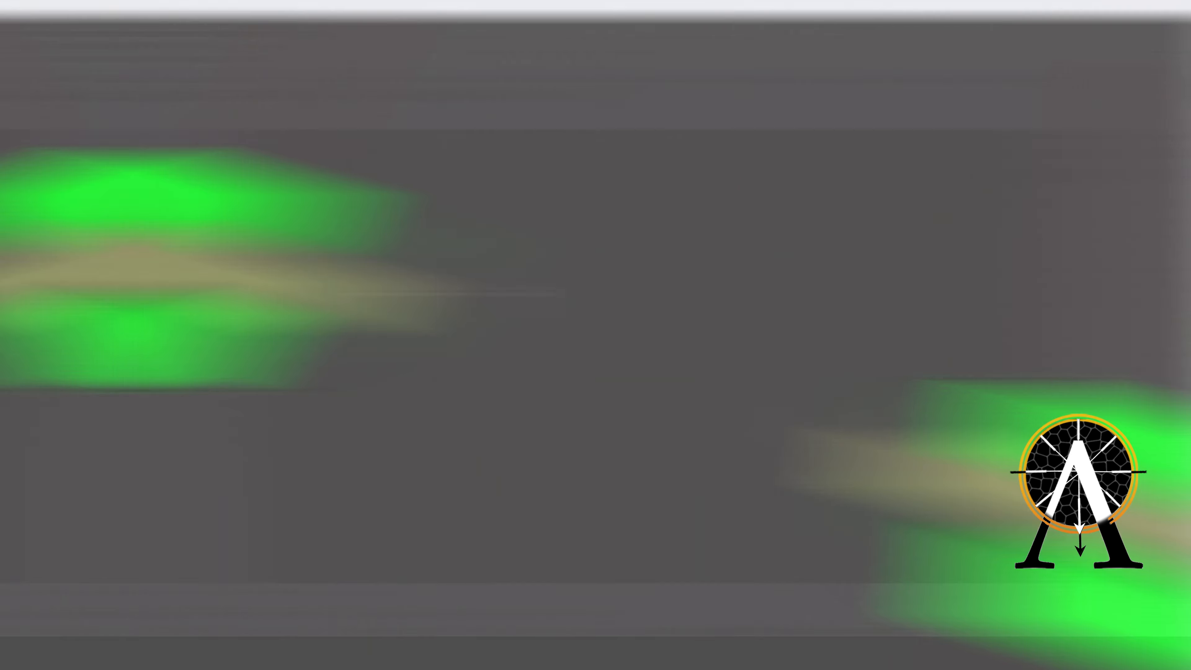
right_click_drag(395, 330, 524, 377)
scroll(366, 318, "up", 3)
scroll(454, 338, "up", 3)
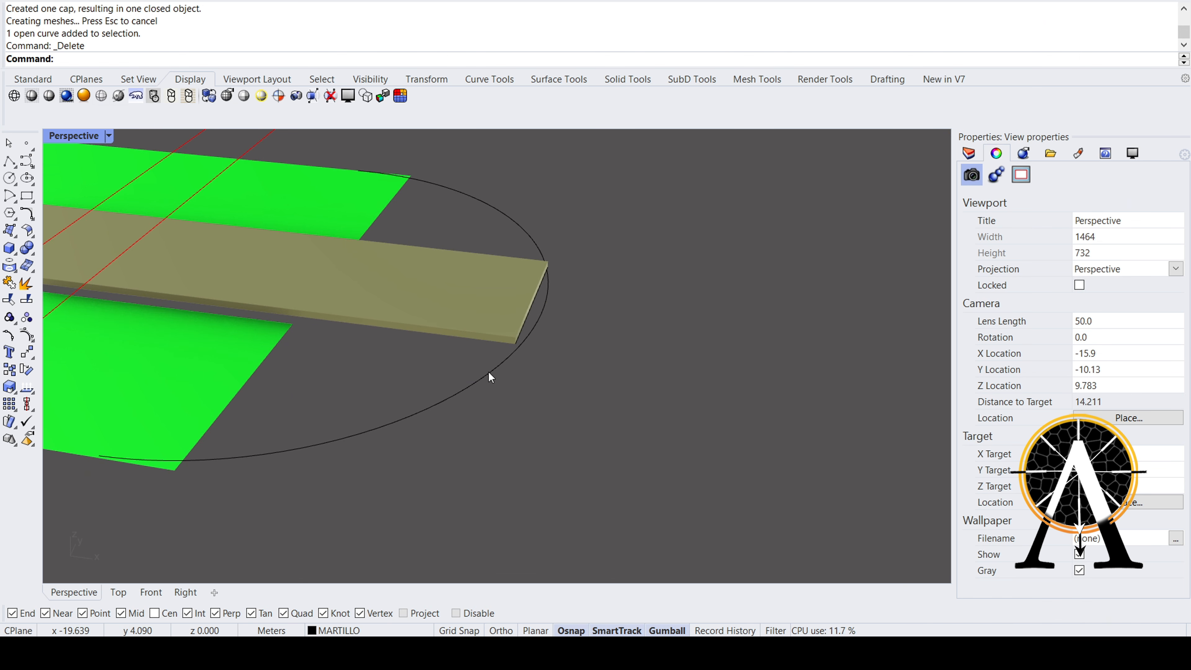
scroll(488, 372, "down", 2)
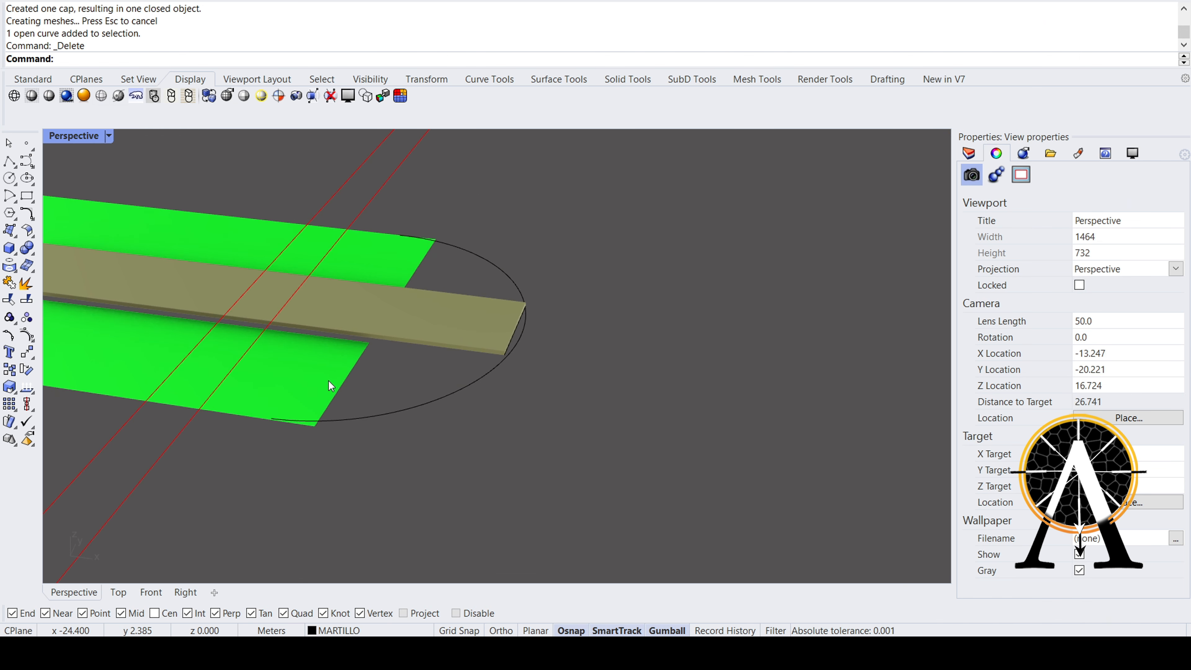
scroll(328, 381, "down", 3)
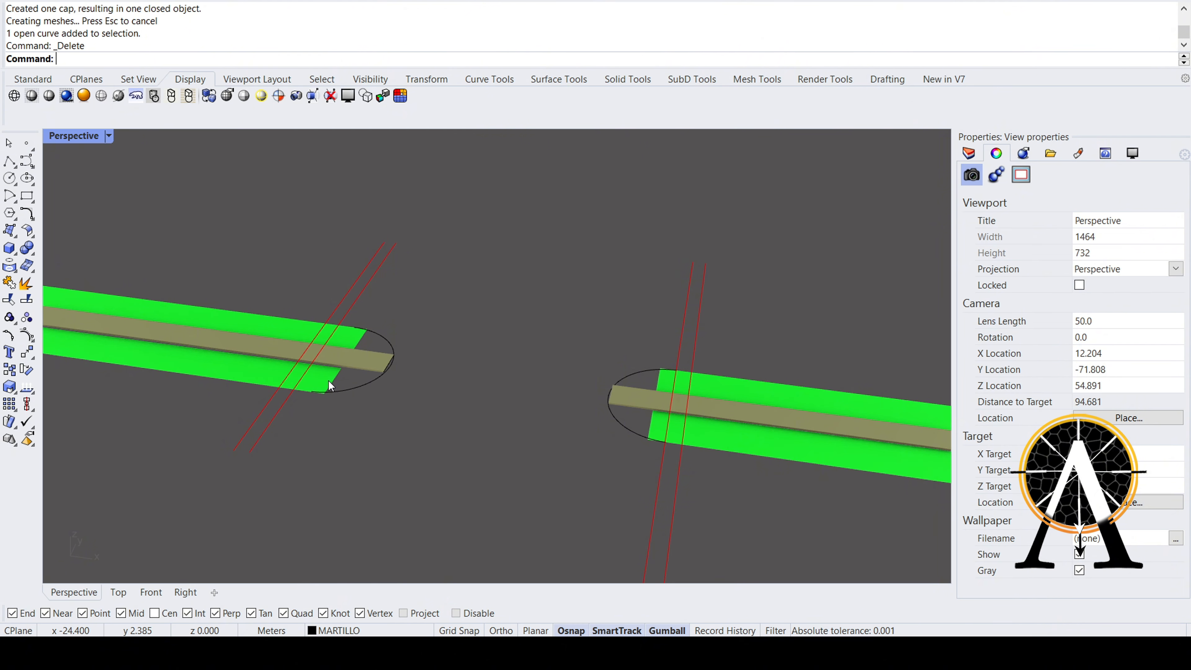
right_click_drag(328, 380, 193, 354)
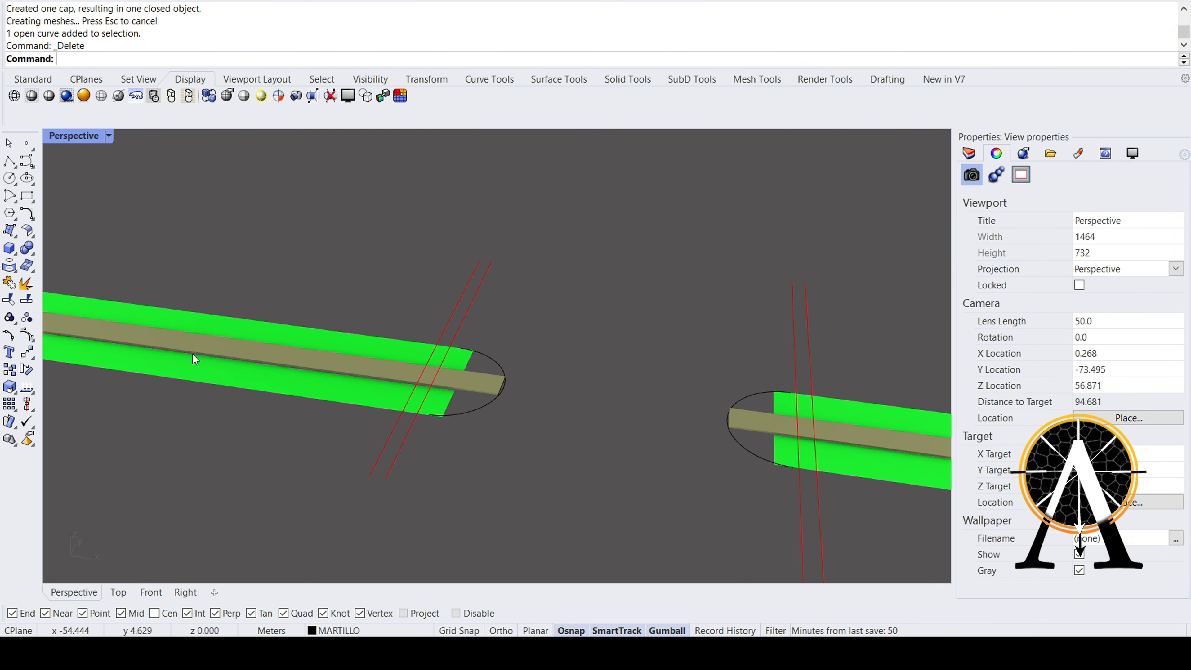
scroll(193, 354, "up", 1)
right_click_drag(550, 416, 451, 437)
scroll(539, 444, "up", 7)
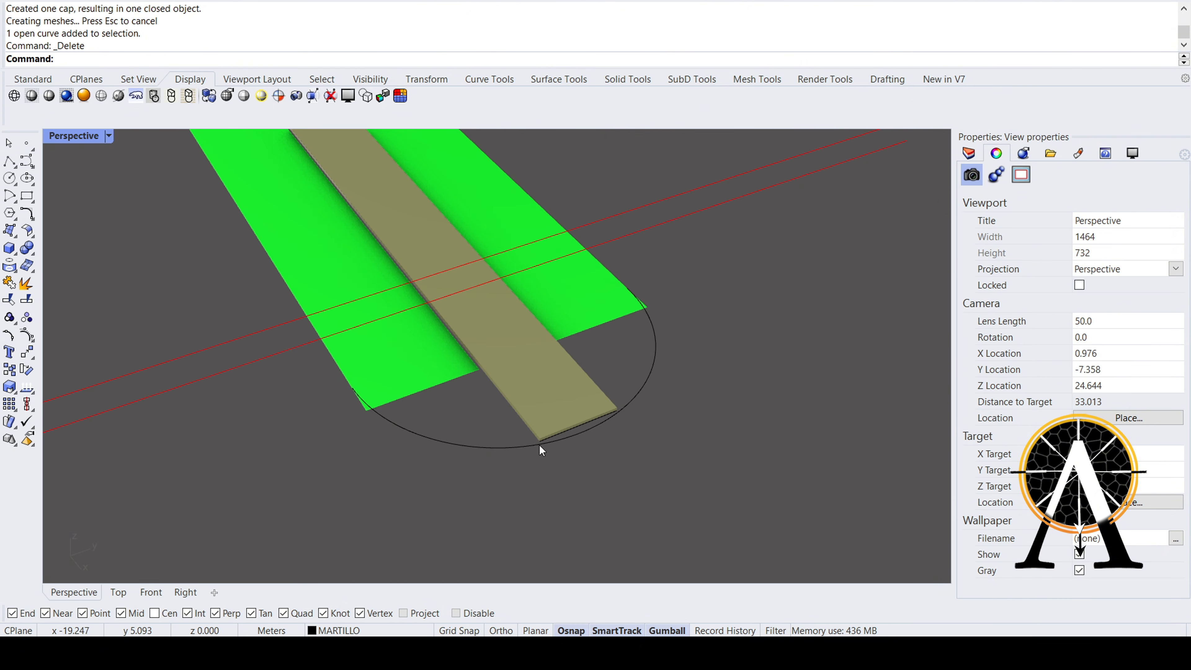
- In plan view, try to split the two grouped end arcs using both cycleway slabs as cutting objects
left_click(5, 168)
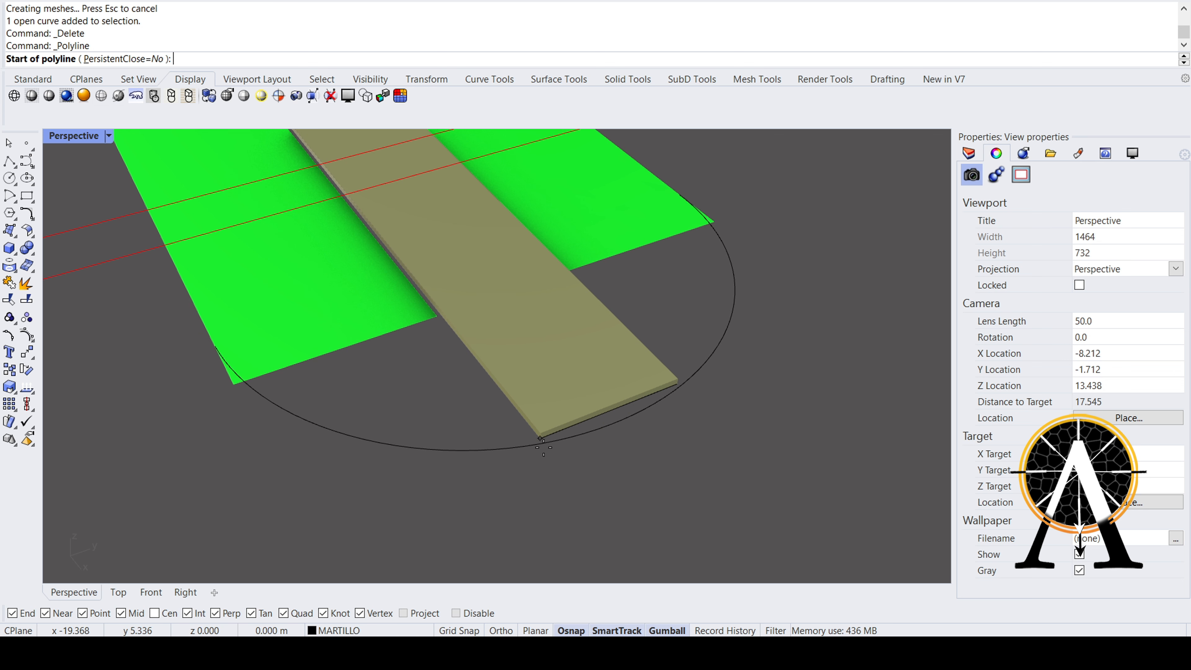
key("Escape")
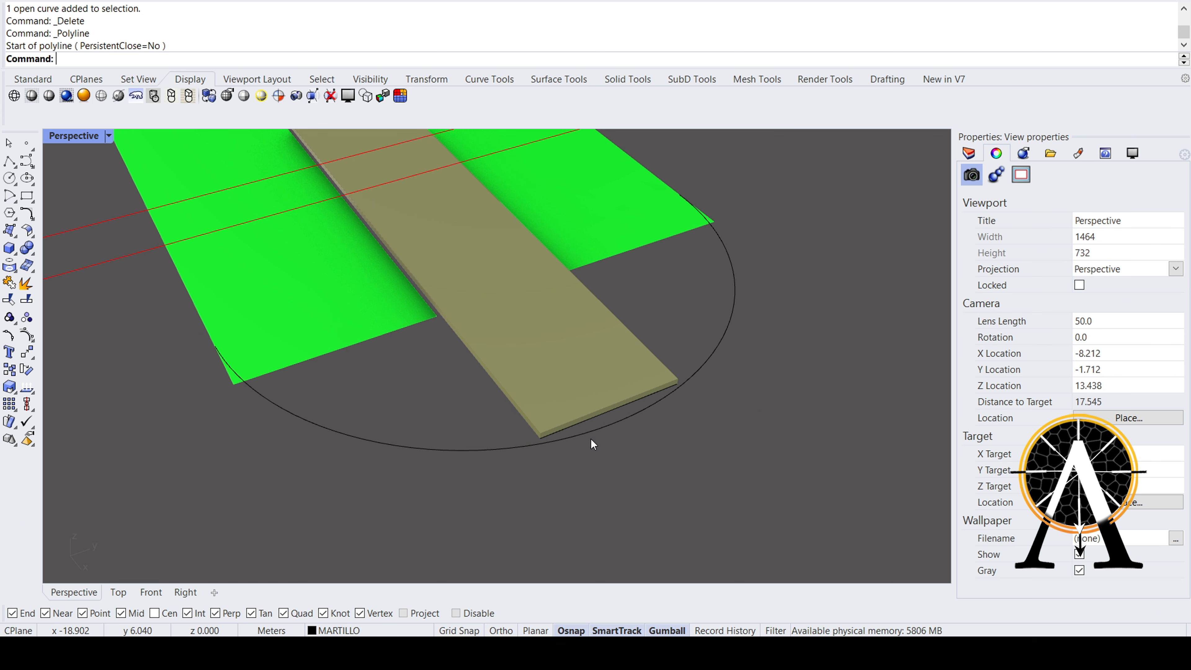
left_click(591, 439)
scroll(432, 302, "down", 2)
scroll(465, 331, "down", 3)
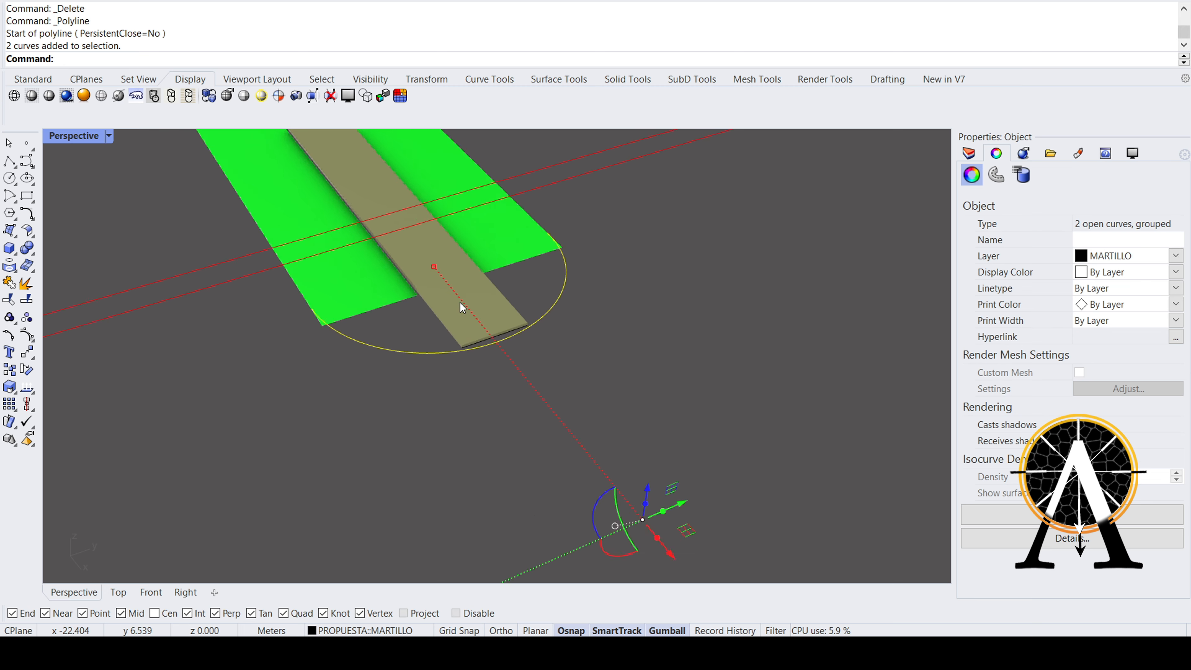
double_click(87, 136)
double_click(68, 133)
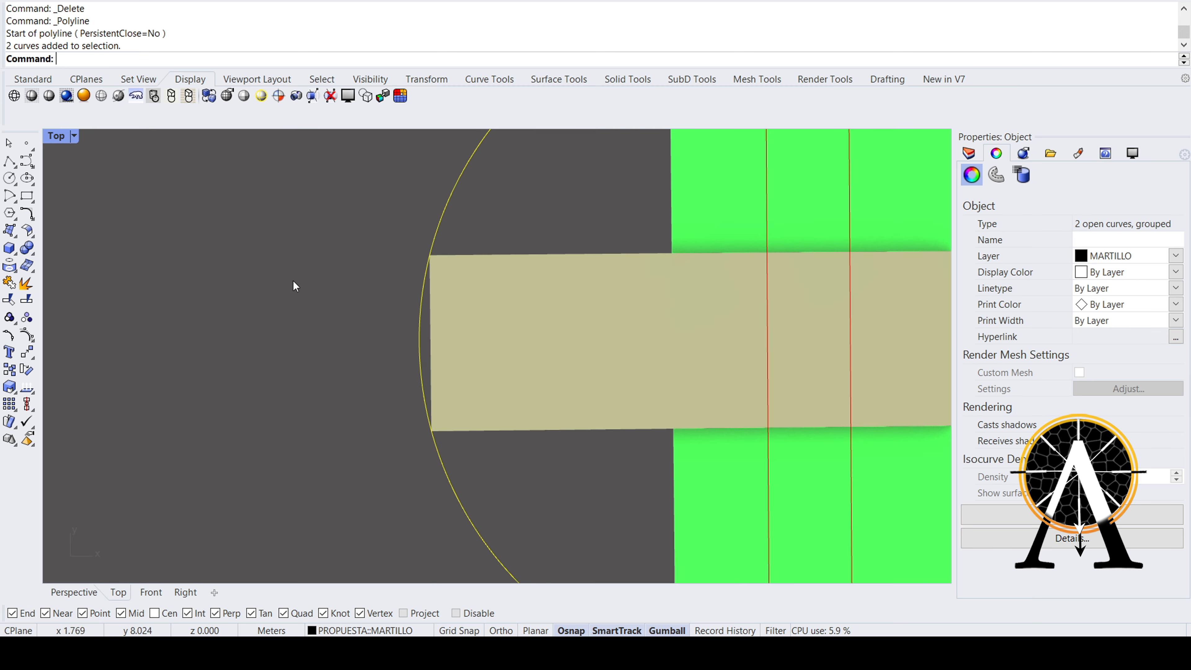
scroll(293, 280, "down", 5)
scroll(386, 310, "up", 3)
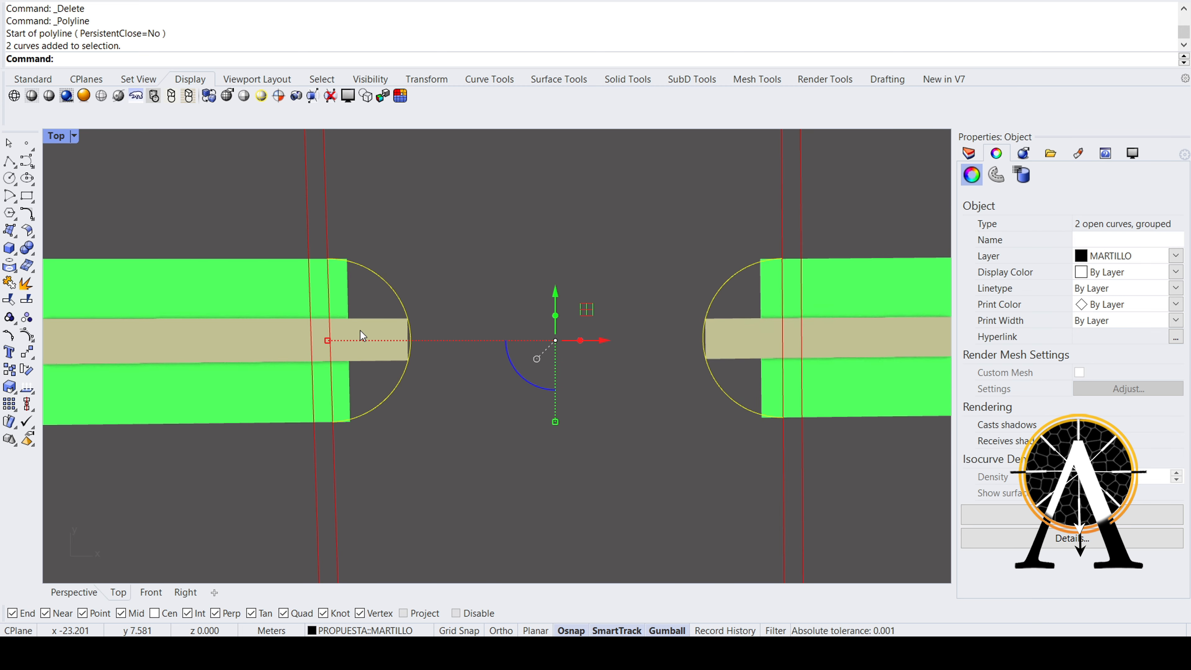
type("split")
key("Return")
scroll(361, 331, "up", 3)
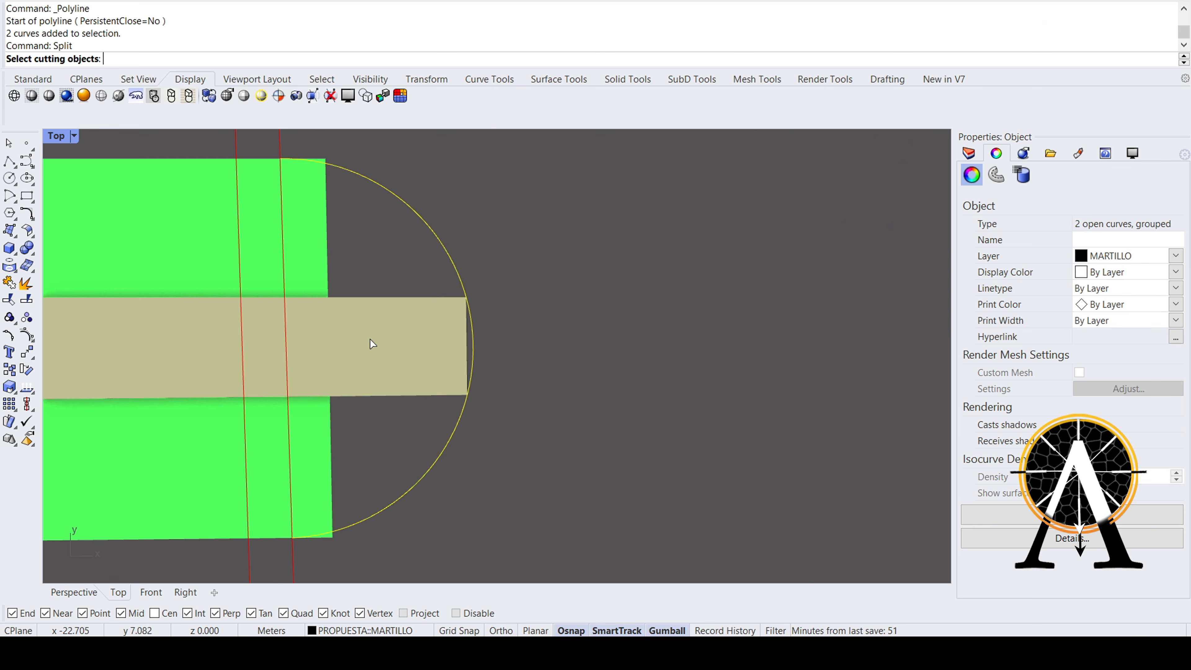
left_click(371, 339)
scroll(370, 339, "down", 2)
right_click_drag(754, 364, 634, 343)
left_click(646, 347)
key("Return")
key("Escape")
- Ungroup the two end arcs and select the second median's arc on its own
left_click(697, 264)
type("Un")
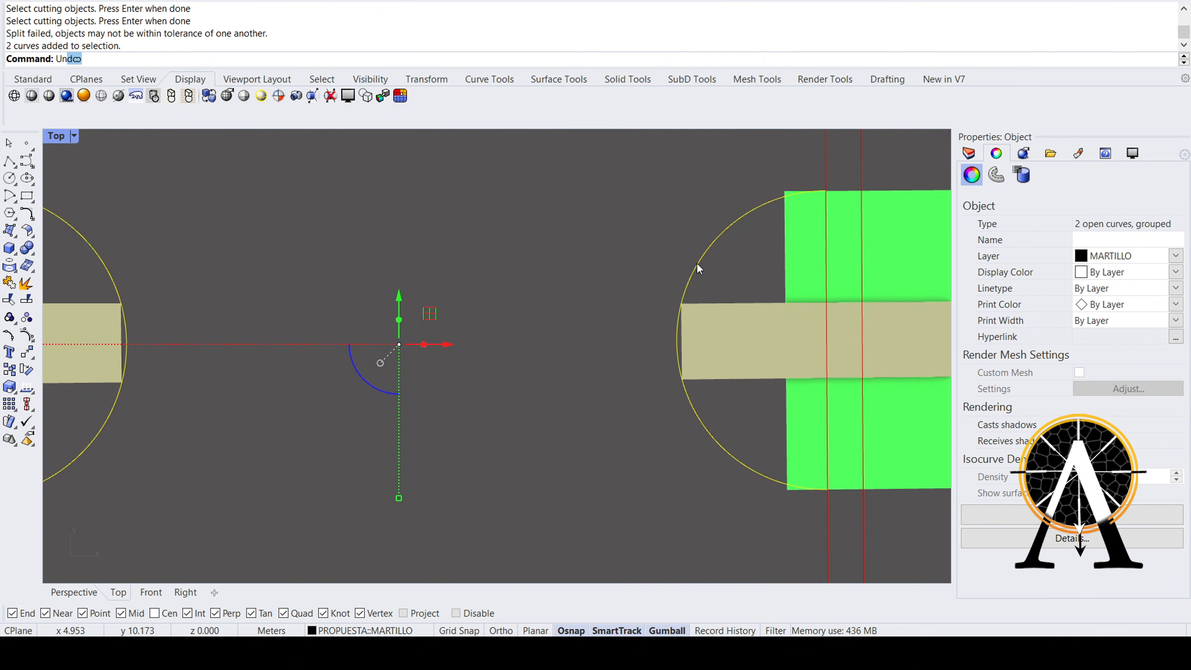
type("g")
key("Return")
left_click(676, 332)
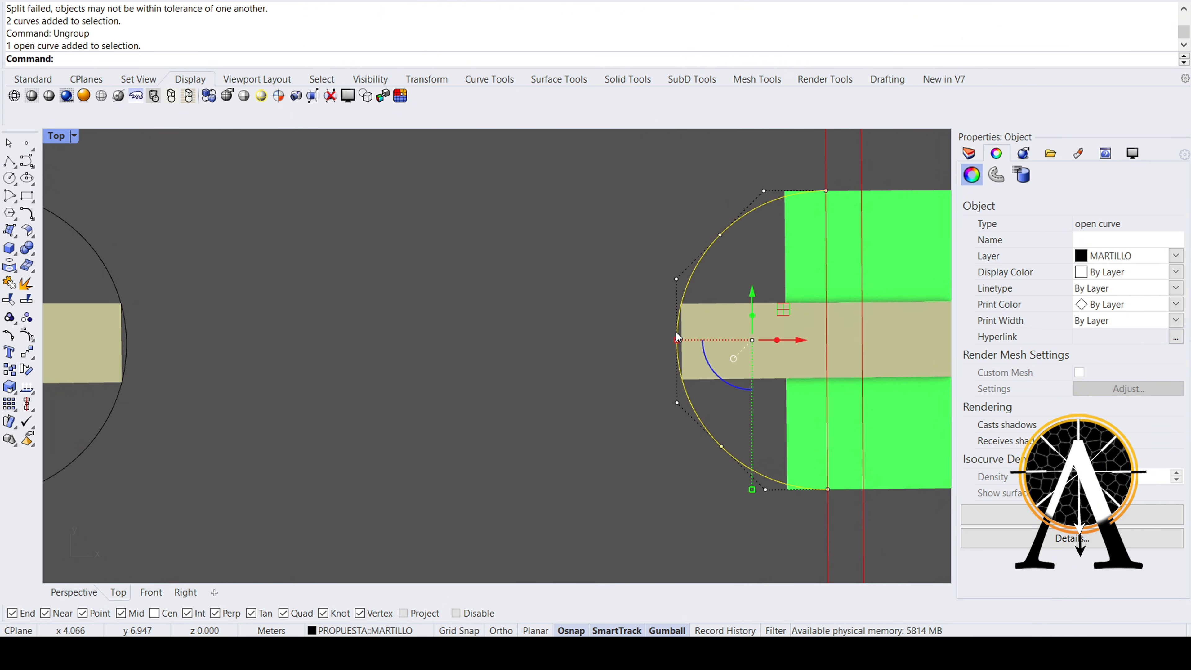
- Draw a polyline along the first cycleway slab's end edge, joining its two corners on the end arc
right_click_drag(486, 386, 572, 394)
scroll(571, 393, "down", 2)
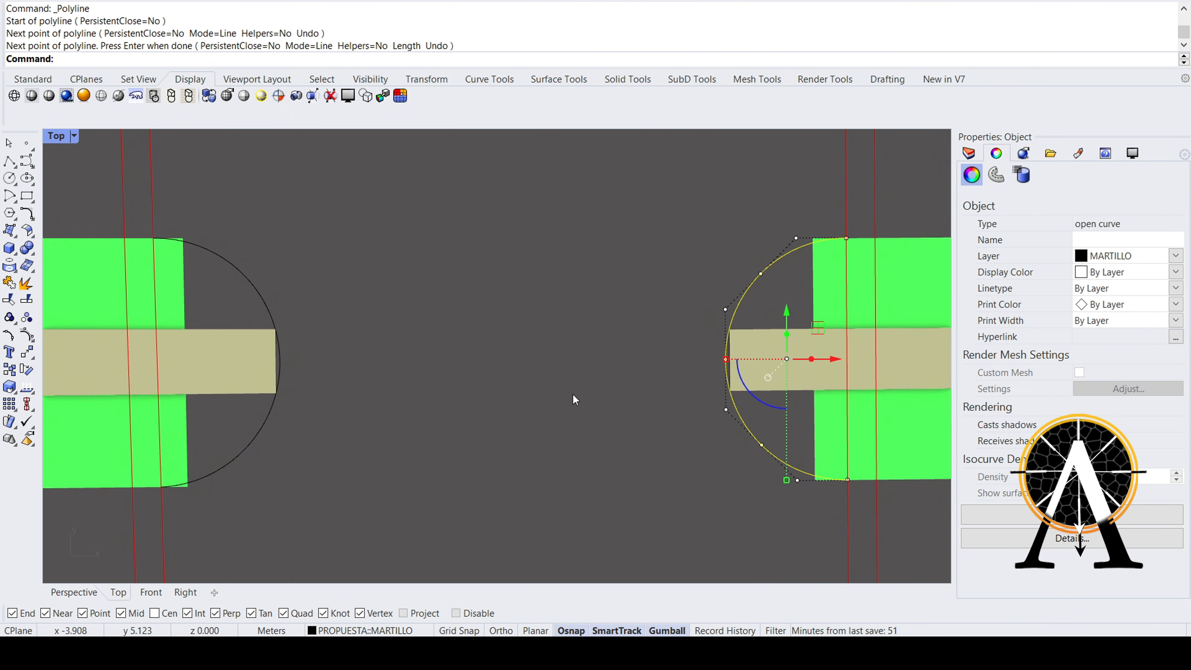
scroll(292, 335, "up", 14)
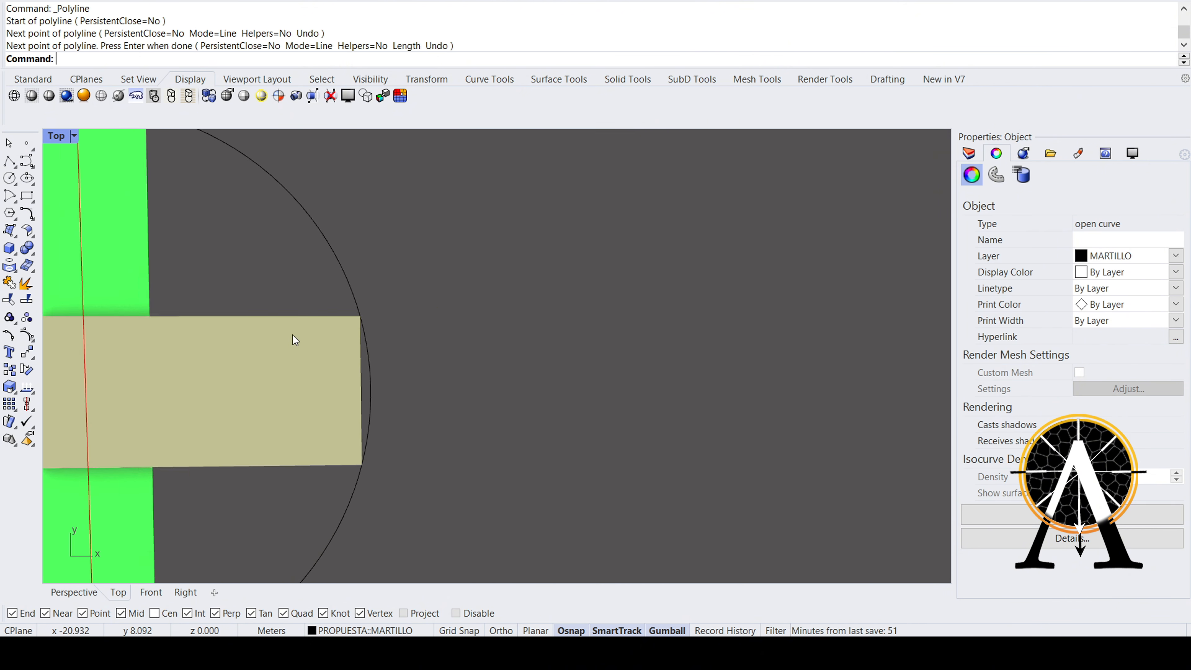
key("space")
left_click(420, 300)
scroll(425, 281, "down", 5)
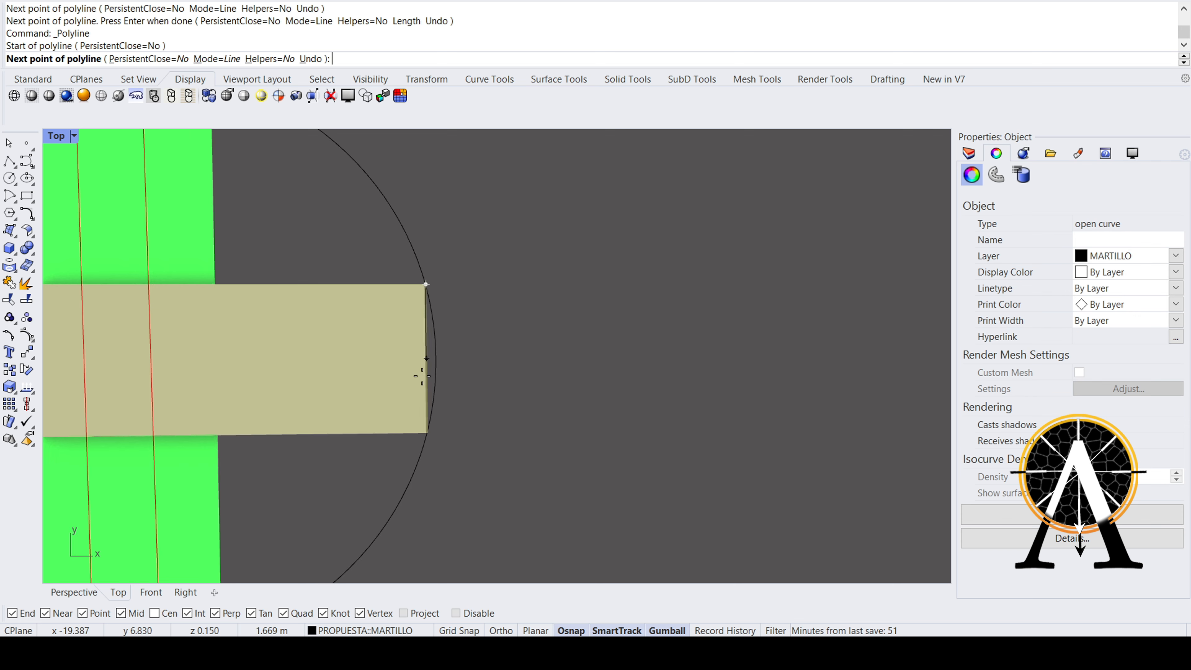
scroll(429, 427, "up", 5)
left_click(429, 427)
key("Return")
- Try to split the end arc at the first cycleway slab using the polyline along the slab's end edge
scroll(492, 361, "down", 3)
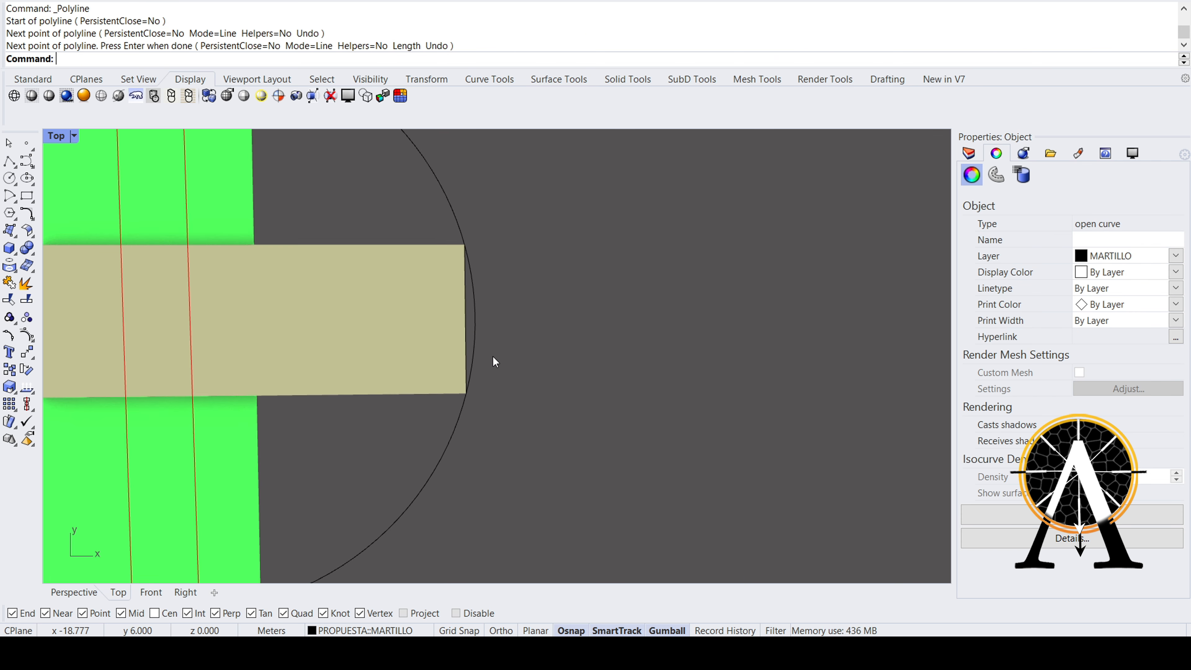
left_click(480, 307)
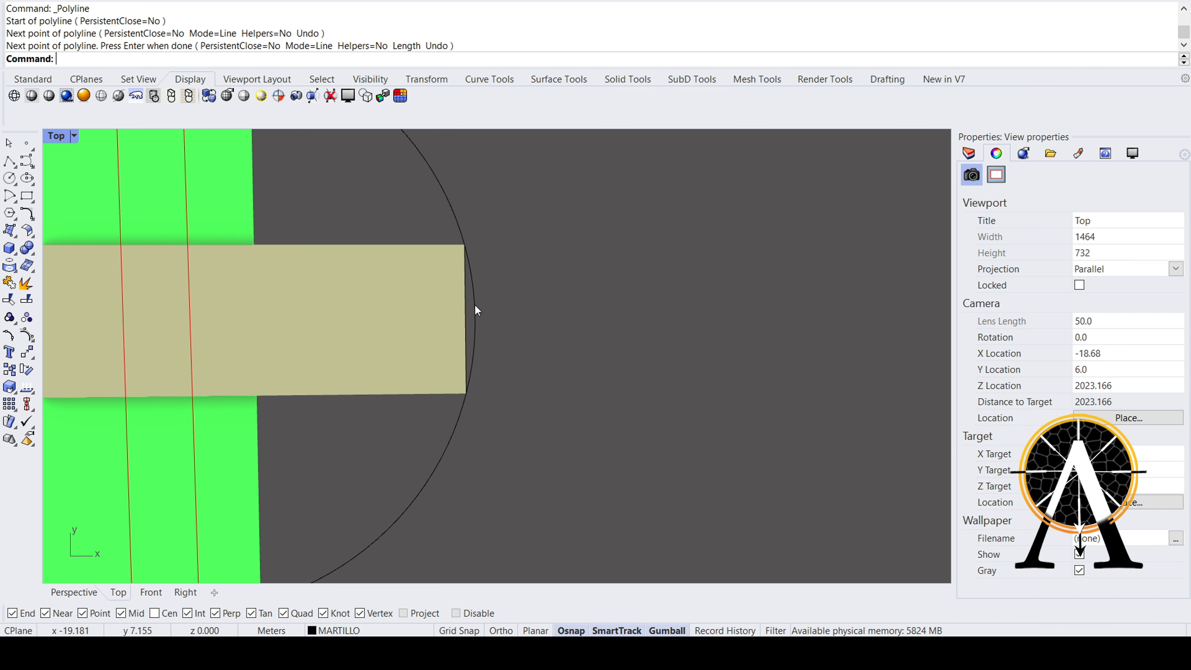
left_click(472, 305)
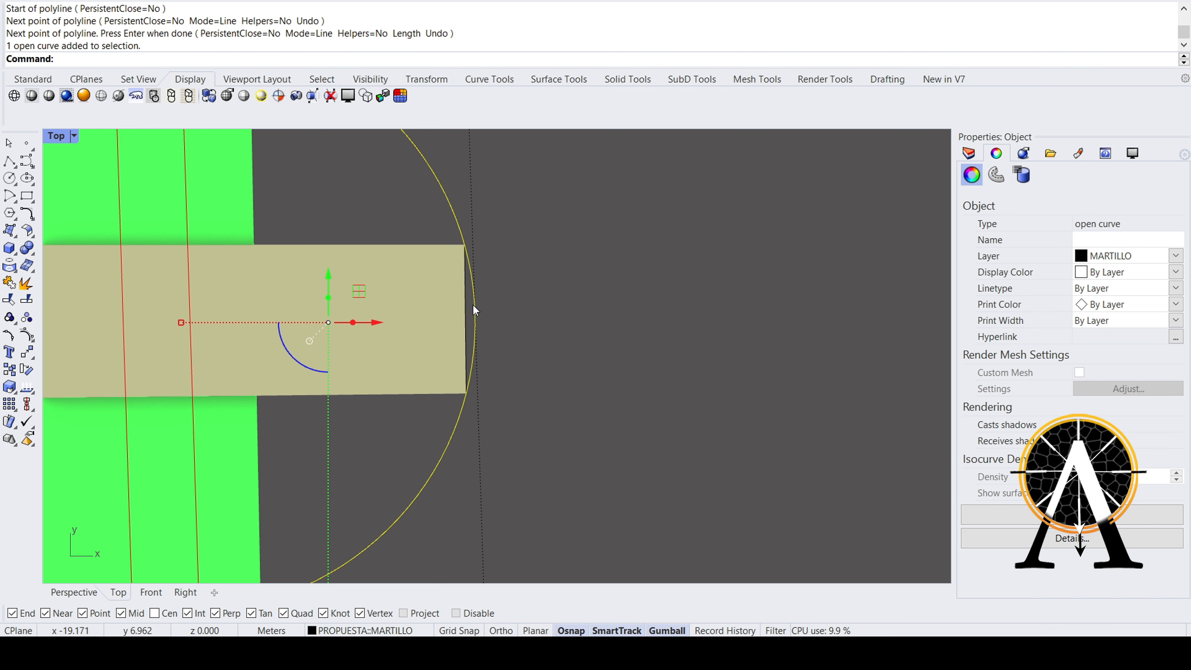
scroll(473, 306, "down", 3)
scroll(294, 273, "up", 2)
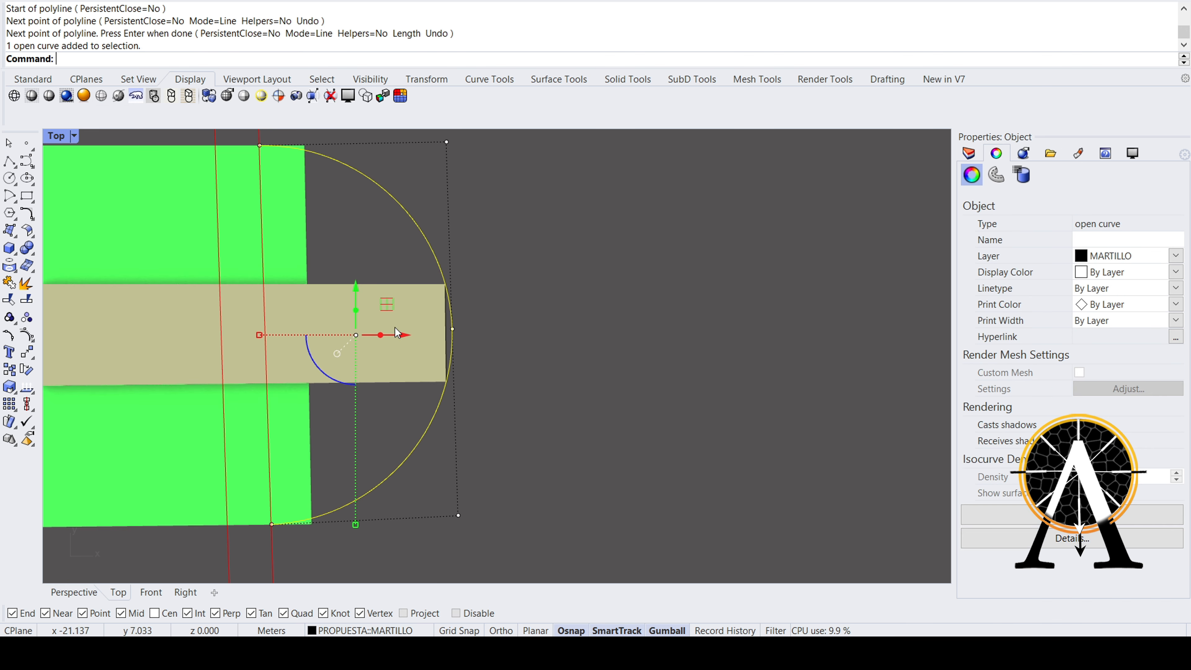
scroll(411, 308, "up", 1)
type("Split")
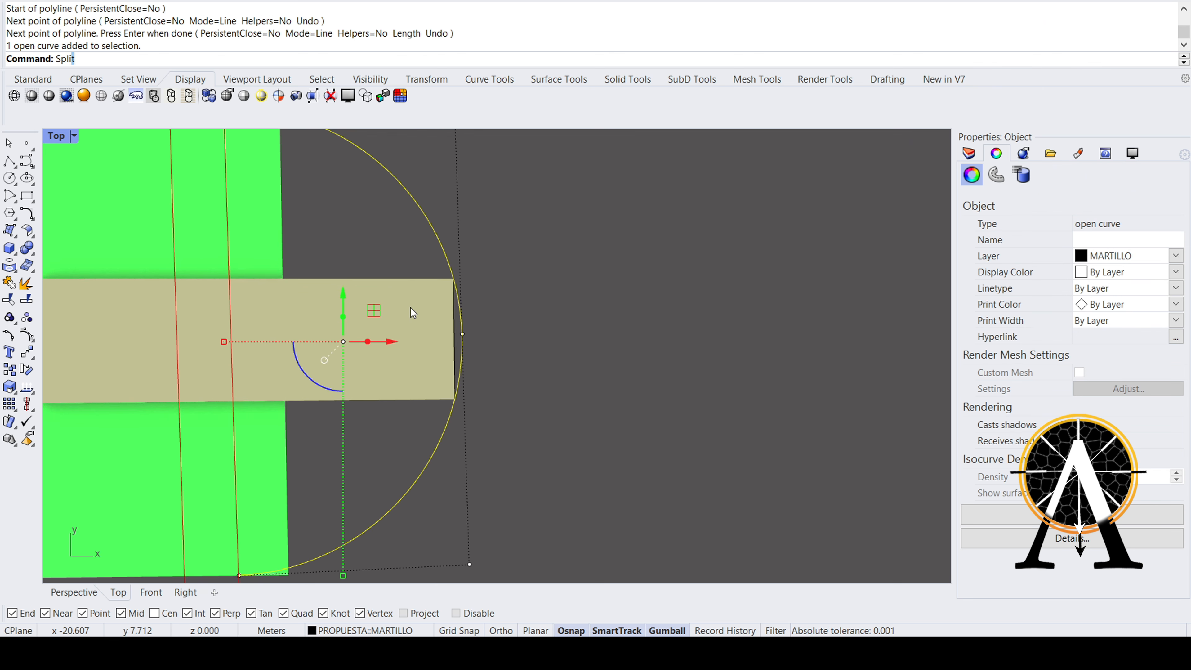
key("Return")
left_click_drag(416, 253, 495, 406)
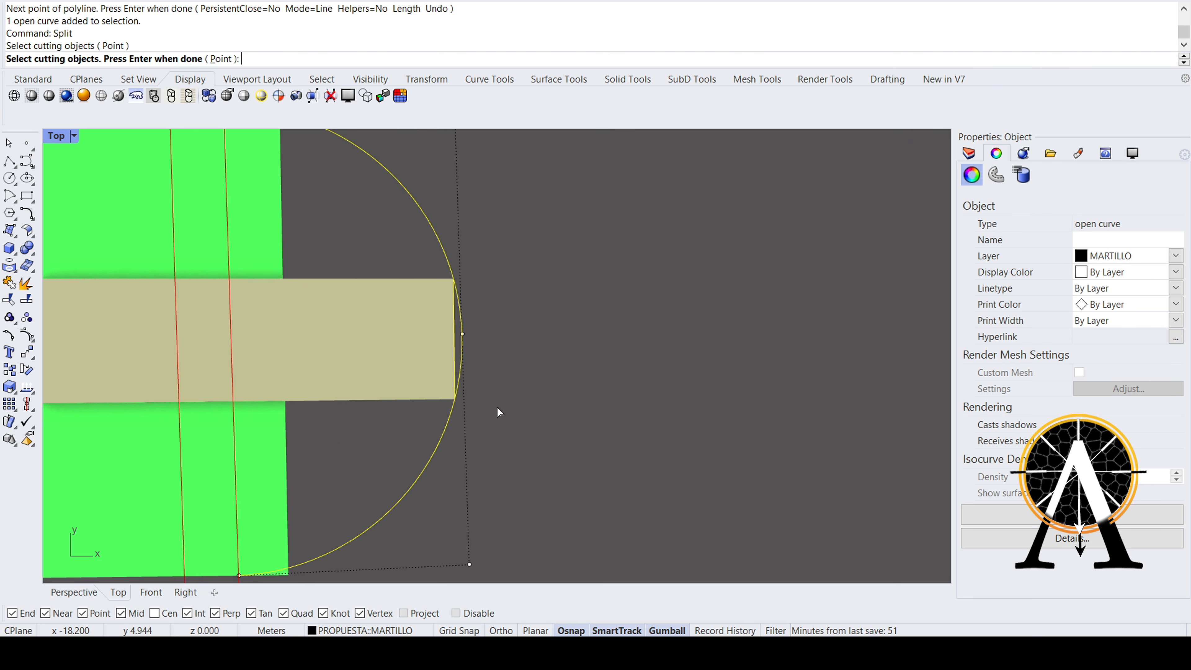
key("Return")
left_click(462, 305)
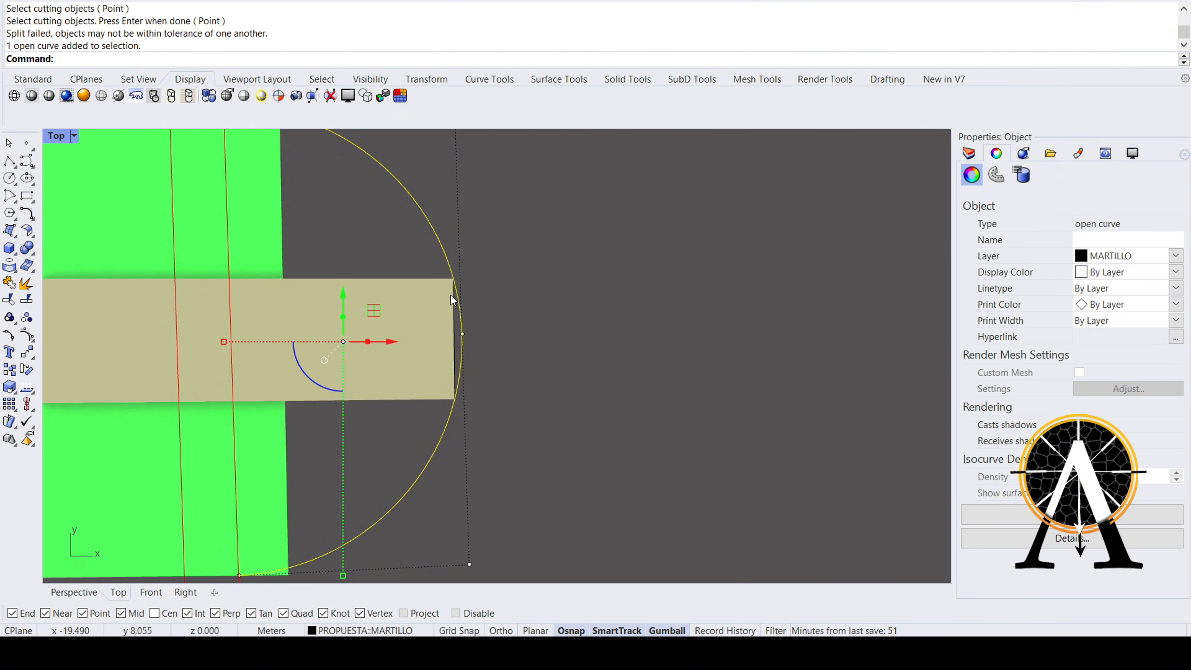
- Try to extend the first slab's end-edge polyline past both corners by scaling it along its length
scroll(450, 295, "up", 6)
left_click(454, 285)
key("Escape")
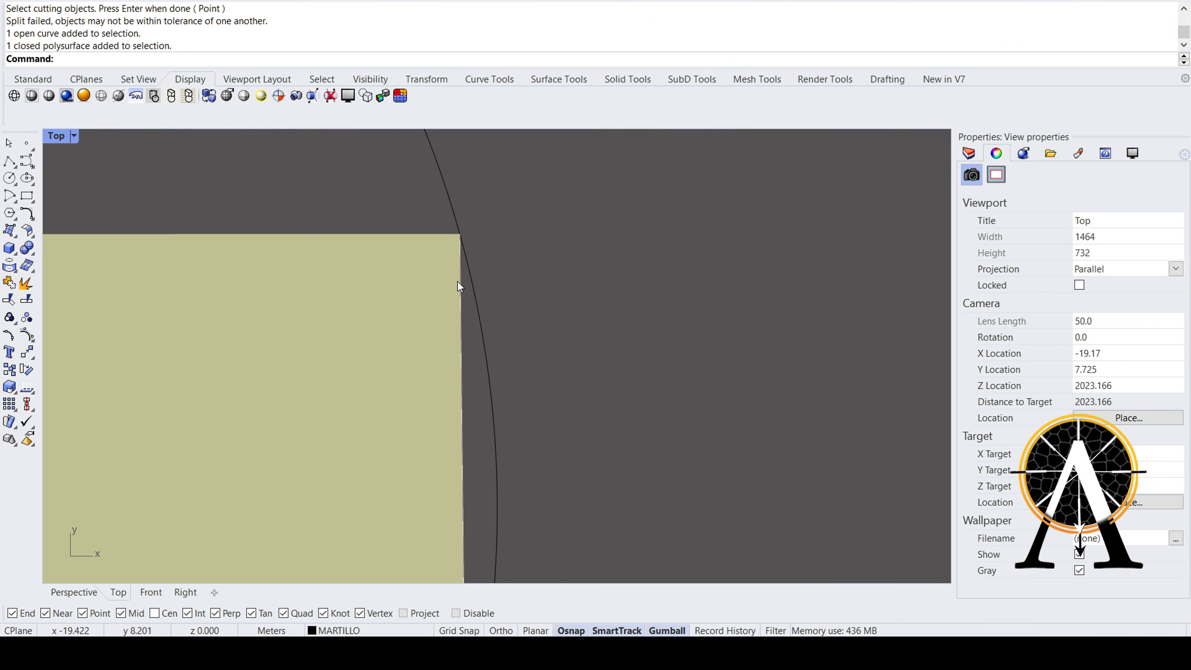
left_click(458, 281)
scroll(458, 281, "down", 2)
scroll(494, 390, "down", 2)
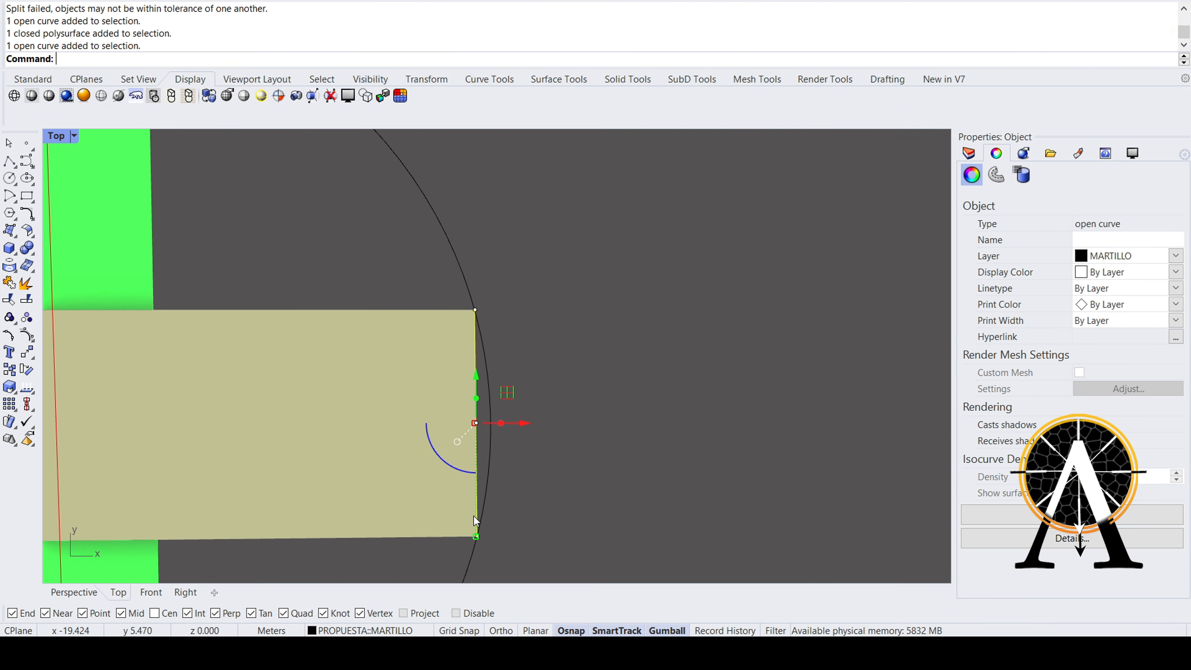
left_click_drag(477, 537, 478, 549)
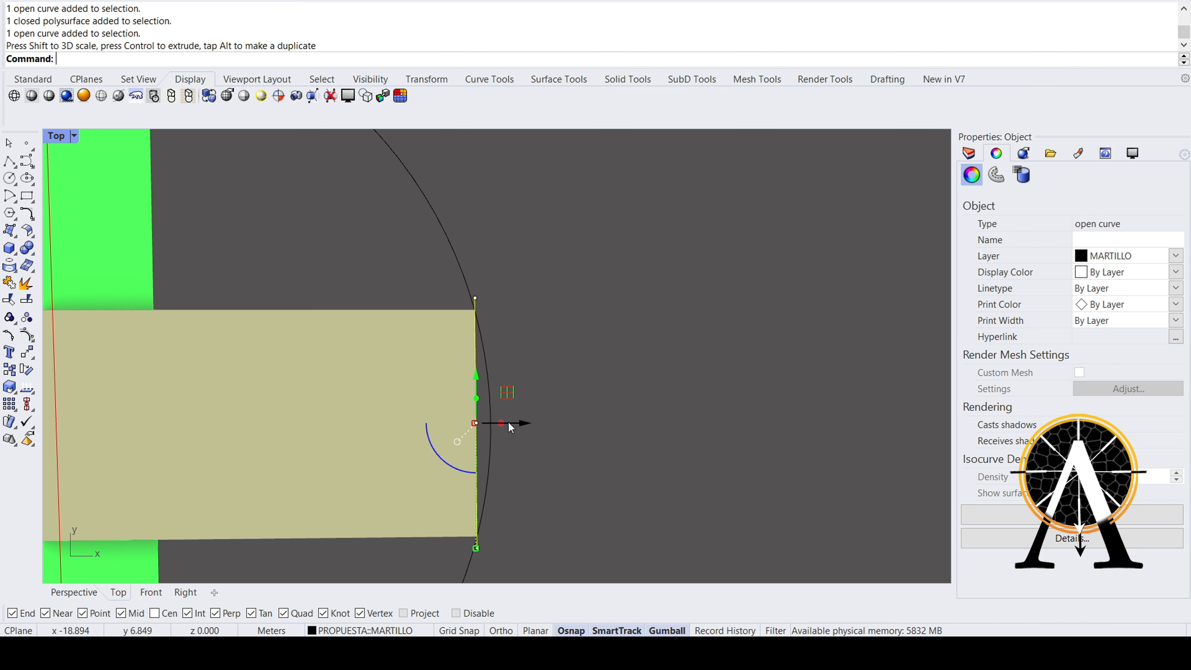
key("Escape")
- Check where the lengthened polyline crosses the arc at the slab's lower corner and undo the scaling
scroll(477, 375, "down", 2)
scroll(462, 446, "up", 4)
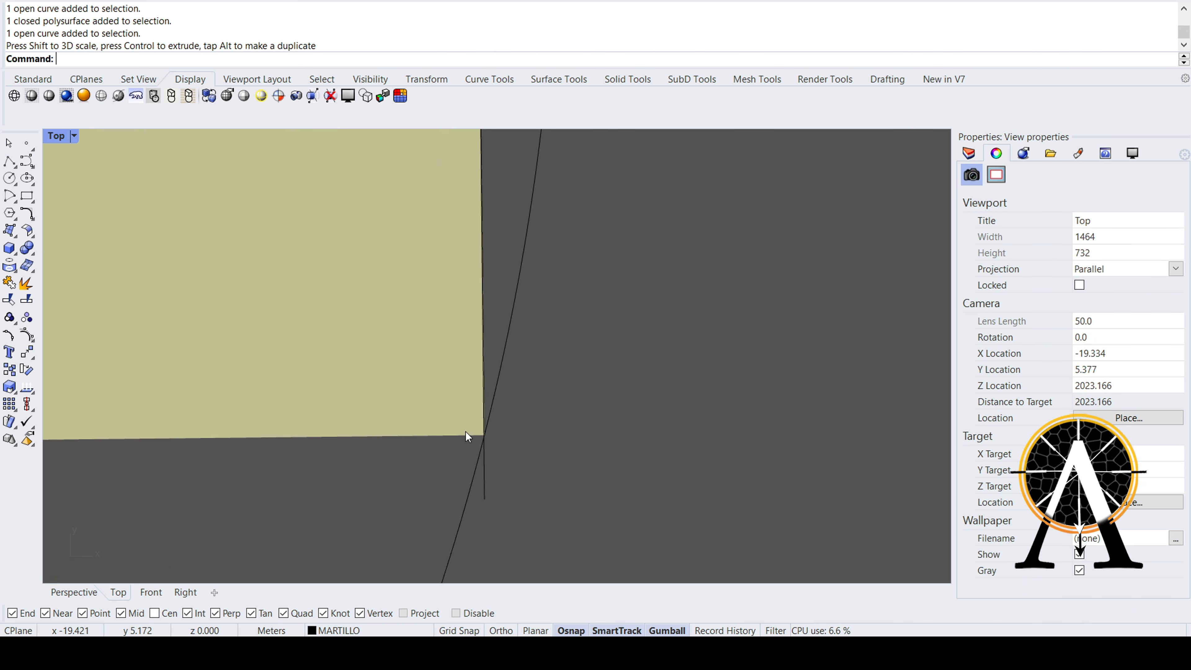
scroll(487, 427, "up", 6)
left_click(499, 445)
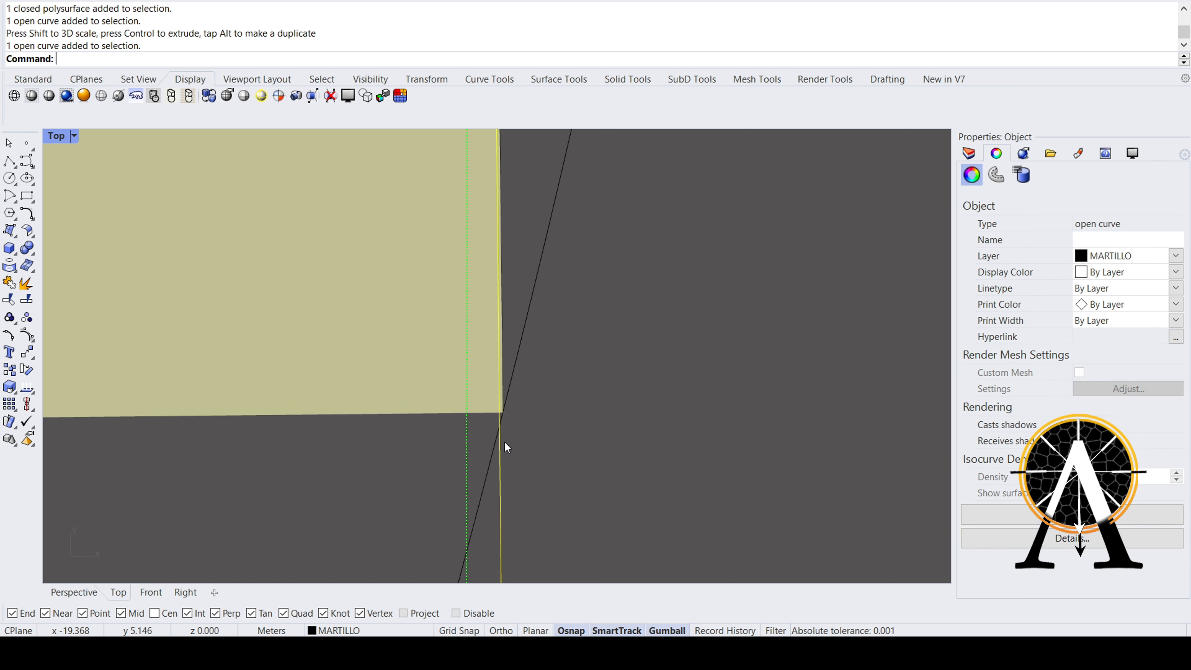
key("ctrl+z")
- Move the polyline's lower end point along the edge direction, slightly past the first slab's lower corner and the arc
left_click_drag(455, 452, 592, 364)
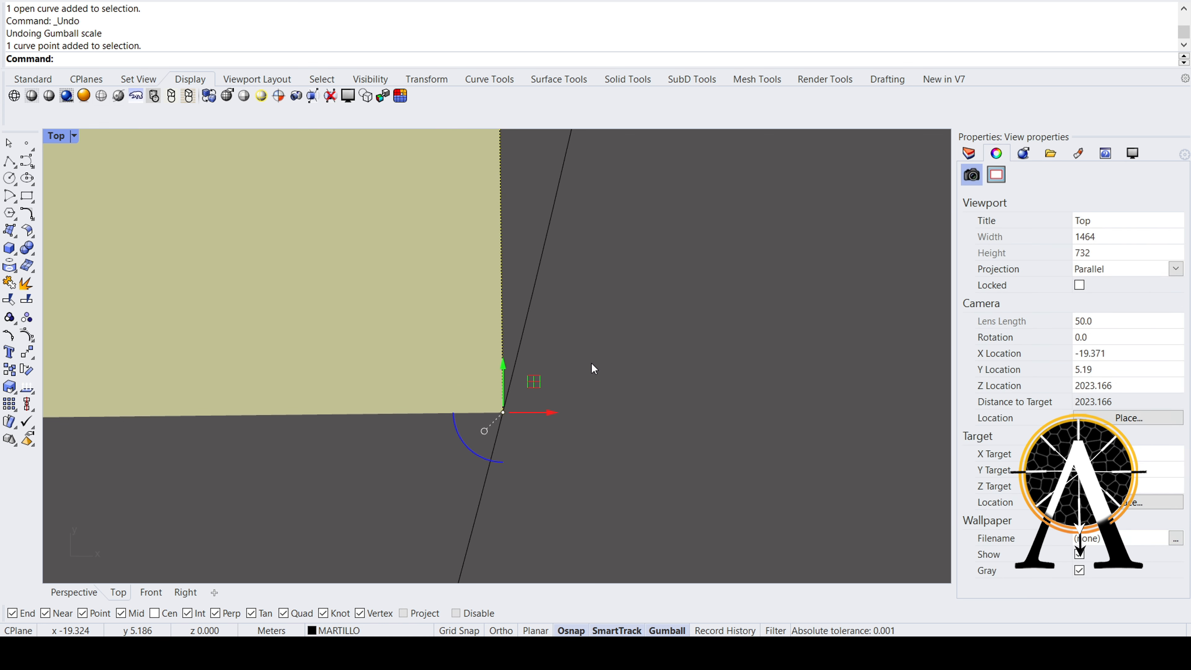
key("Return")
left_click(499, 198)
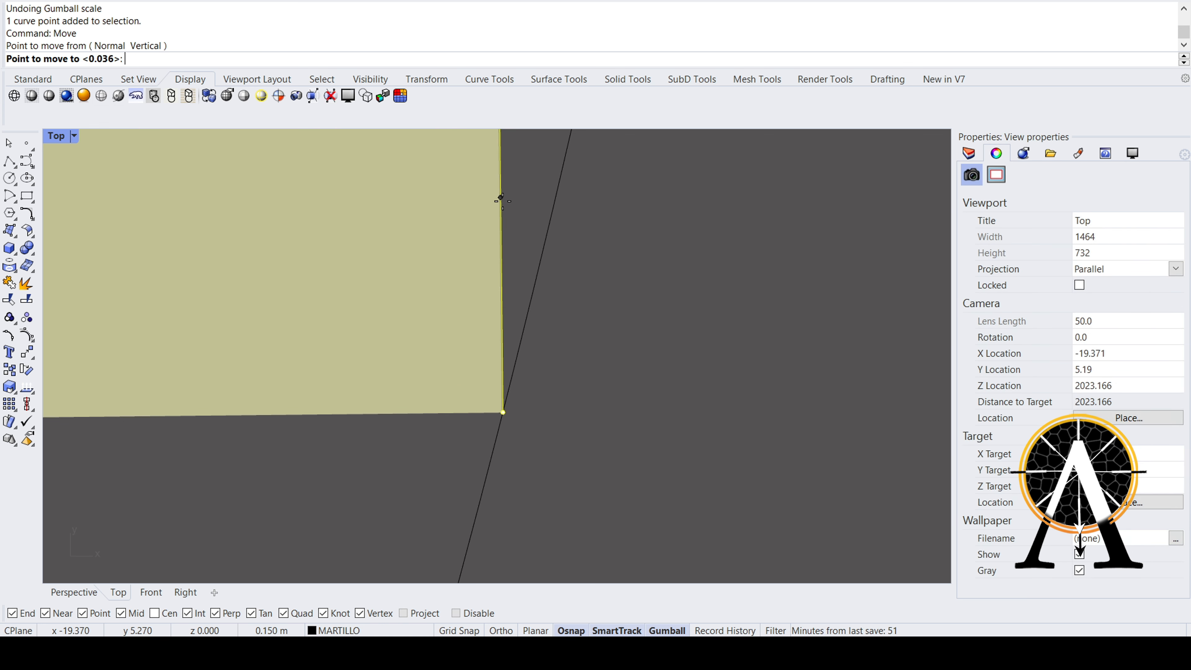
left_click(500, 256)
scroll(509, 277, "down", 6)
right_click_drag(511, 278, 451, 629)
key("ctrl+h")
key("Escape")
scroll(476, 324, "down", 14)
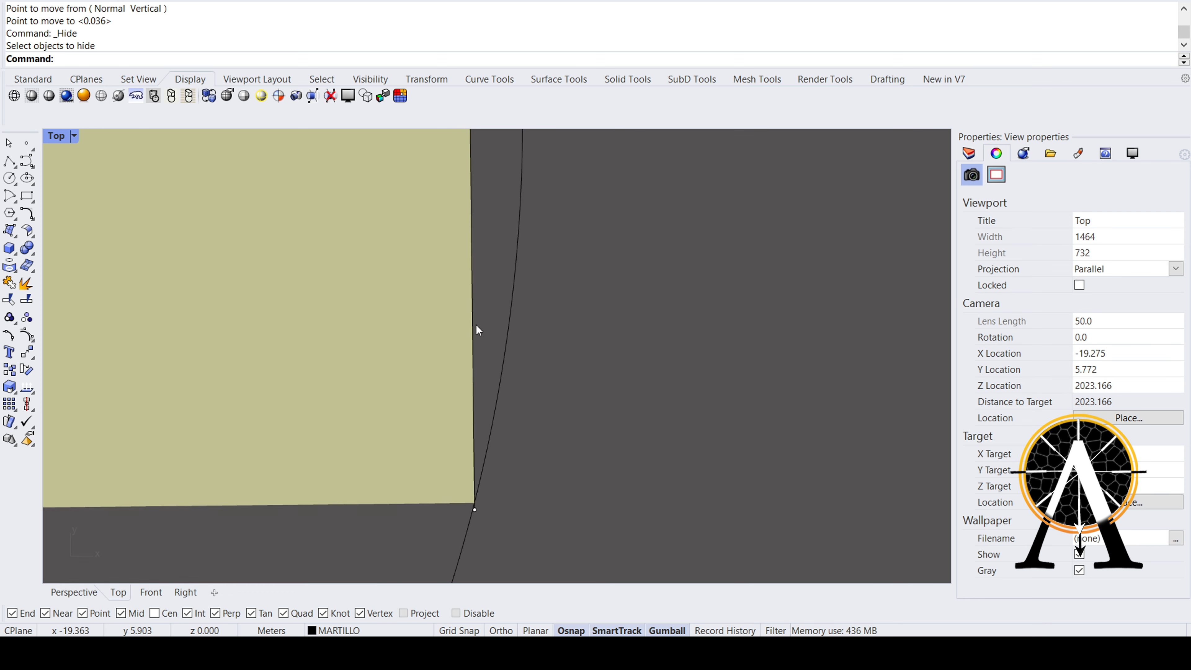
- Move the polyline's upper end point along the edge direction, slightly past the first slab's upper corner and the arc
right_click_drag(480, 307, 453, 482)
right_click_drag(446, 286, 447, 399)
scroll(425, 266, "up", 5)
left_click_drag(418, 274, 614, 375)
key("ctrl+h")
left_click(481, 463)
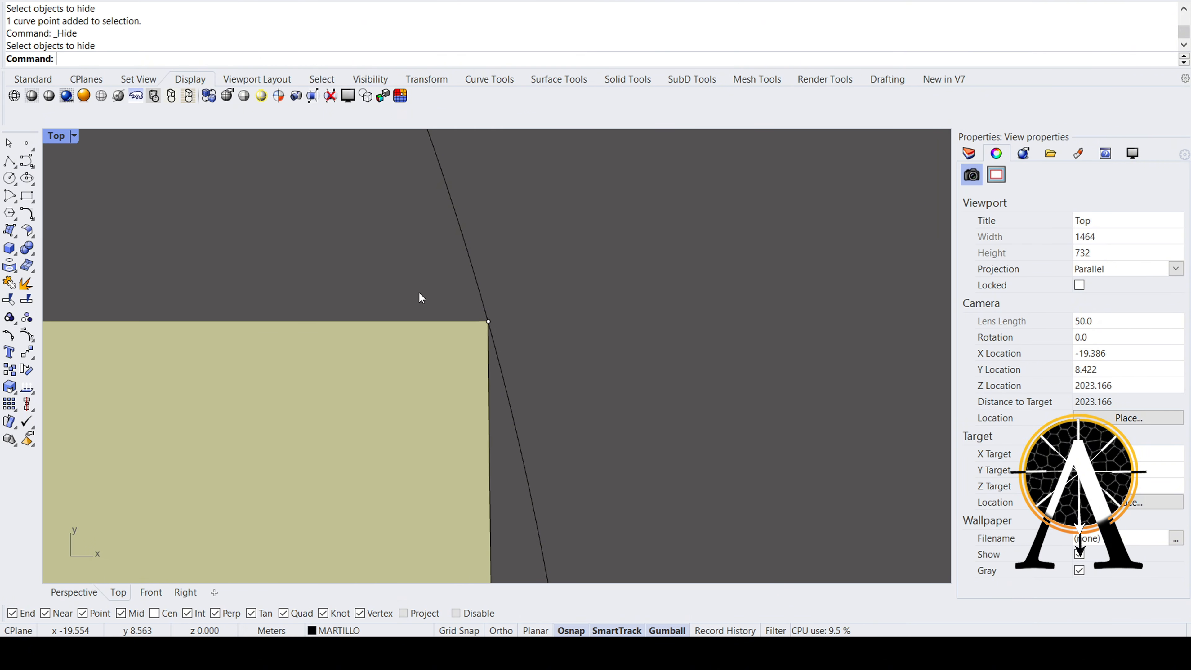
key("Return")
type("move")
key("Return")
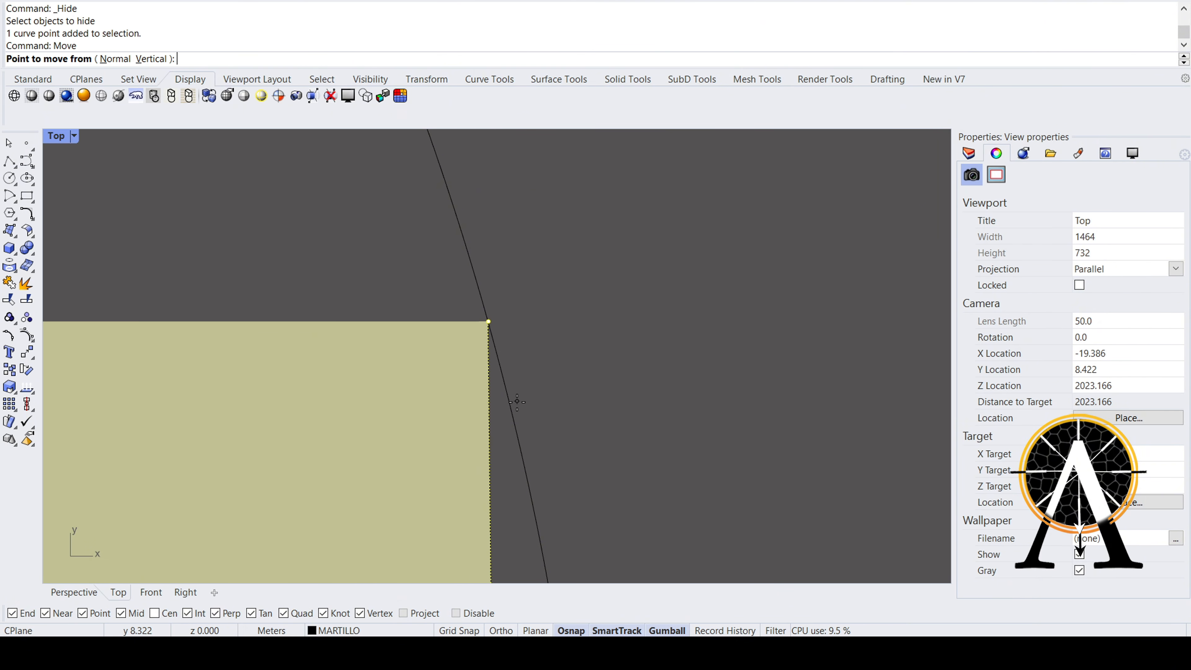
left_click(491, 394)
left_click(493, 372)
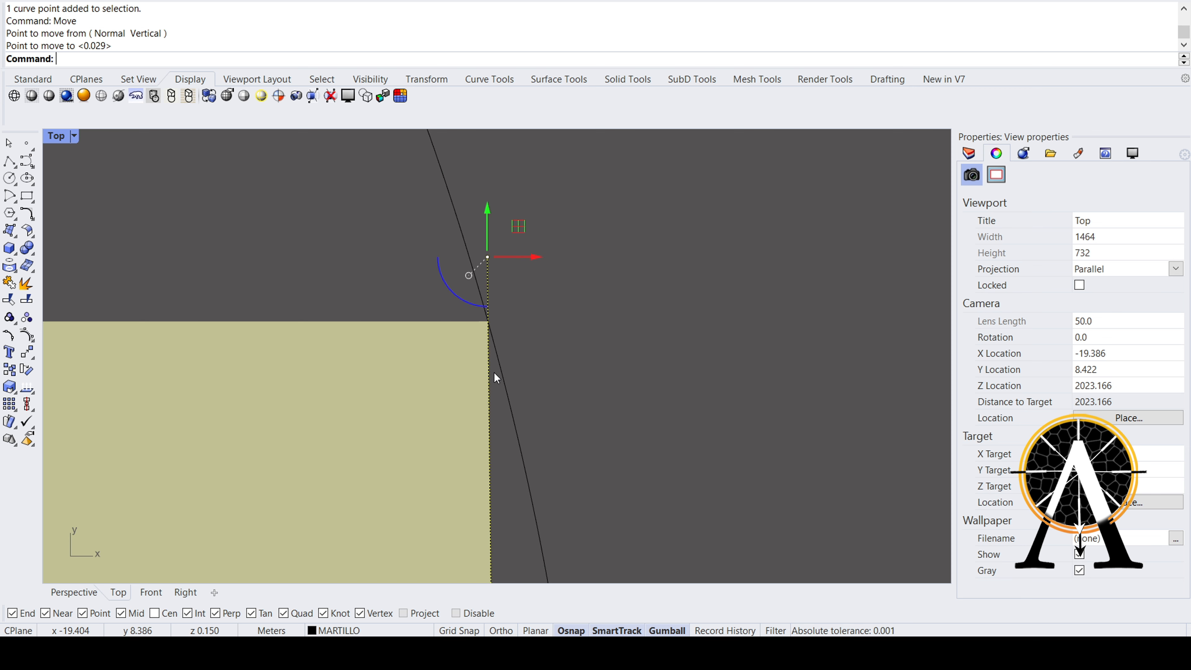
- Draw a polyline along the second cycleway slab's end edge, joining its two corners on the end arc
scroll(494, 372, "down", 15)
right_click_drag(872, 347, 582, 347)
right_click_drag(919, 349, 610, 402)
scroll(584, 341, "up", 4)
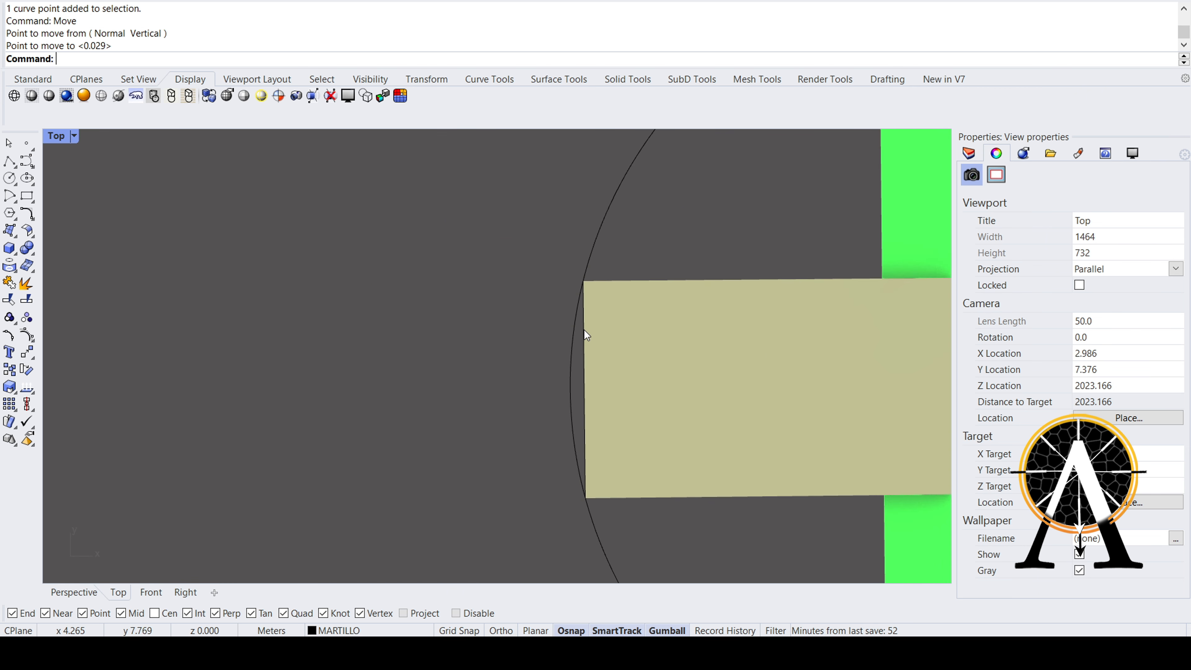
left_click(9, 160)
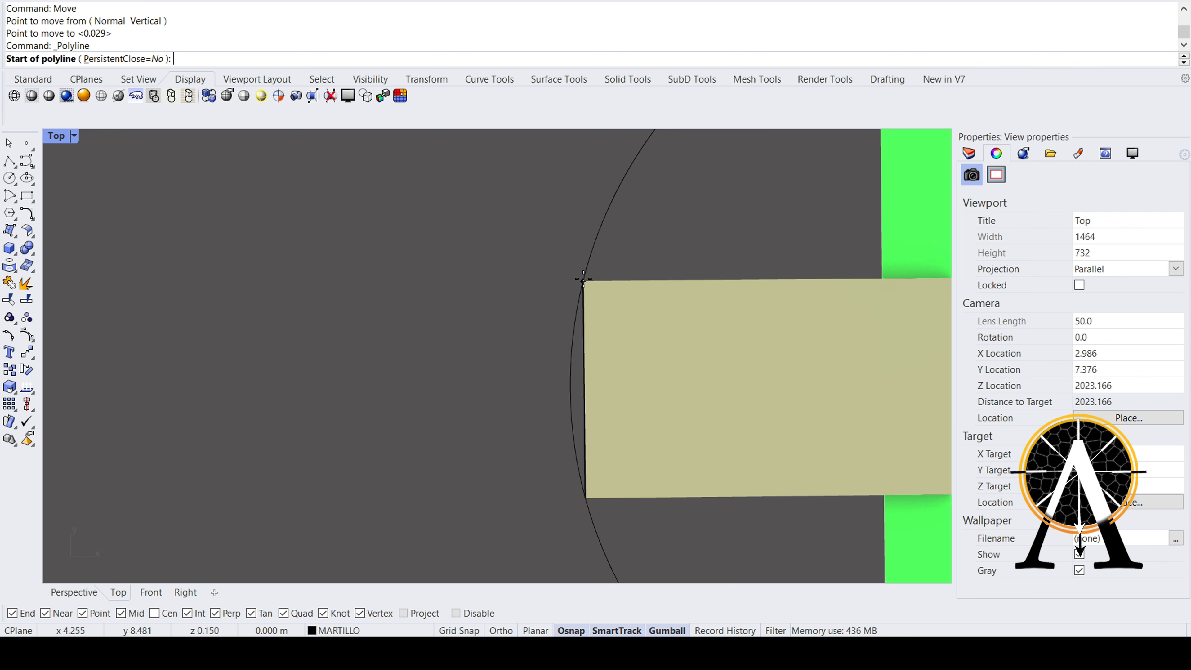
left_click(582, 282)
left_click(585, 497)
key("Return")
- Move the second polyline's upper end point along the edge direction, past the slab's upper corner and the arc
left_click(583, 325)
left_click(582, 282)
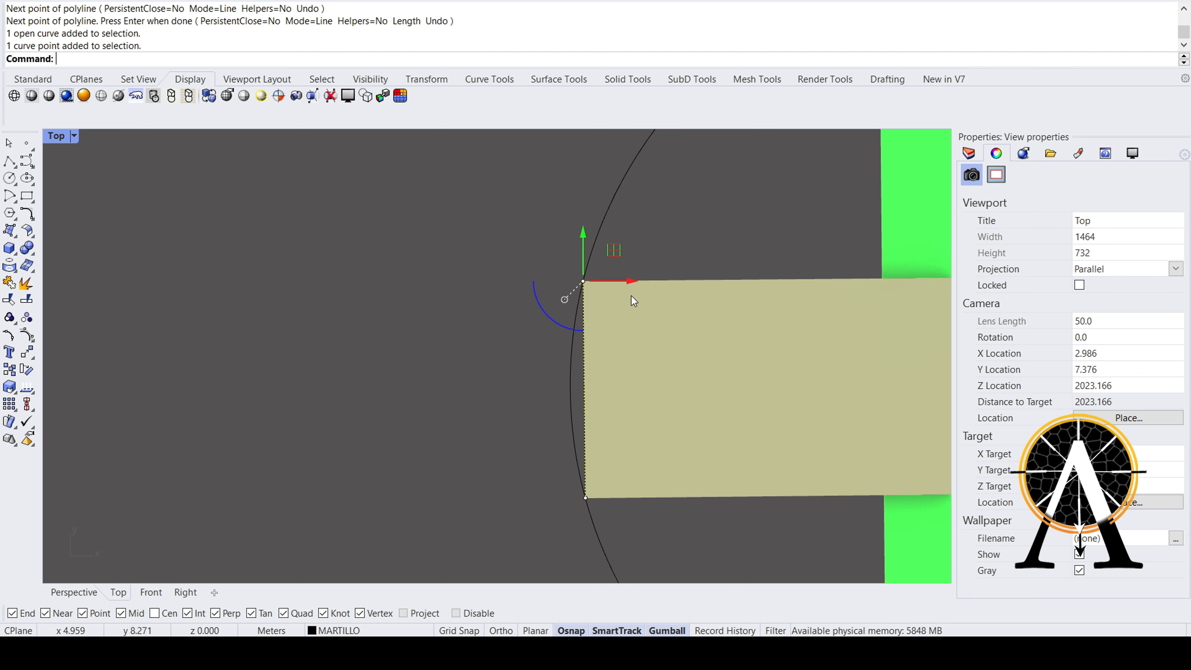
type("m")
key("Return")
scroll(629, 300, "up", 5)
left_click(546, 391)
left_click(545, 301)
scroll(540, 329, "down", 4)
- Move the second polyline's lower end point along the edge direction, past the slab's lower corner and the arc
left_click(537, 426)
key("Return")
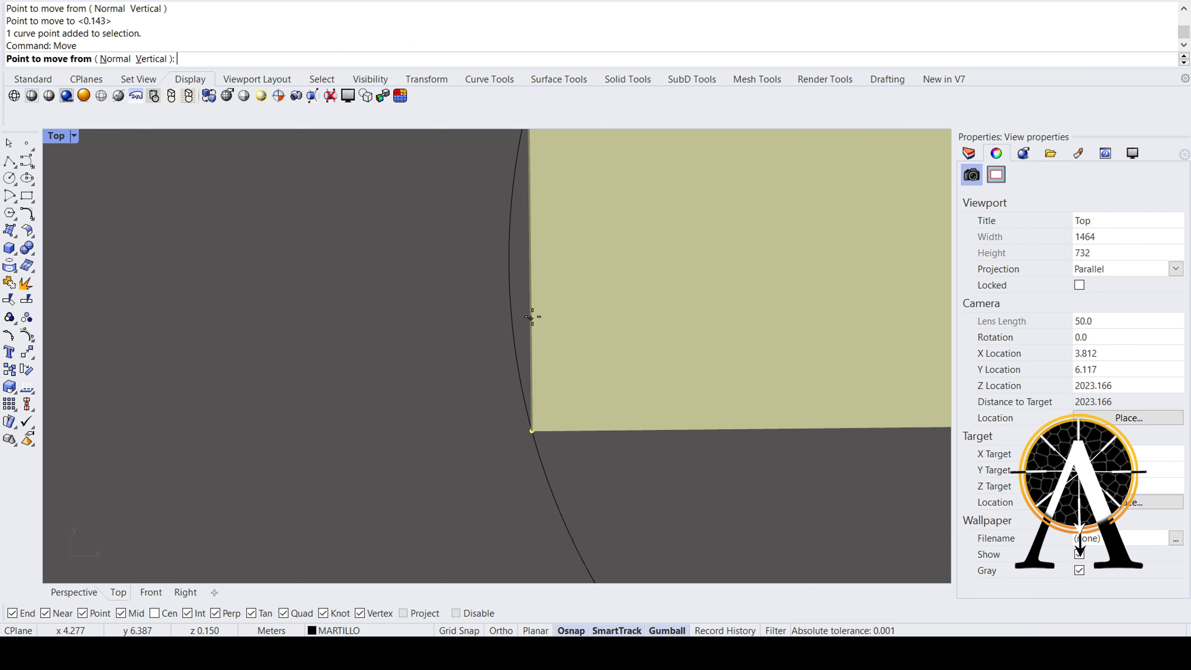
left_click(530, 313)
left_click(530, 389)
scroll(627, 408, "down", 5)
scroll(478, 247, "up", 3)
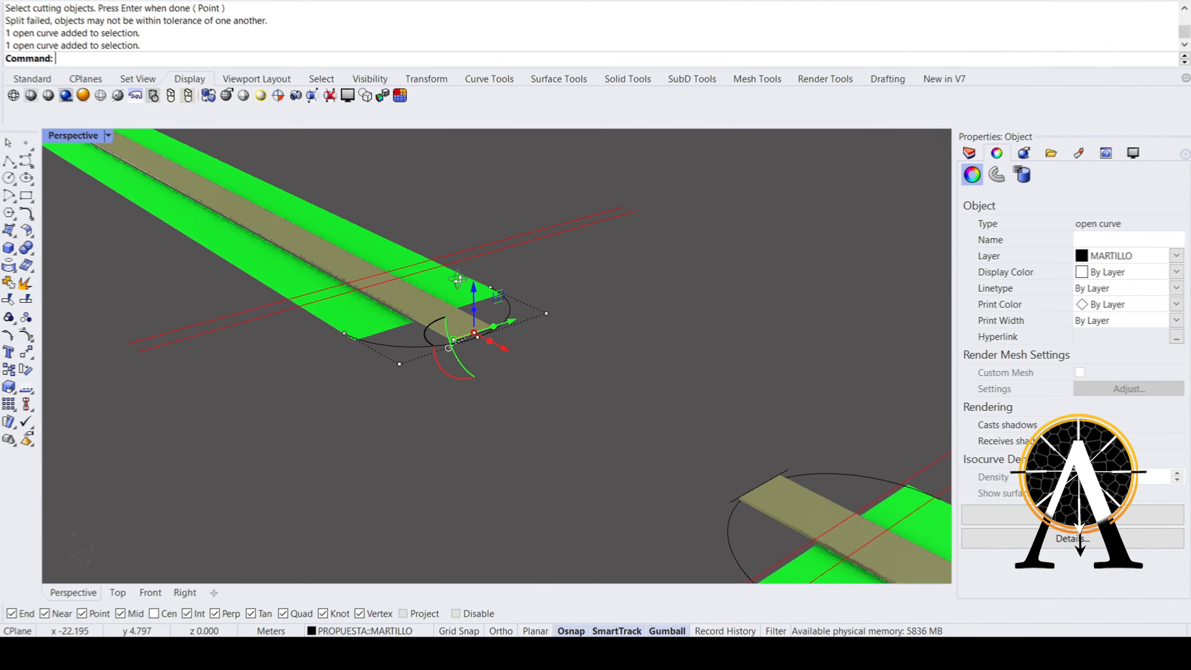
- In perspective, extrude both end-edge polylines upward about 9 m into vertical surfaces and delete the source polylines
right_click_drag(457, 280, 463, 273)
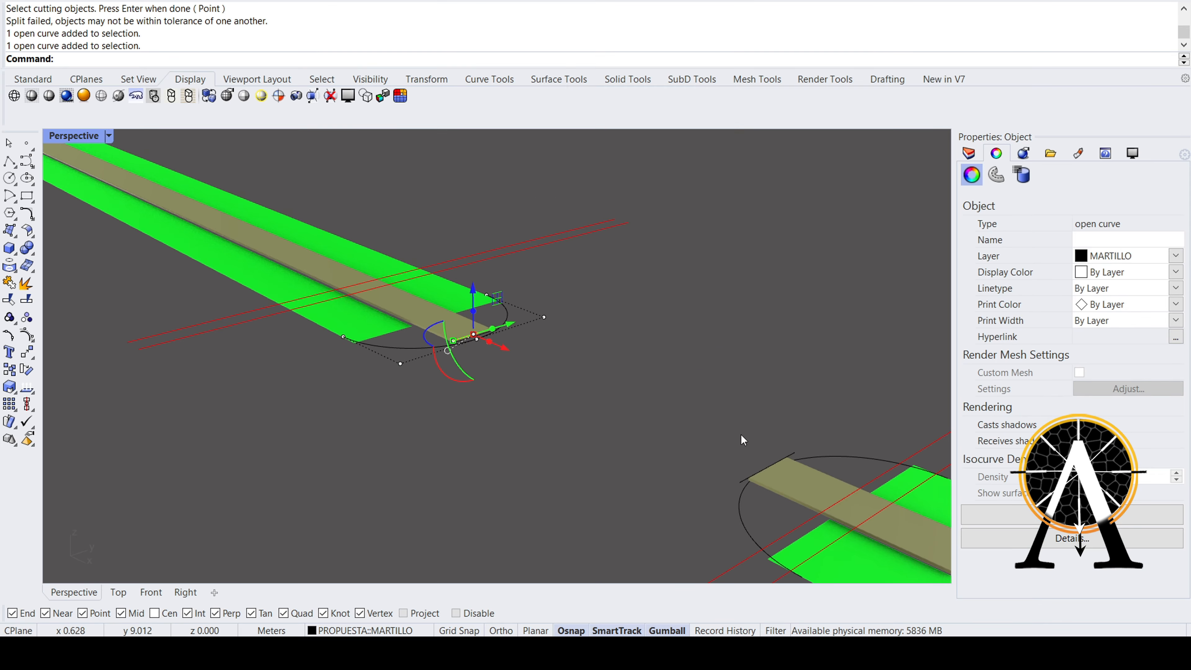
left_click(744, 480, "shift")
left_click_drag(600, 368, 605, 193)
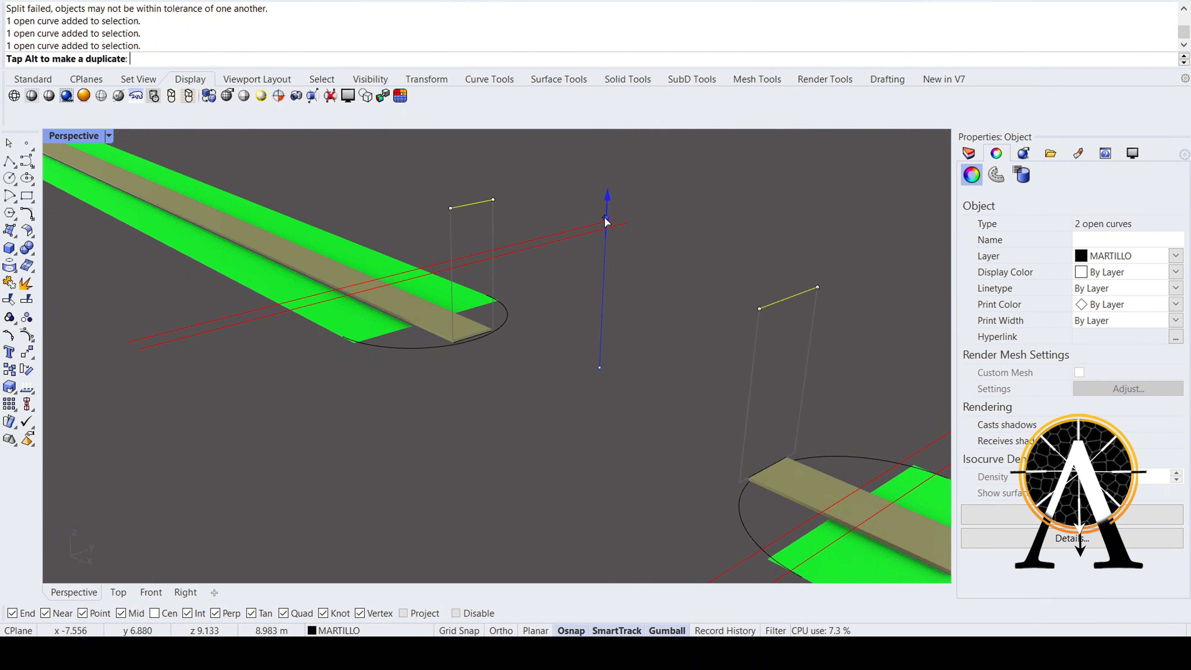
key("Delete")
- Lower both extruded surfaces vertically so they pass through the plane of the end arcs
left_click(750, 366)
left_click(448, 253, "shift")
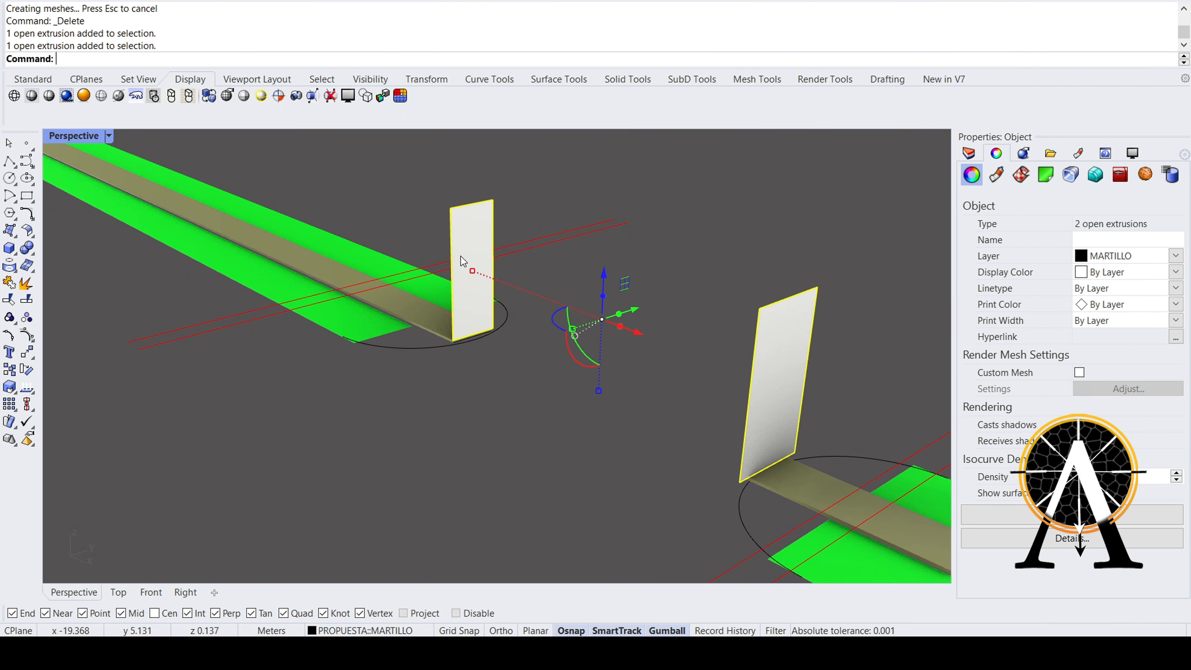
left_click_drag(603, 280, 606, 329)
key("Escape")
right_click_drag(606, 325, 607, 367)
- Split both medians' end arcs using the two vertical extruded surfaces as cutting objects
left_click(444, 378)
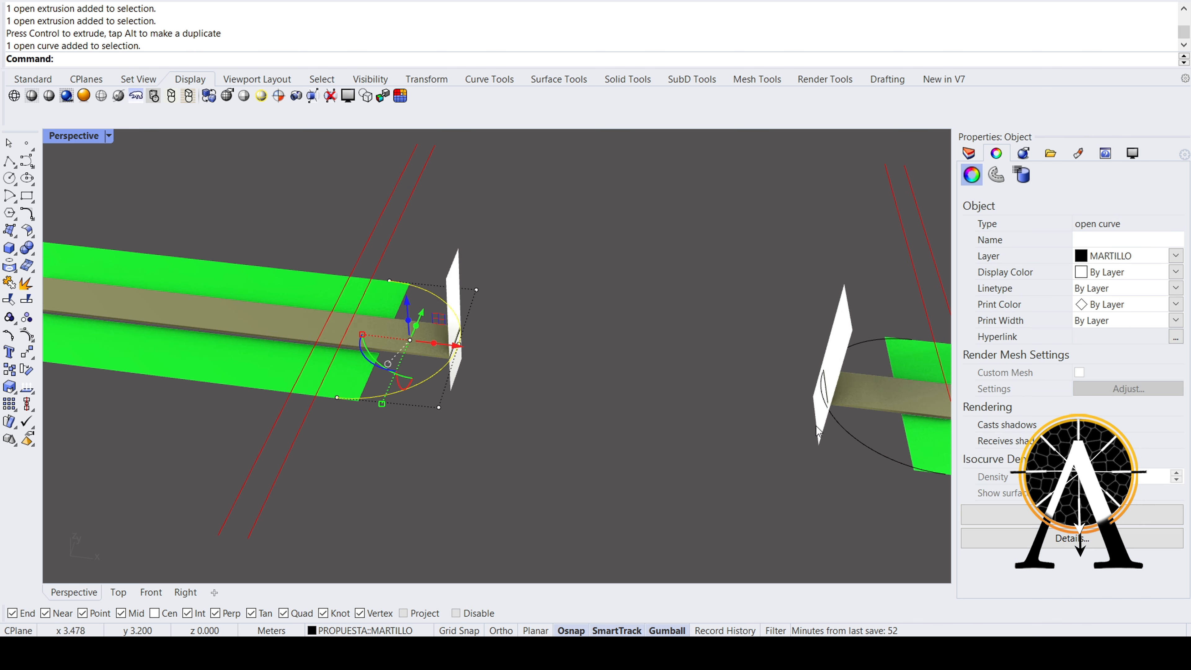
left_click(856, 434, "shift")
type("Soplit")
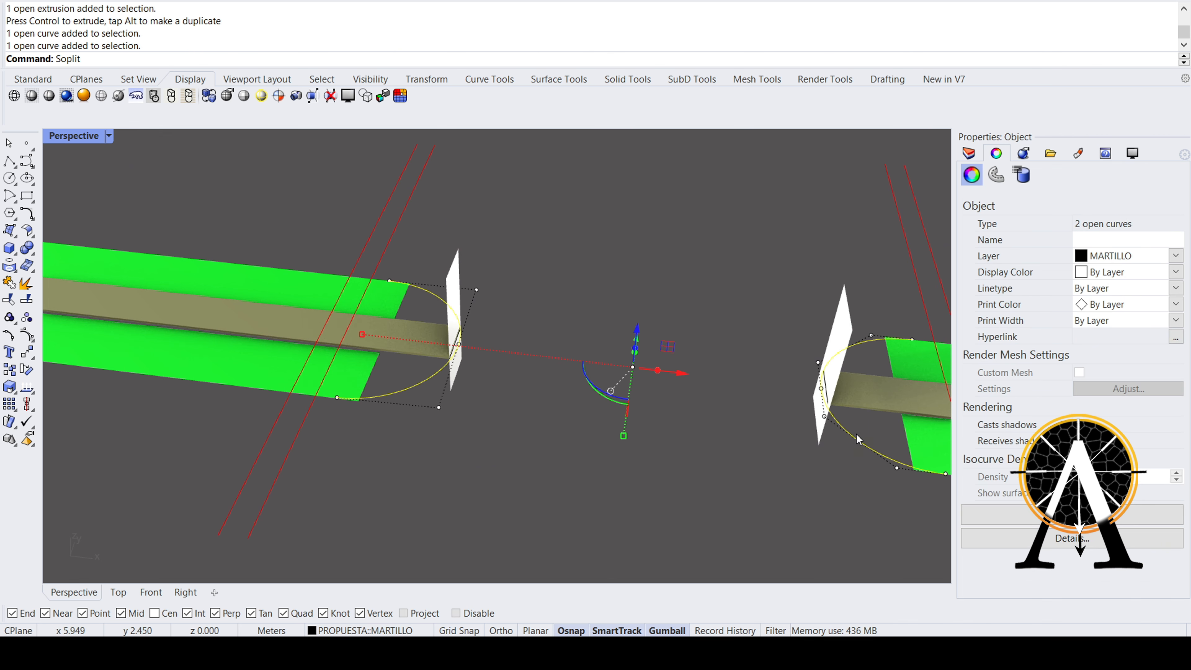
key("BackSpace")
key("BackSpace")
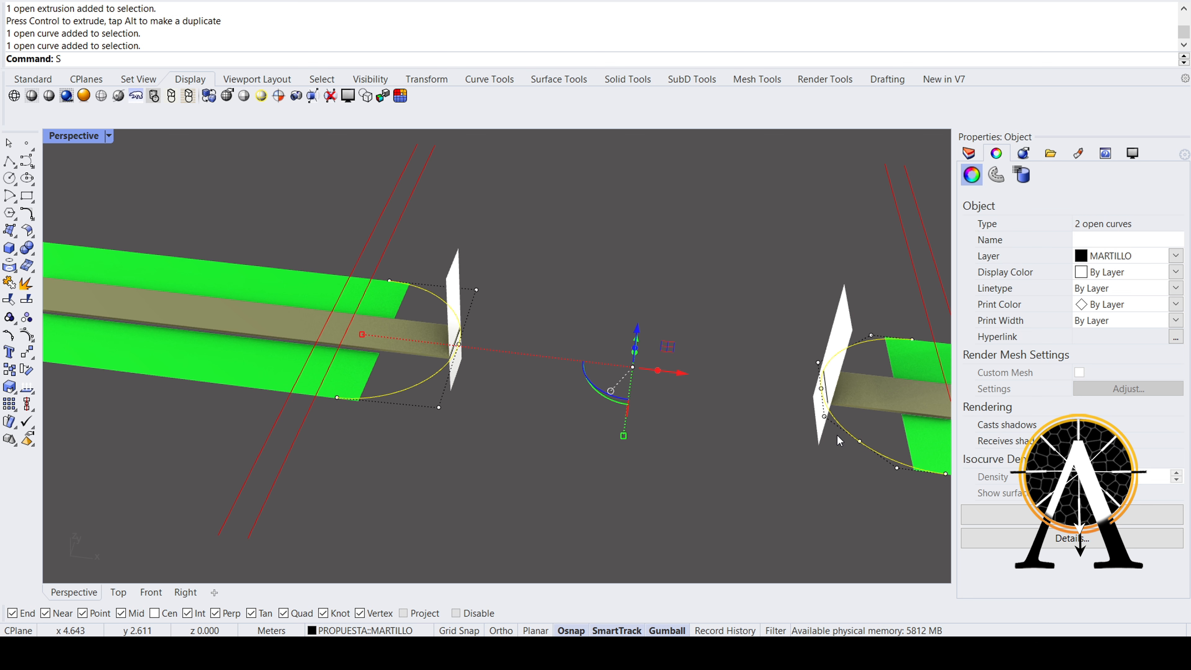
key("Return")
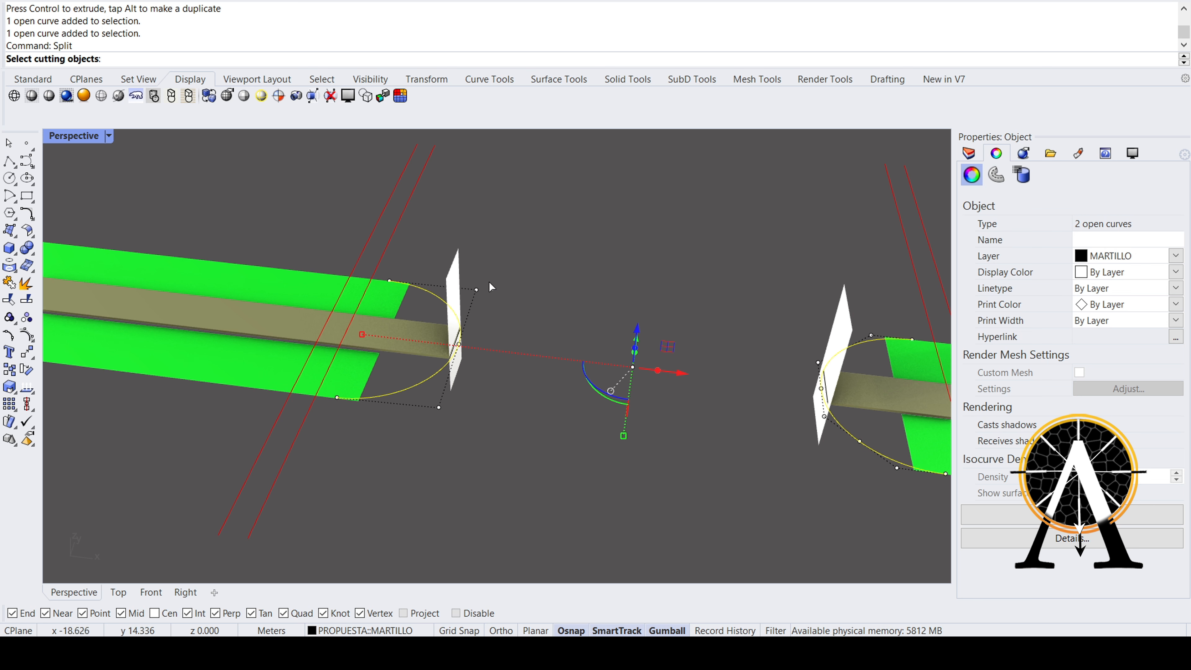
left_click(457, 276)
left_click(840, 328)
key("Return")
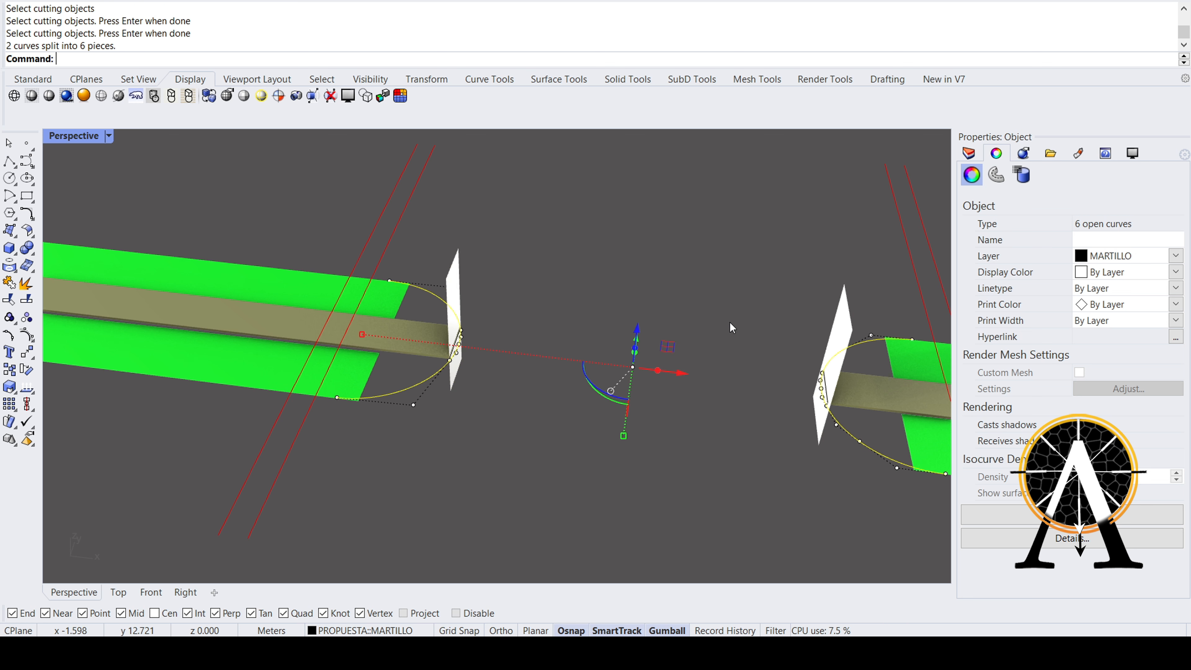
- Check the split arc pieces and delete the short middle piece beyond the first cycleway slab's end
right_click_drag(730, 321, 892, 521)
key("Escape")
left_click(878, 442)
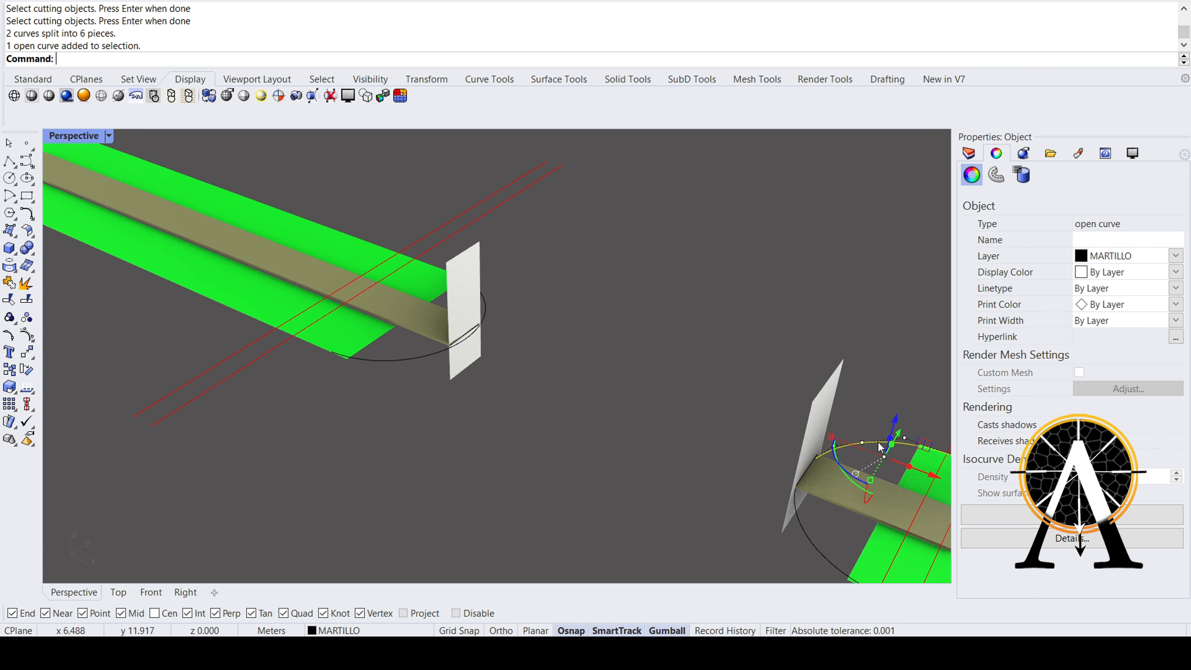
left_click(806, 528)
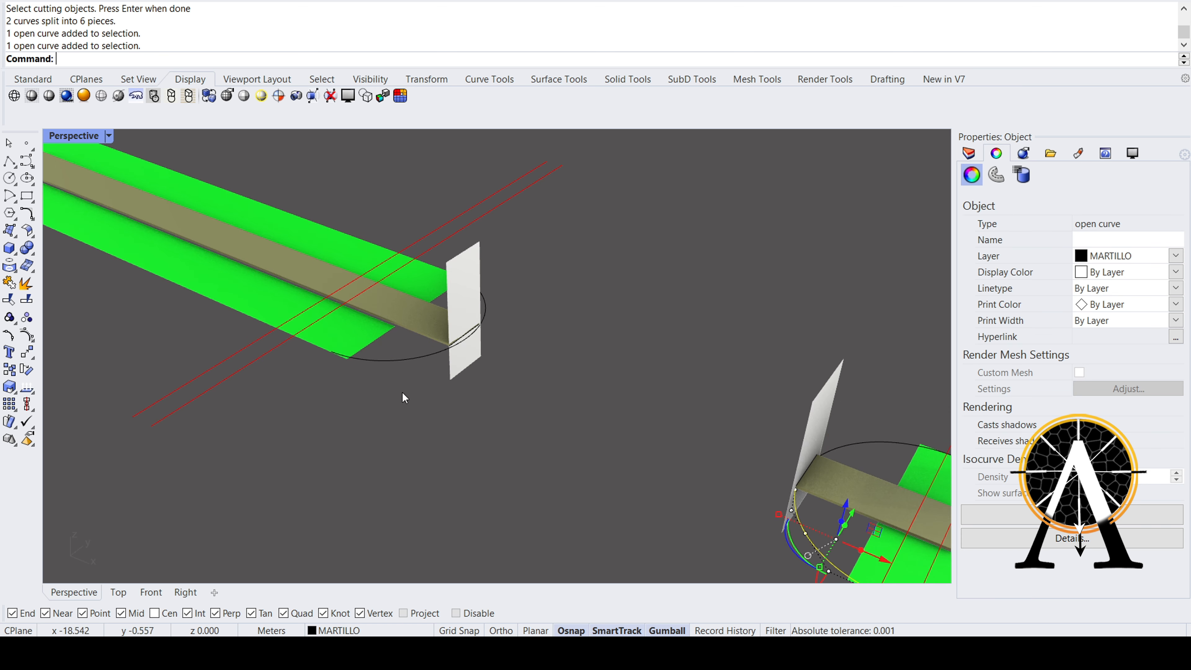
left_click(401, 359)
scroll(473, 335, "up", 5)
left_click(474, 335)
key("Delete")
scroll(473, 335, "down", 7)
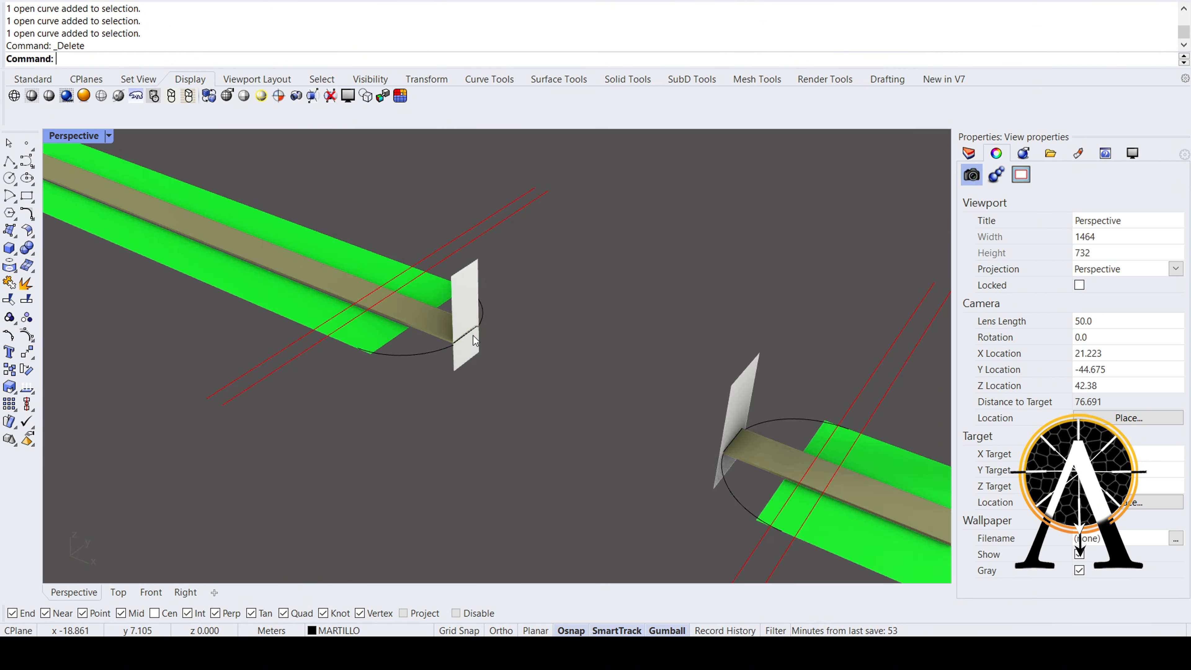
- Delete the vertical cutting surface at the first cycleway slab's end
left_click(463, 308)
key("Delete")
right_click_drag(556, 334, 729, 302)
scroll(746, 338, "up", 4)
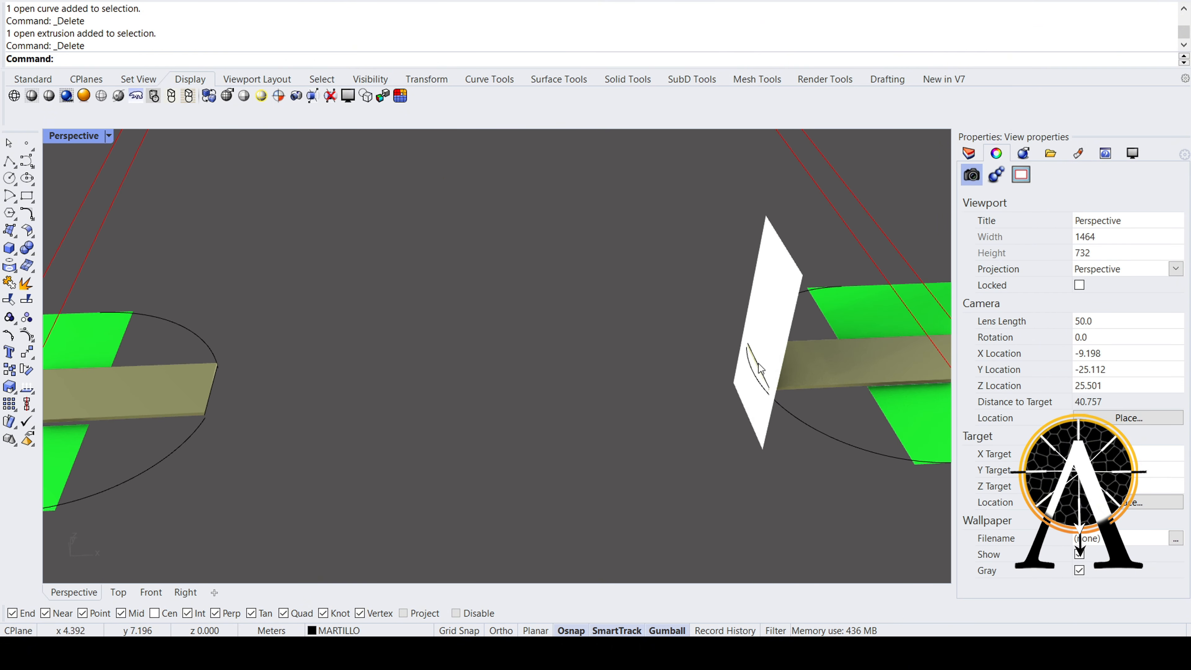
- Delete the vertical cutting surface and the short middle arc piece at the second cycleway slab's end
left_click(753, 372)
left_click(751, 371)
key("Delete")
left_click(747, 388)
key("Delete")
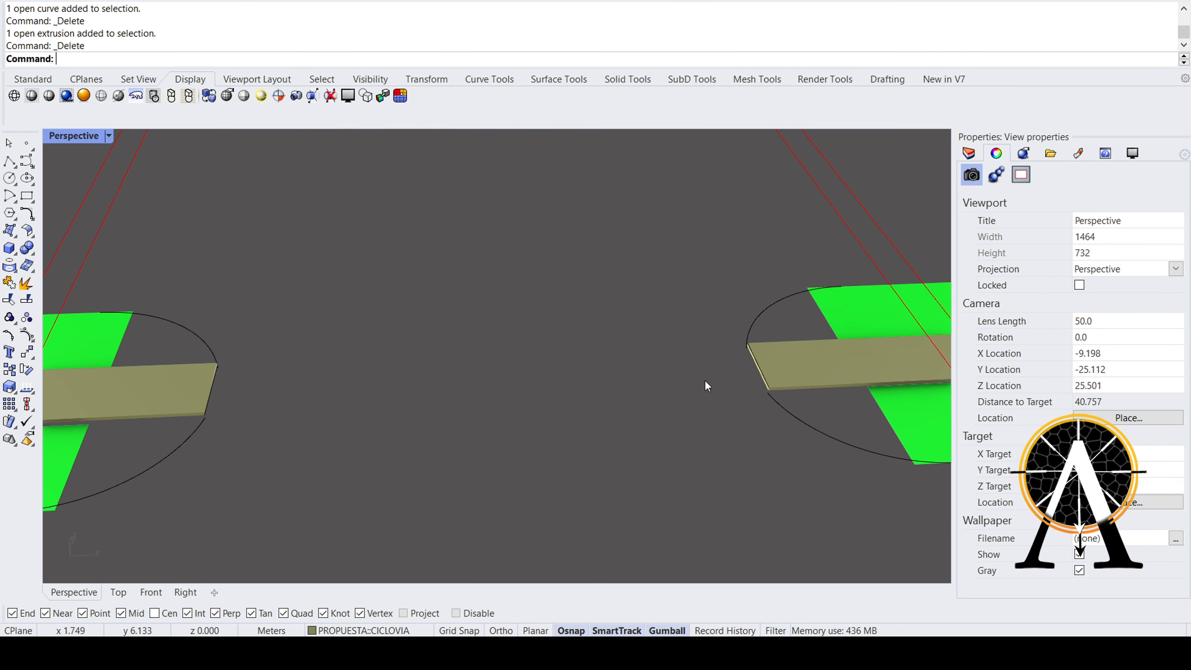
- Switch from the Perspective view to a maximized Top view of the first median's rounded end
right_click_drag(589, 364, 417, 337)
double_click(81, 134)
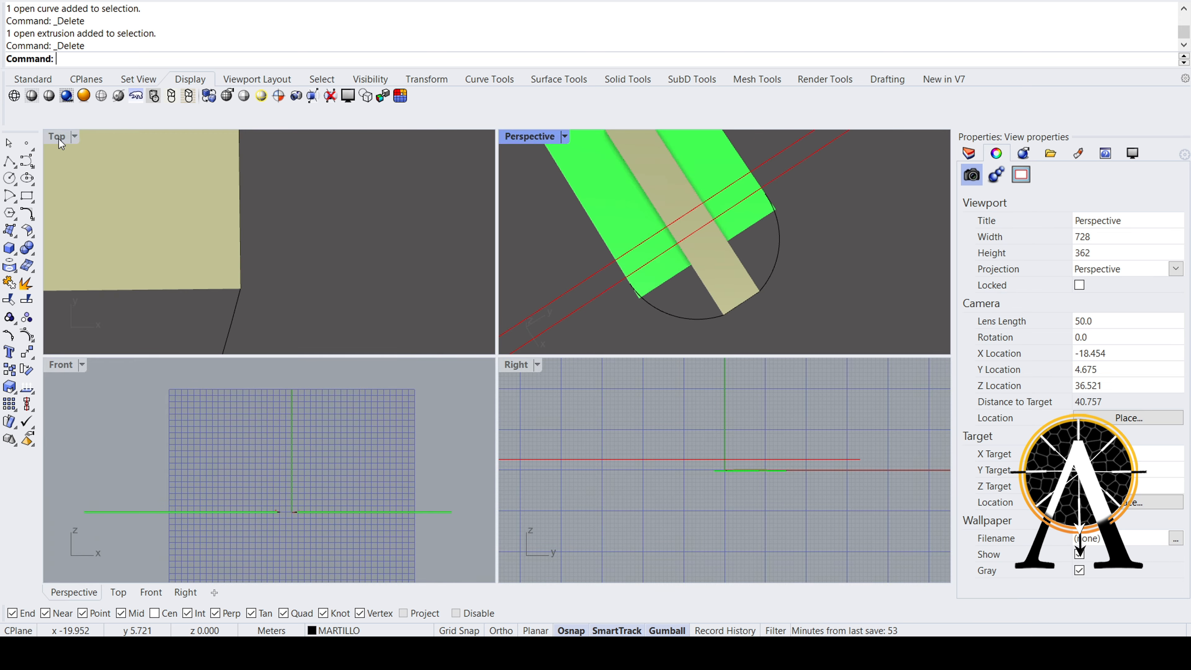
double_click(59, 137)
scroll(491, 318, "down", 5)
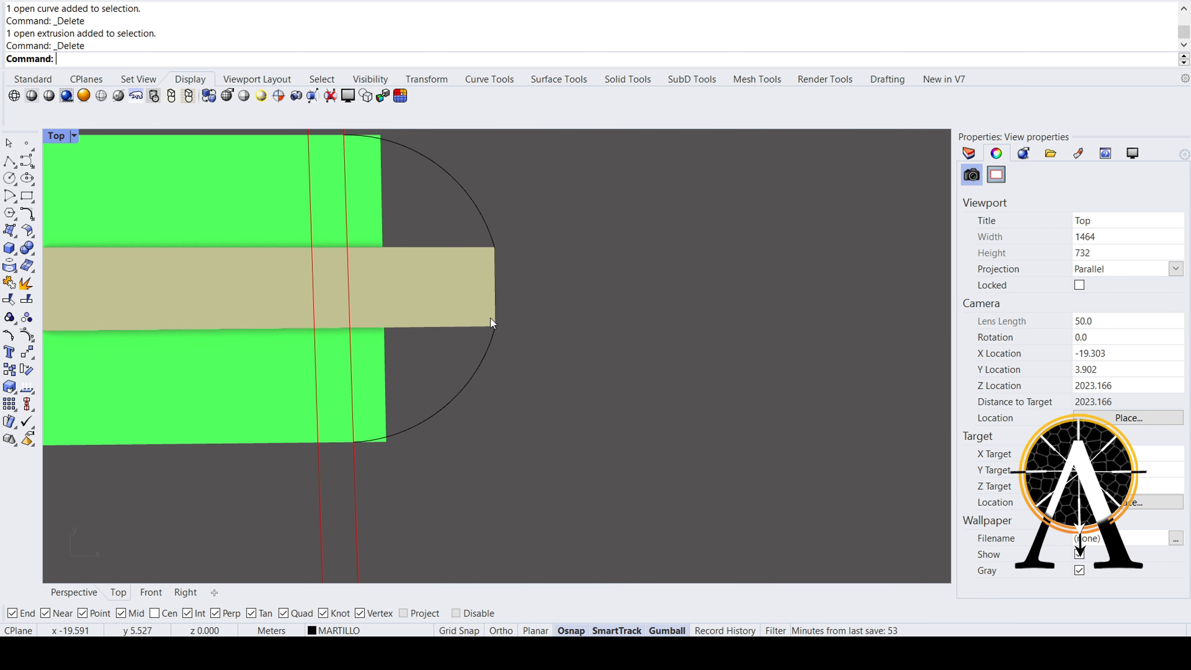
scroll(490, 318, "down", 4)
right_click_drag(505, 335, 617, 382)
scroll(531, 244, "up", 4)
left_click_drag(637, 243, 573, 298)
right_click_drag(595, 310, 617, 268)
left_click_drag(697, 484, 614, 441, "shift")
scroll(510, 403, "down", 12)
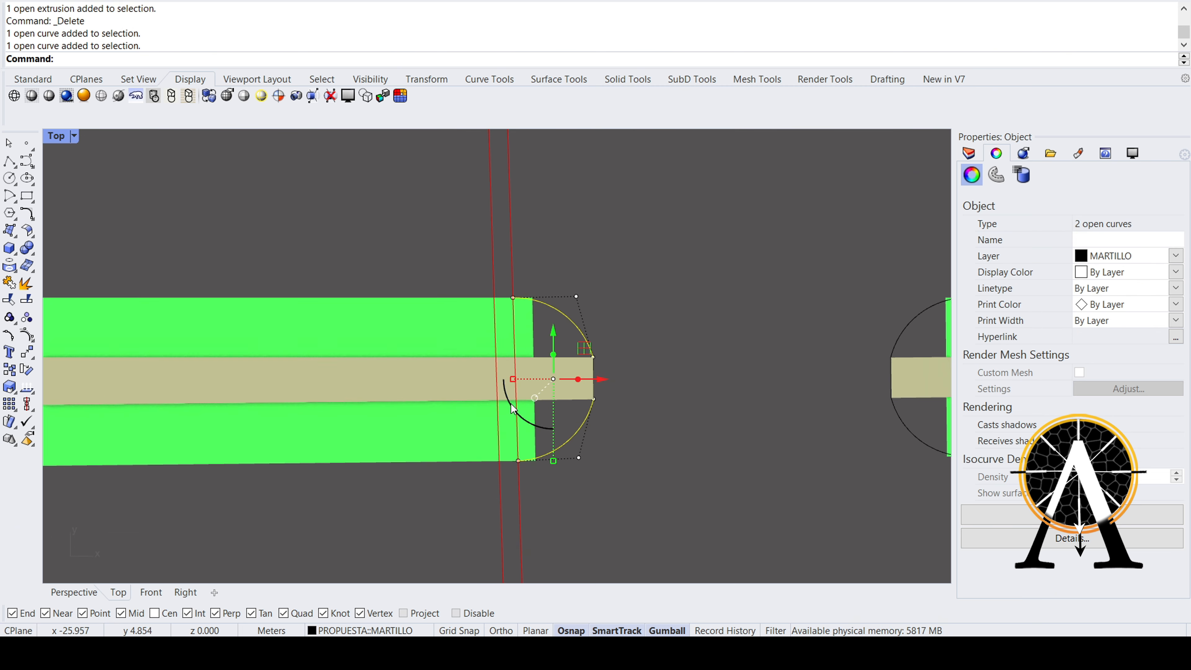
right_click_drag(636, 385, 550, 385)
scroll(606, 369, "up", 8)
left_click_drag(688, 377, 626, 337, "shift")
scroll(615, 373, "down", 4)
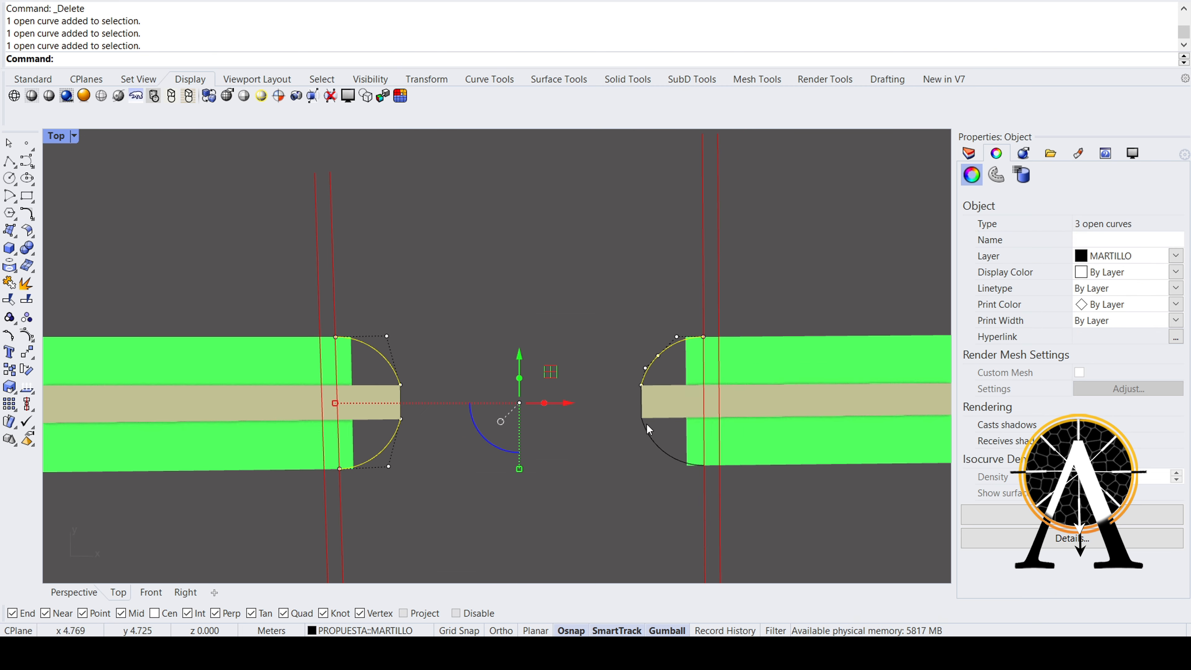
left_click_drag(646, 424, 629, 468, "shift")
right_click_drag(586, 433, 511, 430)
scroll(628, 326, "up", 2)
scroll(628, 327, "up", 2)
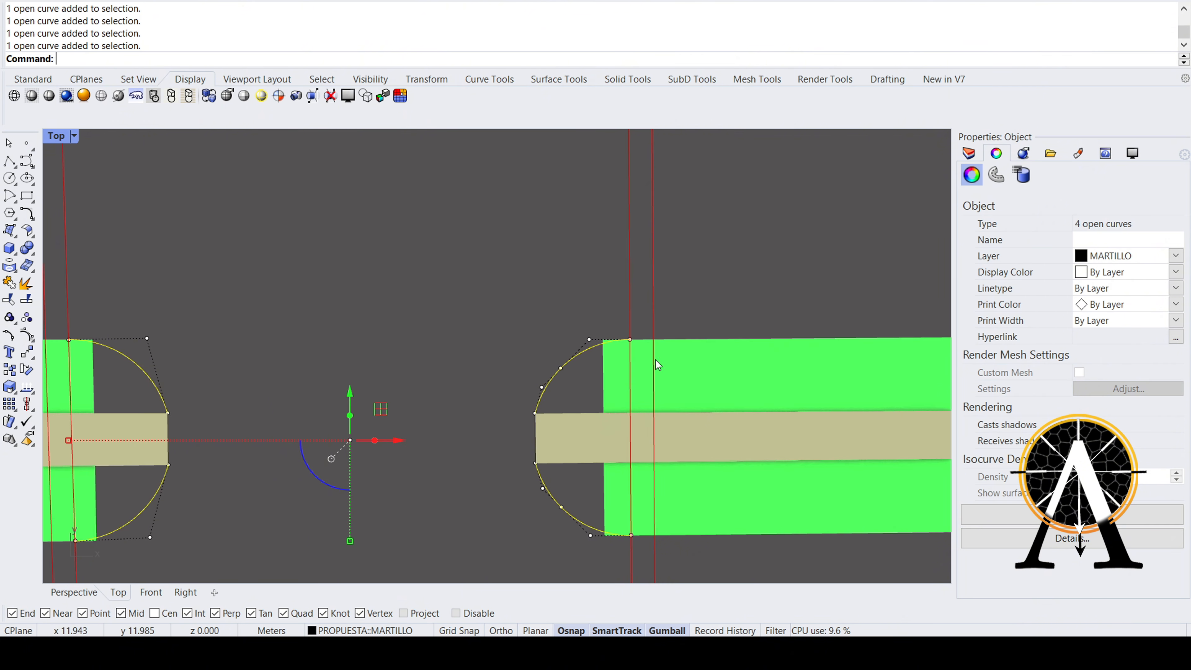
scroll(620, 403, "down", 10)
right_click_drag(441, 364, 516, 345)
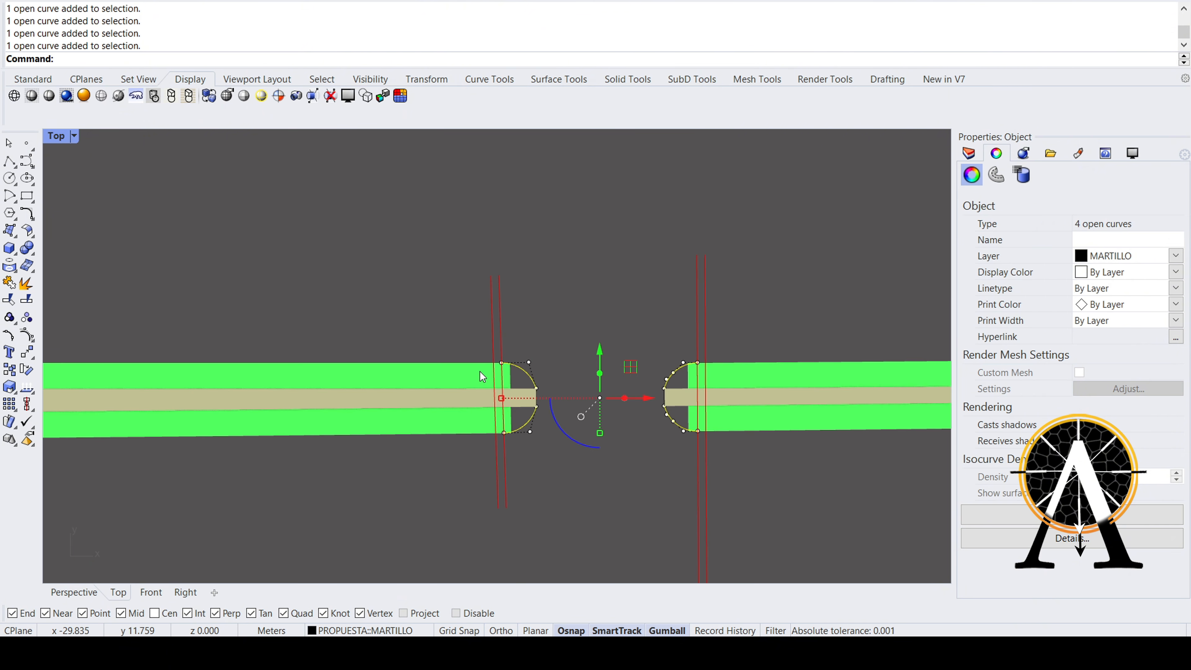
scroll(480, 372, "up", 3)
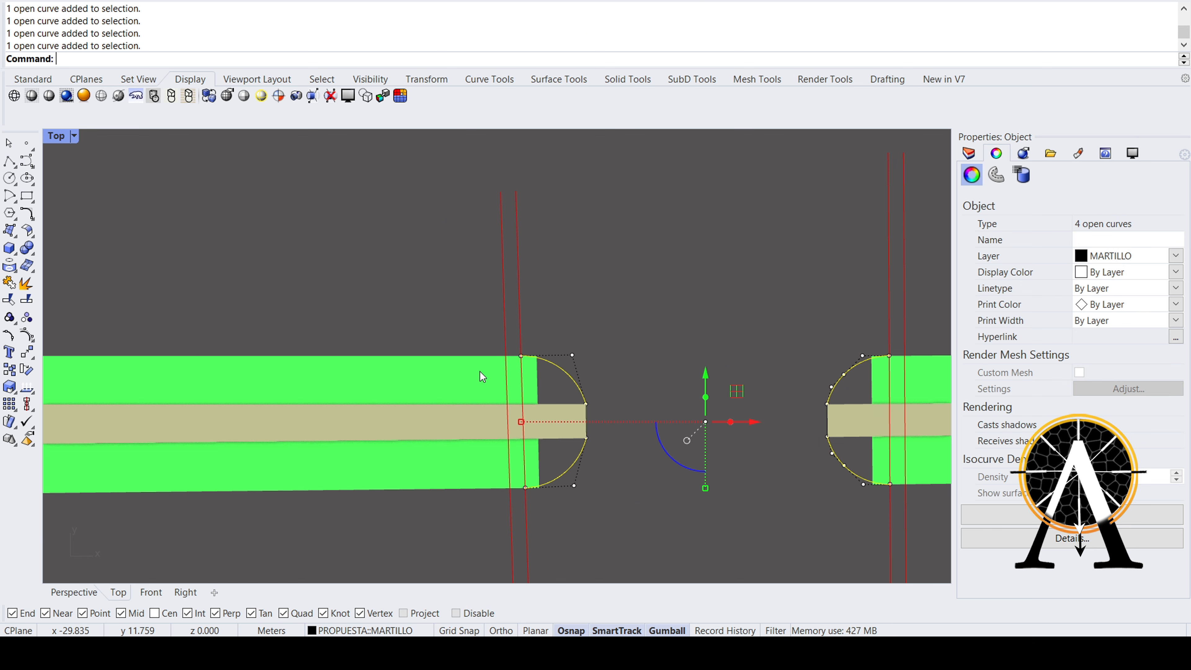
scroll(479, 371, "up", 3)
scroll(574, 358, "down", 5)
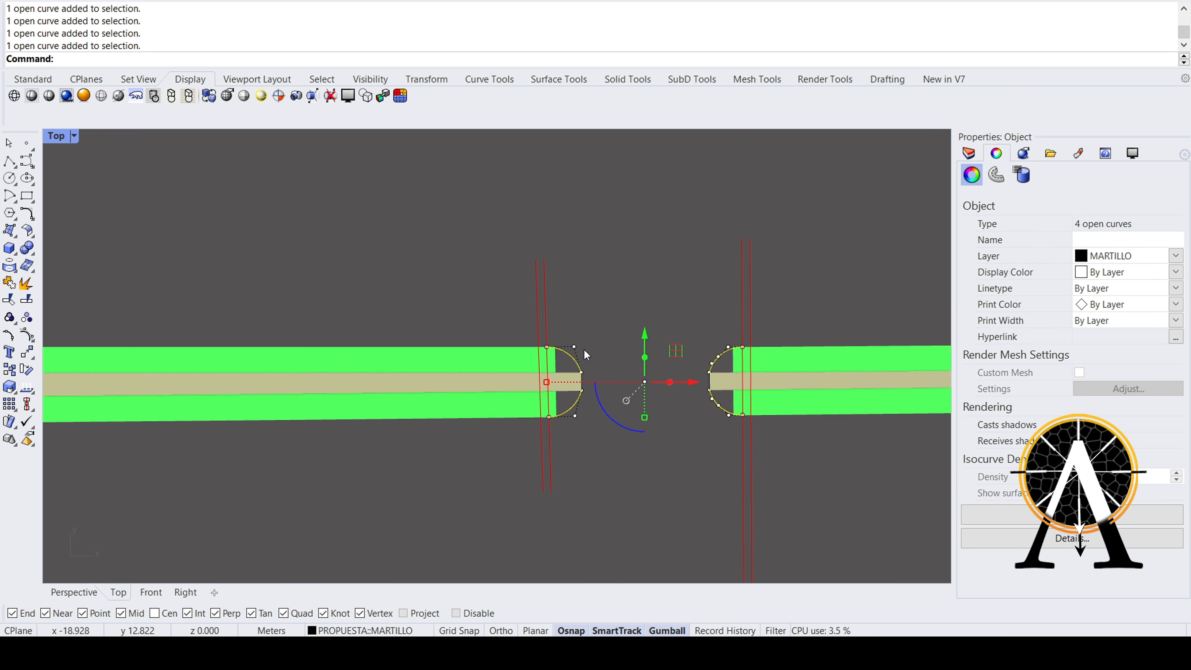
scroll(583, 349, "up", 6)
key("Escape")
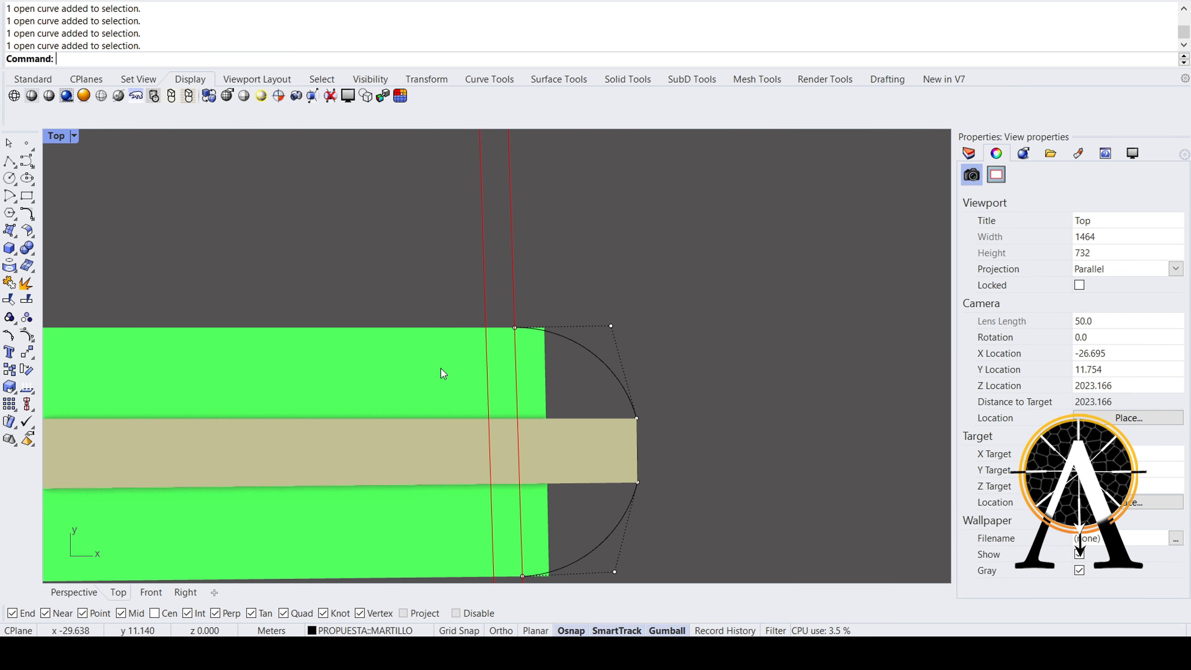
left_click(441, 369)
left_click(423, 483, "shift")
scroll(712, 314, "down", 4)
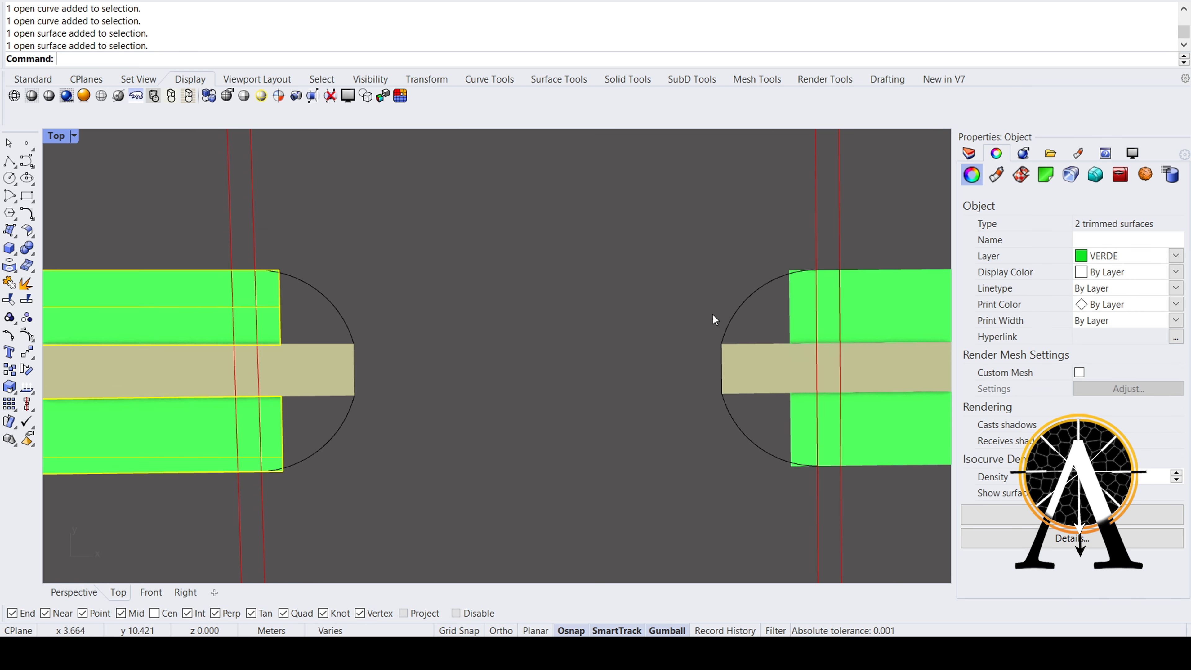
right_click_drag(712, 314, 665, 316)
left_click(825, 308, "shift")
left_click(805, 426, "shift")
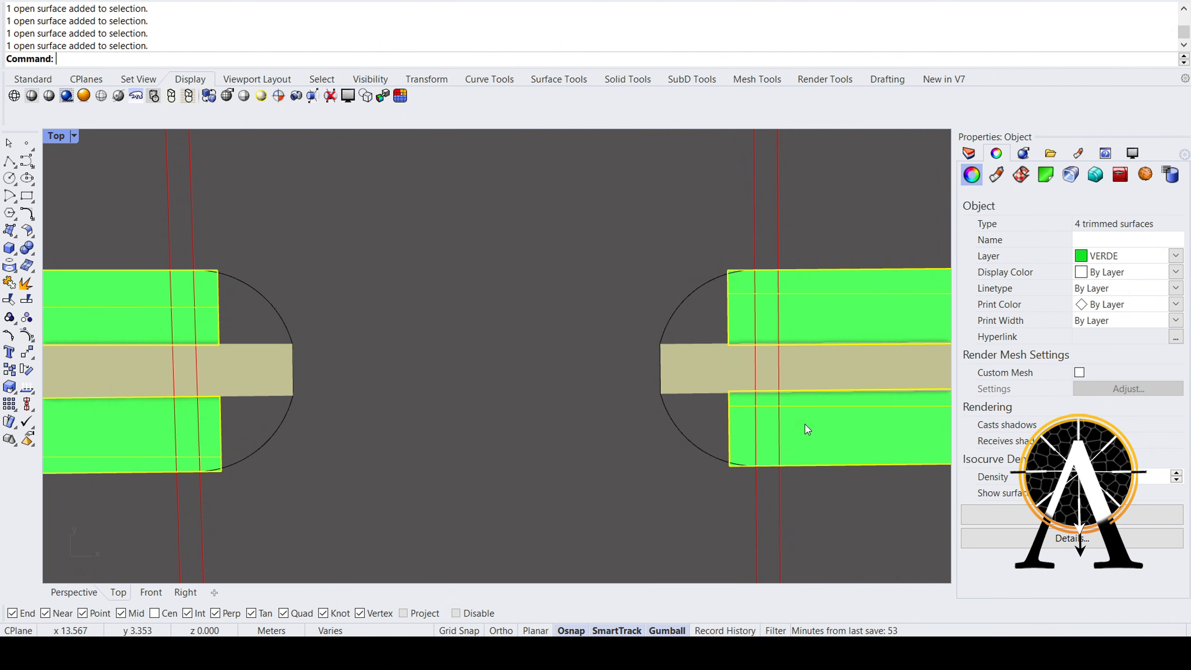
scroll(658, 414, "down", 3)
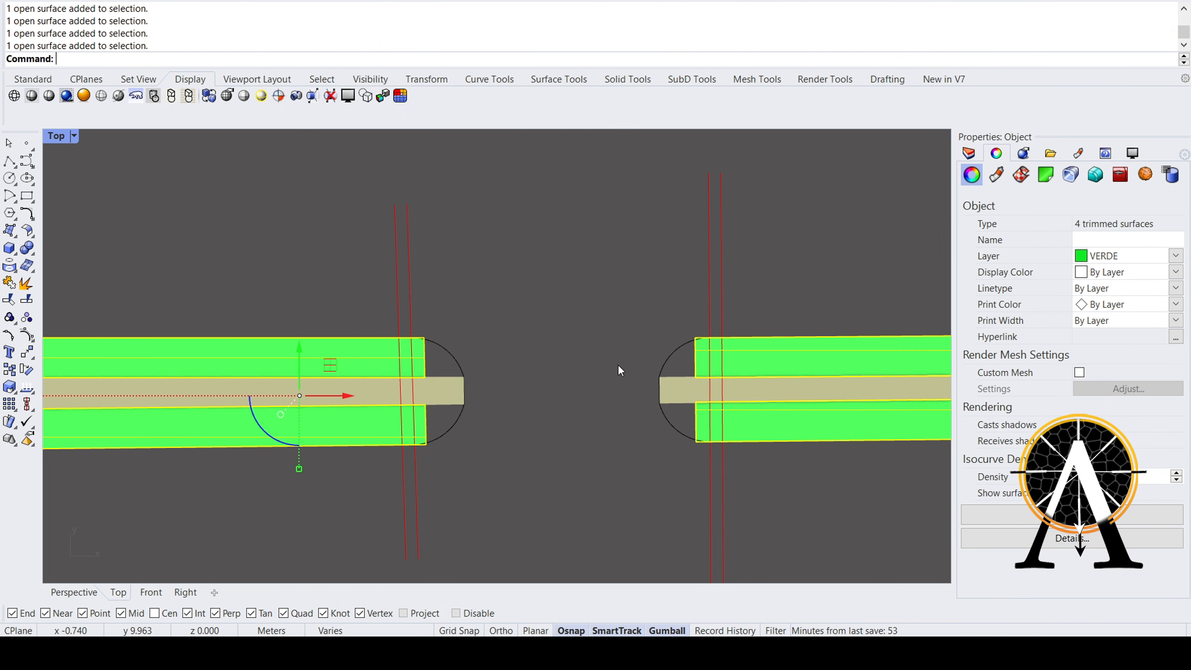
- Project the four red lines crossing the medians onto the four green median surfaces
left_click_drag(792, 254, 308, 249)
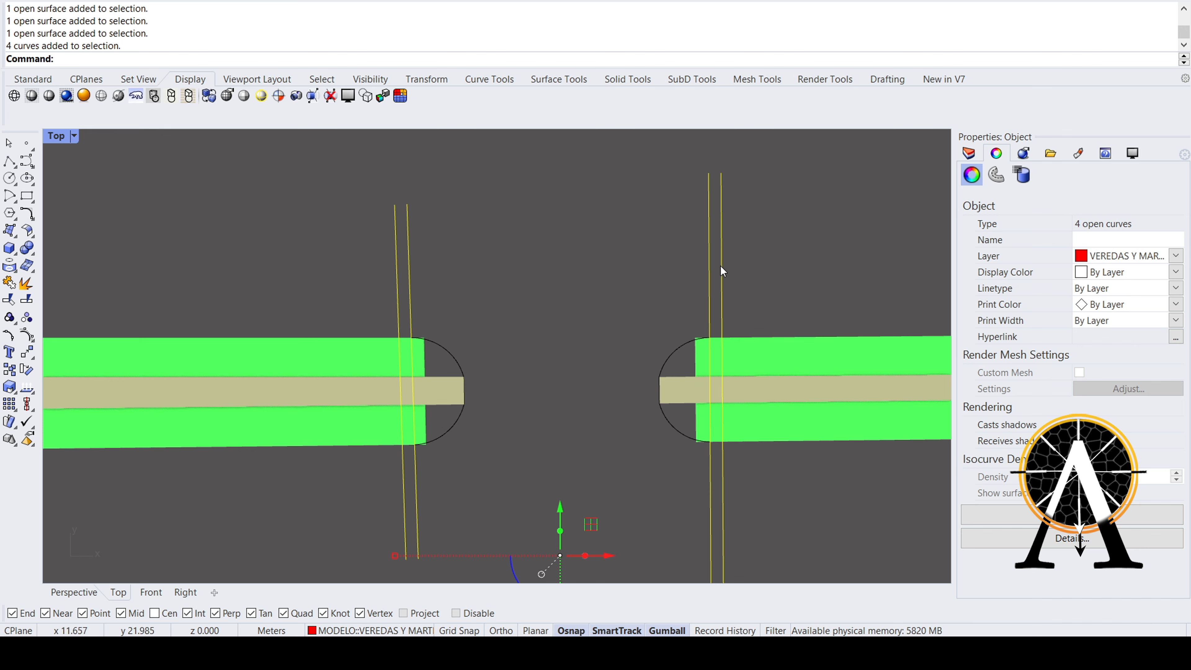
left_click(771, 254)
left_click_drag(772, 255, 266, 269)
type("P")
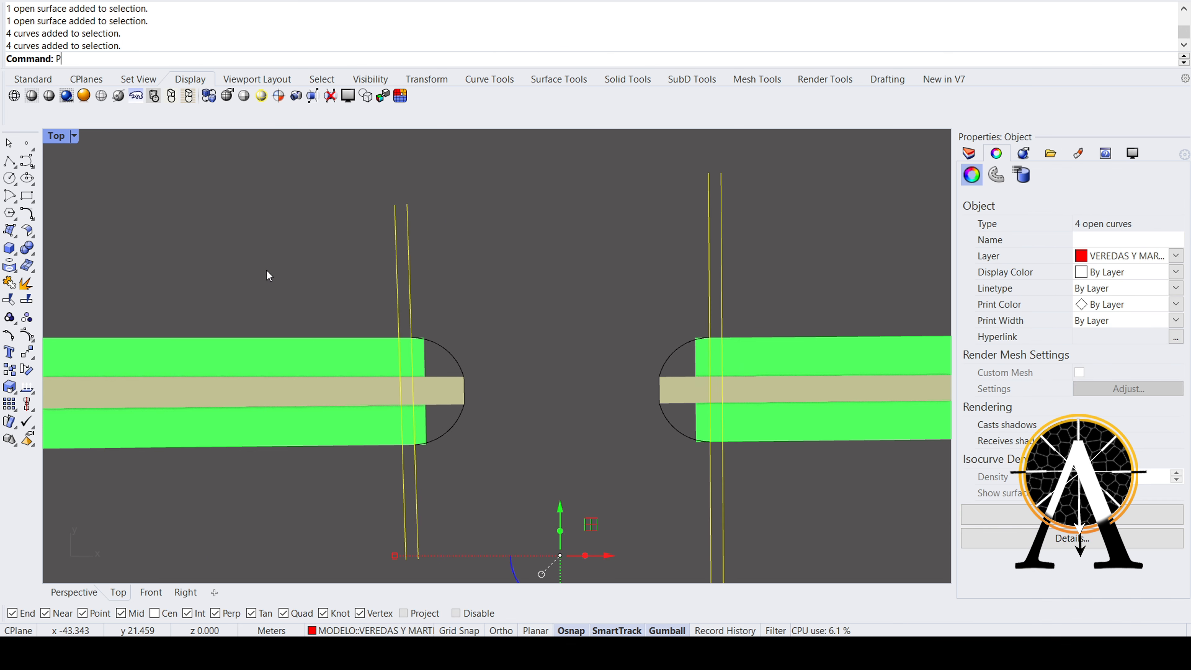
type("roject")
key("Return")
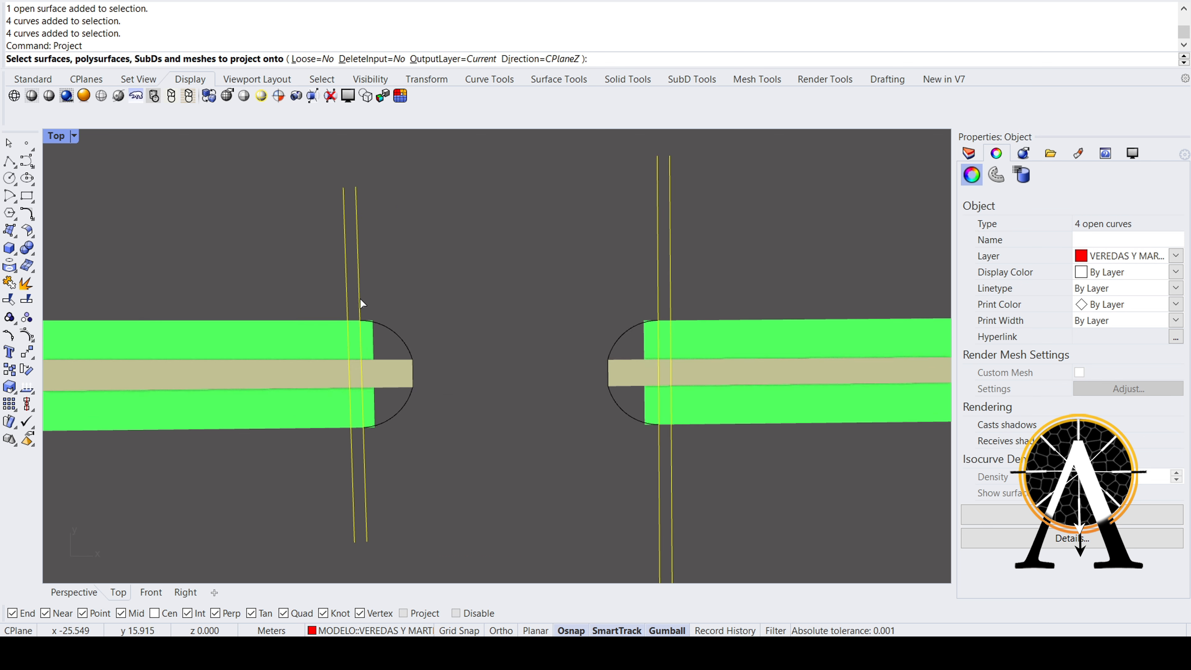
left_click(313, 336)
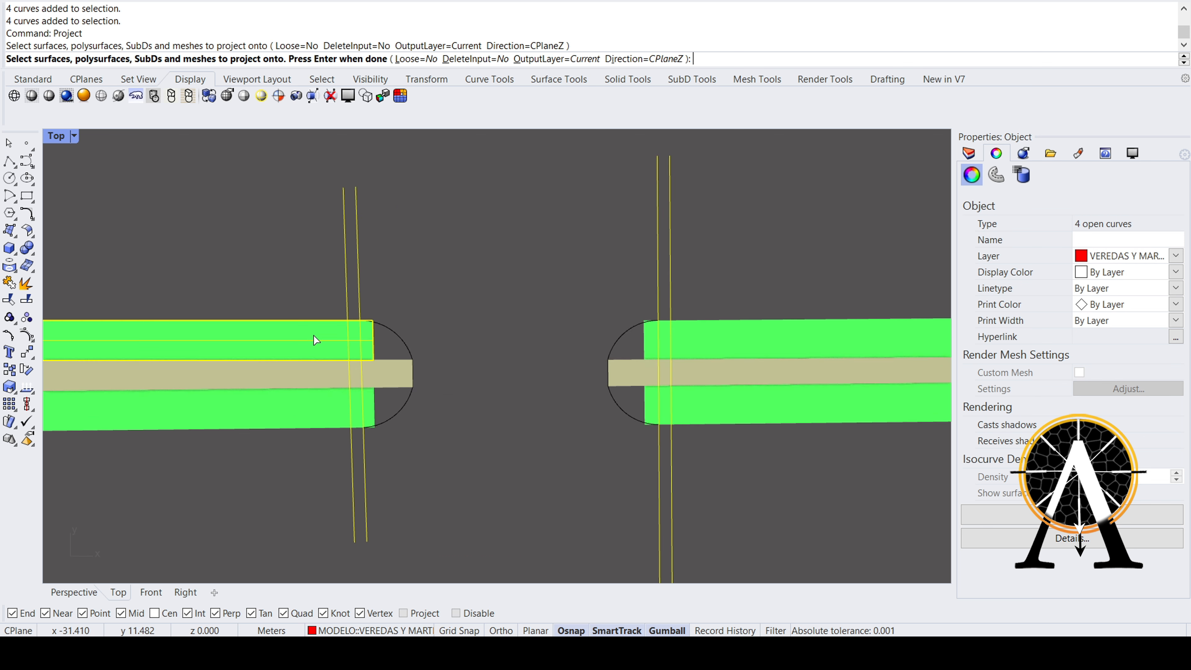
left_click(302, 400)
left_click(747, 354)
left_click(737, 405)
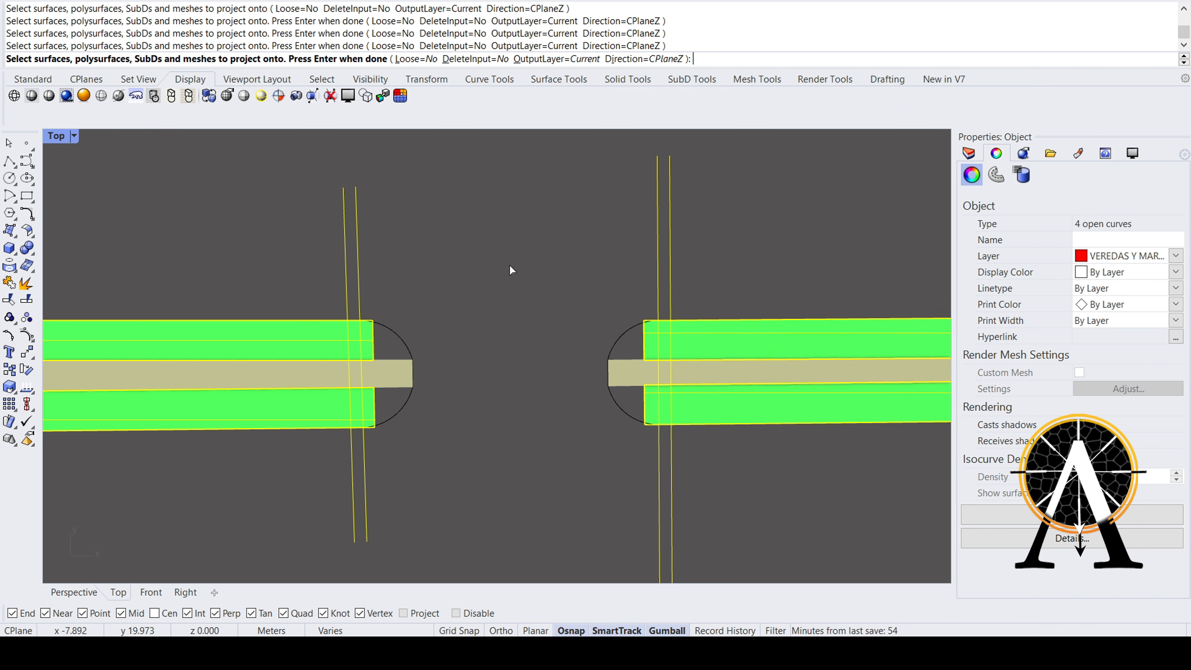
key("Return")
- Hide the four original red lines so only the projected curves remain on the green surfaces
left_click_drag(743, 224, 315, 277)
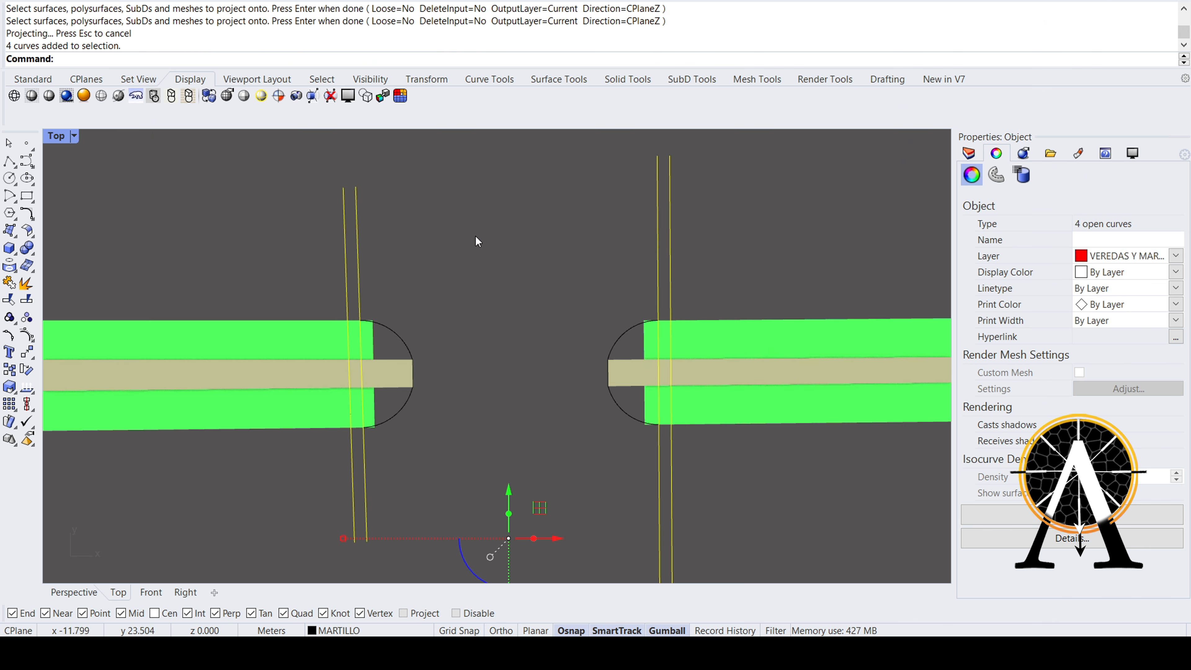
key("ctrl+h")
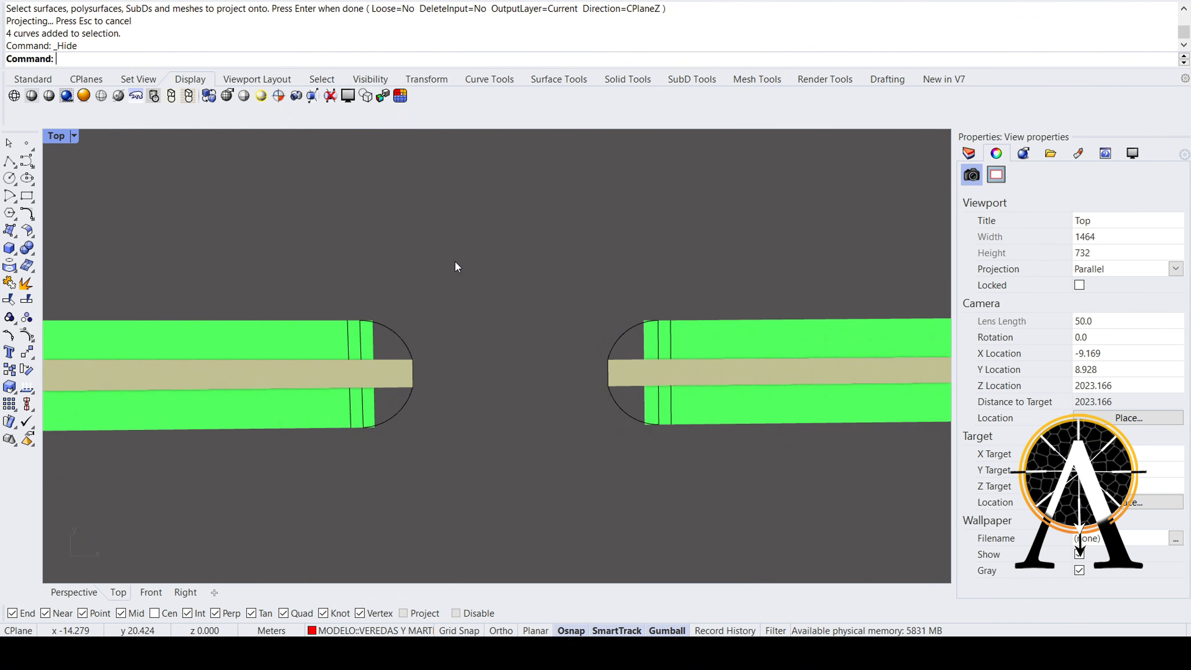
scroll(325, 302, "up", 2)
scroll(325, 302, "up", 4)
right_click_drag(346, 308, 293, 250)
scroll(286, 378, "down", 6)
right_click_drag(287, 378, 169, 365)
right_click_drag(146, 303, 416, 283)
scroll(417, 283, "up", 4)
- Split the first median's two green surfaces with the four projected curves and check the separated middle strips
left_click(416, 288)
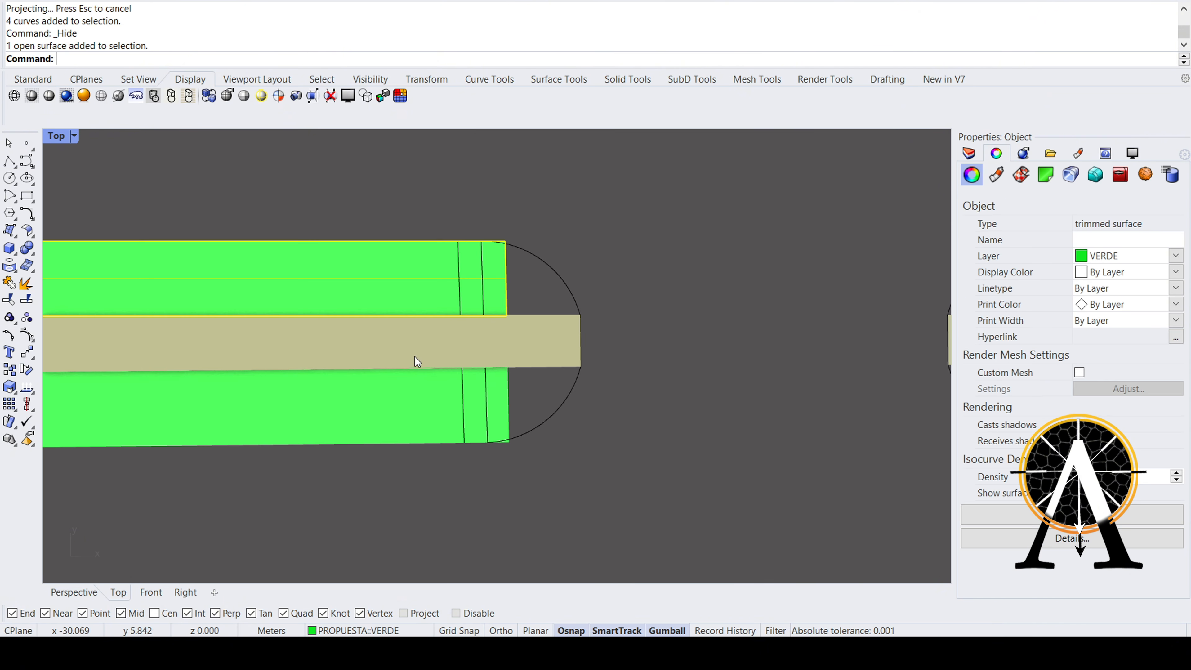
left_click(416, 387, "shift")
scroll(416, 324, "down", 2)
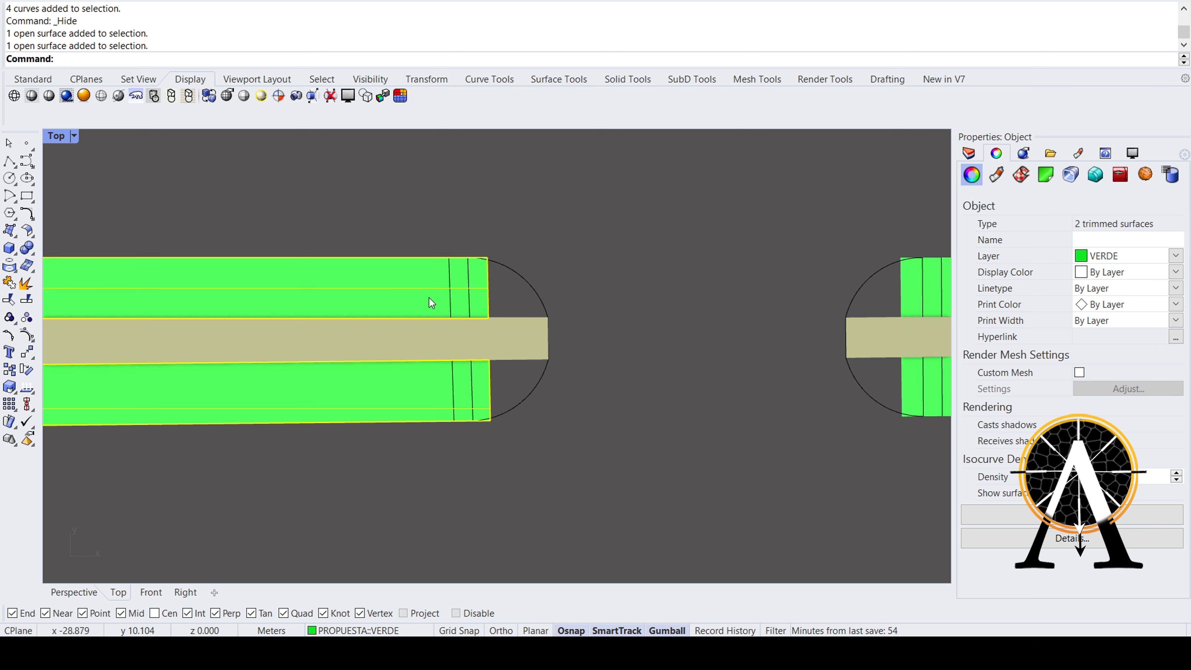
type("Split")
key("Return")
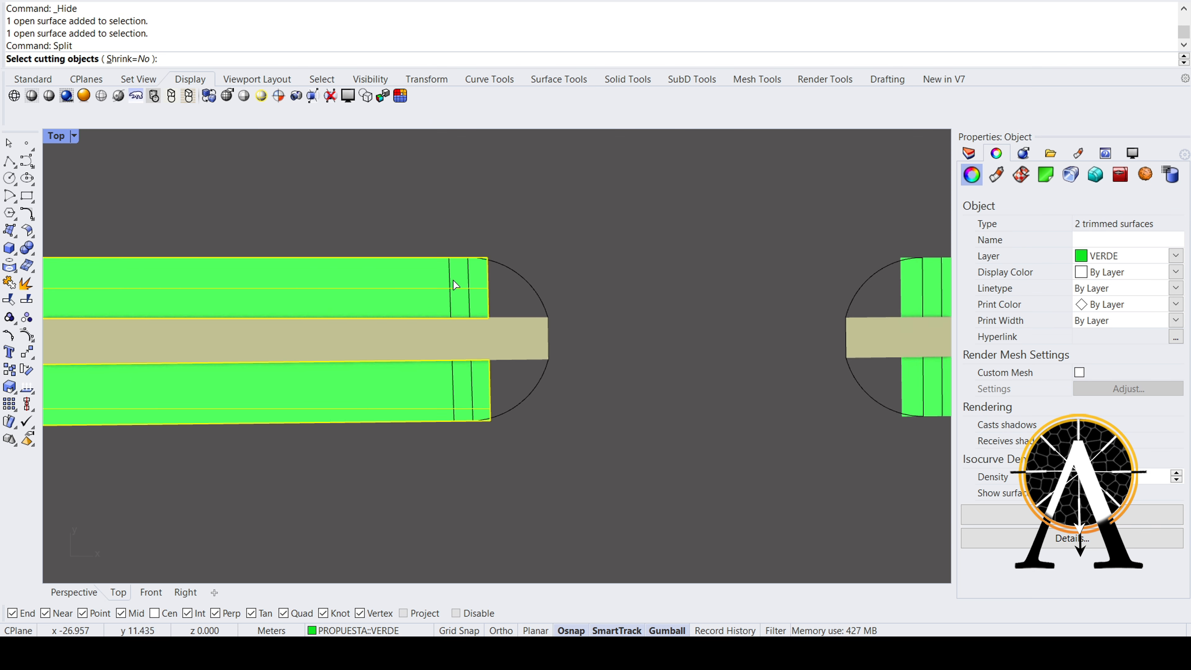
scroll(429, 298, "up", 2)
left_click_drag(402, 205, 480, 358)
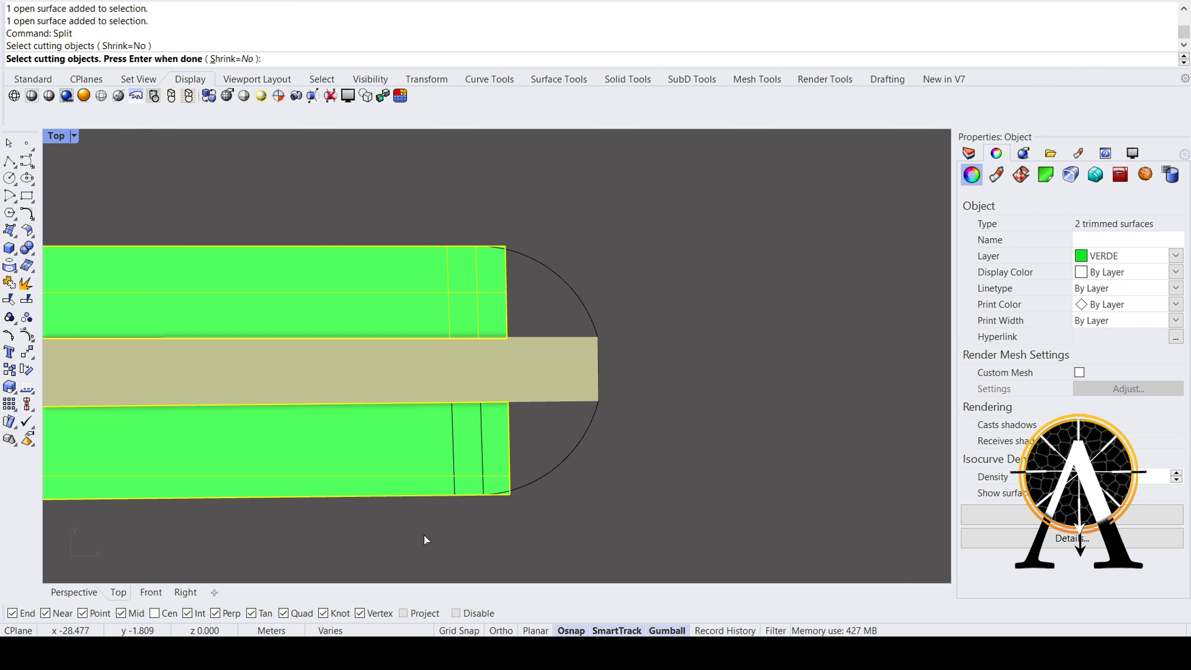
left_click_drag(429, 532, 508, 370)
key("Return")
left_click(467, 433)
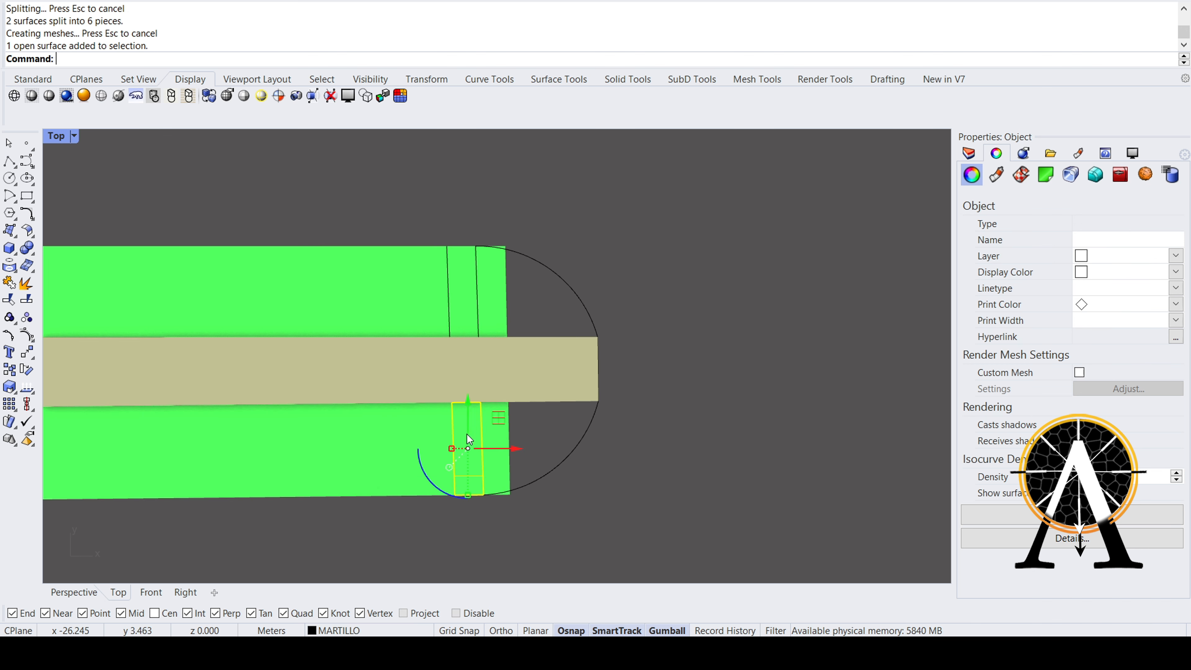
left_click(466, 305, "shift")
- Split the second median's two green surfaces using their four projected curves as cutting objects
scroll(381, 293, "down", 6)
right_click_drag(783, 318, 645, 318)
scroll(645, 318, "up", 4)
left_click(702, 288)
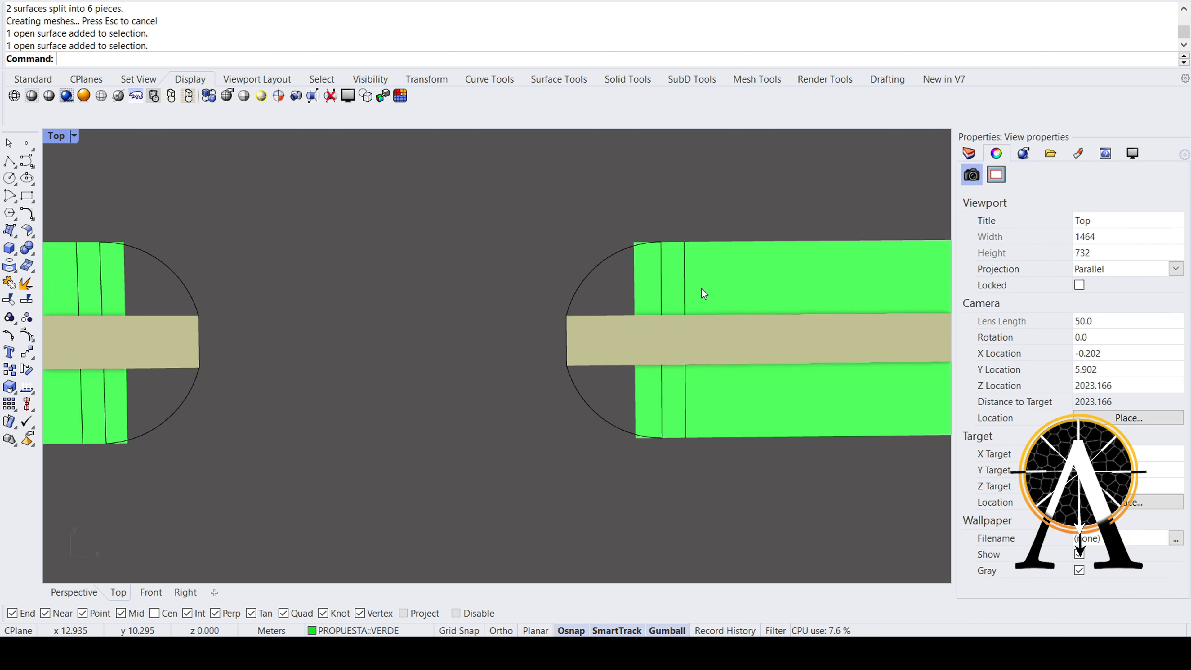
left_click(722, 391, "shift")
key("Return")
left_click_drag(646, 186, 729, 504)
key("Return")
key("Escape")
left_click(707, 397)
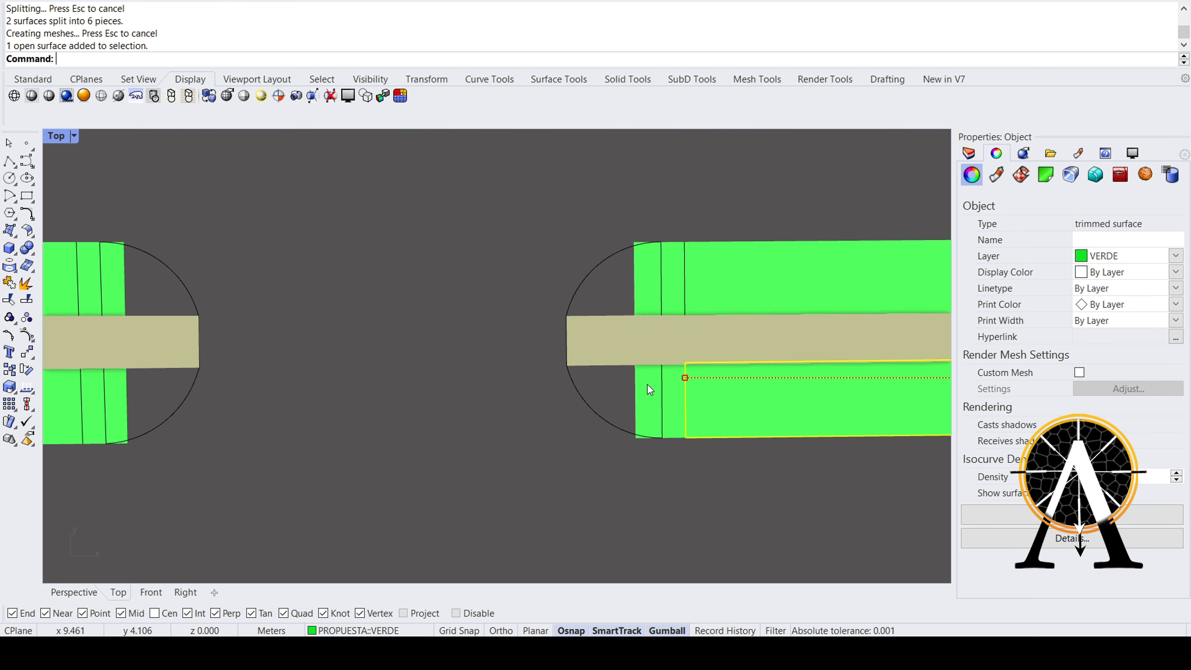
- Delete the two green end strips beyond the outer projected curves on the second median
left_click(647, 385)
left_click(652, 299, "shift")
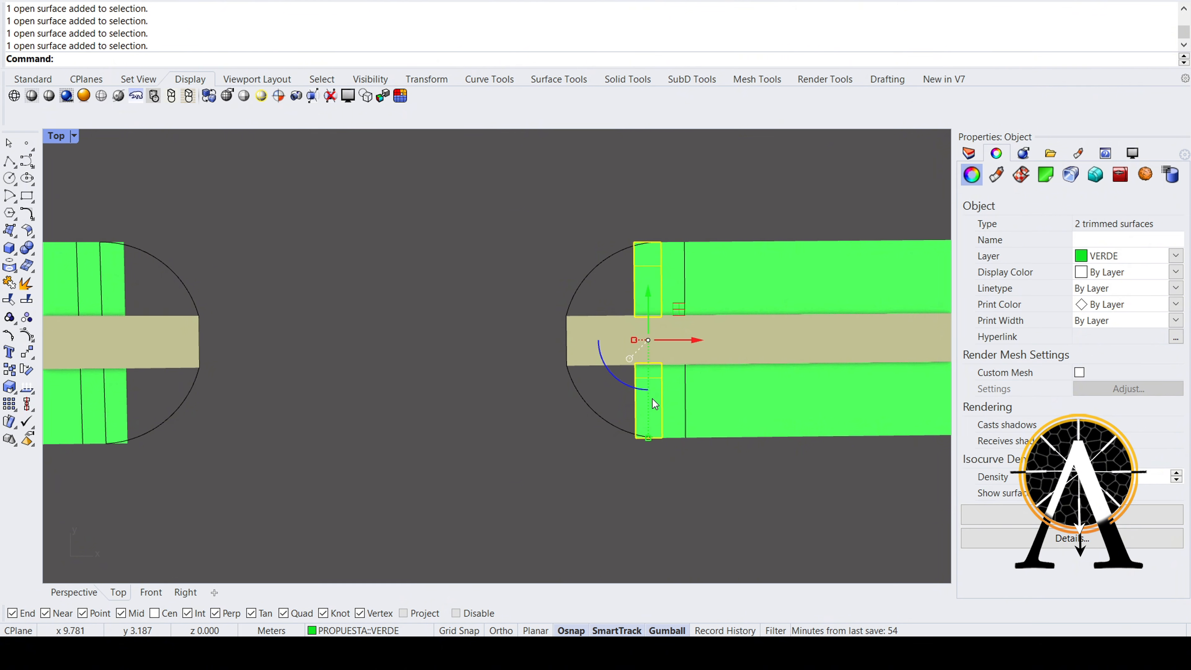
key("Delete")
scroll(652, 397, "down", 3)
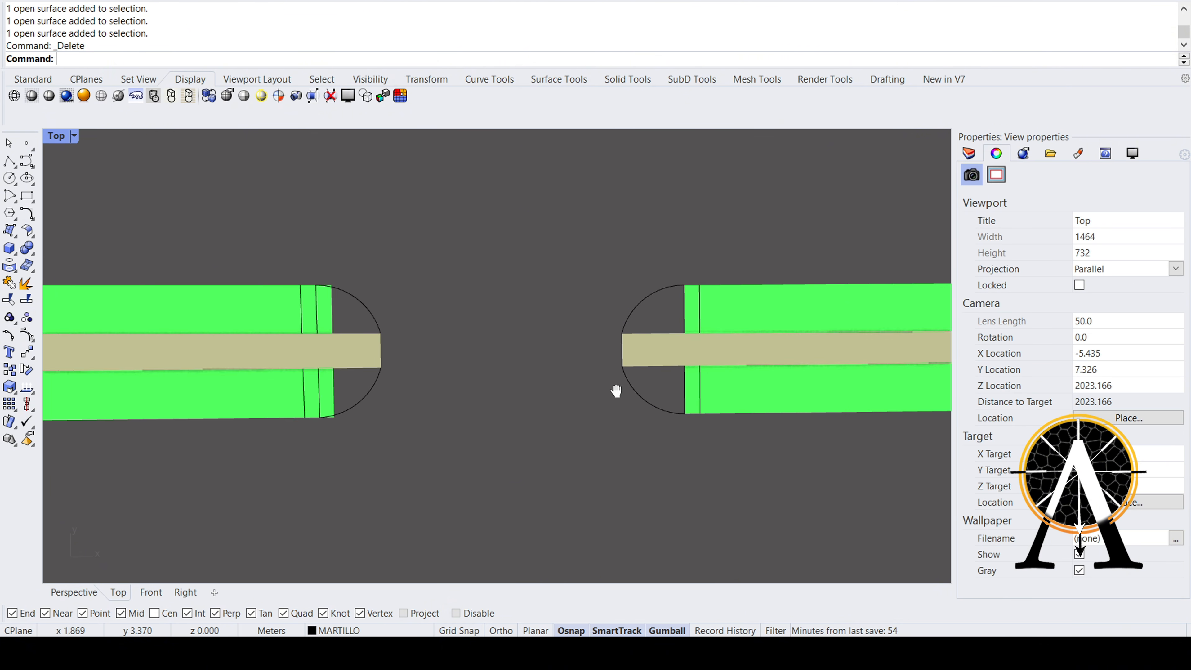
- Delete the two green end strips beyond the outer projected curves on the first median
right_click_drag(616, 391, 669, 383)
scroll(364, 320, "up", 4)
left_click(394, 295)
left_click(386, 402, "shift")
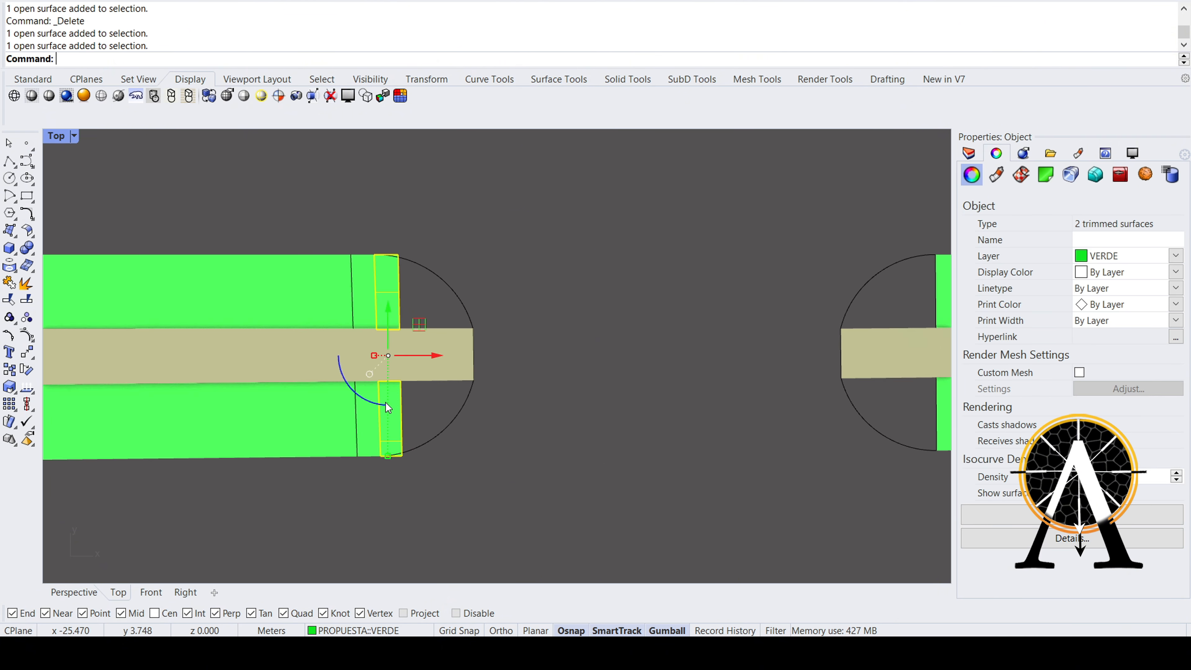
key("Delete")
scroll(385, 401, "up", 2)
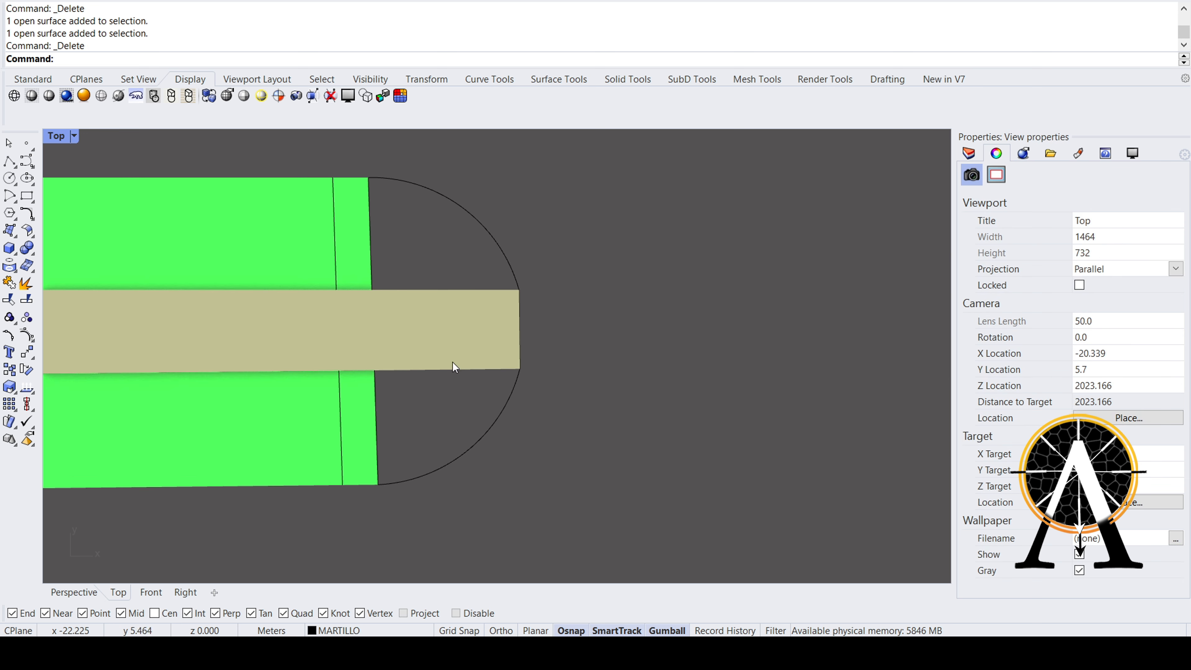
scroll(440, 276, "down", 5)
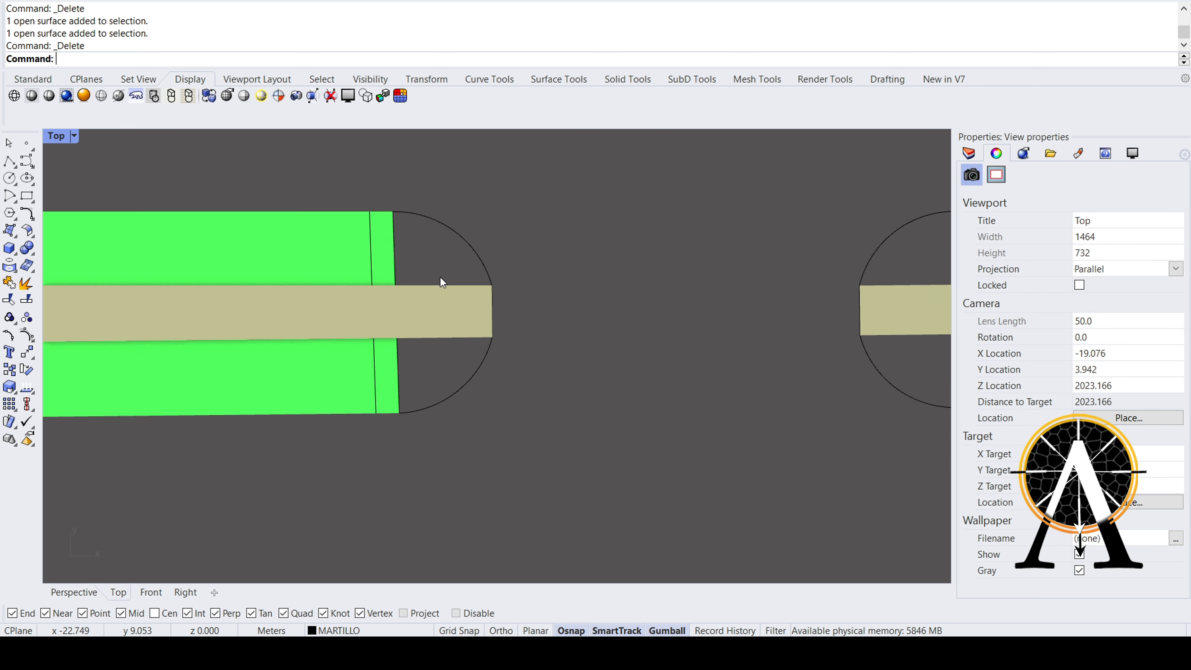
right_click_drag(452, 274, 379, 278)
key("ctrl+z")
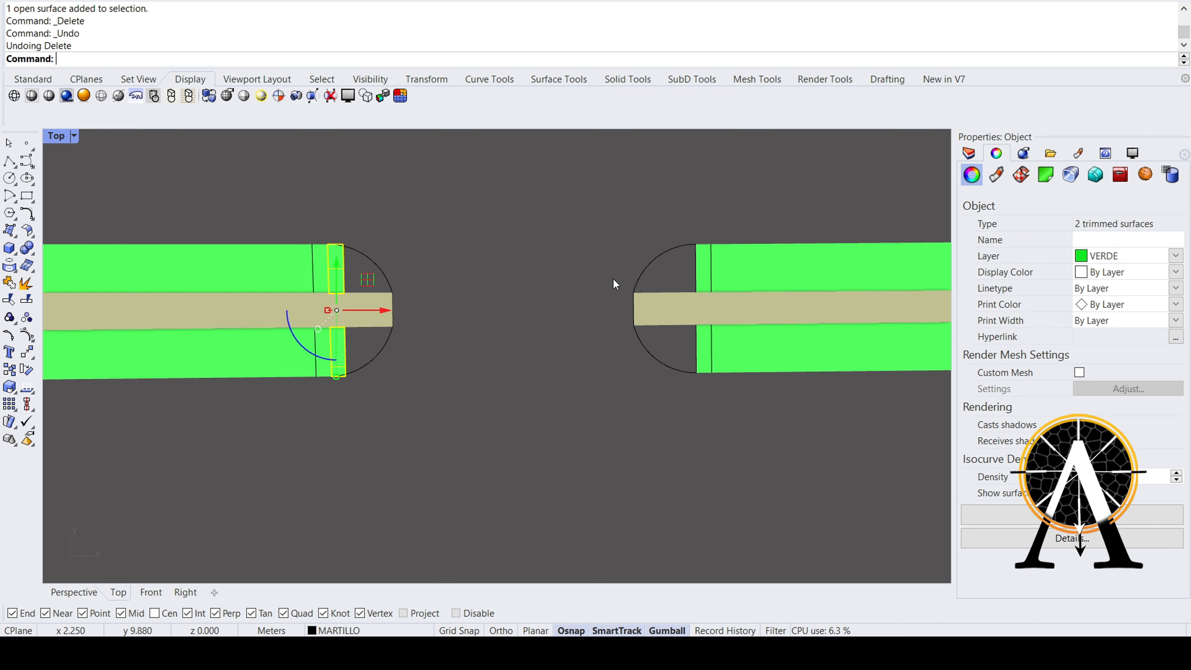
key("Delete")
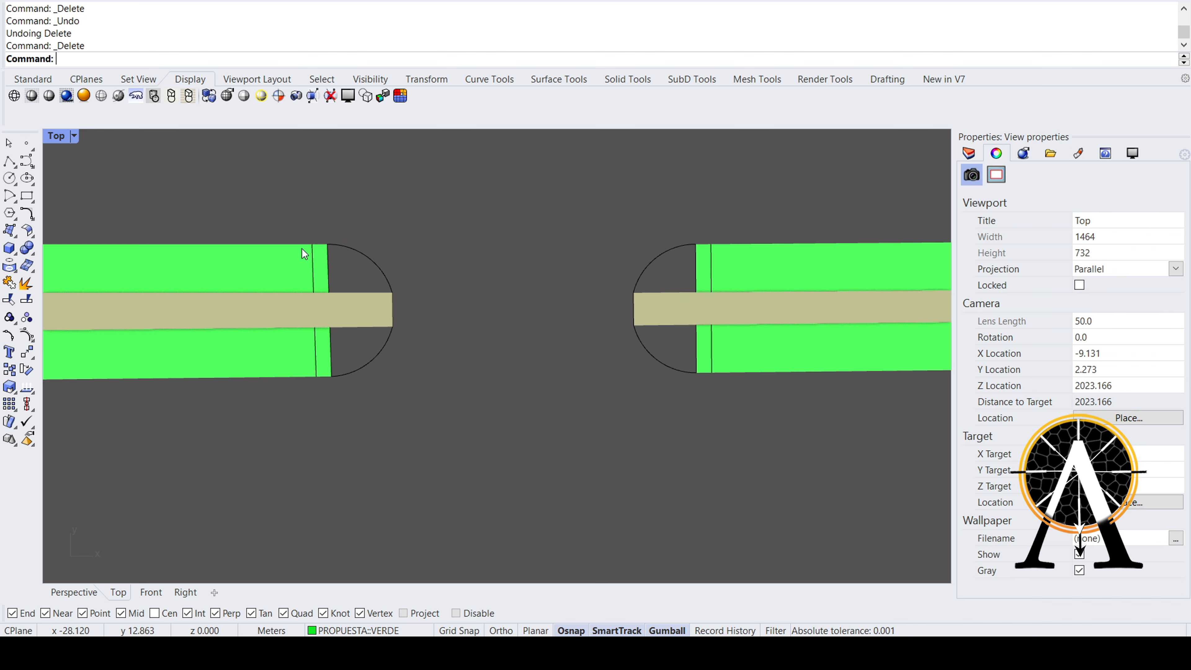
right_click_drag(301, 249, 318, 265)
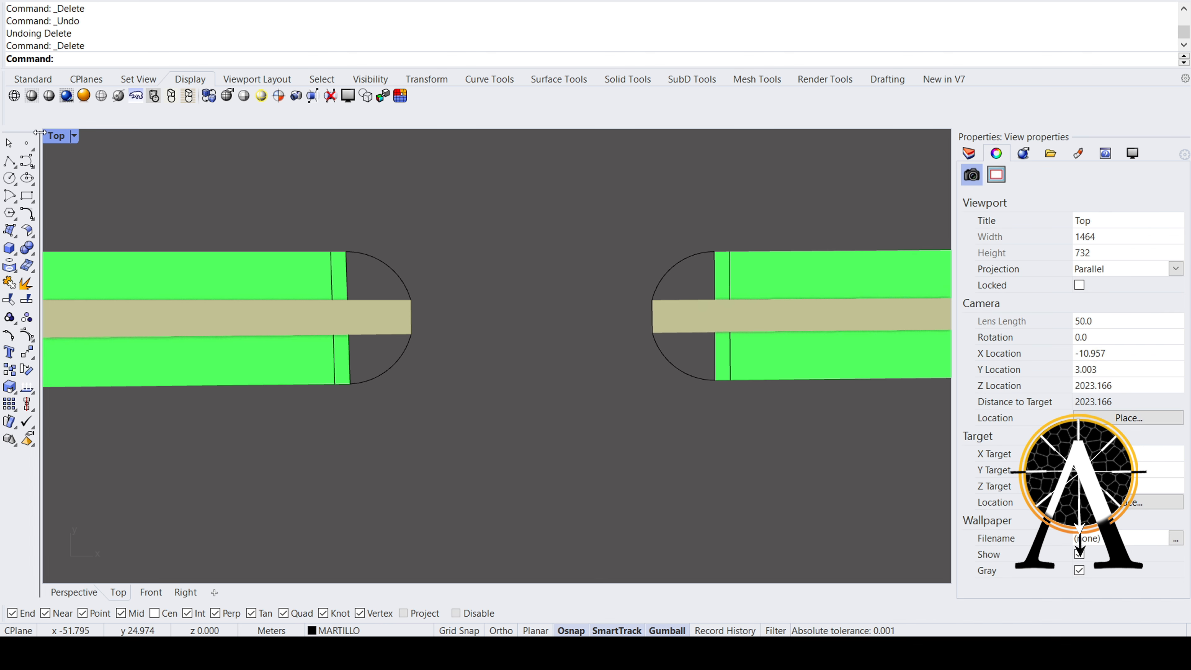
- In the perspective view, draw a straight line from the green surface's inner corner to the arc's end along the beige strip on one median tip
double_click(56, 136)
left_click(538, 140)
double_click(538, 140)
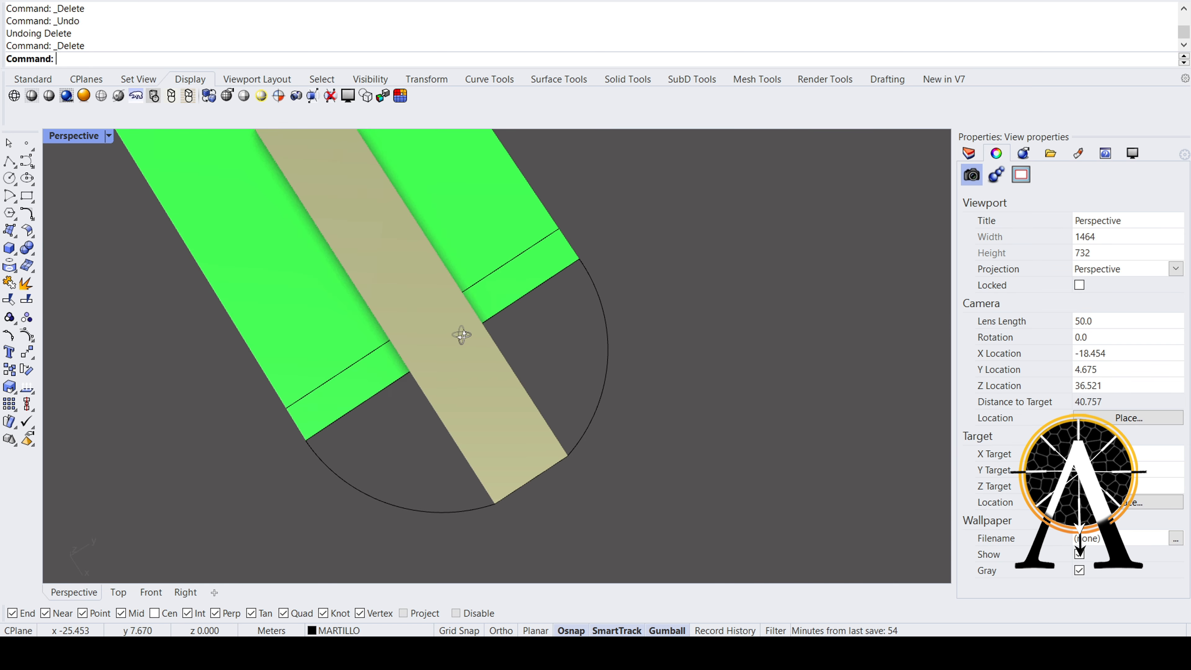
right_click_drag(462, 335, 282, 320)
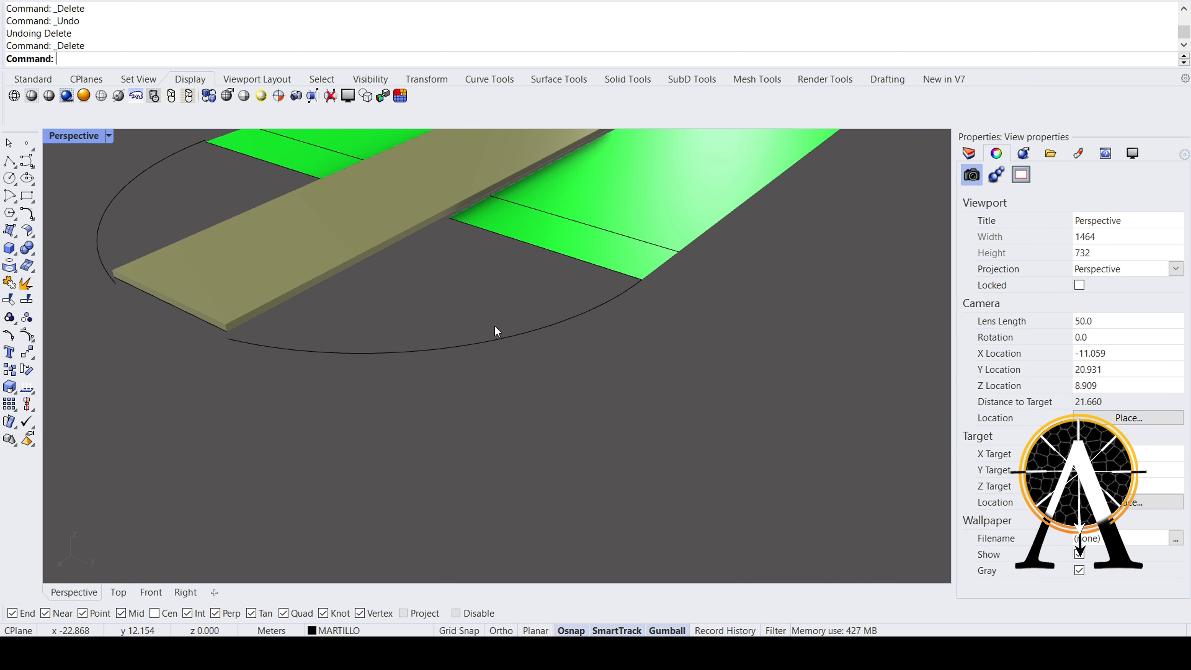
scroll(304, 314, "up", 3)
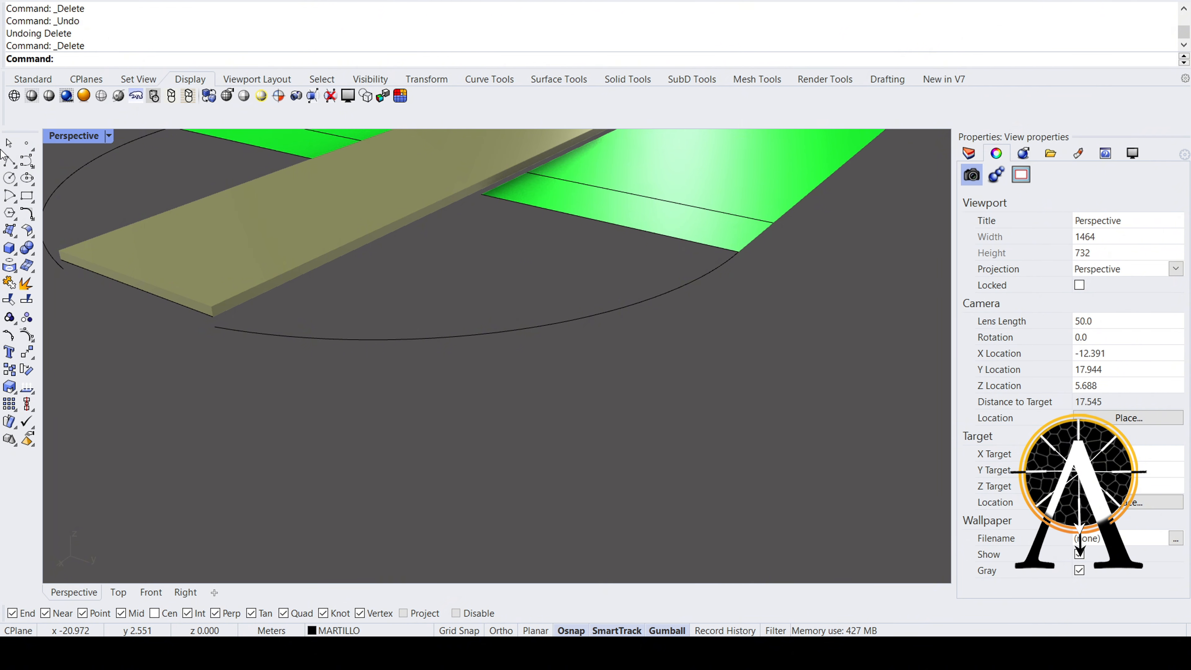
left_click(10, 161)
left_click(483, 193)
scroll(505, 191, "down", 2)
left_click(314, 297)
right_click(329, 295)
- Draw the matching line between arc end and green corner on the opposite side of the same median's beige strip
scroll(329, 295, "down", 4)
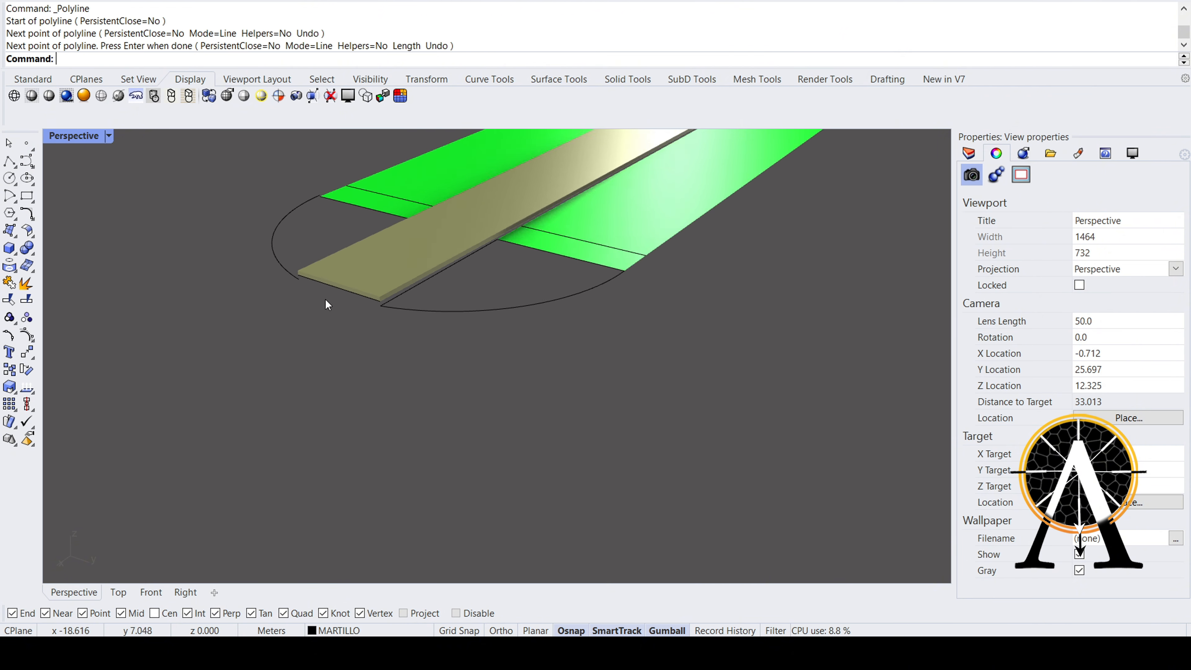
right_click_drag(325, 299, 389, 304)
scroll(309, 305, "up", 4)
right_click(309, 305)
left_click(309, 319)
right_click_drag(310, 318, 367, 220)
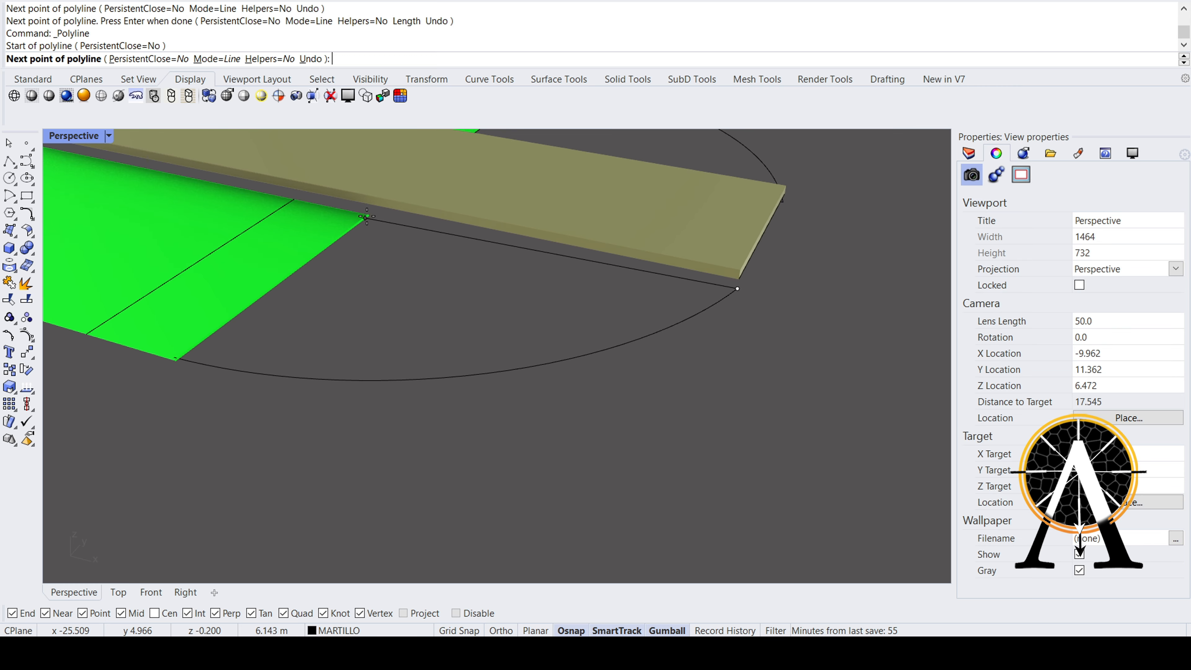
left_click(368, 215)
right_click(365, 217)
- On the other median's tip, draw a line from the arc's end to the green surface's inner corner beside the beige strip
scroll(272, 240, "down", 4)
scroll(322, 221, "up", 18)
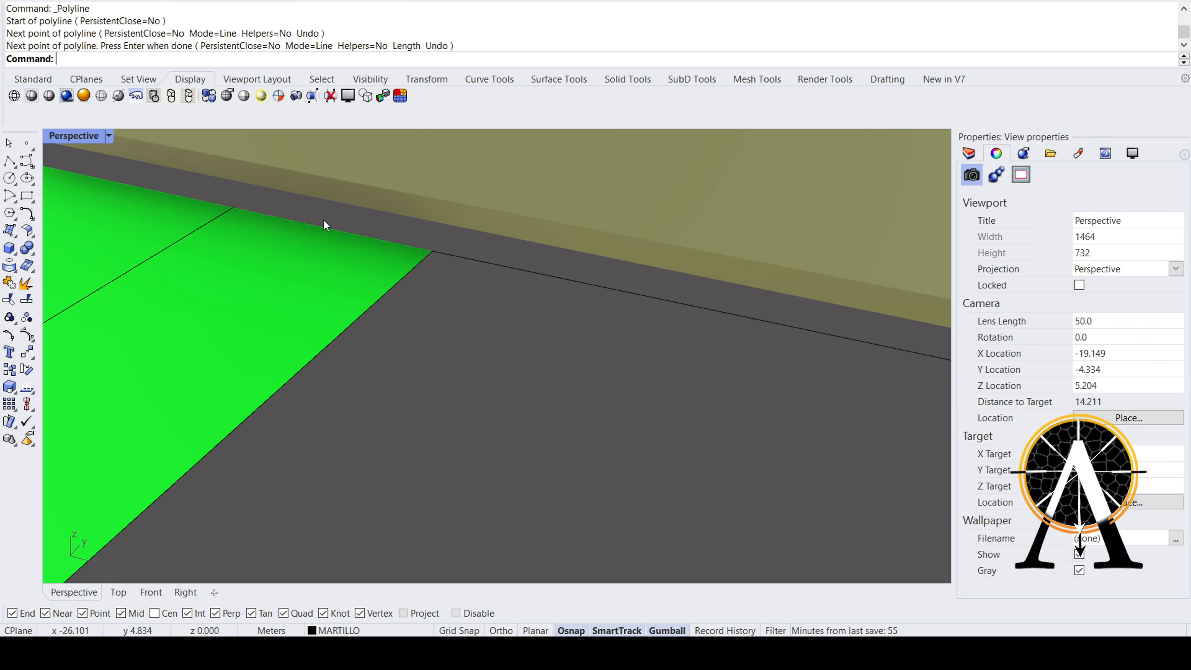
scroll(331, 232, "down", 20)
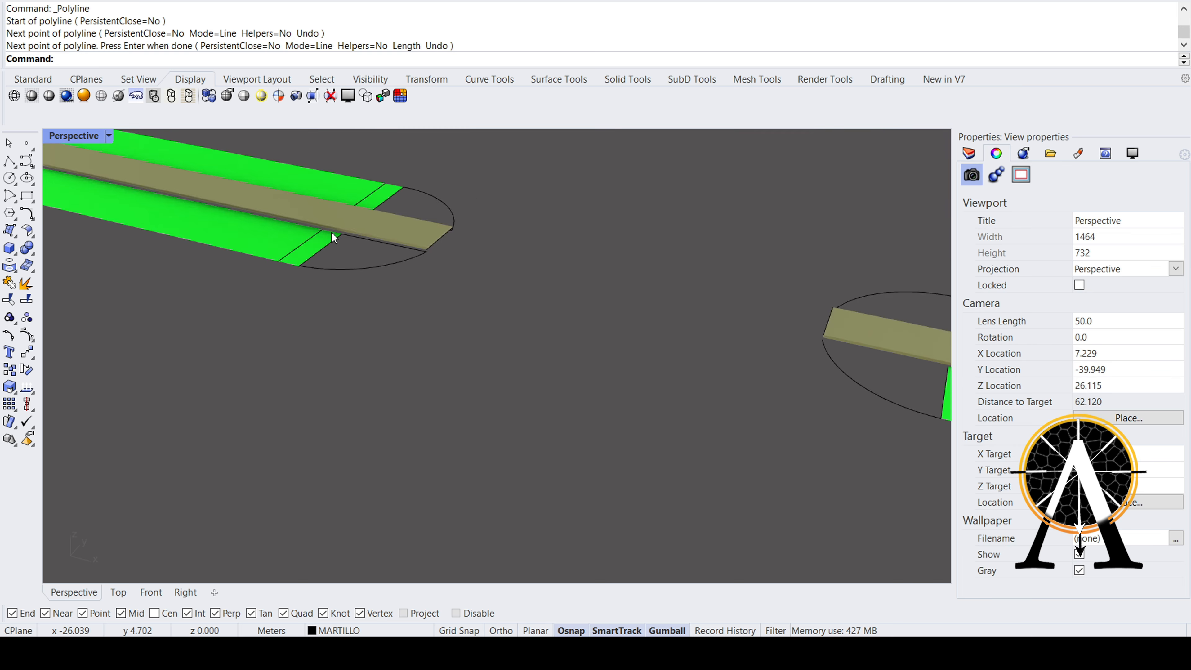
scroll(718, 280, "up", 5)
right_click(718, 280)
scroll(458, 327, "up", 12)
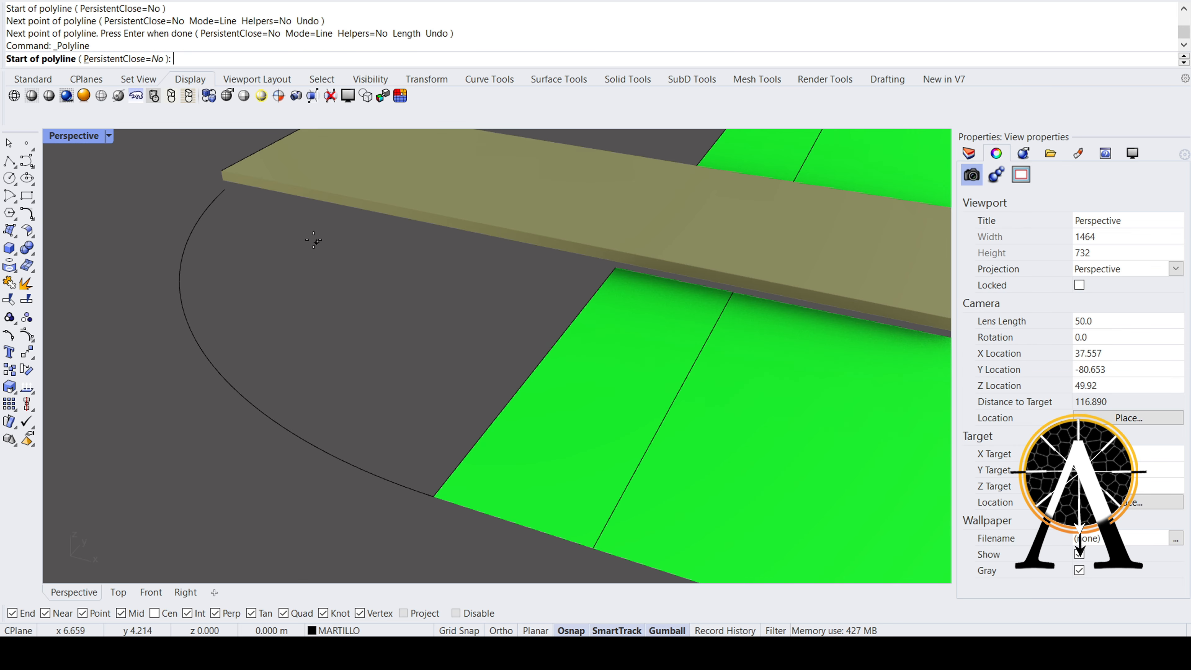
left_click(224, 189)
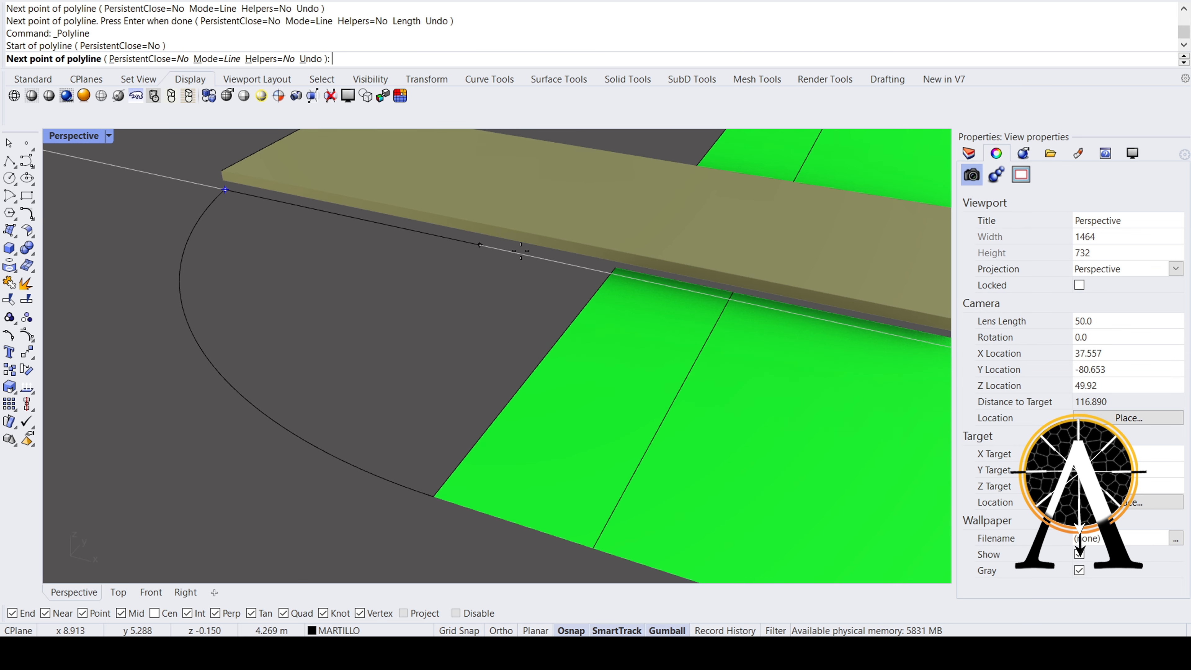
left_click(614, 267)
key("Return")
- Draw a line from the green surface's inner corner to the arc's end on the remaining side of that second tip
right_click_drag(614, 267, 497, 410)
scroll(491, 295, "up", 8)
key("Return")
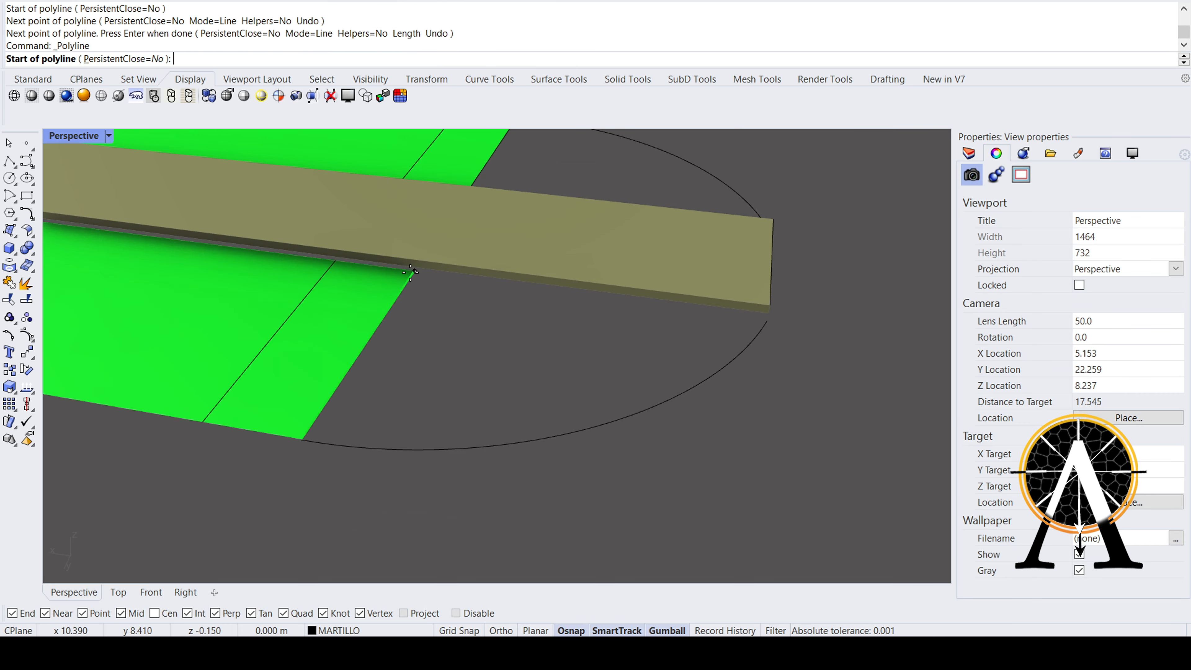
left_click(414, 271)
left_click(765, 325)
key("Return")
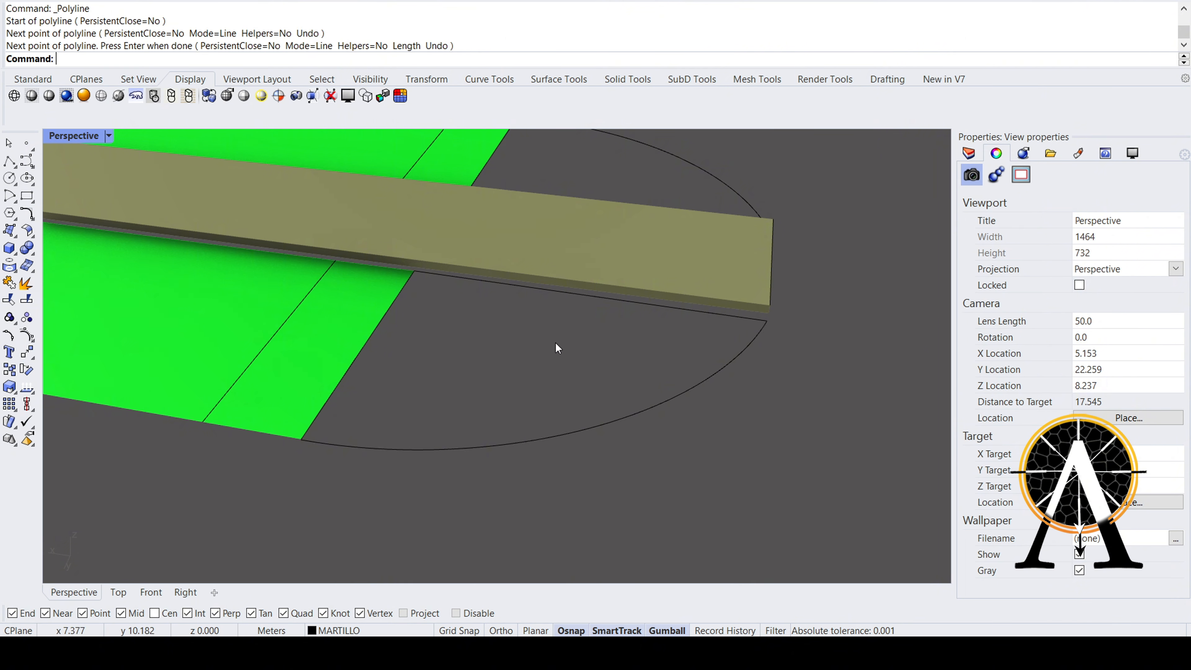
- Select the edge curve, the new line and the arc enclosing this half of the tip, and try PlanarSrf on them
scroll(555, 341, "down", 4)
left_click(444, 334)
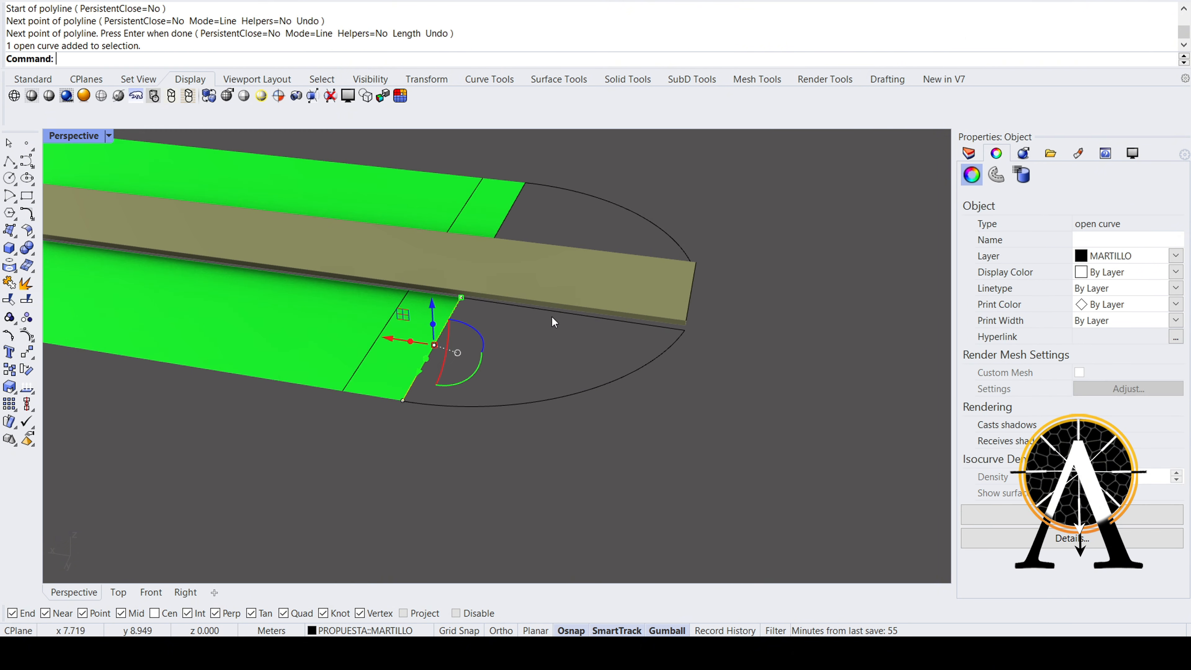
left_click(551, 314, "shift")
left_click(599, 384, "shift")
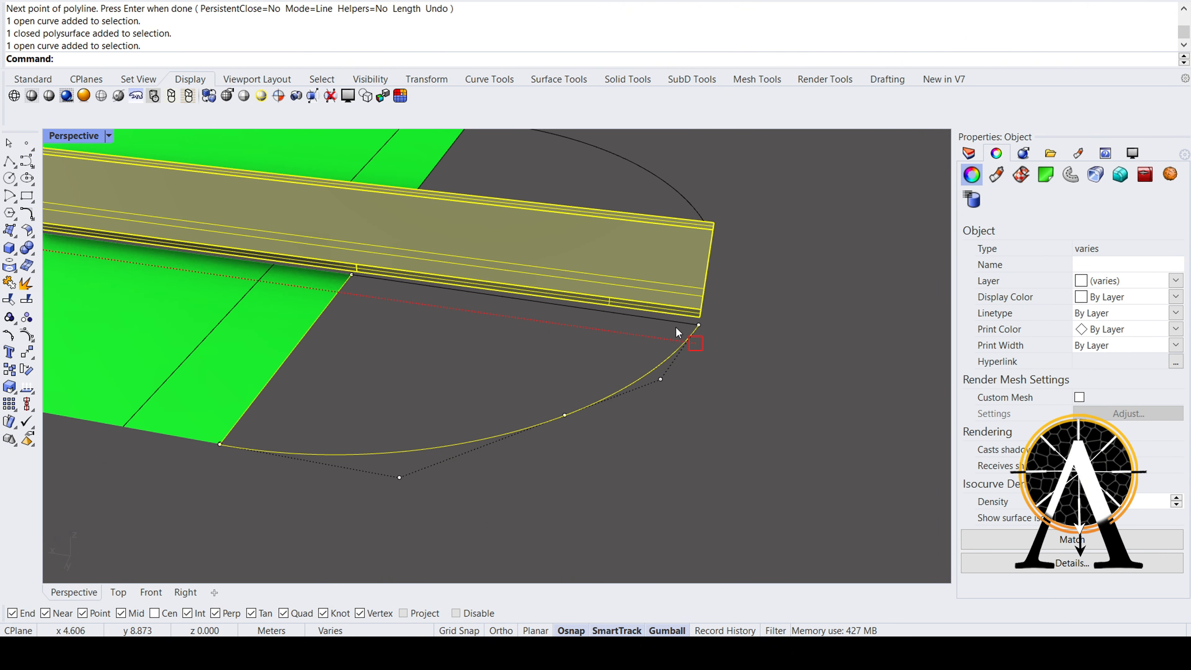
left_click(678, 326, "shift")
left_click(593, 318, "ctrl")
scroll(482, 339, "down", 4)
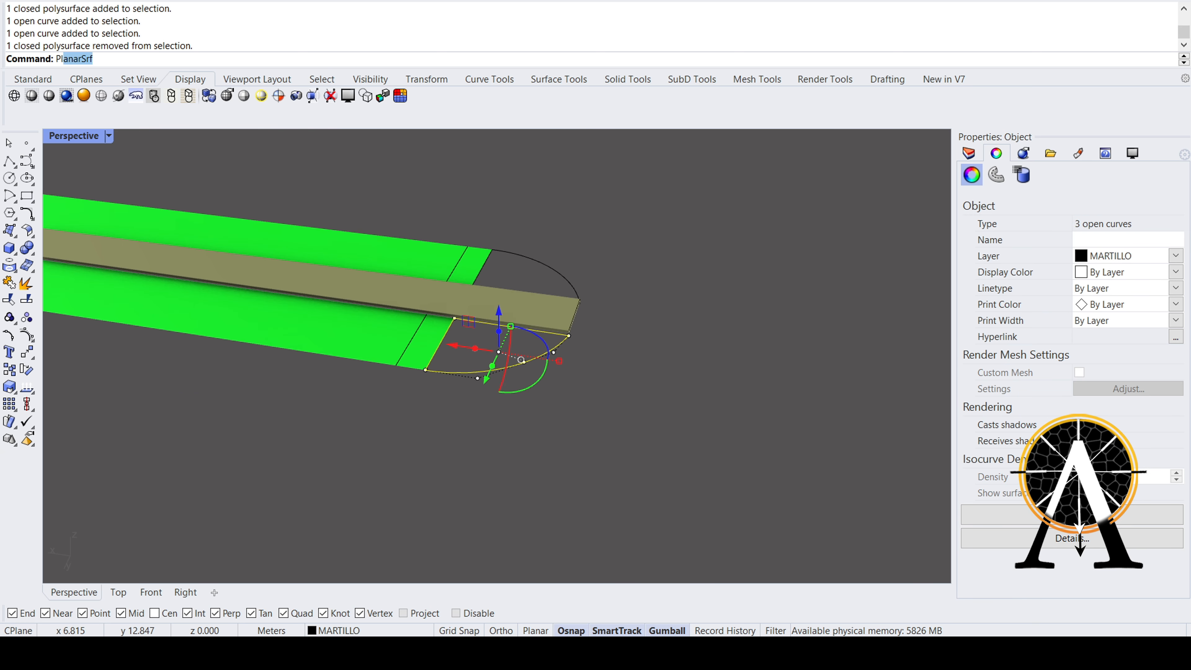
key("Return")
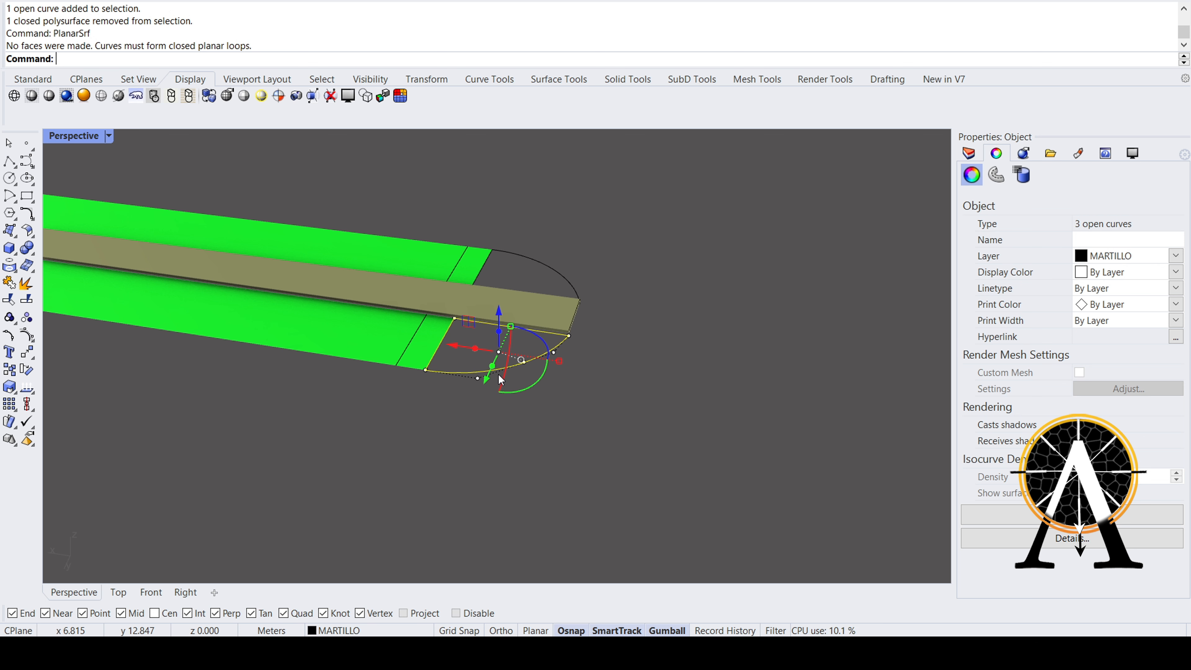
- Join the three selected boundary curves of the tip half into one curve
scroll(505, 364, "up", 4)
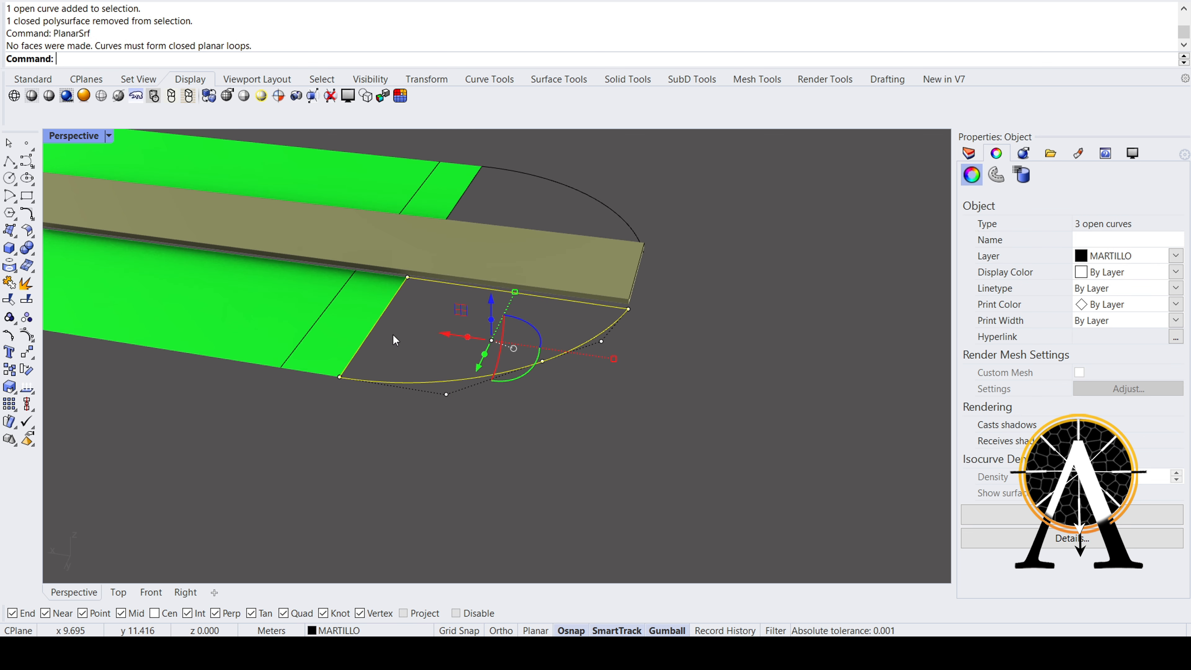
scroll(392, 334, "up", 3)
scroll(433, 329, "down", 4)
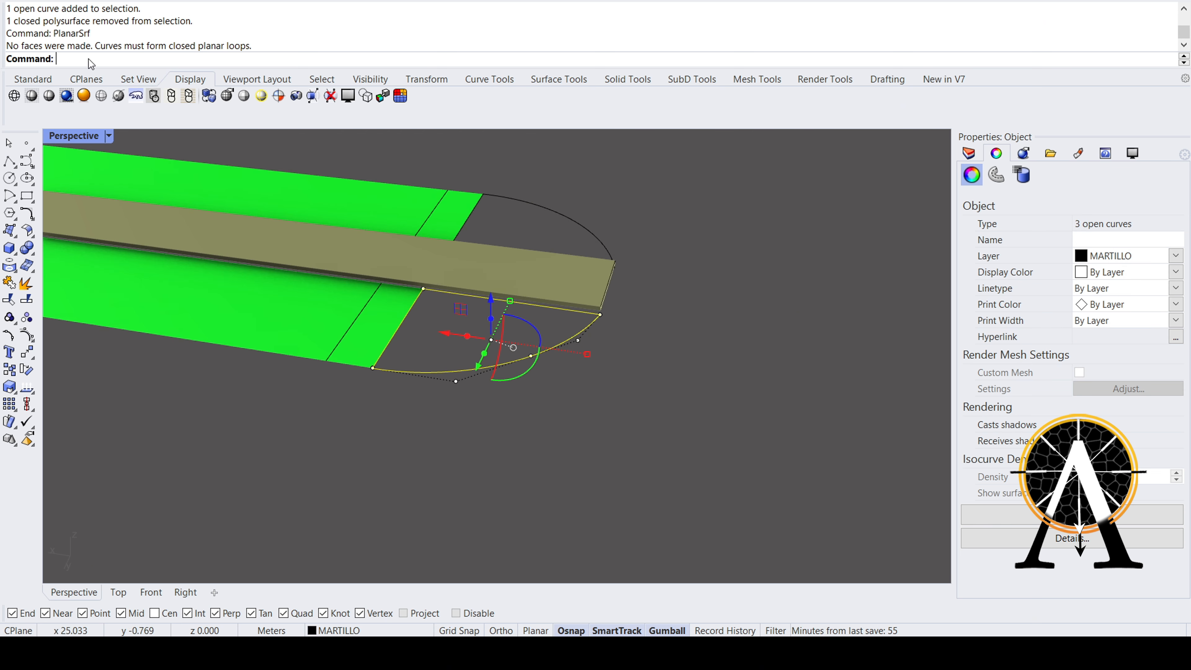
right_click_drag(395, 305, 456, 334)
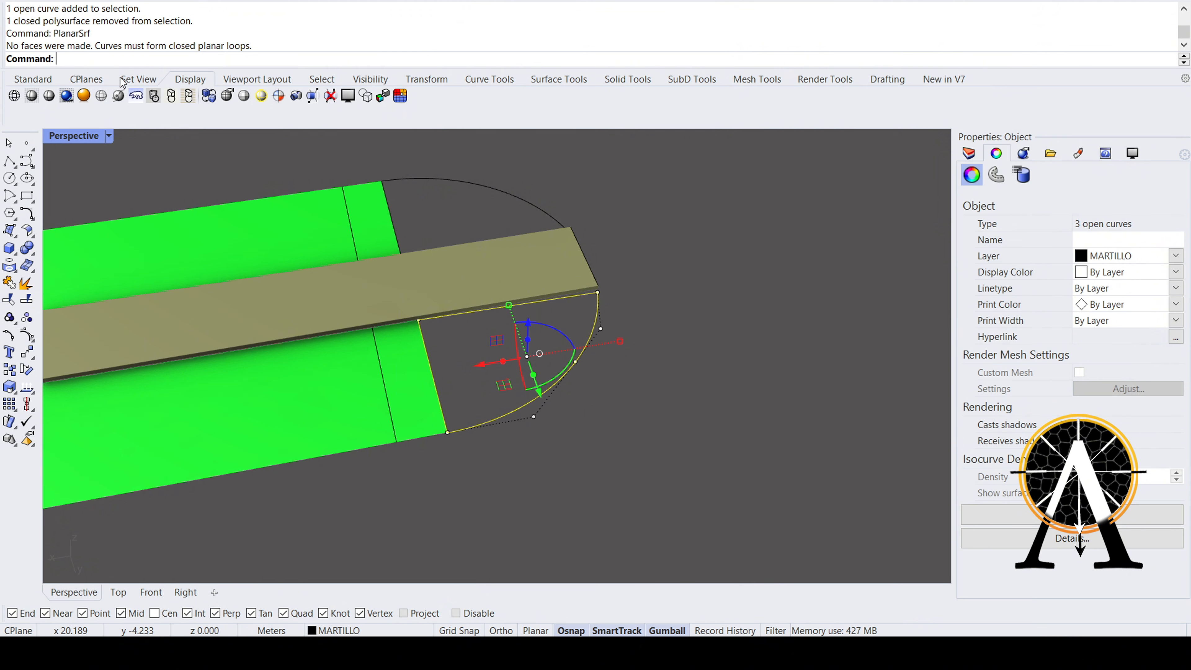
scroll(578, 310, "up", 3)
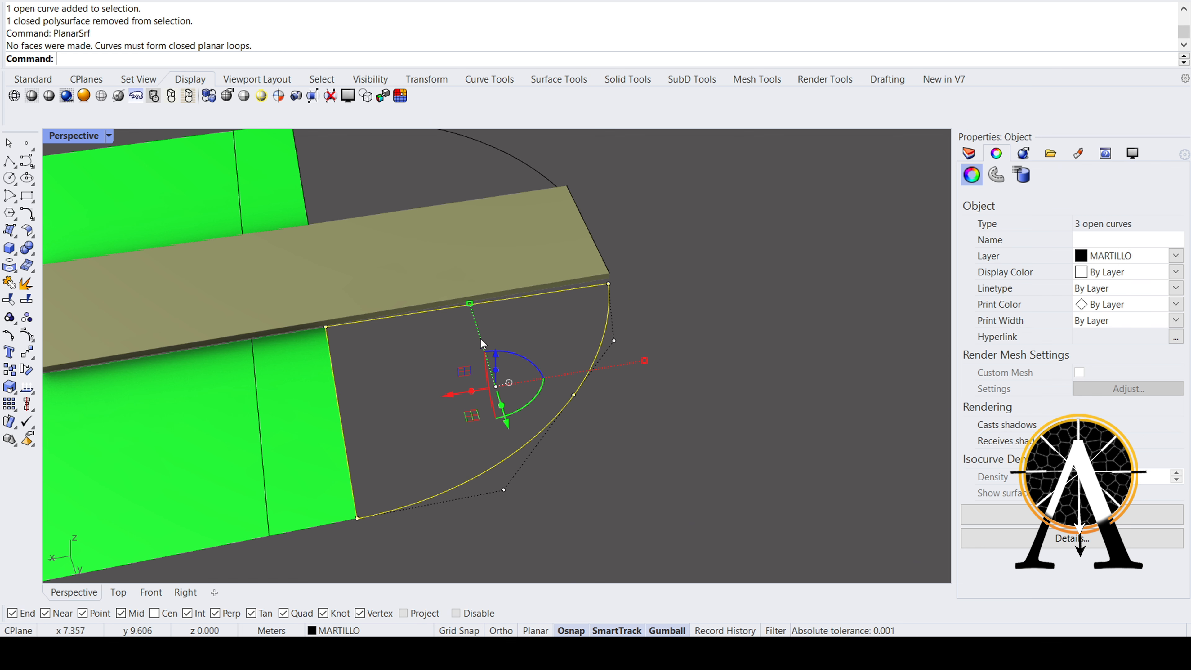
right_click_drag(519, 337, 518, 335)
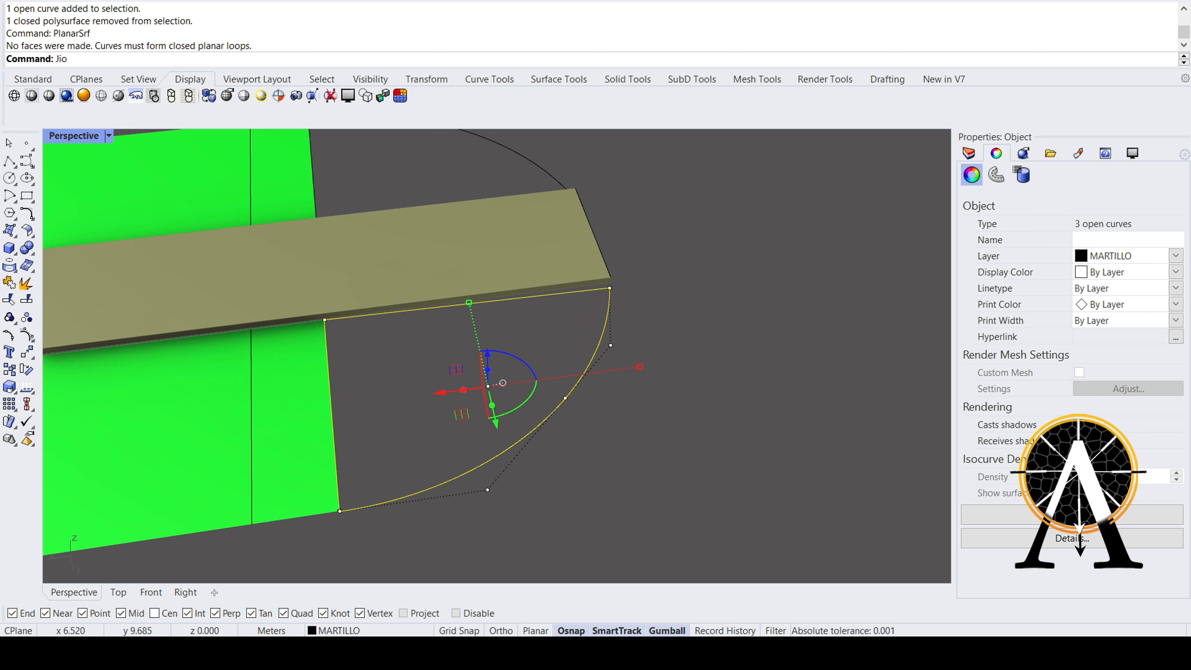
key("Return")
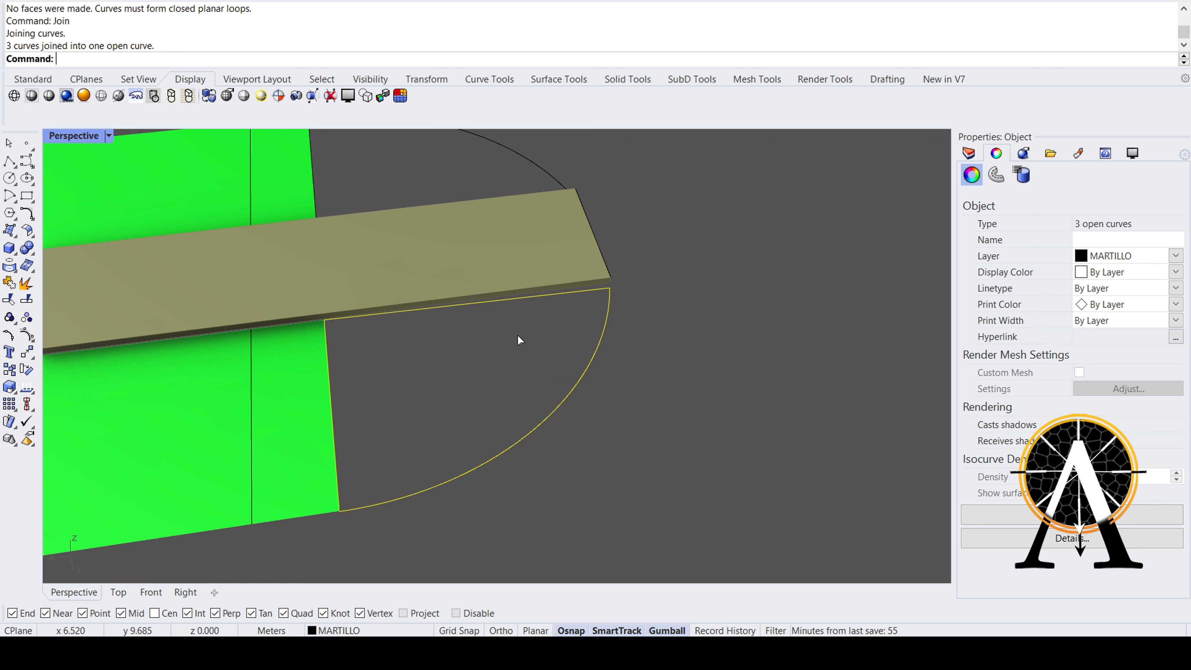
- Locate the gap in the joined curve and move the arc's loose endpoint to the green surface's outer corner
left_click(663, 319)
left_click(610, 328)
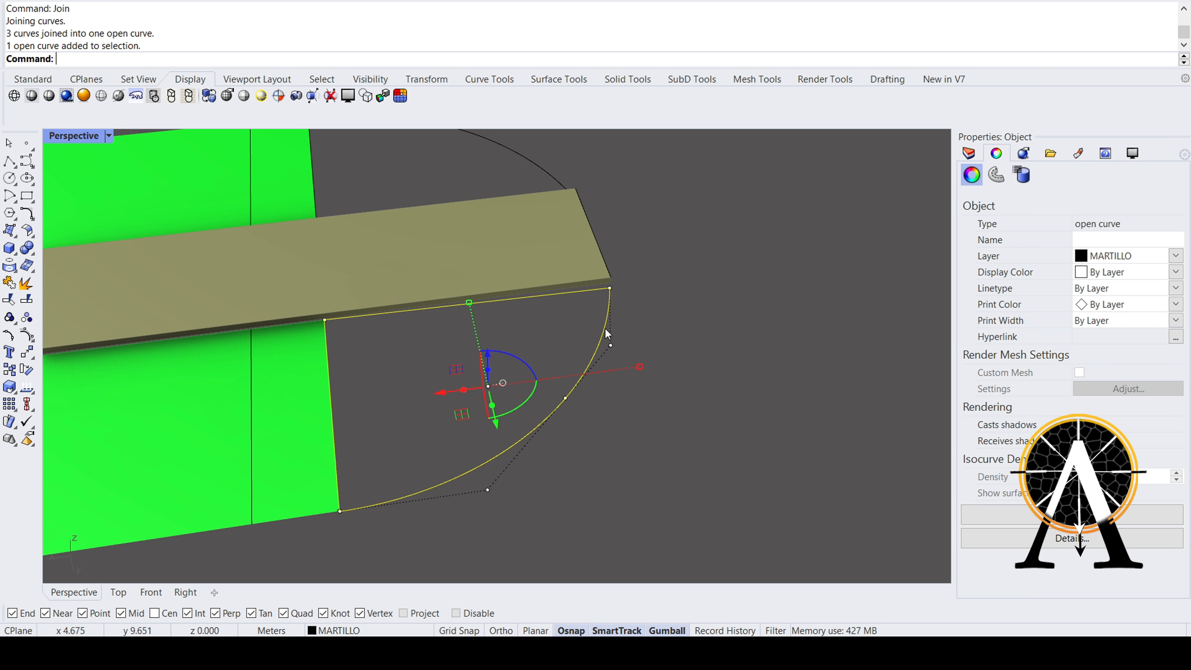
right_click_drag(552, 334, 206, 398)
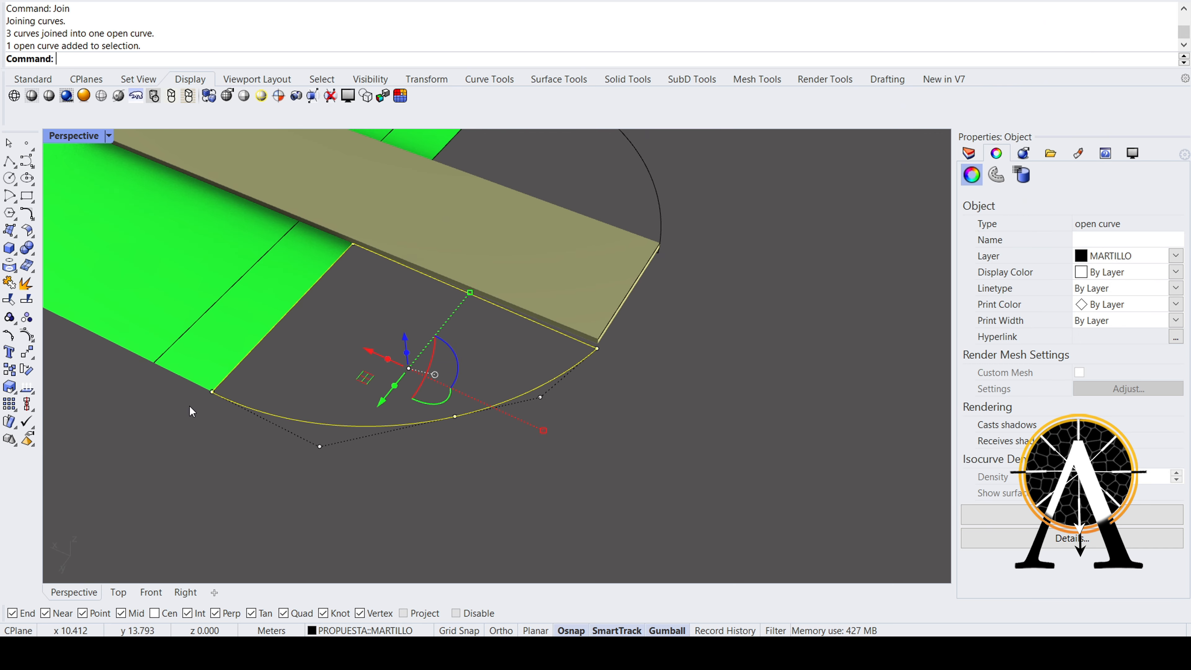
scroll(198, 381, "up", 5)
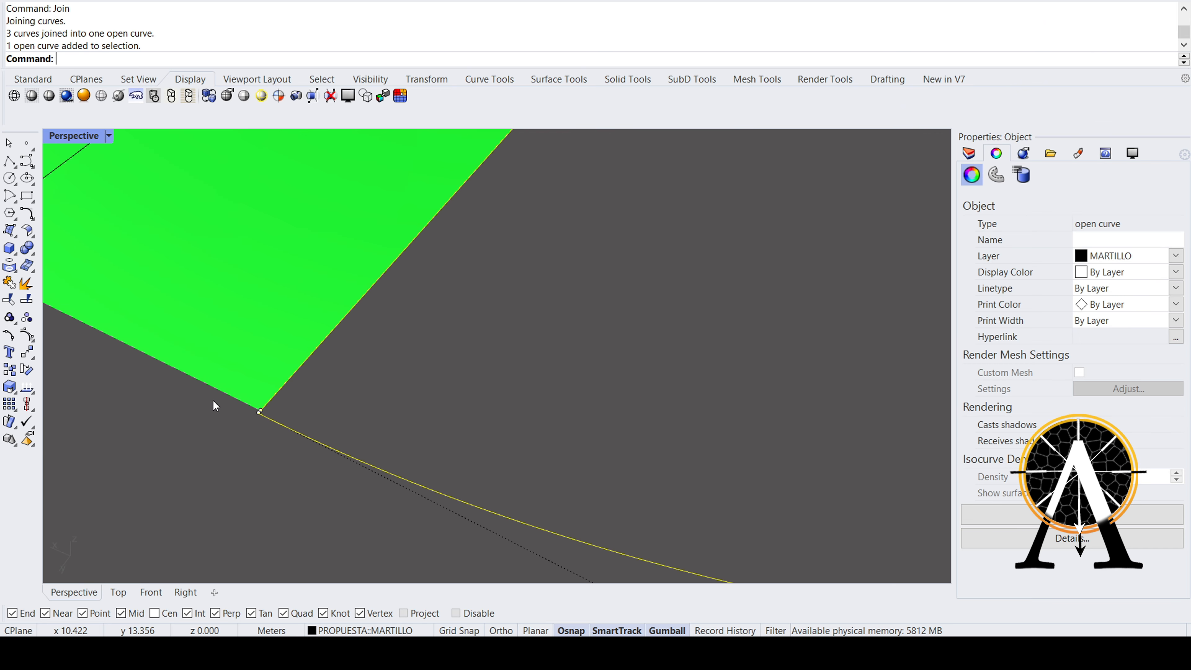
right_click_drag(234, 418, 344, 418)
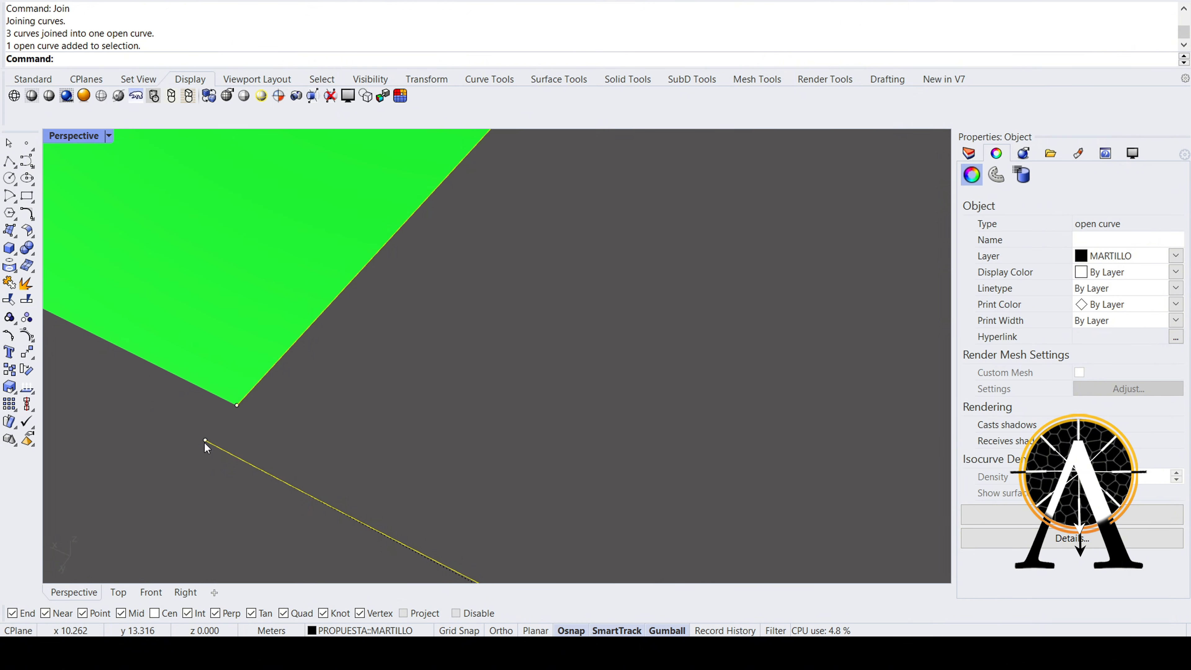
double_click(79, 137)
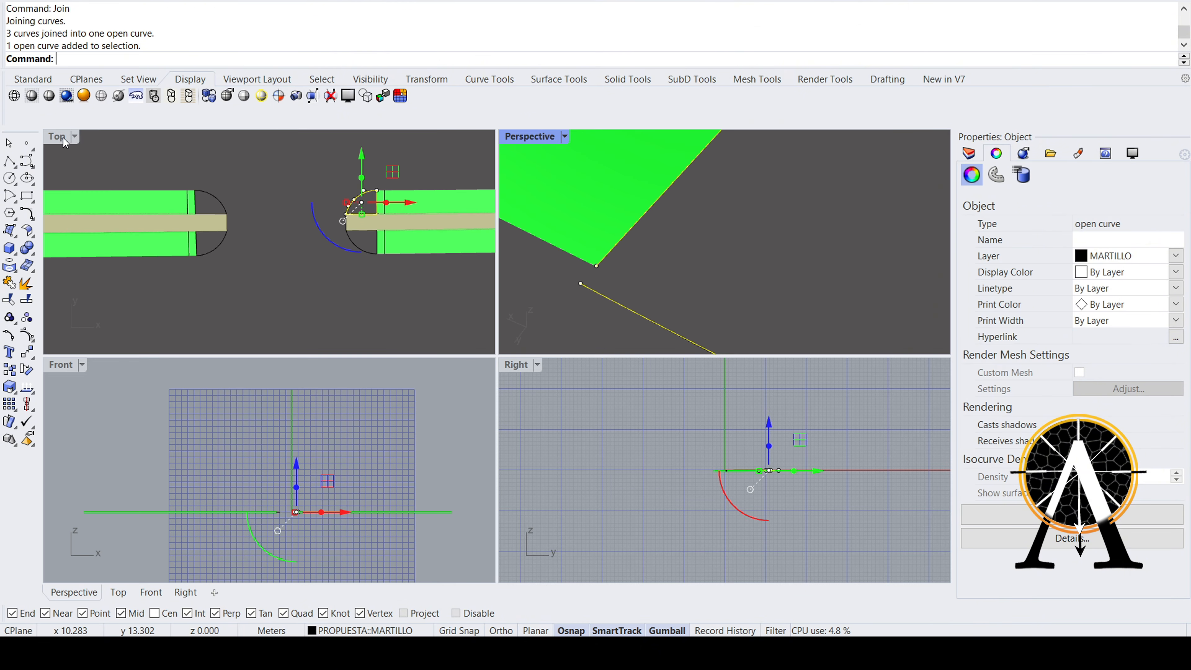
scroll(405, 181, "up", 12)
scroll(352, 194, "up", 10)
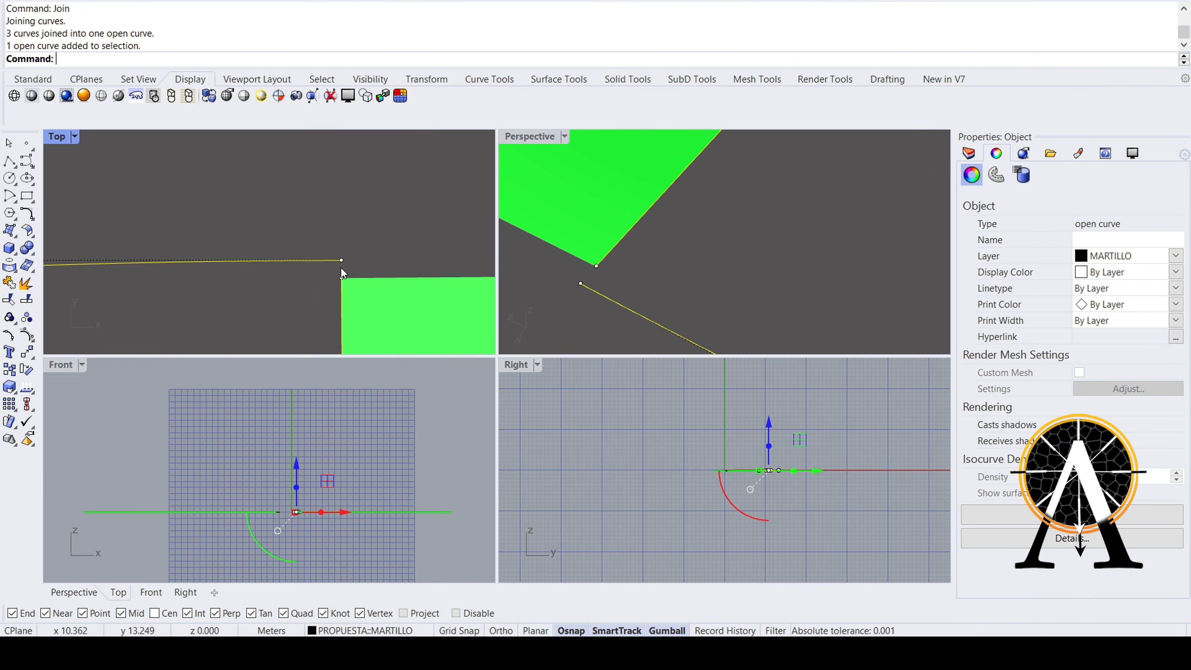
left_click(343, 252)
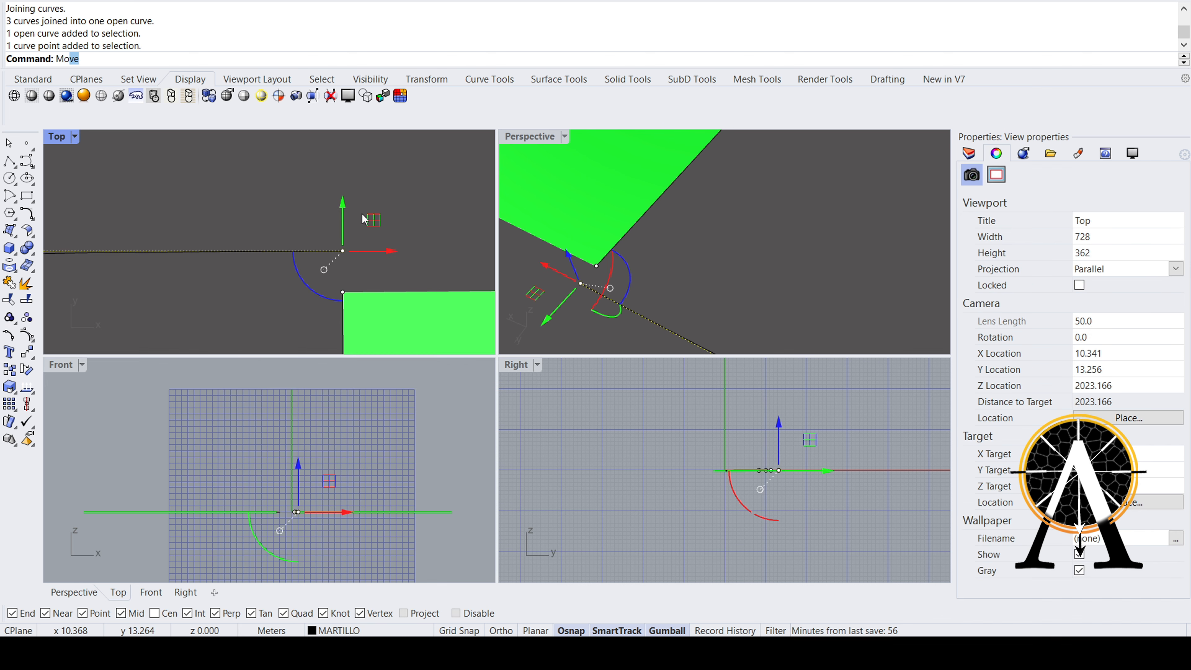
key("Return")
left_click(343, 251)
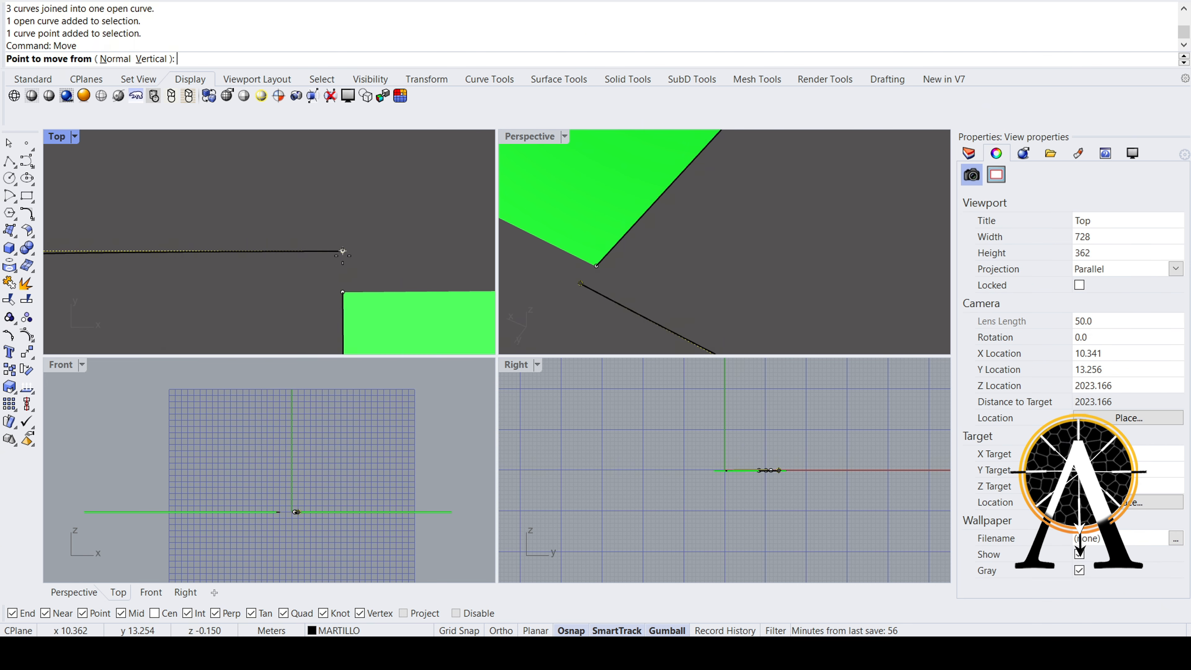
left_click(343, 291)
- Check the corner up close and move the arc's endpoint exactly onto the edge curve's end to close the boundary
left_click(713, 270)
left_click(661, 297)
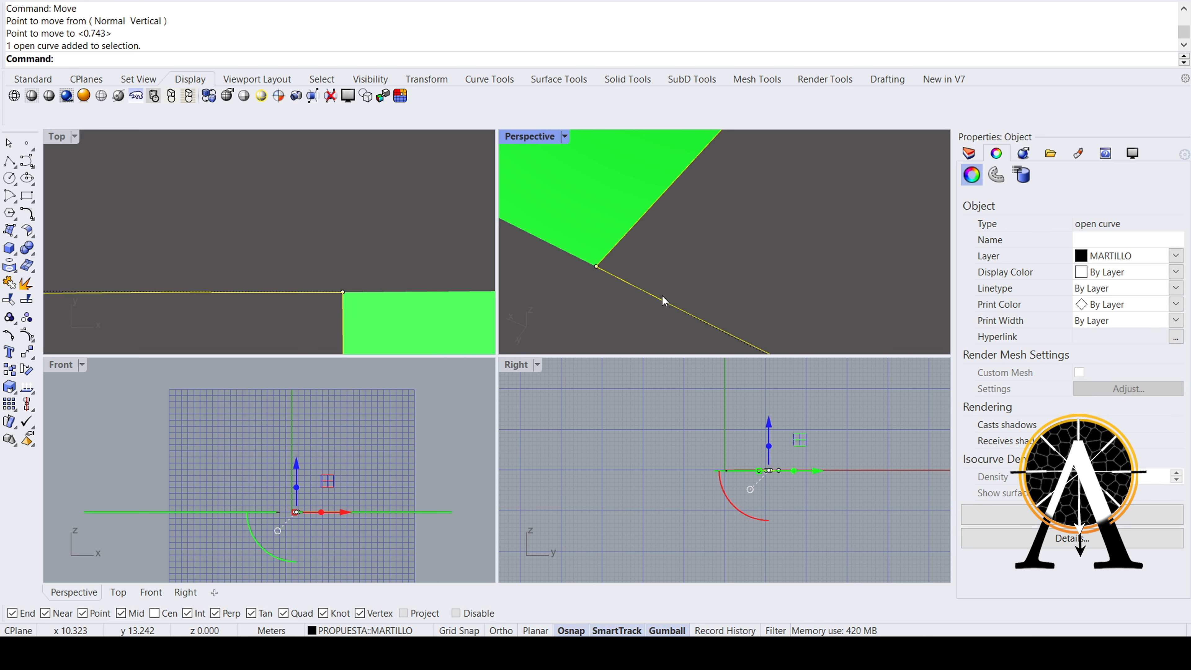
right_click_drag(593, 266, 592, 253)
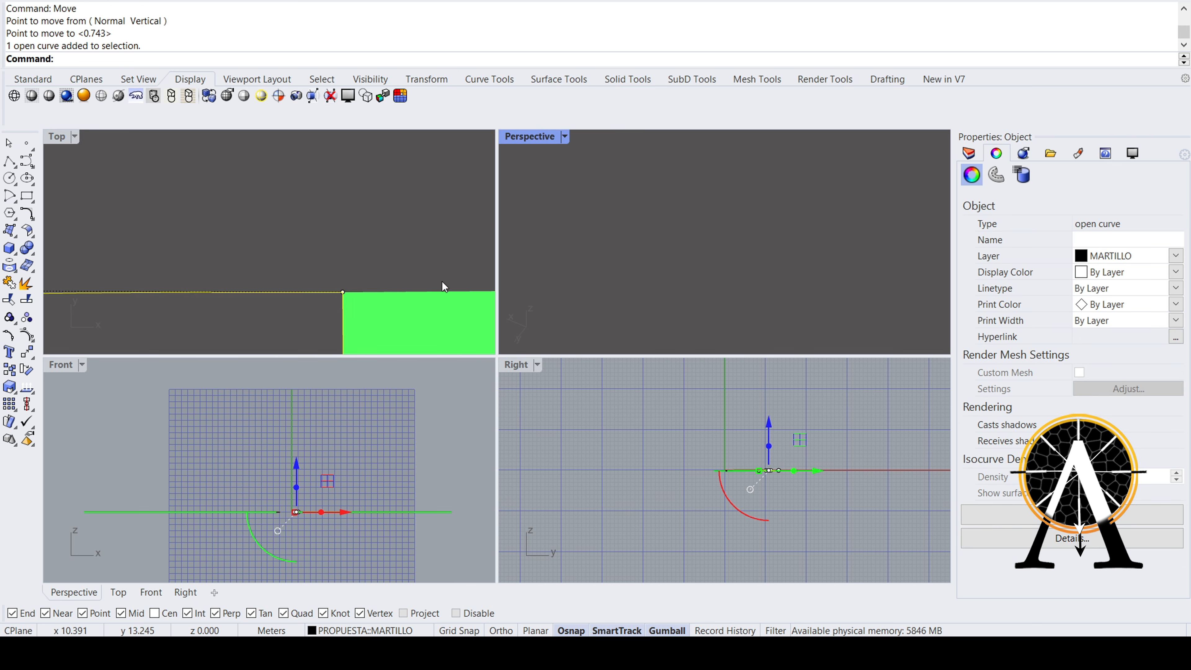
right_click_drag(328, 290, 344, 280)
scroll(330, 275, "up", 2)
left_click(314, 272)
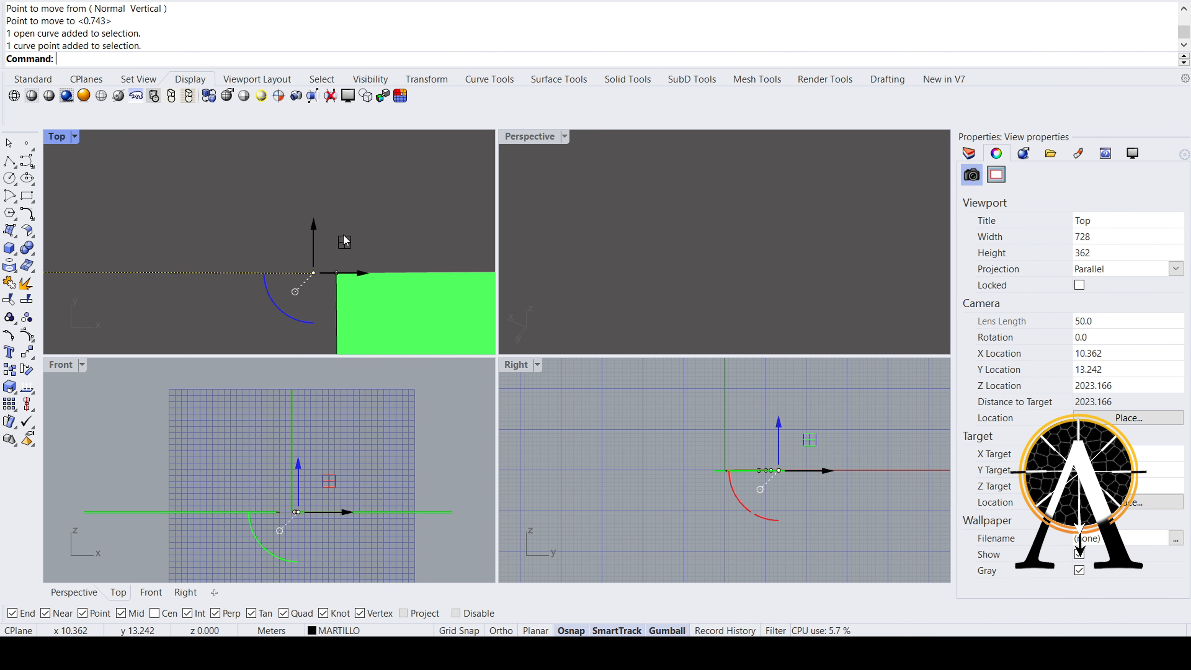
type("Move")
key("Return")
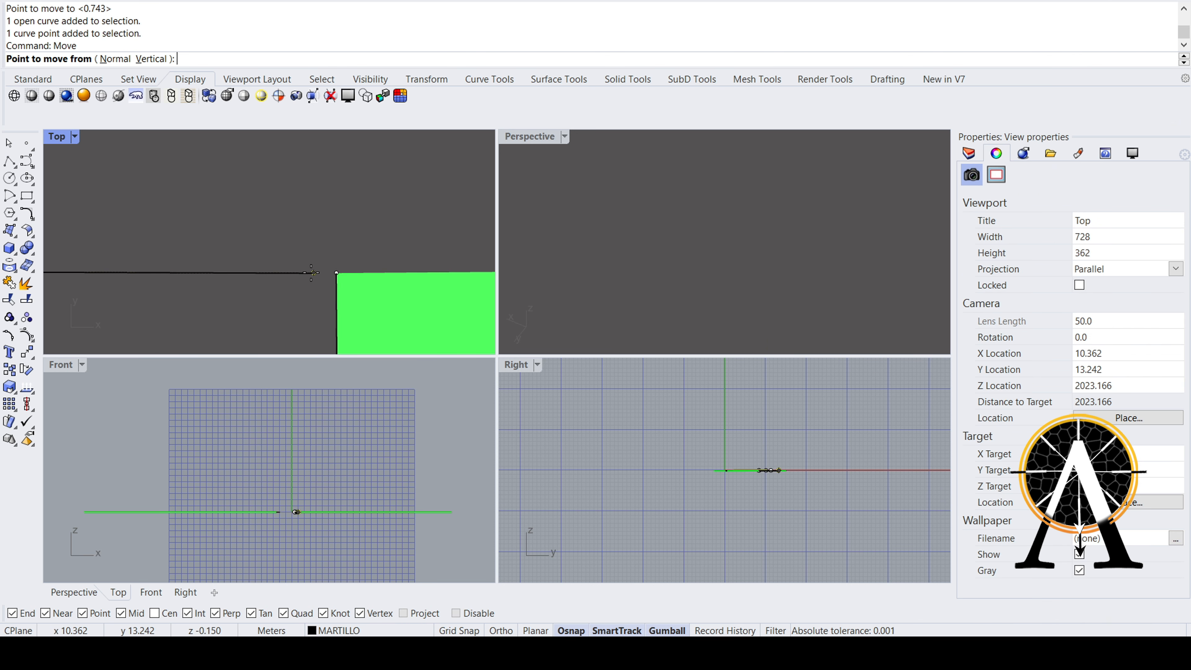
left_click(314, 272)
left_click(336, 272)
scroll(700, 257, "up", 5)
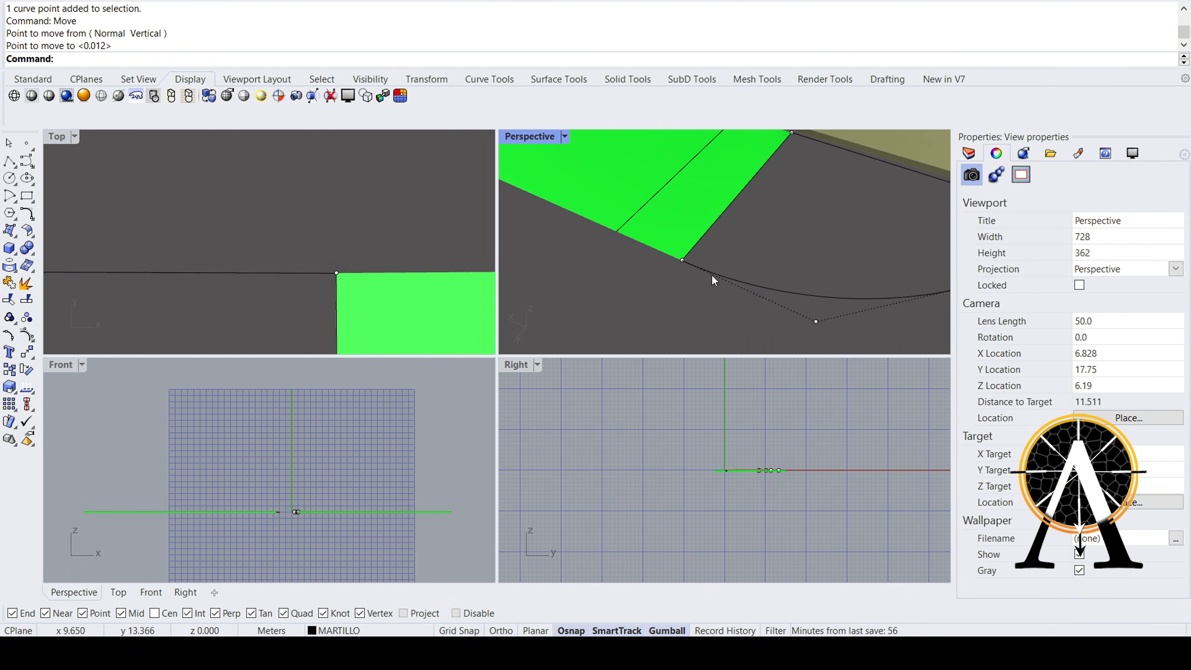
left_click(775, 285)
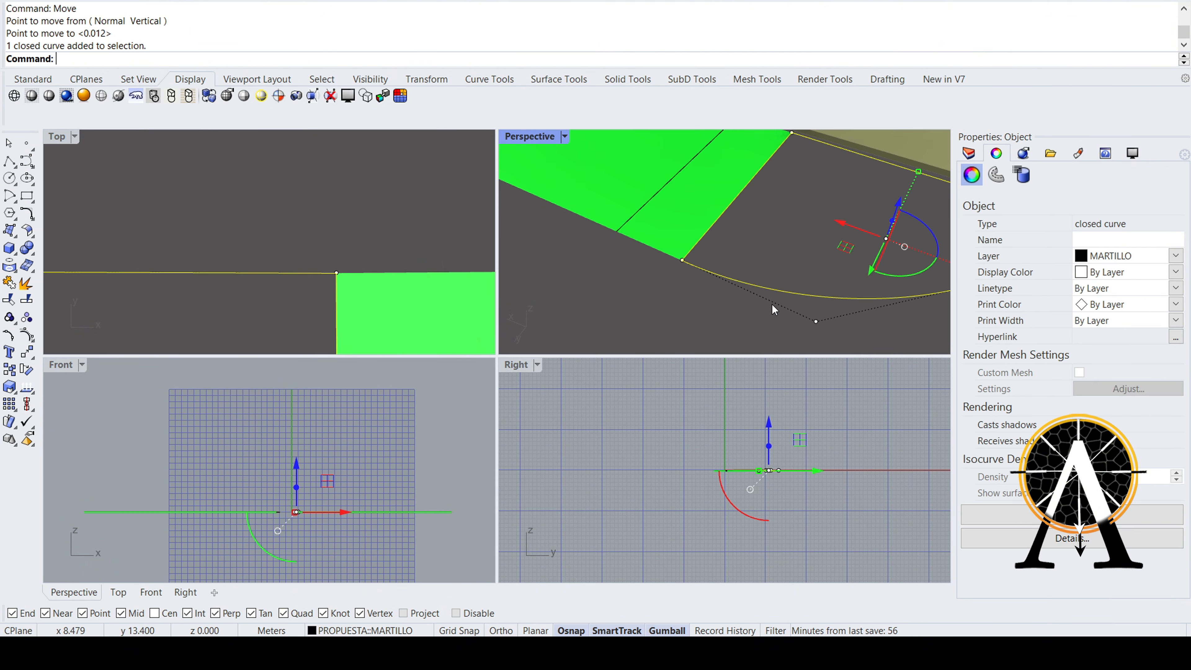
- Fill the closed boundary curve of the tip half with PlanarSrf and delete the boundary curve
double_click(536, 140)
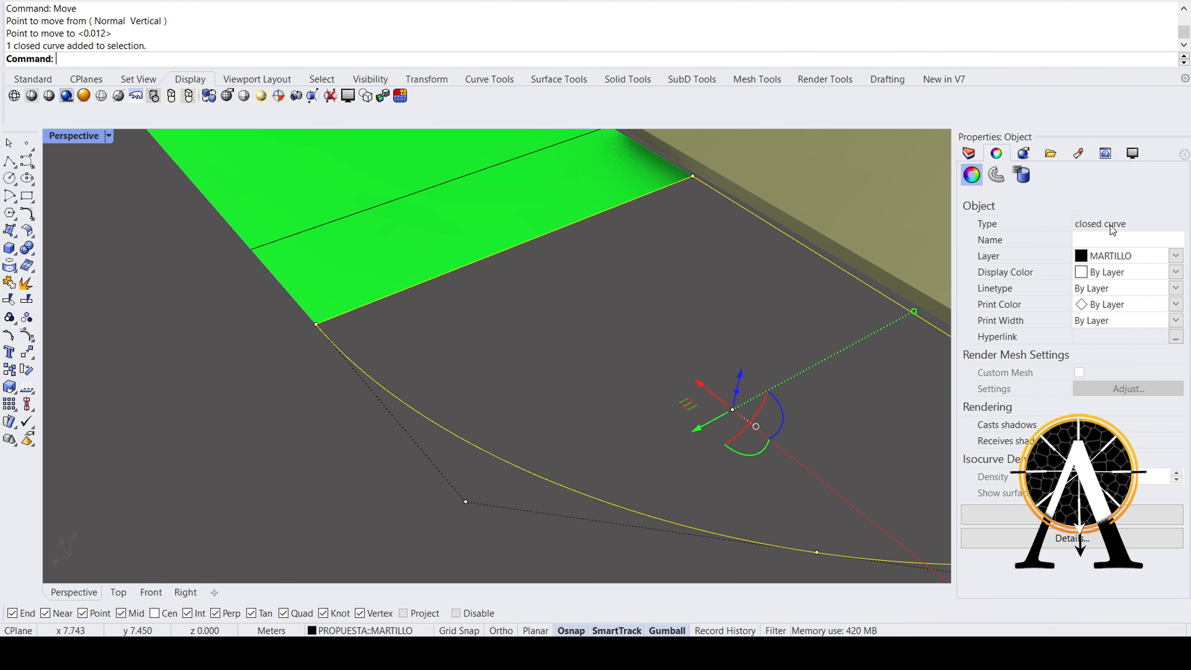
scroll(471, 245, "down", 4)
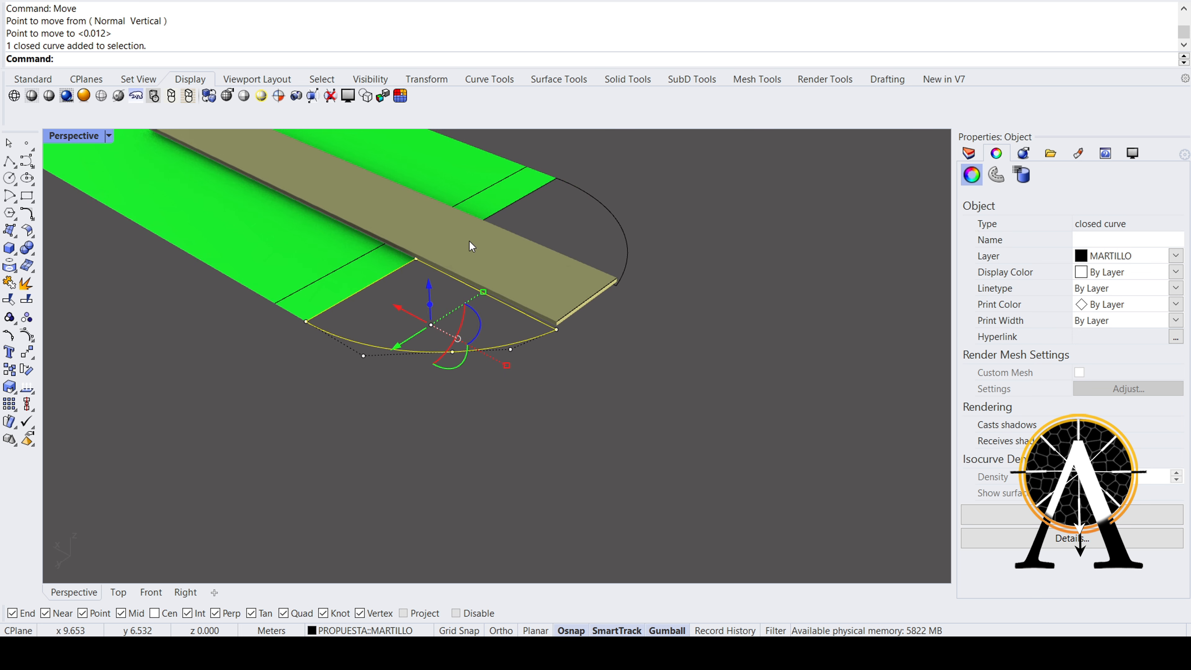
type("PlanarSrf")
key("Return")
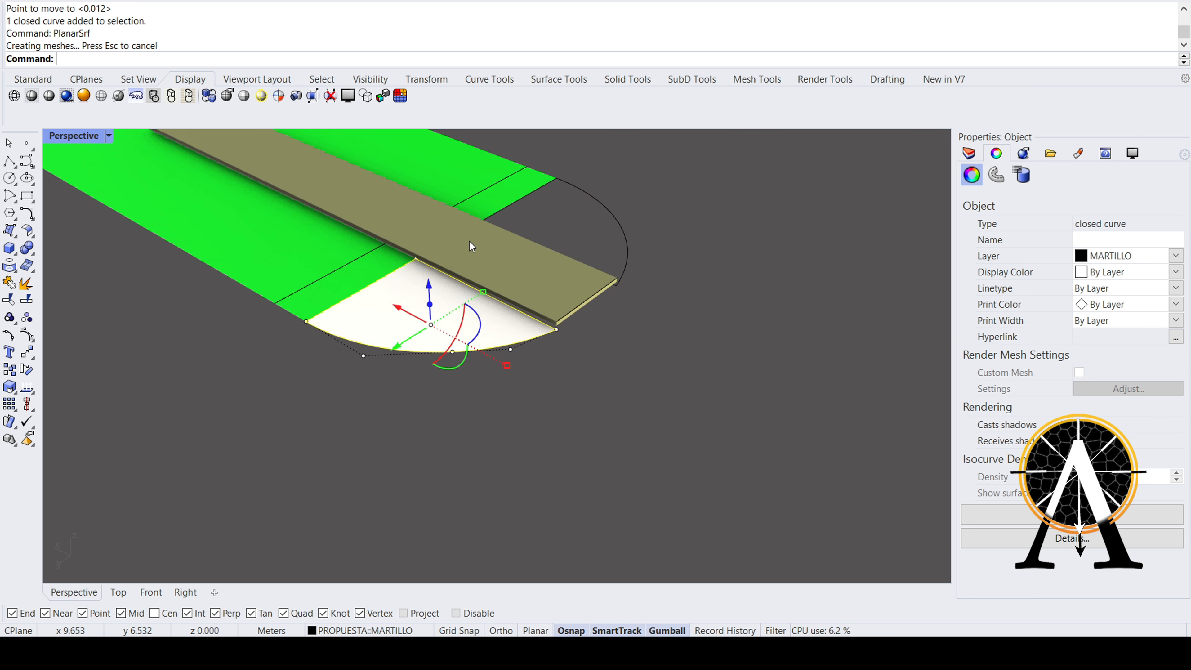
key("Delete")
- Assign the new white tip surface to the VERDE layer
left_click(406, 308)
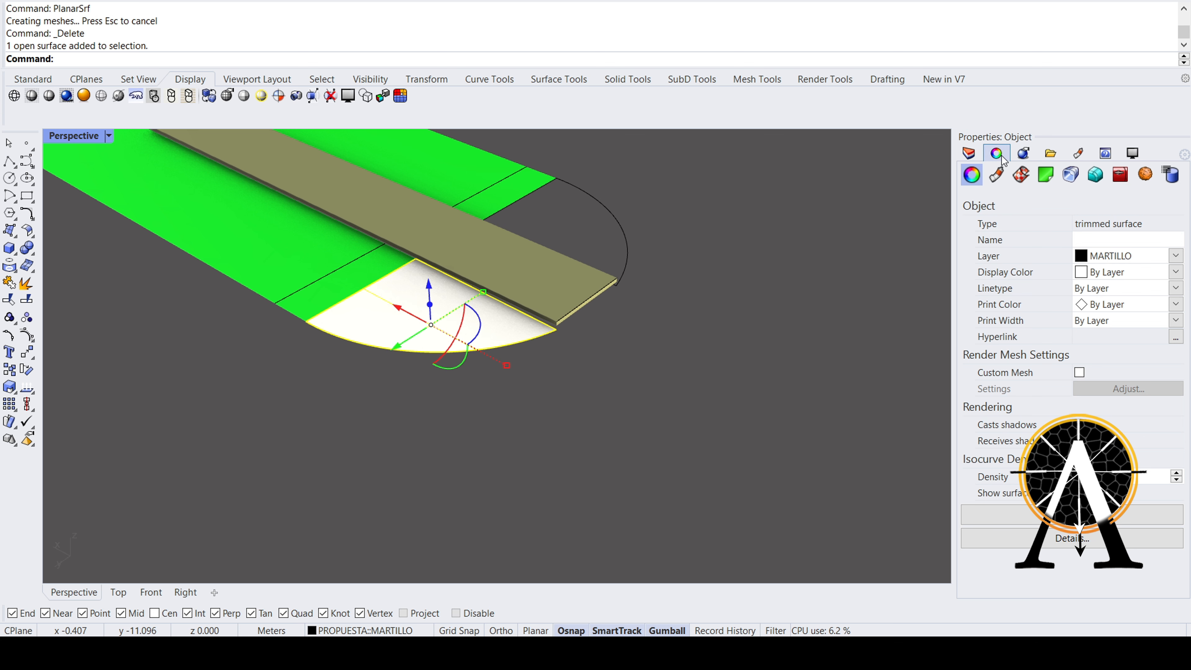
left_click(965, 154)
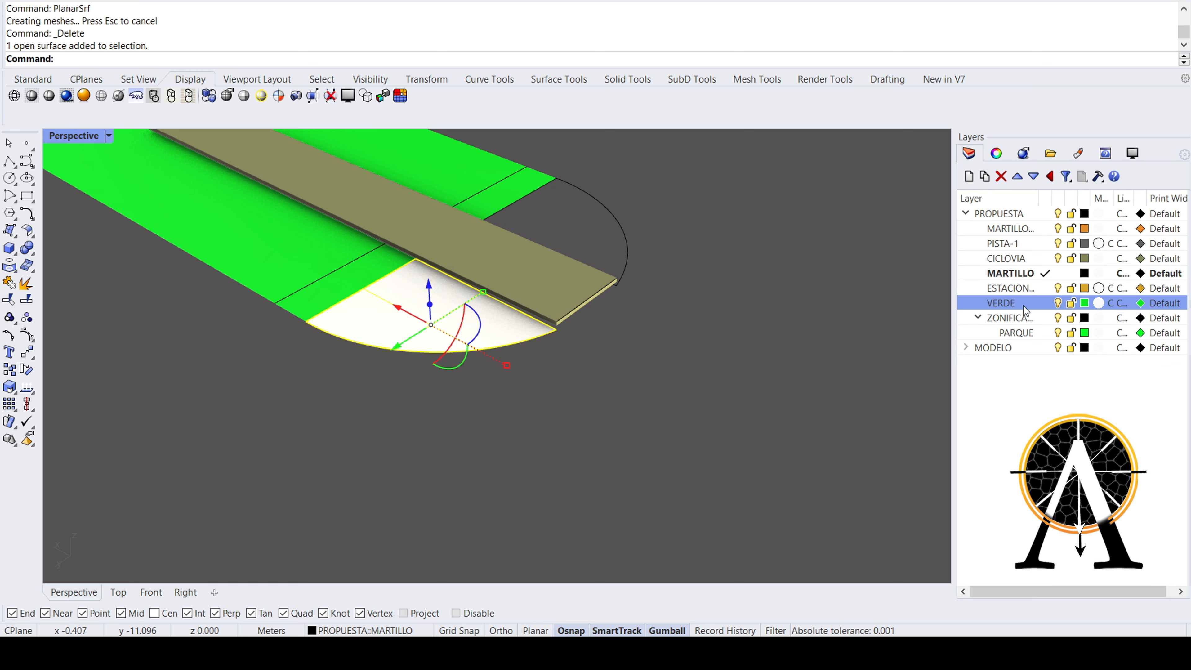
left_click(1088, 538)
left_click(595, 412)
- Fill the other half of this tip with PlanarSrf from its edge curve, straight line and arc
right_click_drag(539, 403, 281, 371)
scroll(612, 287, "up", 2)
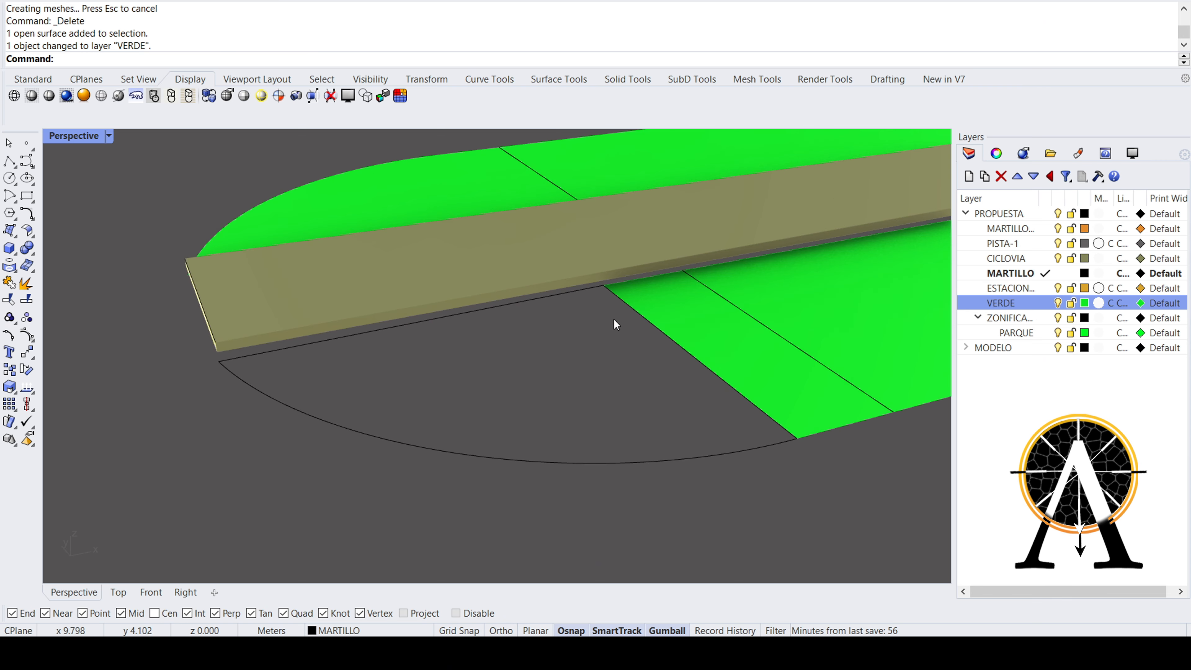
scroll(717, 390, "up", 3)
left_click(8, 160)
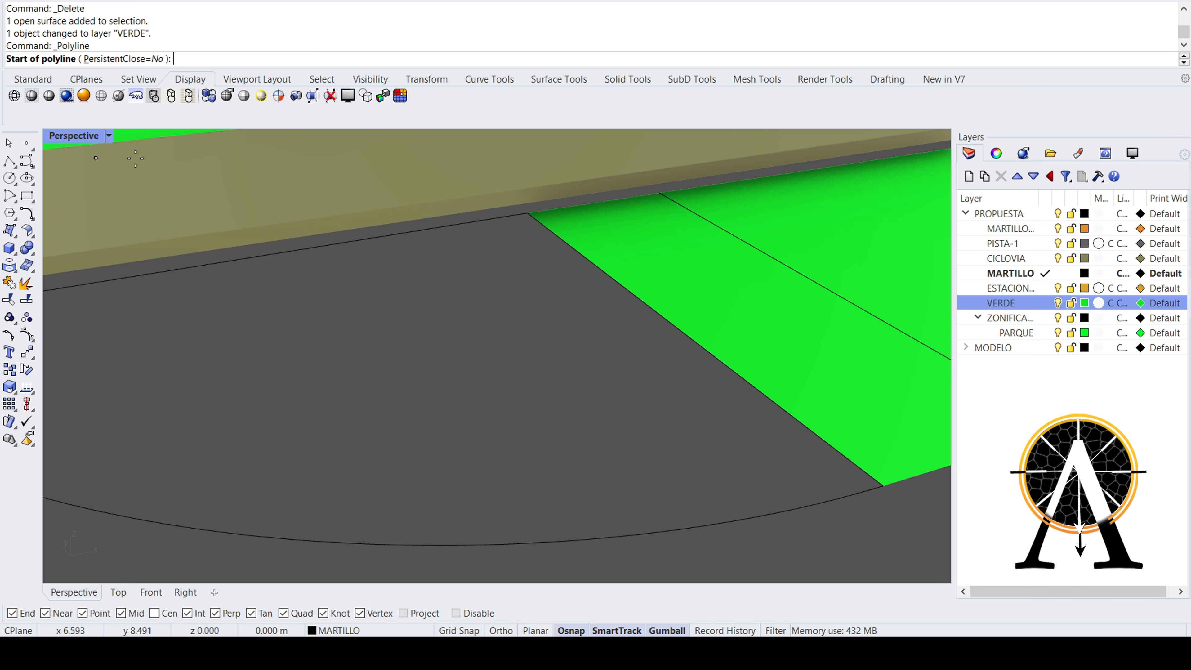
scroll(548, 213, "up", 4)
key("Escape")
left_click(517, 219)
left_click(485, 218, "shift")
scroll(558, 262, "down", 4)
scroll(569, 366, "down", 4)
left_click(558, 475, "shift")
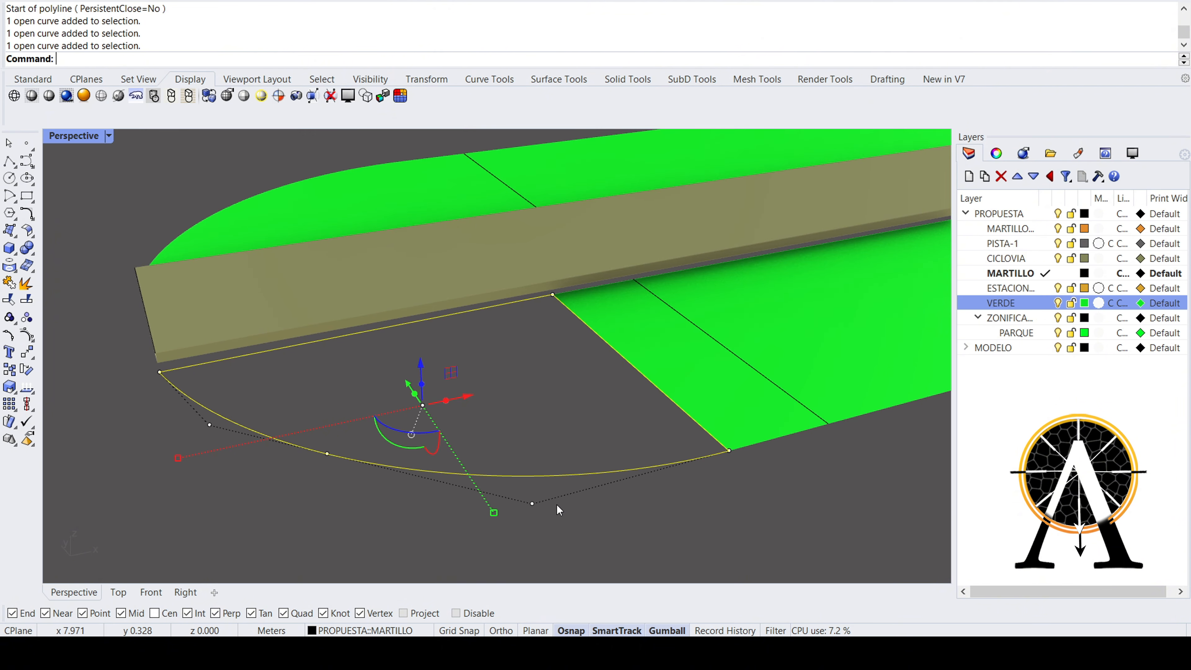
key("Return")
- Assign the second tip half's surface to the VERDE layer
left_click(581, 392)
right_click(1004, 304)
left_click(1088, 542)
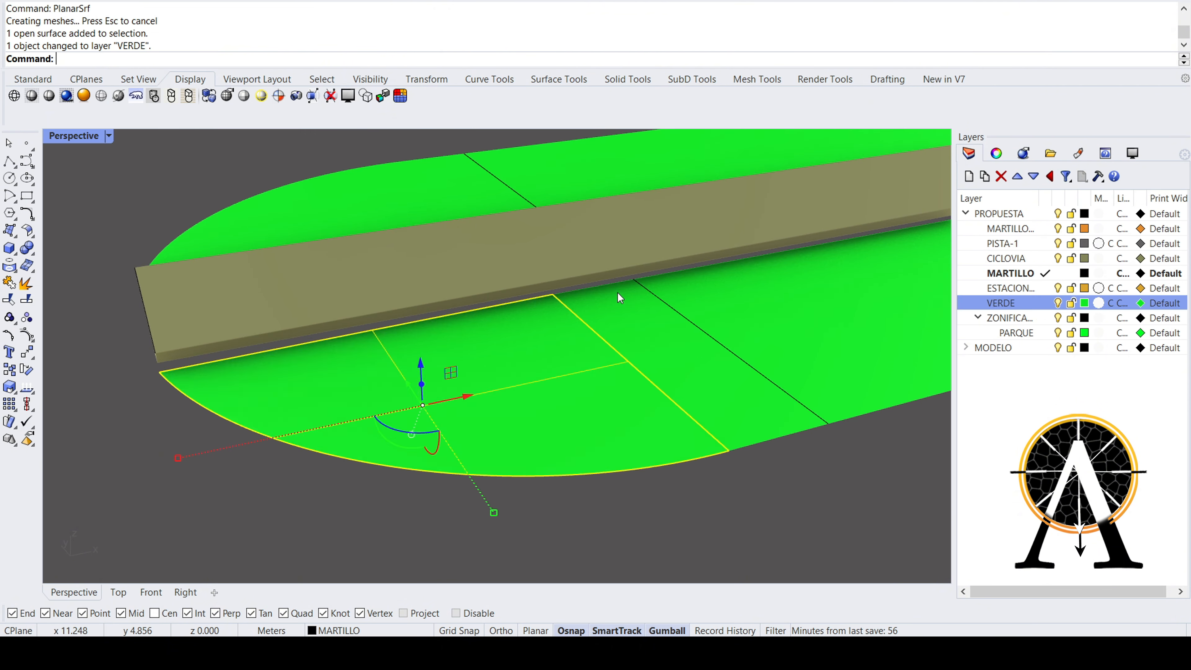
- Move the near-side arc at the other median's tip vertically so its end meets the green surface's outer corner
scroll(619, 295, "down", 10)
scroll(551, 284, "up", 4)
scroll(612, 299, "up", 10)
left_click(502, 332)
left_click(555, 293, "shift")
left_click(755, 339, "shift")
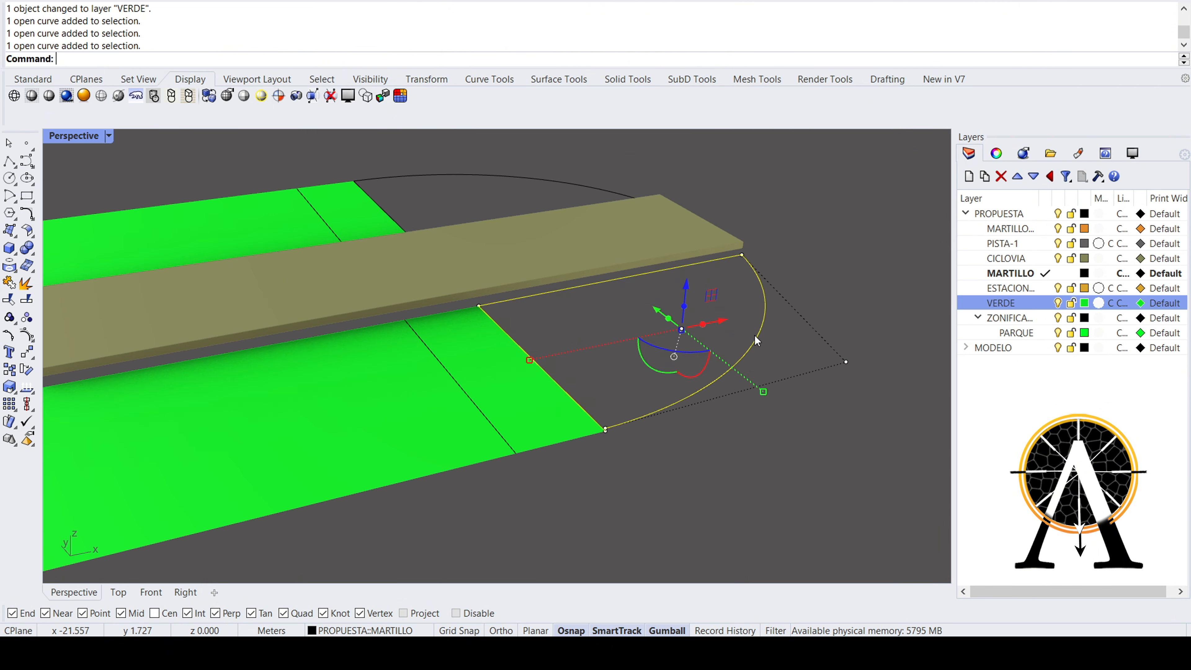
scroll(756, 336, "up", 4)
right_click_drag(474, 455, 543, 206)
scroll(544, 206, "up", 3)
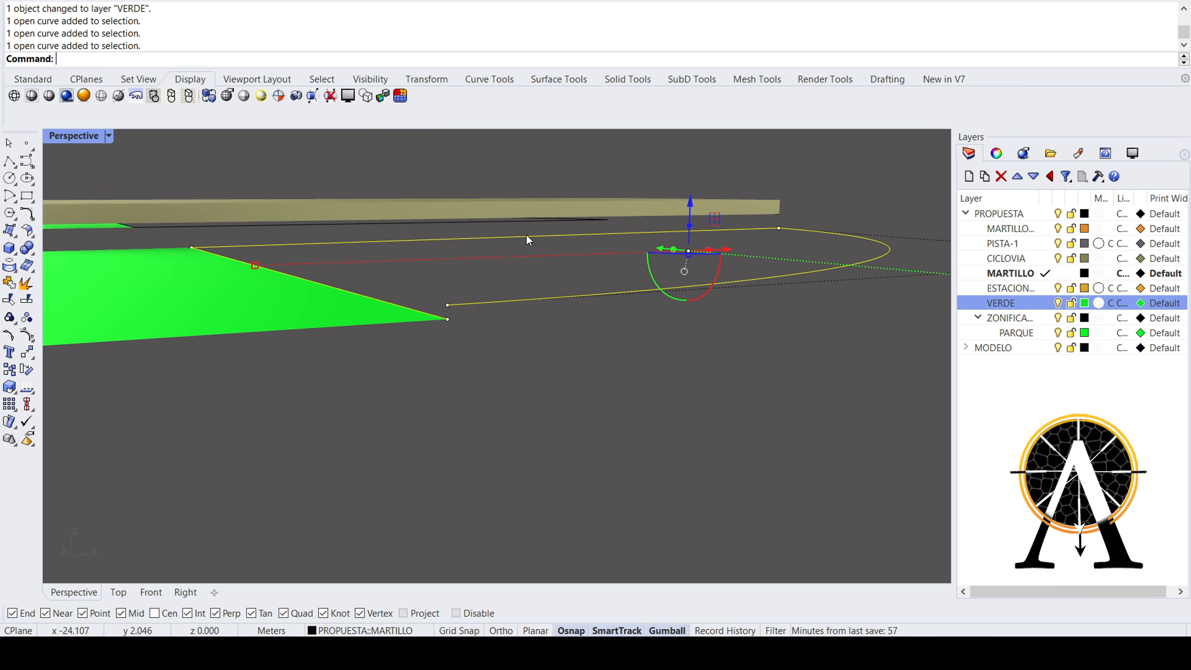
type("Move")
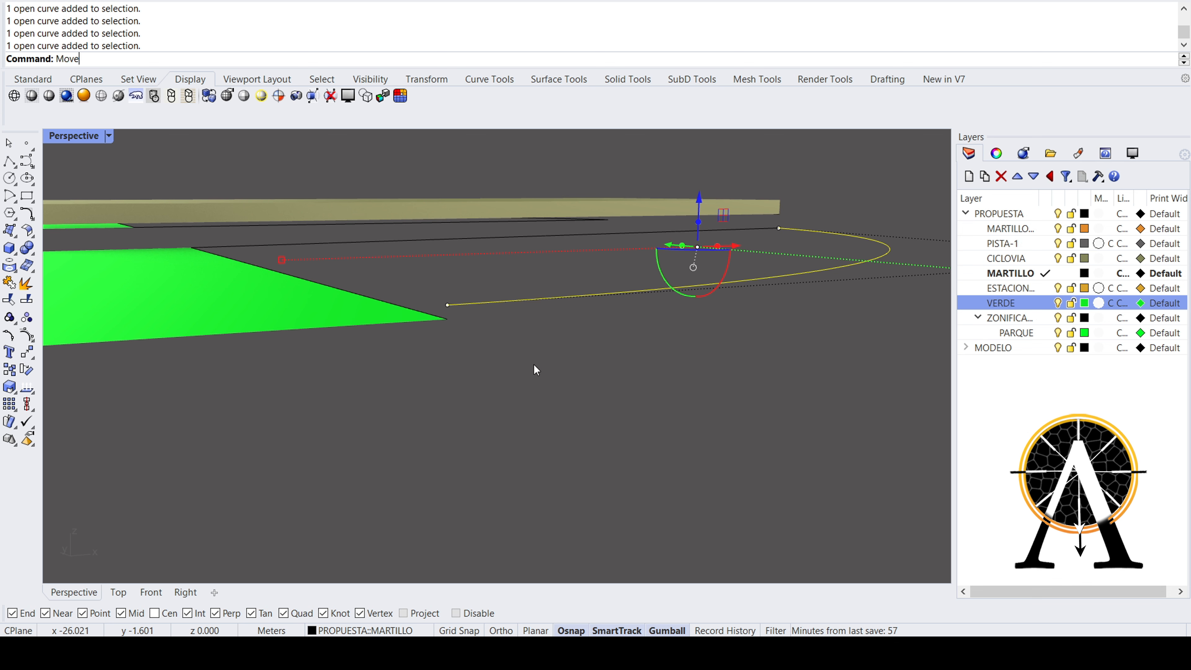
key("Return")
left_click(447, 305)
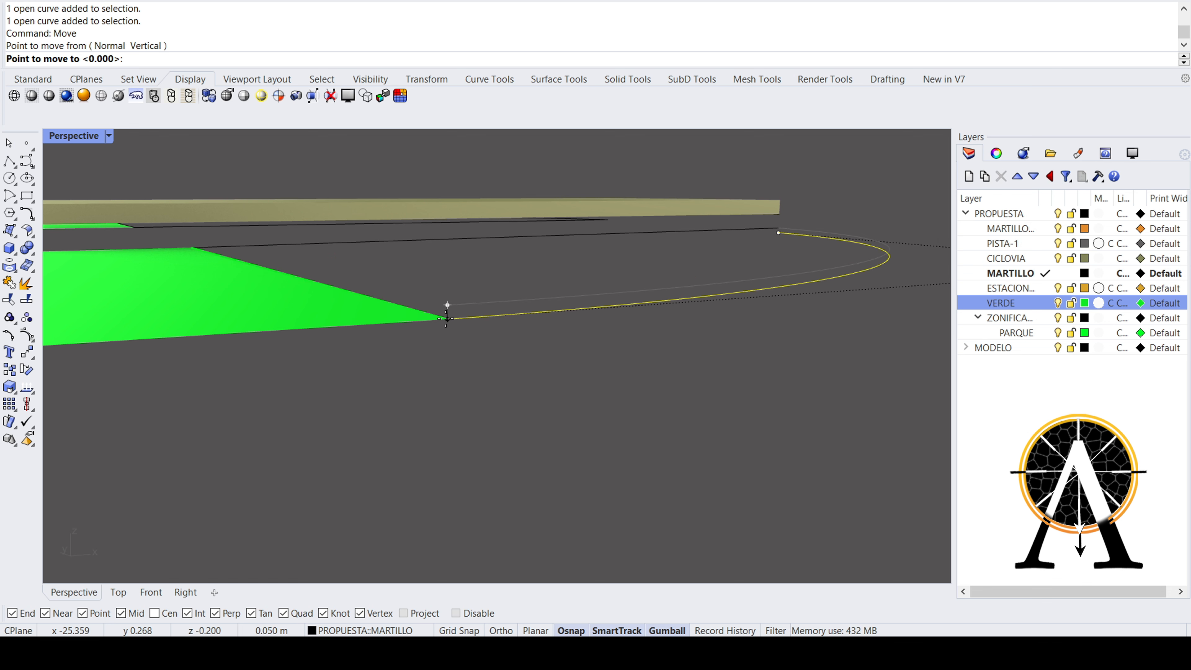
left_click(446, 320)
- Move the outer endpoint of the line beside the beige strip onto the lowered arc's end
right_click_drag(664, 275, 442, 321)
scroll(614, 286, "down", 6)
scroll(442, 301, "up", 14)
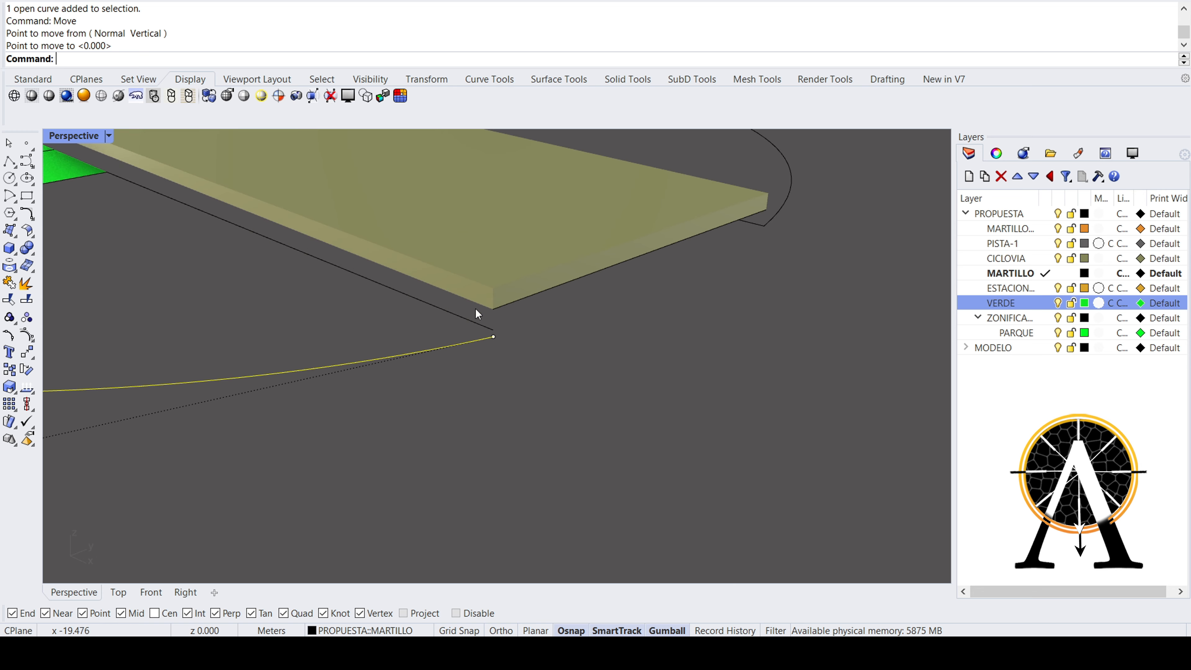
left_click(476, 324)
left_click(493, 329)
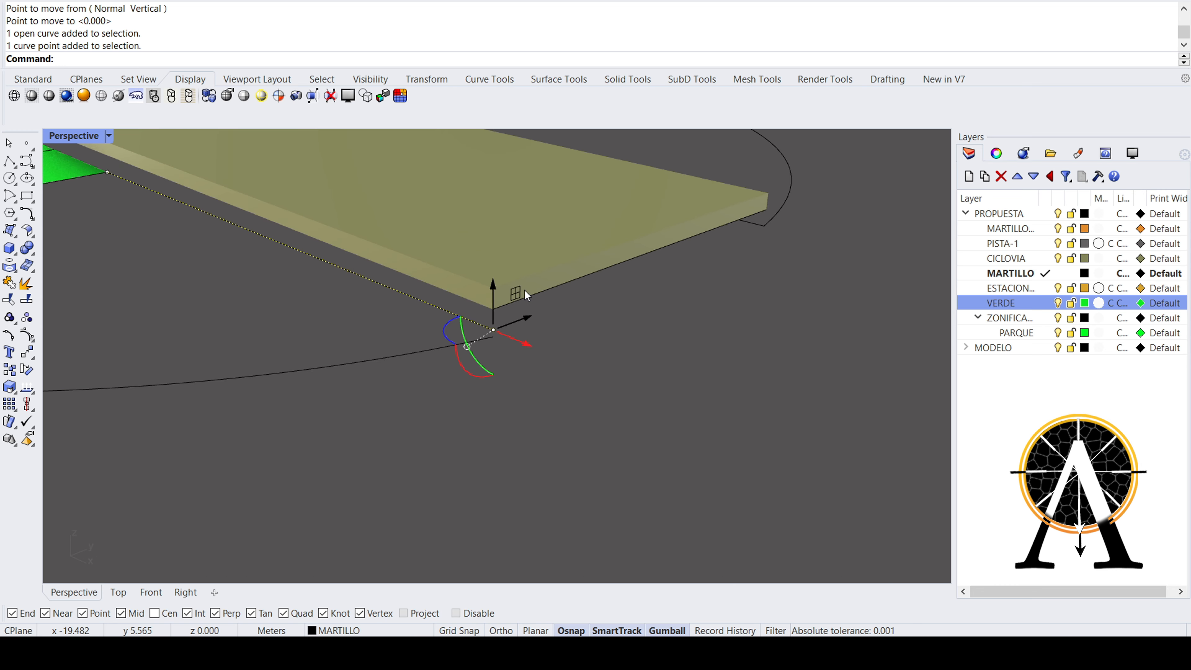
type("Move")
key("Return")
left_click(493, 329)
left_click(493, 337)
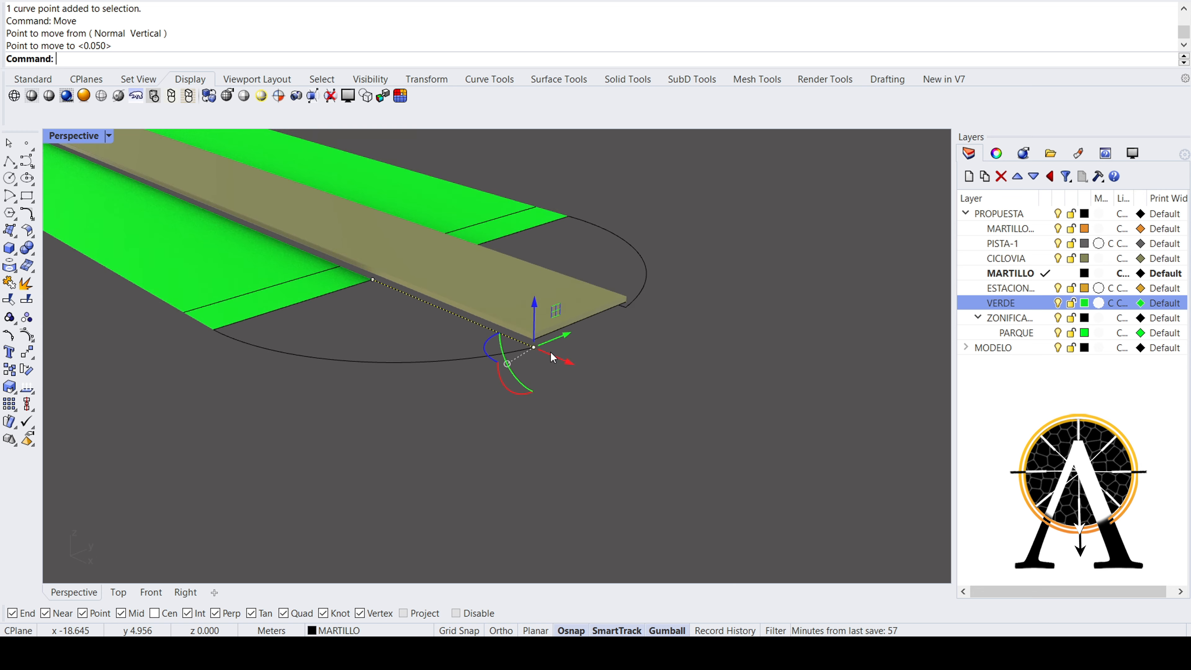
- Fill both halves of the second median's tip with PlanarSrf from their arcs, lines and edge curves, and delete those curves
left_click(645, 349)
right_click_drag(645, 350, 506, 359)
scroll(363, 260, "up", 5)
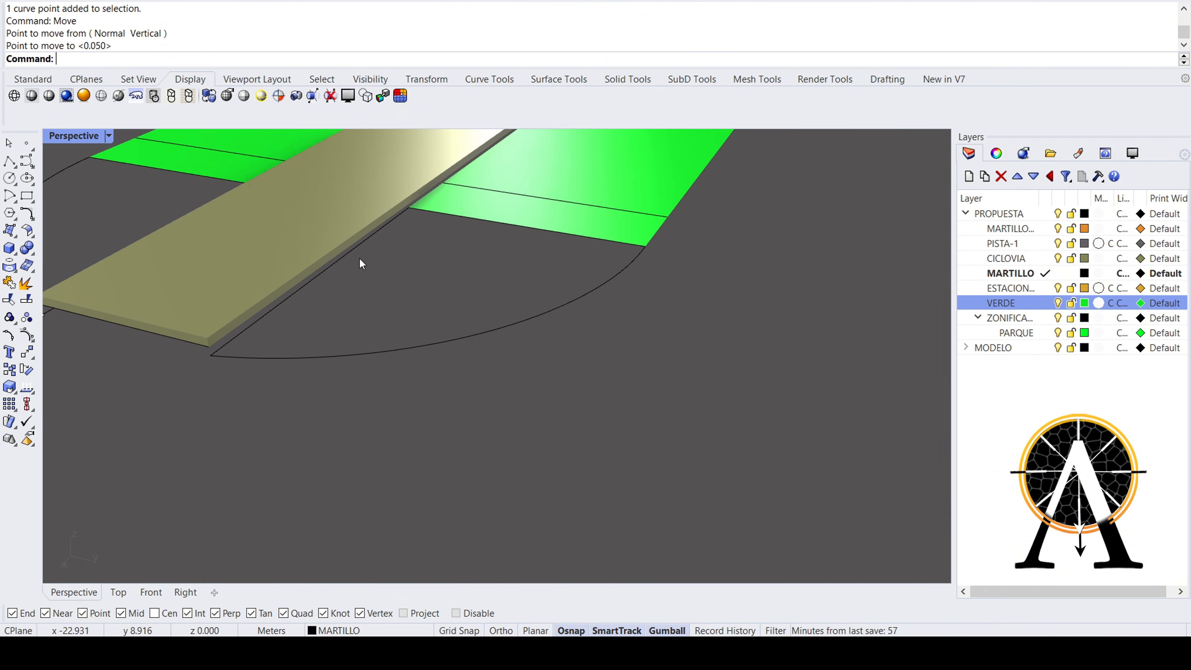
scroll(573, 262, "up", 3)
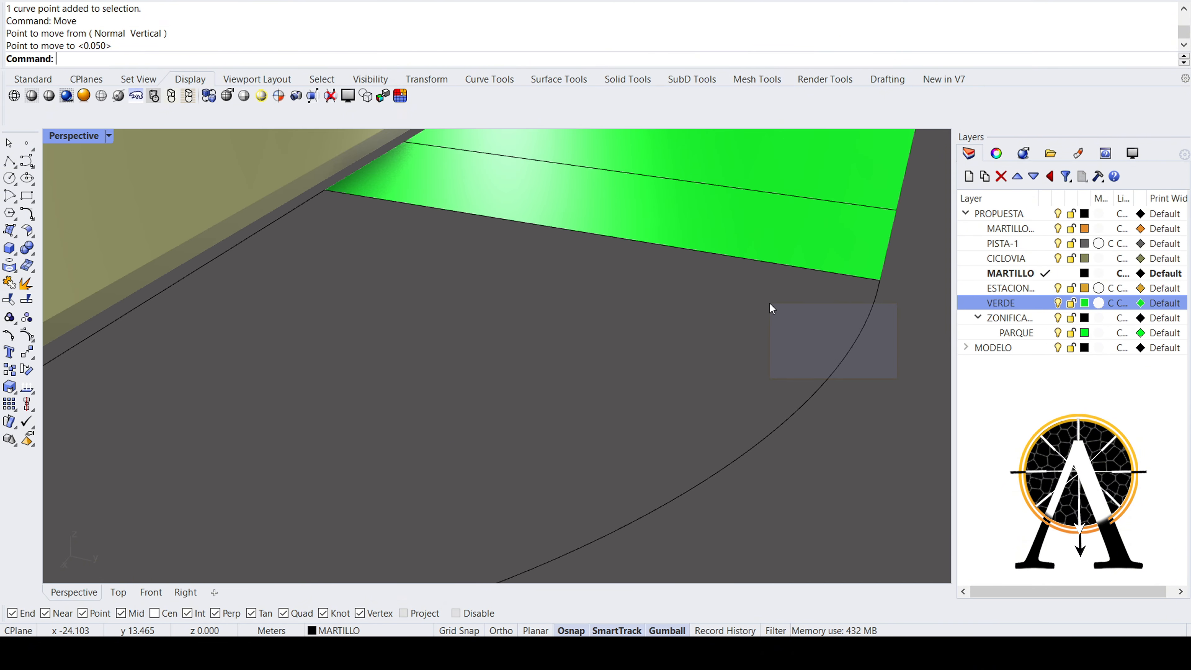
left_click_drag(769, 303, 769, 305)
left_click(657, 244, "shift")
left_click(281, 217, "shift")
scroll(769, 306, "down", 8)
right_click_drag(520, 312, 630, 312)
right_click_drag(462, 400, 650, 334)
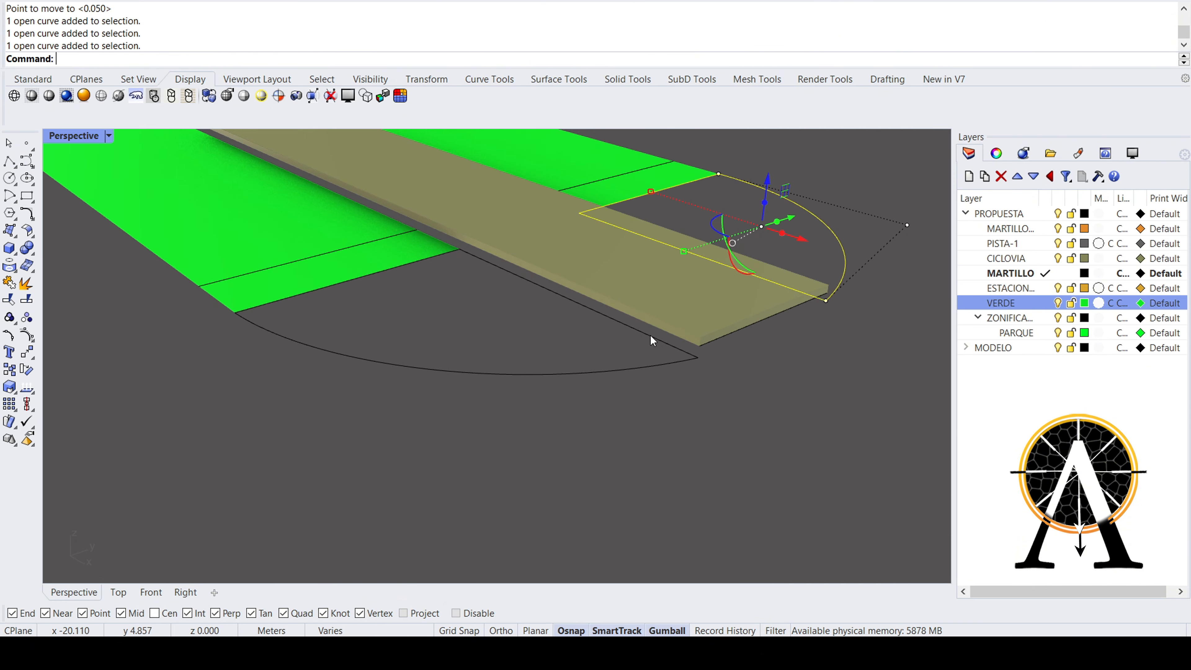
scroll(651, 334, "up", 3)
left_click(652, 337, "shift")
left_click(632, 381, "shift")
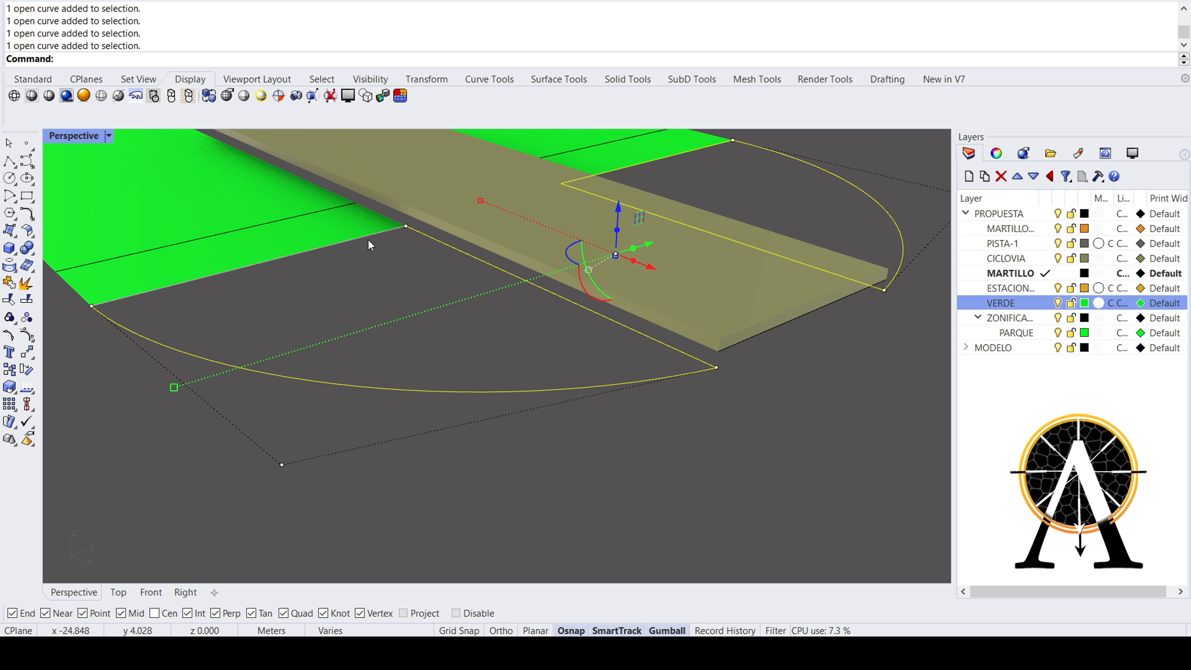
type("PlanarSrf")
key("Return")
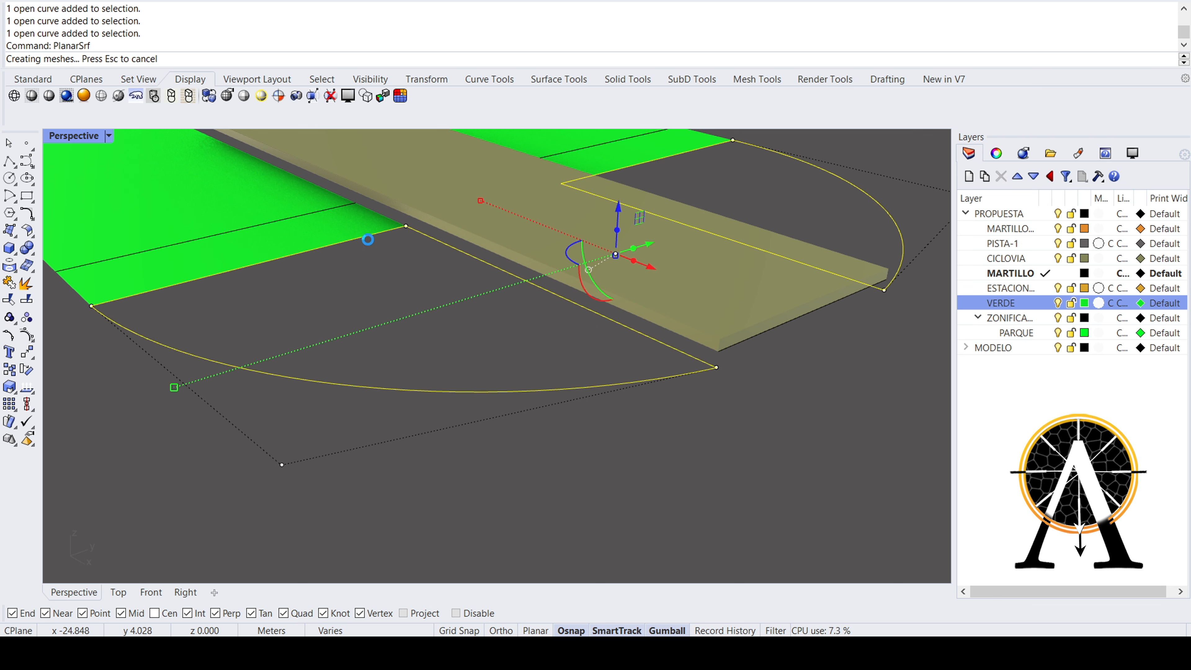
key("Delete")
- Assign both new tip surfaces of the second median to the VERDE layer
left_click(431, 295)
scroll(431, 295, "down", 3)
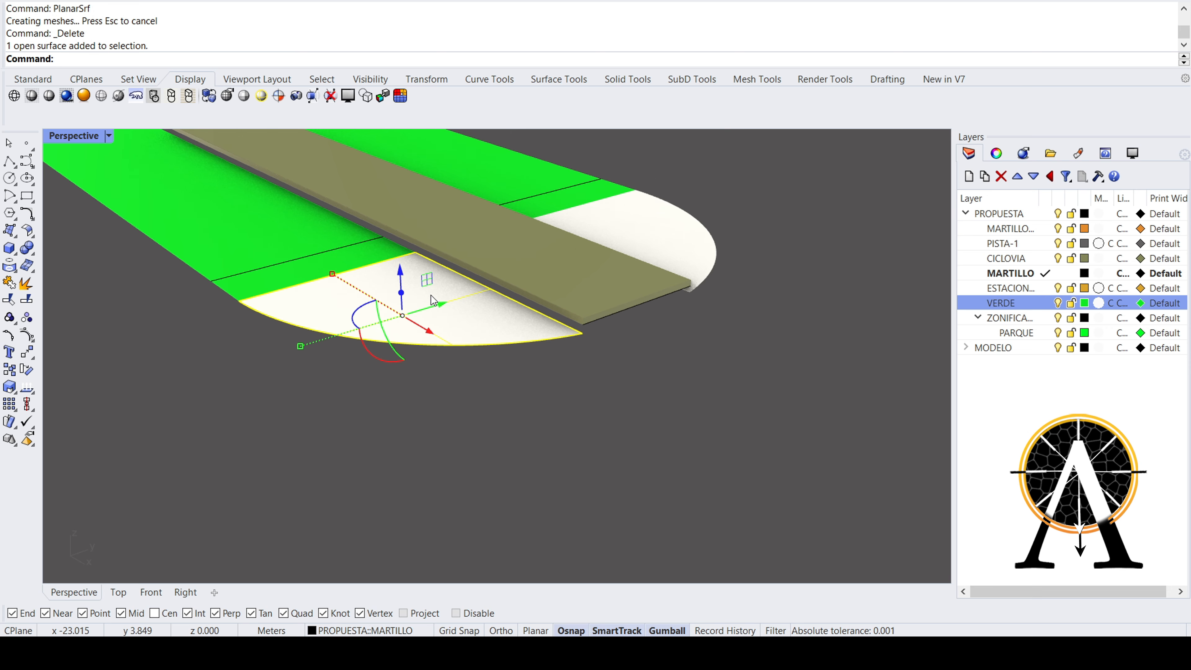
left_click(630, 222, "shift")
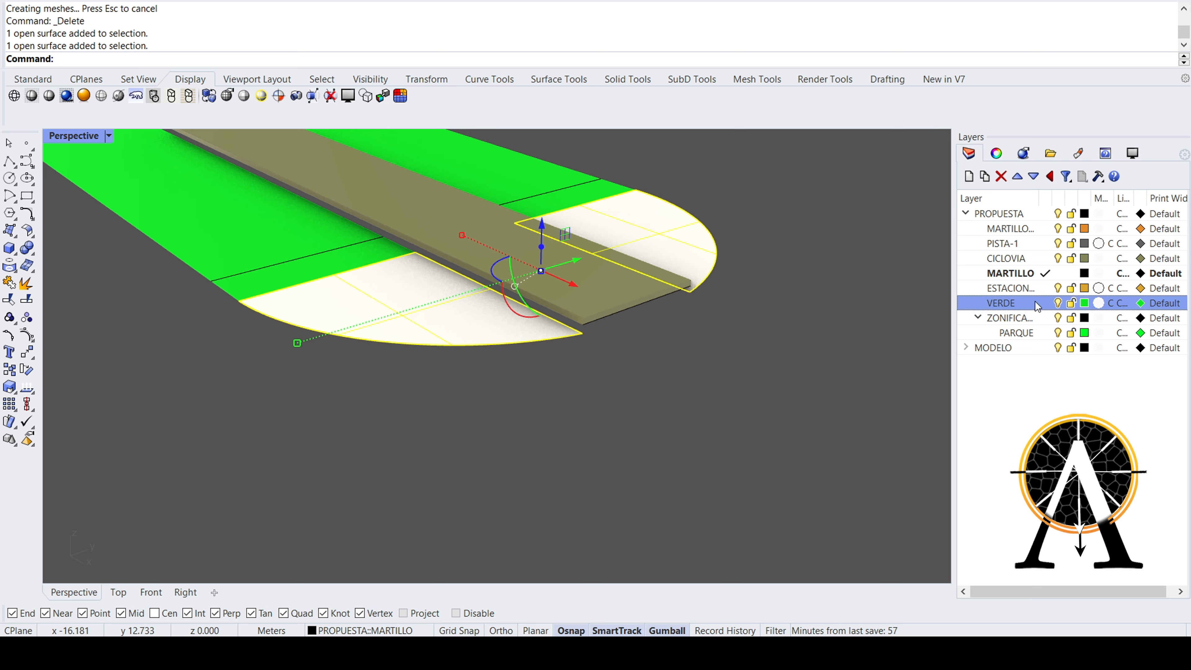
left_click(574, 375)
- Assign the four narrow crossing surfaces beside the beige strips on both medians to the CICLOVIA layer
scroll(454, 312, "down", 5)
right_click_drag(455, 311, 582, 353)
scroll(543, 361, "up", 6)
left_click(436, 348)
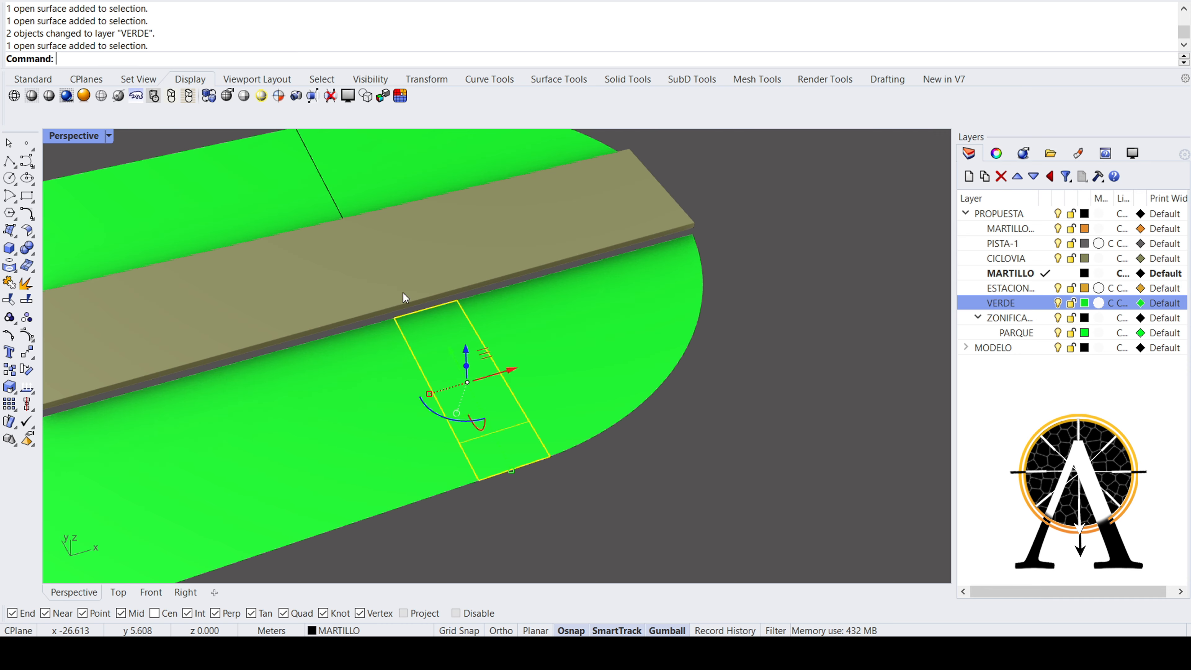
left_click(346, 165, "shift")
scroll(253, 284, "down", 8)
right_click_drag(263, 282, 690, 249)
left_click(723, 230, "shift")
left_click(718, 291, "shift")
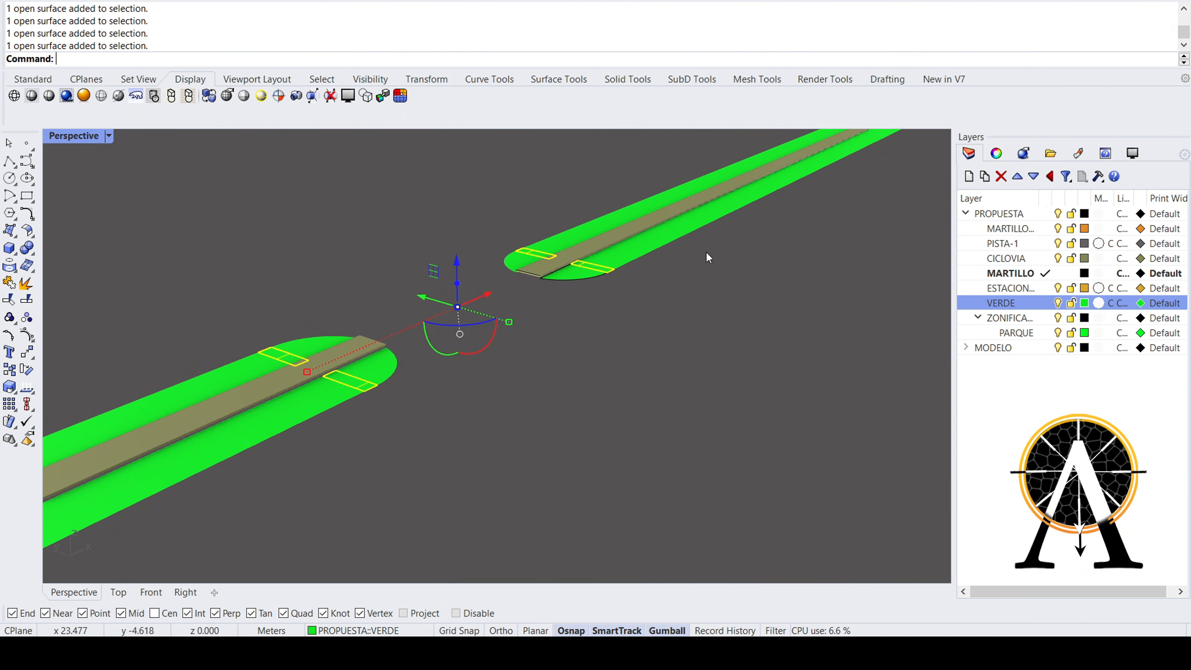
left_click(1039, 262)
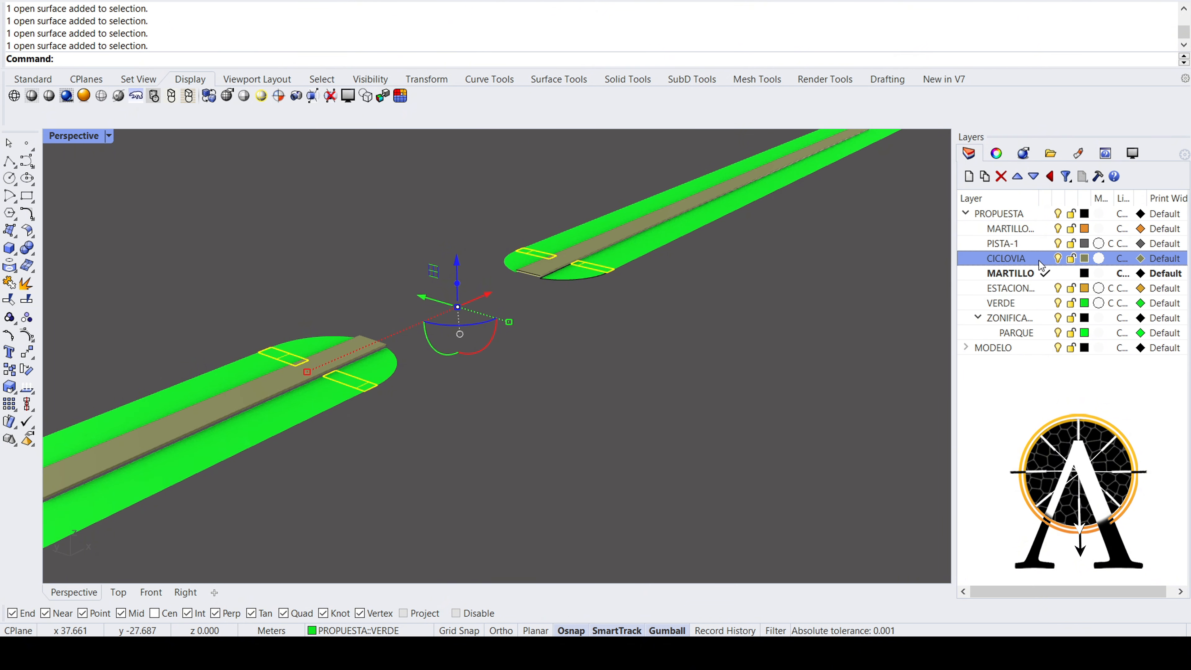
left_click(1001, 240)
left_click(300, 266)
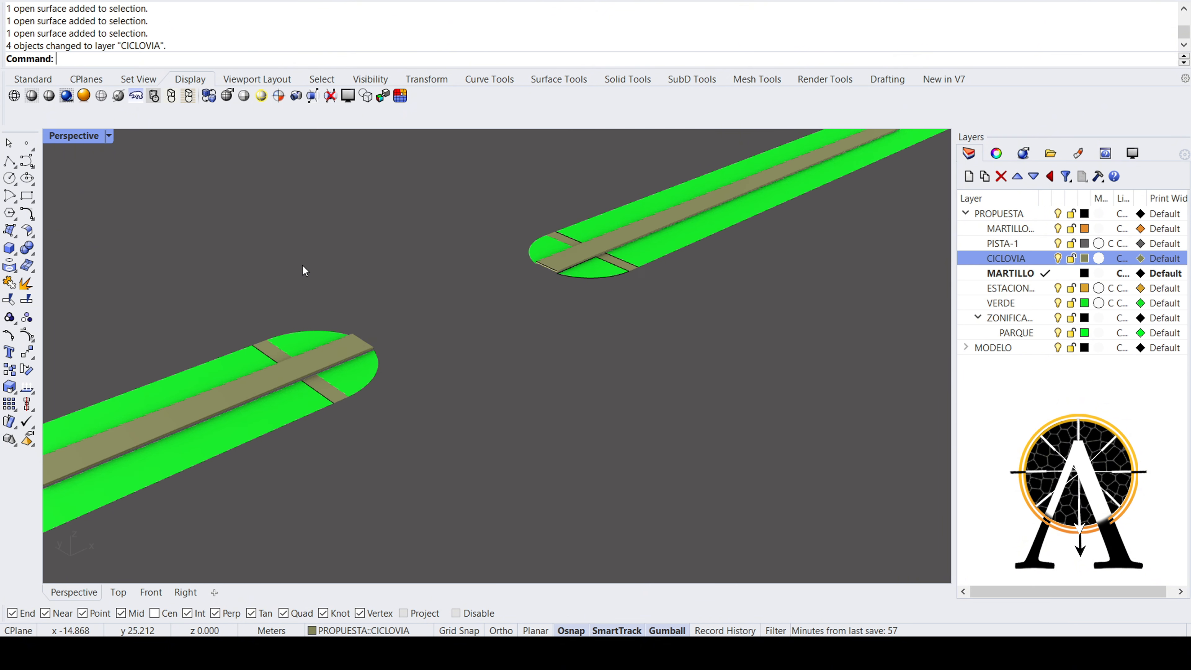
- Try to move the inner edges of both crossings on one median vertically up to the top corner of the beige strip
right_click_drag(301, 266, 419, 288)
scroll(422, 287, "up", 5)
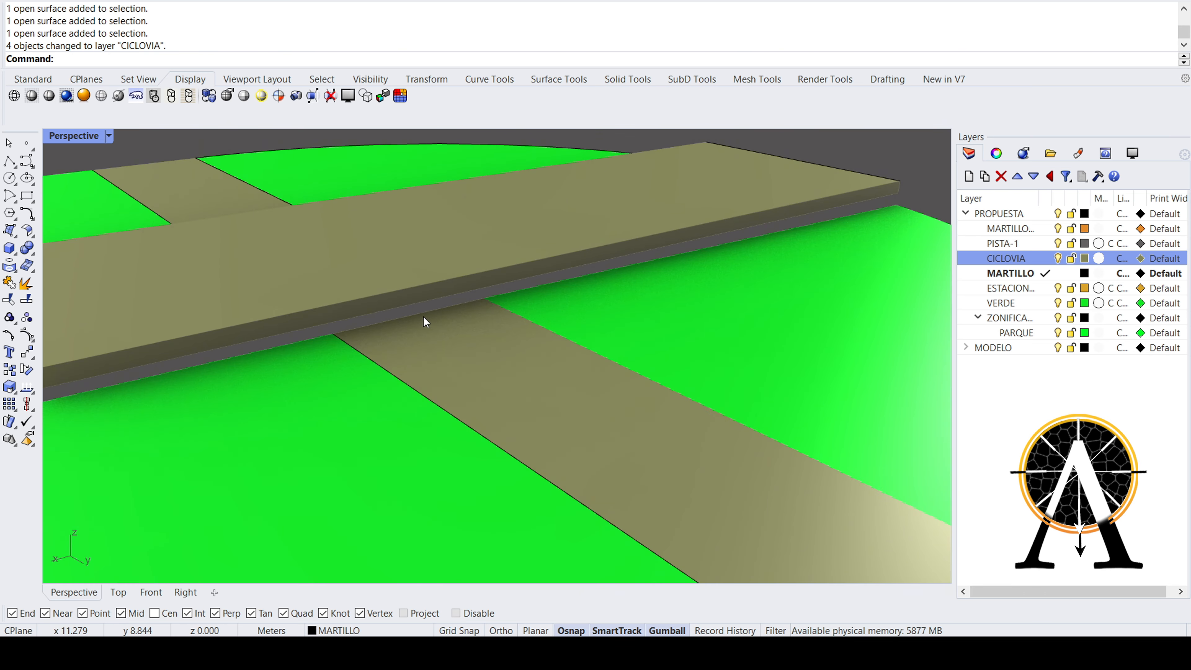
left_click(424, 320, "ctrl+shift")
right_click_drag(340, 260, 532, 292)
scroll(532, 292, "down", 4)
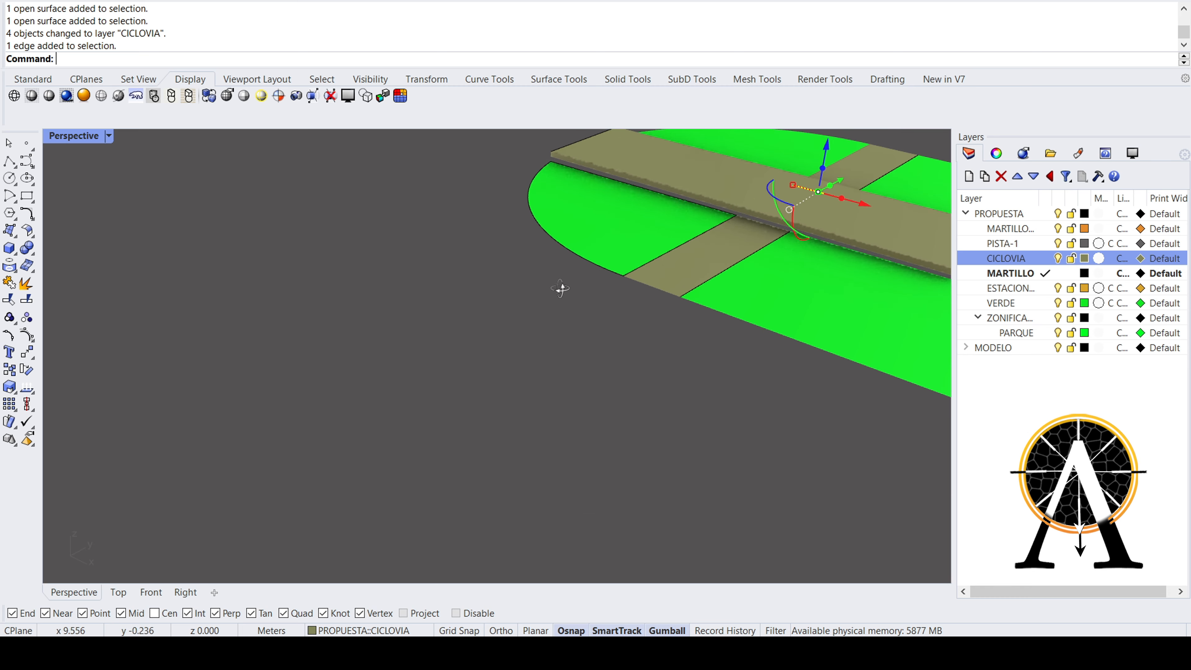
scroll(772, 213, "up", 8)
left_click(773, 246, "ctrl+shift")
scroll(508, 300, "down", 5)
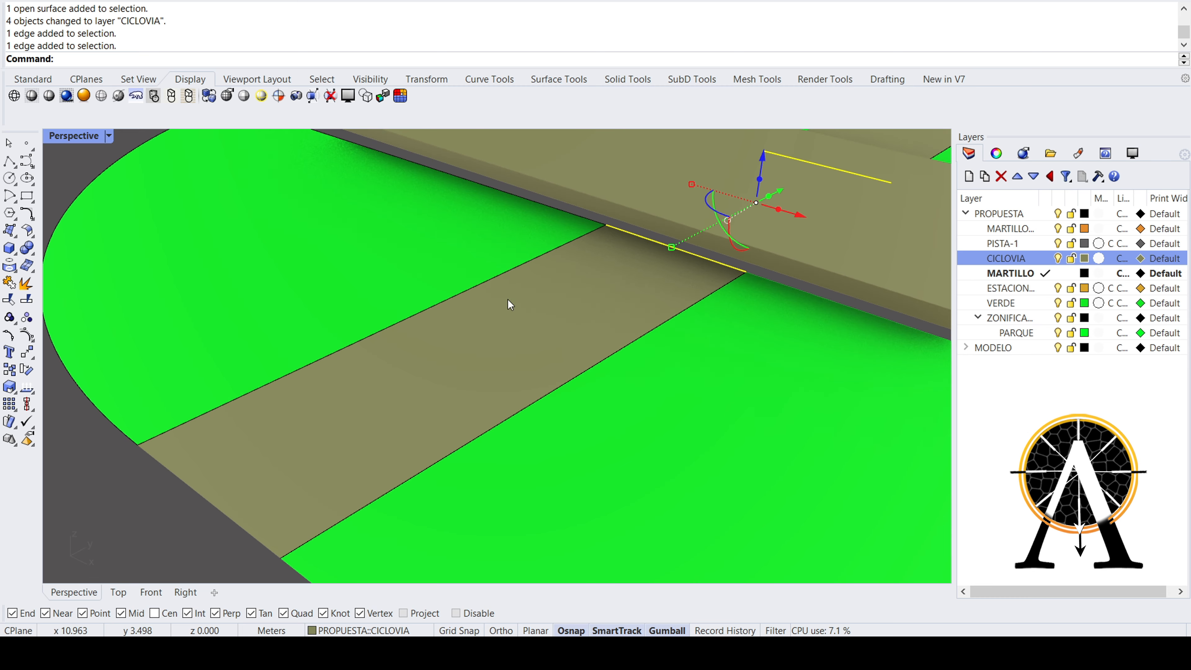
scroll(507, 300, "up", 4)
type("Move")
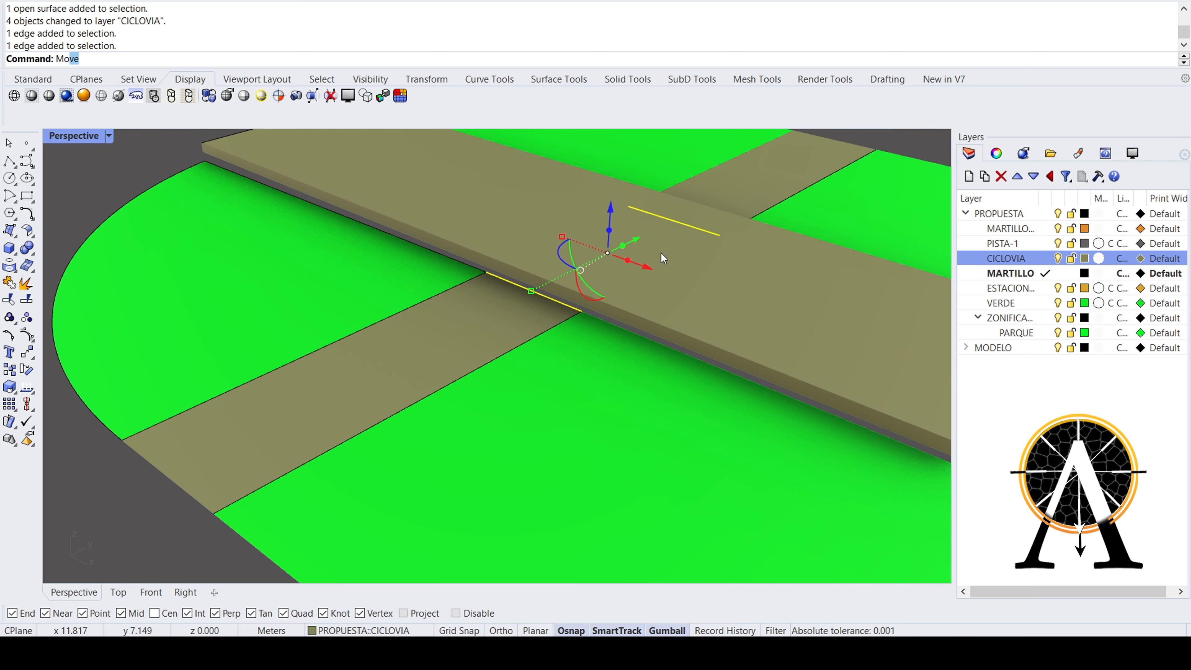
key("Return")
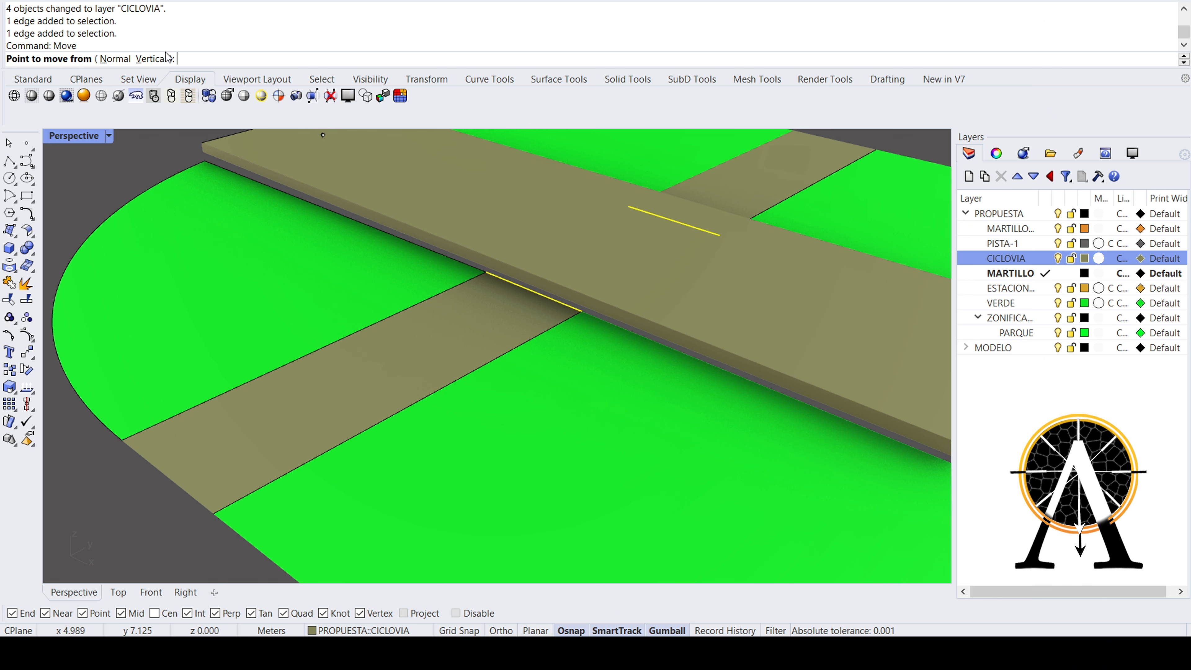
left_click(153, 60)
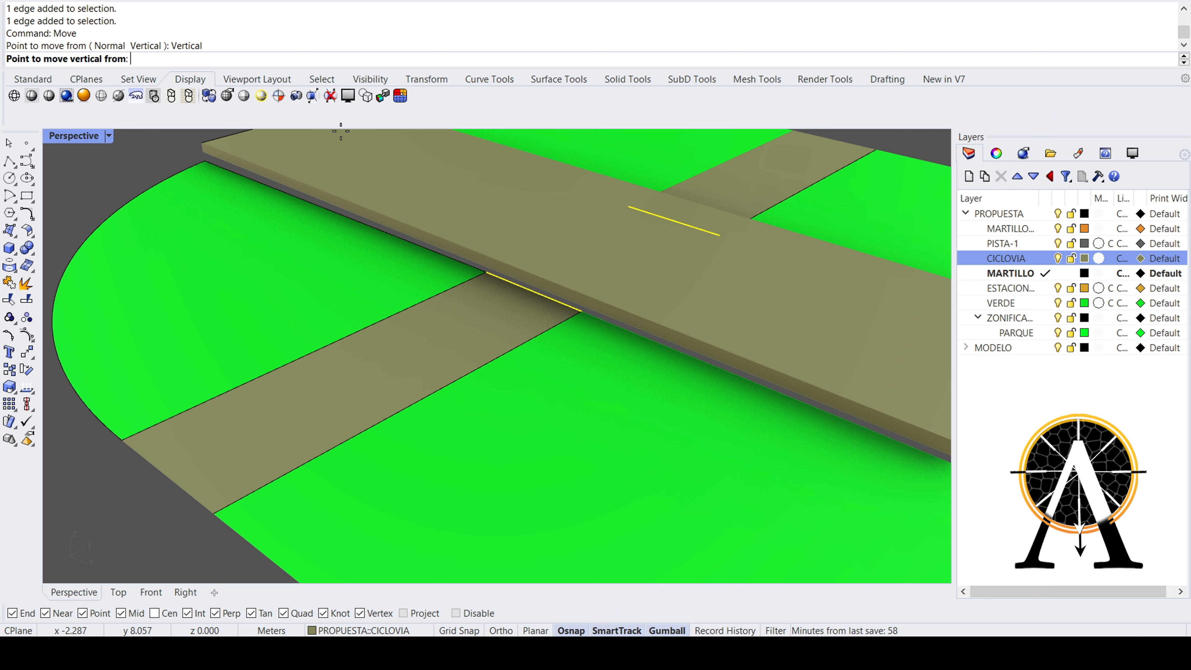
scroll(488, 274, "up", 2)
left_click(483, 270)
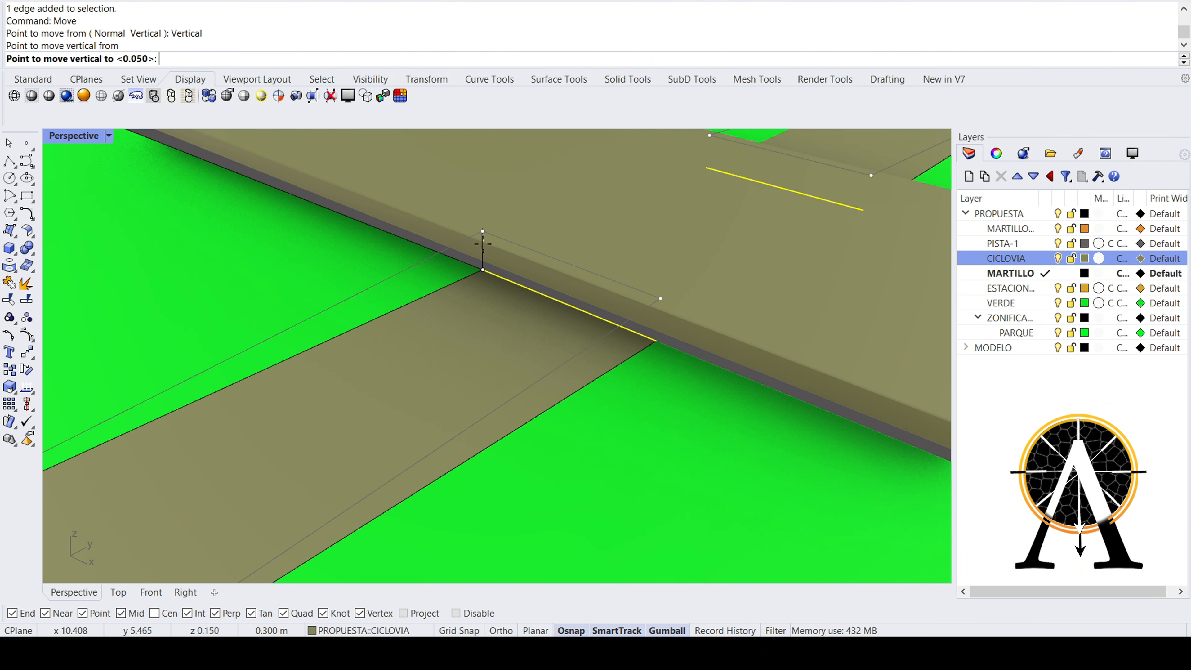
scroll(669, 335, "down", 2)
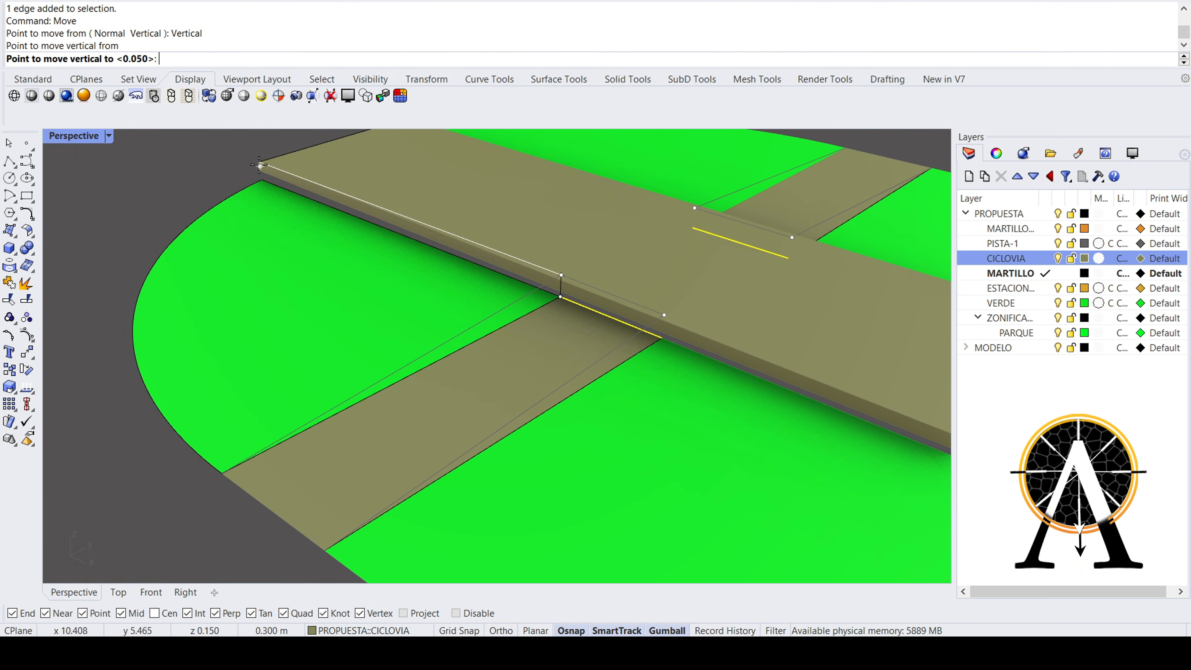
left_click(259, 163)
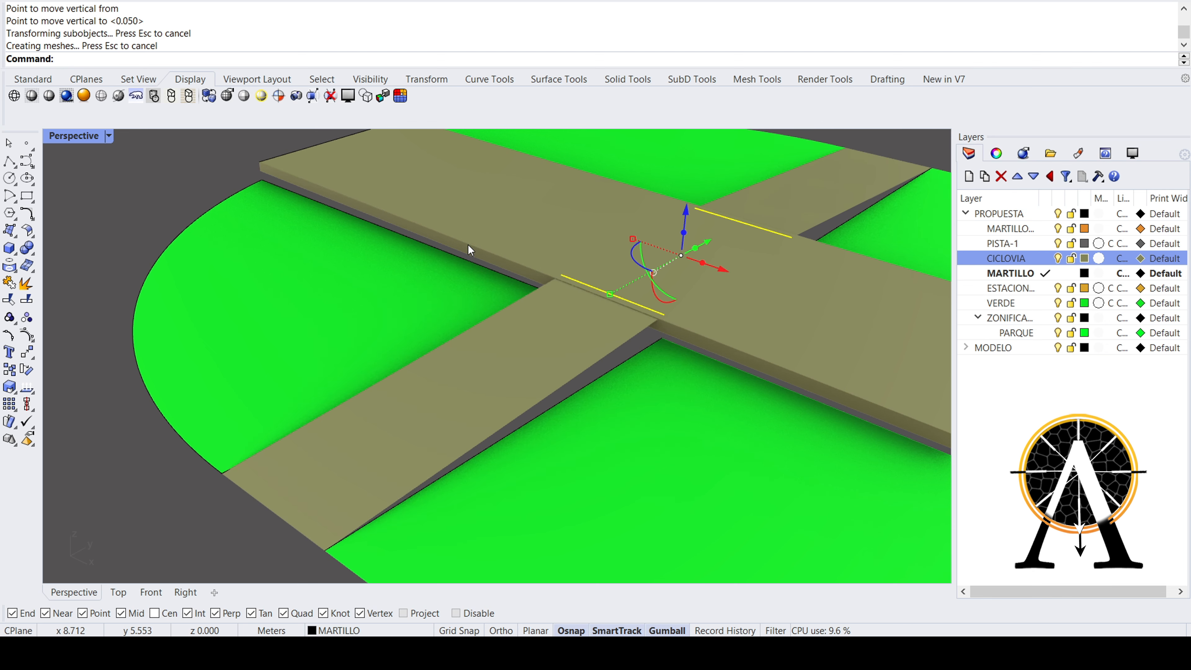
- Undo the vertical move of the crossings' inner edges
scroll(468, 245, "up", 3)
scroll(403, 262, "down", 2)
scroll(396, 278, "up", 5)
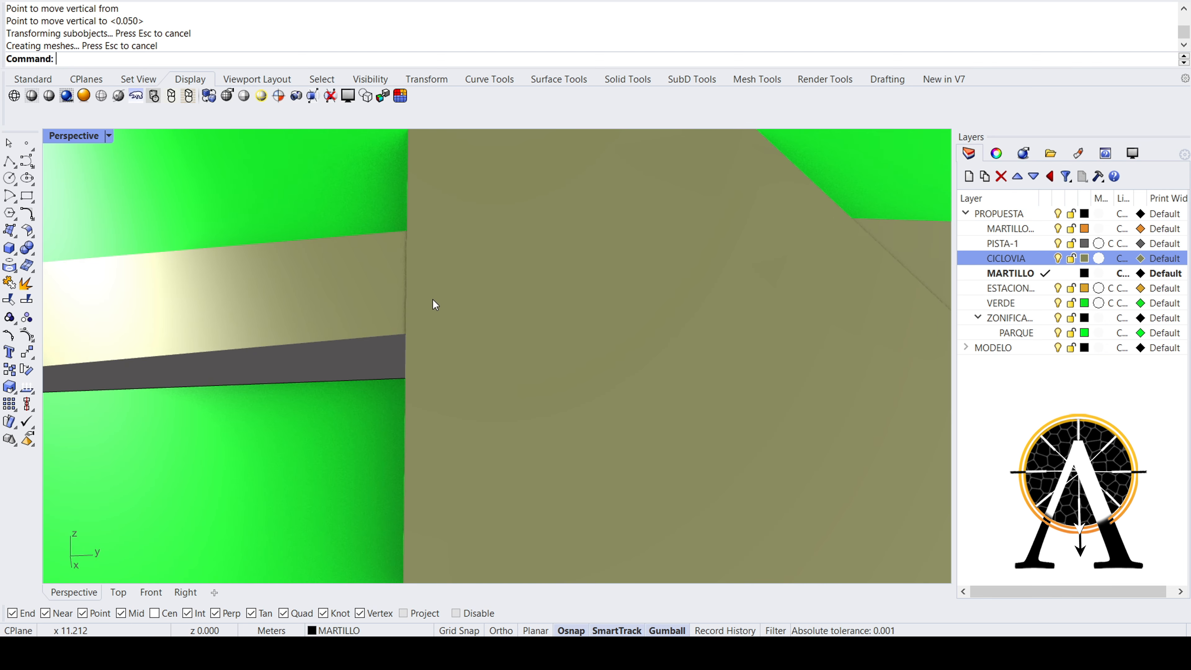
mouse_move(415, 279)
right_mouse_down()
mouse_move(424, 236)
mouse_move(409, 245)
mouse_move(400, 227)
mouse_move(412, 239)
mouse_move(381, 255)
mouse_move(367, 239)
mouse_move(388, 239)
mouse_move(406, 319)
mouse_move(397, 287)
right_mouse_up()
key("ctrl+z")
scroll(406, 318, "down", 4)
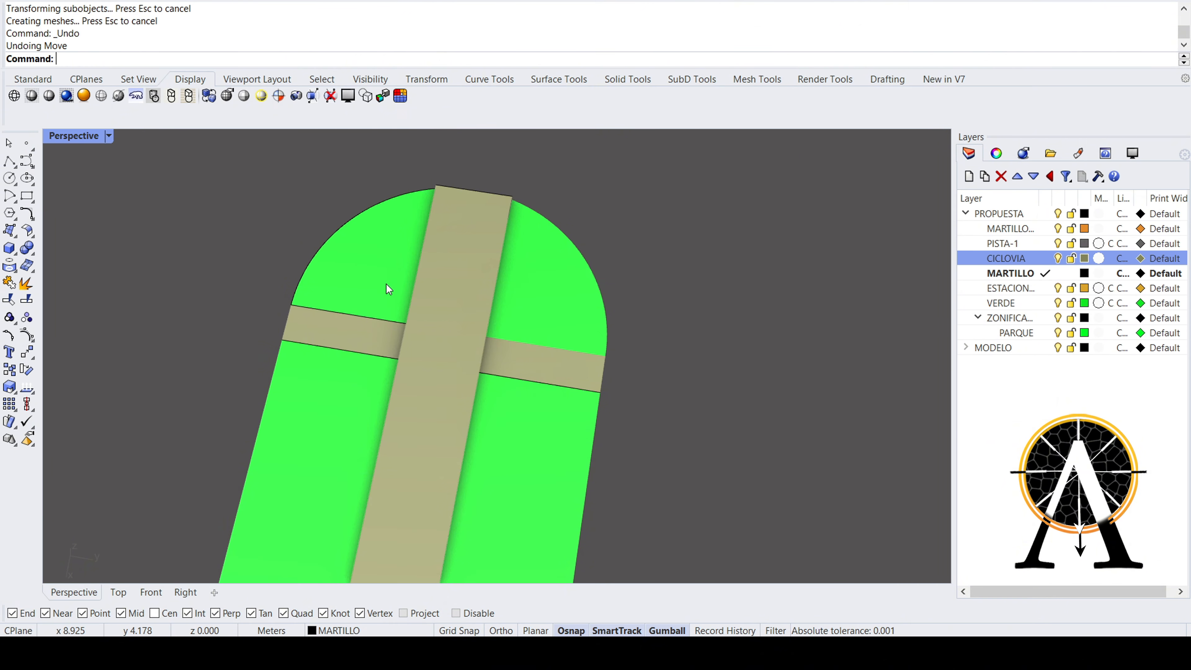
- Select the long edge segments along both sides of the beige strip near the eastern median's rounded tip
right_click_drag(386, 284, 458, 332)
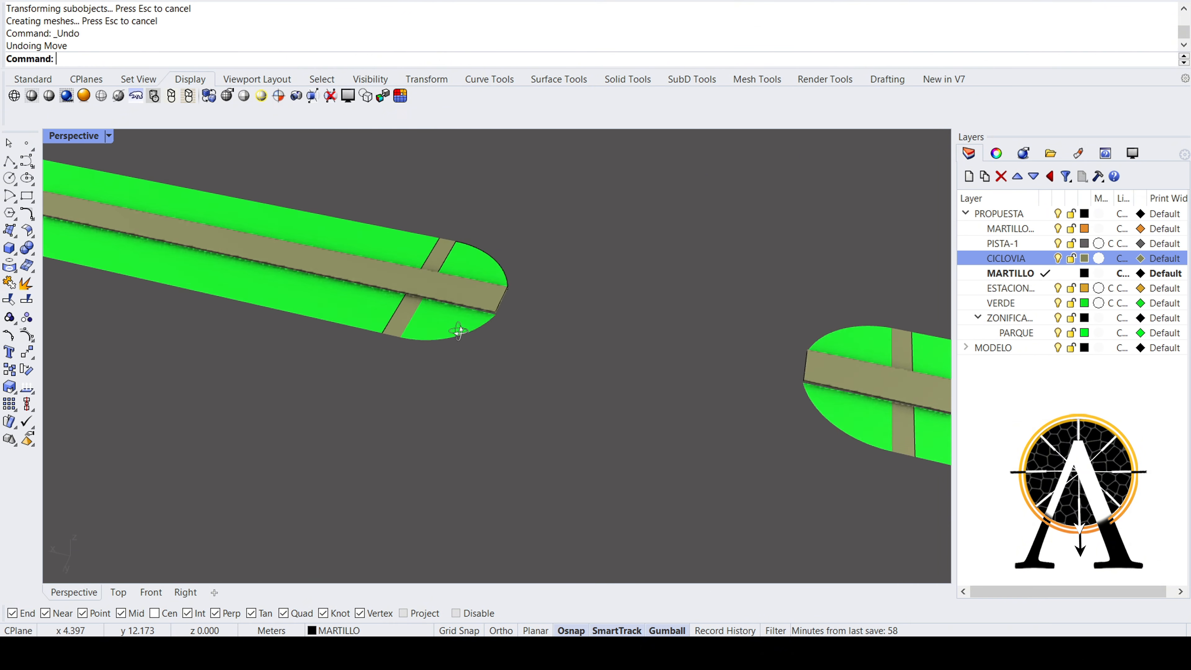
scroll(375, 301, "up", 4)
scroll(430, 314, "up", 5)
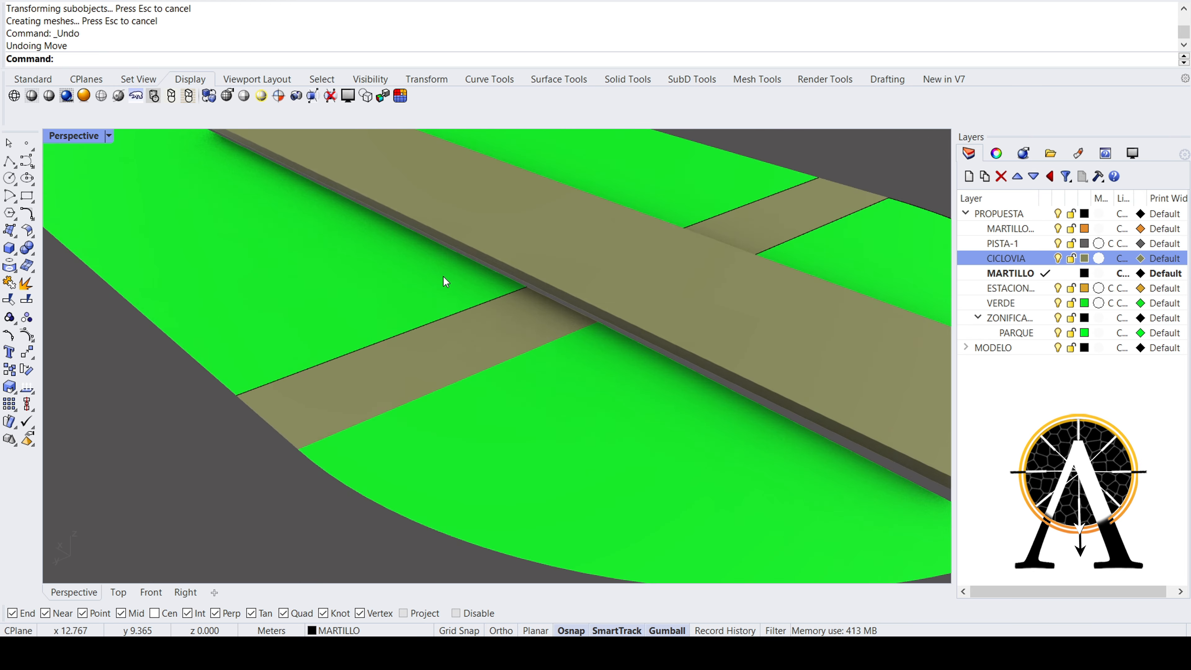
right_click_drag(444, 278, 513, 322)
scroll(476, 343, "down", 3)
right_click_drag(451, 346, 498, 358)
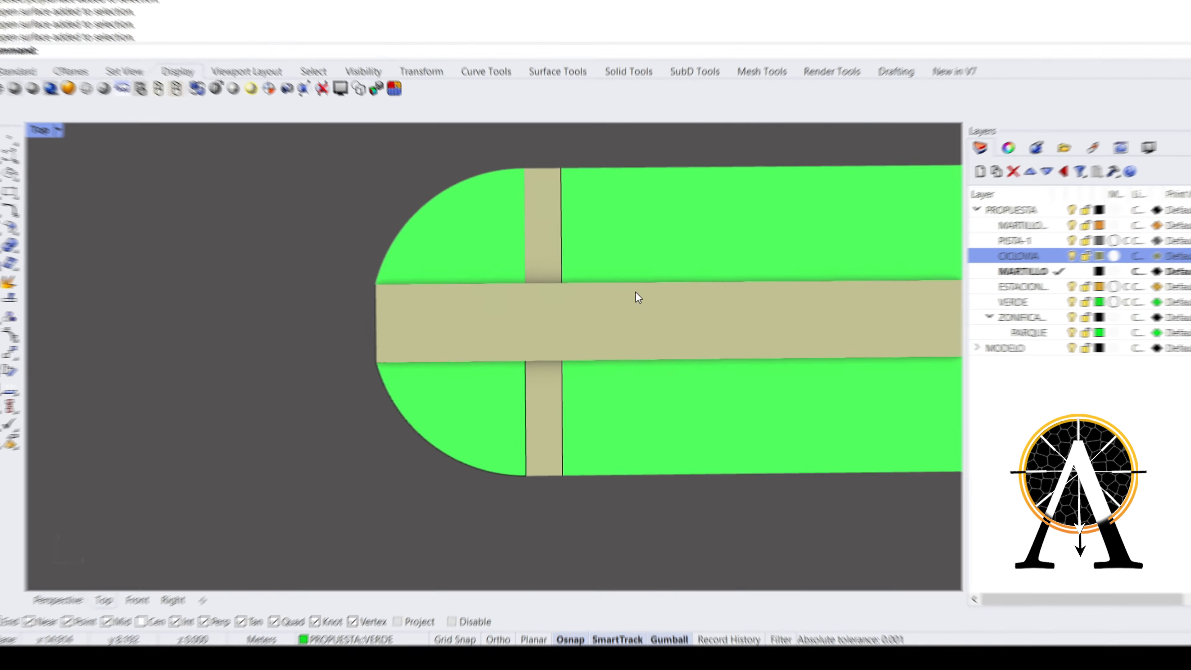
scroll(635, 293, "up", 3)
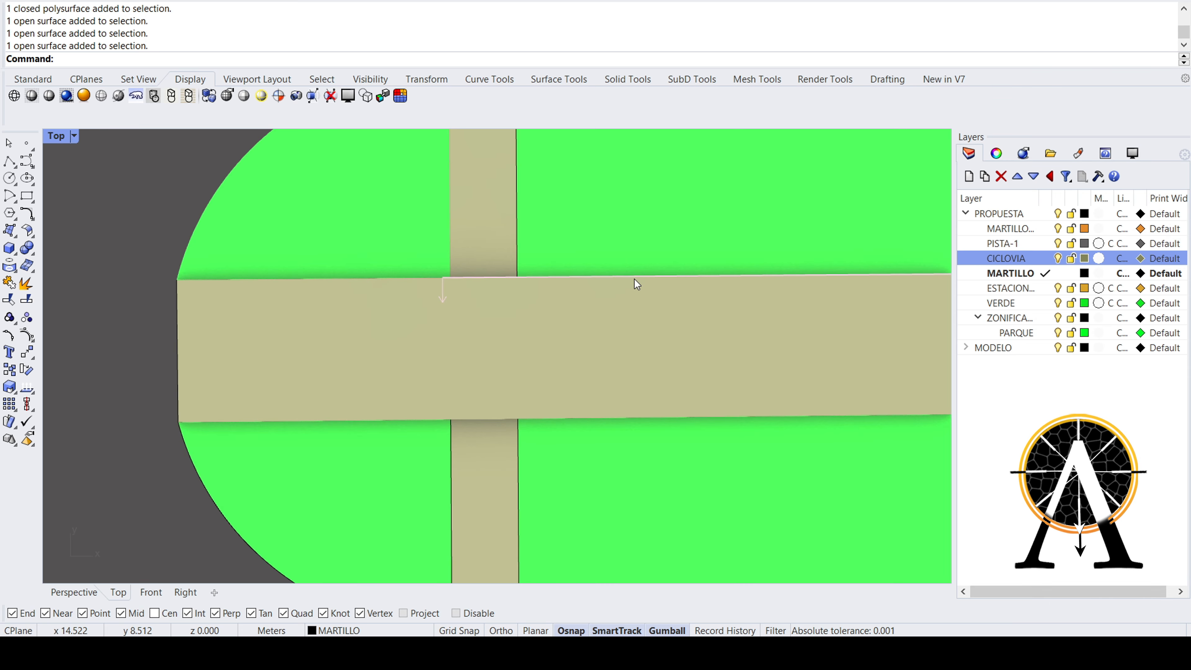
left_click(634, 279, "ctrl+shift")
left_click(402, 279, "ctrl+shift")
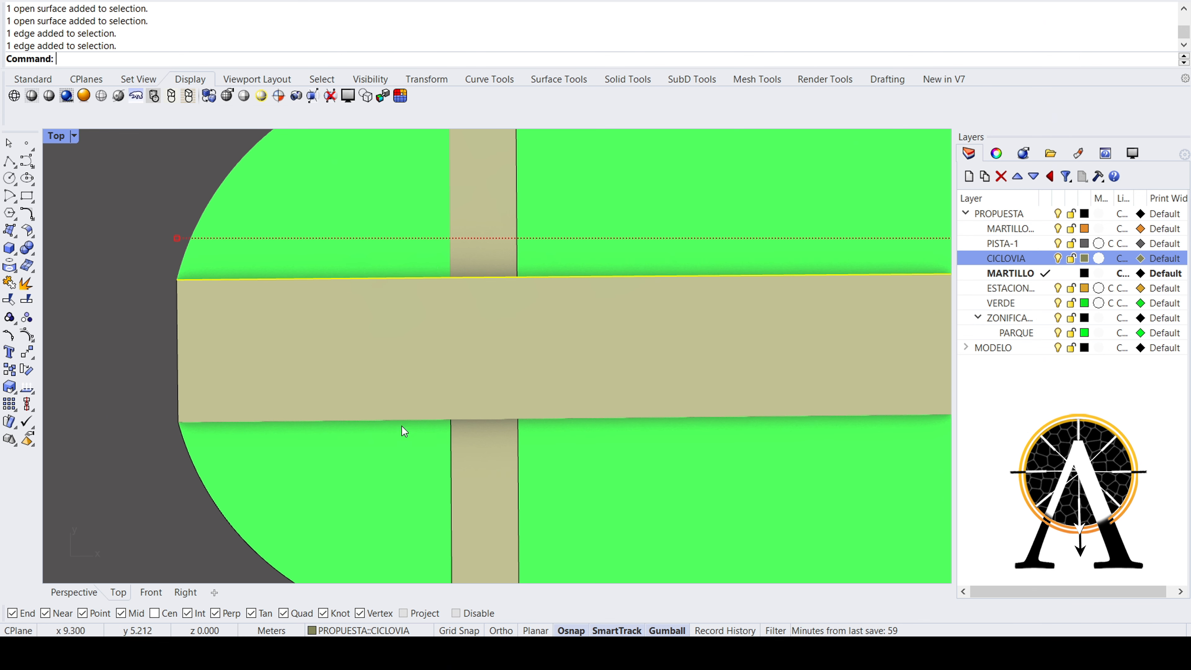
left_click(409, 421, "ctrl+shift")
- Add the long edges on both sides of the western median's beige strip to the selection
scroll(504, 365, "down", 8)
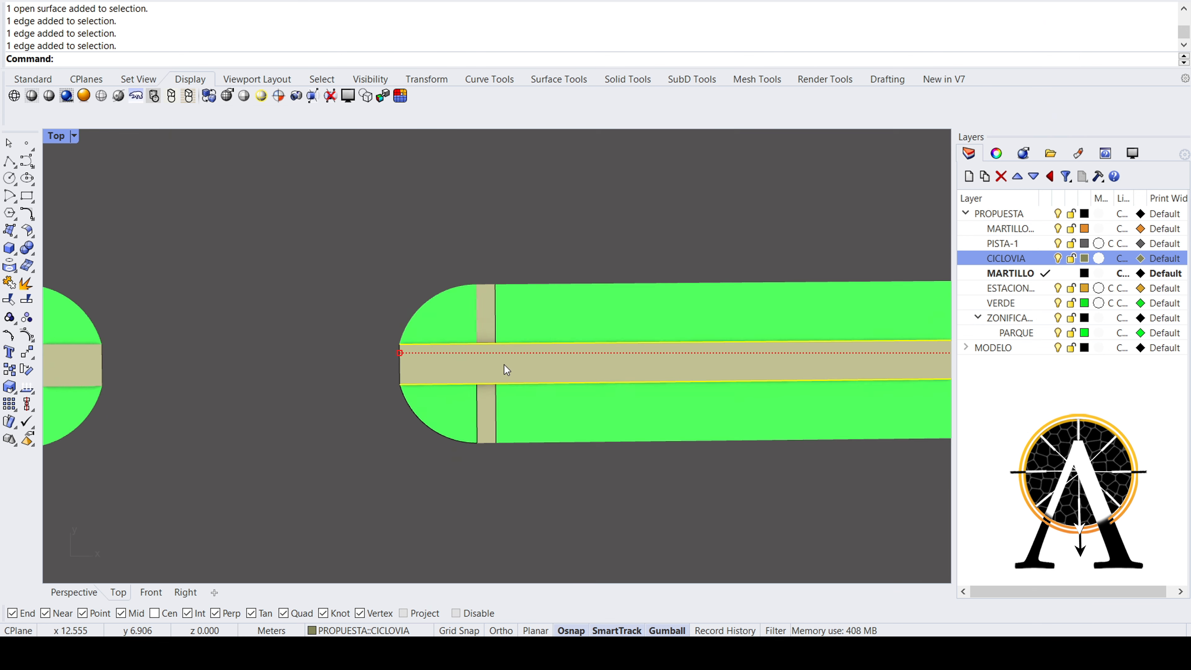
scroll(404, 355, "up", 6)
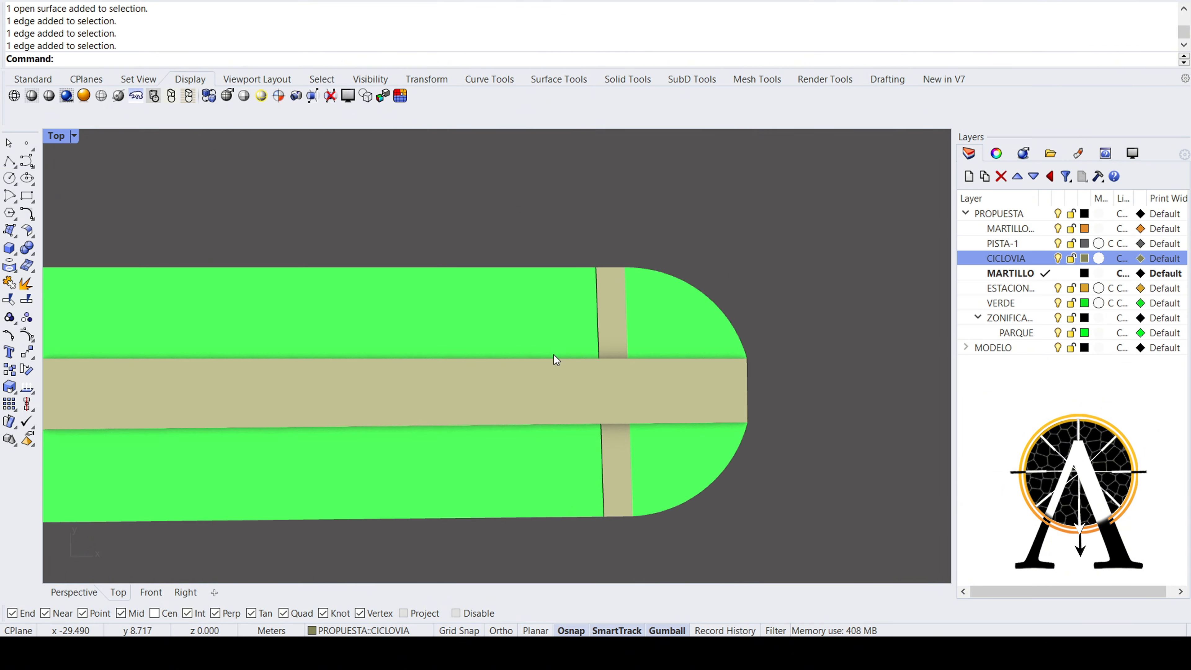
left_click(567, 358, "ctrl+shift")
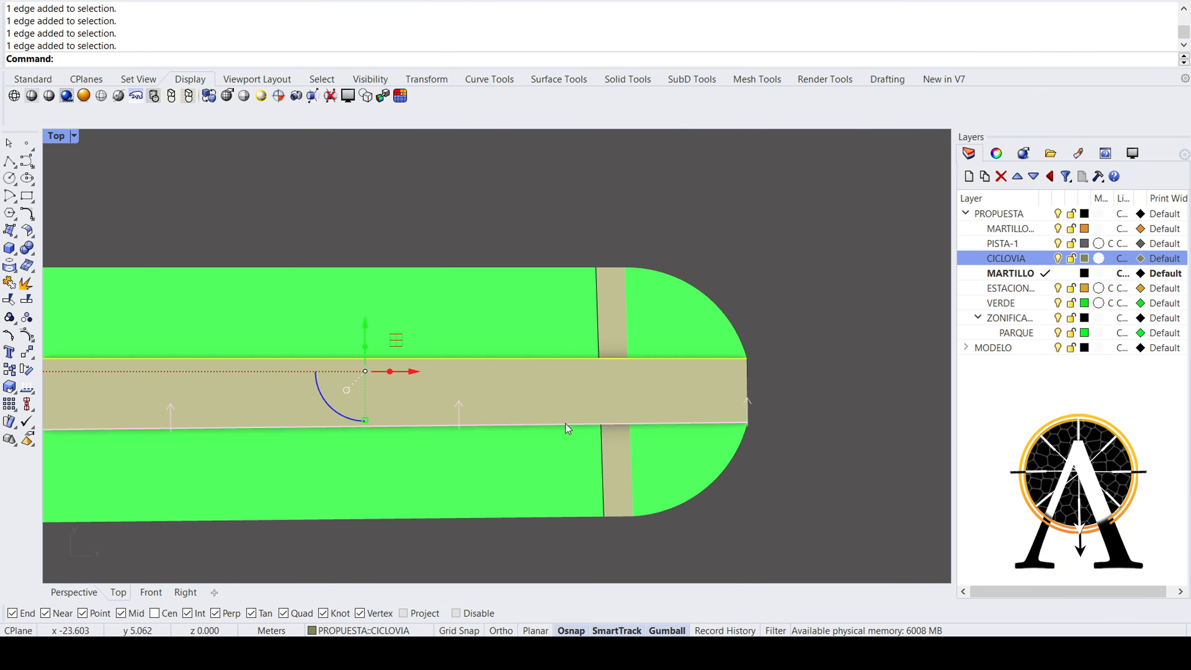
scroll(565, 424, "down", 6)
scroll(417, 399, "up", 4)
scroll(557, 364, "up", 4)
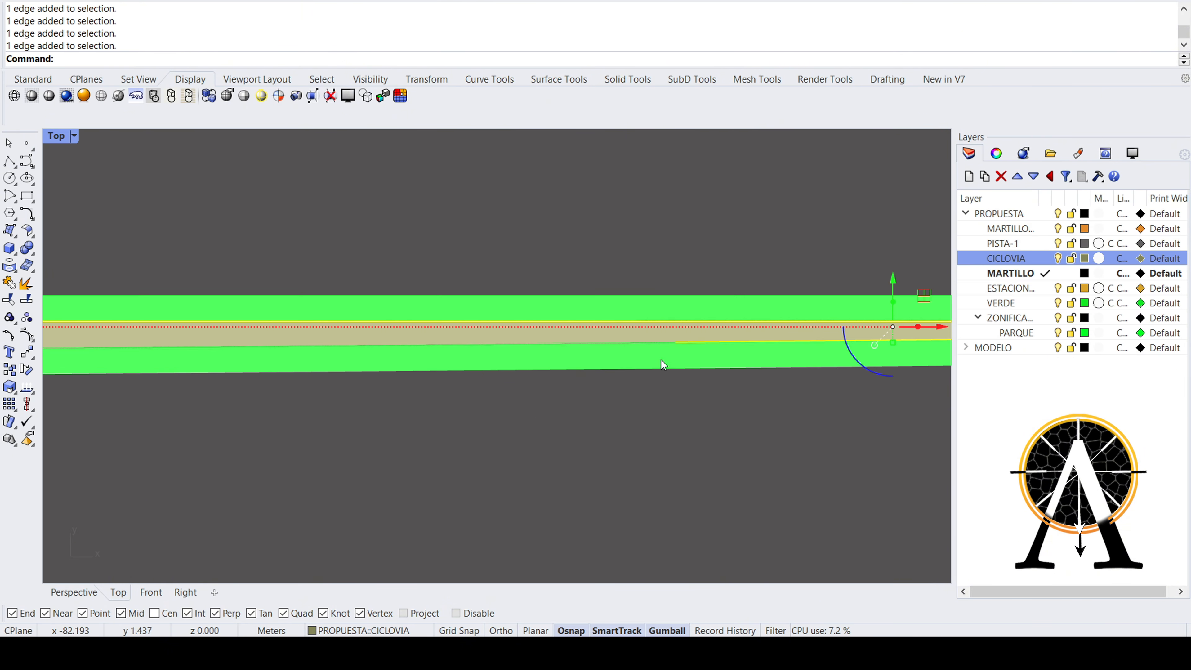
left_click(658, 339, "ctrl+shift")
- Add the remaining segment of the eastern strip's southern edge so both sides are selected along their full length
scroll(597, 344, "down", 4)
scroll(596, 345, "down", 8)
scroll(671, 350, "up", 9)
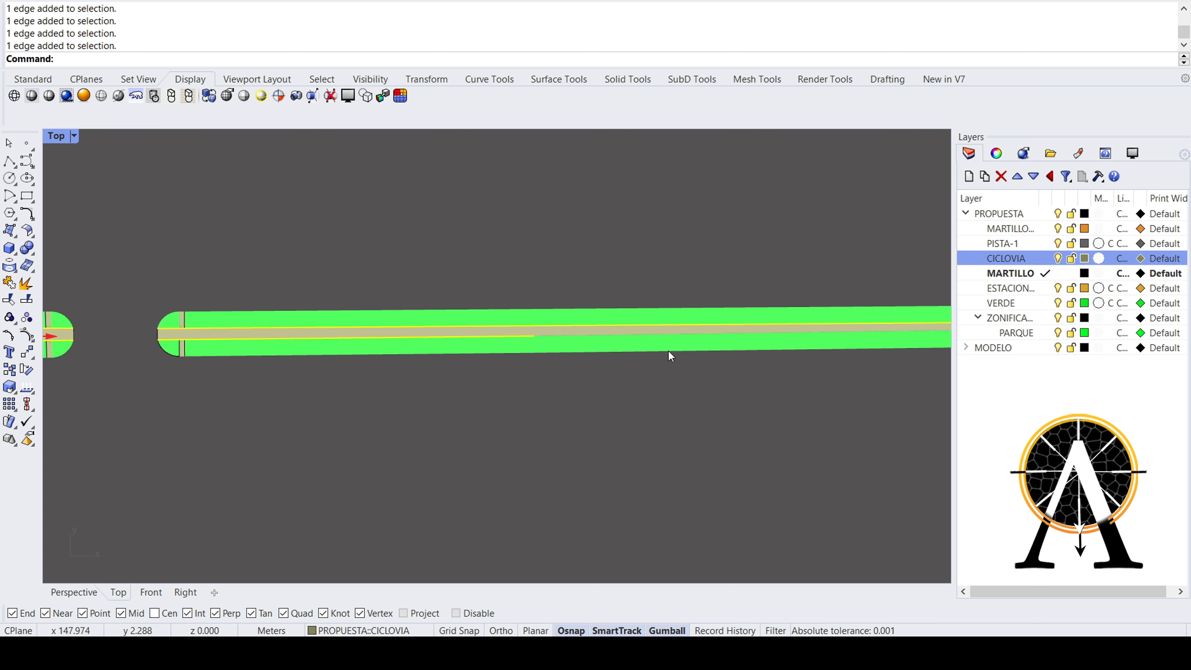
scroll(666, 366, "down", 4)
right_click_drag(543, 373, 565, 350)
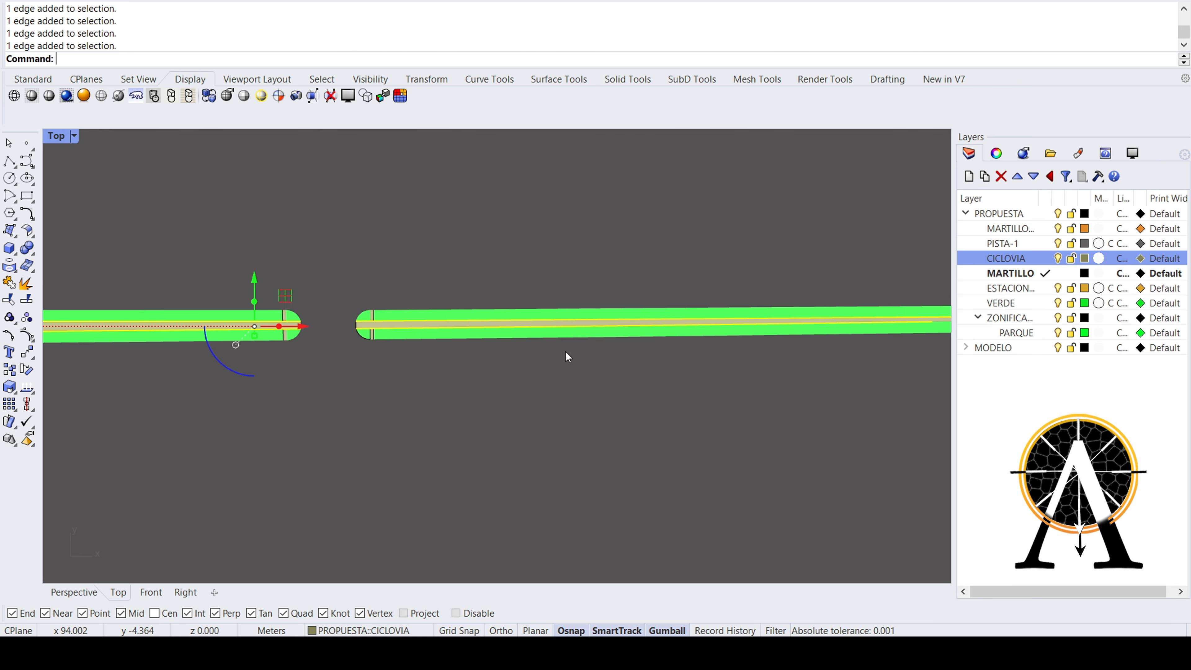
scroll(837, 332, "up", 4)
right_click_drag(890, 319, 553, 322)
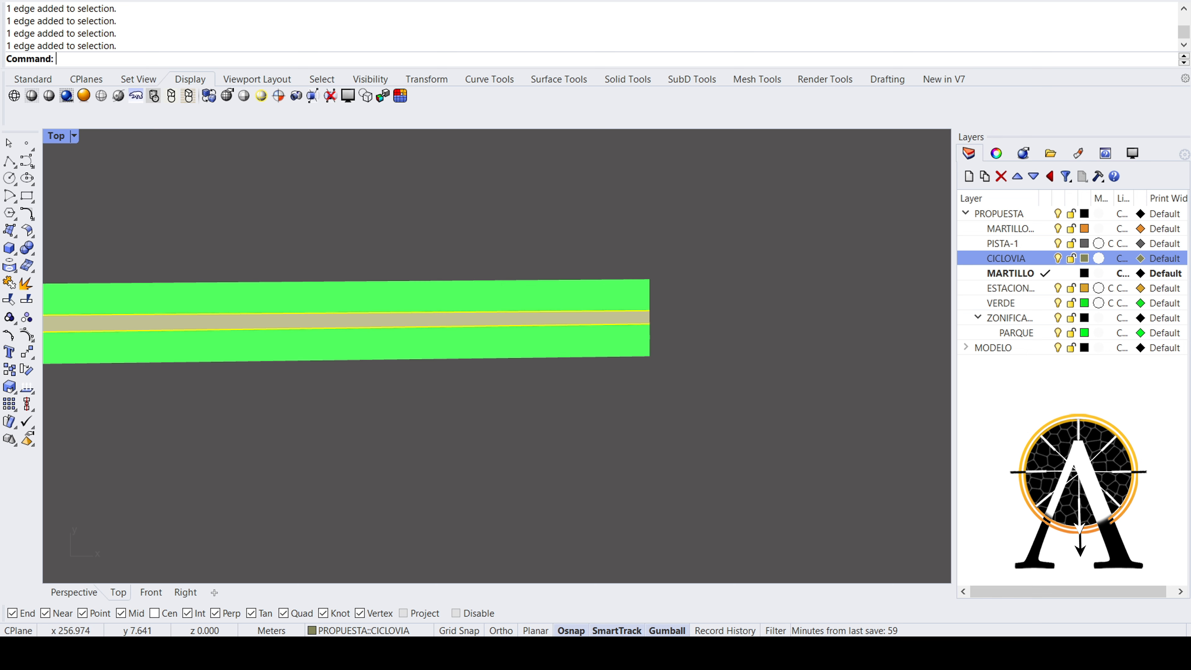
- Extrude the selected strip edges upward into tall vertical walls on both medians and group the walls
scroll(708, 381, "down", 10)
right_click_drag(408, 382, 697, 367)
scroll(265, 363, "up", 7)
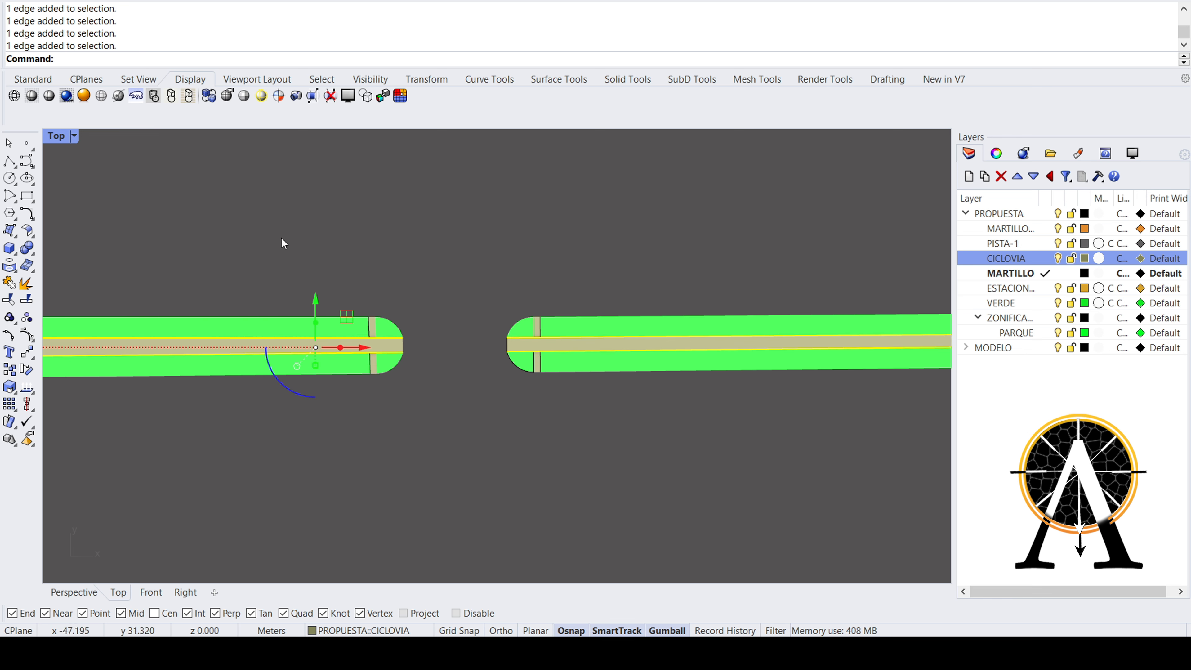
double_click(56, 137)
double_click(531, 136)
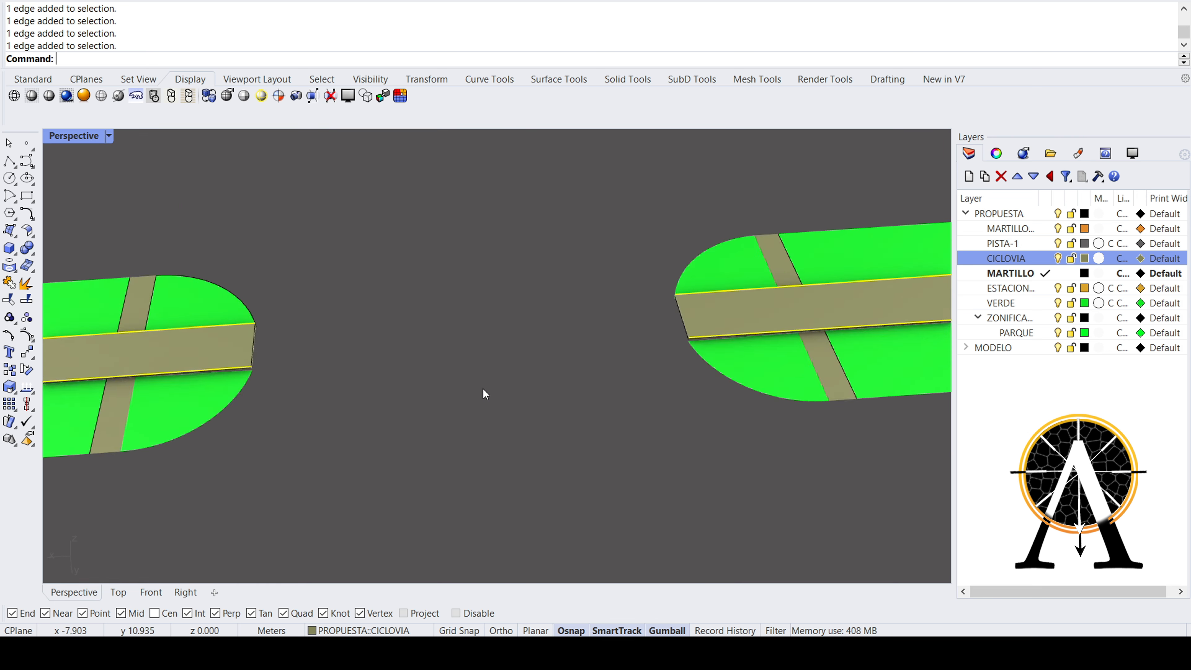
right_click_drag(484, 394, 524, 408)
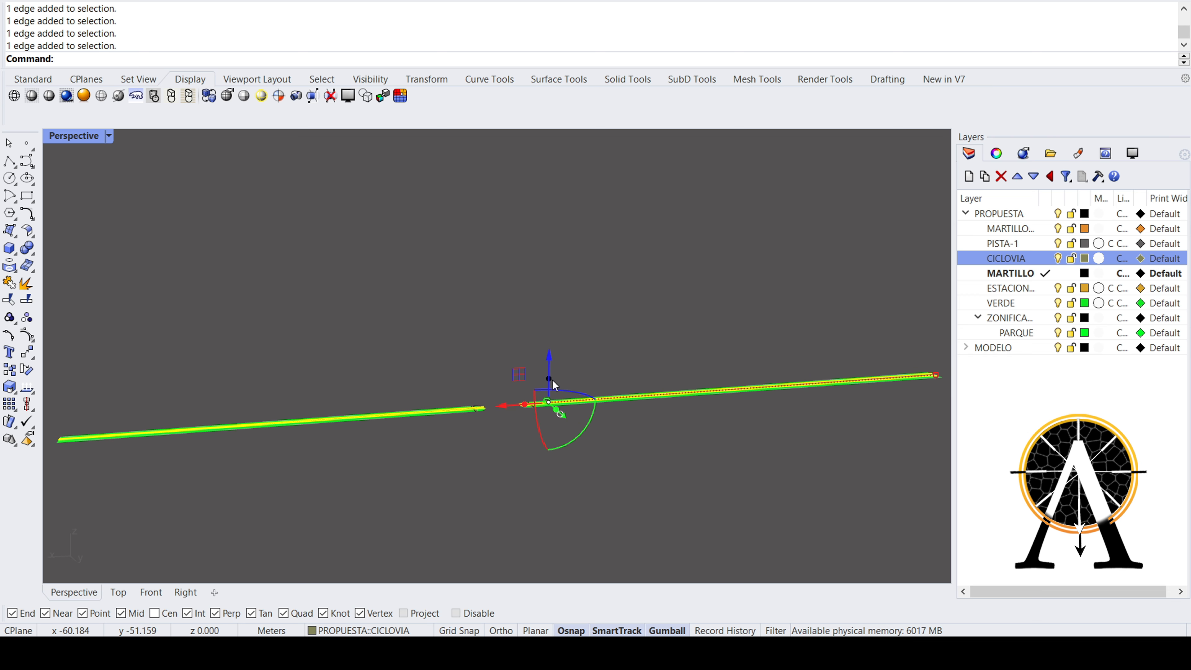
left_click_drag(550, 379, 579, 245)
left_click_drag(656, 218, 291, 345)
key("Return")
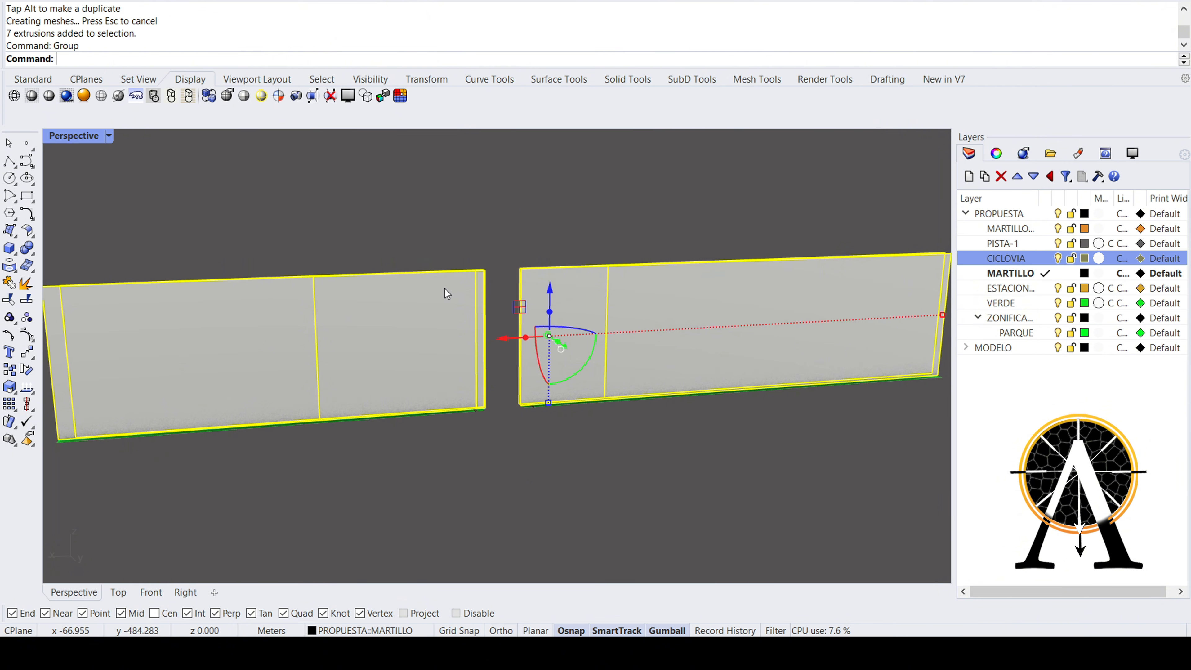
- Lower the grouped walls and the one ungrouped wall piece so they all pass vertically through the medians
left_click_drag(549, 286, 550, 350)
right_click_drag(461, 378, 421, 417)
left_click(66, 337)
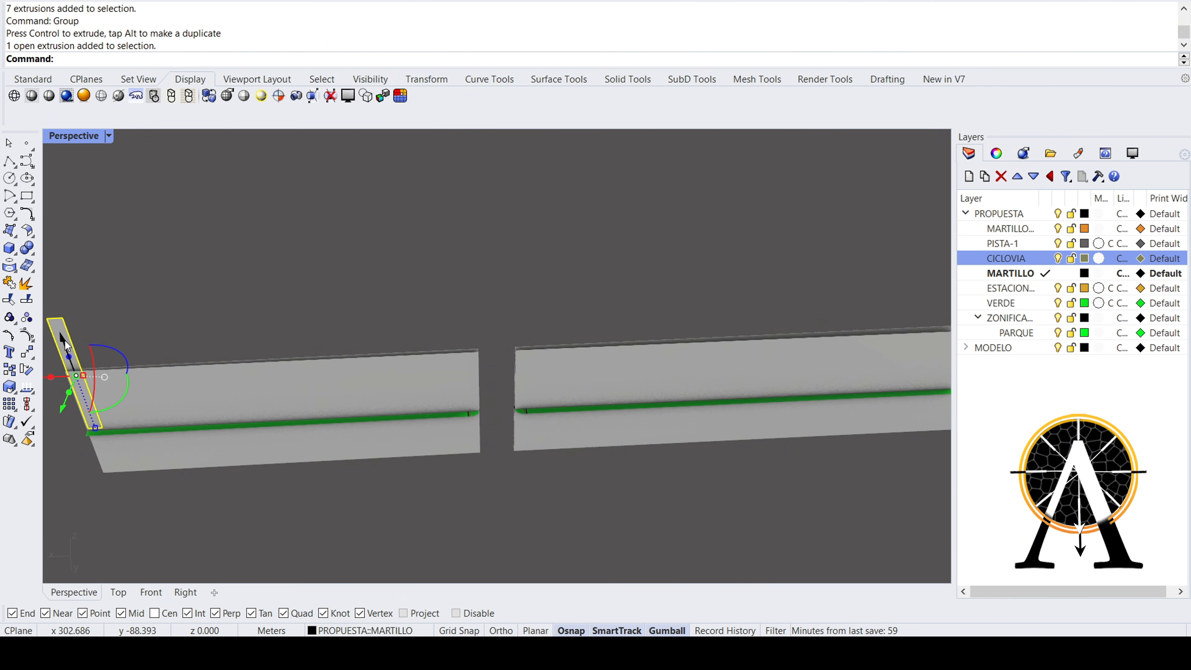
left_click_drag(66, 345, 76, 399)
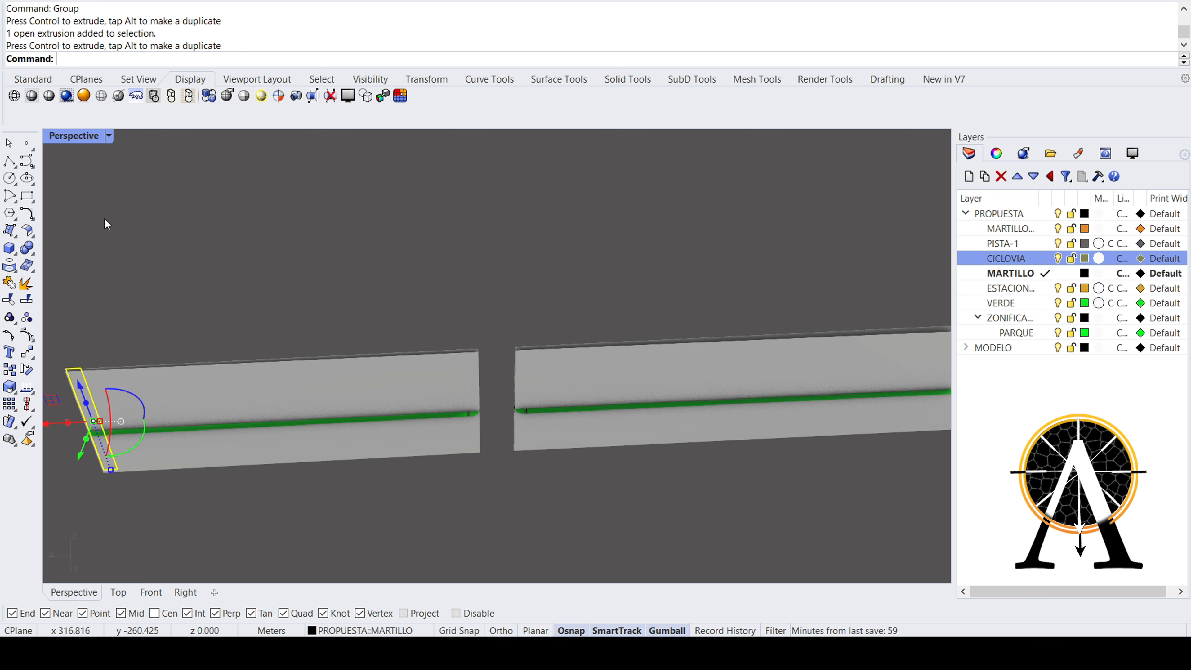
key("Escape")
- Select the green and CICLOVIA surfaces on both sides of the beige strips on the western and eastern medians
double_click(73, 136)
scroll(200, 220, "up", 5)
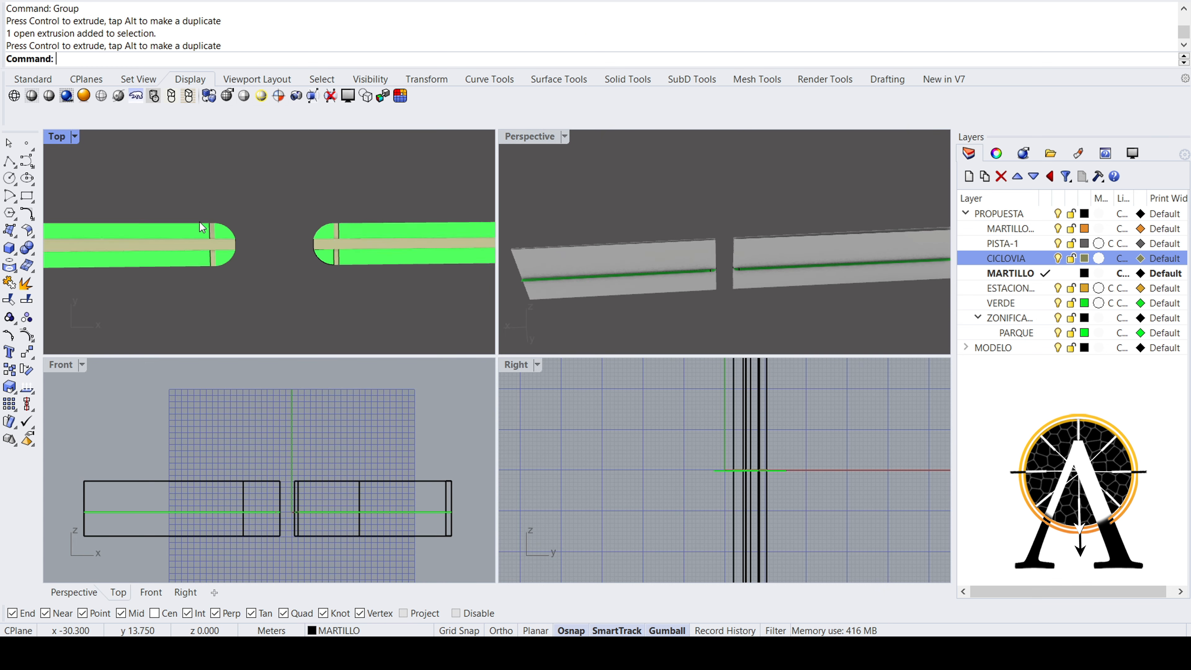
left_click_drag(169, 234, 169, 235)
left_click_drag(266, 326, 127, 280, "shift")
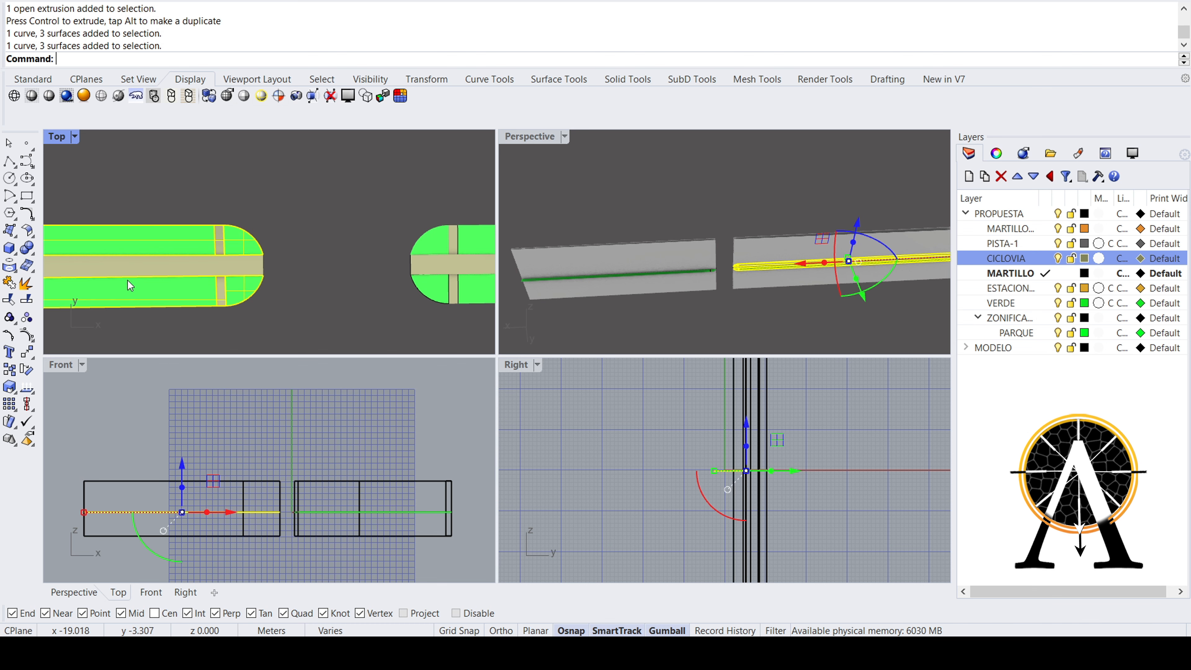
right_click_drag(280, 286, 169, 298)
left_click_drag(408, 191, 371, 215, "shift")
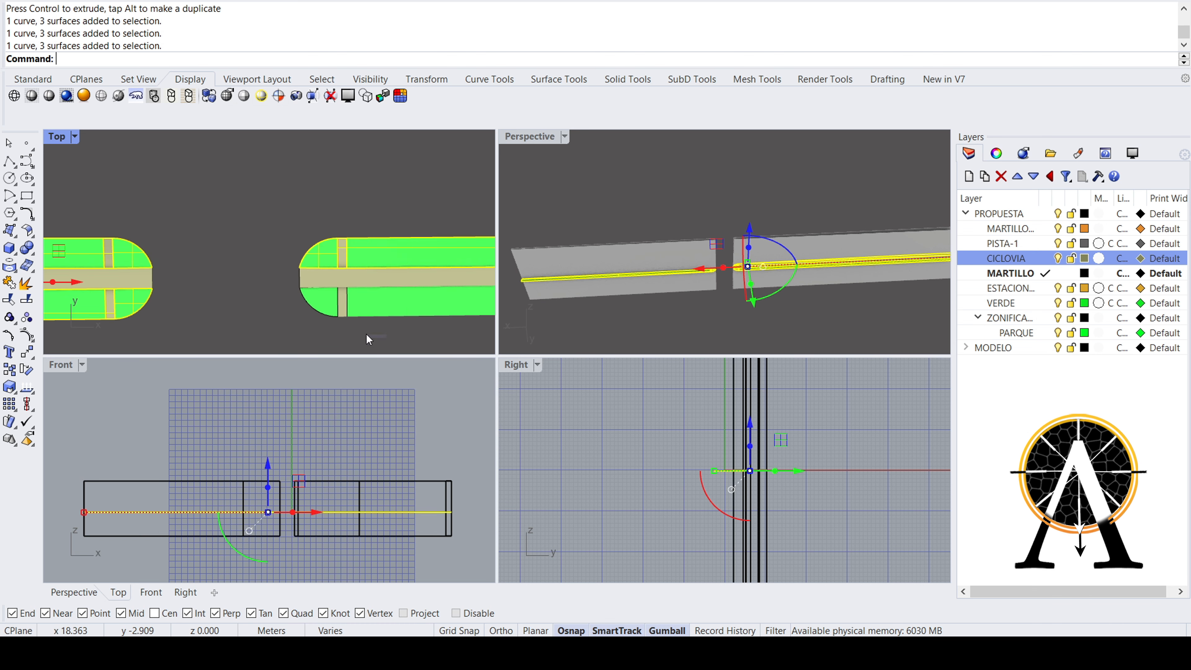
left_click_drag(368, 339, 288, 311, "shift")
- Split the selected median surfaces using the grouped vertical walls on both medians as cutting objects
double_click(530, 136)
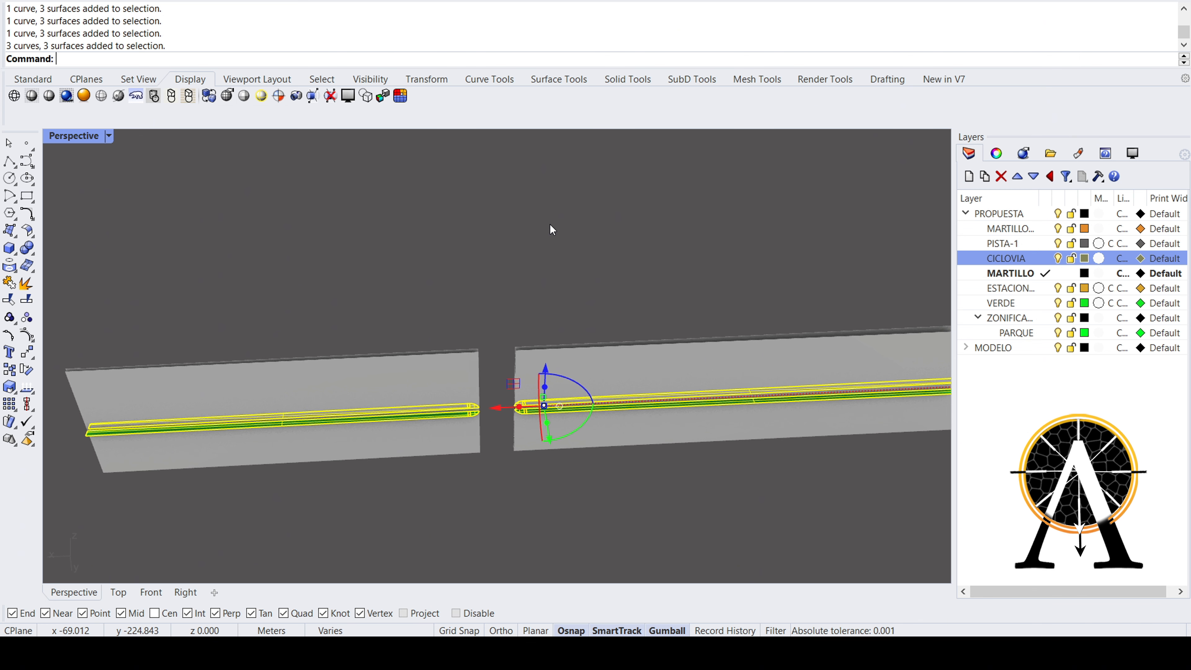
key("Return")
scroll(543, 375, "up", 3)
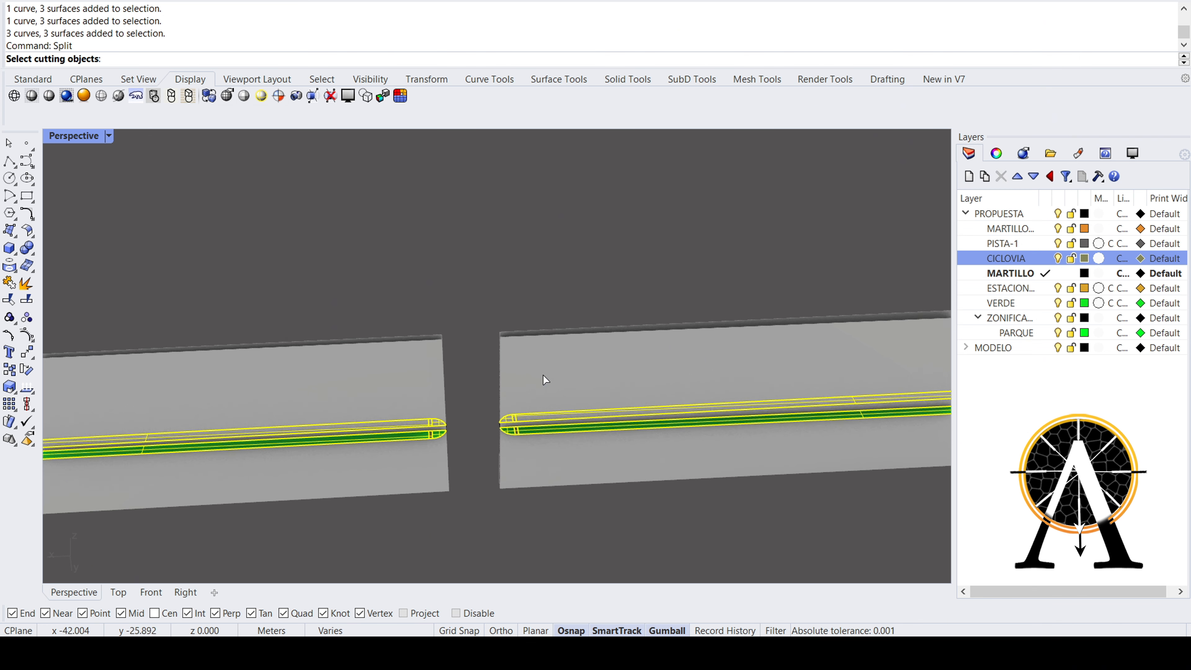
left_click_drag(398, 346, 398, 346)
scroll(398, 347, "down", 3)
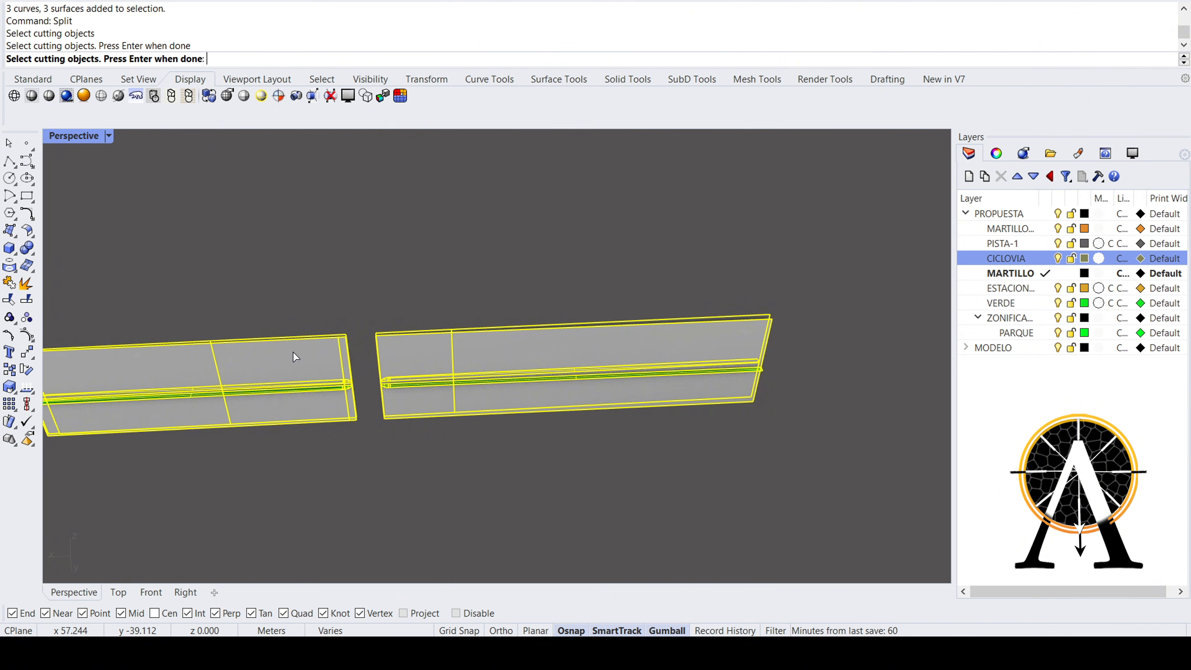
scroll(293, 351, "up", 1)
key("Return")
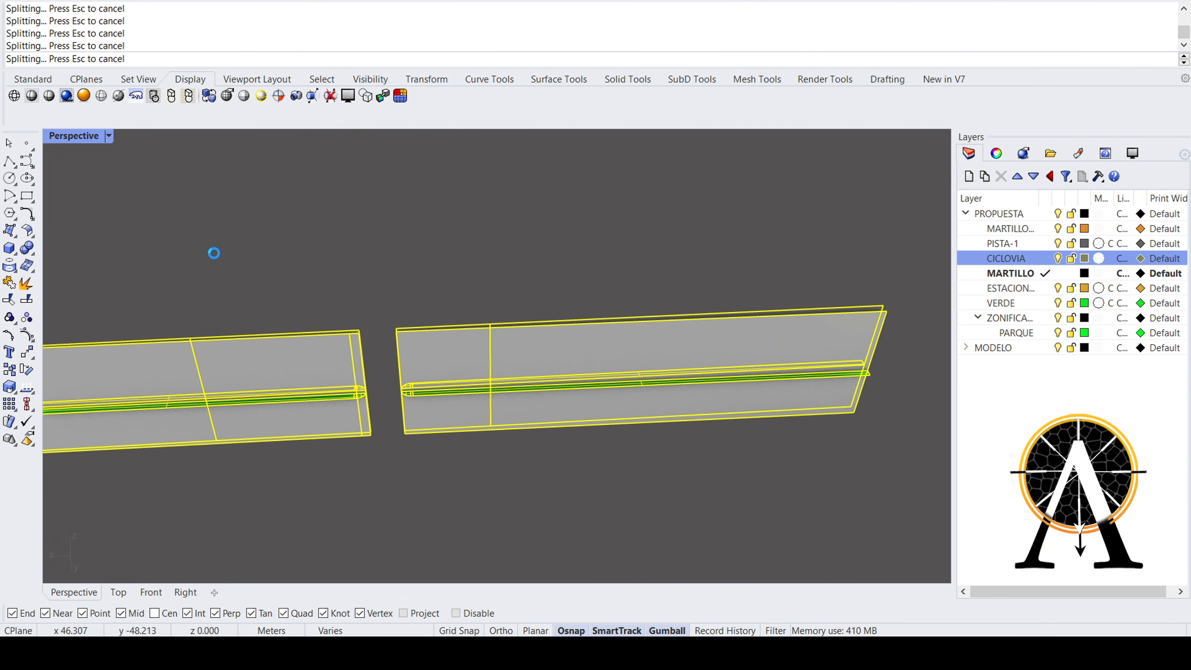
- Deselect the outer green and CICLOVIA pieces on both medians and delete the split-off remnants along the beige strips
double_click(83, 136)
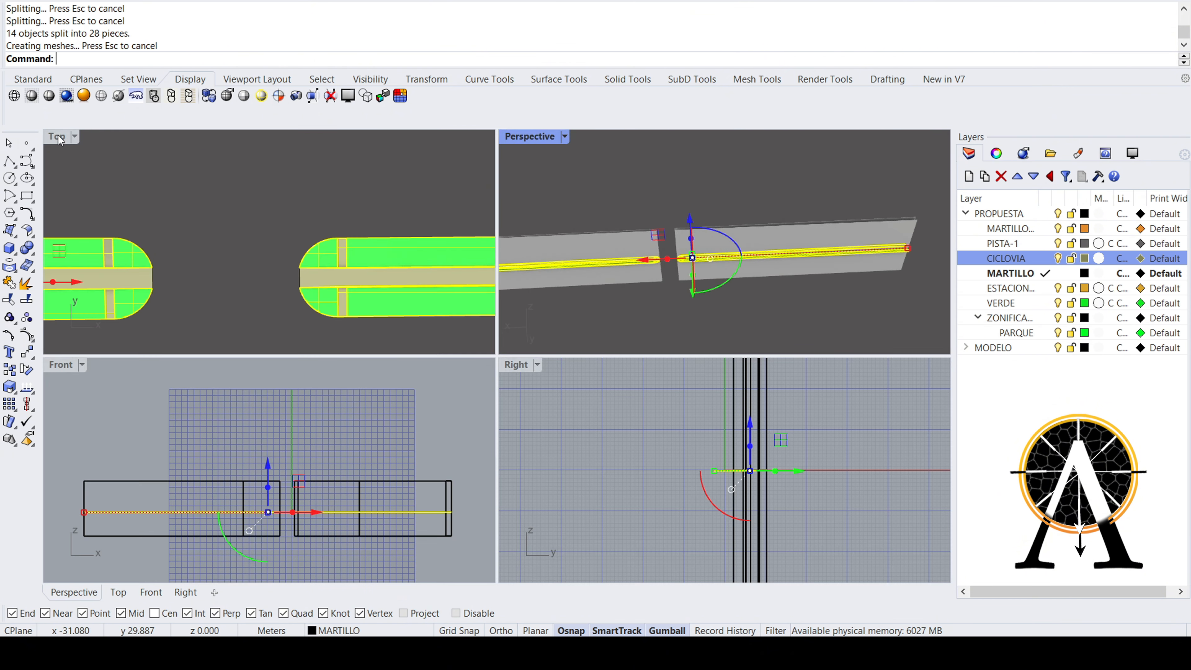
double_click(58, 136)
scroll(487, 347, "down", 3)
right_click_drag(487, 347, 503, 339)
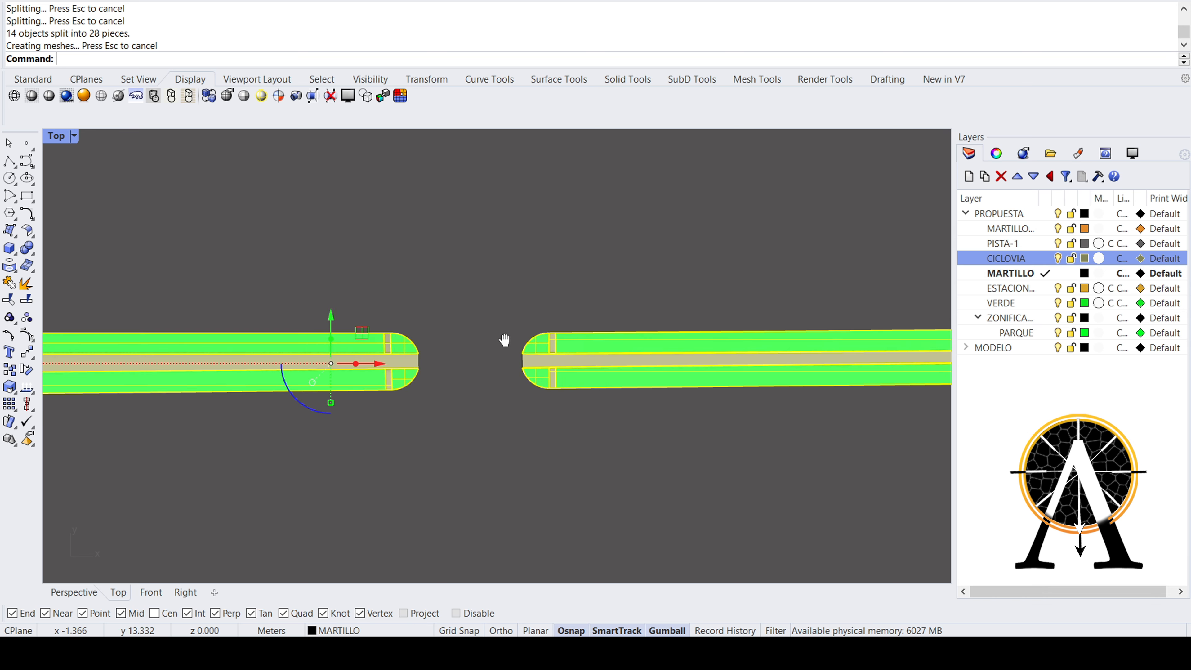
scroll(504, 339, "up", 2)
left_click_drag(540, 298, 235, 345, "ctrl")
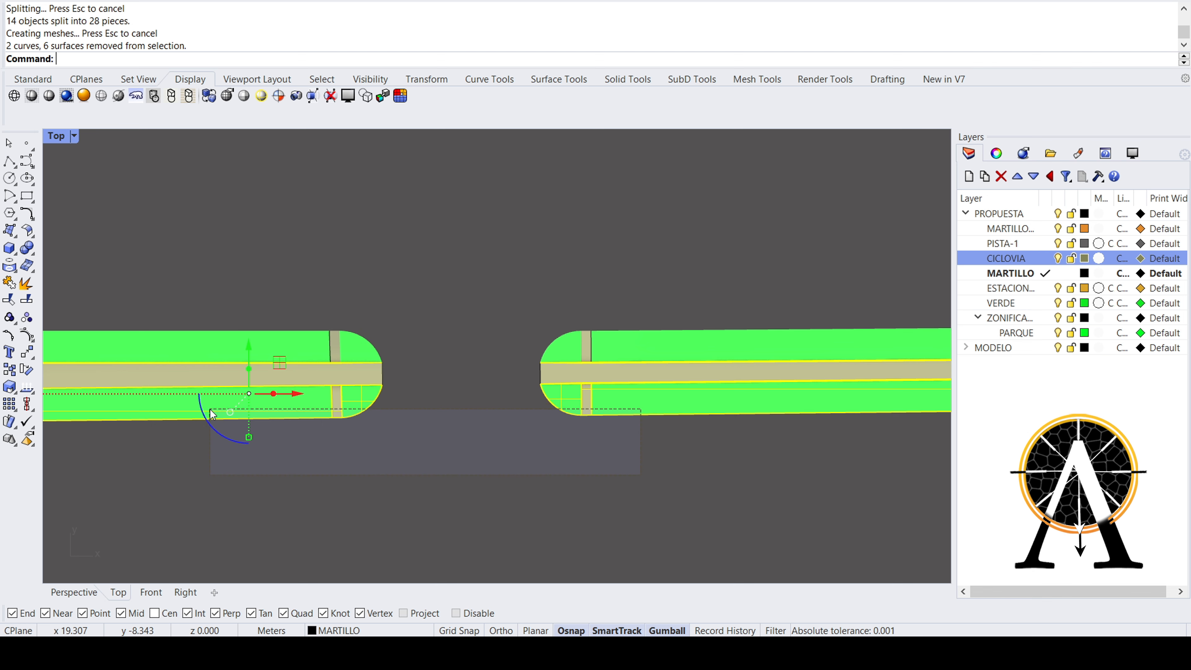
left_click_drag(211, 411, 215, 408, "ctrl")
scroll(334, 396, "up", 6)
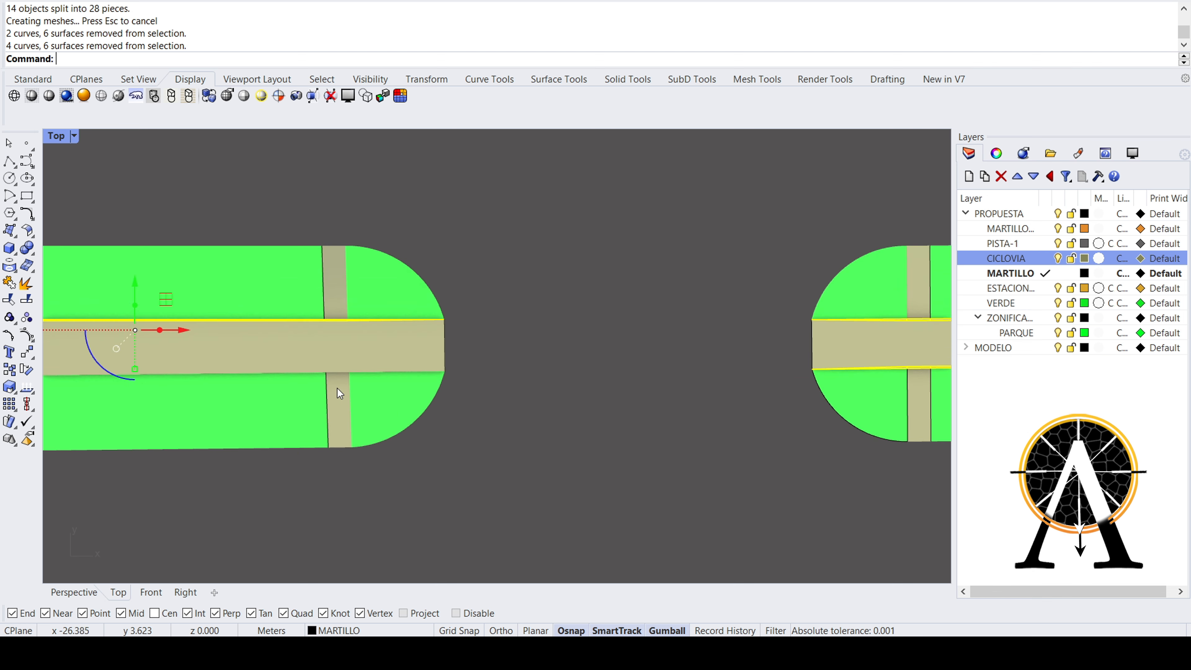
scroll(399, 328, "down", 5)
scroll(697, 324, "up", 5)
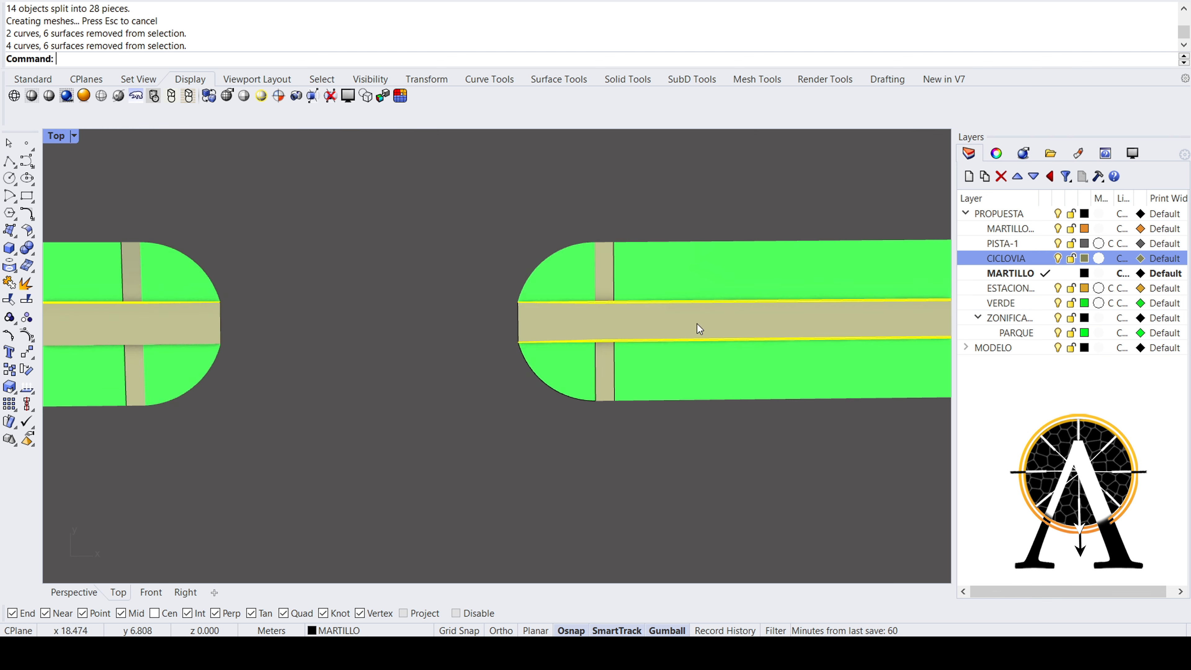
scroll(630, 363, "down", 5)
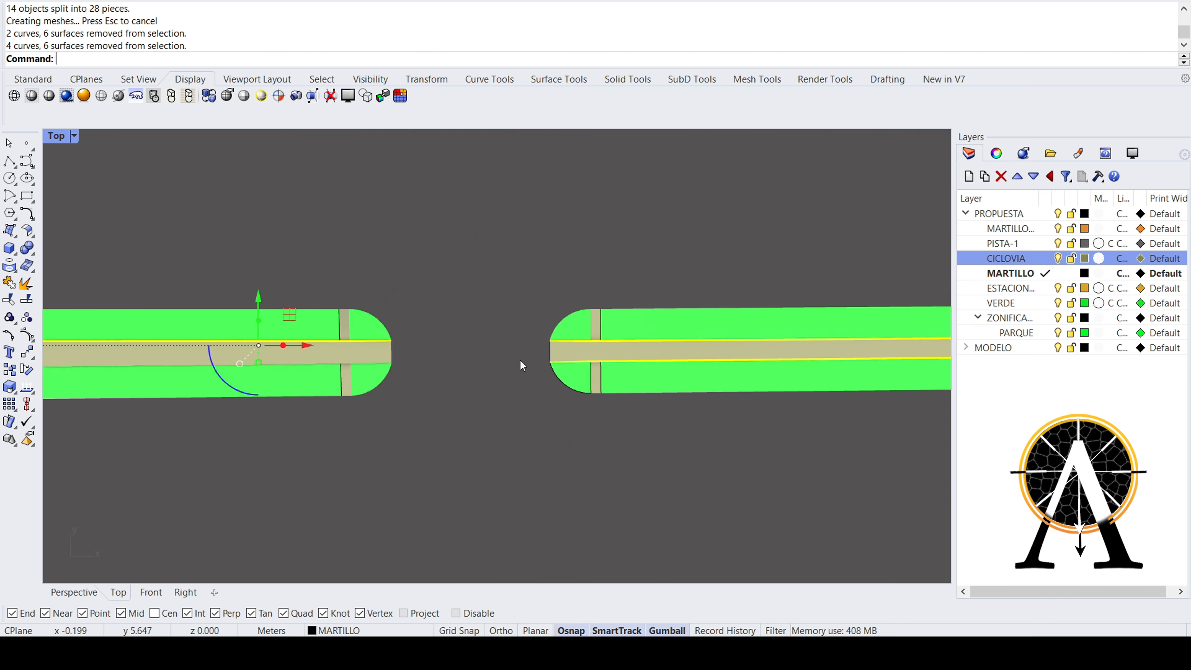
scroll(458, 353, "up", 4)
scroll(486, 318, "up", 3)
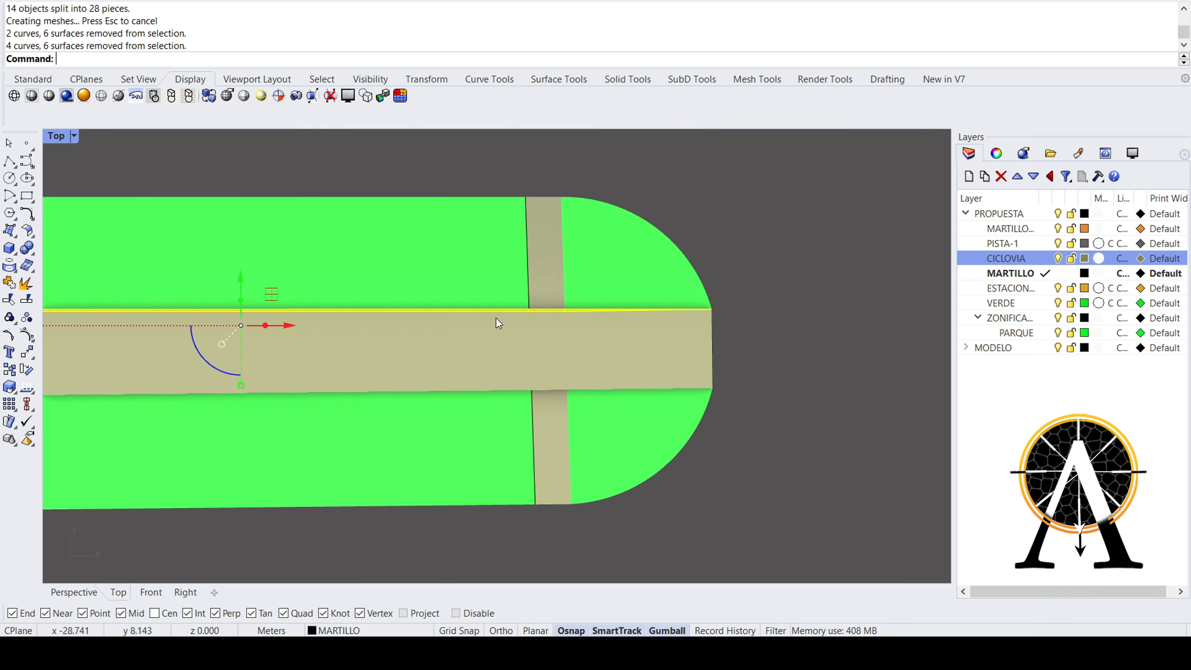
key("Delete")
- Check the trimmed green and crossing surfaces south of the western median's beige strip by selecting them individually
left_click(503, 434)
scroll(523, 419, "up", 6)
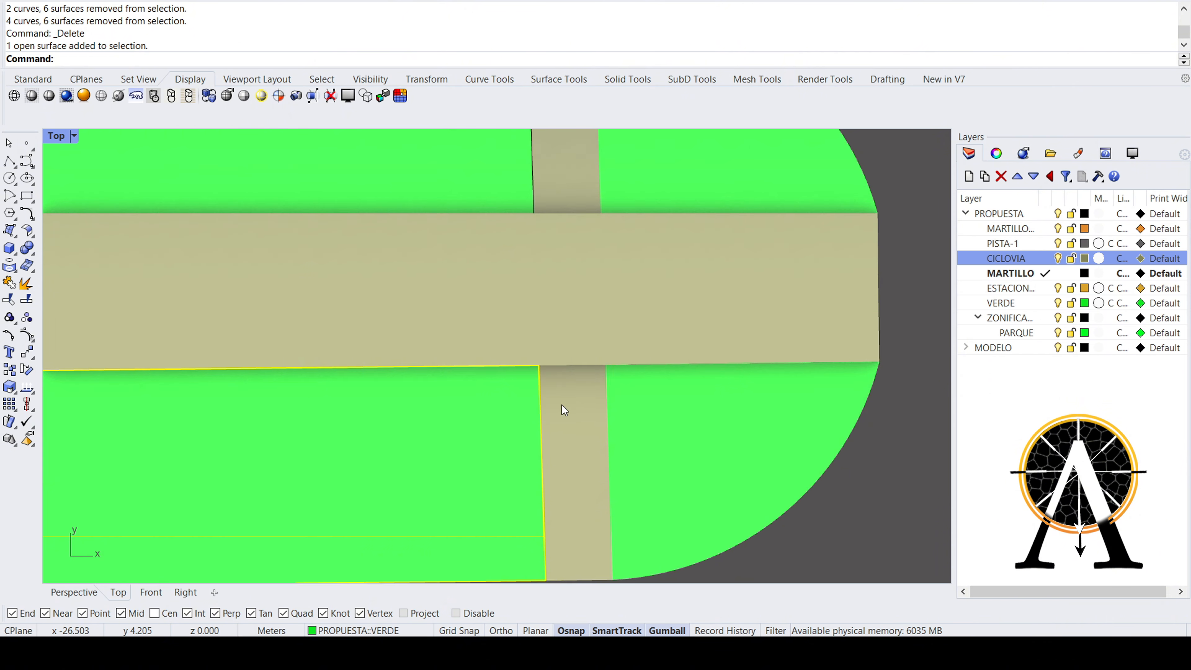
left_click(562, 404)
scroll(642, 402, "up", 4)
left_click(644, 402)
left_click(482, 398)
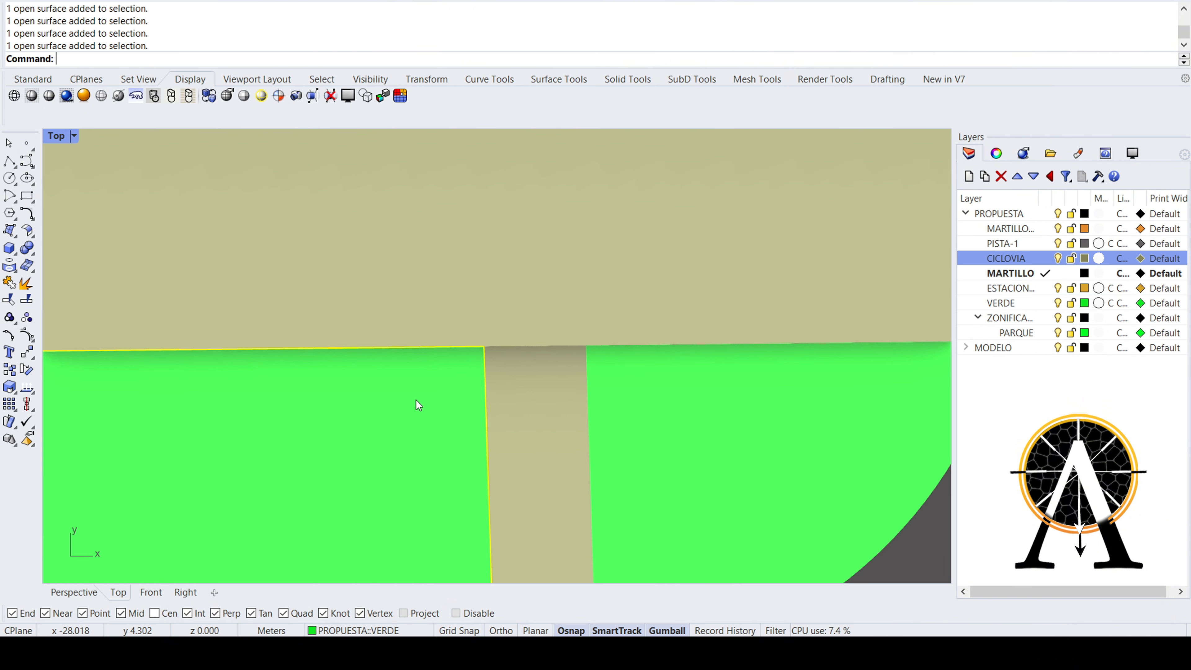
scroll(416, 400, "down", 5)
scroll(416, 400, "down", 4)
scroll(588, 386, "up", 3)
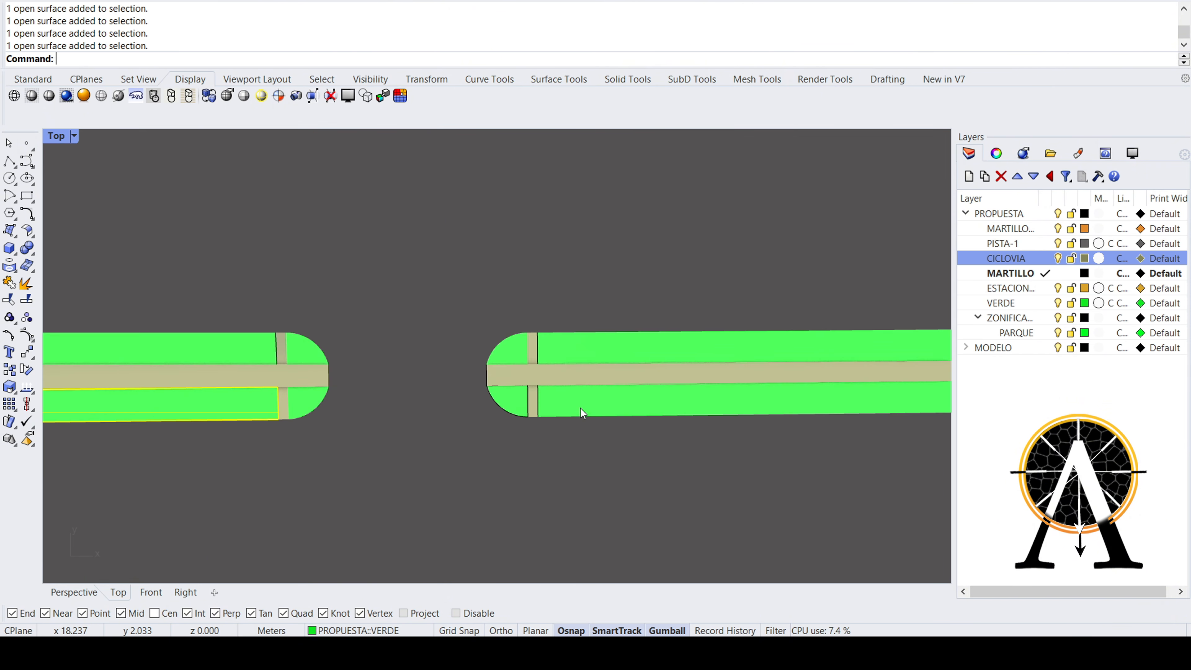
- Delete the extrusions surrounding the two green medians in the perspective view
left_click(580, 408)
double_click(58, 136)
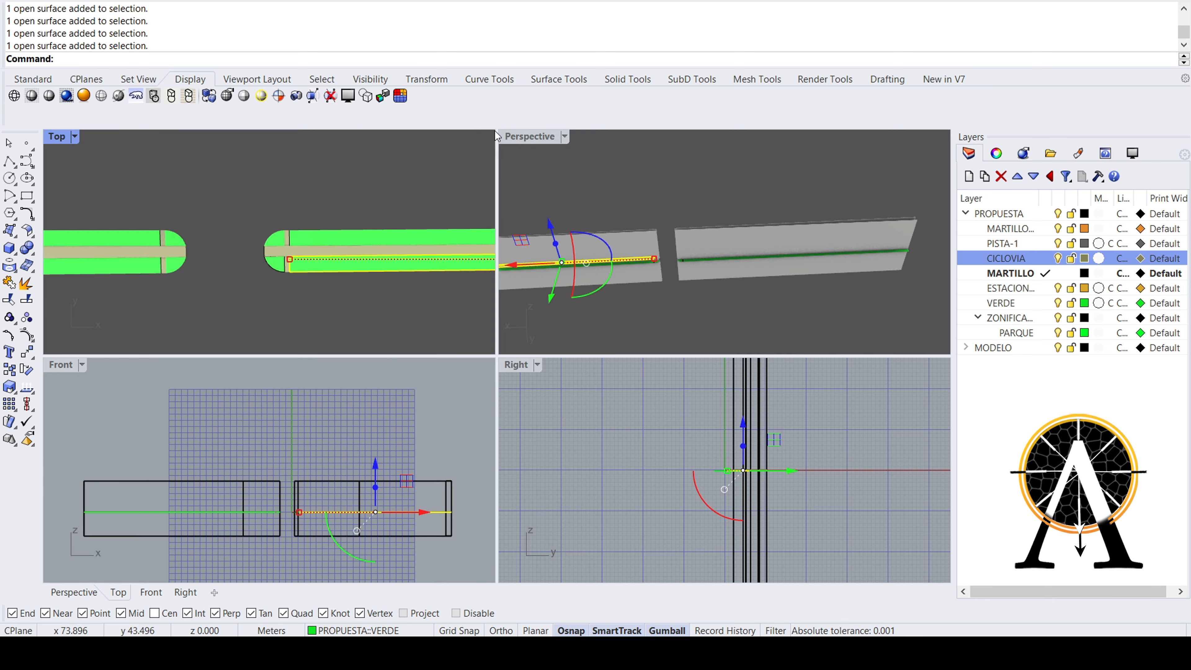
double_click(521, 135)
right_click_drag(523, 343, 551, 290)
scroll(551, 289, "down", 4)
left_click_drag(779, 247, 128, 342)
key("Delete")
right_click_drag(202, 340, 558, 325)
scroll(559, 325, "up", 8)
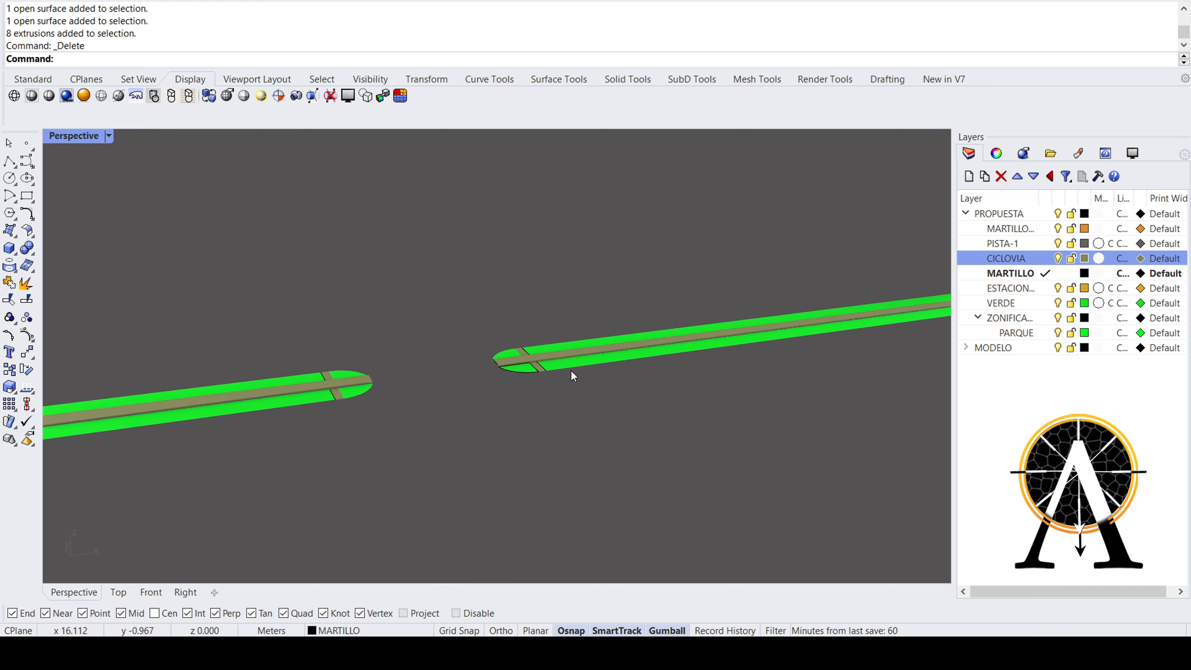
- Try to raise the inner edges of both cross paths on the positive-X median vertically to the raised cycleway
right_click_drag(573, 376, 500, 404)
scroll(646, 341, "up", 8)
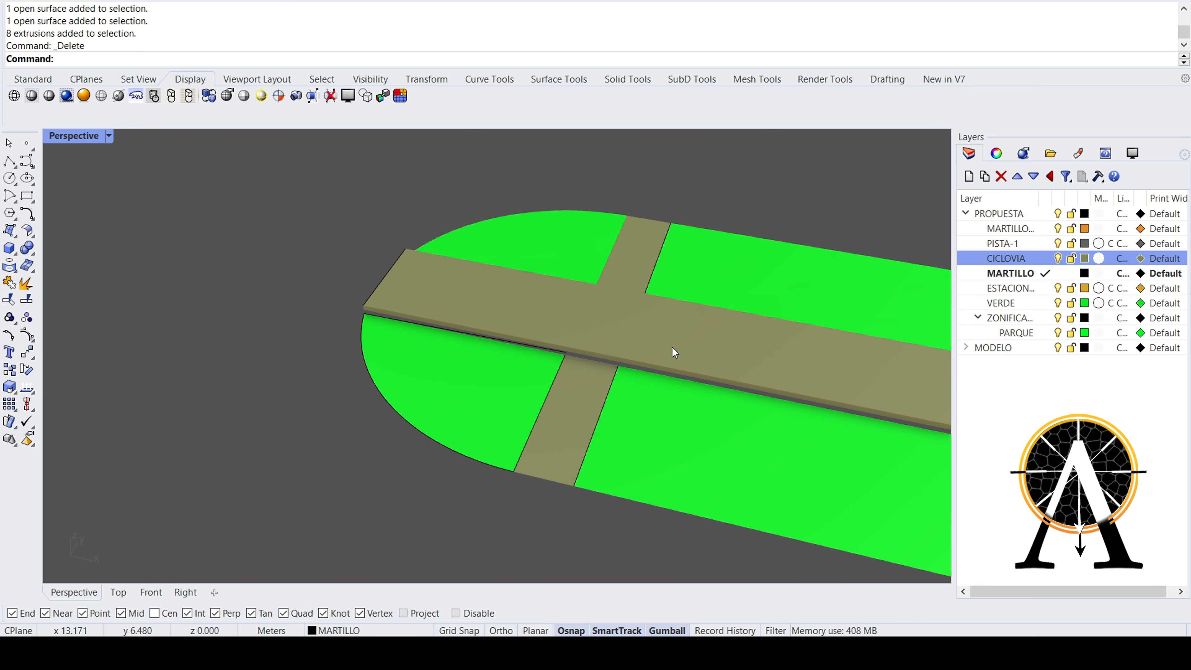
scroll(672, 348, "up", 4)
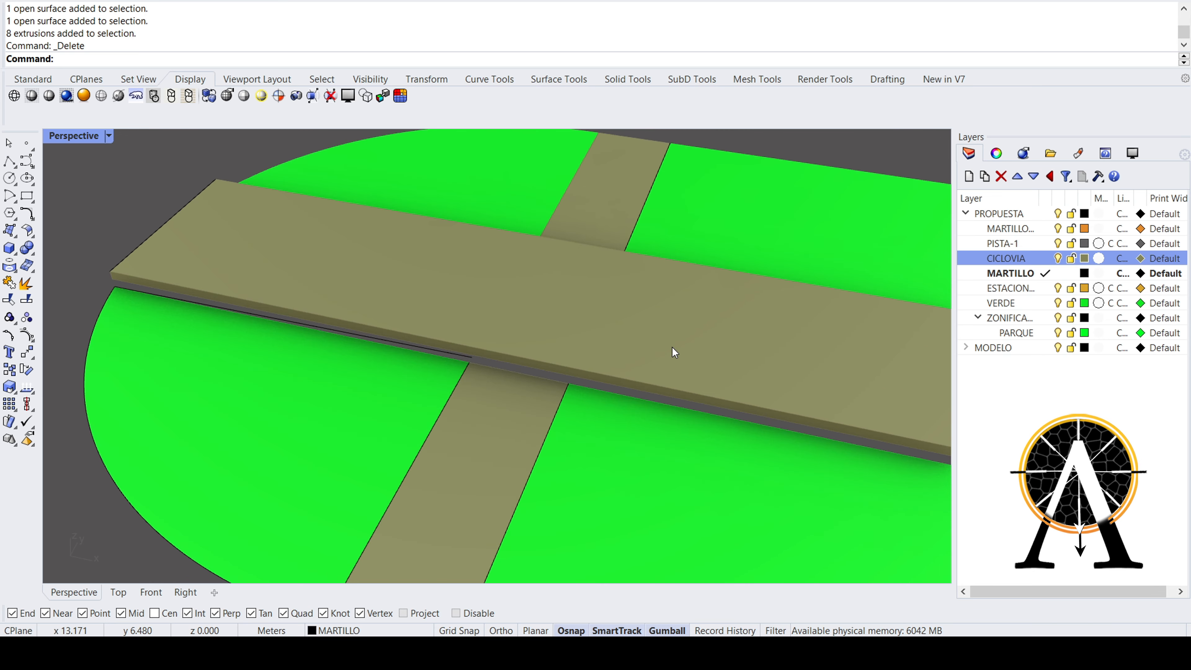
right_click_drag(672, 352, 537, 451)
left_click(456, 398, "ctrl+shift")
scroll(586, 441, "up", 5)
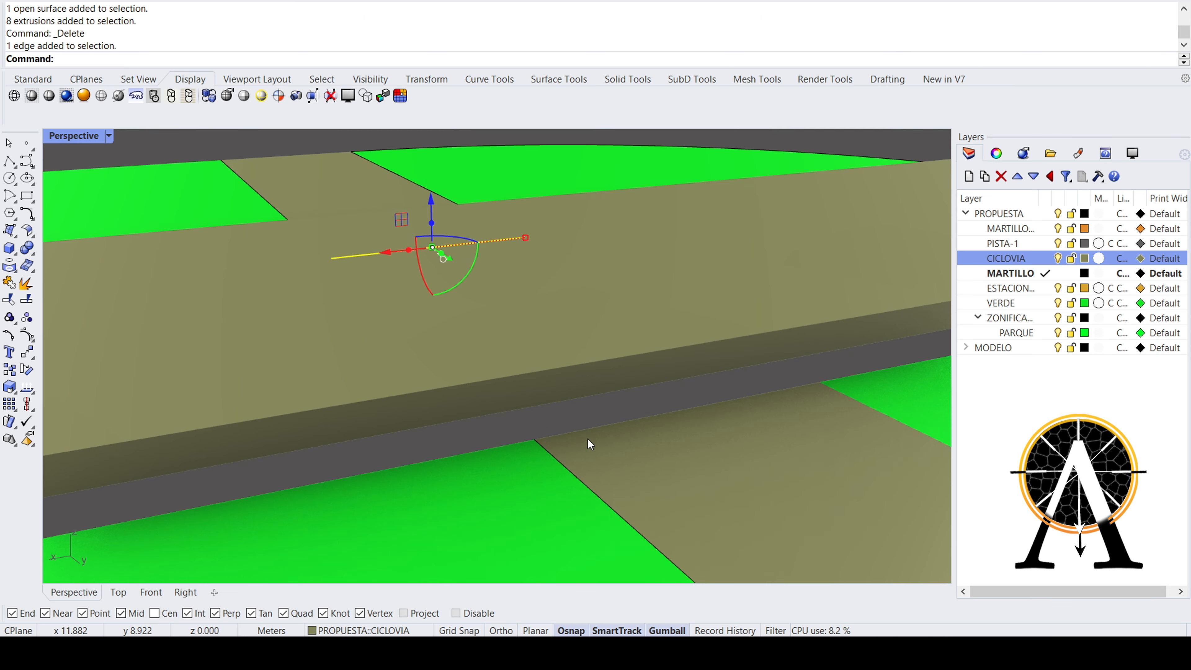
left_click(620, 427, "ctrl+shift")
scroll(481, 392, "down", 5)
scroll(481, 391, "up", 2)
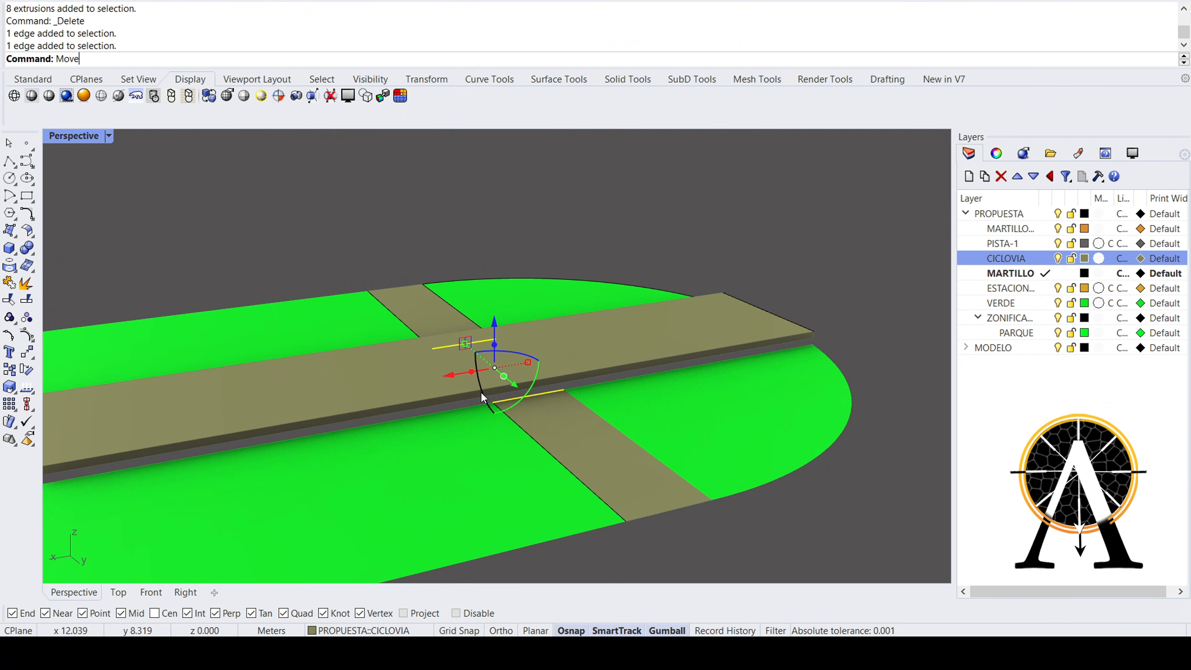
key("Return")
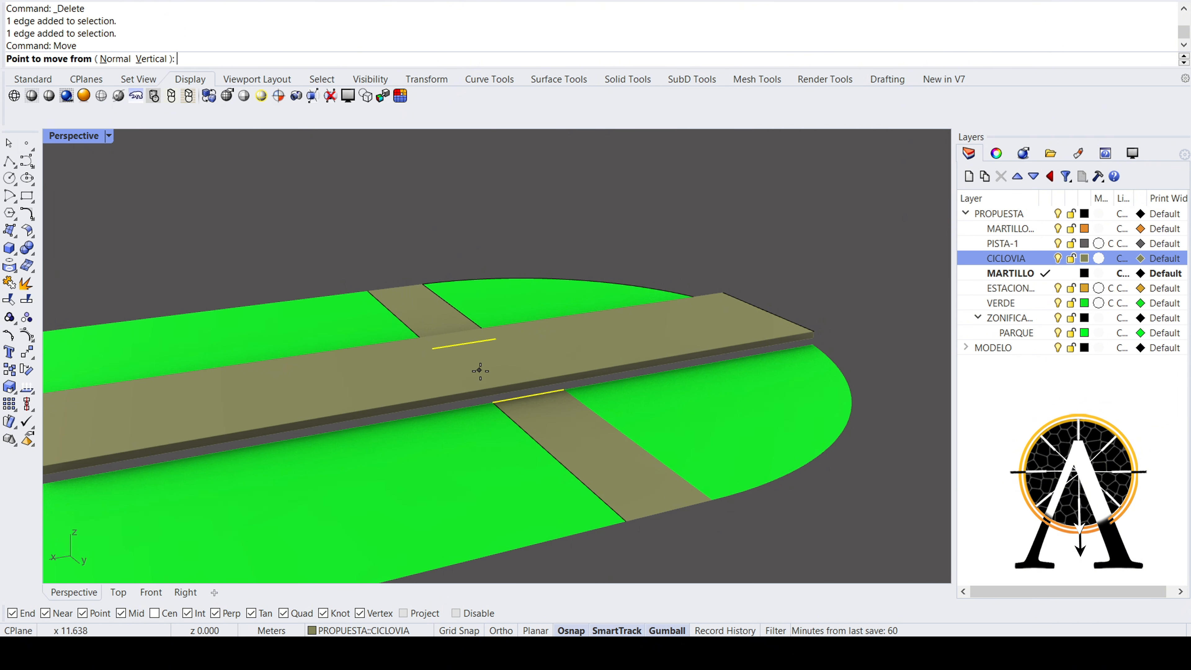
right_click_drag(480, 371, 531, 404)
scroll(550, 417, "up", 2)
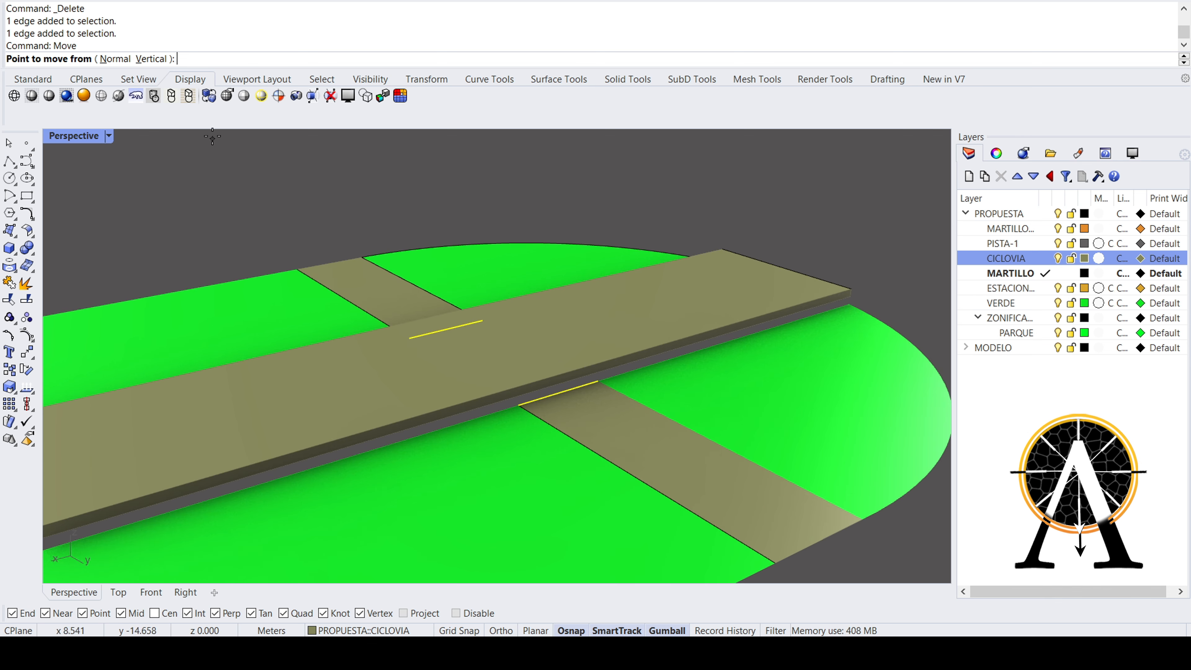
left_click(142, 61)
scroll(530, 407, "up", 2)
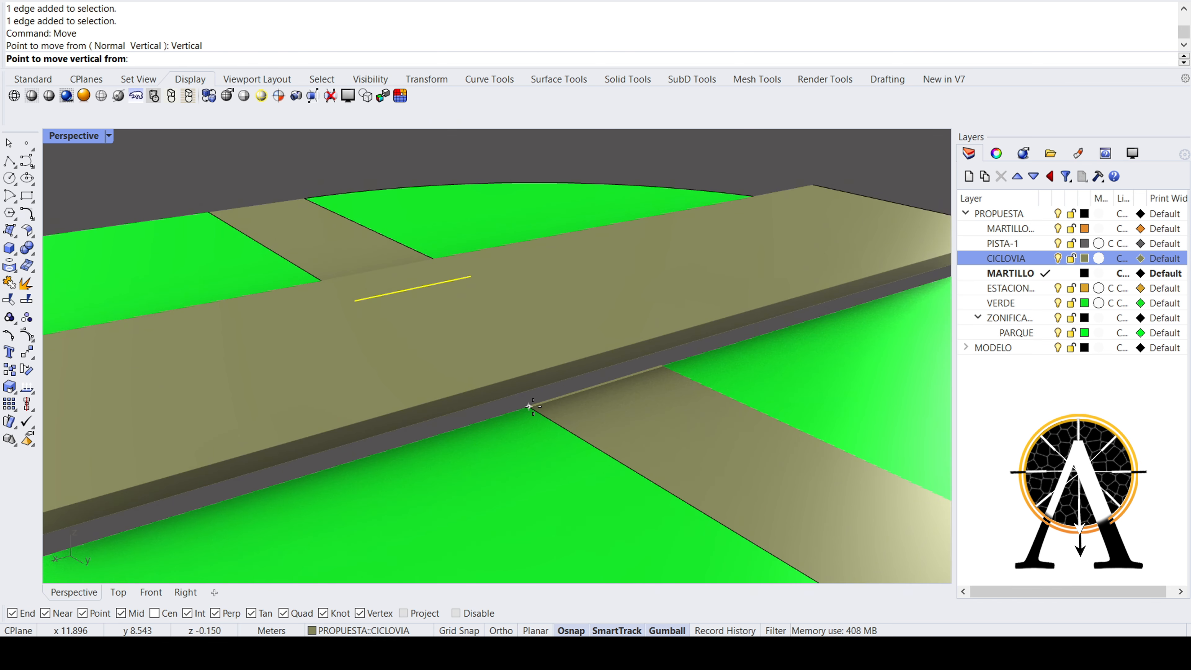
left_click(530, 407)
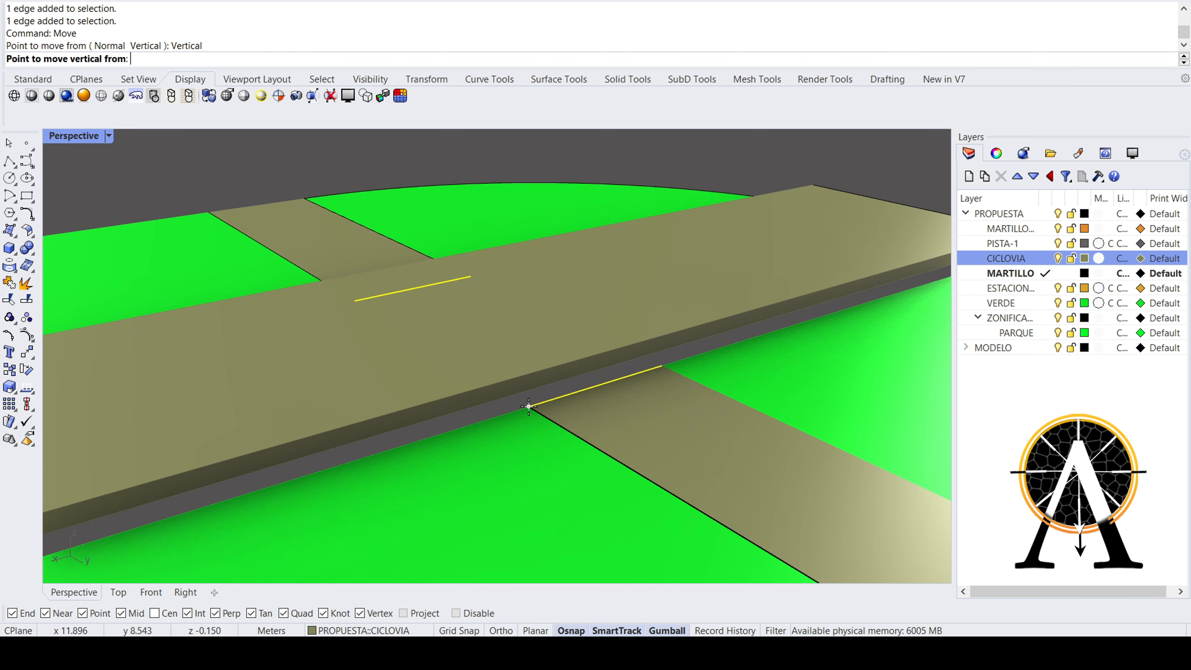
left_click(533, 374)
scroll(507, 313, "down", 2)
key("Escape")
right_click_drag(482, 330, 372, 330)
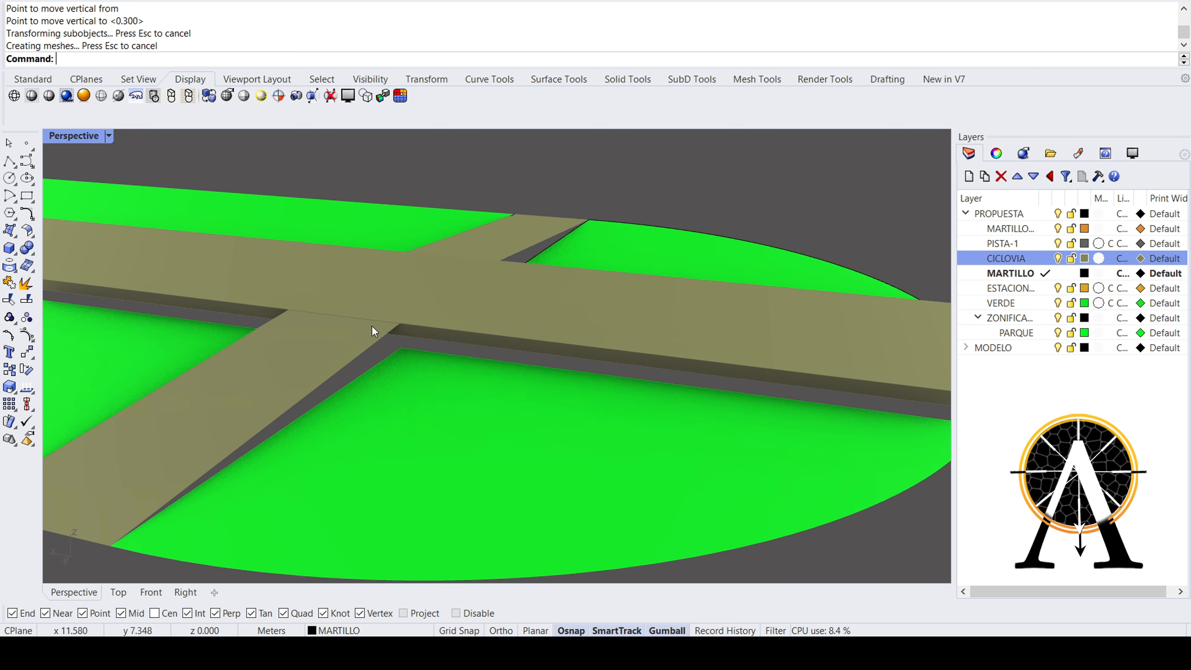
- Try to raise both inner cross-path edges on the negative-X median vertically to the cycleway, and undo the edge moves
scroll(495, 339, "down", 15)
scroll(666, 377, "up", 4)
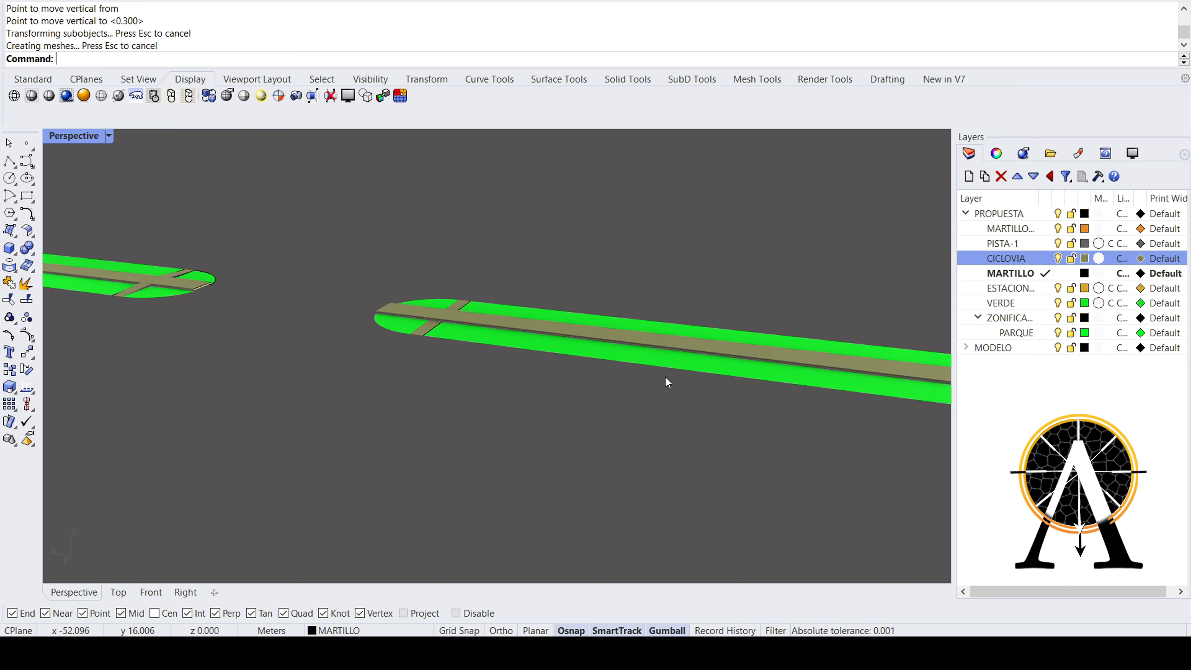
scroll(369, 346, "up", 3)
scroll(500, 369, "up", 3)
scroll(388, 349, "down", 3)
scroll(412, 336, "up", 5)
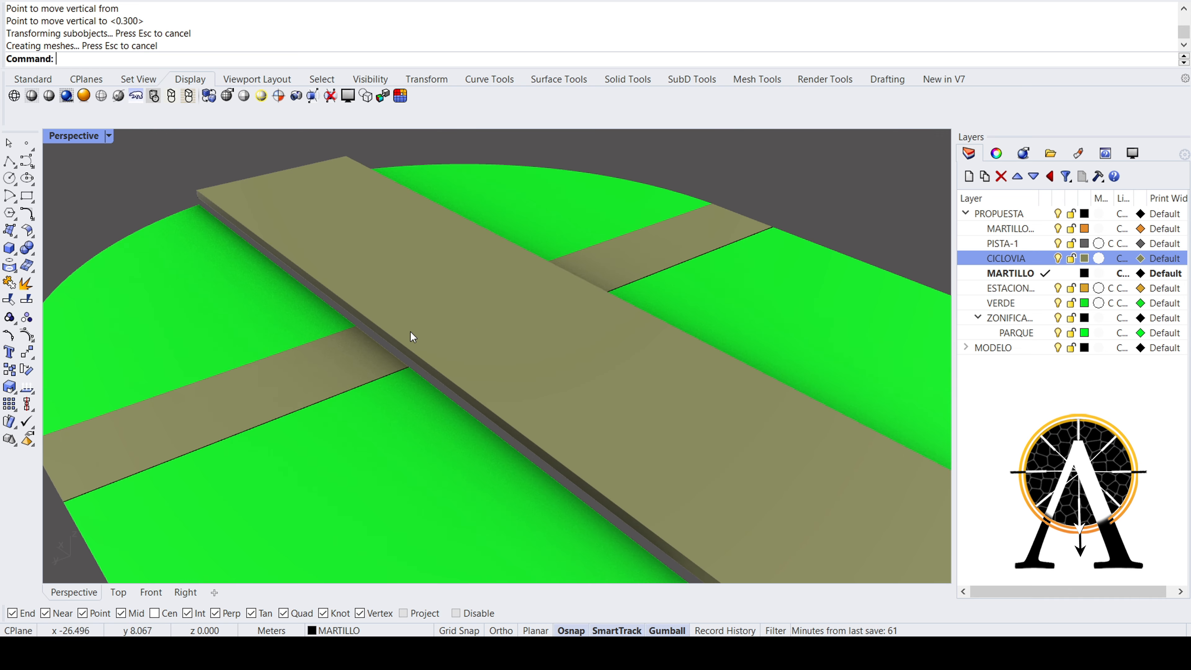
left_click(383, 353, "ctrl+shift")
right_click_drag(563, 357, 443, 358)
scroll(555, 383, "down", 4)
scroll(346, 302, "up", 3)
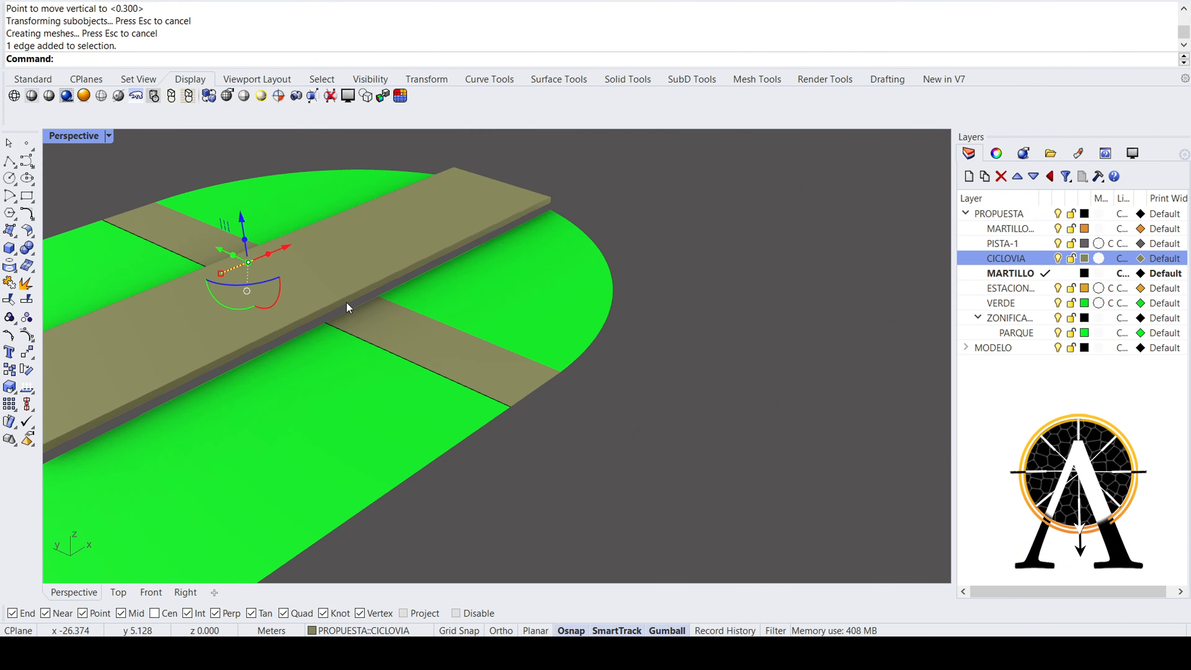
scroll(349, 308, "up", 2)
left_click(355, 314, "ctrl+shift")
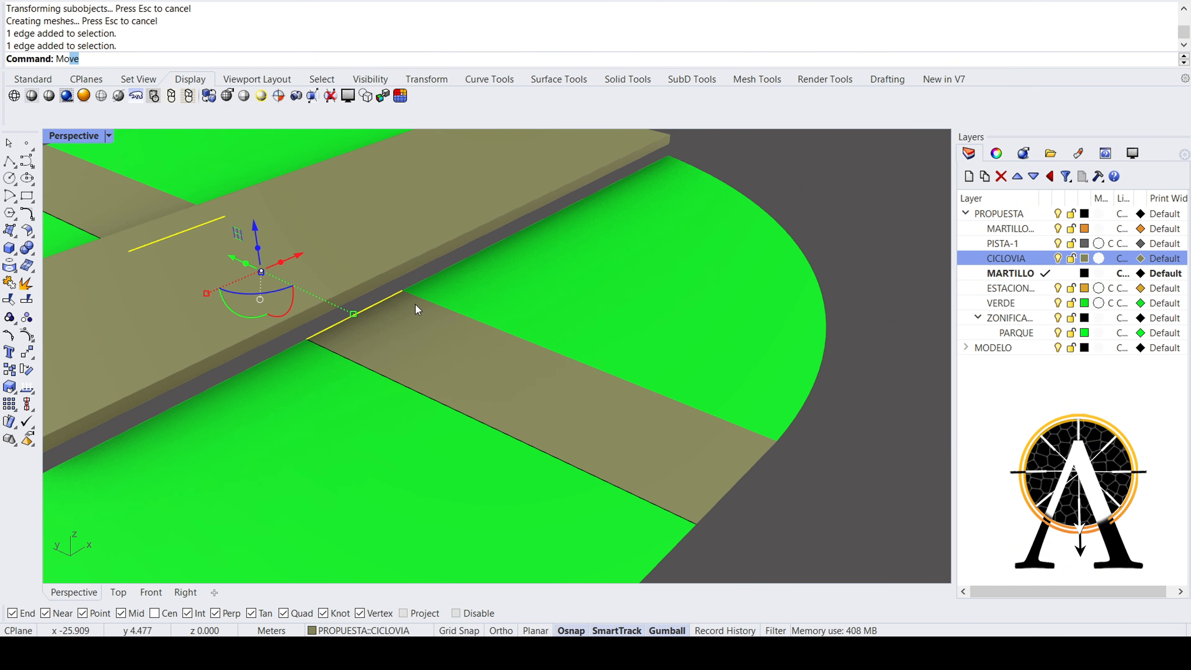
type("Mo")
key("Return")
left_click(155, 59)
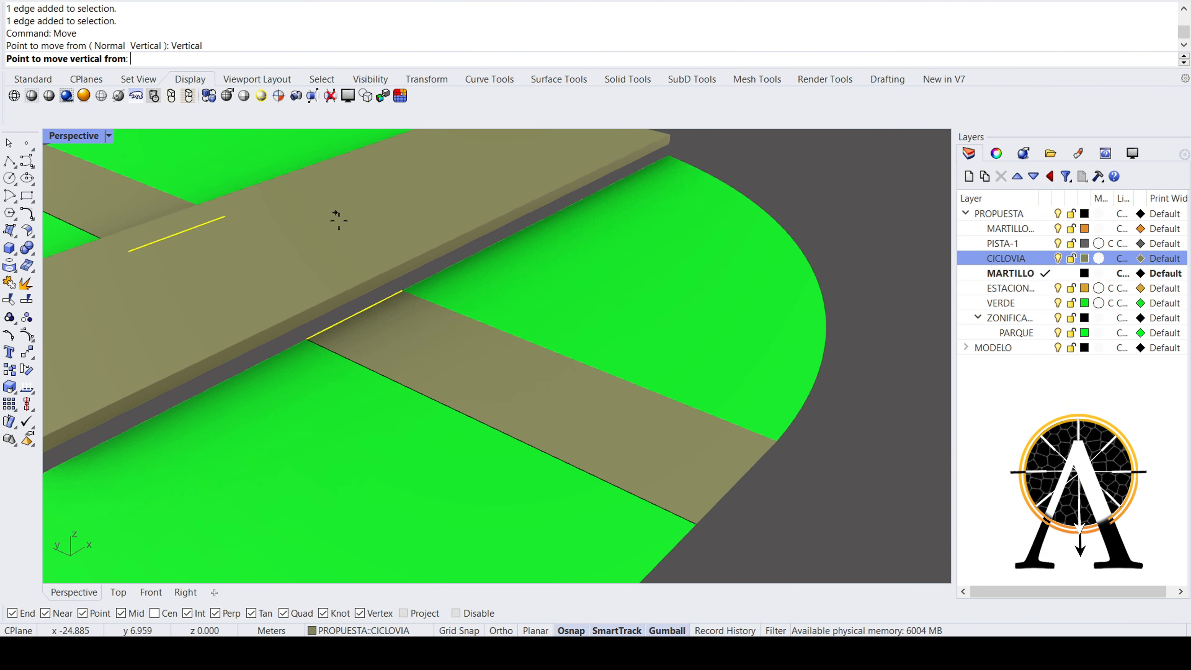
left_click(403, 292)
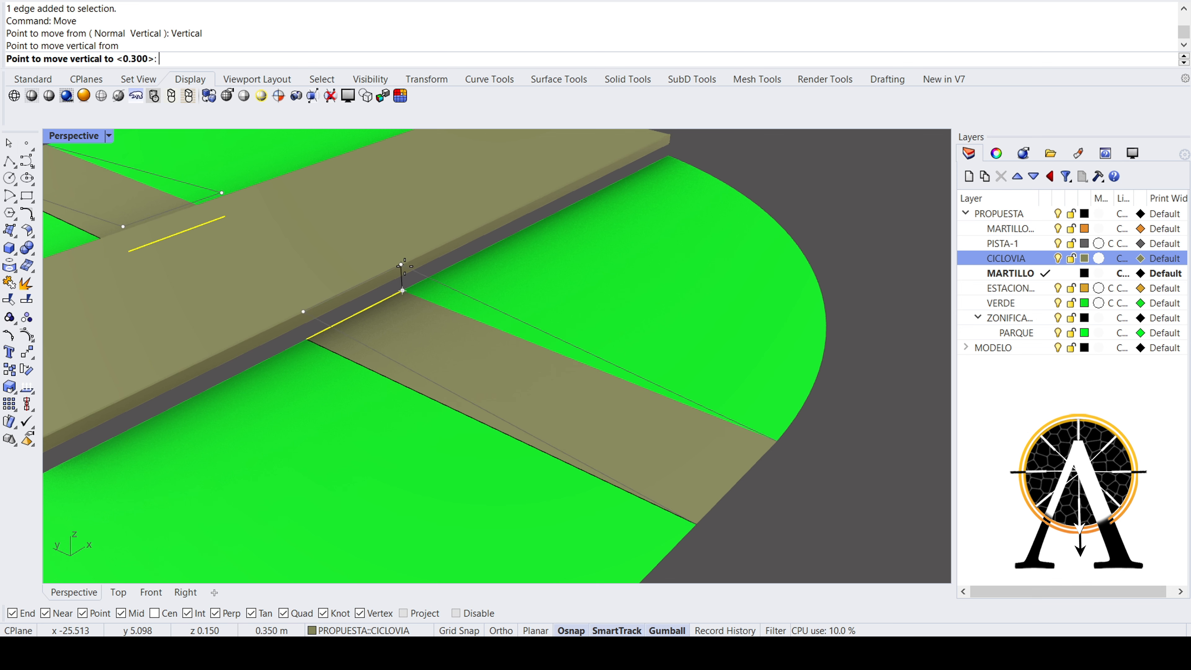
left_click(405, 266)
key("Escape")
scroll(431, 361, "down", 12)
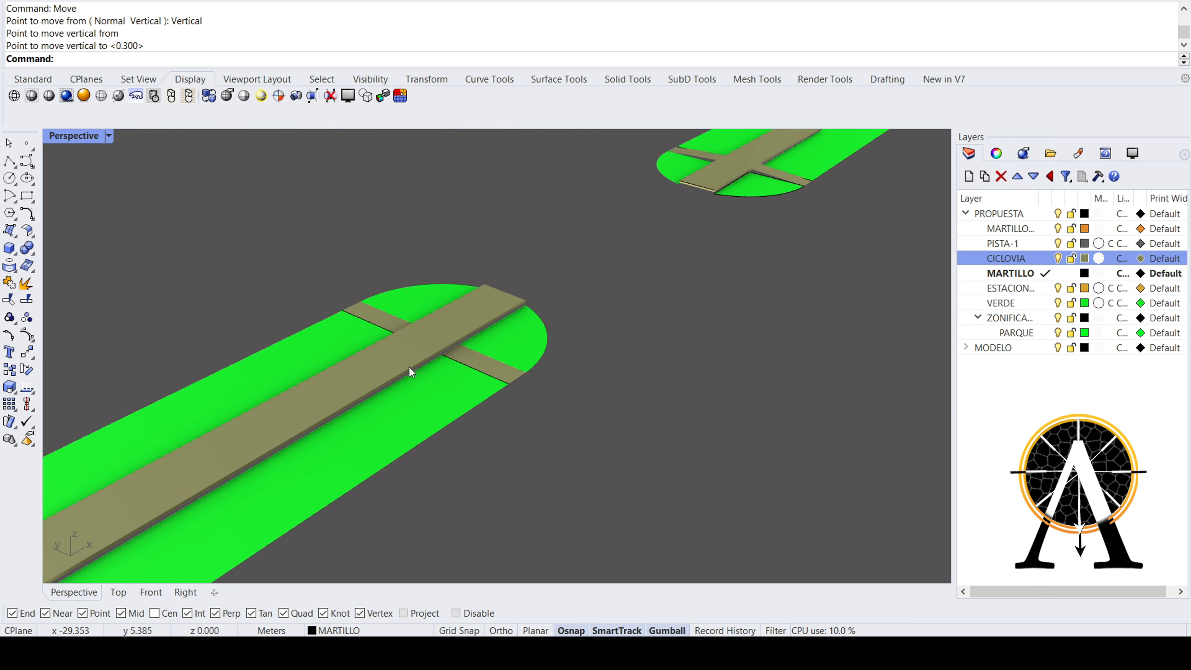
key("ctrl+z")
- Copy the four flat cross-path surfaces on both medians up to the height of the raised cycleway
scroll(398, 369, "up", 6)
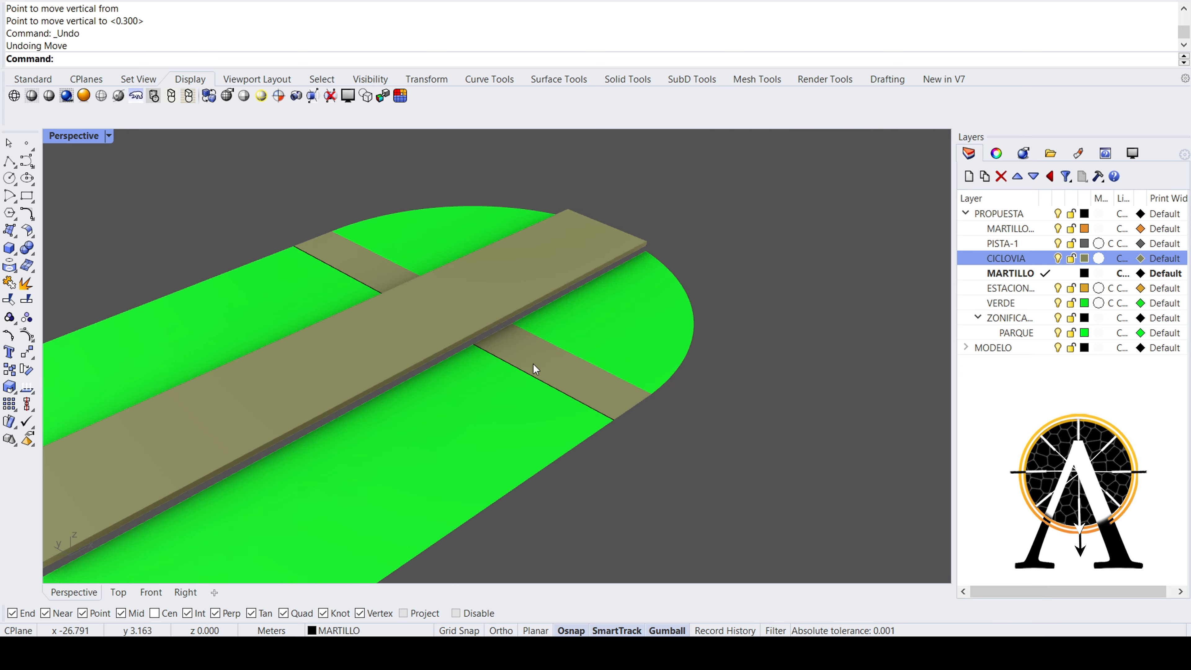
left_click(533, 364)
left_click(365, 270, "shift")
scroll(272, 324, "down", 5)
scroll(540, 214, "up", 8)
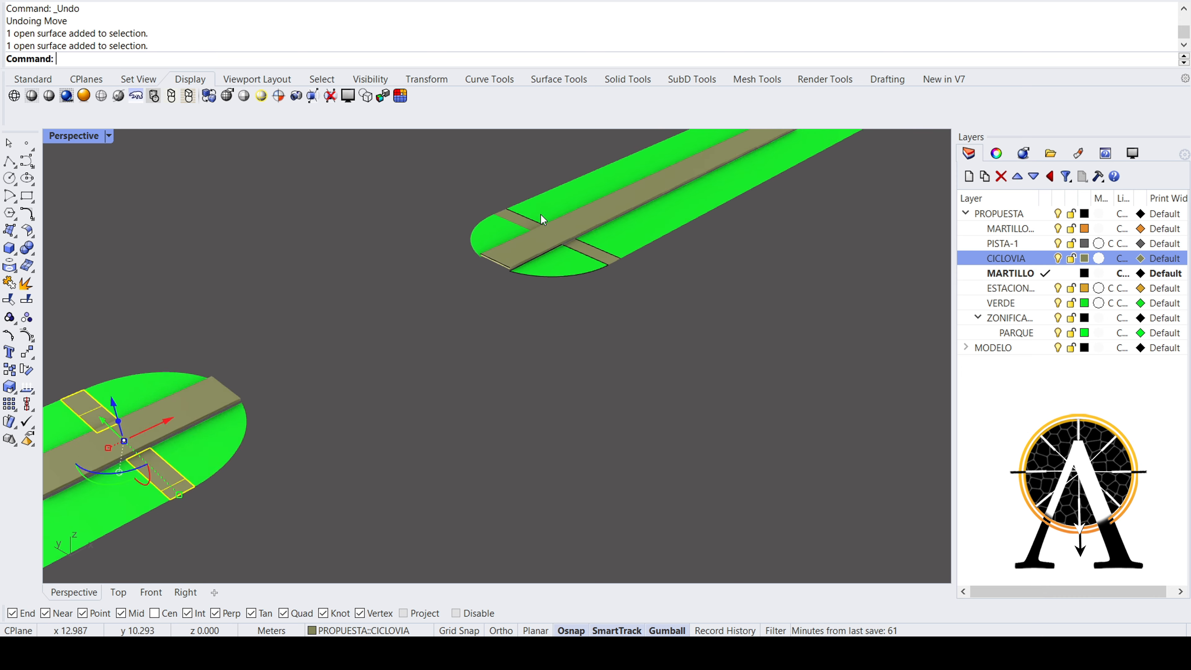
left_click(540, 238)
left_click(630, 276, "shift")
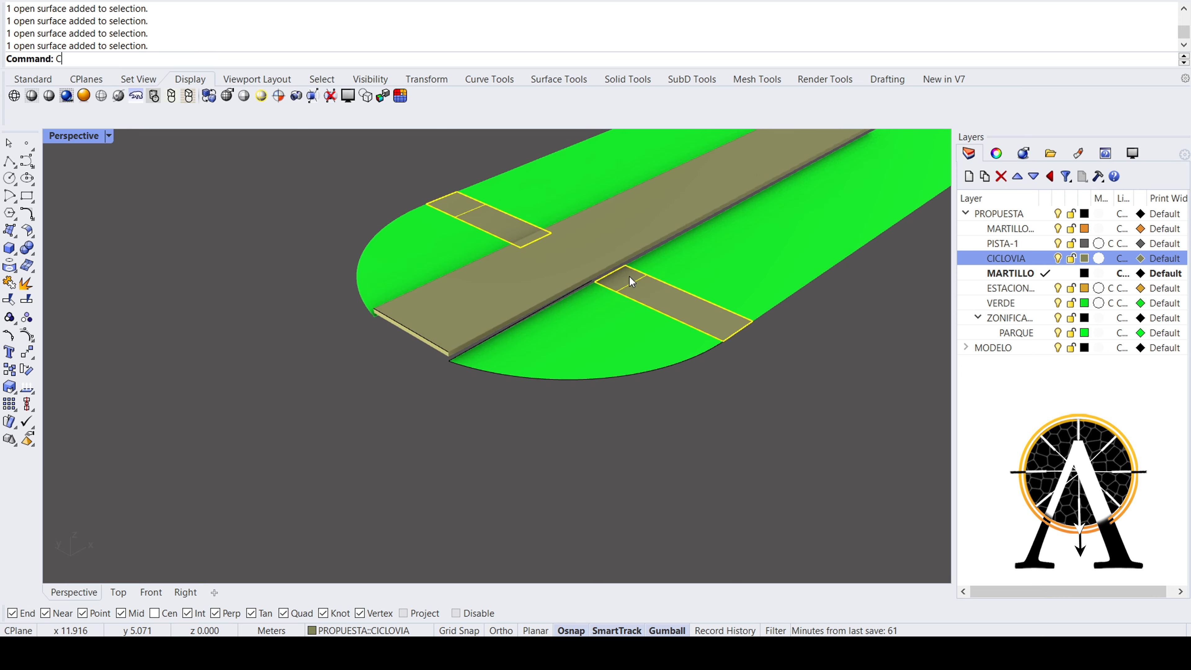
type("opy")
key("Return")
scroll(624, 277, "up", 4)
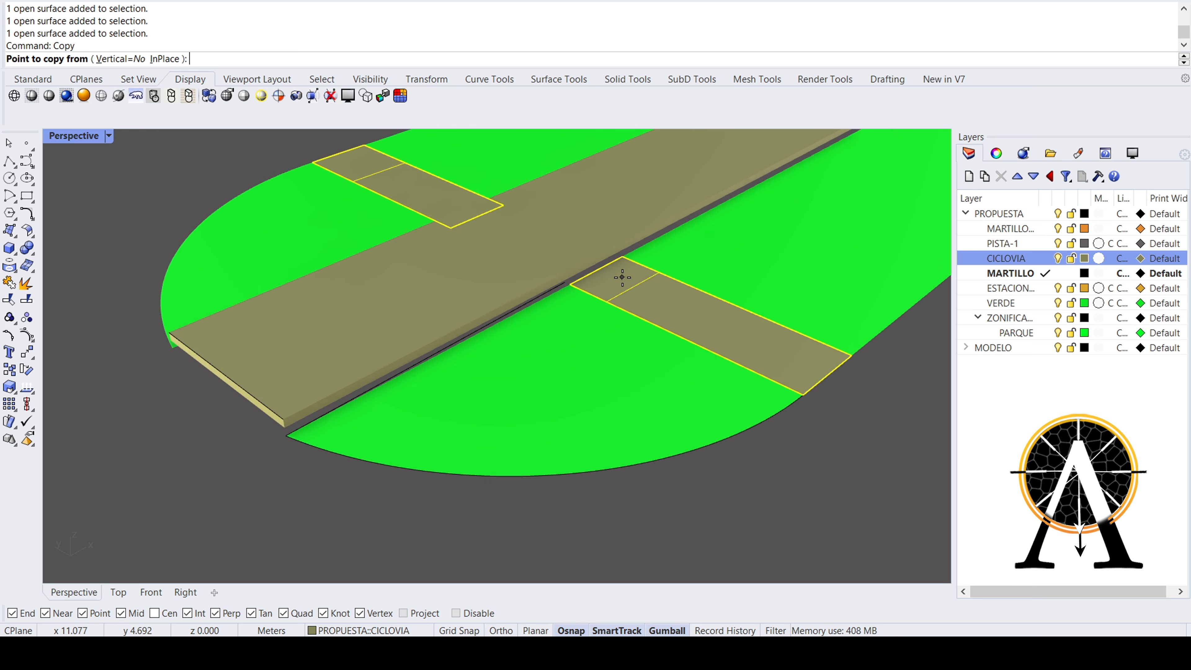
scroll(622, 278, "up", 3)
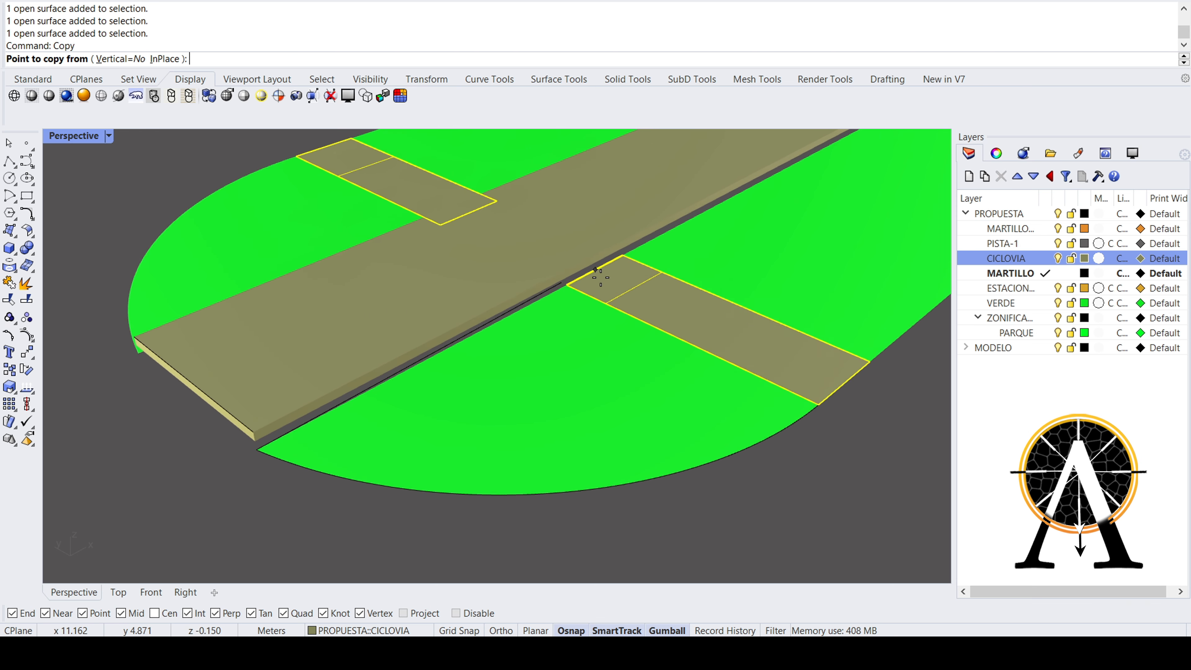
left_click(567, 285)
left_click(619, 252)
key("Return")
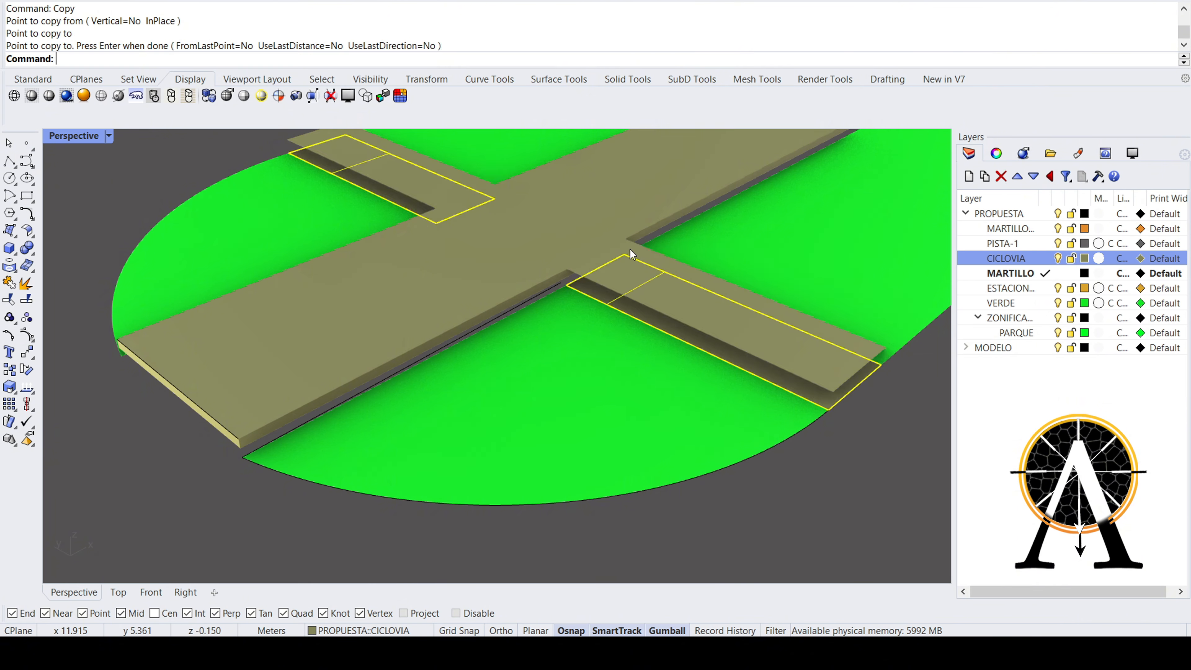
scroll(630, 250, "down", 6)
scroll(396, 404, "up", 6)
key("Escape")
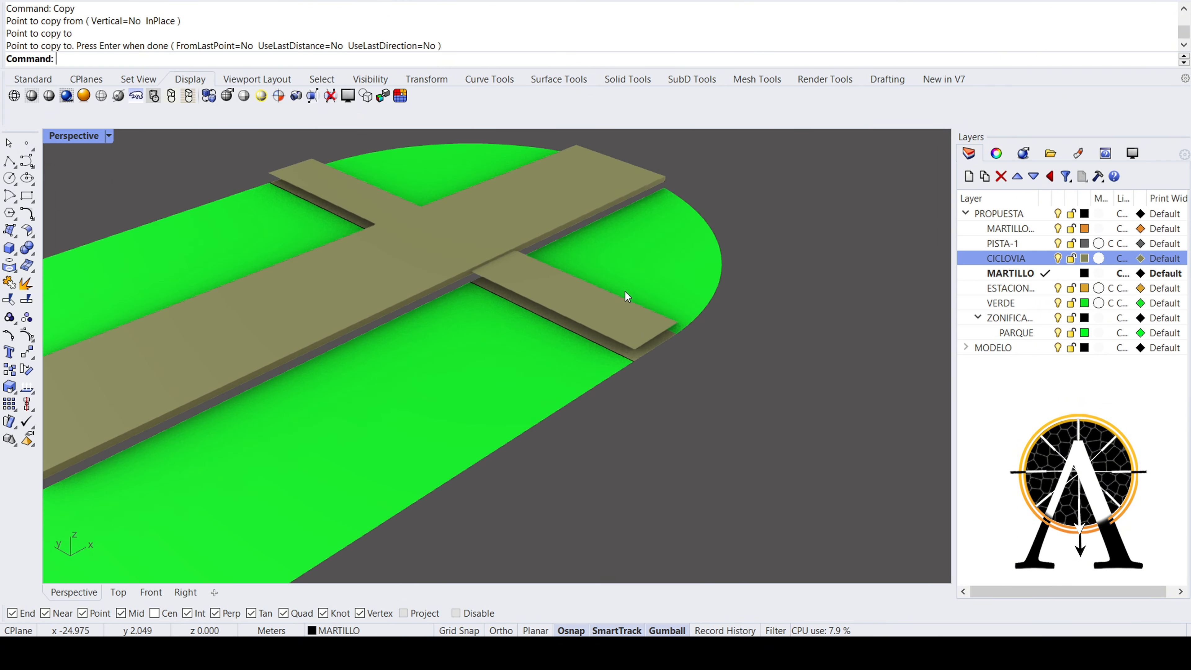
- Move both copied cross paths on the negative-X median vertically up 0.05 m to the cycleway's top edge
scroll(476, 259, "down", 2)
left_click(496, 269)
left_click(294, 179, "shift")
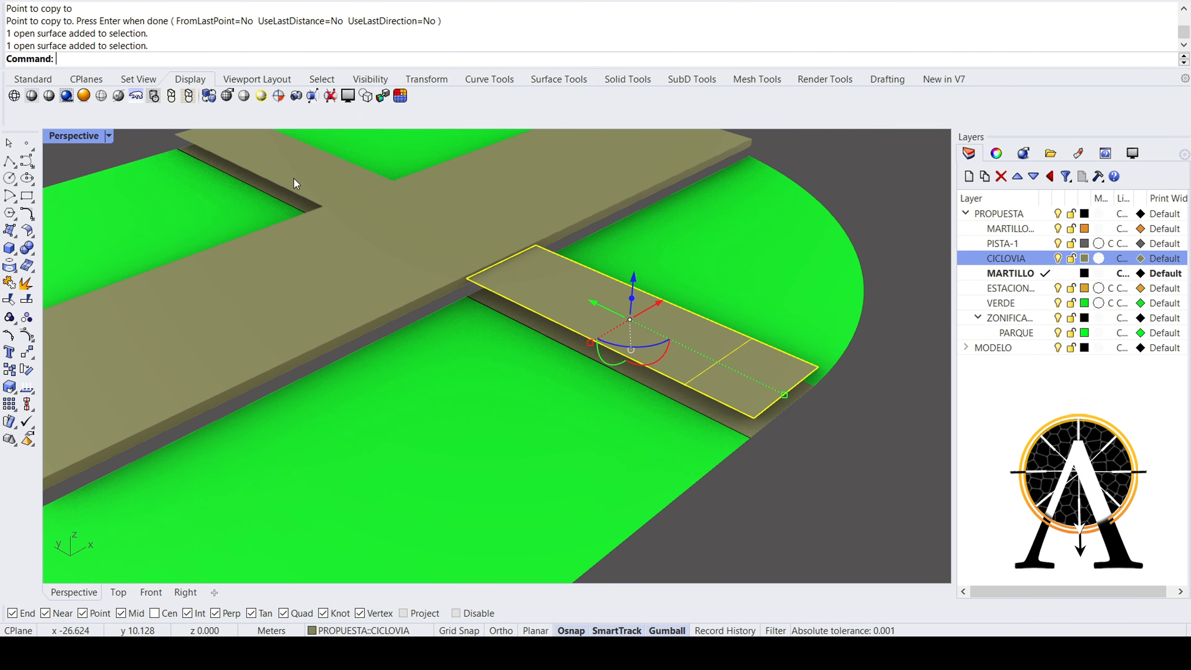
type("Mo")
key("Return")
scroll(450, 227, "up", 3)
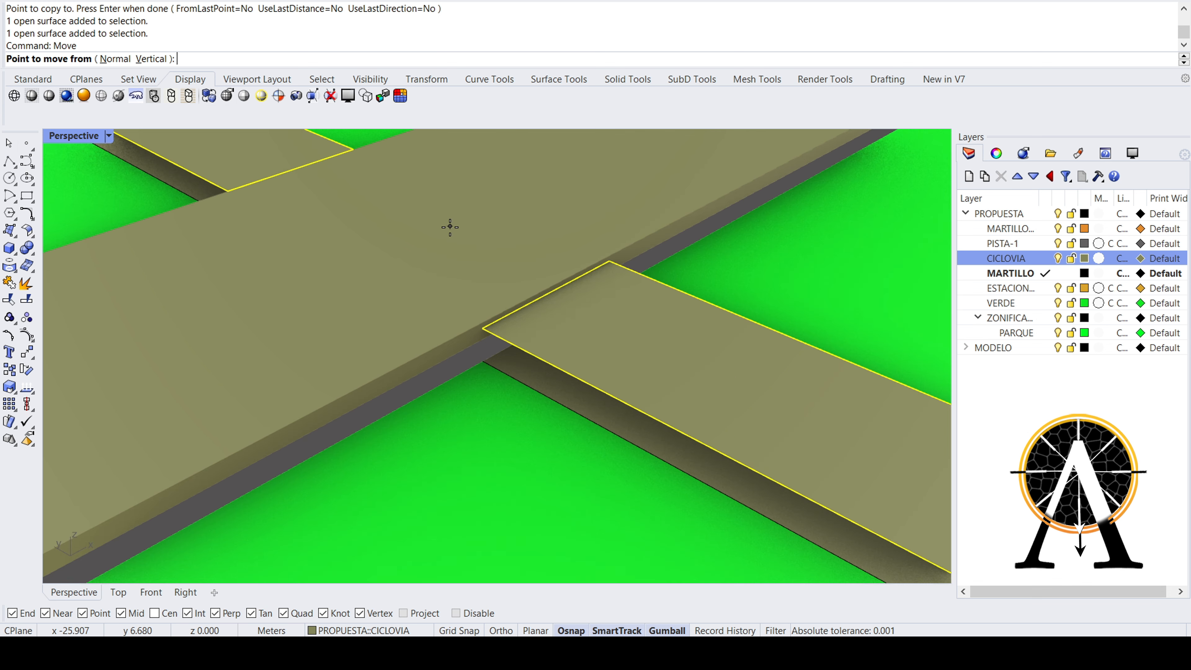
left_click(147, 59)
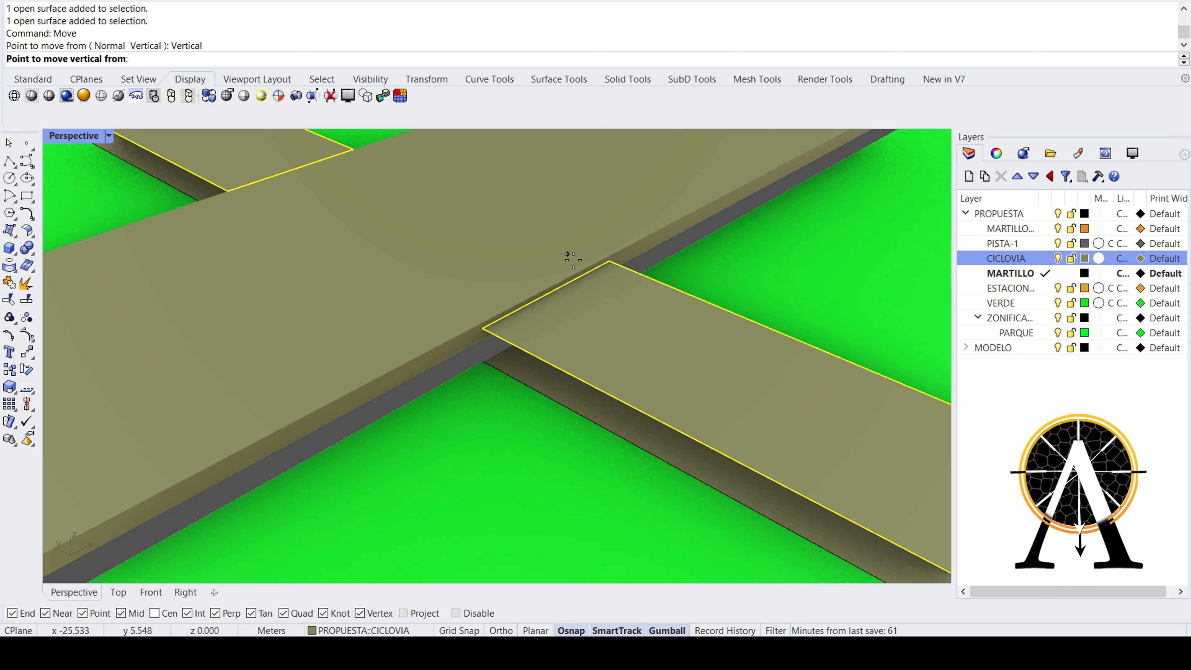
left_click(476, 329)
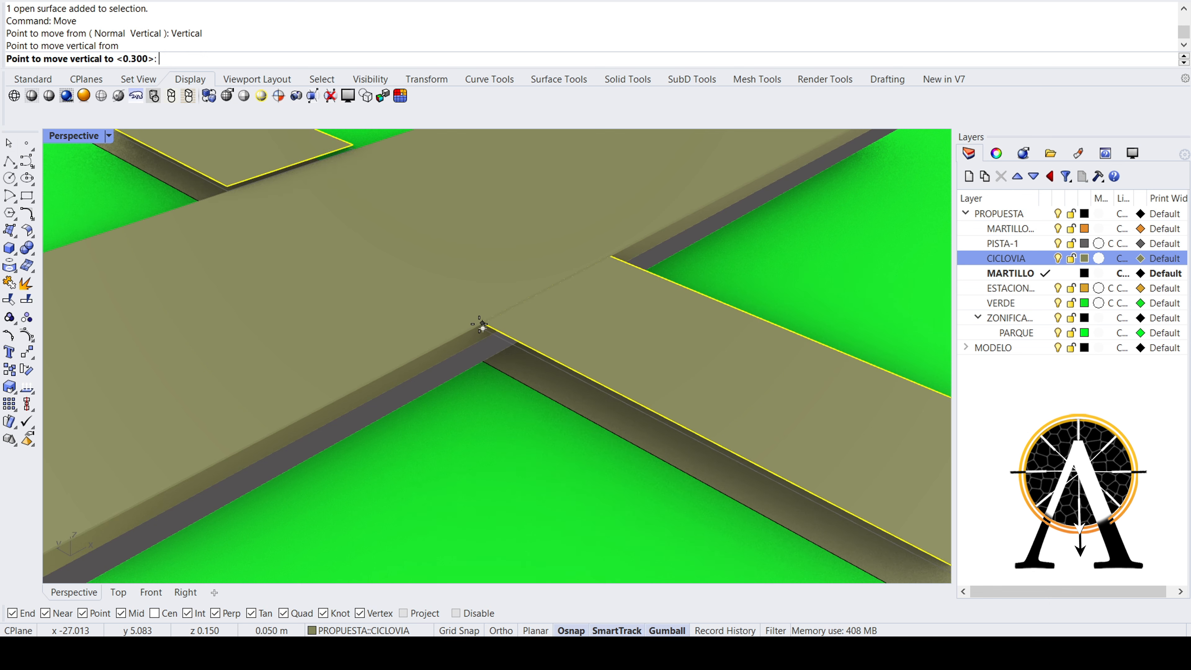
left_click(479, 324)
key("Escape")
- Move the copied cross path on the opposite side of that cycleway so its inner corner snaps to the top edge
right_click_drag(300, 270, 585, 232)
scroll(329, 327, "down", 8)
scroll(594, 247, "up", 8)
left_click(492, 356)
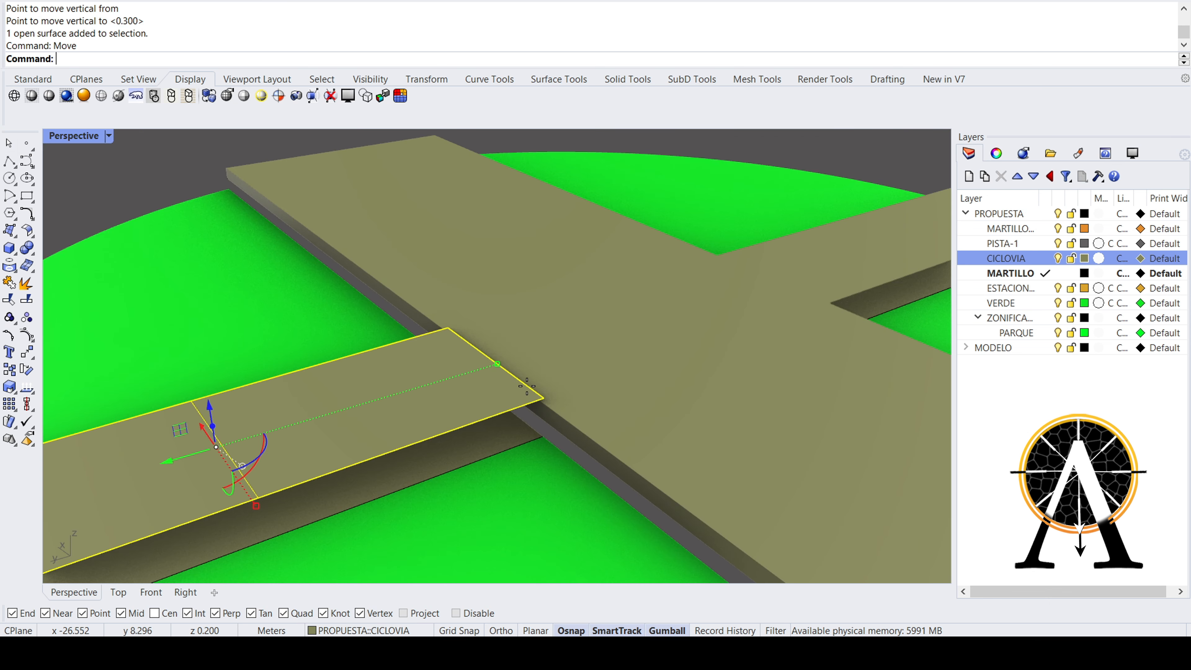
key("Return")
left_click(543, 402)
left_click(544, 407)
scroll(641, 409, "down", 12)
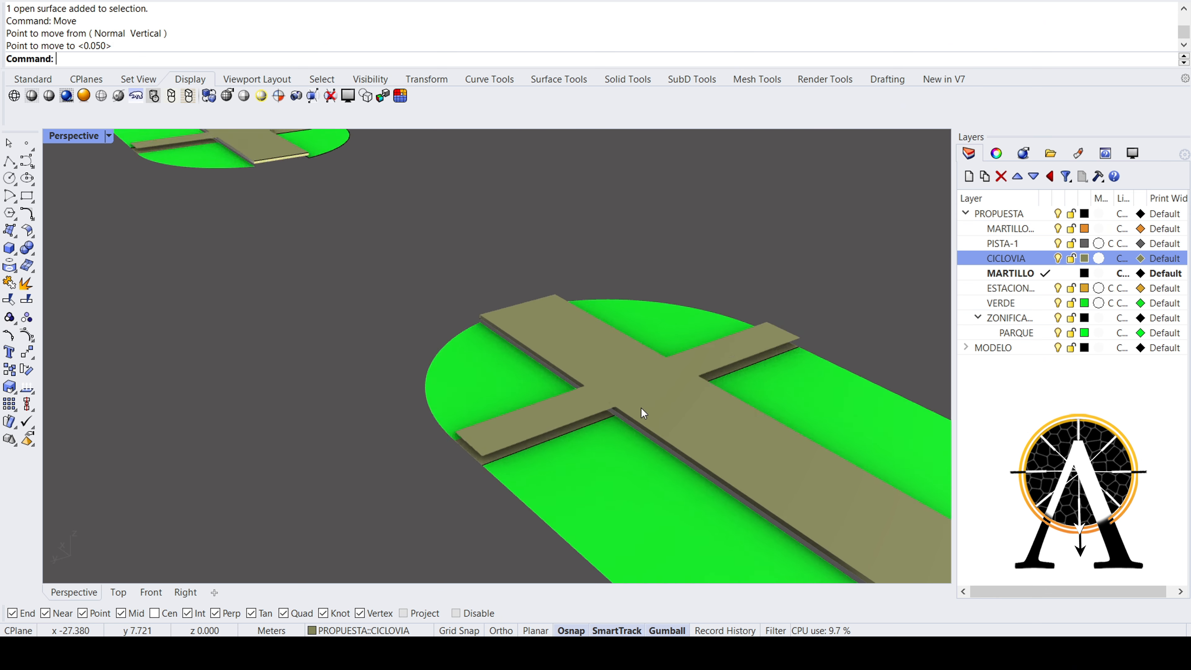
key("Escape")
- Move the outer edges of both copied cross paths on the positive-X median down to the original paths, forming ramps
right_click_drag(504, 366, 200, 352)
scroll(199, 353, "up", 9)
right_click_drag(309, 364, 369, 355)
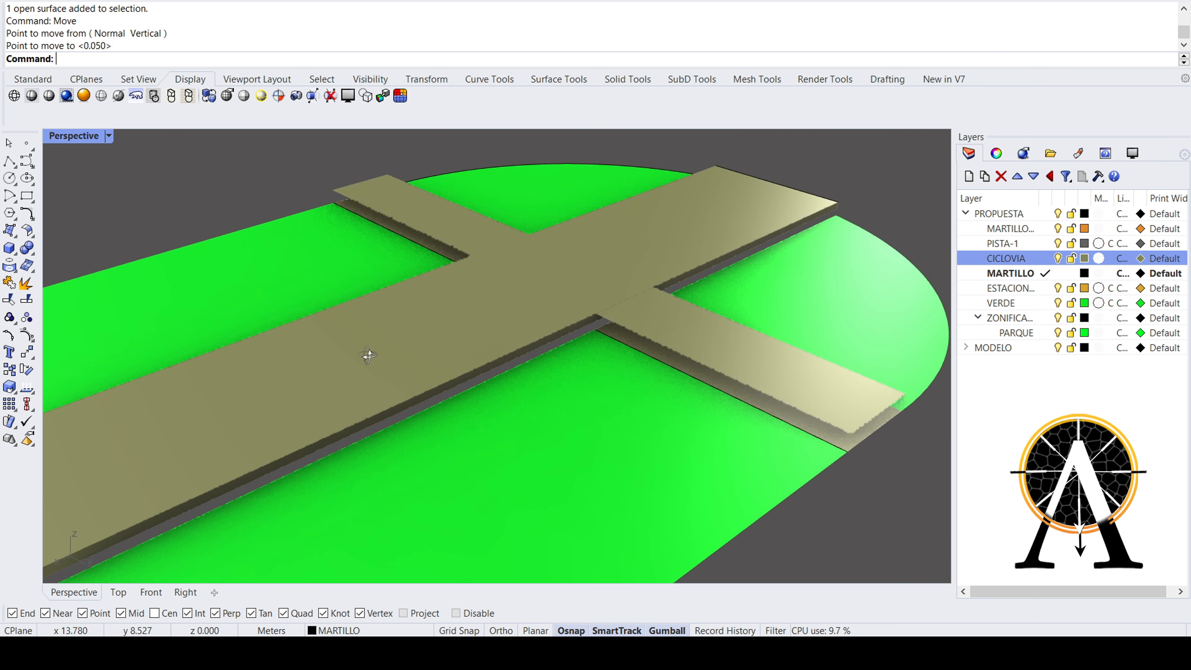
left_click(881, 415, "ctrl+shift")
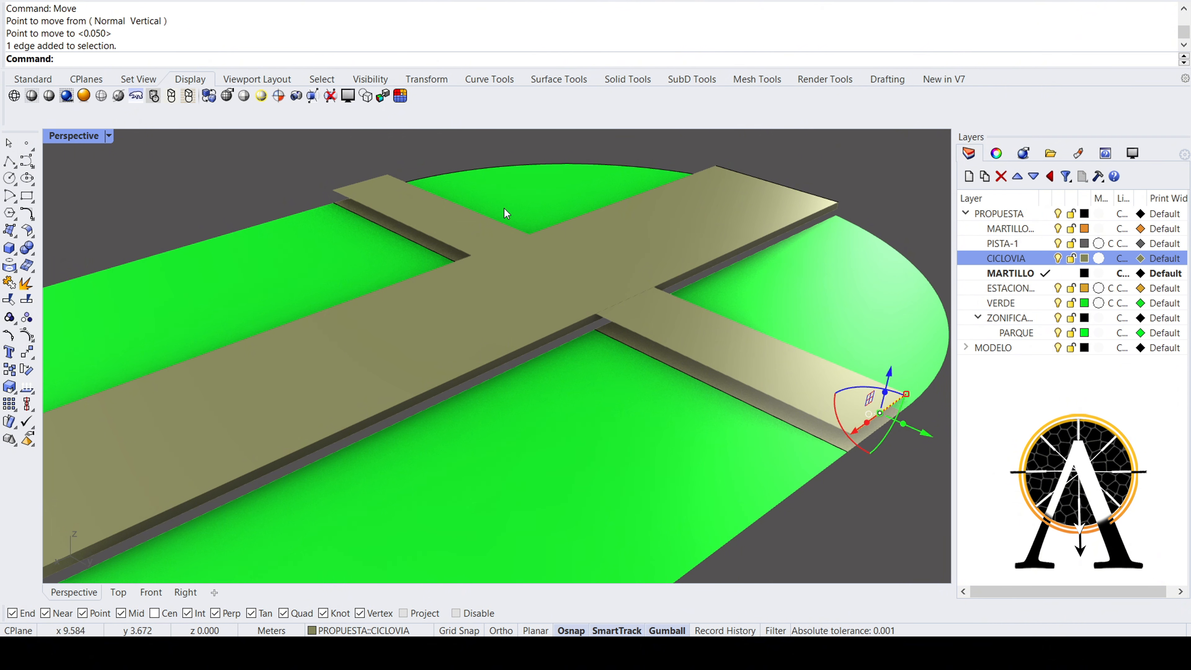
left_click(359, 183, "ctrl+shift")
type("move")
key("Return")
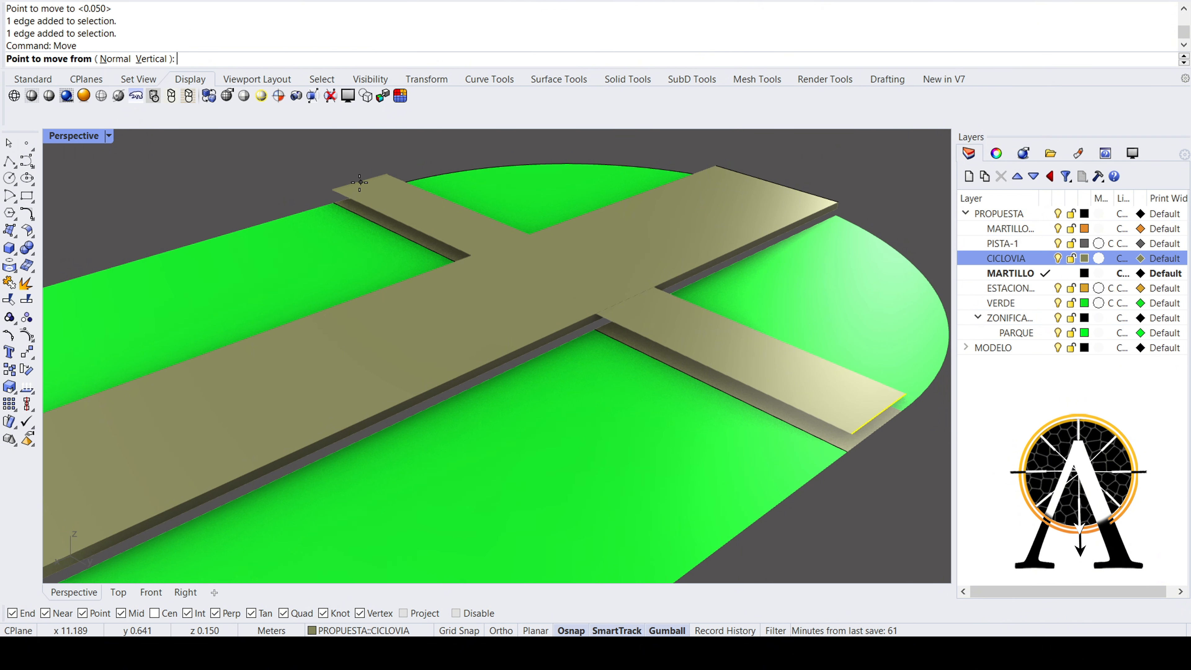
left_click(851, 435)
left_click(850, 452)
key("Escape")
scroll(554, 368, "down", 2)
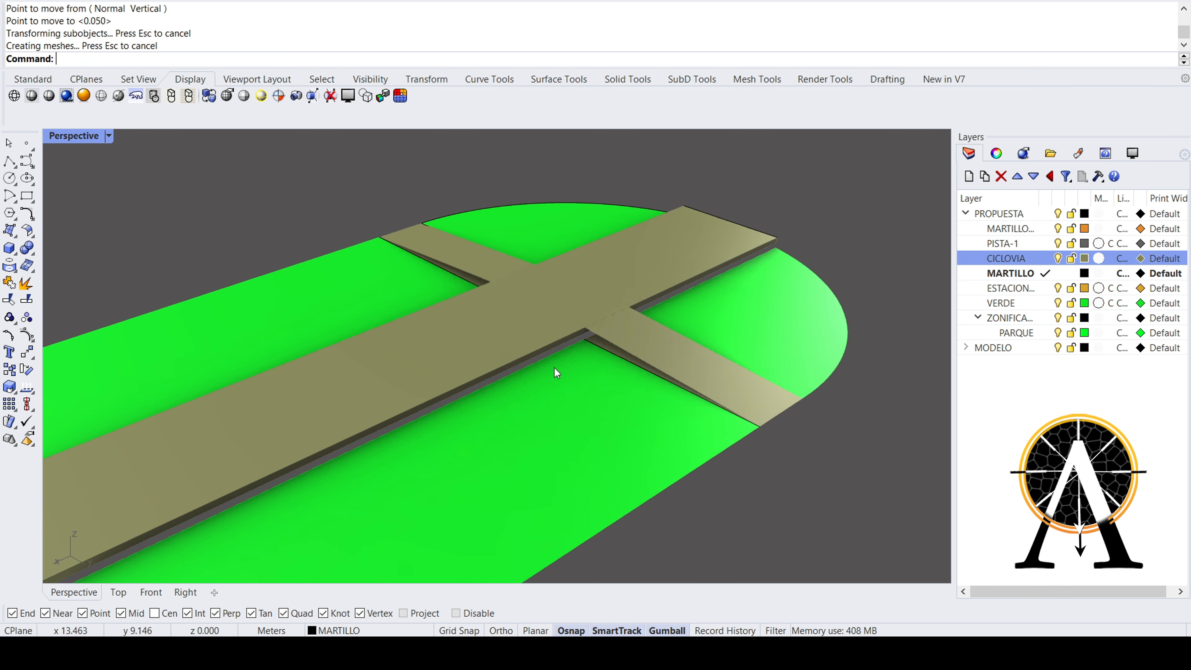
- Move the outer edges of both copied cross paths on the negative-X median down to the original paths, forming ramps
right_click_drag(554, 368, 364, 332)
scroll(231, 307, "down", 7)
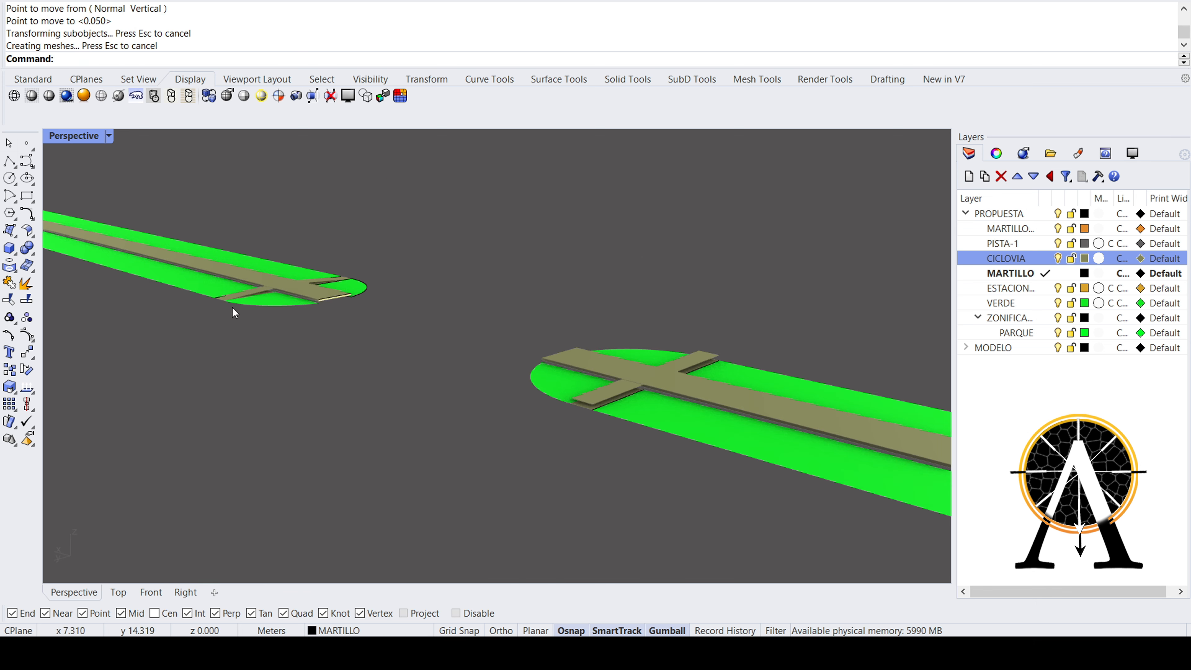
scroll(719, 424, "up", 4)
left_click(395, 377, "ctrl+shift")
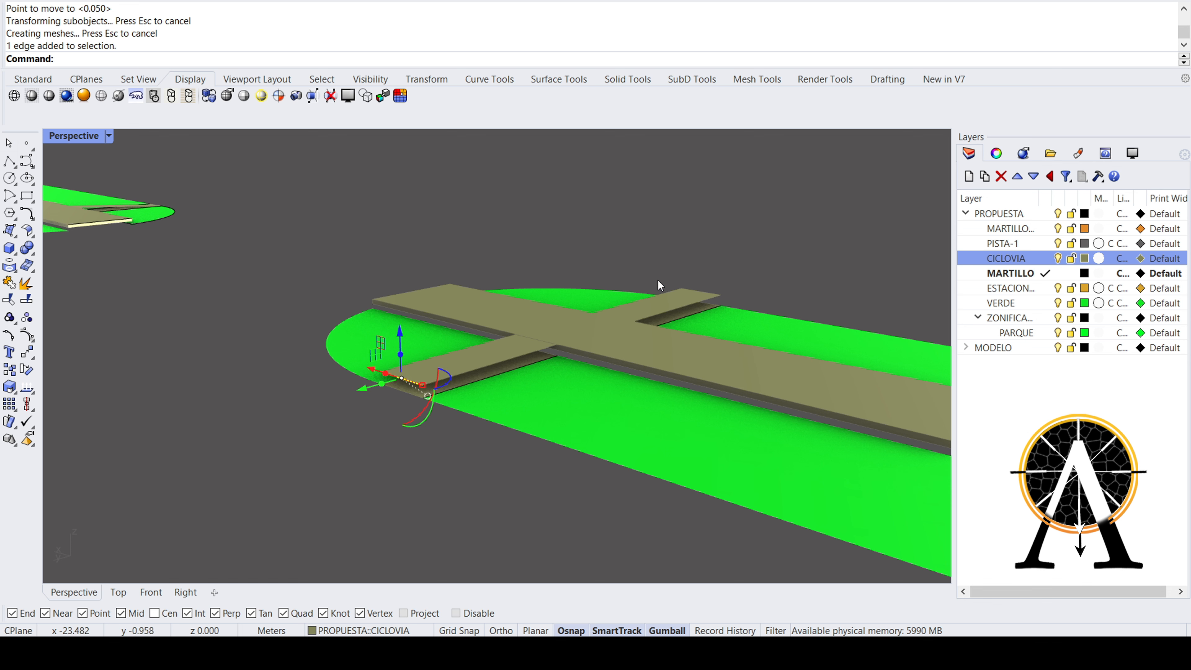
left_click(708, 293, "ctrl+shift")
type("Move")
key("Return")
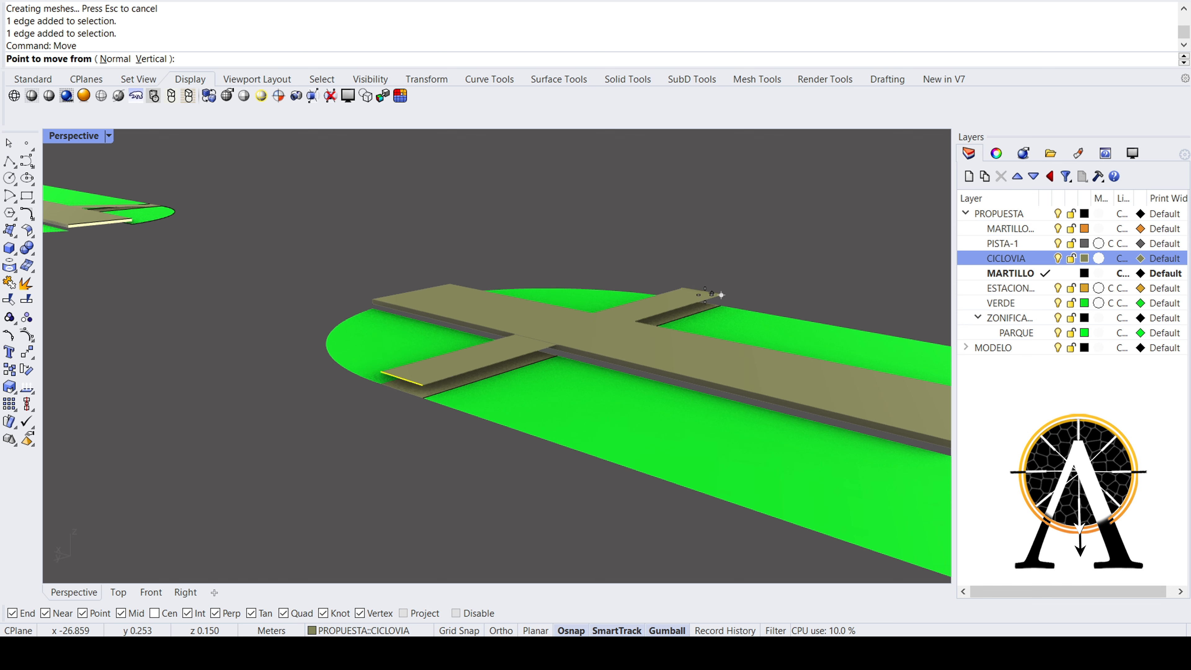
left_click(424, 384)
left_click(423, 399)
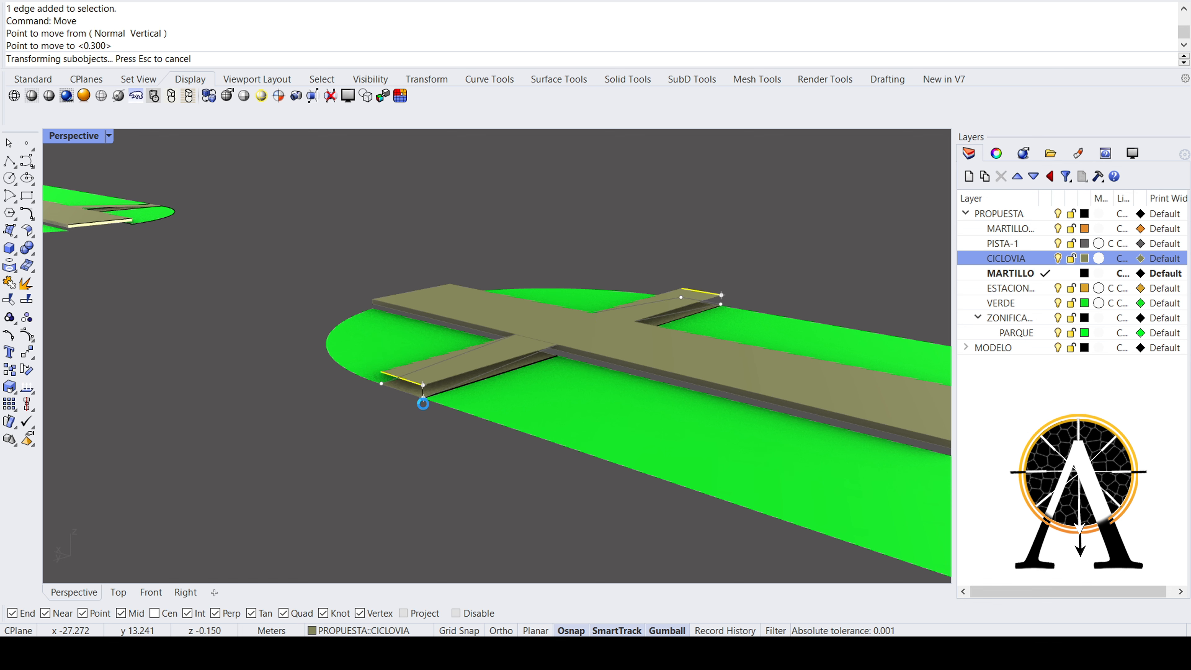
- Inspect the sloped cross-path ramps and the rounded ends of both medians from several angles
right_click_drag(477, 378, 458, 340)
scroll(479, 295, "up", 8)
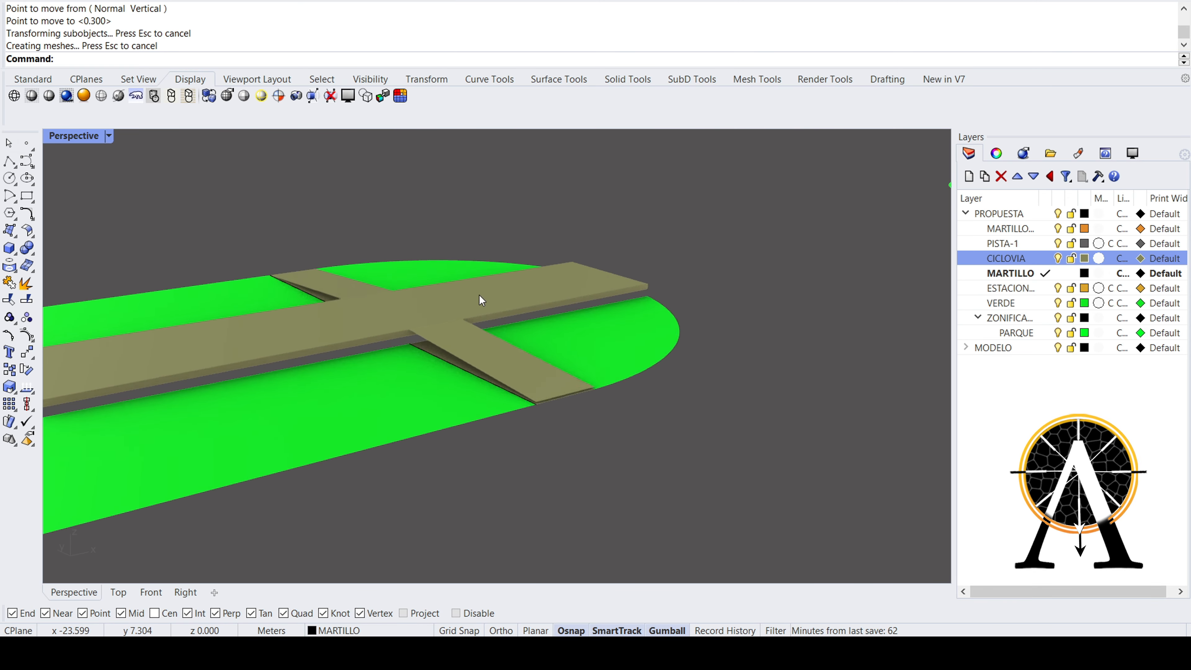
right_click_drag(479, 295, 325, 315)
scroll(326, 315, "down", 4)
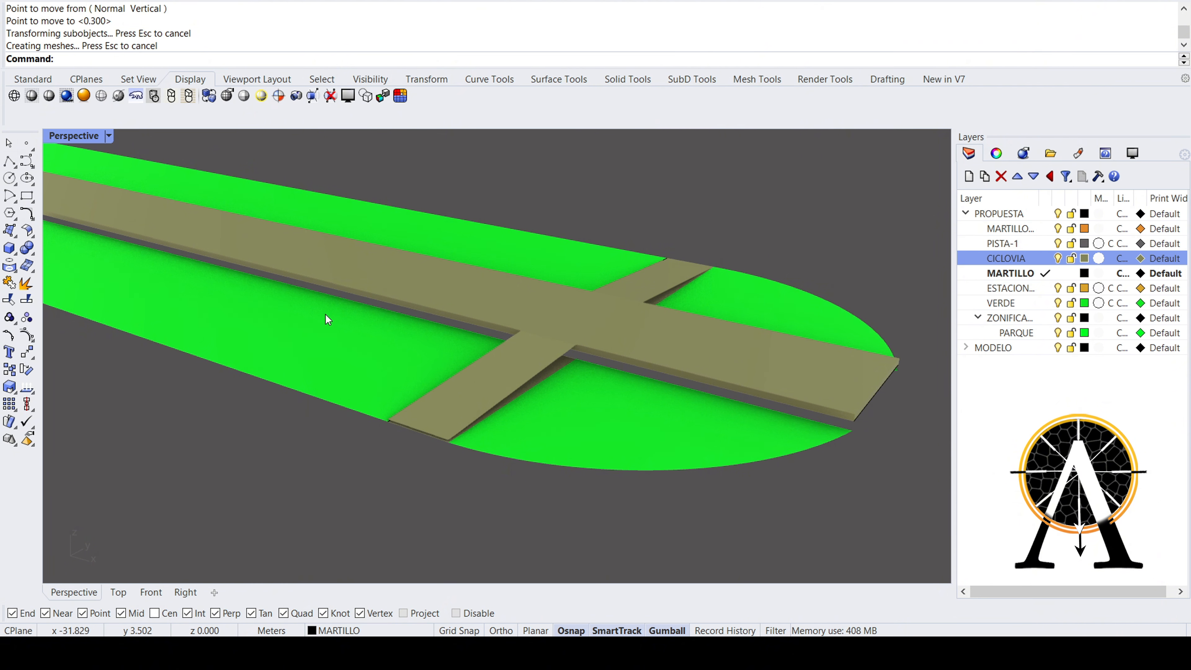
right_click_drag(652, 342, 702, 367)
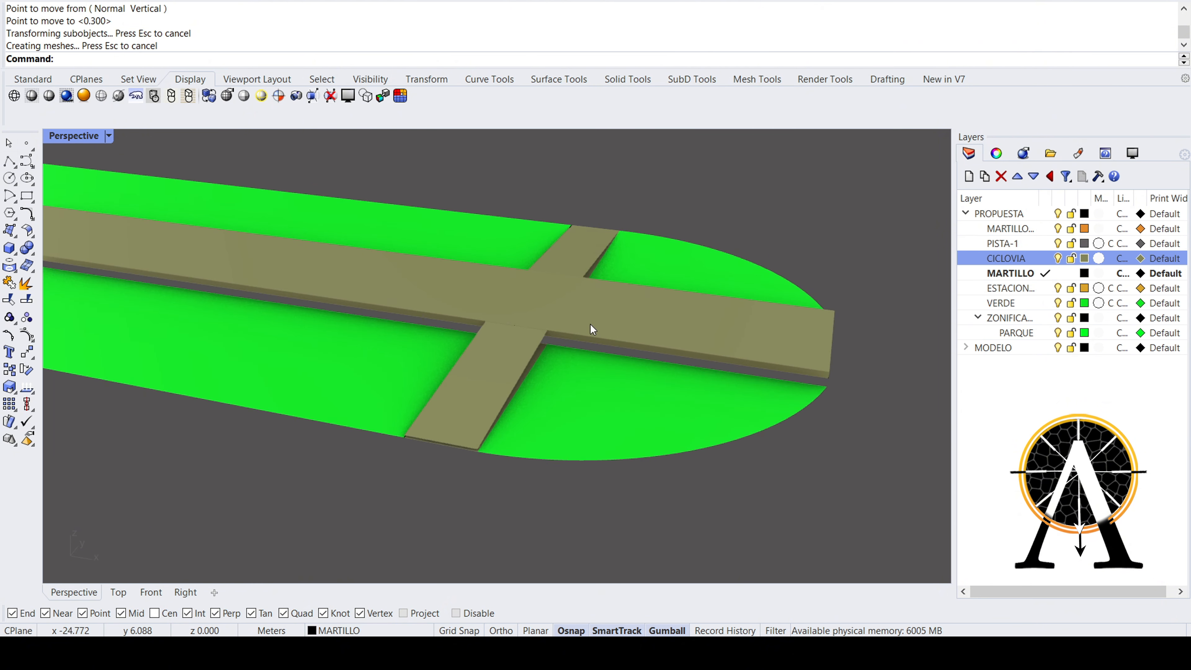
scroll(324, 326, "down", 6)
right_click_drag(324, 327, 641, 434)
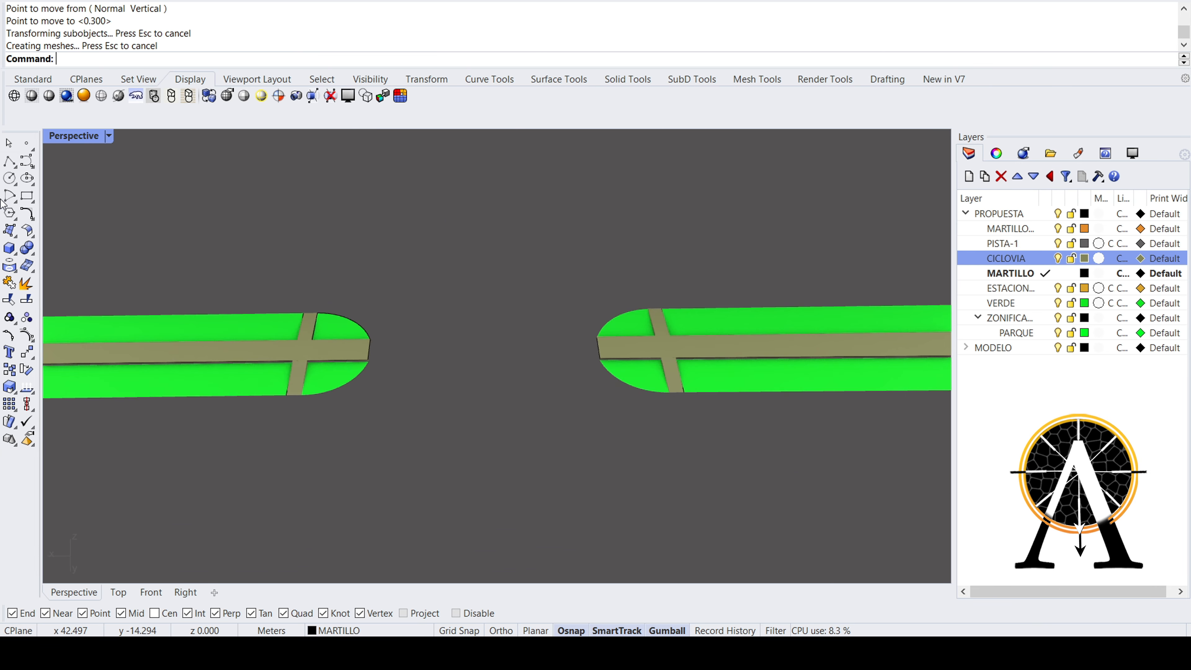
scroll(365, 346, "up", 2)
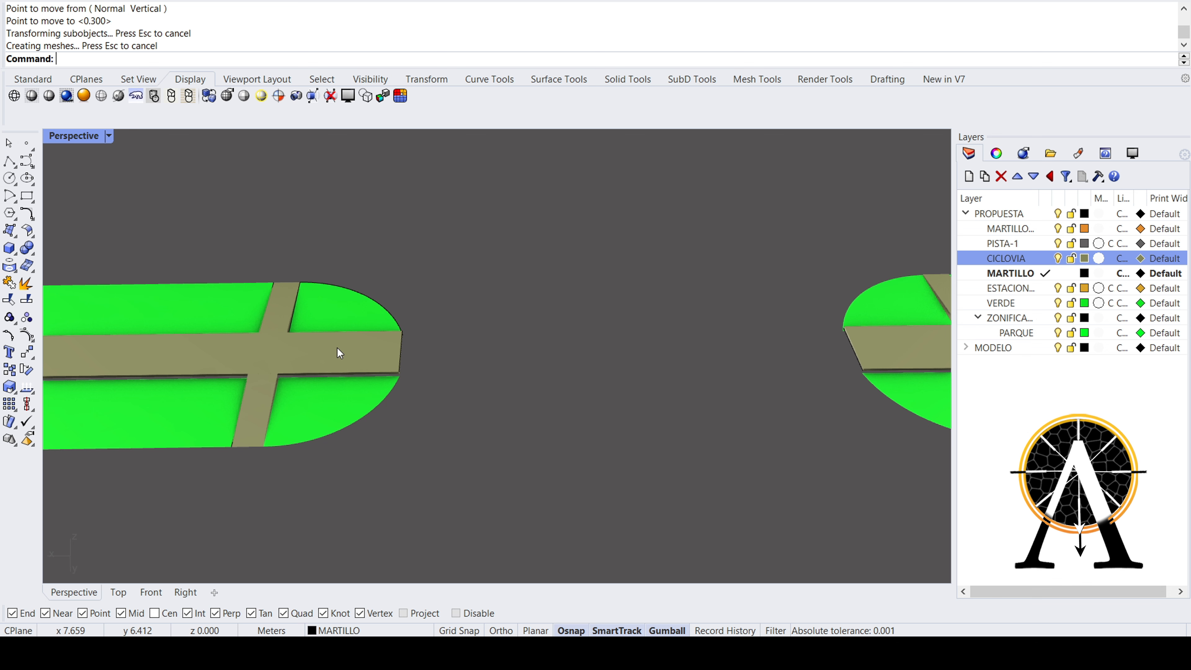
scroll(337, 348, "down", 1)
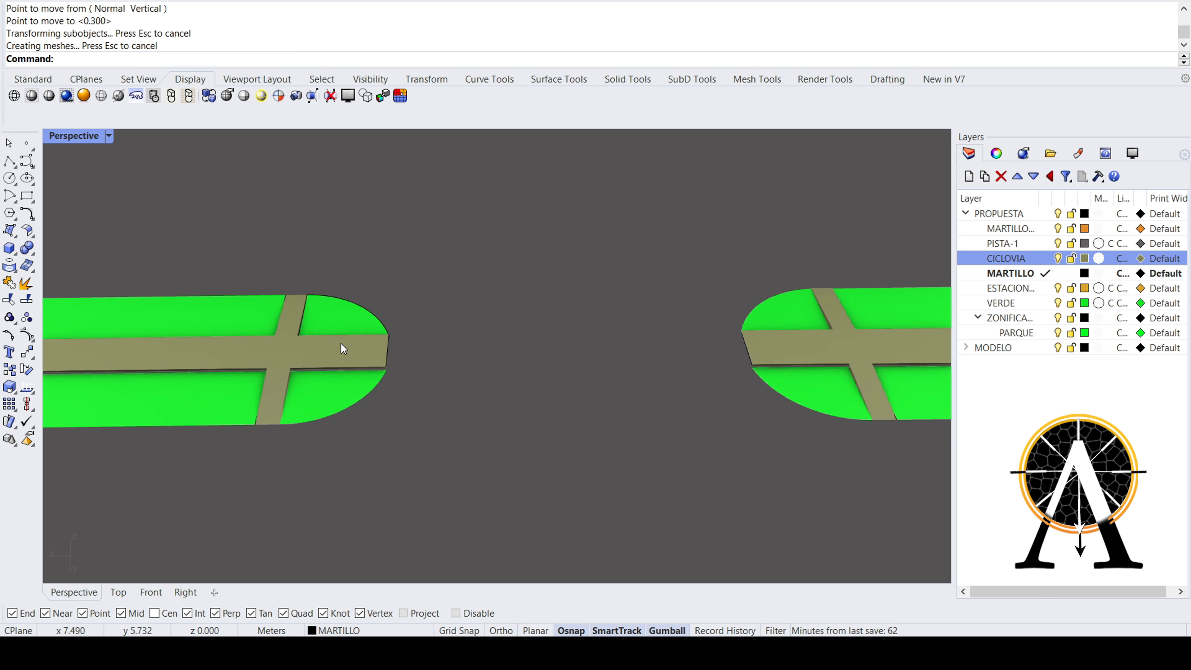
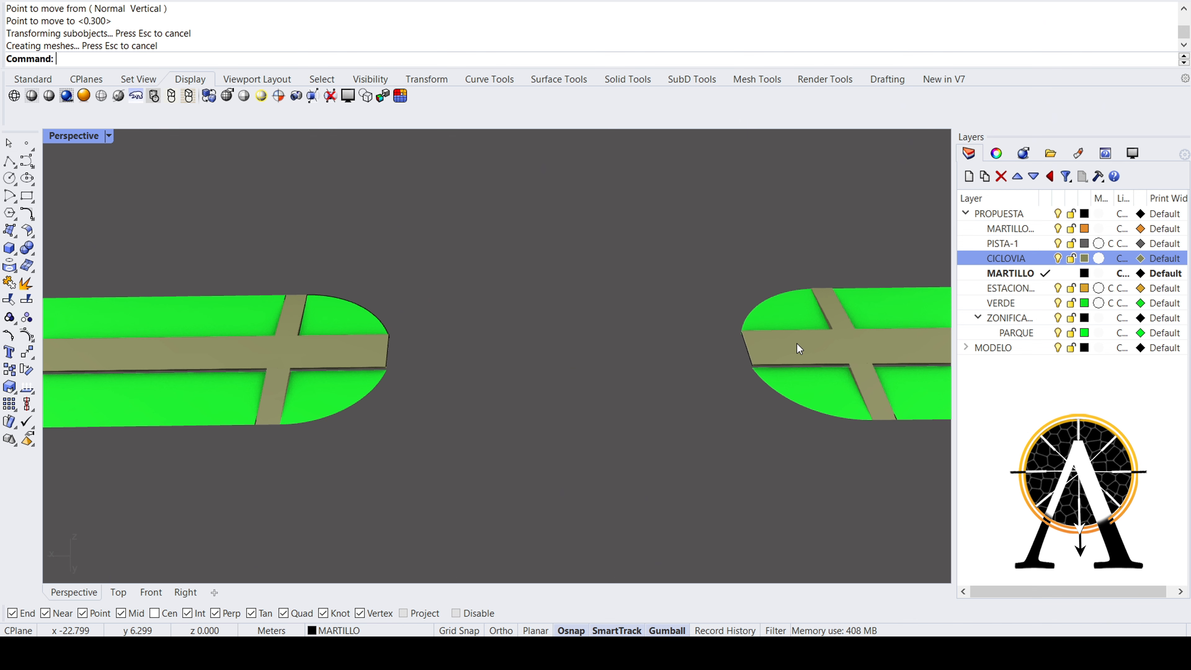
right_click_drag(799, 348, 711, 321)
scroll(715, 316, "up", 9)
scroll(586, 229, "up", 10)
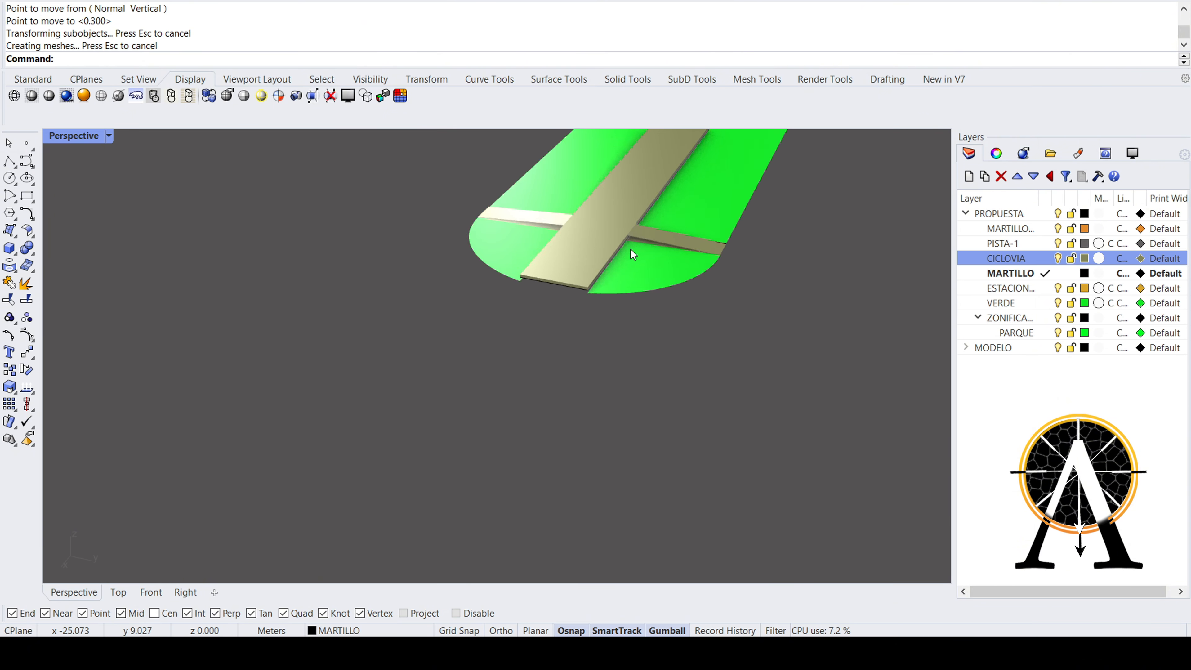
- Draw a polyline across the negative-X median's cycleway, joining the inner ramp corners nearest the median's rounded end
left_click(561, 279)
left_click(561, 279)
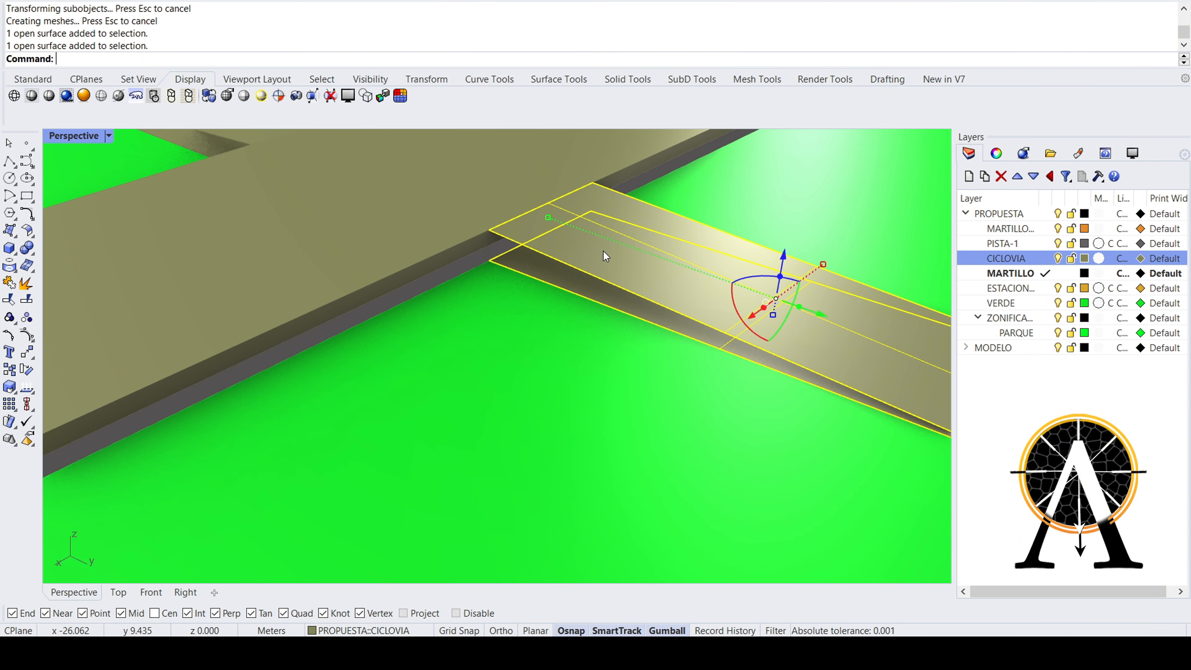
type("Cap")
key("Return")
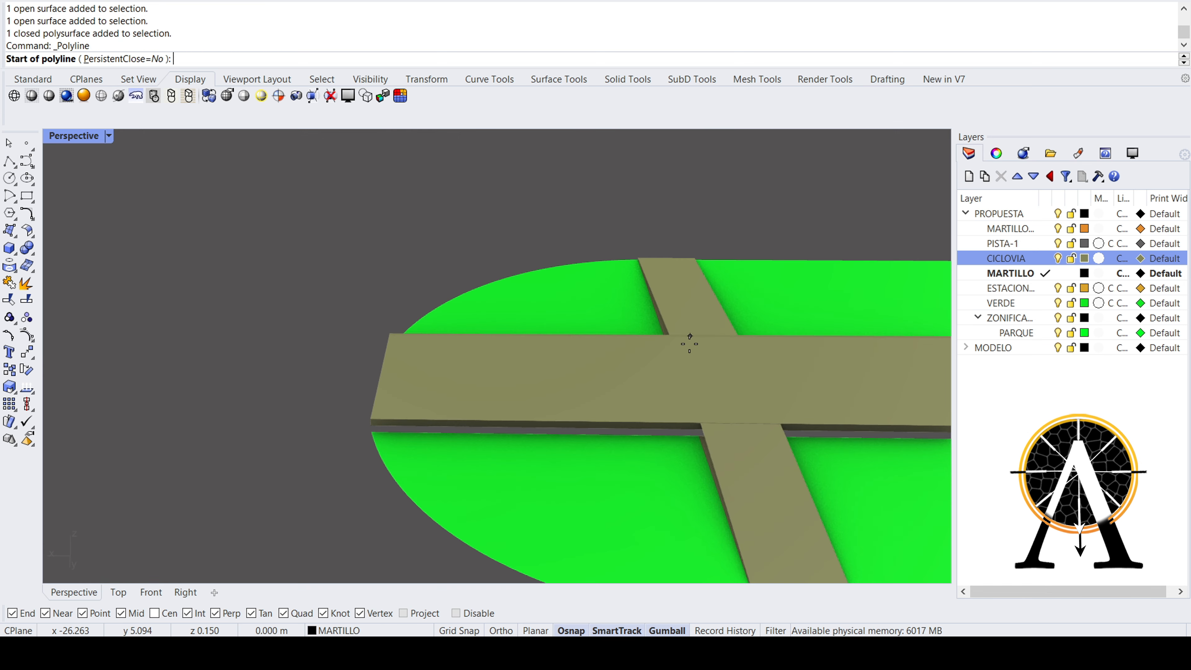
left_click(669, 335)
left_click(701, 422)
key("Return")
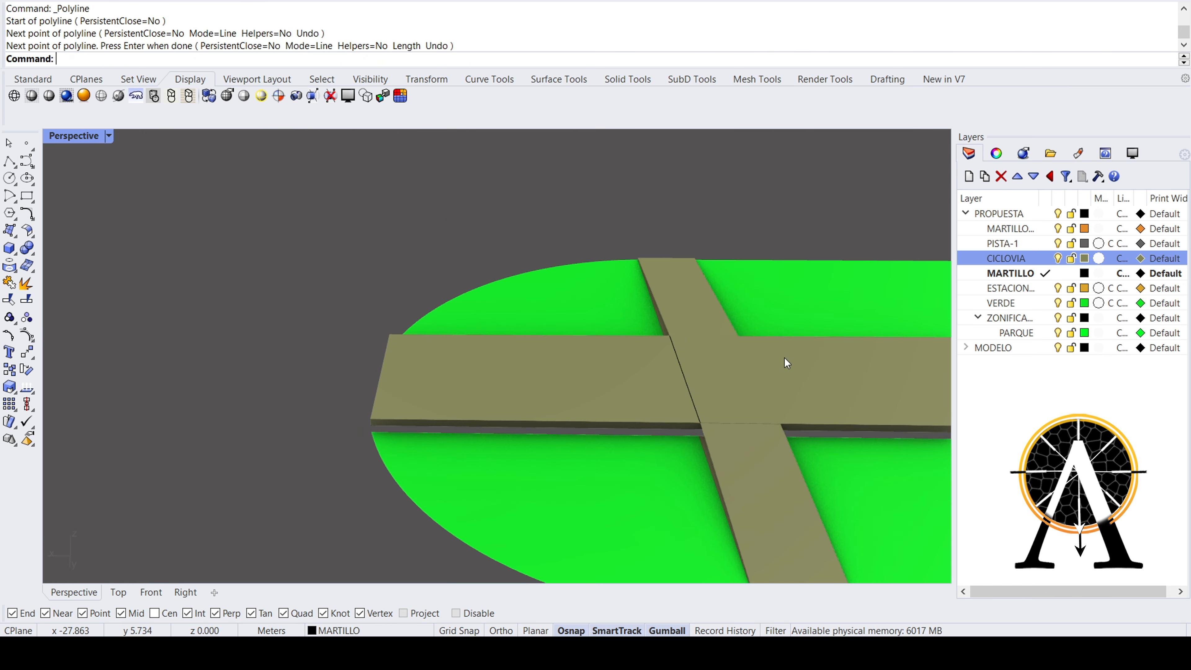
- Draw a matching polyline across the positive-X median's cycleway between the inner ramp corners nearest its rounded end
scroll(784, 358, "down", 10)
scroll(262, 358, "up", 6)
key("Return")
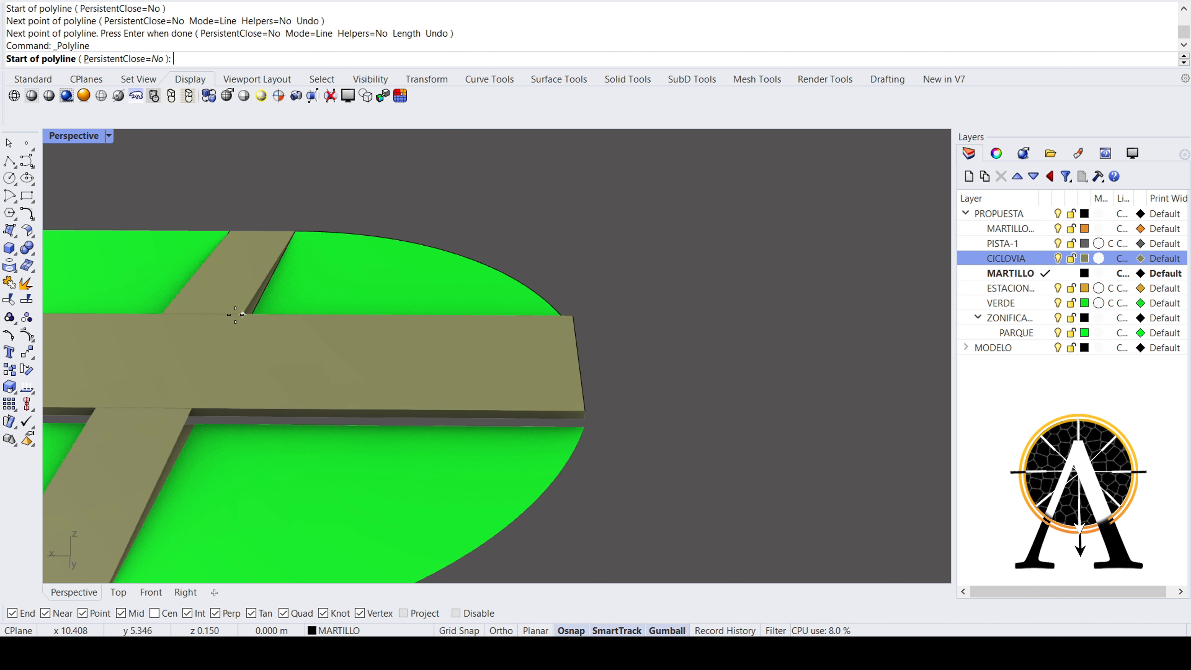
left_click(242, 314)
left_click(190, 408)
key("Return")
- Measure the distance from the midpoint of the negative-X median's crossing line to the midpoint of the cycleway's end edge
left_click(220, 356)
scroll(179, 304, "down", 5)
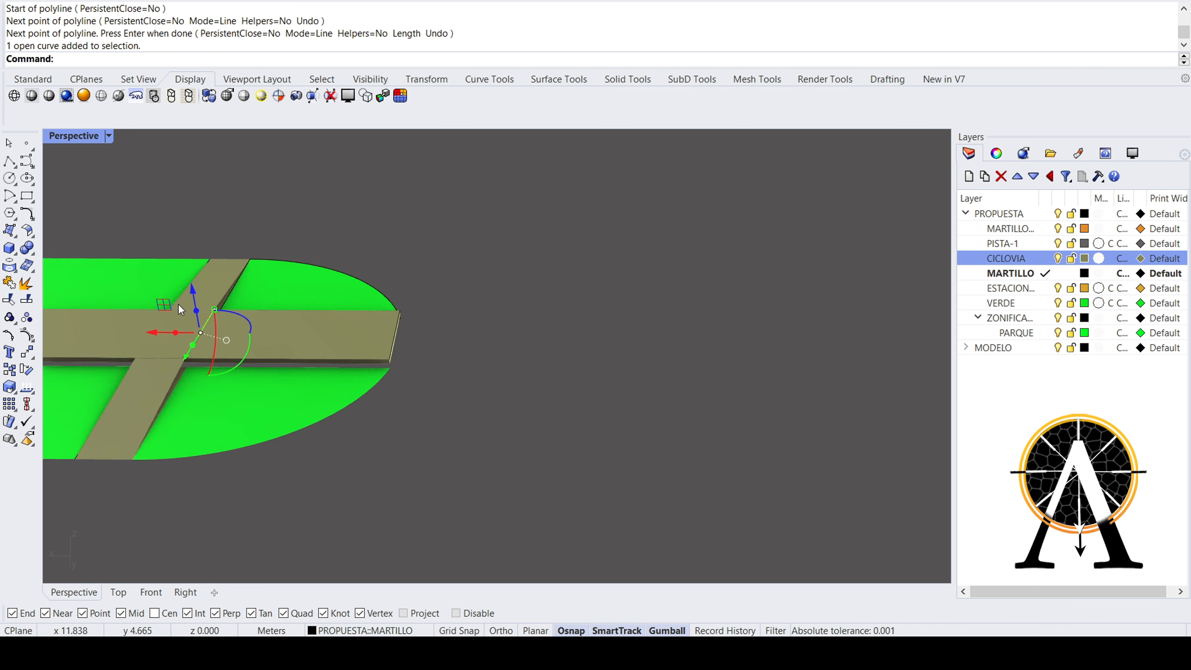
scroll(178, 305, "down", 3)
scroll(666, 362, "down", 2)
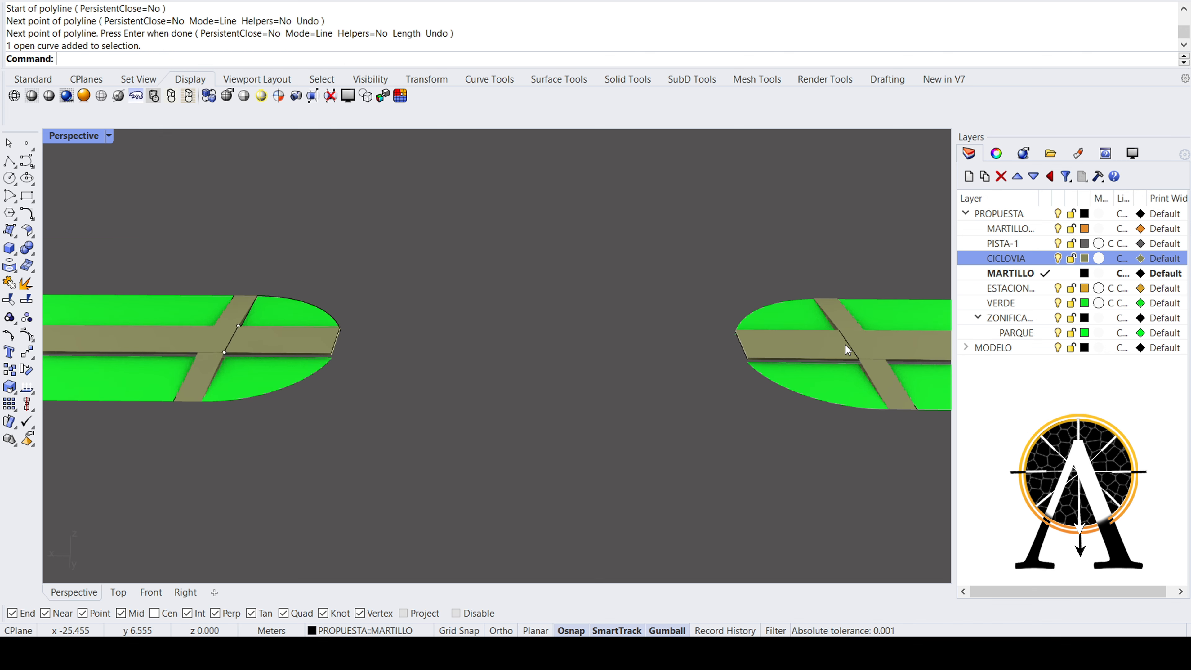
type("Distance")
key("Return")
scroll(850, 361, "up", 4)
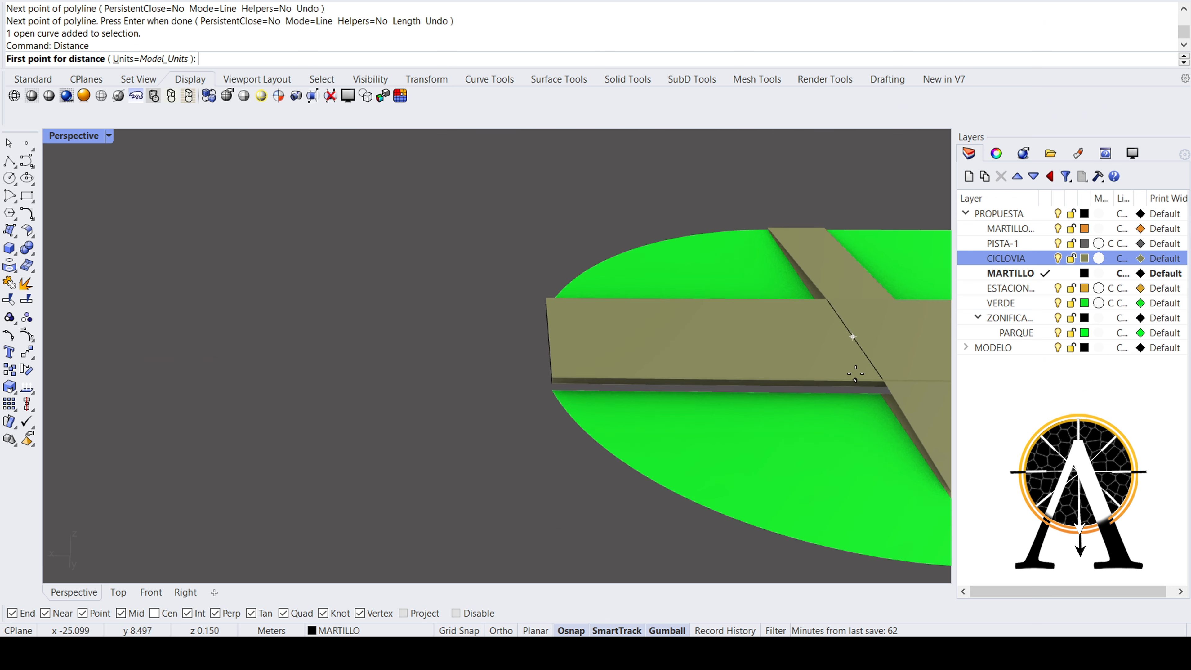
left_click(853, 336)
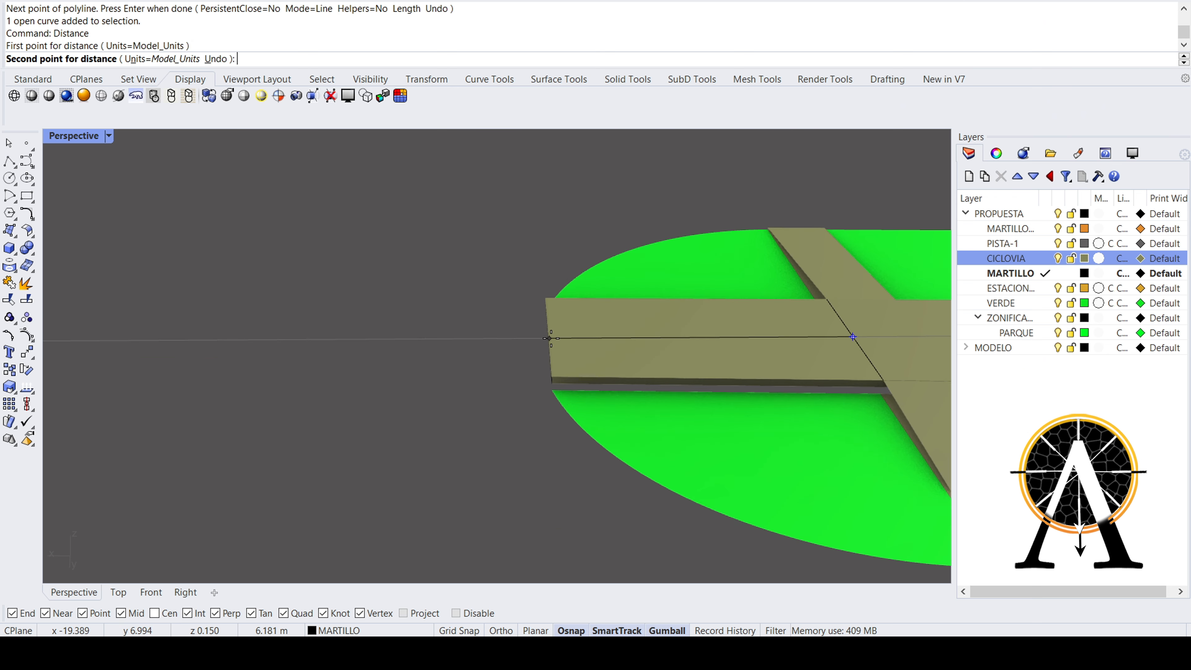
left_click(549, 338)
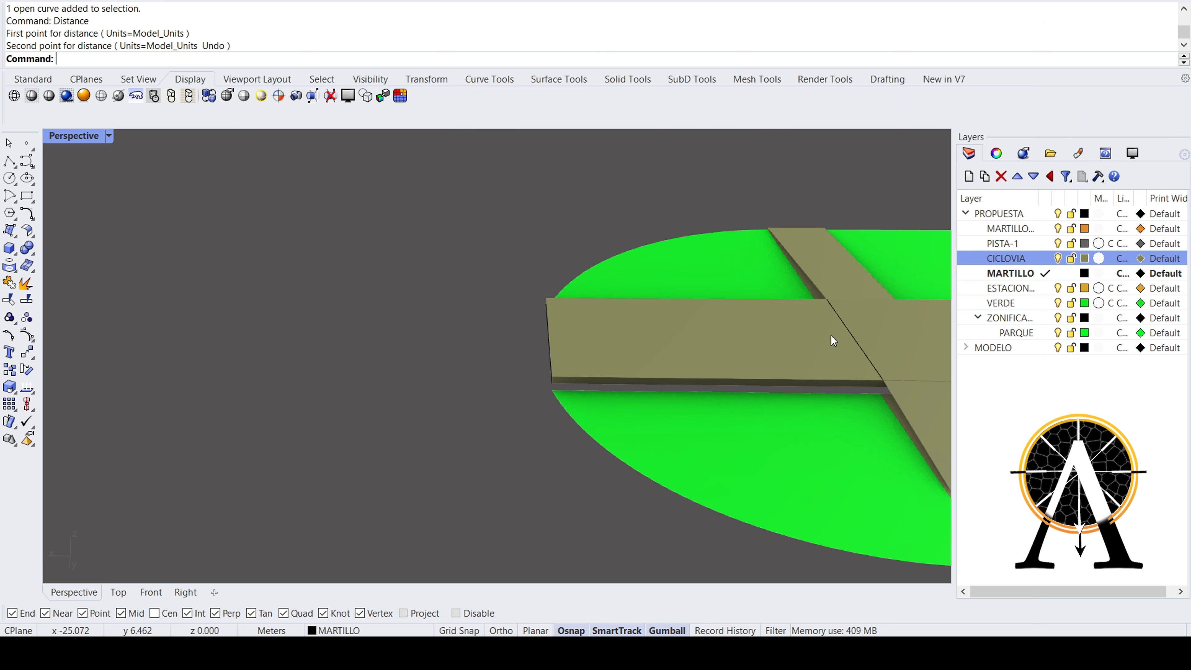
- Extrude both crossing lines downward into vertical surfaces and delete the source lines
left_click(856, 341)
scroll(855, 341, "down", 5)
scroll(225, 331, "up", 2)
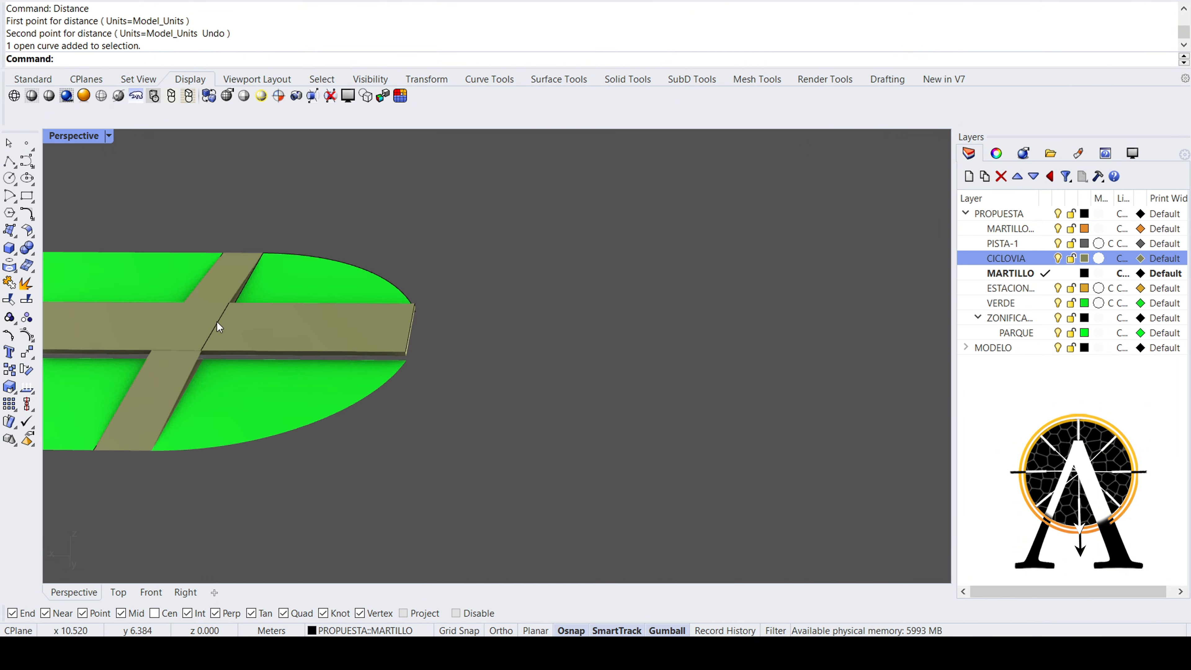
left_click(216, 322, "shift")
right_click_drag(324, 347, 420, 349)
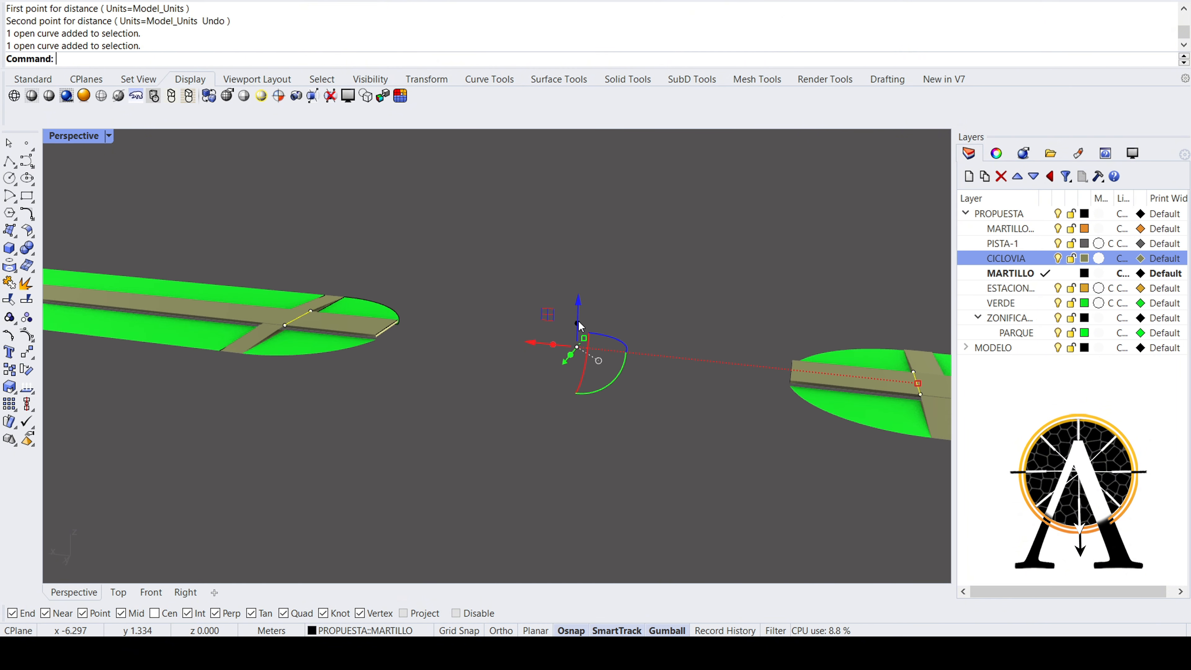
left_click_drag(578, 323, 574, 413)
right_click_drag(574, 413, 658, 413)
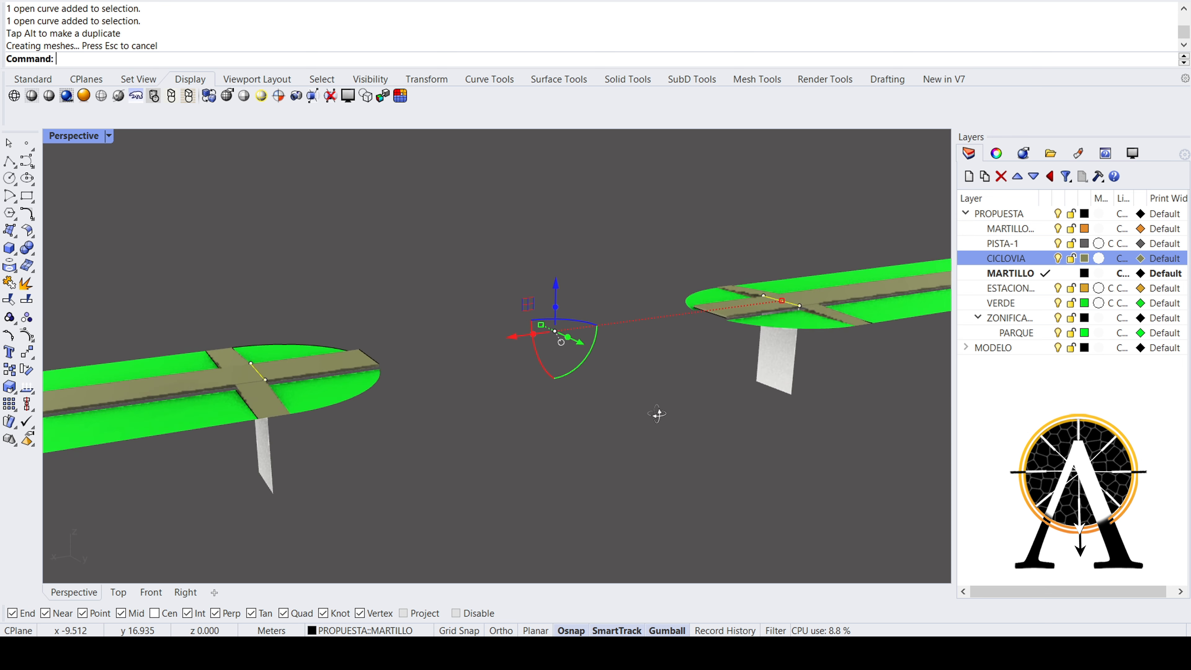
key("Delete")
- Move both vertical surfaces up so they pass completely through the cycleway solids
left_click(767, 376)
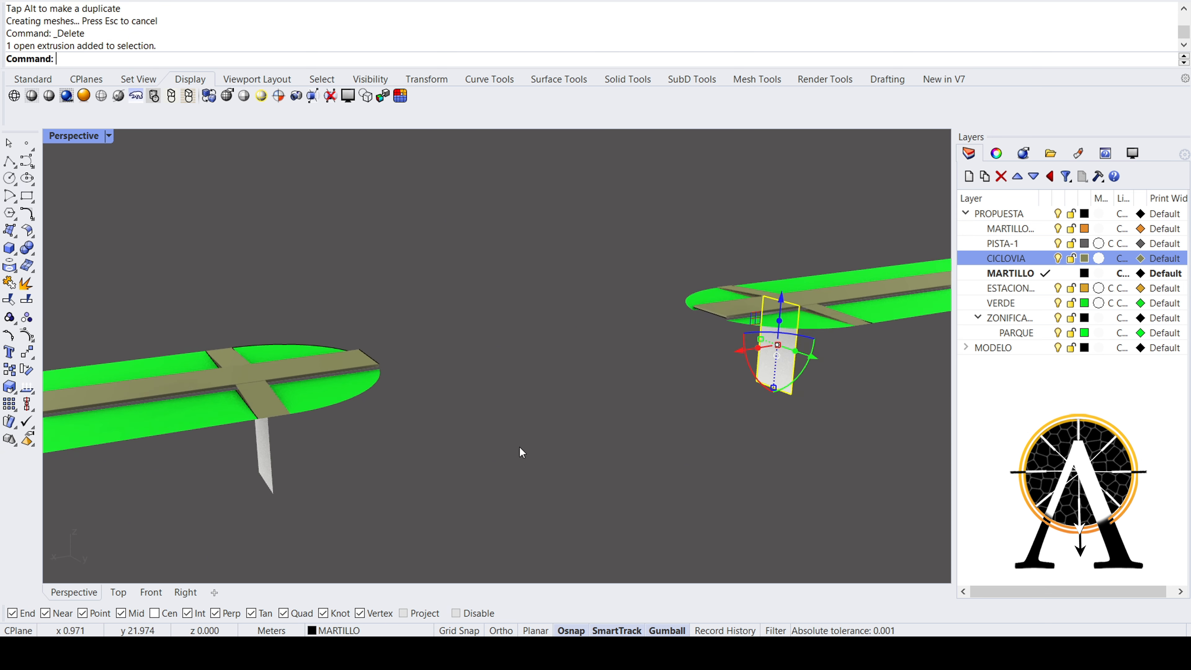
left_click(275, 470, "shift")
left_click_drag(561, 294, 558, 300)
left_click(460, 324)
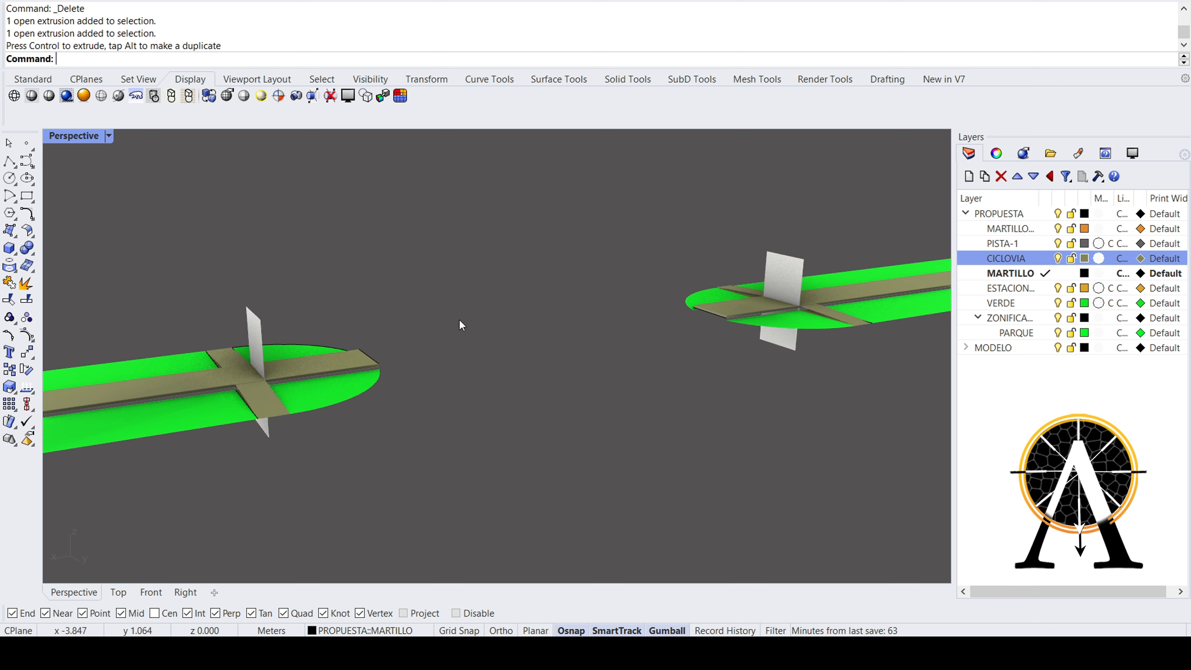
right_click_drag(459, 324, 414, 358)
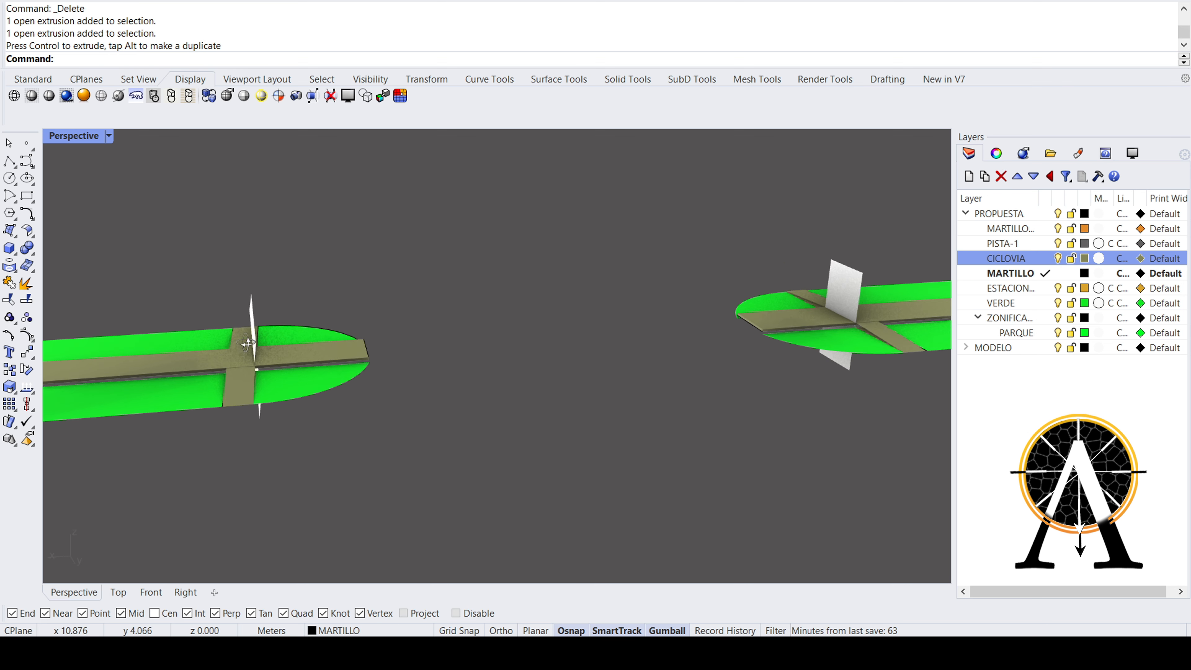
right_click_drag(248, 344, 319, 333)
- Split both cycleway solids using the two vertical surfaces as cutting objects
left_click(319, 333)
left_click(805, 342, "shift")
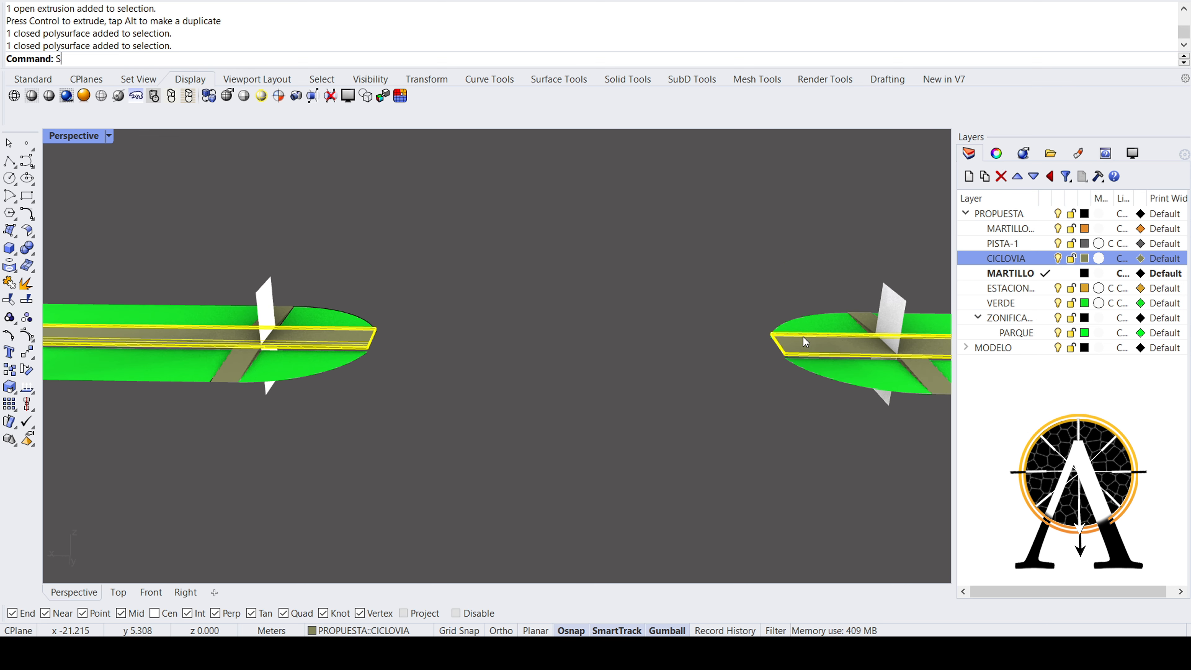
type("Split")
key("Return")
left_click(265, 307)
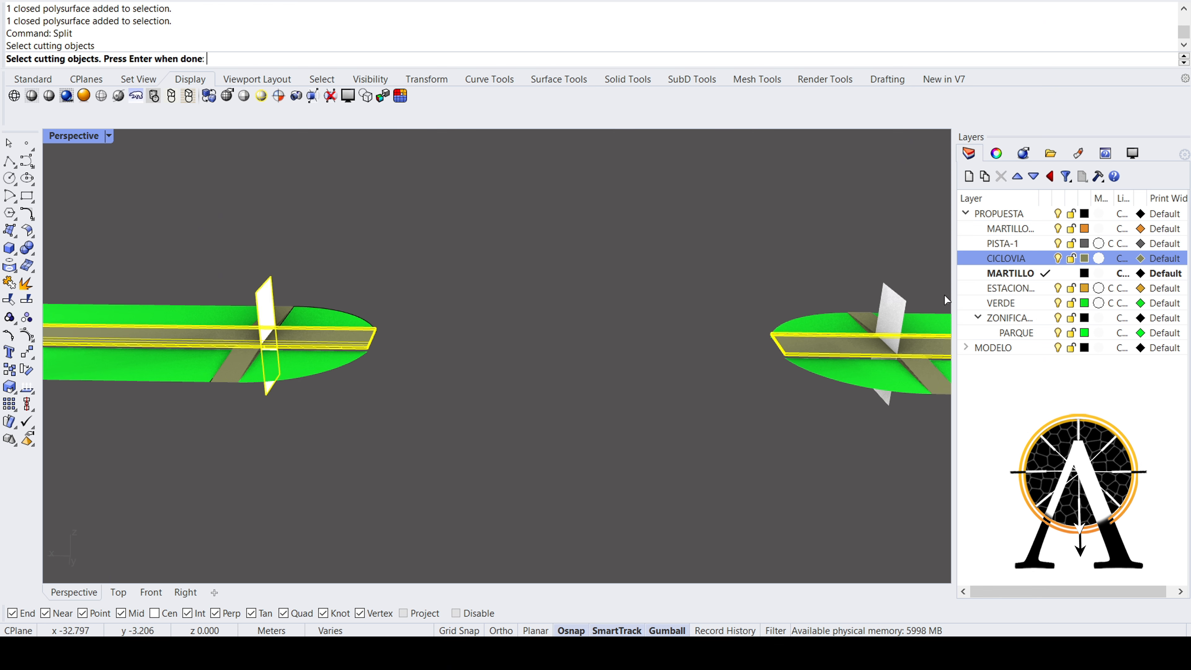
left_click(887, 309)
key("Return")
- Delete the two vertical cutting surfaces
left_click(890, 306)
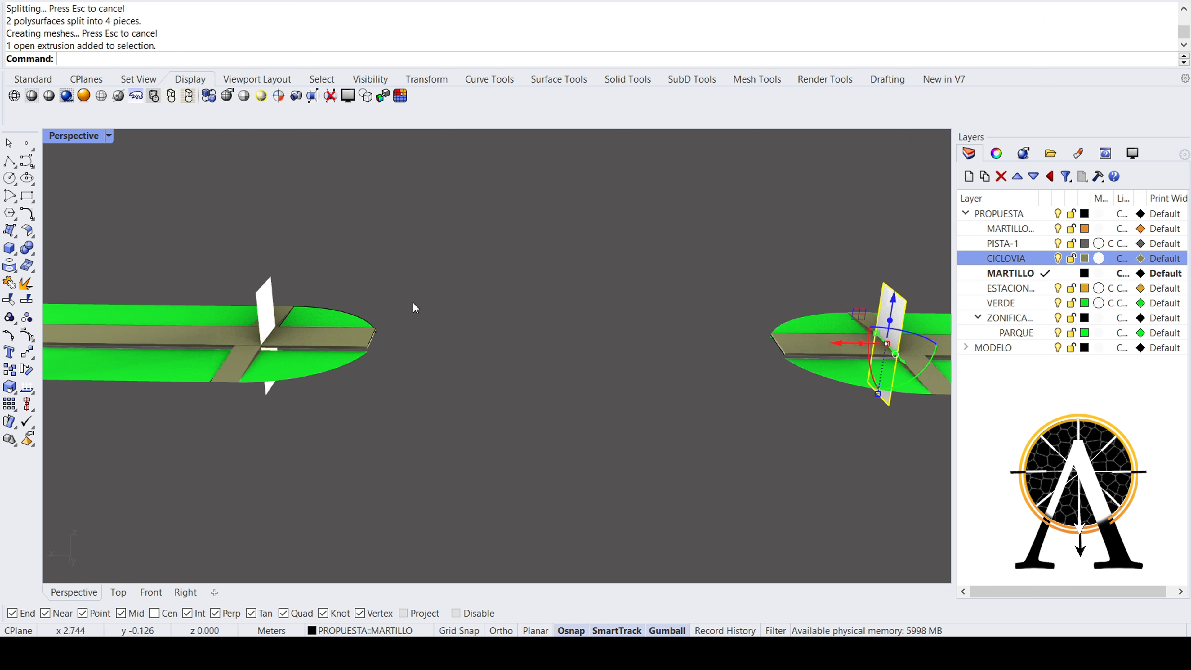
left_click(268, 299)
key("Delete")
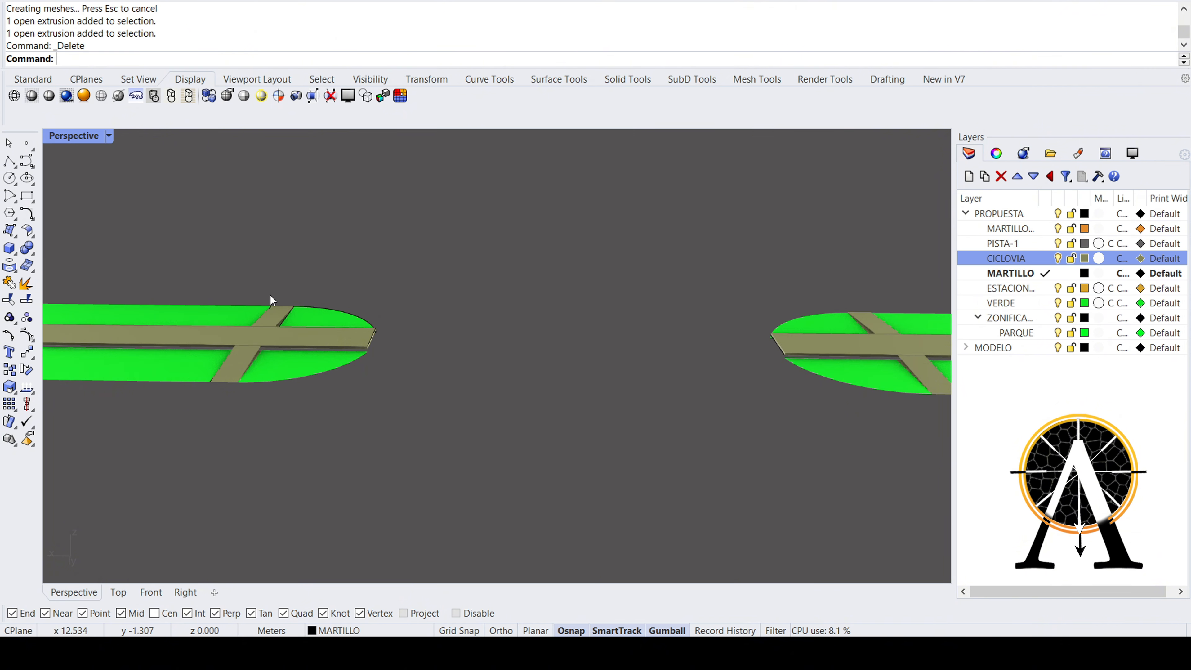
- Cap the split end pieces of the cycleway on both medians to make them closed solids
left_click(307, 334)
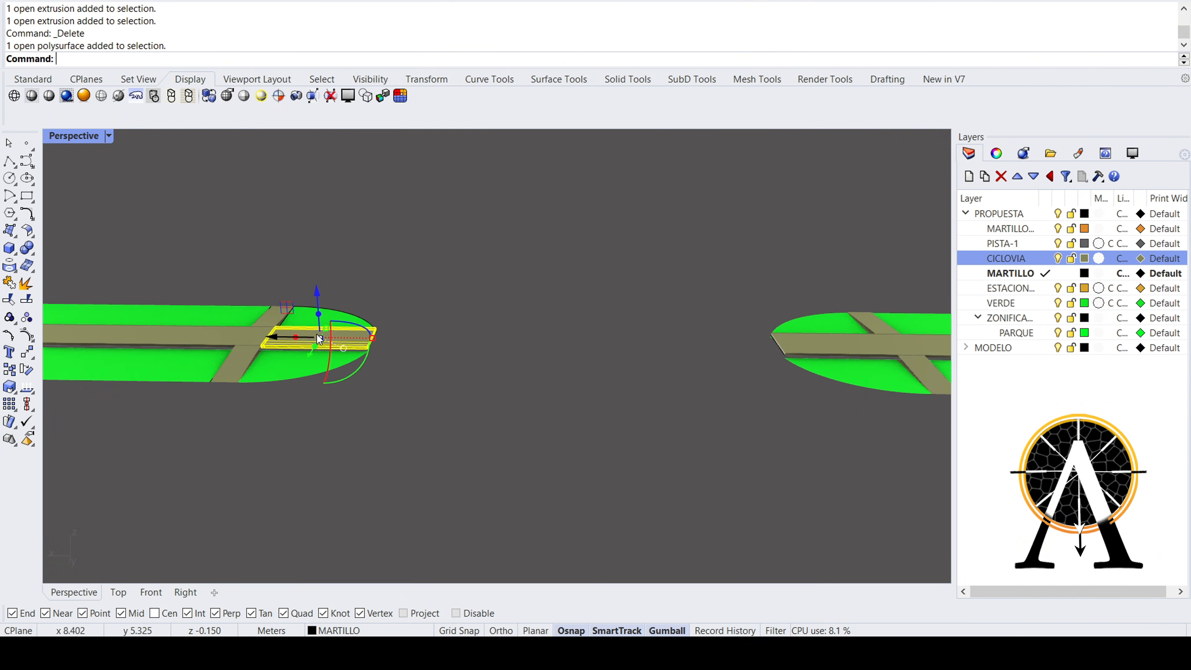
left_click(860, 351)
right_click_drag(768, 354, 447, 364)
scroll(253, 313, "up", 8)
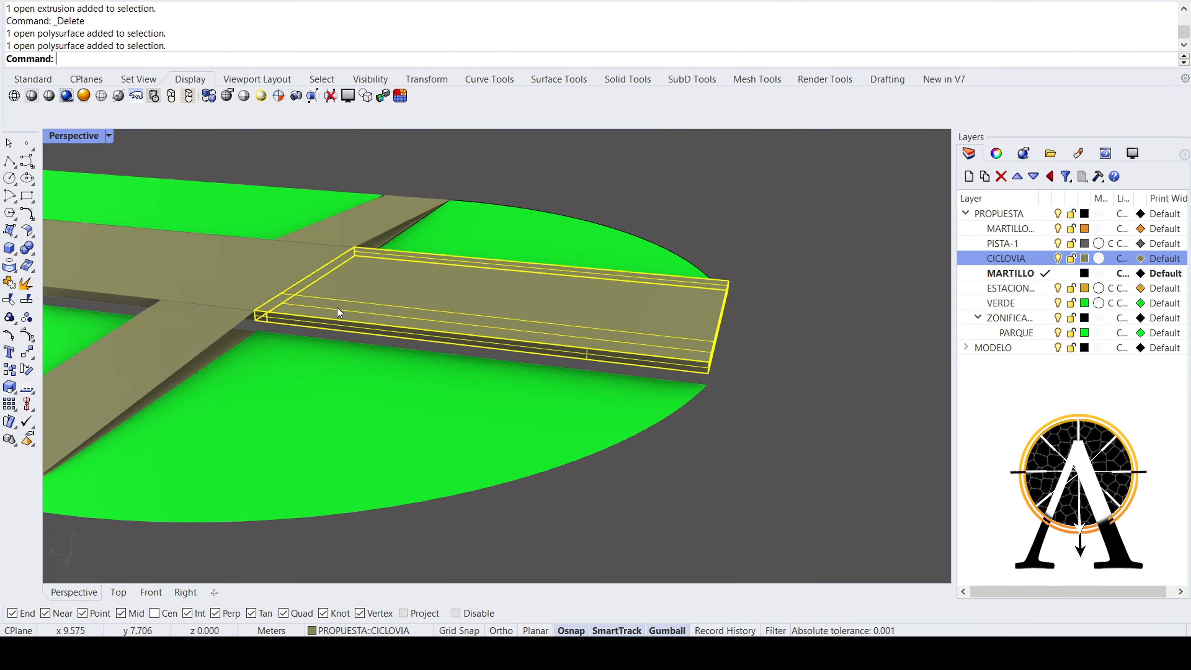
key("Return")
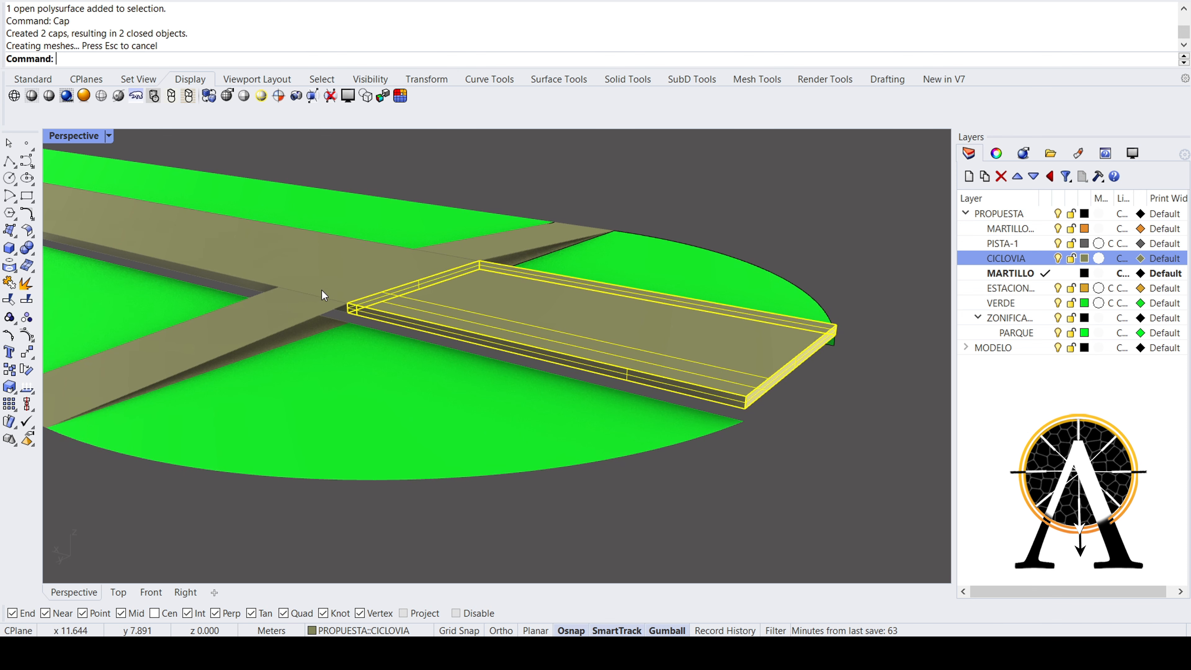
- Cap the long remaining cycleway section on the positive-X median
left_click(336, 273)
scroll(335, 272, "down", 3)
key("Return")
scroll(236, 254, "down", 8)
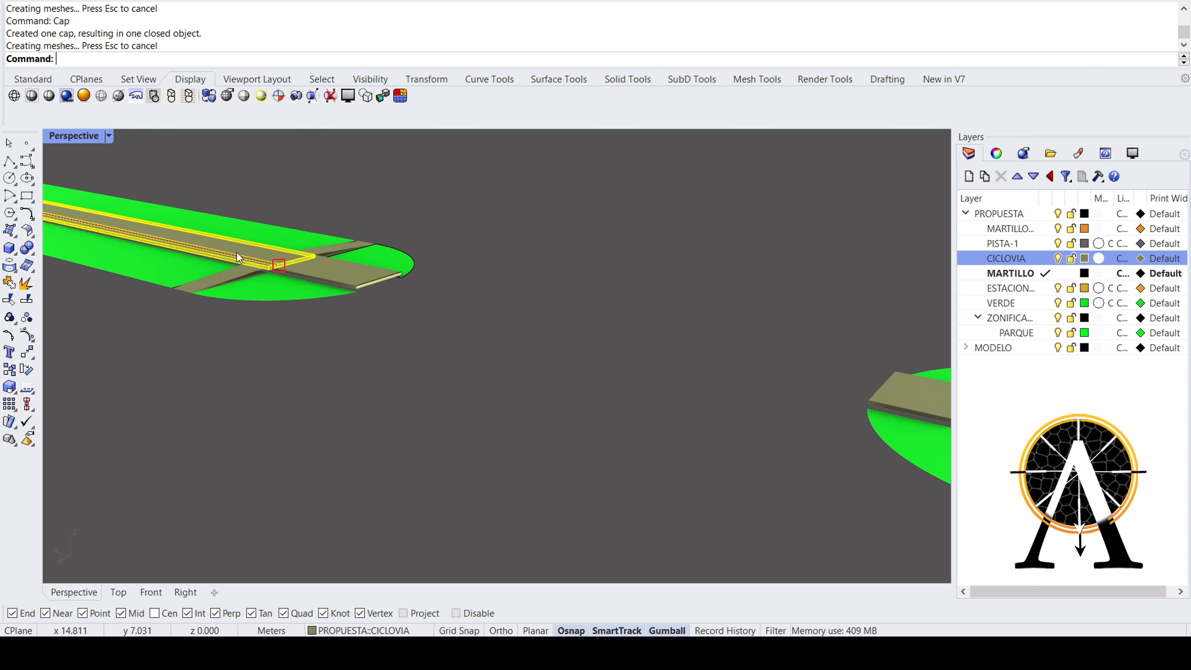
- Examine the negative-X median's cycleway end piece and its object properties around the outer end
scroll(656, 336, "up", 4)
scroll(478, 298, "up", 8)
left_click(382, 211)
scroll(461, 313, "down", 9)
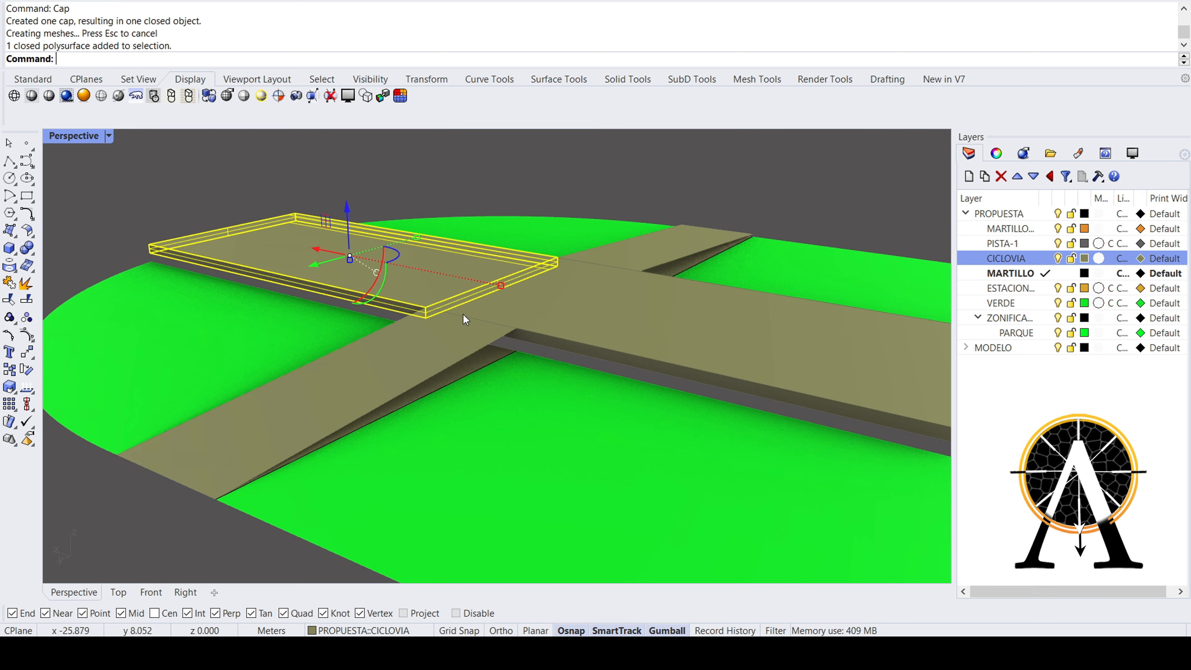
key("Return")
left_click(536, 306)
key("Return")
left_click(460, 284)
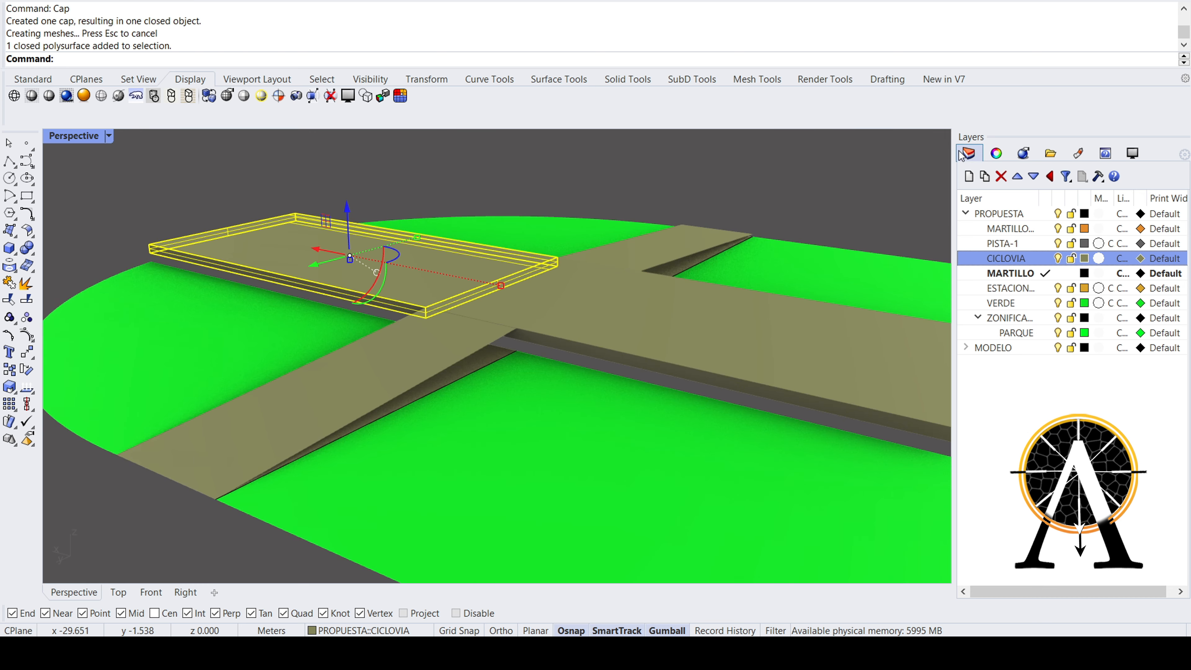
left_click(996, 154)
right_click_drag(320, 266, 578, 322)
scroll(441, 309, "down", 8)
scroll(541, 317, "up", 5)
scroll(514, 354, "up", 3)
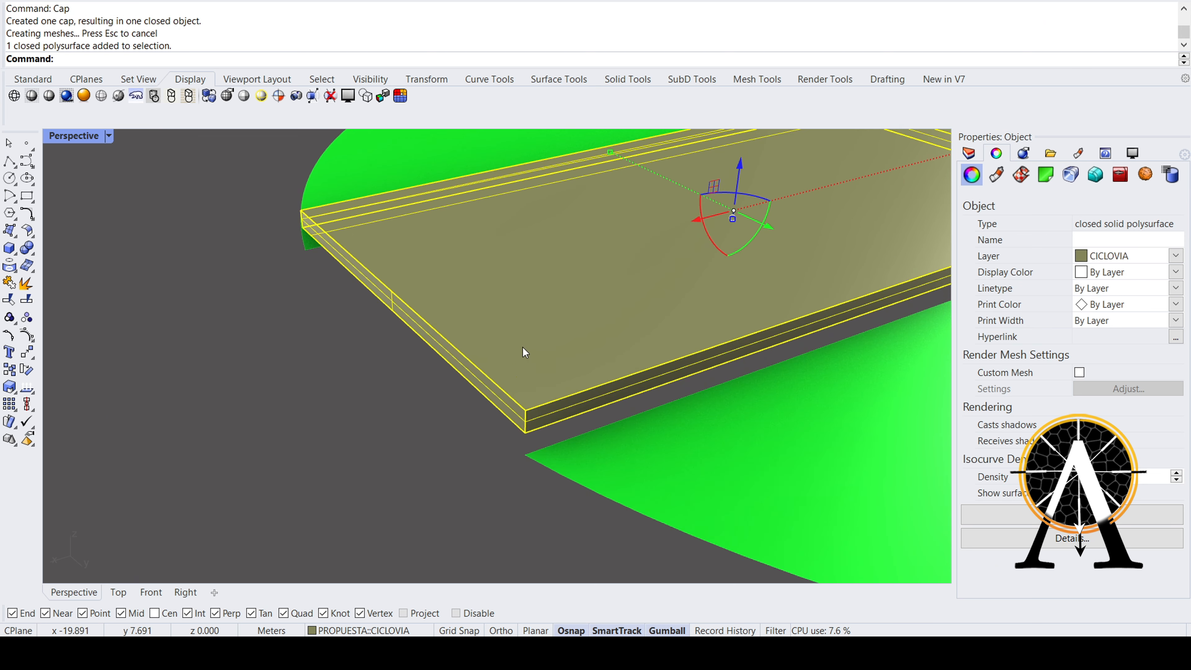
key("Escape")
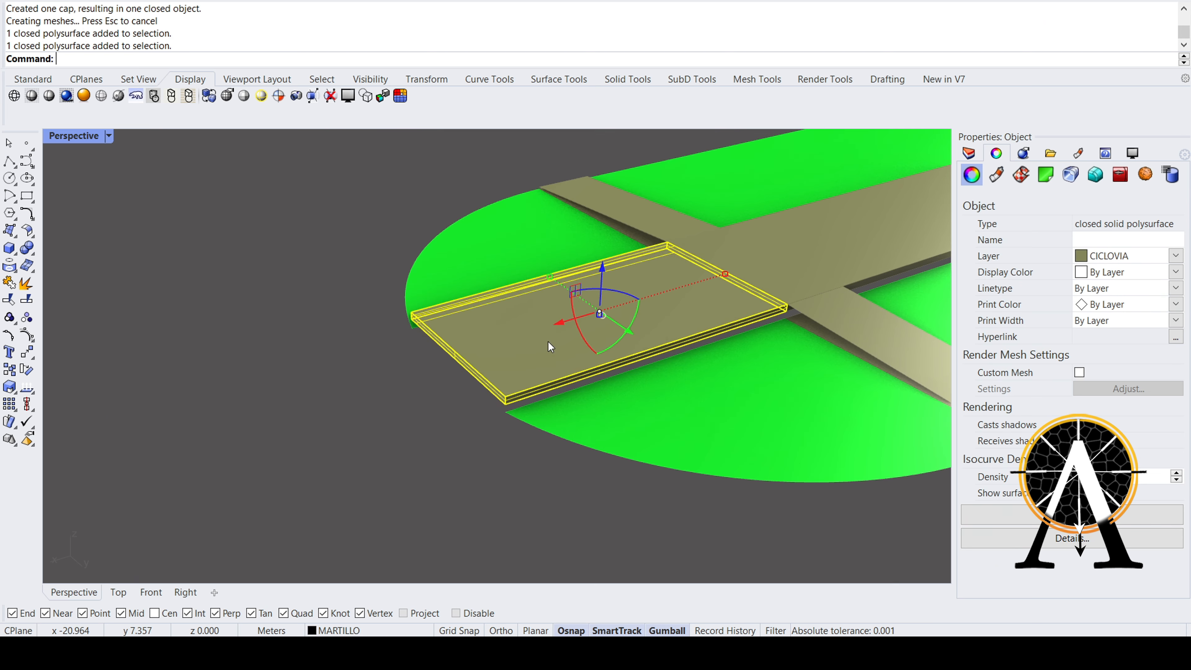
key("Escape")
- Move the upper outer edge of the negative-X cycleway end piece down 0.15 m onto its lower edge, forming a ramp
scroll(507, 370, "up", 5)
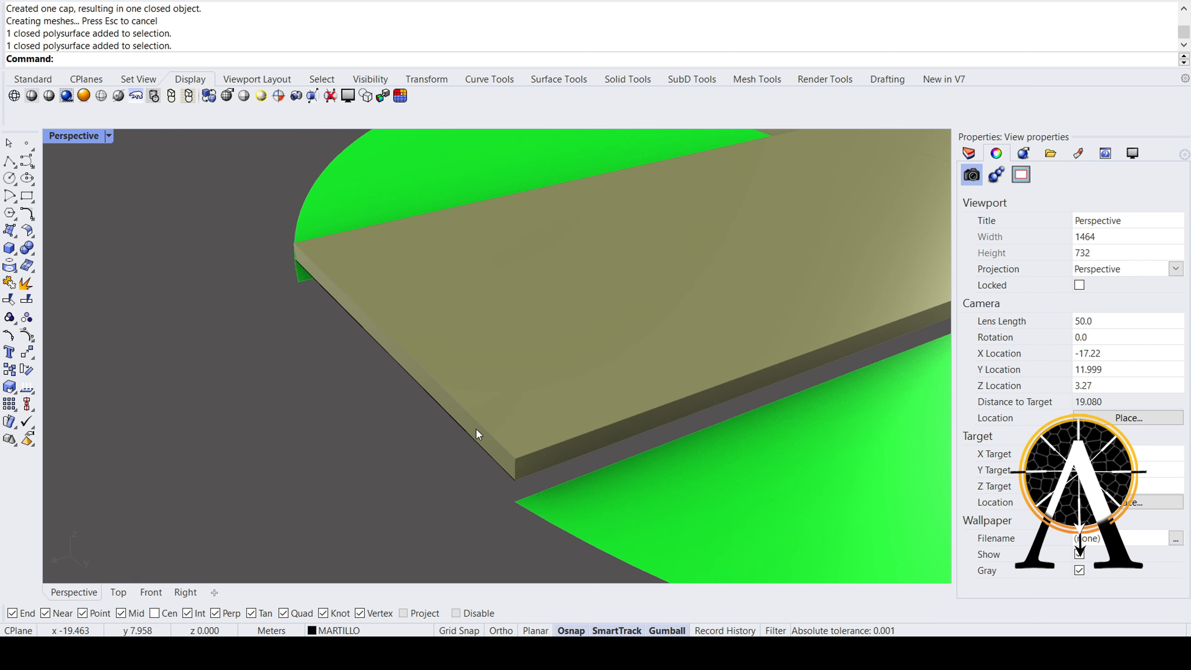
left_click(480, 423, "ctrl+shift")
type("Mo")
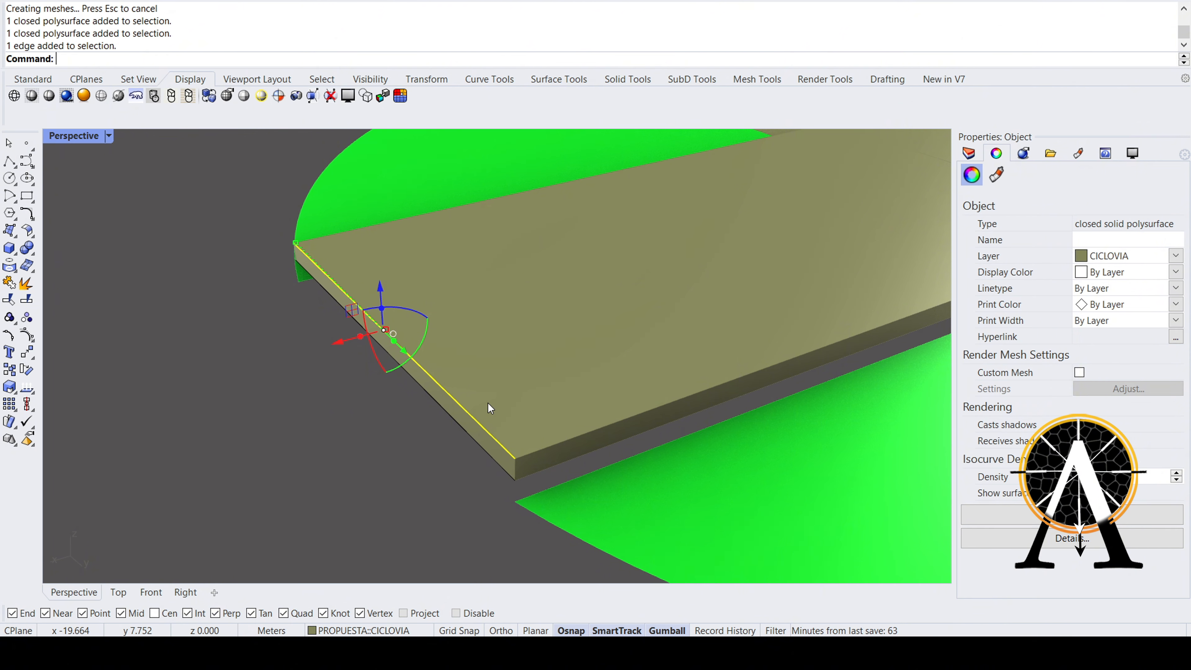
key("Return")
left_click(515, 458)
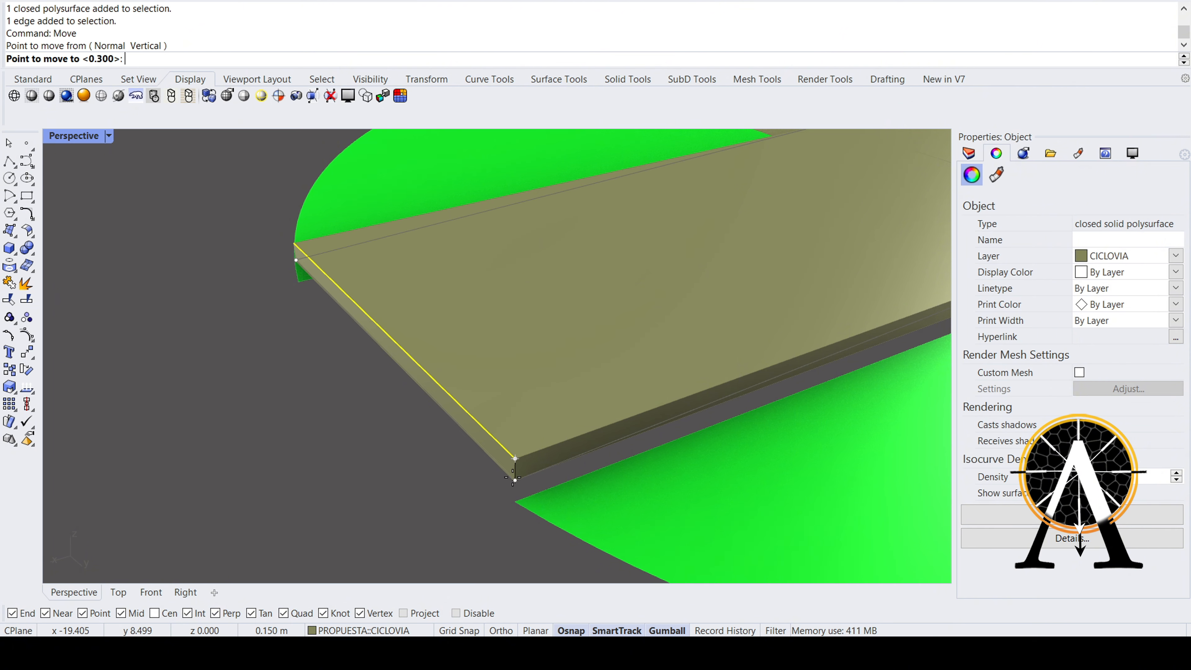
left_click(514, 479)
scroll(572, 395, "down", 6)
key("Escape")
- Delete the leftover open curve at the outer end of the positive-X median's cycleway
right_click_drag(624, 386, 577, 338)
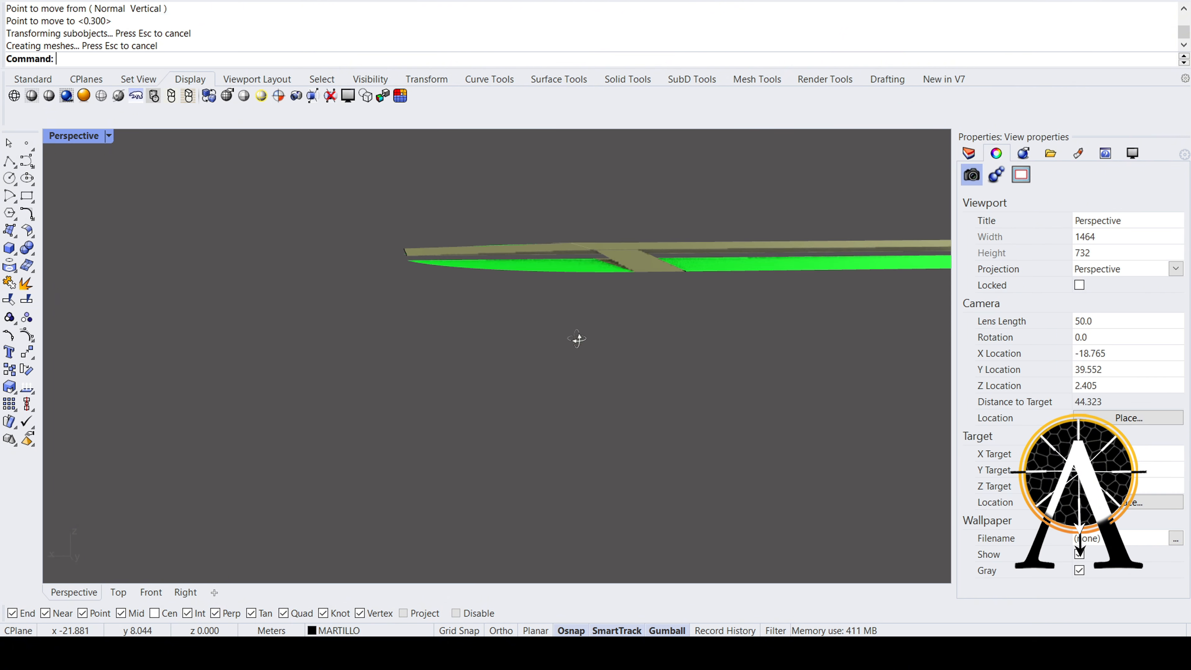
scroll(570, 237, "up", 8)
left_click(608, 258)
scroll(721, 295, "down", 5)
scroll(723, 296, "down", 9)
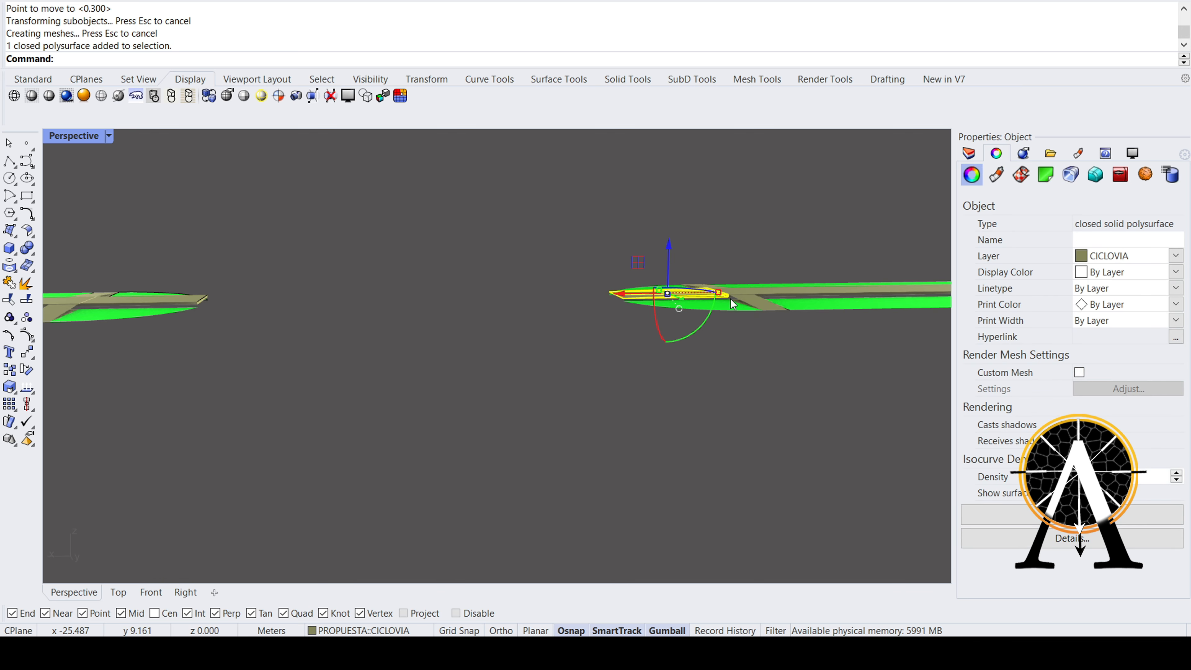
right_click_drag(730, 299, 593, 395)
scroll(451, 281, "up", 12)
key("Escape")
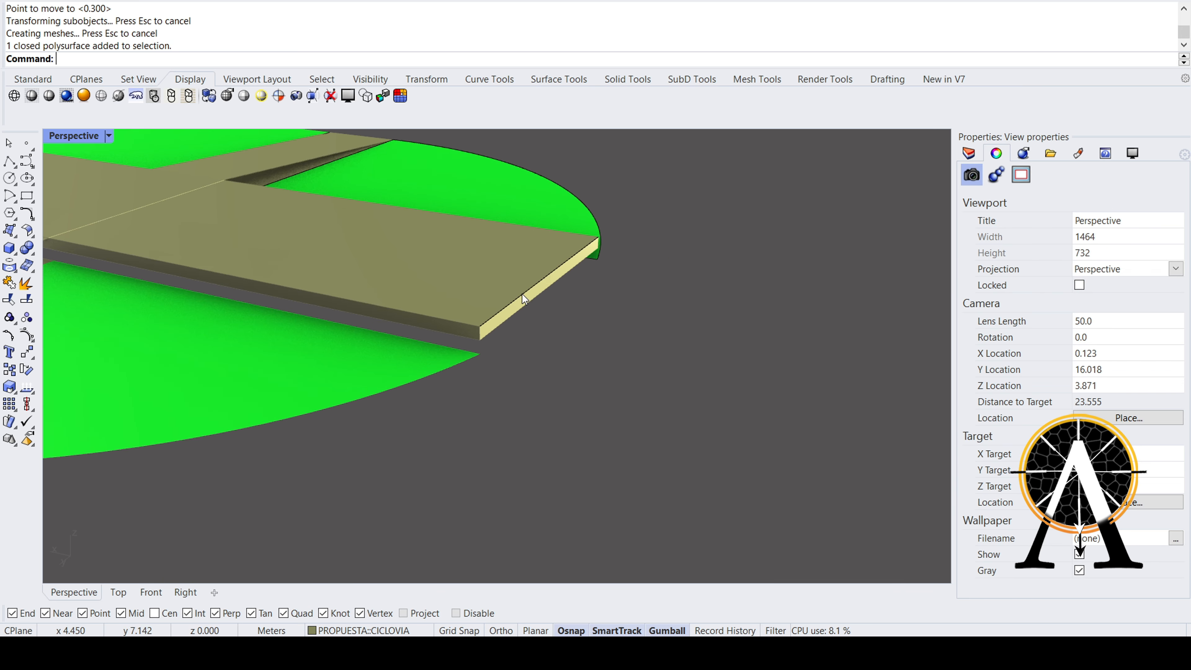
left_click(537, 327)
key("Delete")
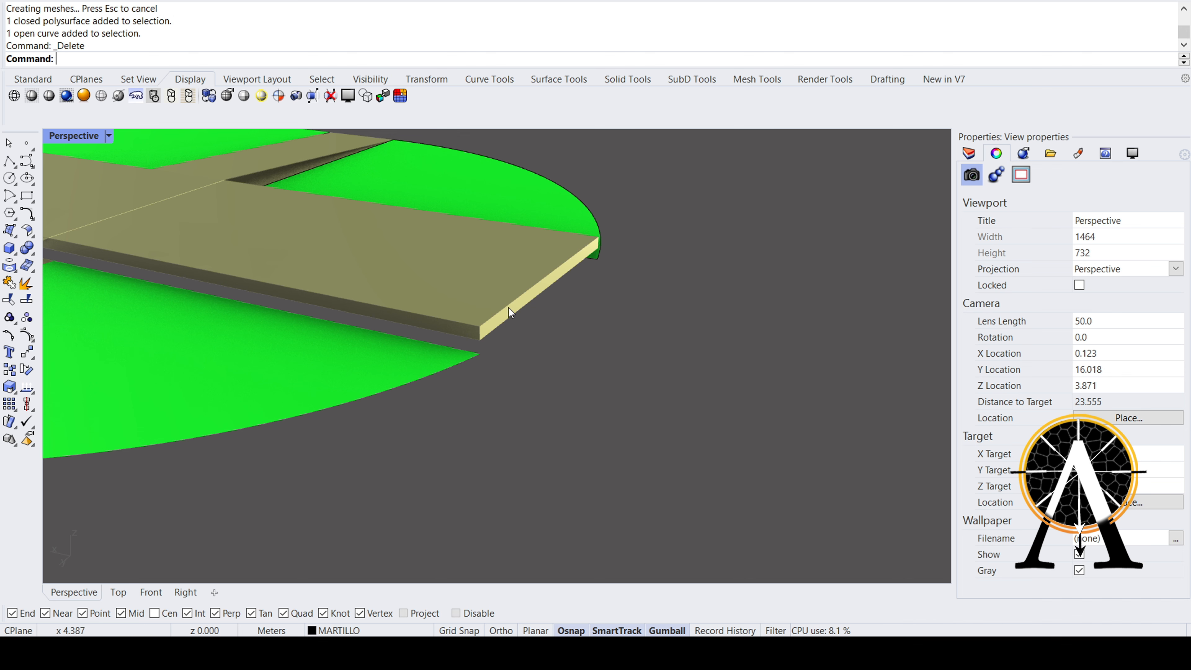
- Move the upper outer edge of the positive-X cycleway end piece down onto its lower edge, forming a ramp
left_click(511, 299, "ctrl+shift")
type("Move")
key("Return")
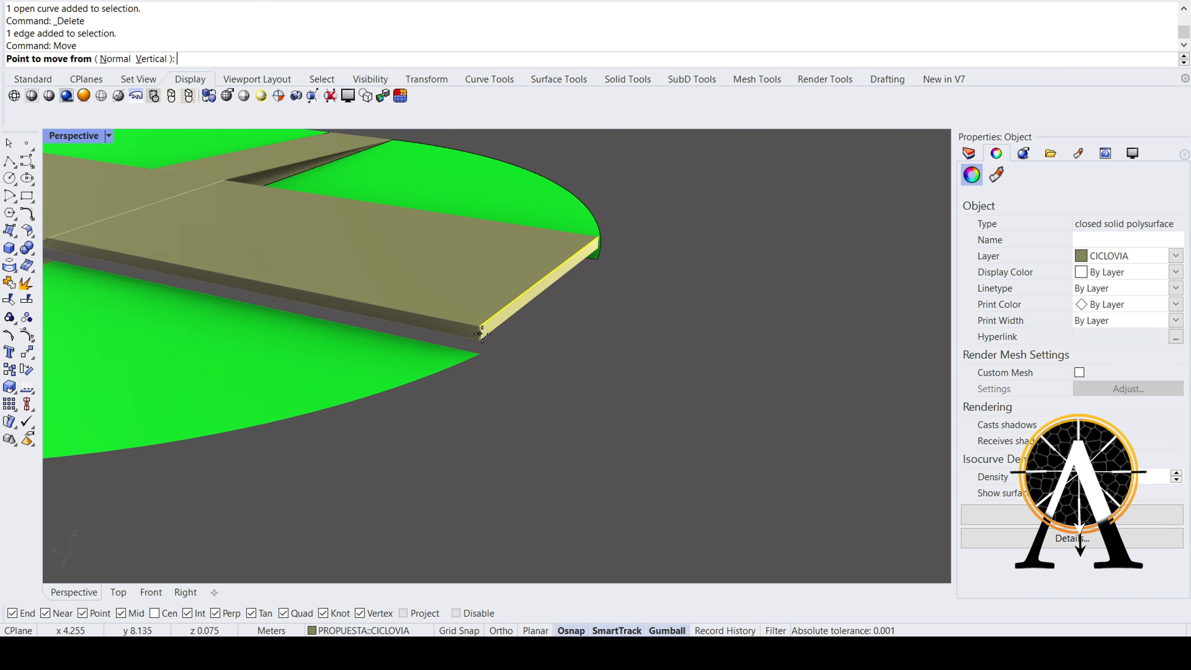
left_click(480, 333)
key("Return")
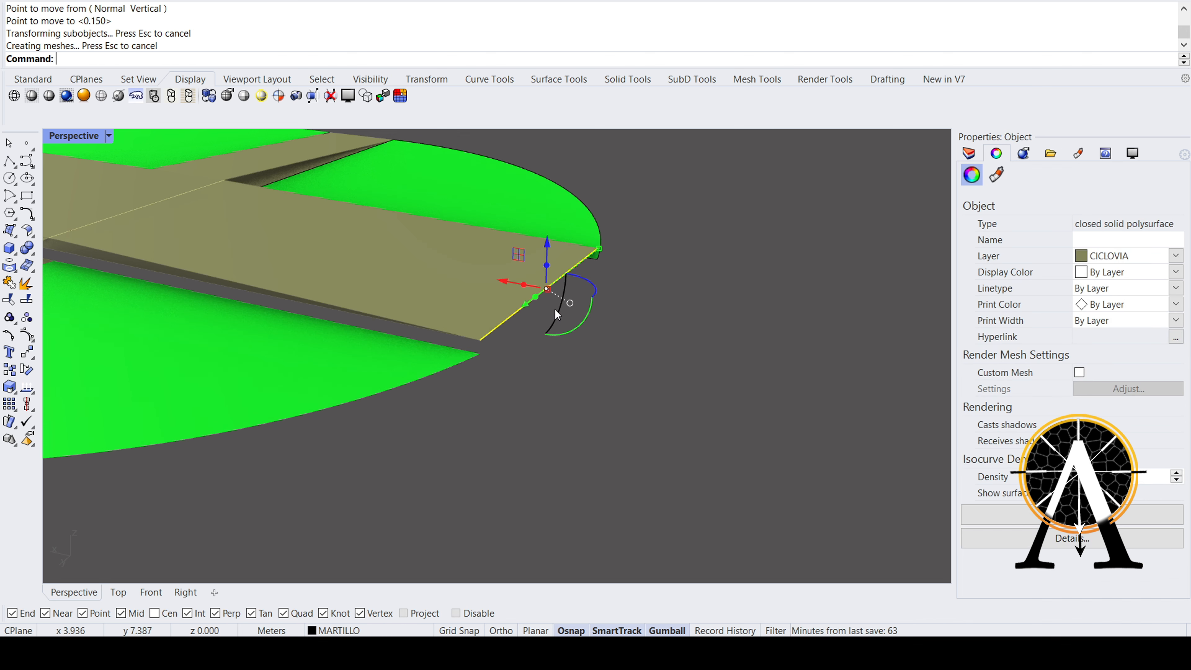
scroll(555, 308, "down", 6)
scroll(337, 244, "up", 6)
key("Escape")
- Select all eight cross-path ramp surfaces on both medians and move them together clear of the medians in the negative Y direction
left_click(335, 309)
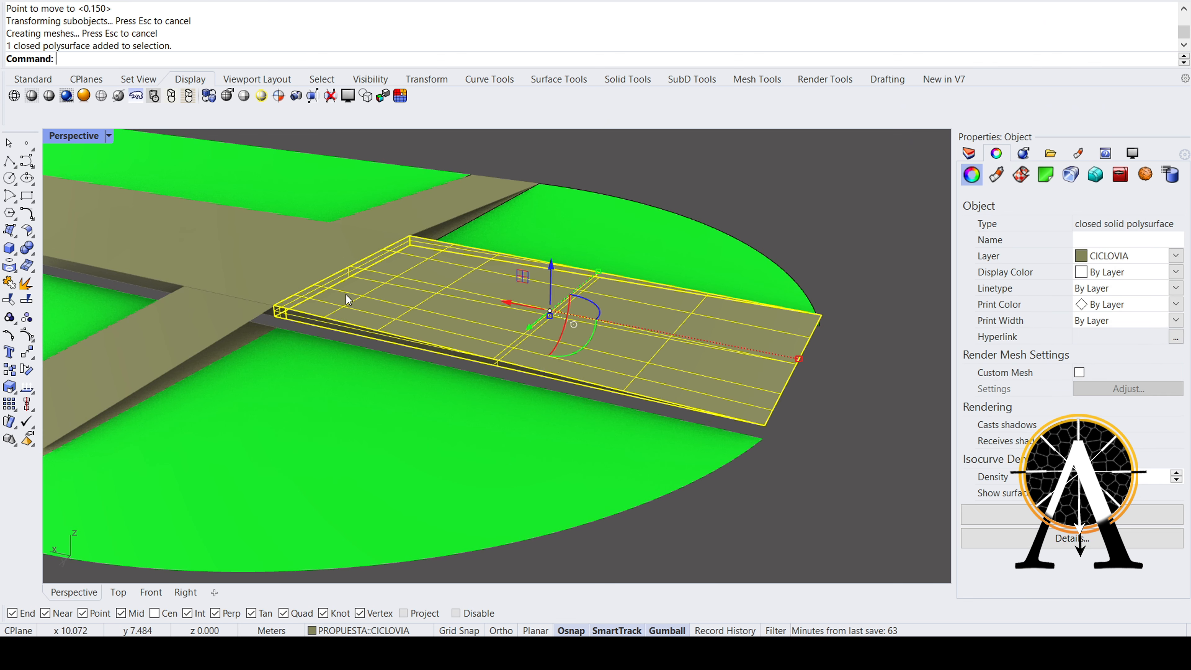
scroll(505, 229, "down", 7)
scroll(358, 288, "up", 10)
left_click(363, 287)
left_click(422, 282, "shift")
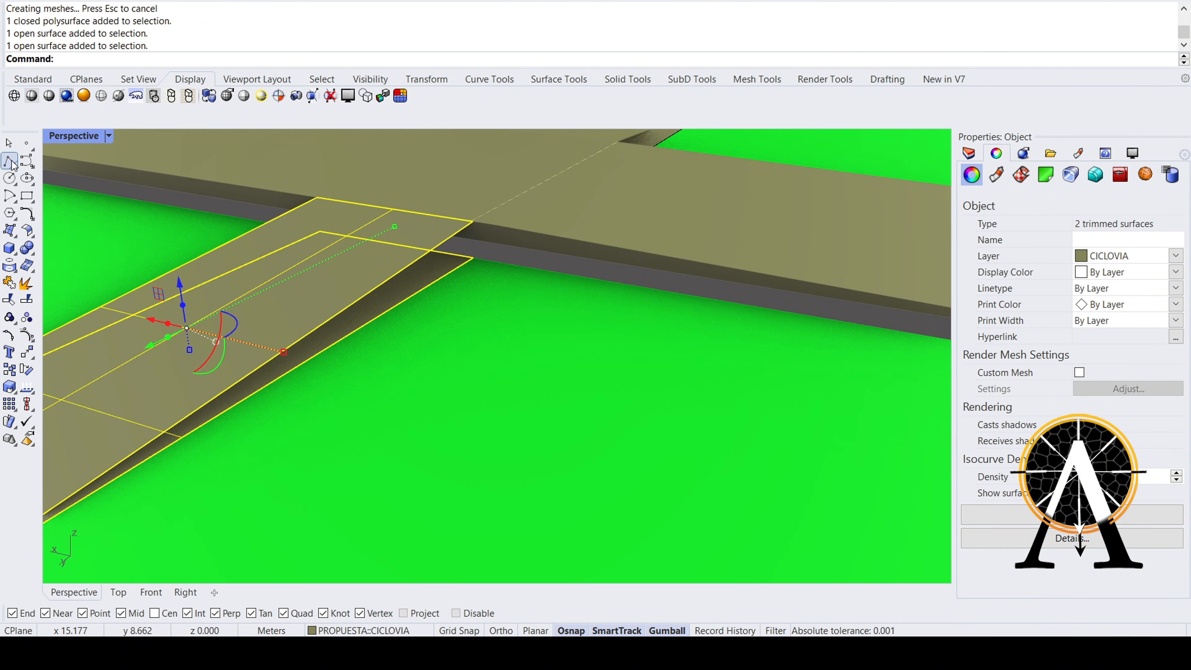
scroll(344, 310, "down", 6)
scroll(448, 235, "up", 8)
left_click(448, 234, "shift")
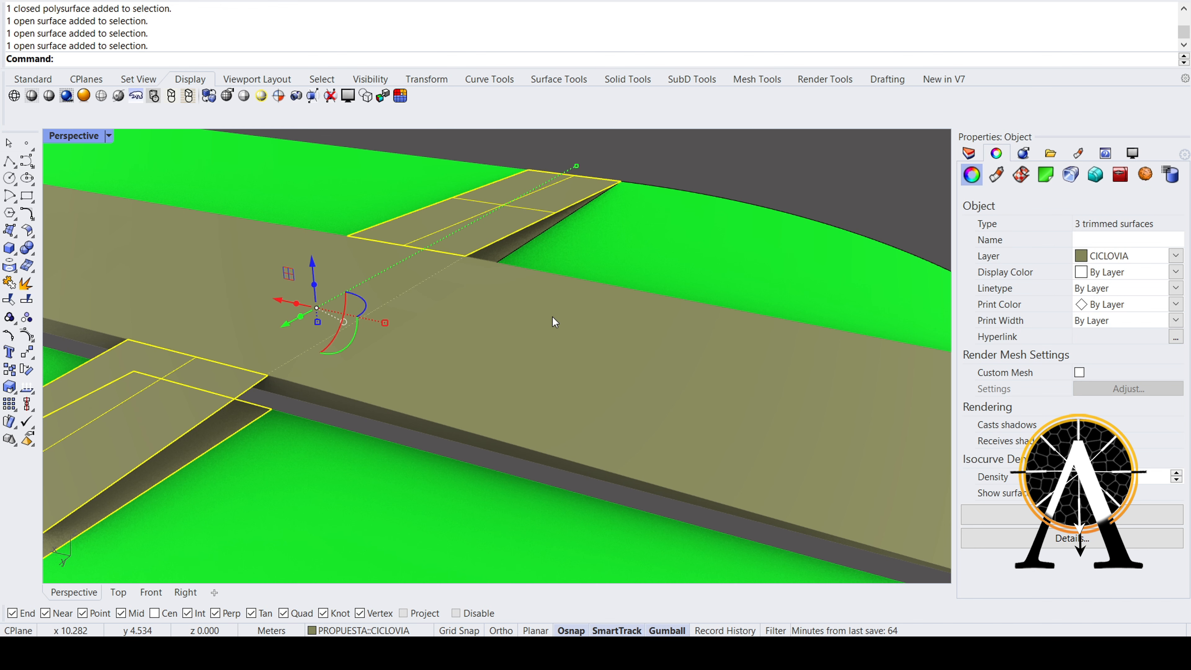
scroll(495, 250, "up", 5)
left_click(495, 250, "shift")
scroll(324, 247, "down", 10)
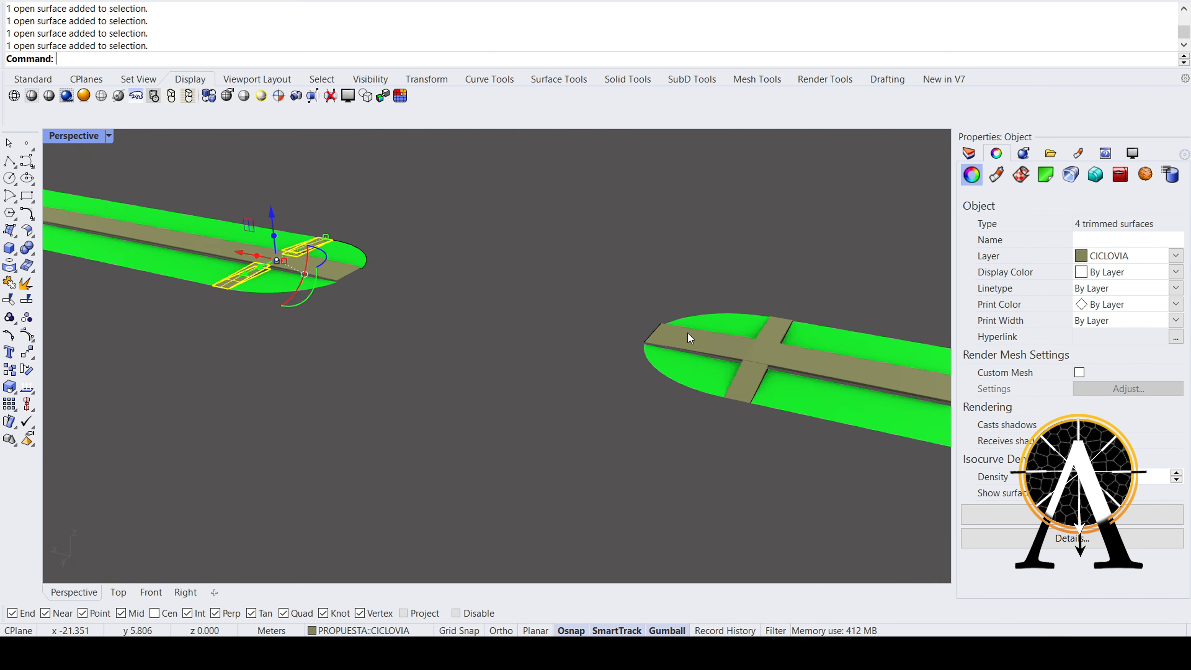
scroll(687, 333, "up", 5)
scroll(748, 392, "up", 5)
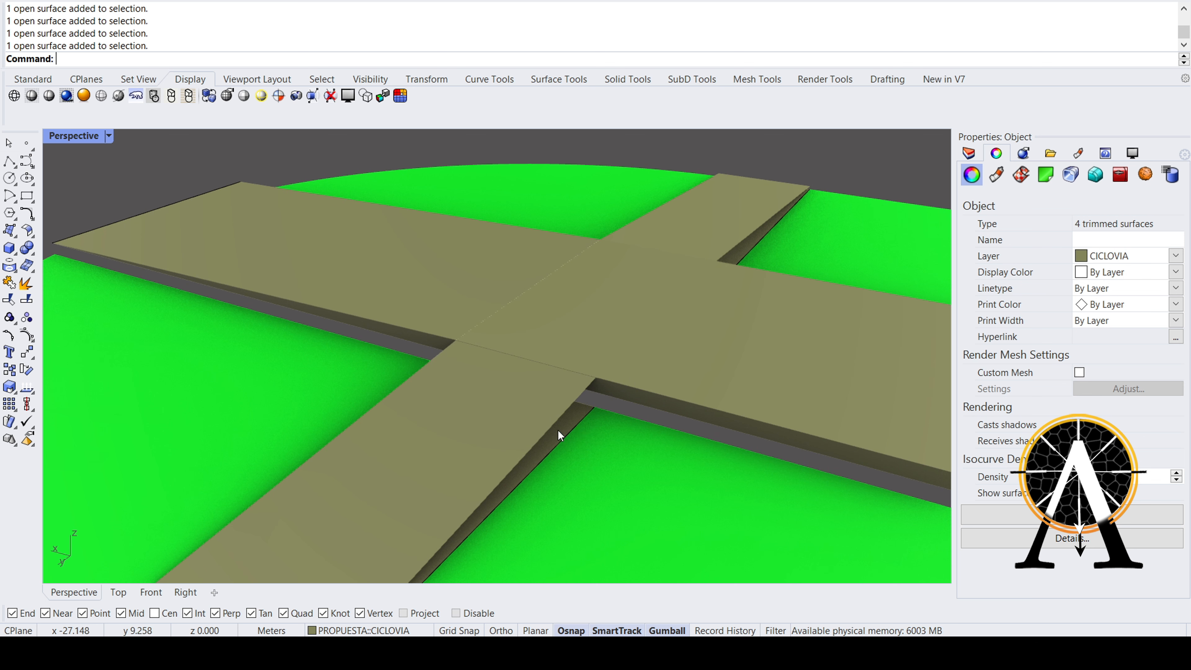
left_click(558, 430, "shift")
left_click(534, 413, "shift")
left_click(727, 231, "shift")
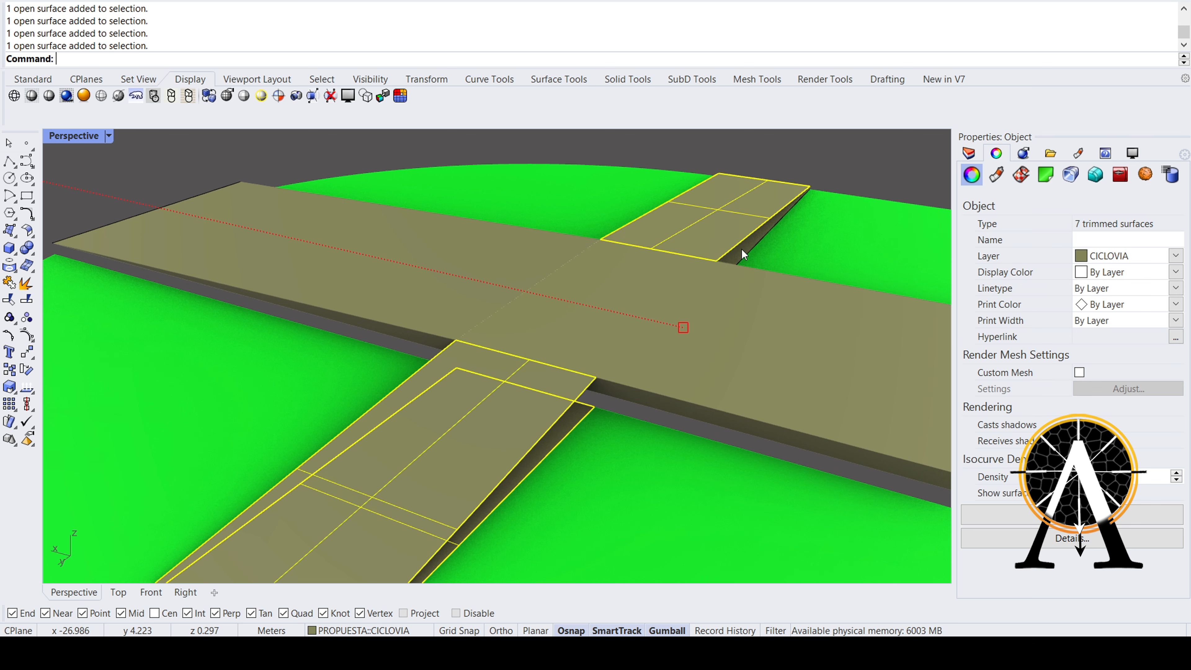
left_click(742, 254, "shift")
scroll(565, 378, "down", 5)
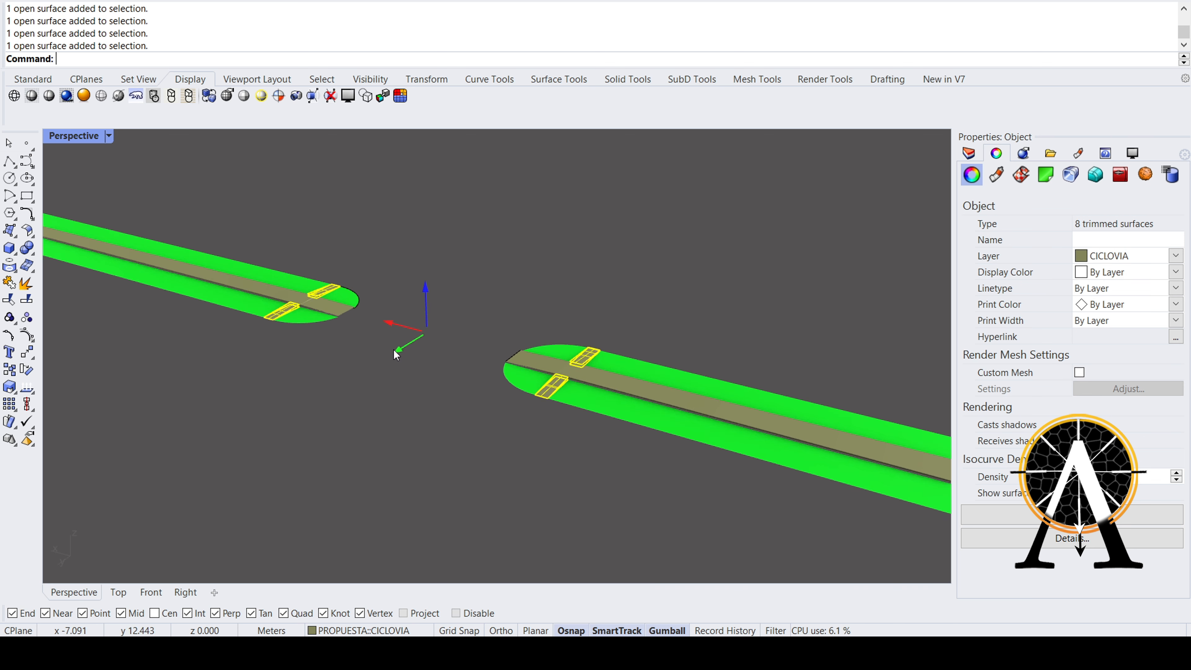
key("ctrl+z")
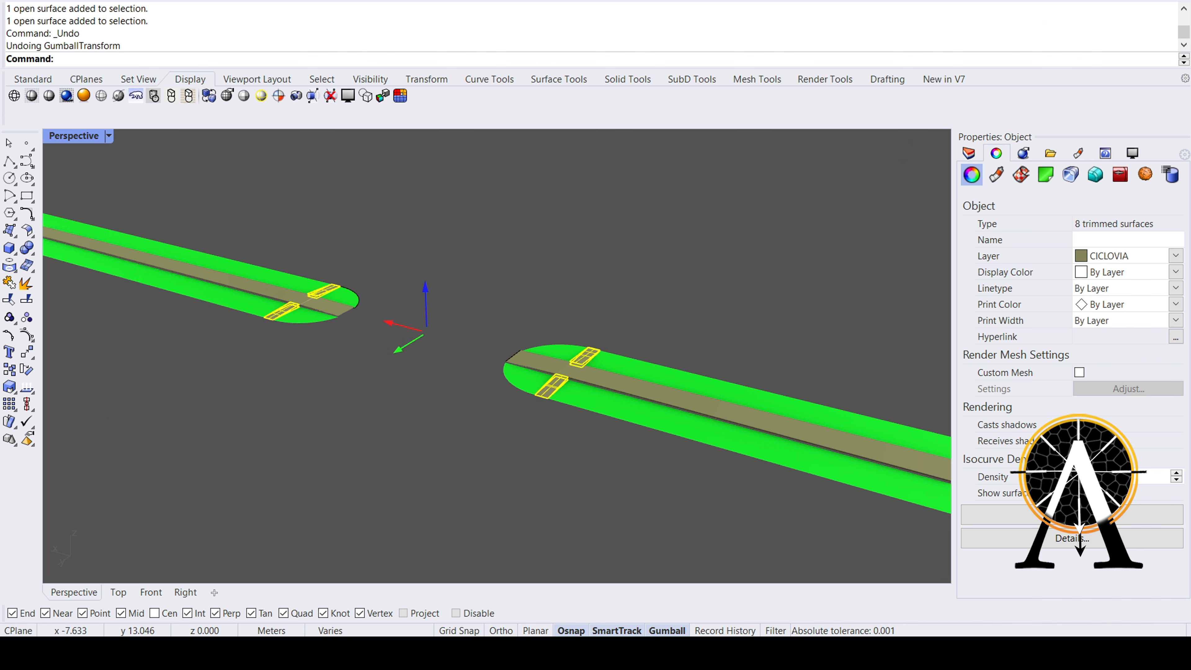
key("Return")
left_click(393, 352)
right_click_drag(393, 353, 300, 305)
scroll(643, 295, "up", 10)
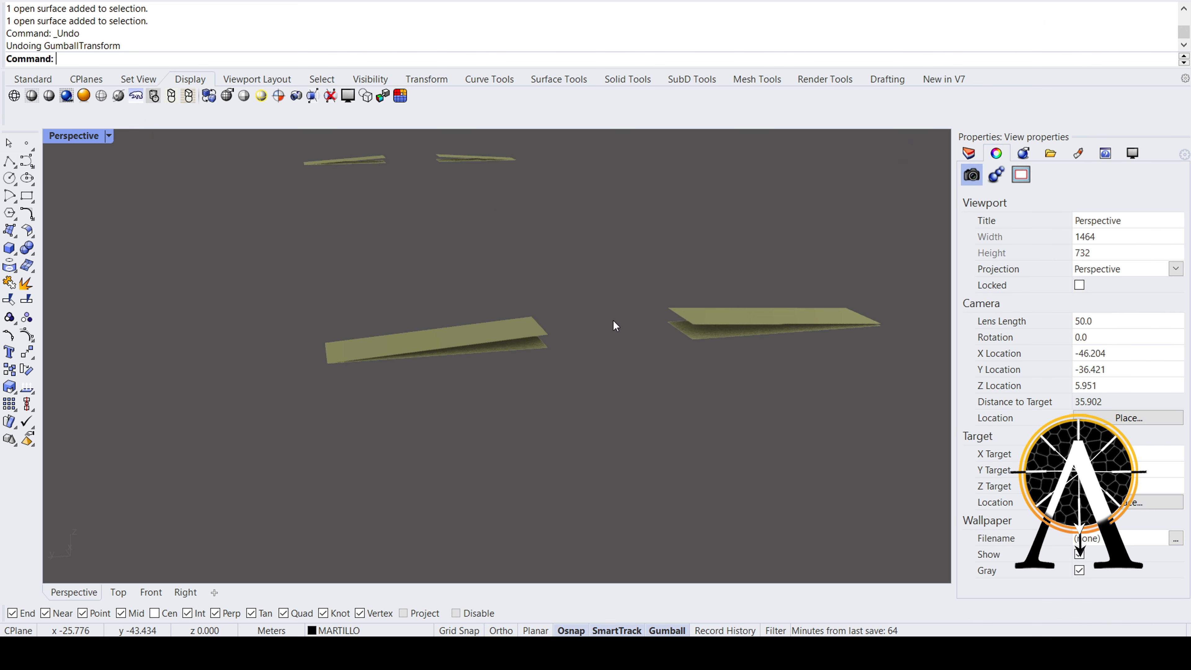
right_click_drag(615, 325, 549, 328)
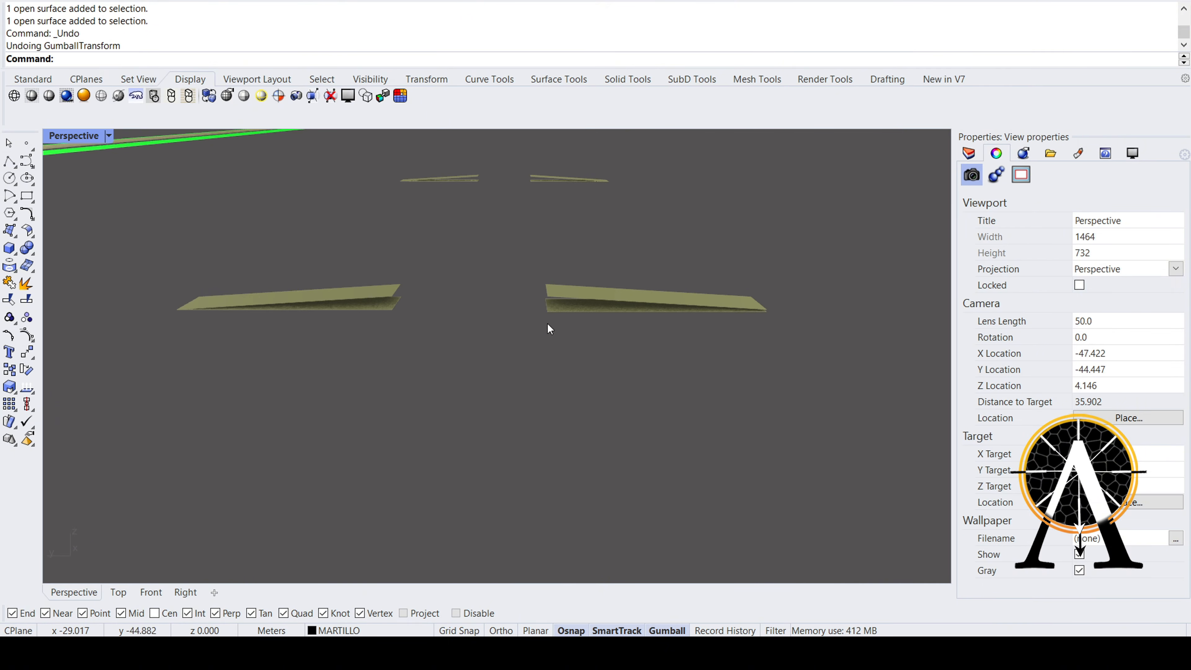
scroll(349, 302, "up", 4)
left_click(9, 161)
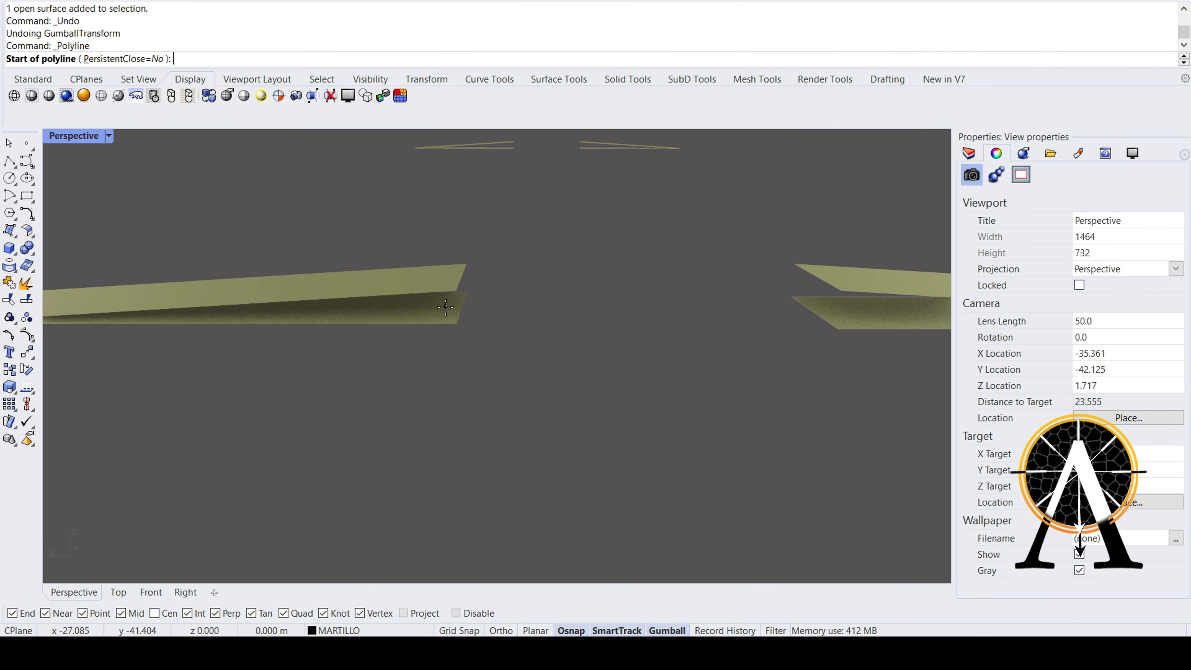
left_click(456, 291)
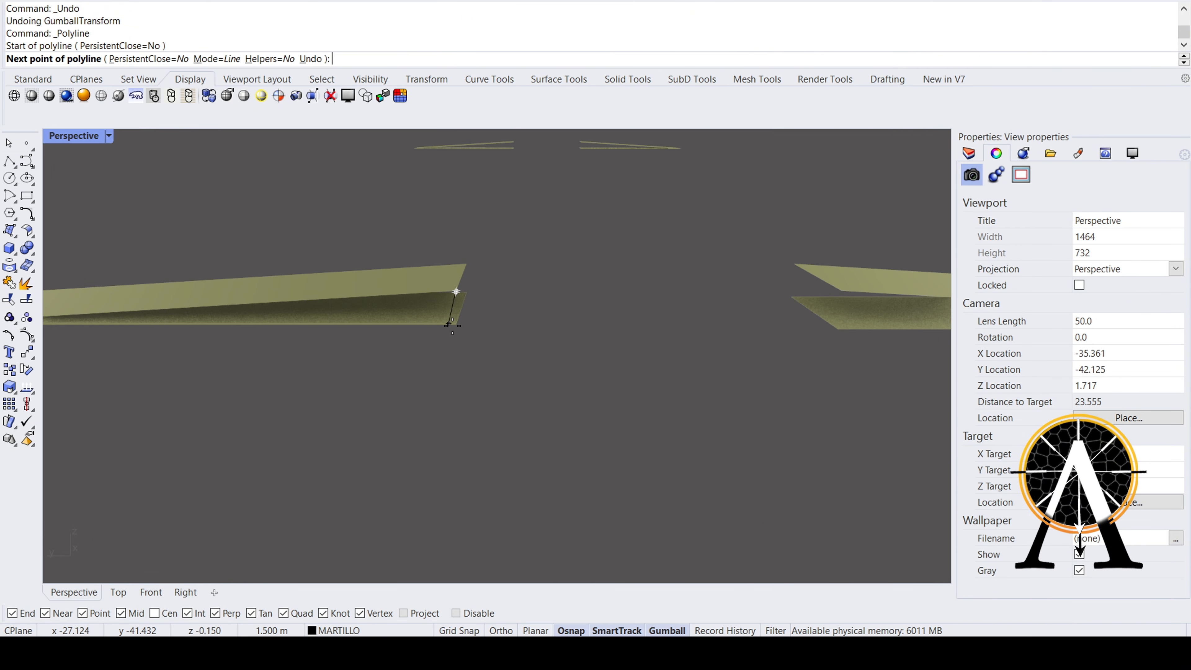
key("Escape")
- Draw a vertical polyline between the upper and lower surface corners at the raised end of each of the two facing ramps
right_click(468, 277)
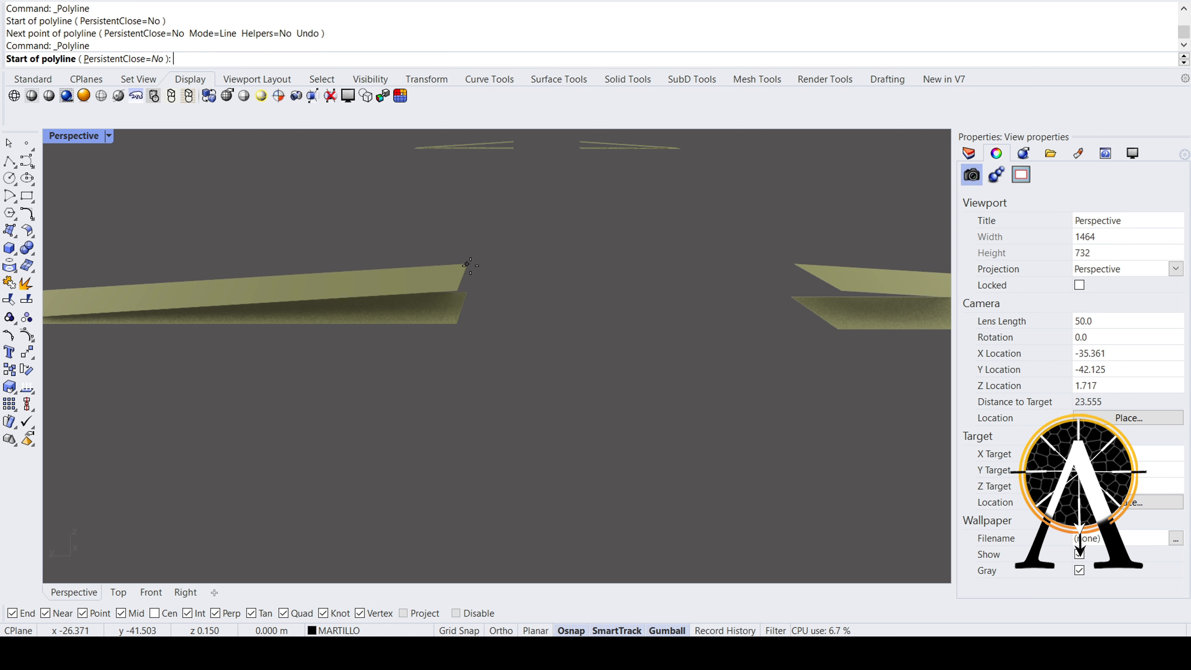
left_click(467, 265)
left_click(466, 292)
right_click(469, 288)
right_click(471, 287)
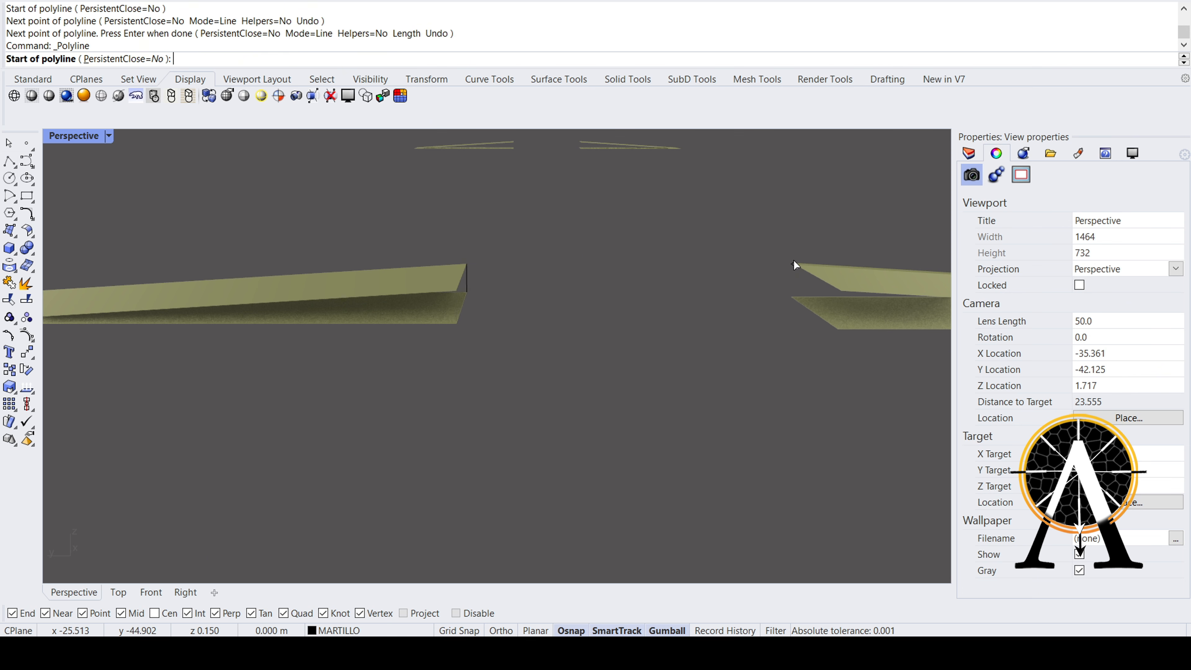
left_click(793, 264)
left_click(791, 297)
right_click(664, 280)
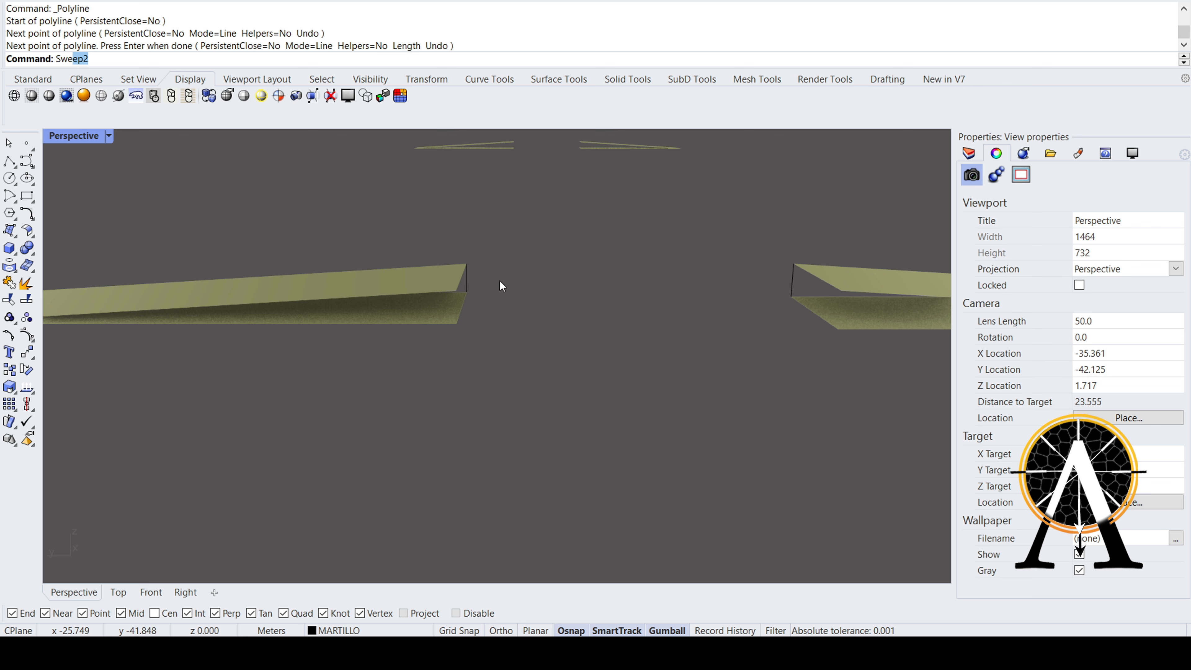
- Close the raised end of the first ramp with Sweep2, using its upper and lower end edges as rails and the vertical line as section
type("Swe")
key("Return")
left_click(461, 279)
left_click(462, 308)
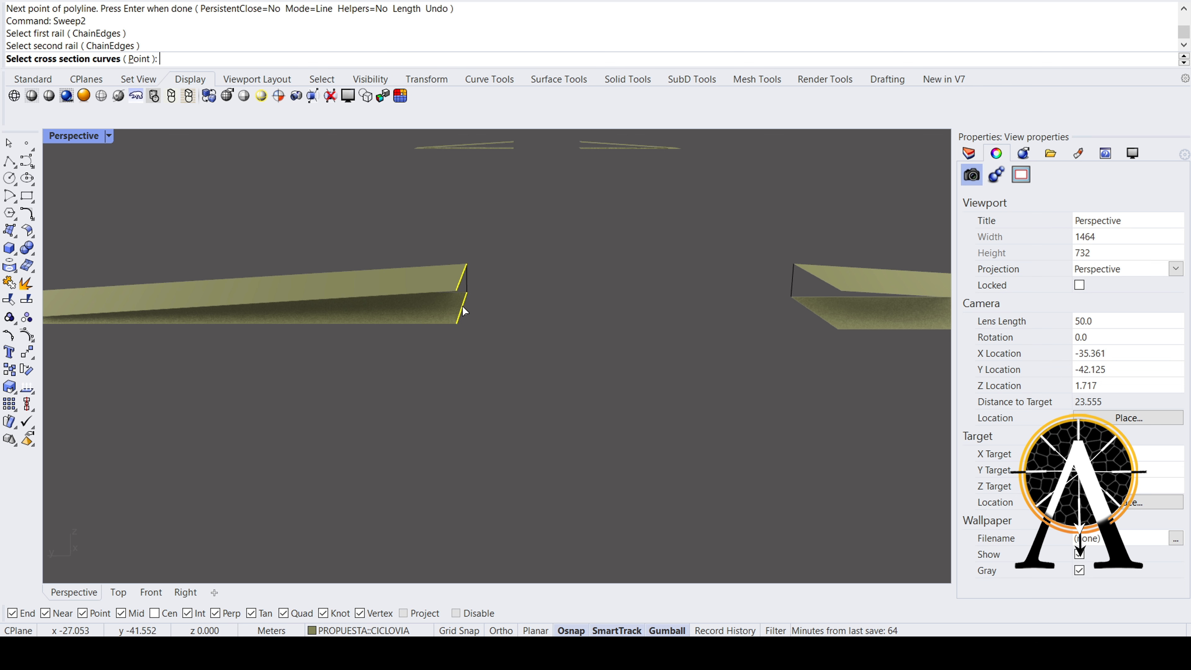
left_click(469, 284)
right_click(614, 327)
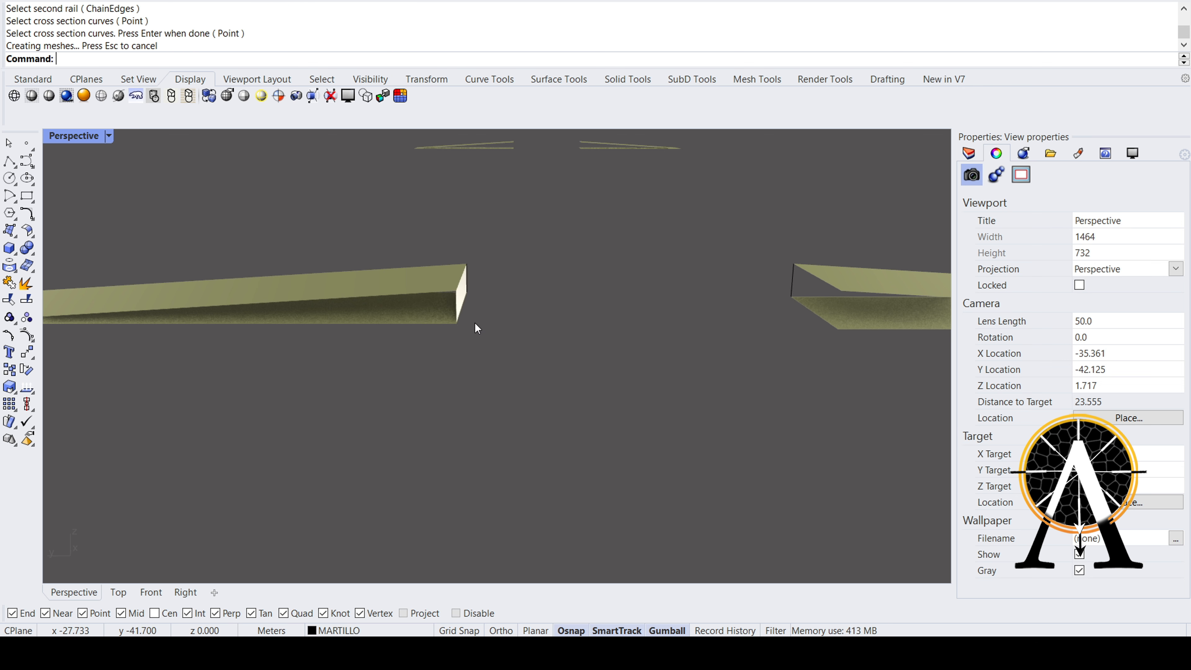
- Close one long side of the first ramp with Sweep2 between its upper and lower side edges, using the end face's vertical edge as section
right_click(441, 297)
left_click(441, 294)
left_click(437, 324)
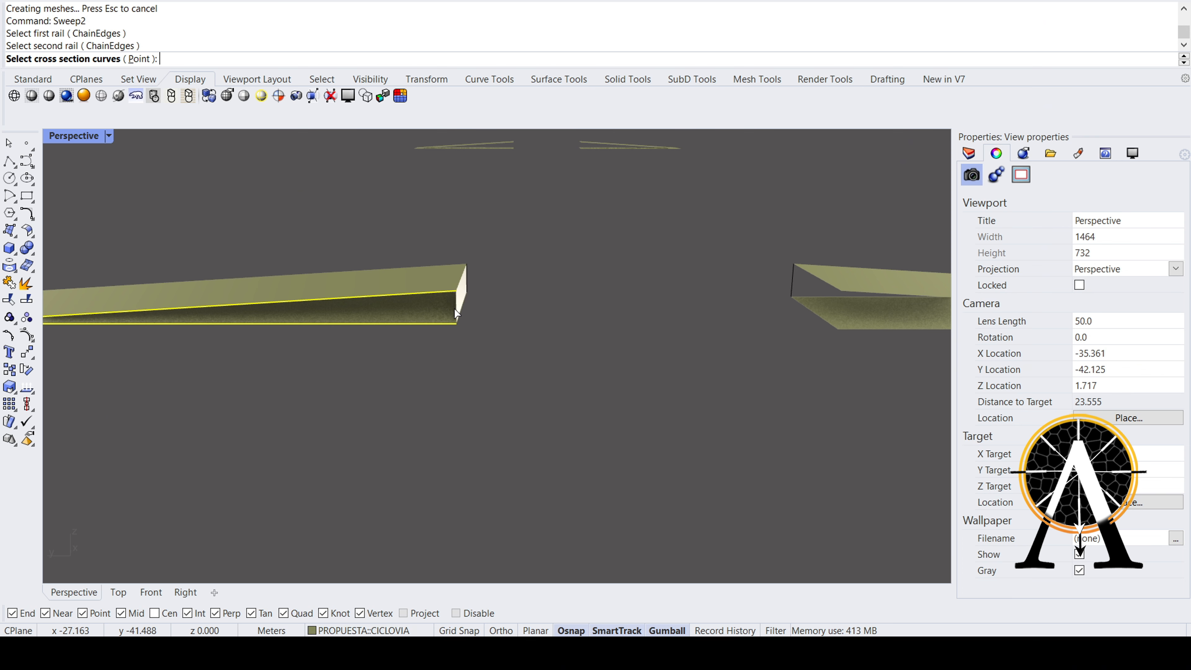
left_click(454, 309)
right_click(454, 309)
scroll(515, 333, "down", 4)
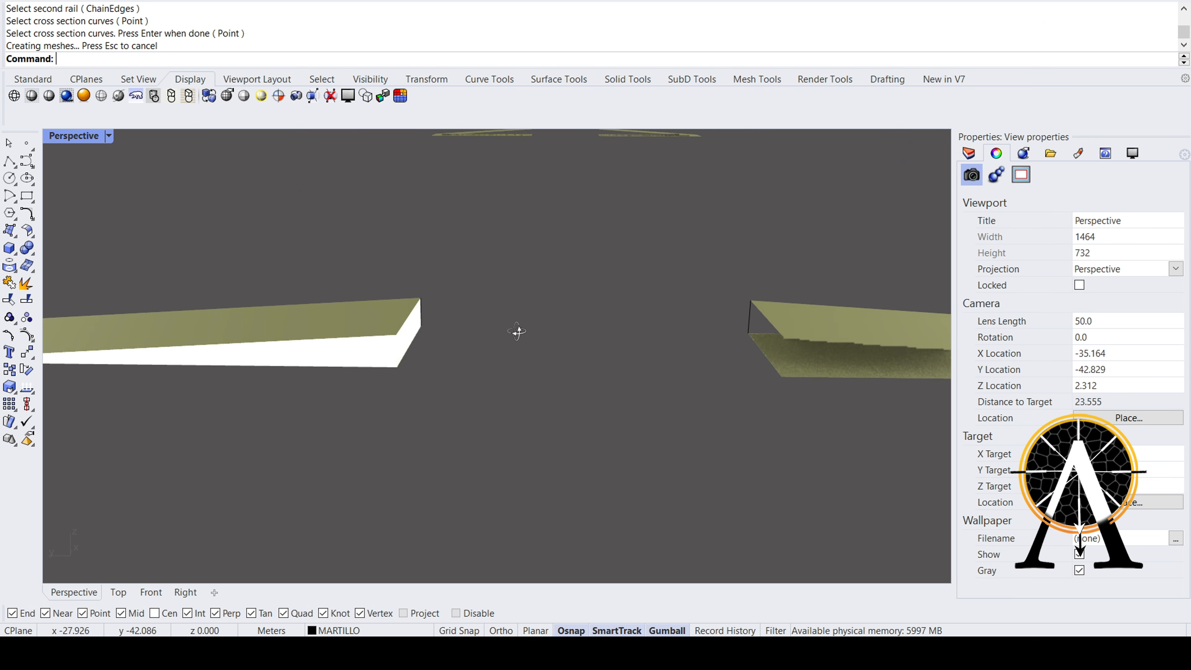
- Join the first ramp's upper, lower, end and side surfaces into one polysurface
scroll(433, 330, "up", 5)
left_click(504, 336)
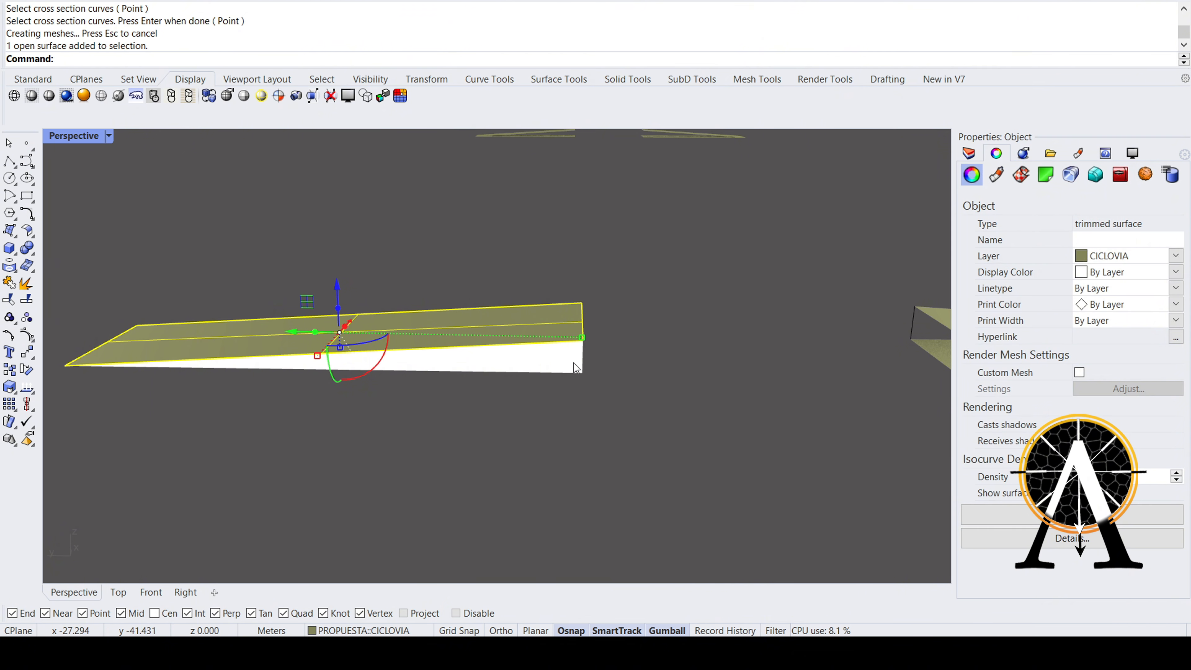
left_click(362, 255)
left_click_drag(475, 226, 370, 414)
right_click_drag(370, 414, 340, 343)
left_click(341, 344, "shift")
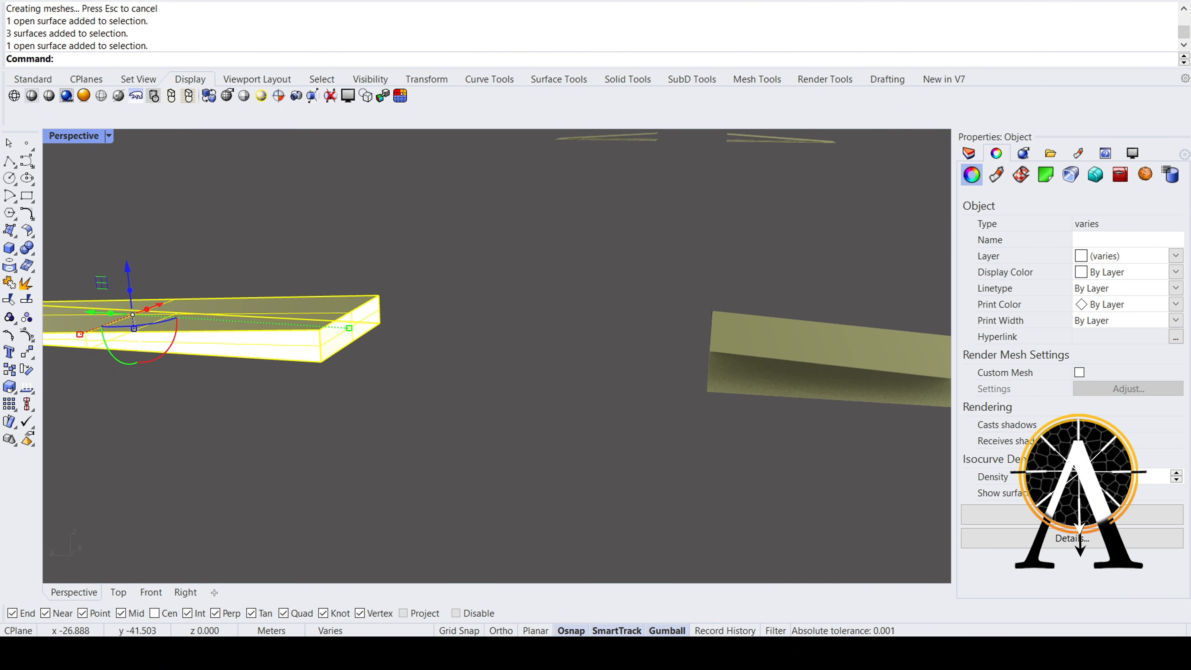
type("Join")
key("Return")
- Cap the joined first ramp's remaining open side to make it a closed solid, and clear the selection
type("Ca")
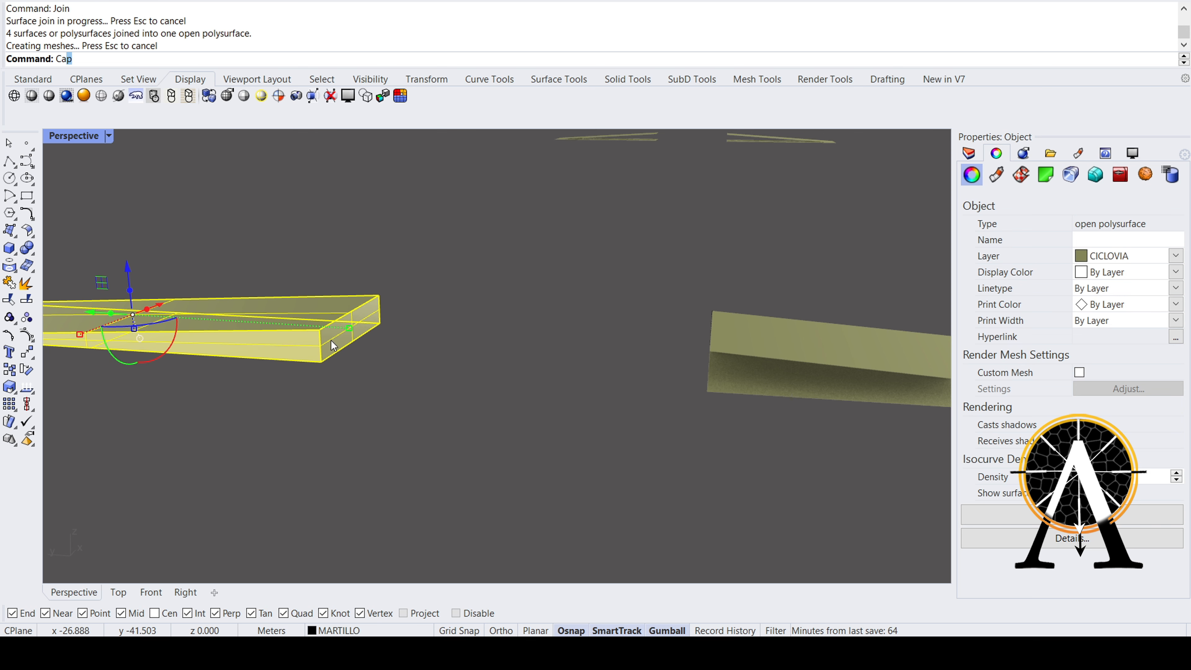
type("p")
key("Return")
scroll(328, 341, "down", 2)
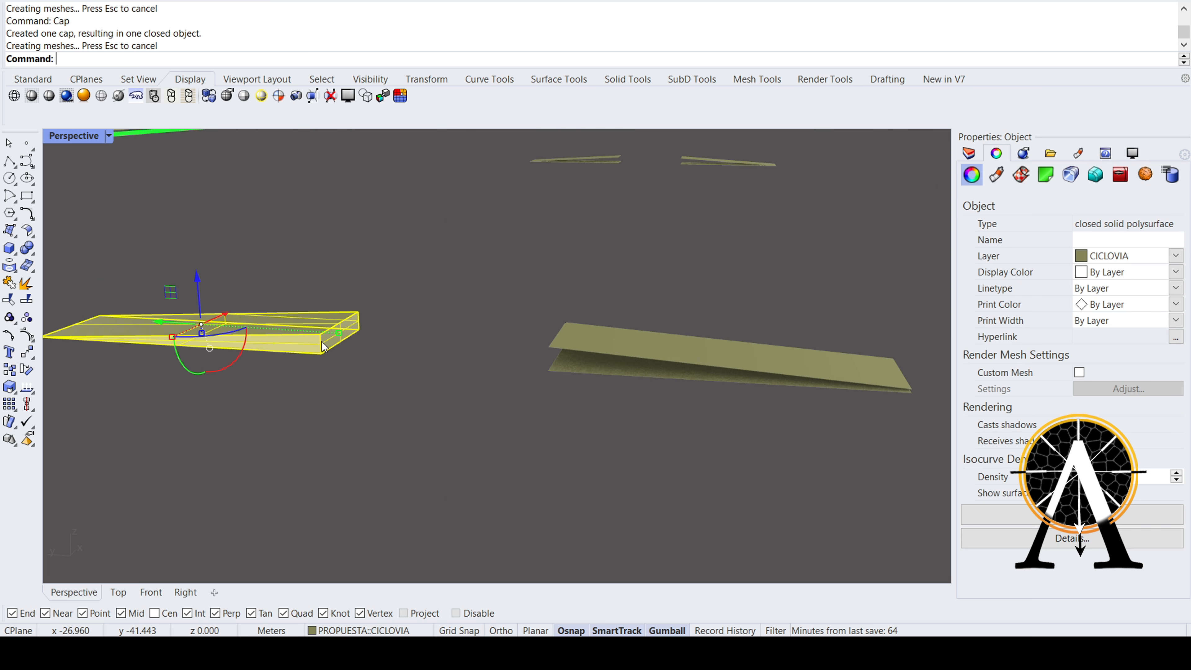
left_click(641, 355)
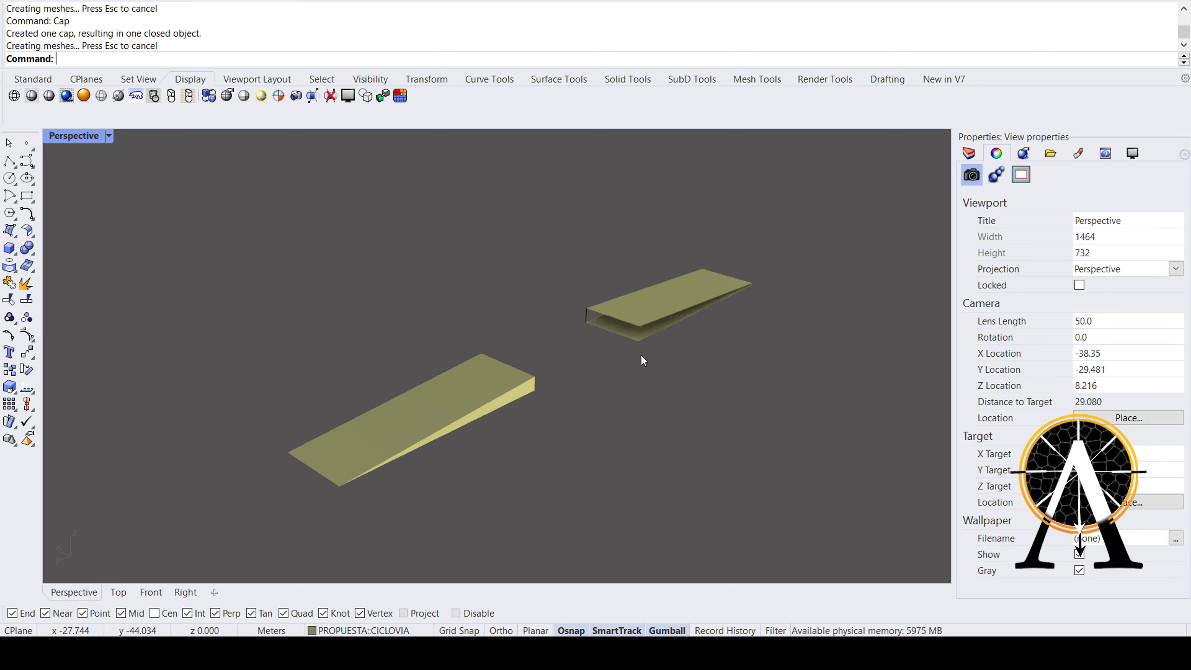
- Close the second ramp's raised end with Sweep2, using its upper and lower end edges as rails and the vertical line as section
scroll(653, 338, "up", 5)
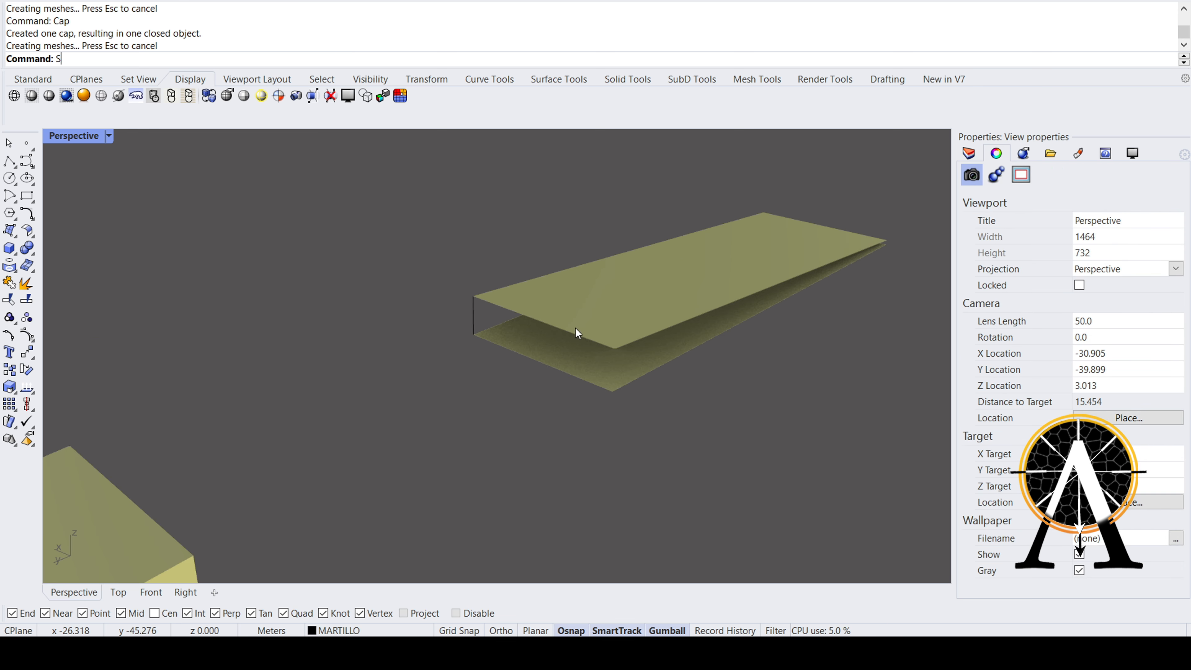
key("Return")
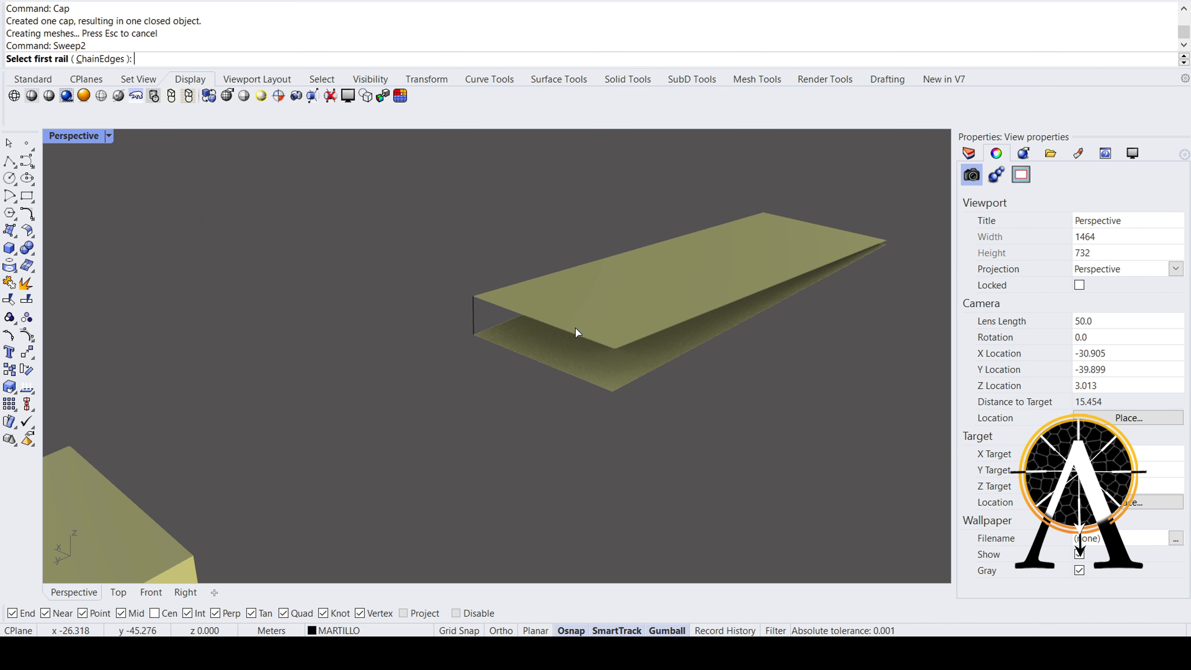
scroll(575, 328, "up", 2)
left_click(412, 285)
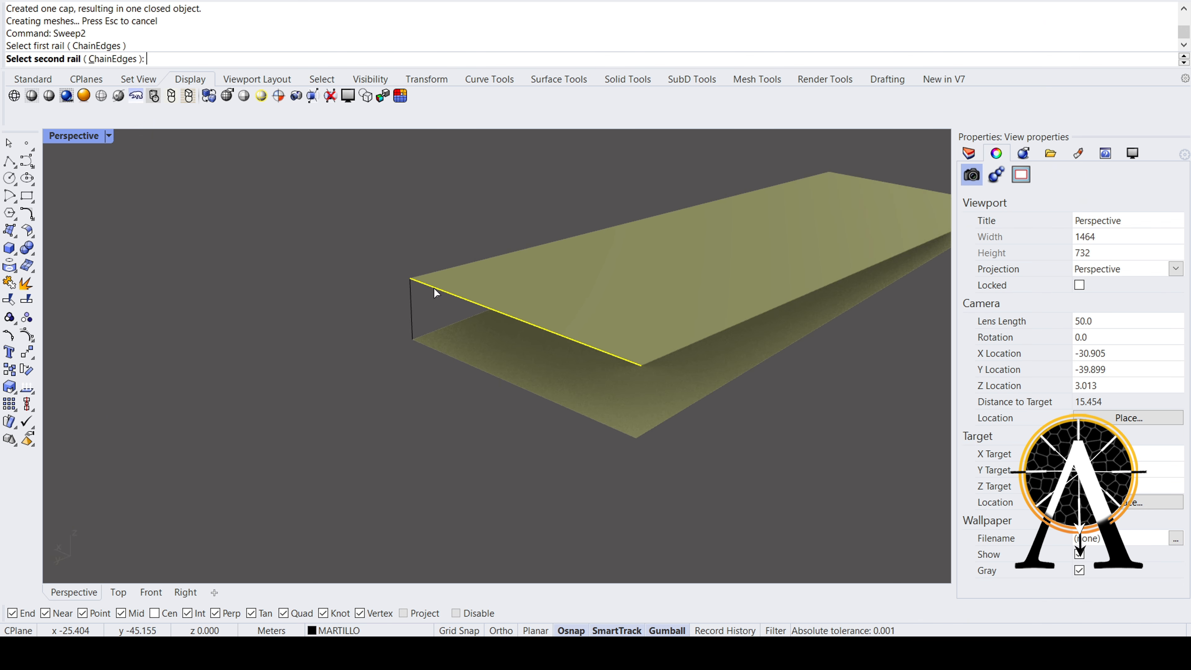
left_click(440, 352)
left_click(411, 306)
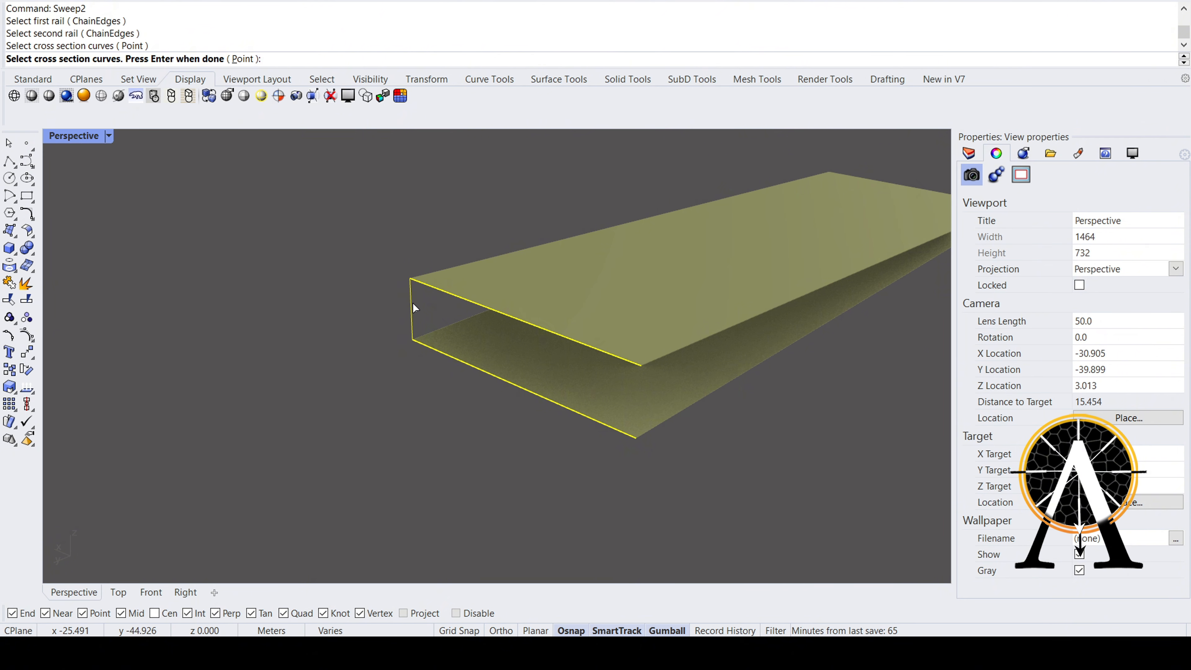
key("Return")
- Close one long side of the second ramp with Sweep2 between its upper and lower side edges, using the end face's vertical edge as section
right_click_drag(645, 362, 360, 361)
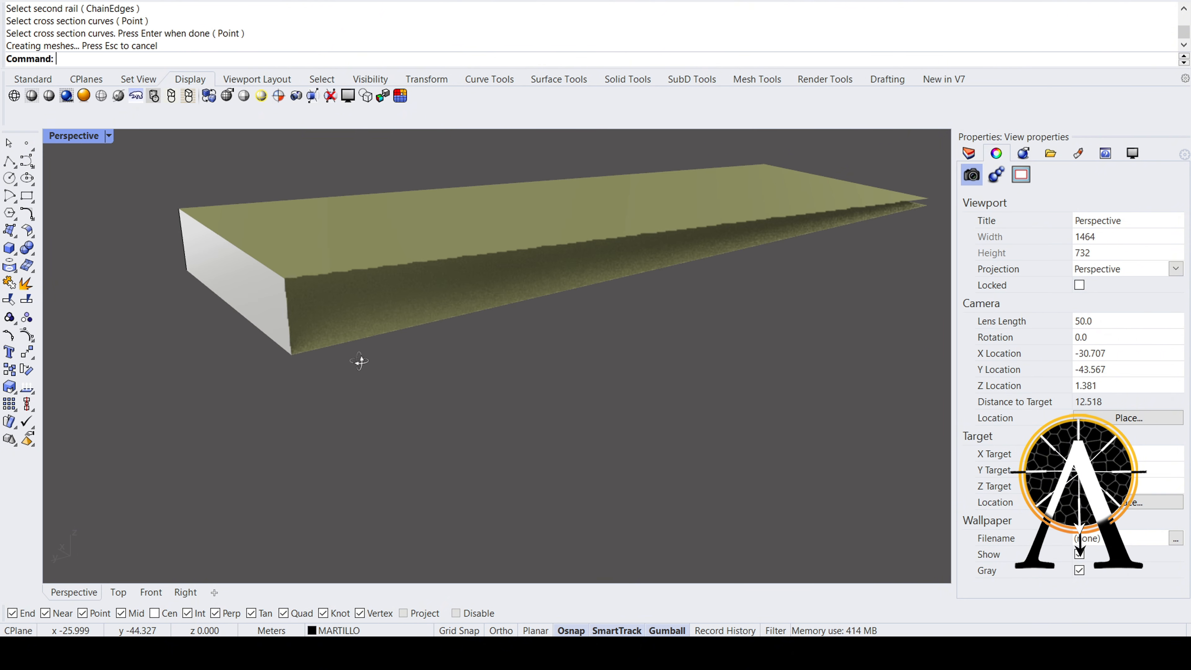
key("Return")
left_click(325, 276)
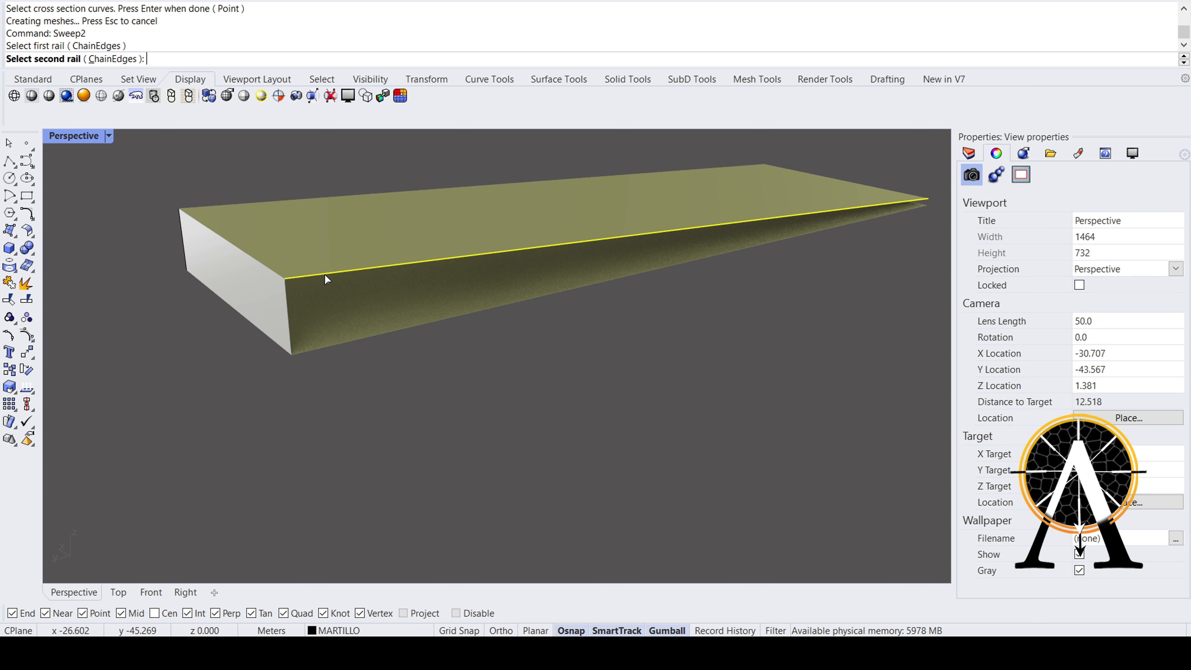
left_click(331, 345)
left_click(294, 332)
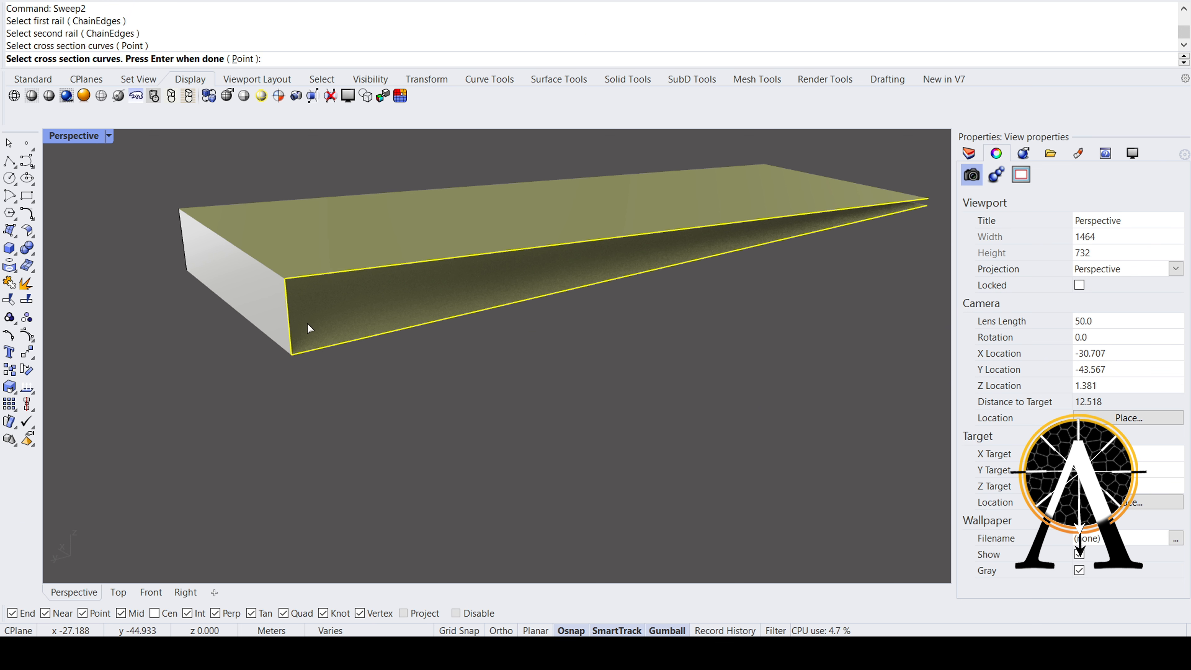
key("Return")
key("Return")
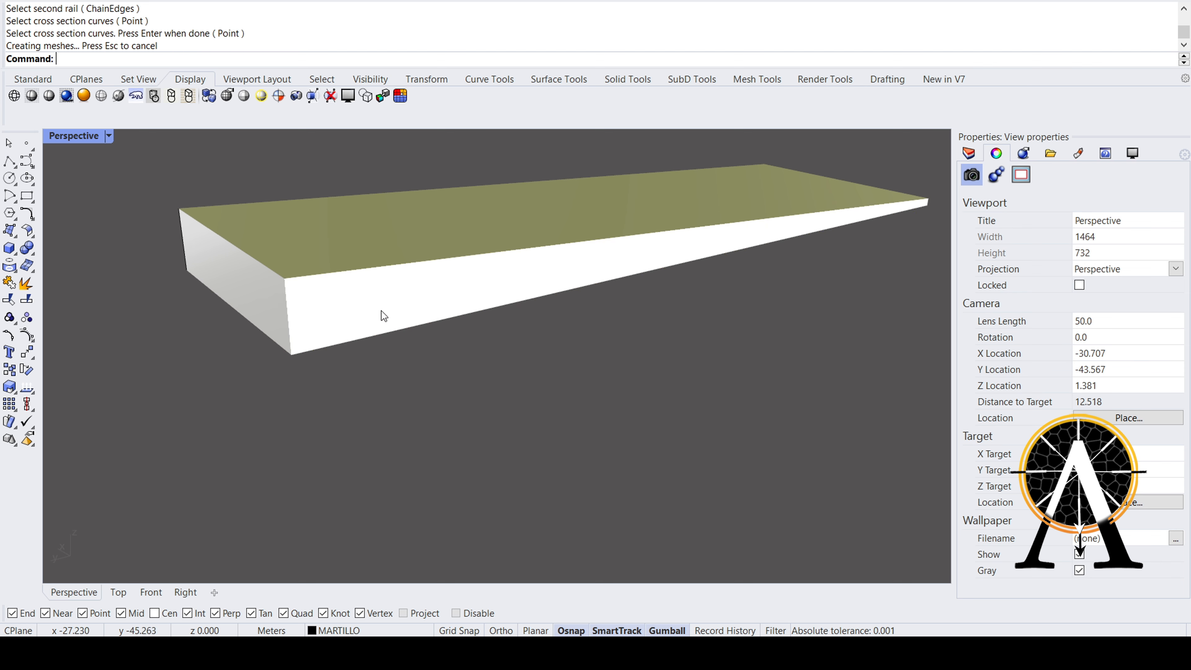
- Join the second ramp's upper, lower, end and side surfaces into one polysurface
left_click(277, 254)
left_click(305, 300, "shift")
left_click(271, 283, "shift")
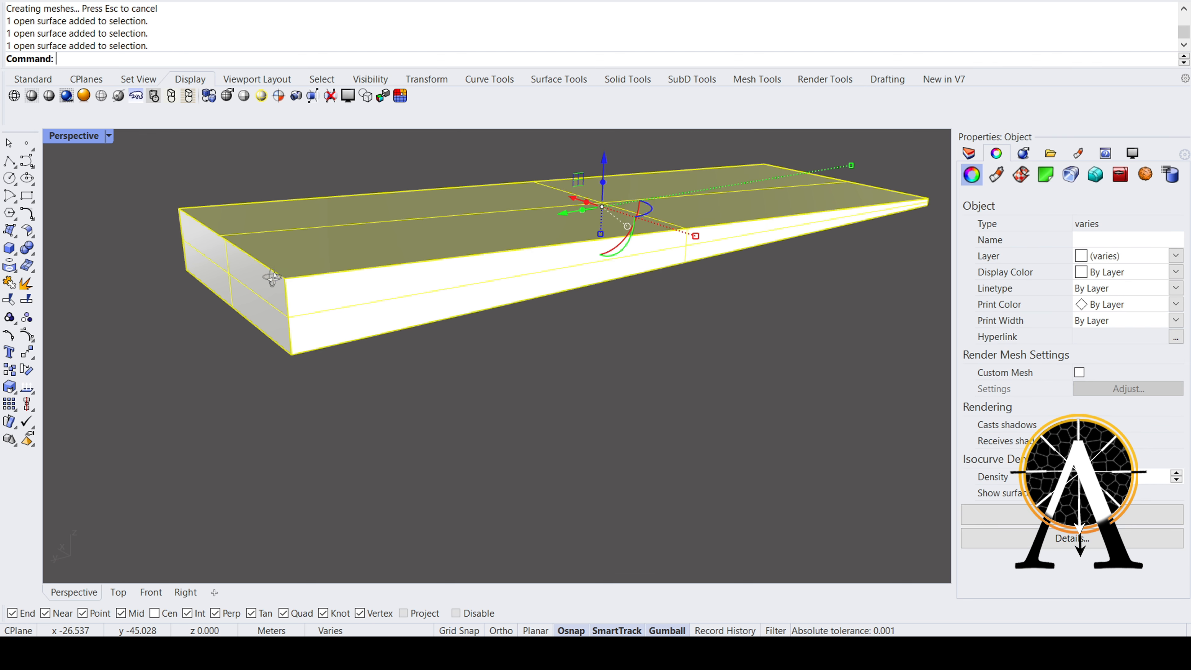
right_click_drag(274, 272, 432, 388)
scroll(367, 388, "down", 6)
left_click_drag(571, 420, 517, 327)
key("Return")
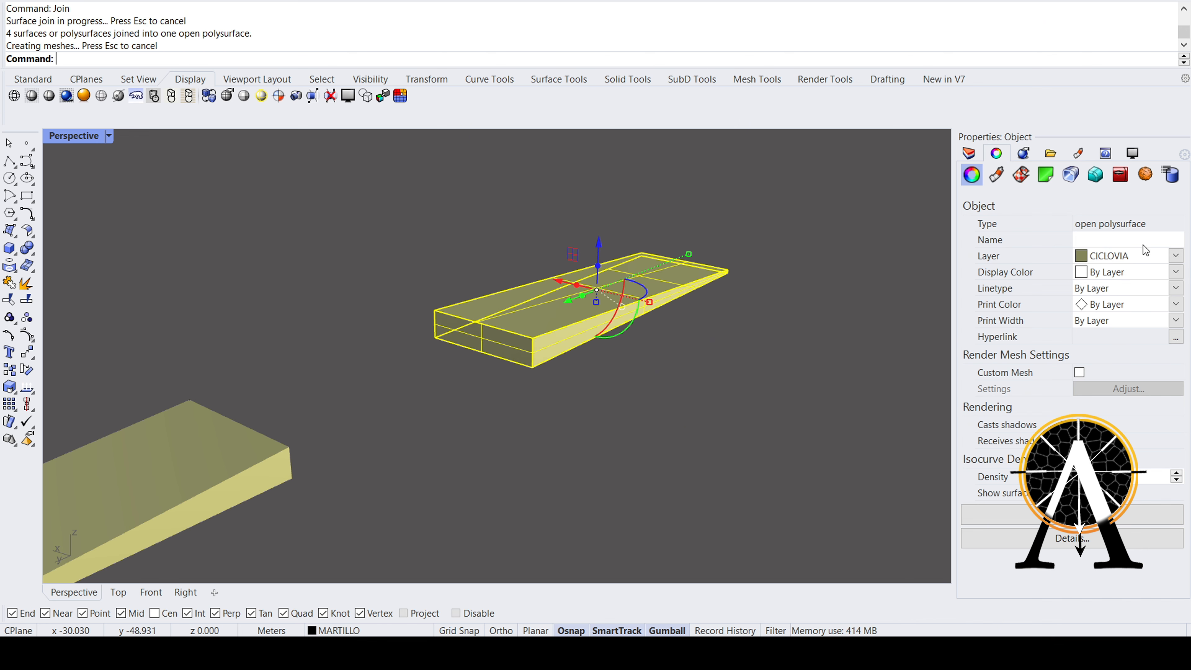
- Try to cap the open long side of the joined second ramp
right_click_drag(368, 360, 910, 309)
scroll(840, 300, "up", 5)
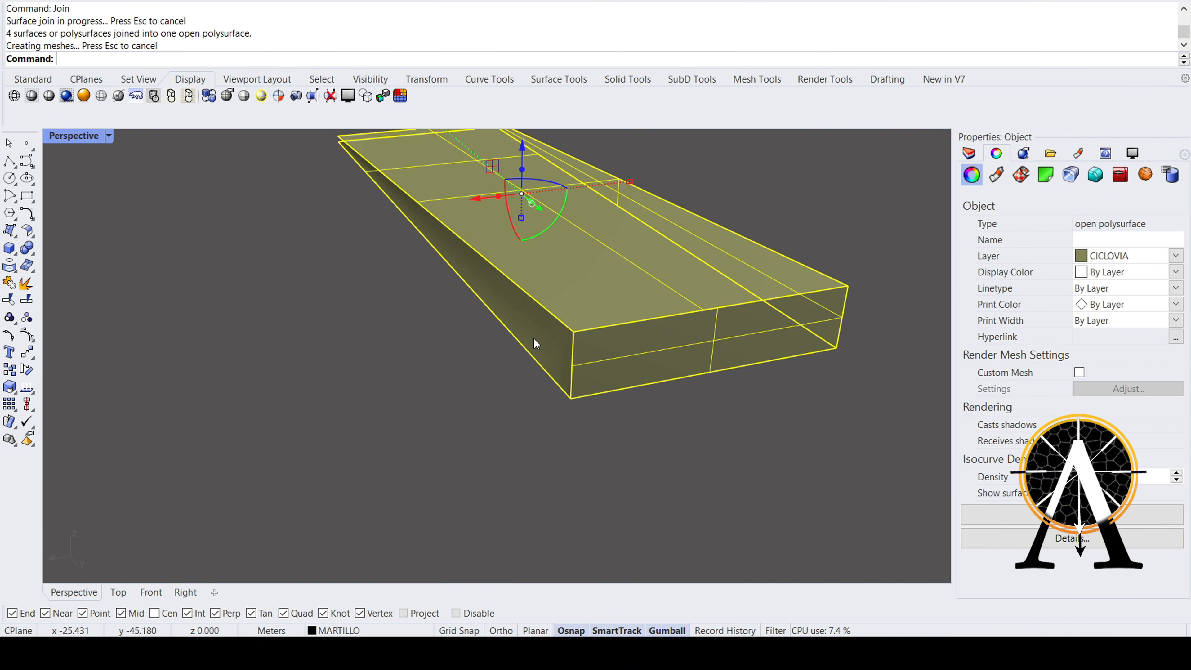
key("Return")
scroll(533, 338, "down", 2)
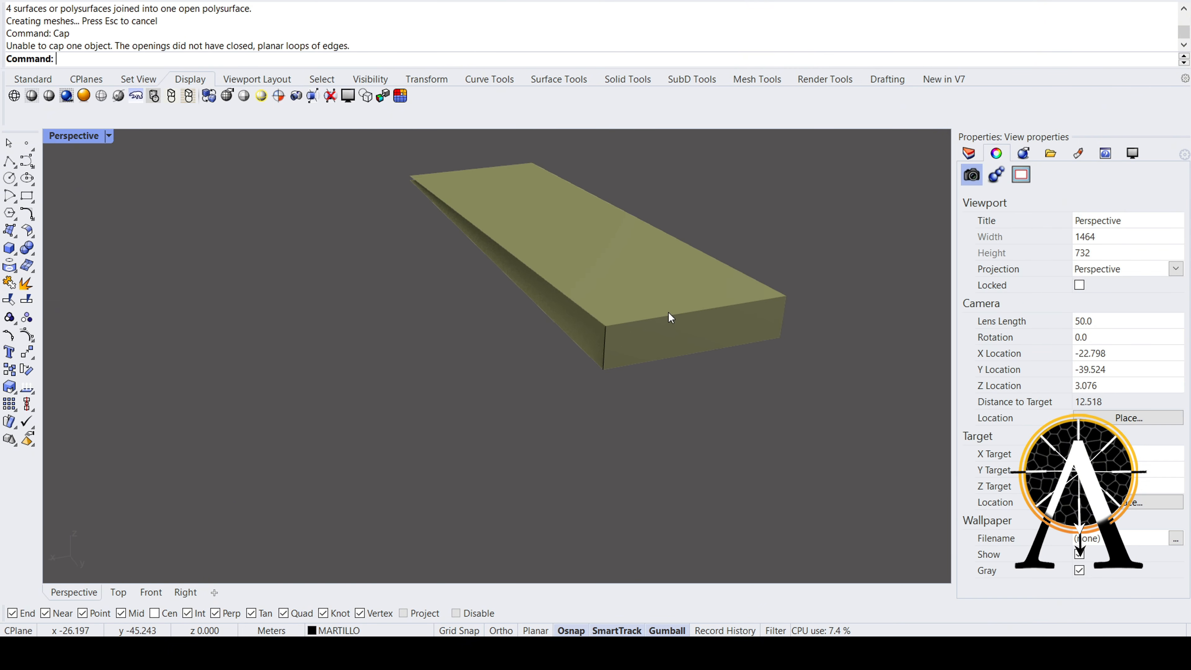
left_click(677, 300)
key("Return")
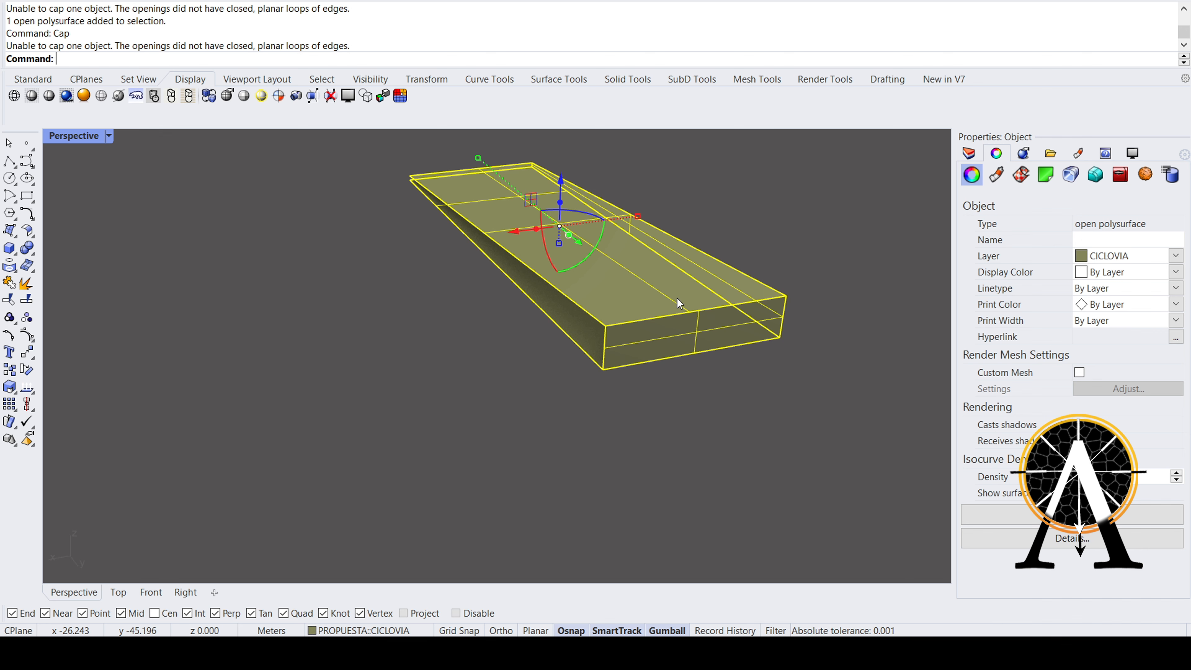
- Examine the second ramp's open side and low end from several angles, including from below, for gaps between its surfaces
scroll(665, 298, "up", 5)
key("Escape")
left_click(493, 394)
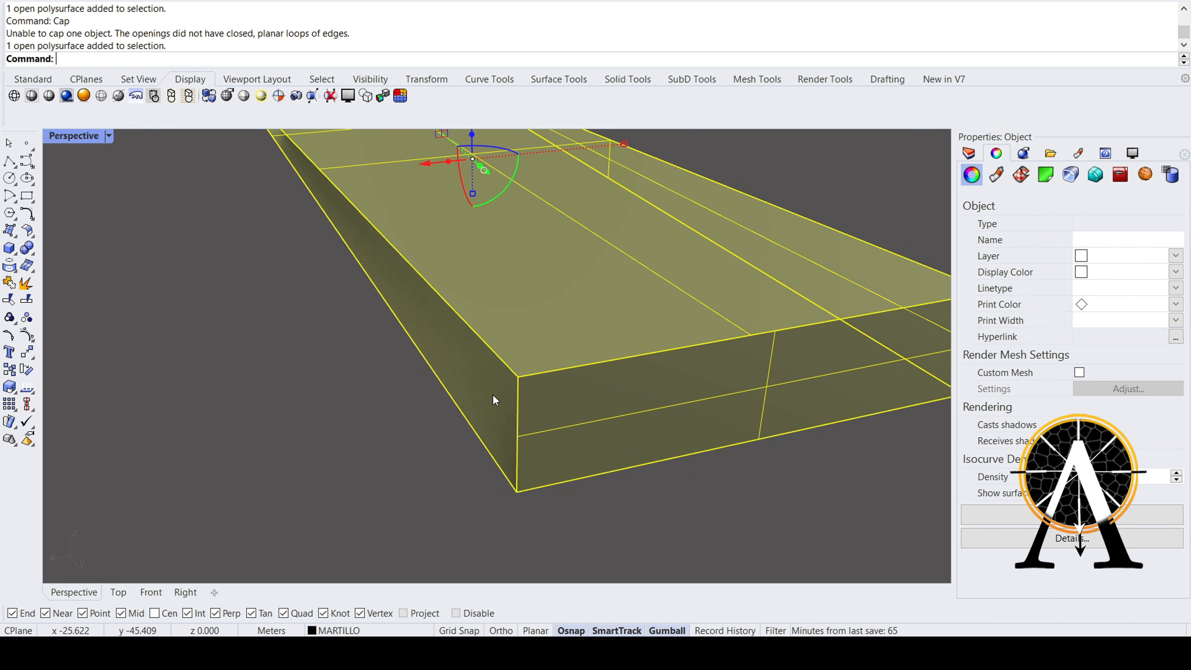
scroll(493, 394, "down", 7)
right_click_drag(493, 394, 406, 255)
scroll(314, 179, "up", 4)
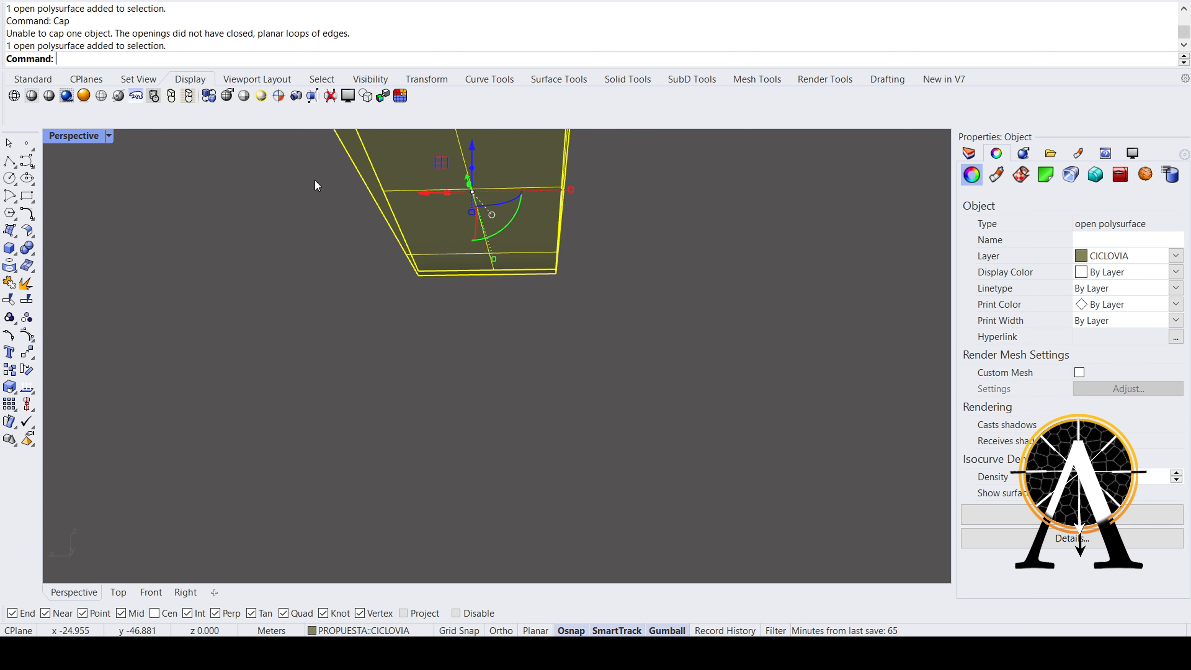
left_click(315, 180)
right_click_drag(318, 230, 368, 252)
left_click(383, 263)
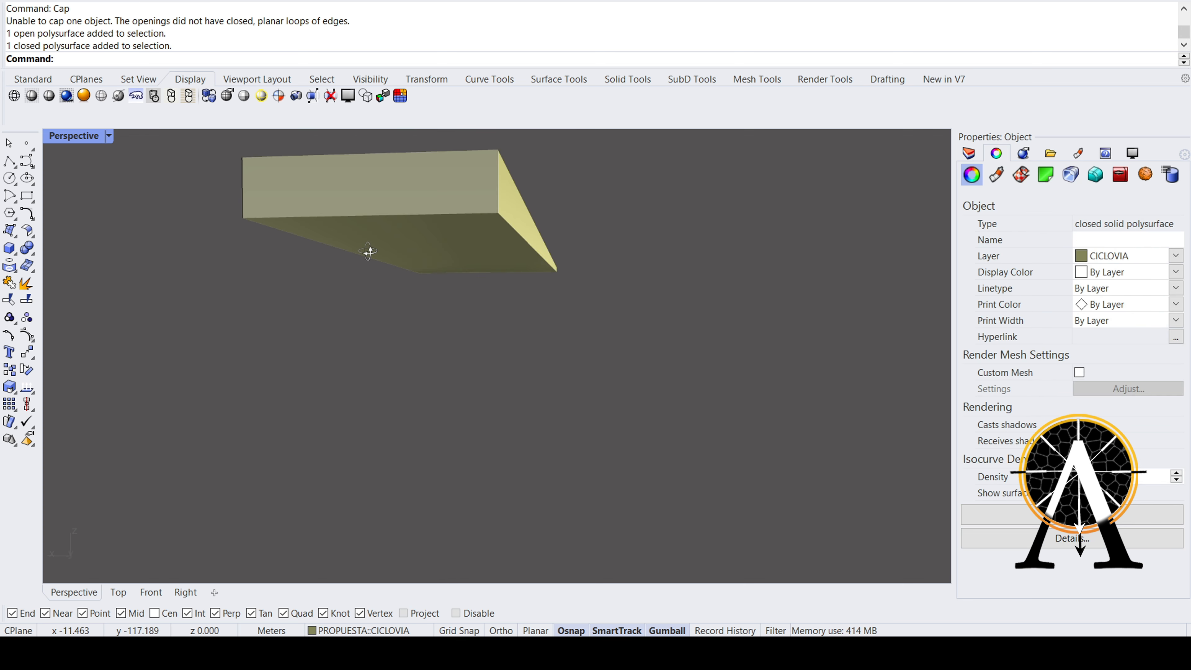
left_click(391, 202)
scroll(347, 193, "up", 6)
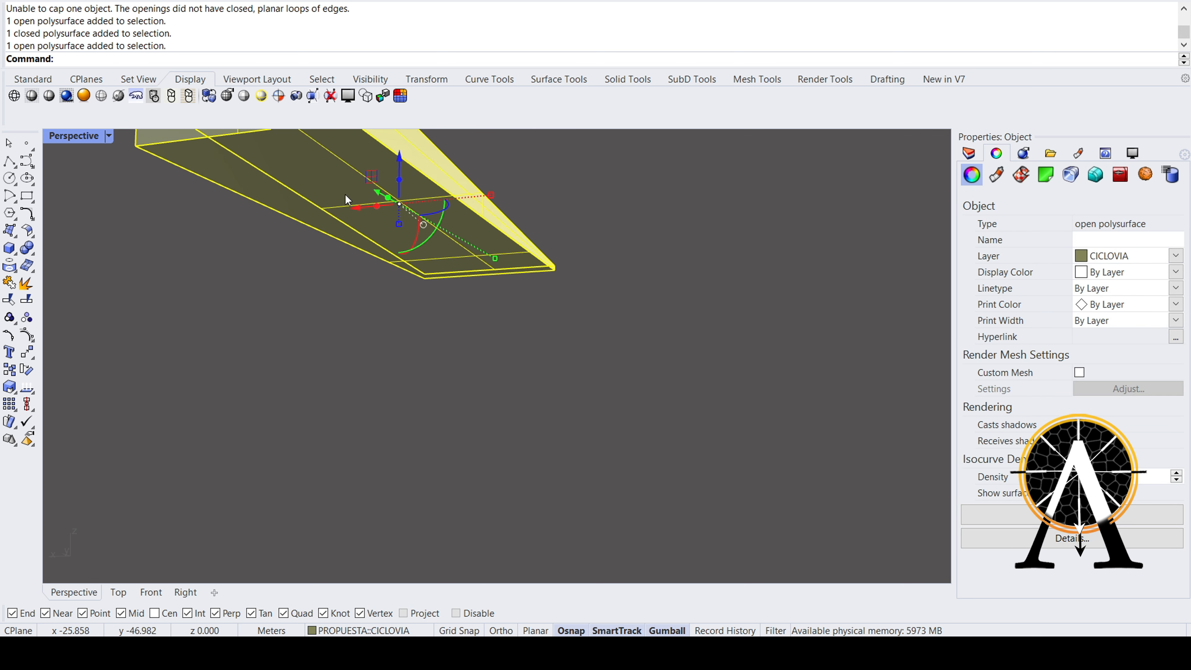
- Undo the join and both Sweep2 surfaces of the second ramp
right_click_drag(506, 284, 358, 341)
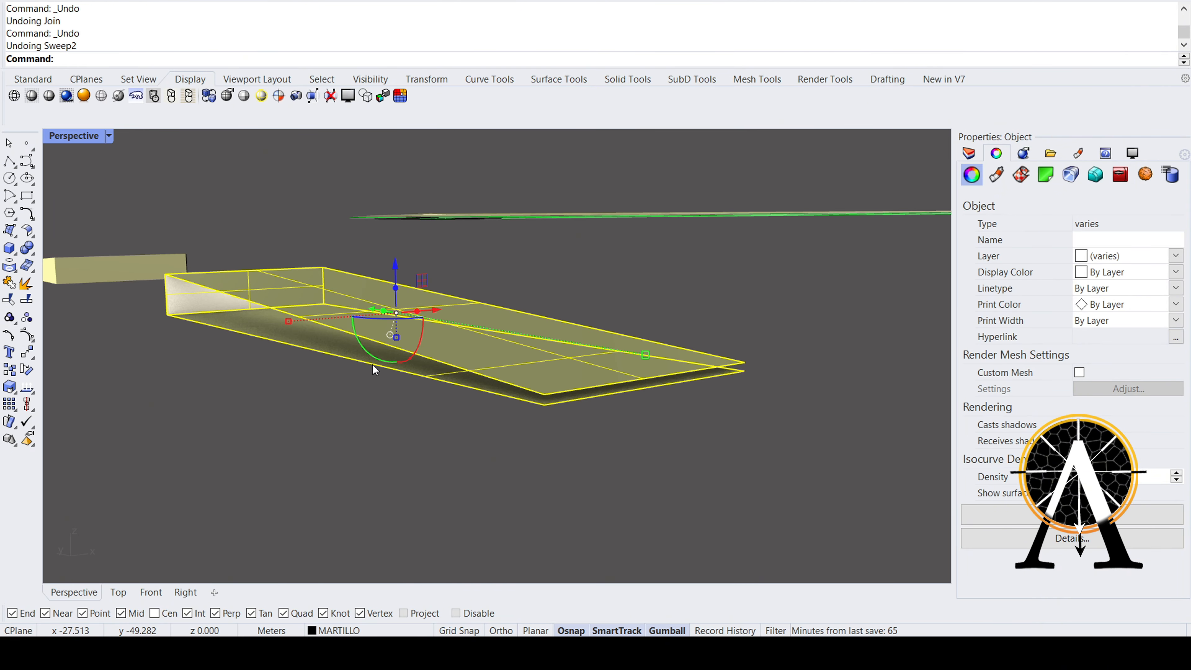
key("Escape")
- Move the second ramp's lower surface straight up so its low-end corner meets the upper surface's corner
left_click(324, 345)
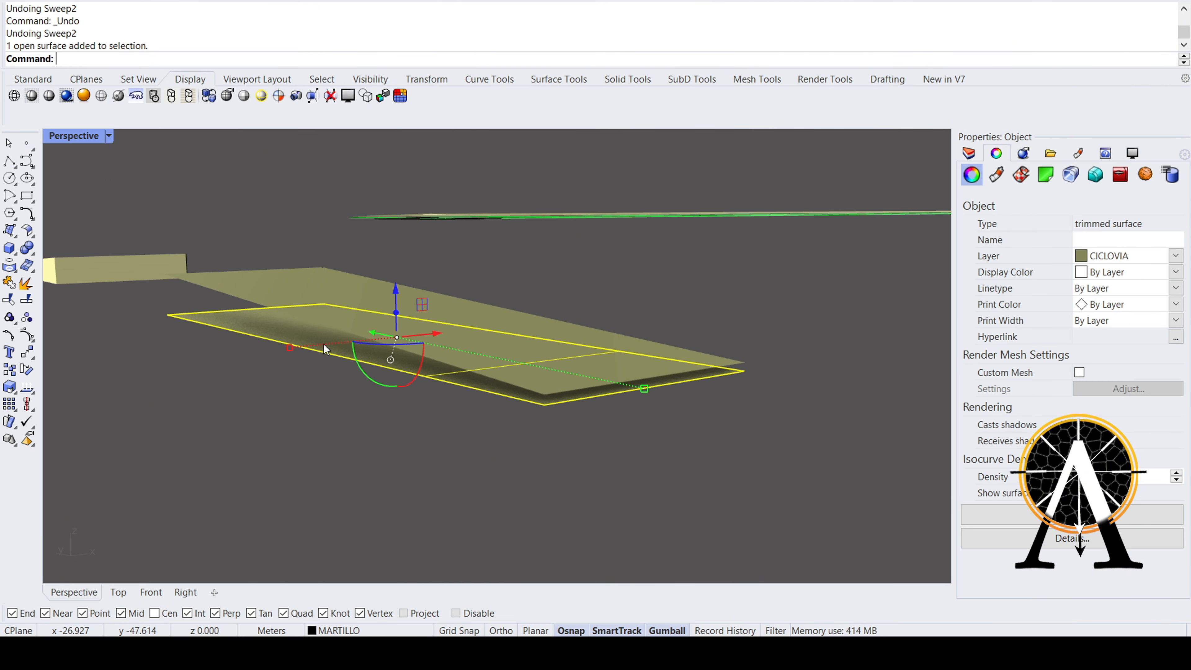
type("Move")
key("Return")
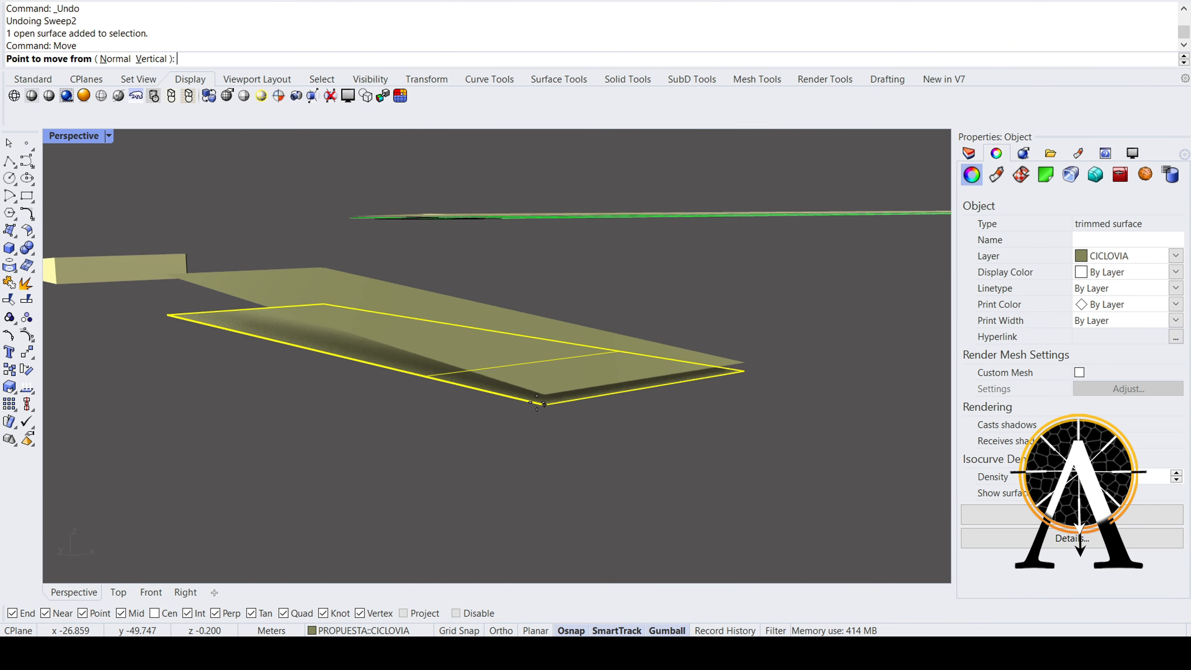
left_click(544, 404)
left_click(544, 394)
key("Escape")
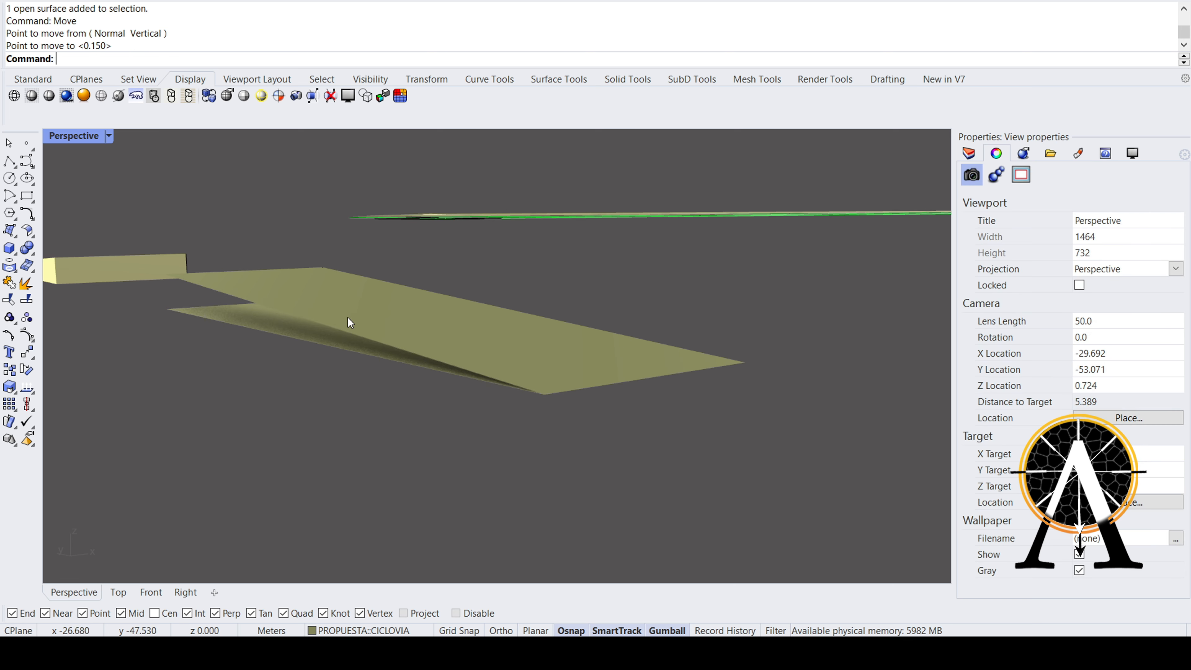
- Move the lower end point of the second ramp's vertical line up onto the corner of the lower surface
right_click_drag(347, 317, 201, 471)
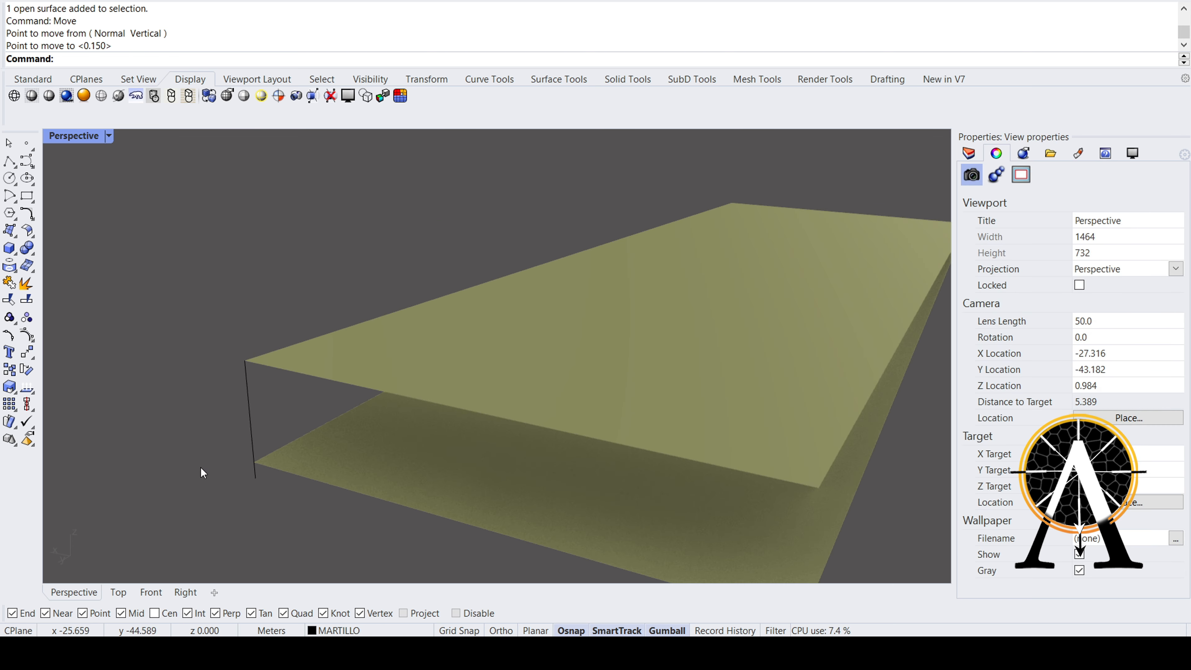
left_click(251, 428)
left_click_drag(198, 451, 259, 516)
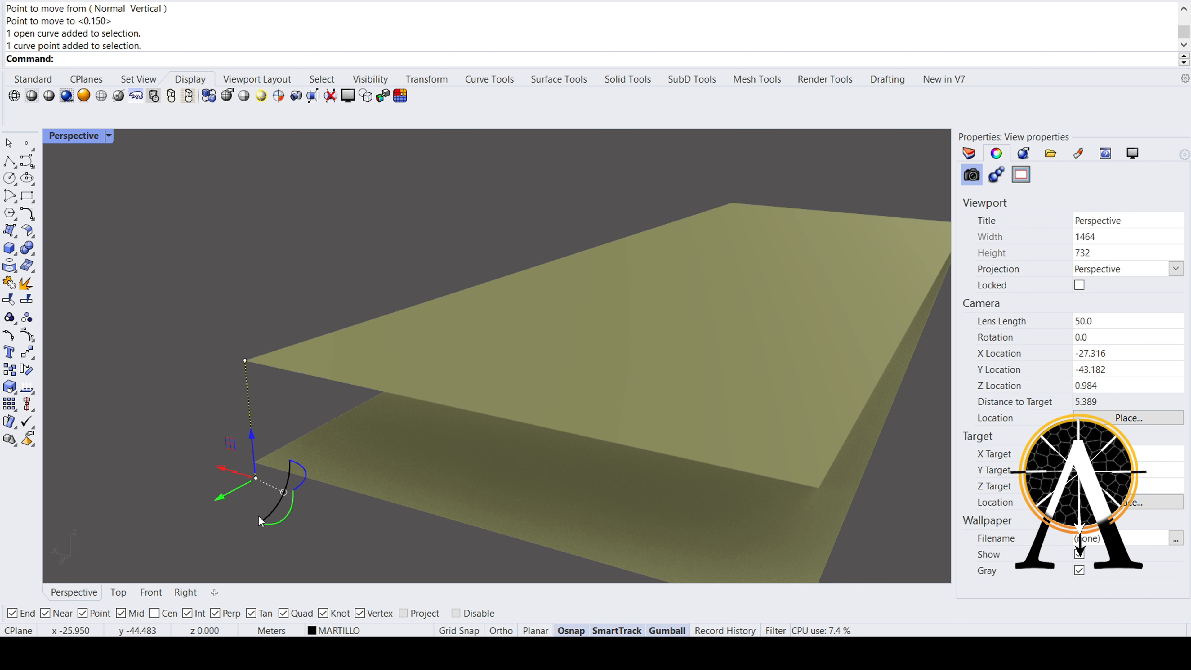
type("ove")
key("Return")
scroll(253, 488, "up", 5)
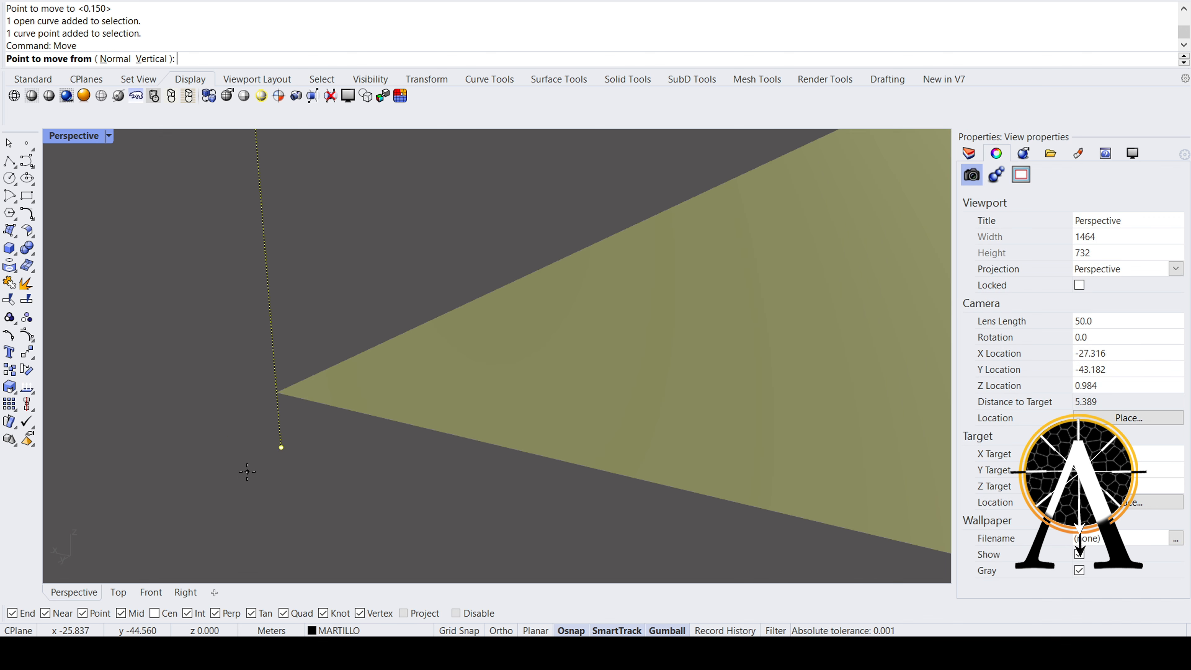
left_click(281, 448)
left_click(278, 393)
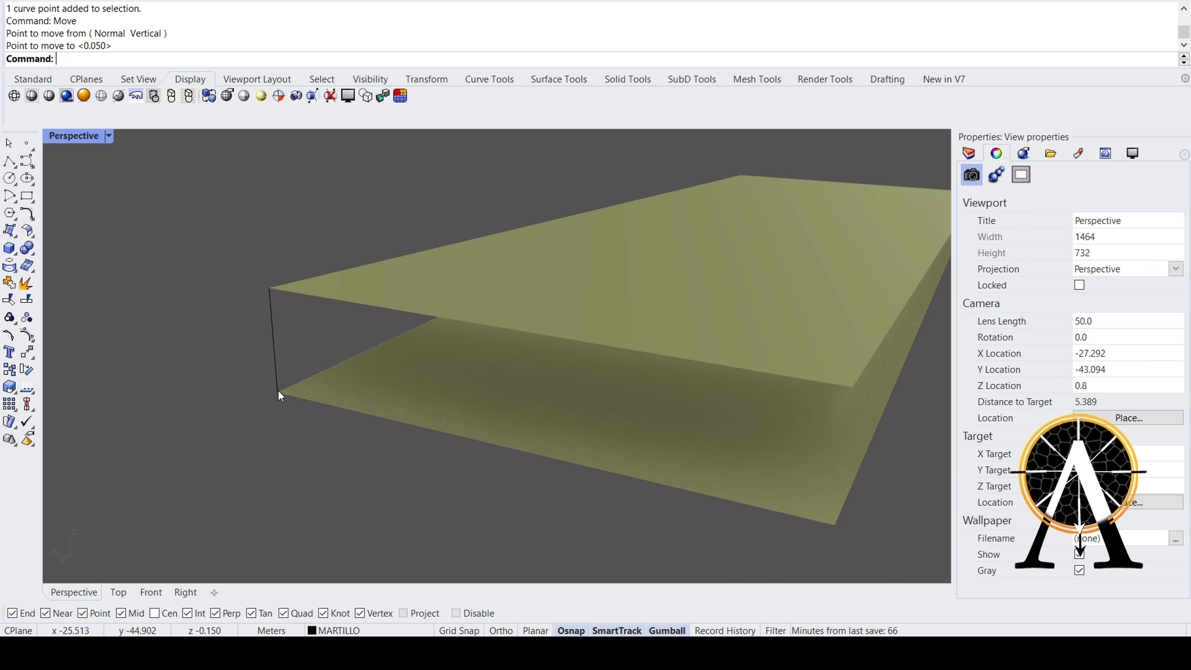
- Rebuild the second ramp's raised end face with Sweep2, using its upper and lower end edges as rails and the shortened vertical line as section
type("Sweep2")
key("Return")
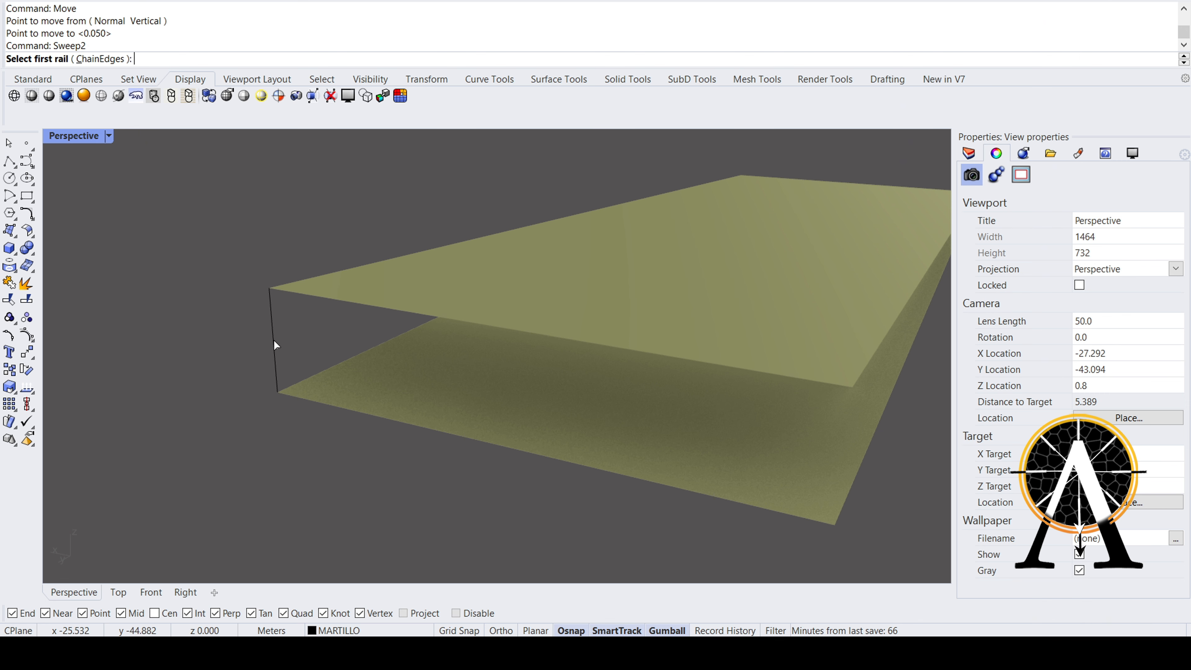
left_click(296, 296)
left_click(308, 399)
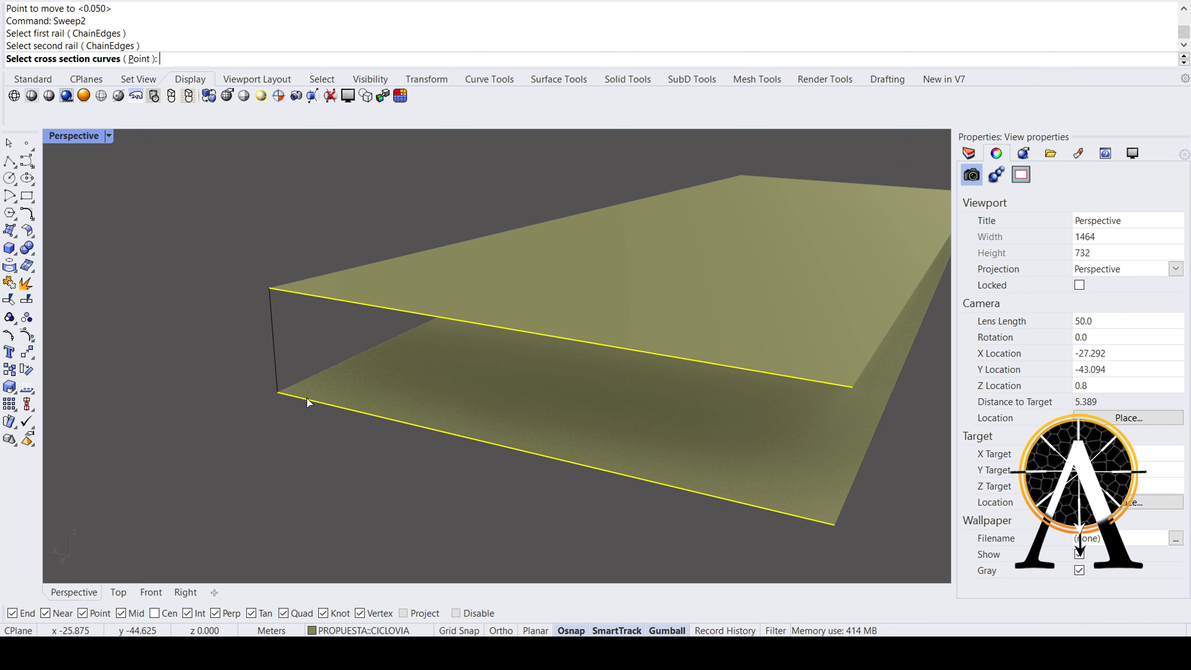
left_click(276, 344)
key("Return")
key("Return")
- Rebuild one long side of the second ramp with Sweep2 between its upper and lower side edges, using the end face's vertical edge as section
right_click_drag(693, 339, 664, 332)
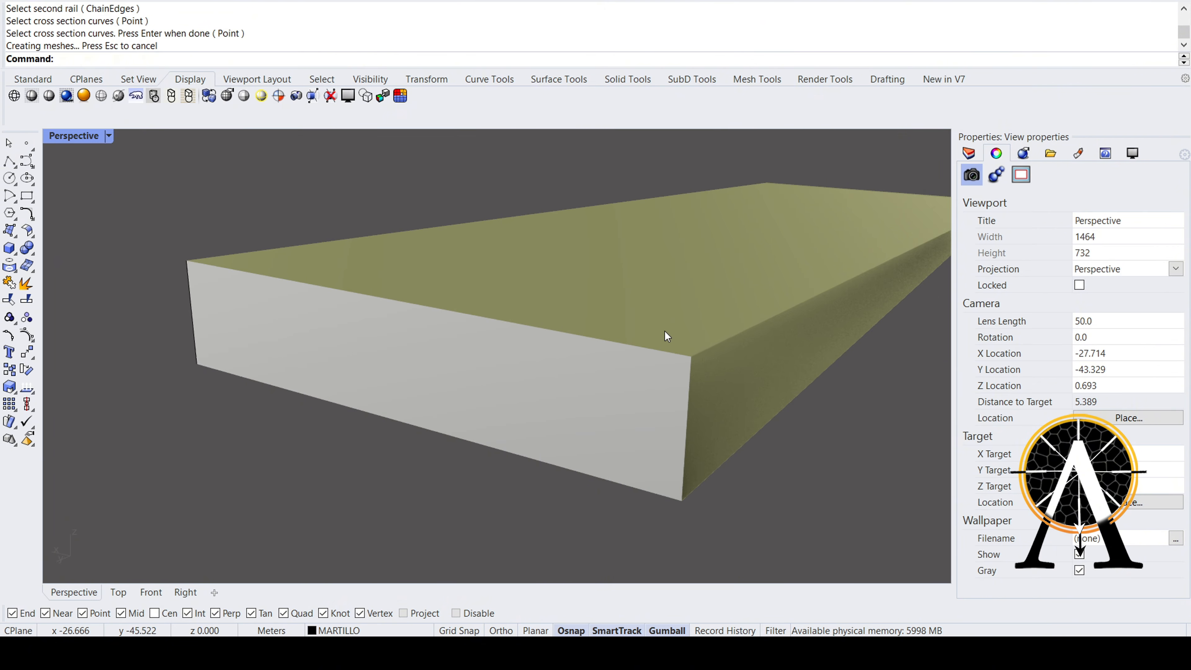
key("Return")
left_click(722, 350)
left_click(727, 433)
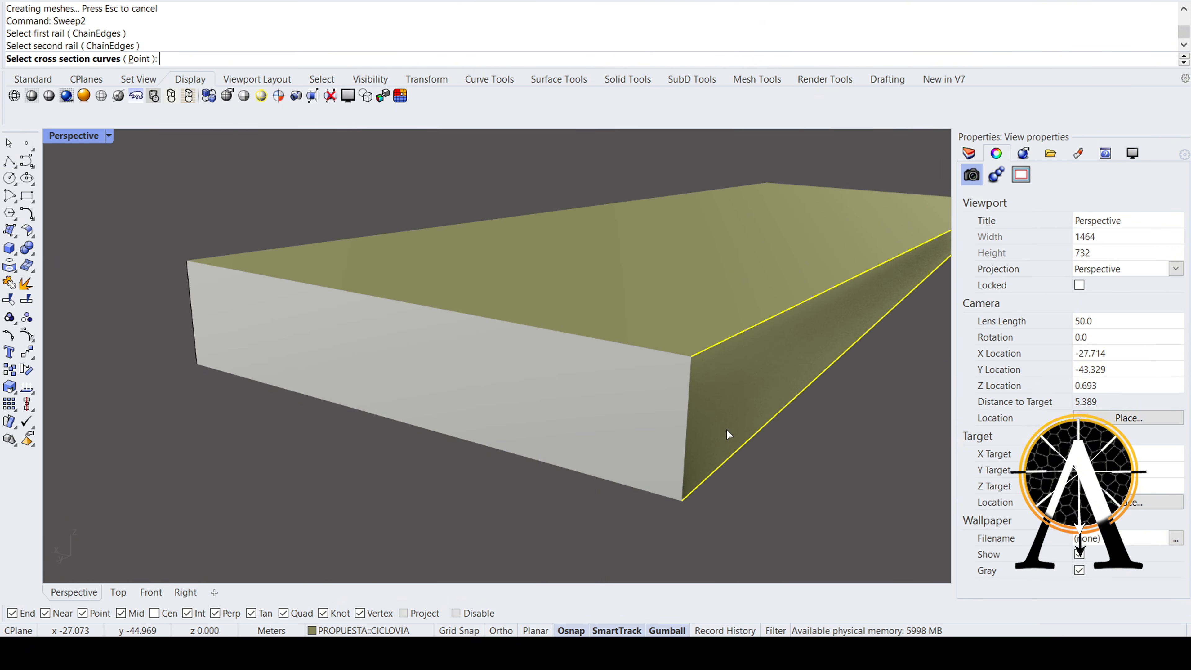
left_click(684, 408)
key("Return")
key("Return")
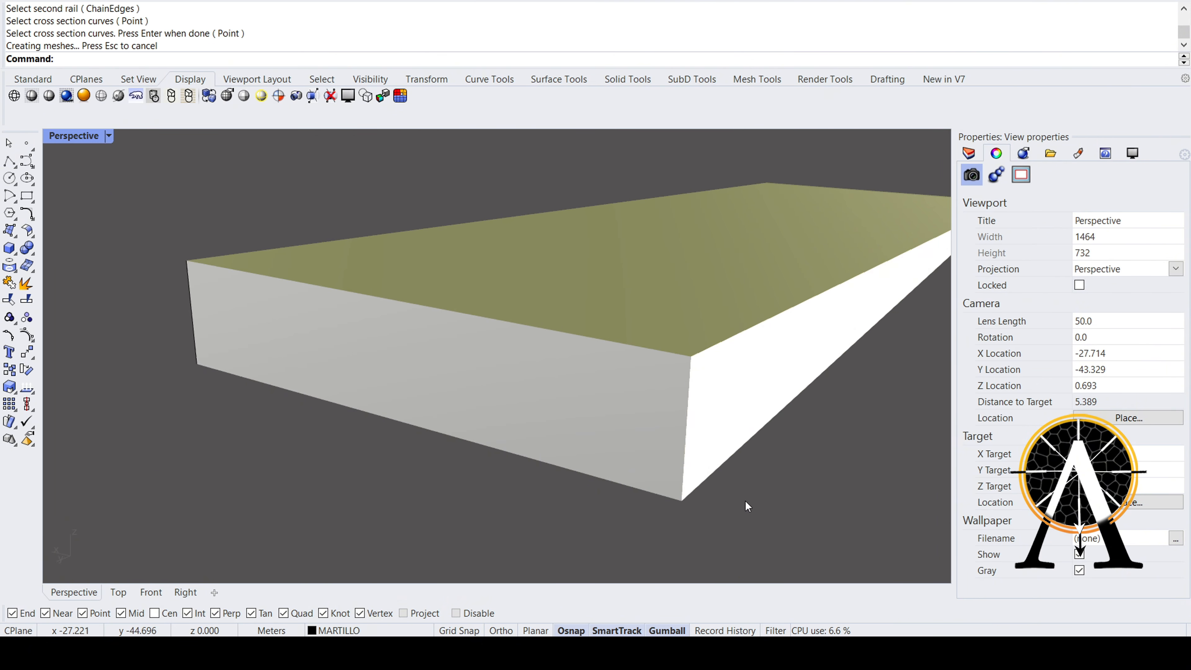
- Try to cap the second ramp's four separate surfaces, and join them into one polysurface
left_click_drag(745, 500, 647, 308)
type("Cap")
key("Return")
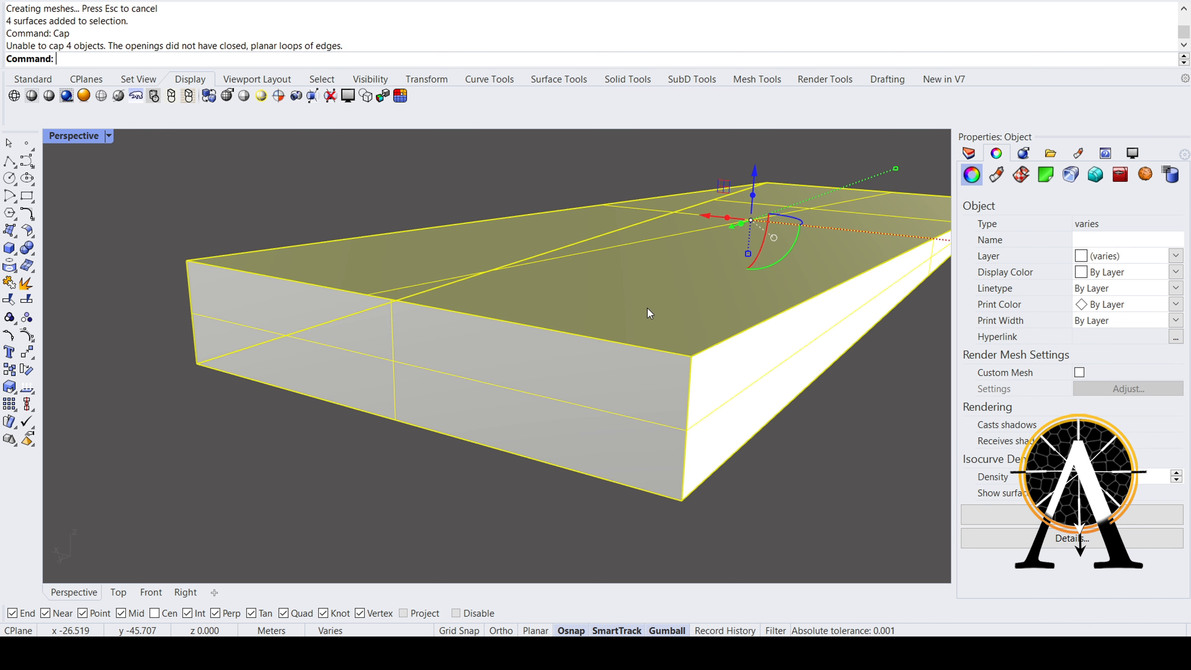
key("Return")
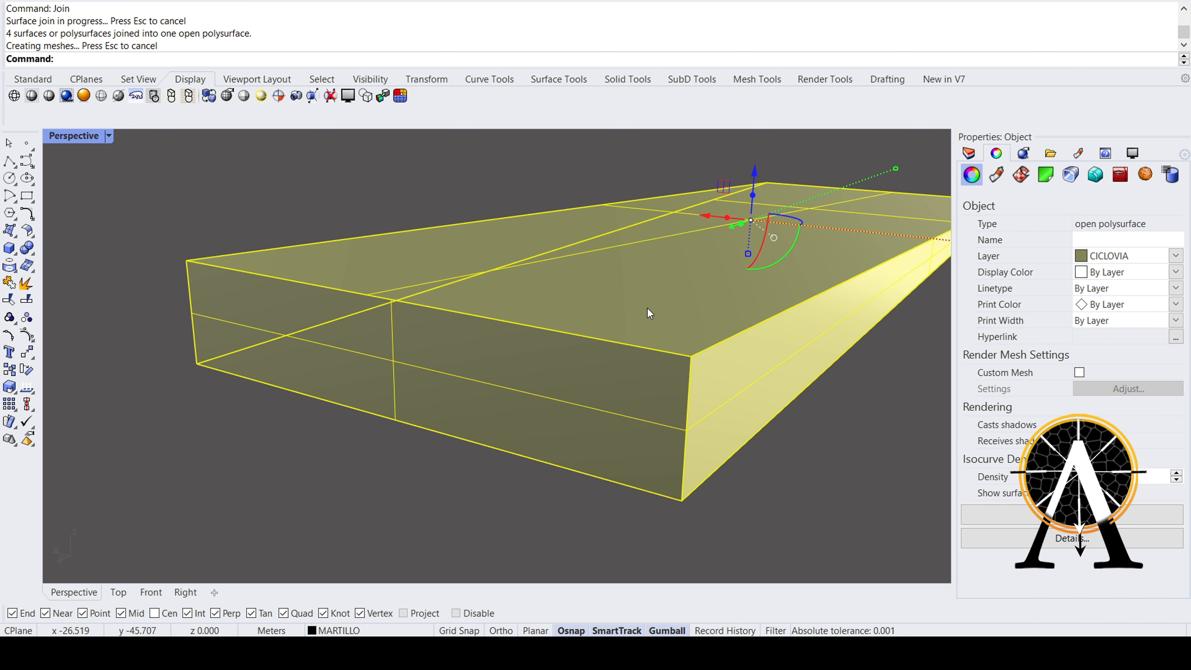
- Cap the second ramp's joined polysurface into a closed solid, and check both finished ramps' object type together
type("Cap")
key("Return")
key("Escape")
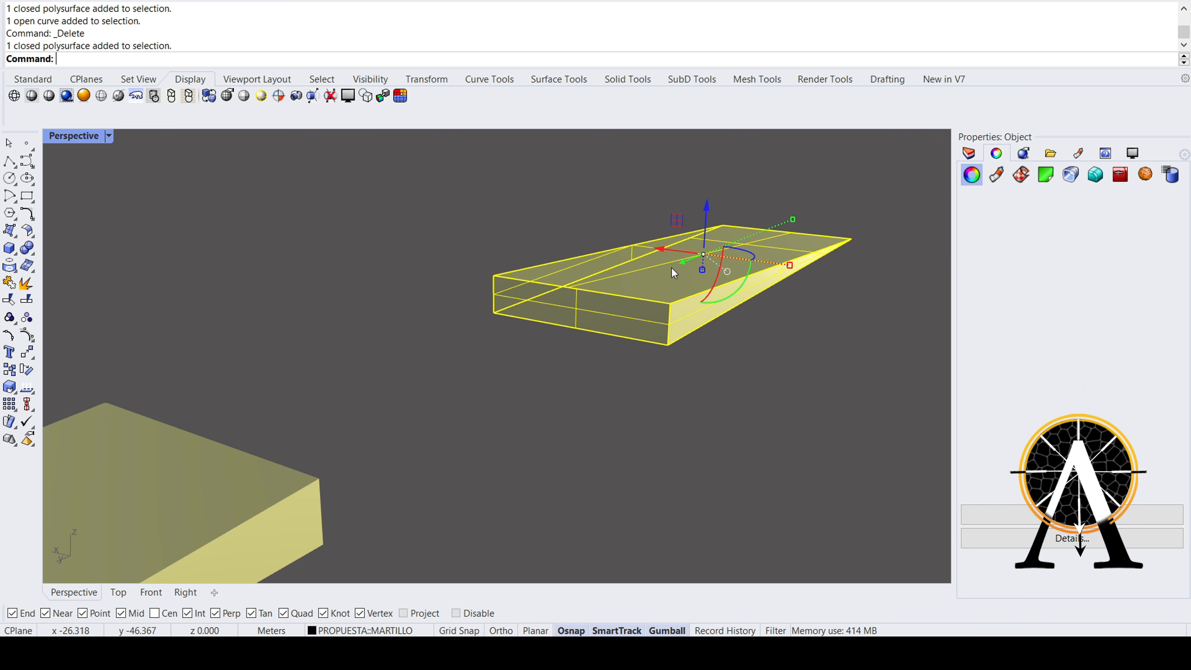
left_click(232, 454, "shift")
scroll(330, 407, "down", 8)
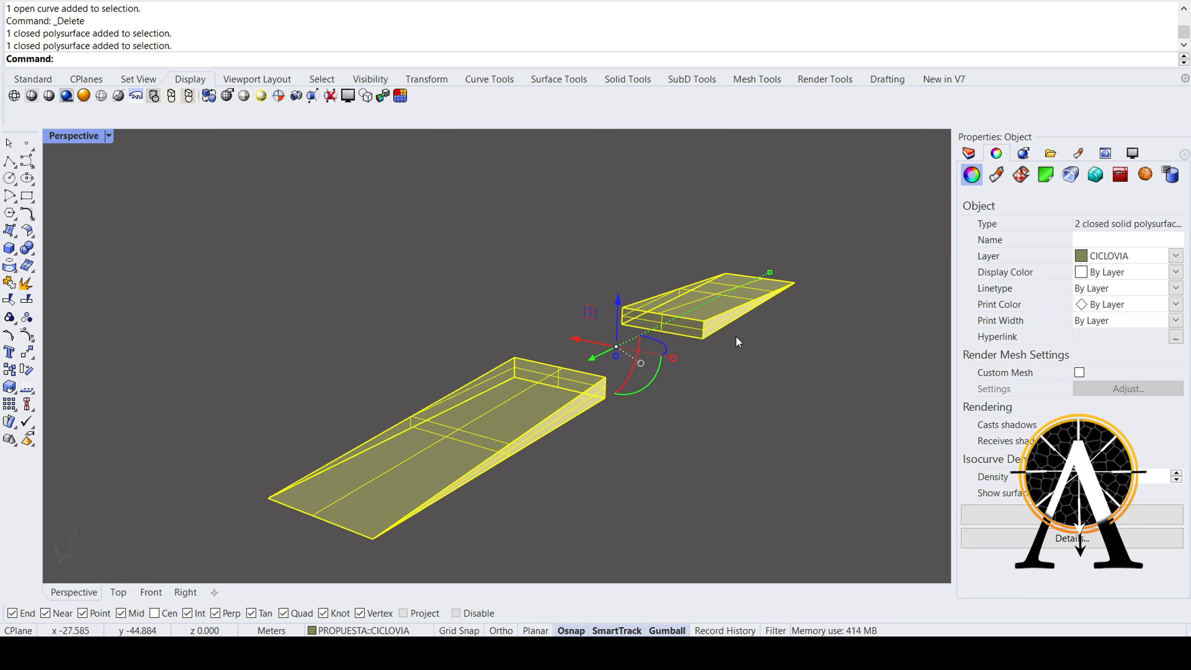
key("Escape")
scroll(712, 348, "up", 7)
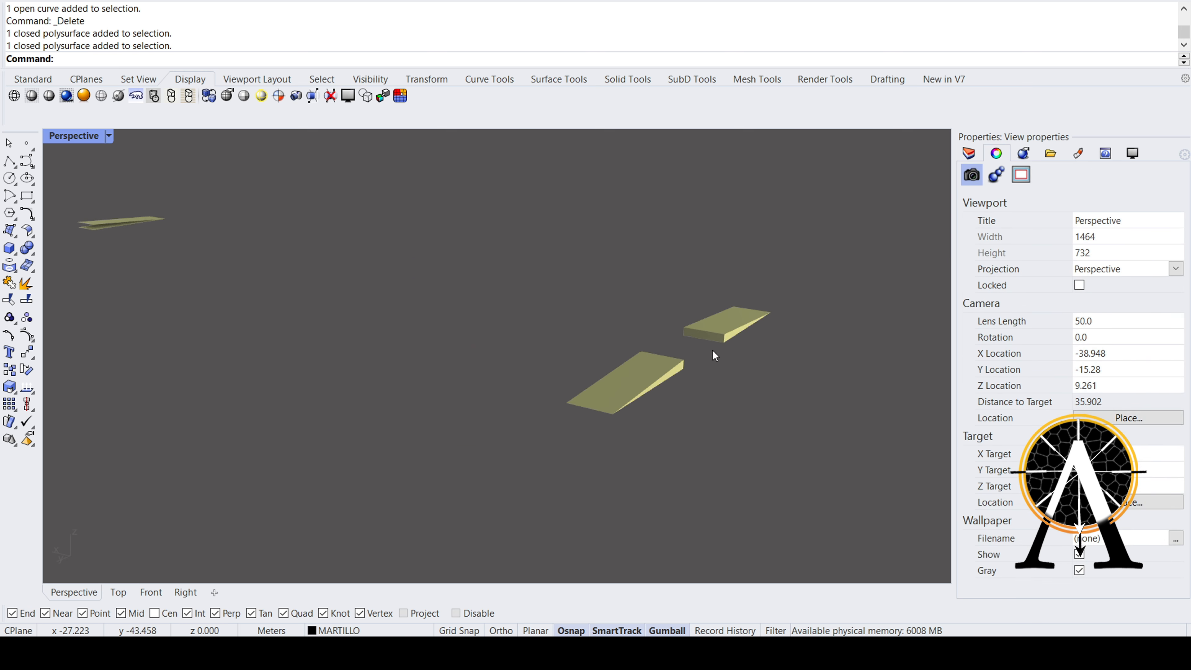
- Draw vertical lines between the upper and lower surface corners at the raised ends of the other cross path's two ramps
right_click_drag(711, 348, 736, 315)
scroll(736, 315, "down", 10)
scroll(549, 415, "up", 8)
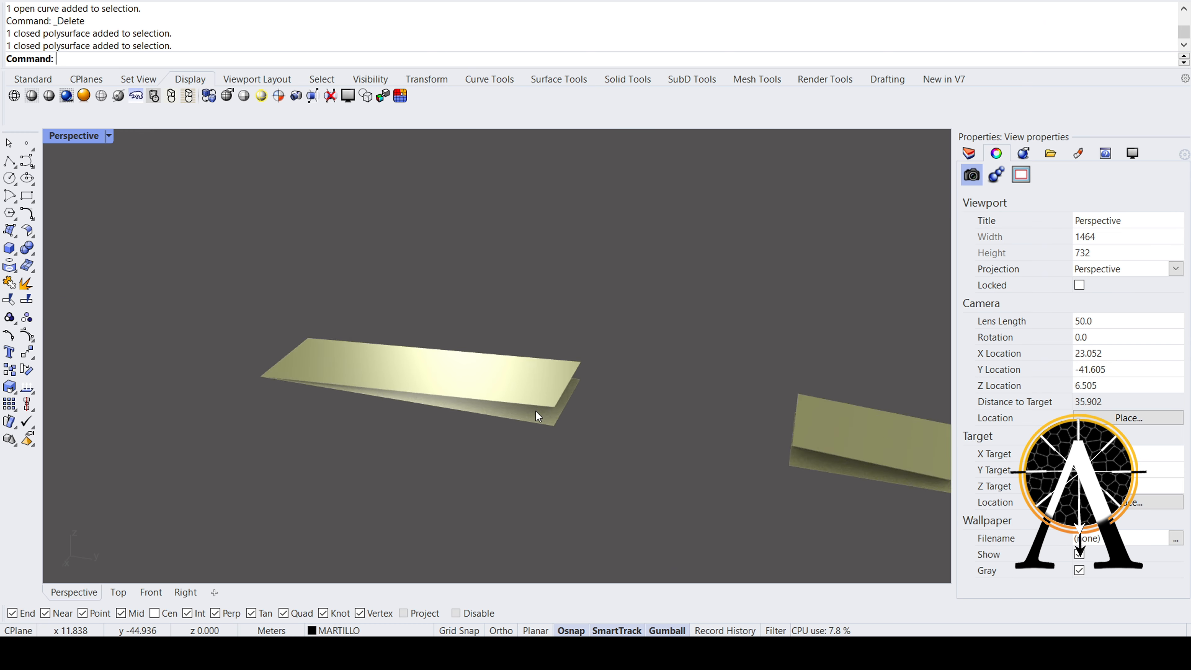
left_click(7, 165)
left_click(574, 402)
left_click(573, 441)
right_click_drag(414, 357, 327, 339, "shift")
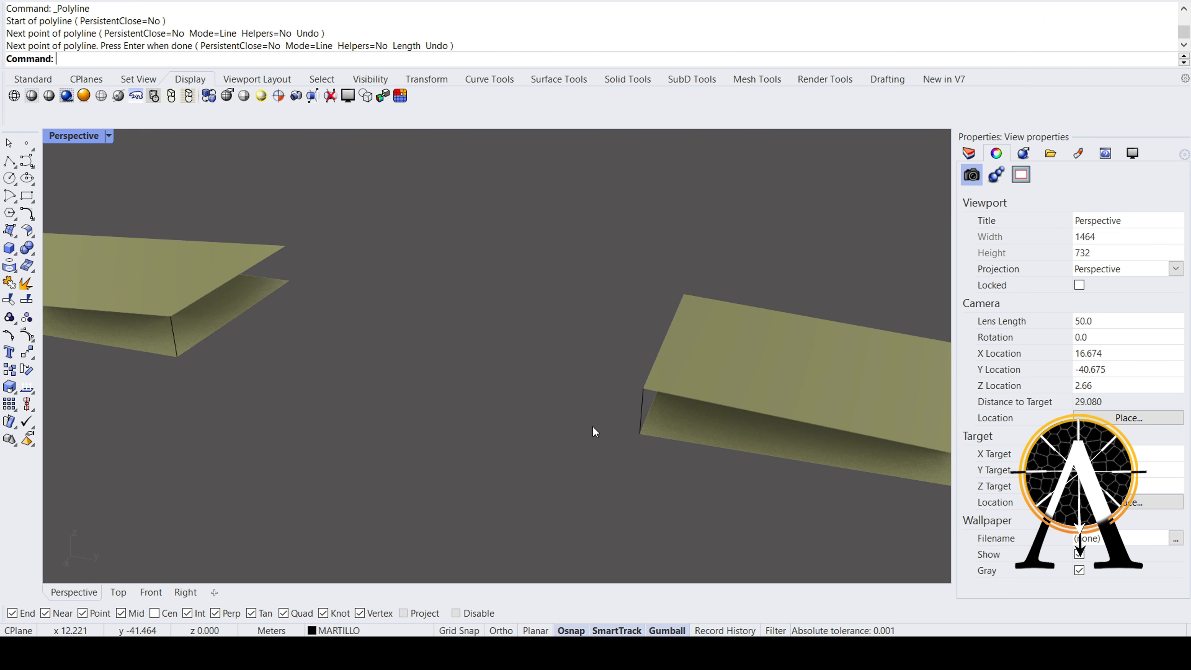
- Build the third ramp's raised end and long side with Sweep2 between its upper and lower edges, using the vertical corner line as section
type("sweep2")
key("Return")
left_click(174, 338)
left_click(161, 353)
left_click(174, 338)
key("Return")
key("Return")
key("Return")
- Build the fourth ramp's long side with Sweep2 between its upper and lower side edges, using its vertical corner line as section
left_click(684, 396)
left_click(679, 440)
left_click(642, 411)
key("Return")
key("Return")
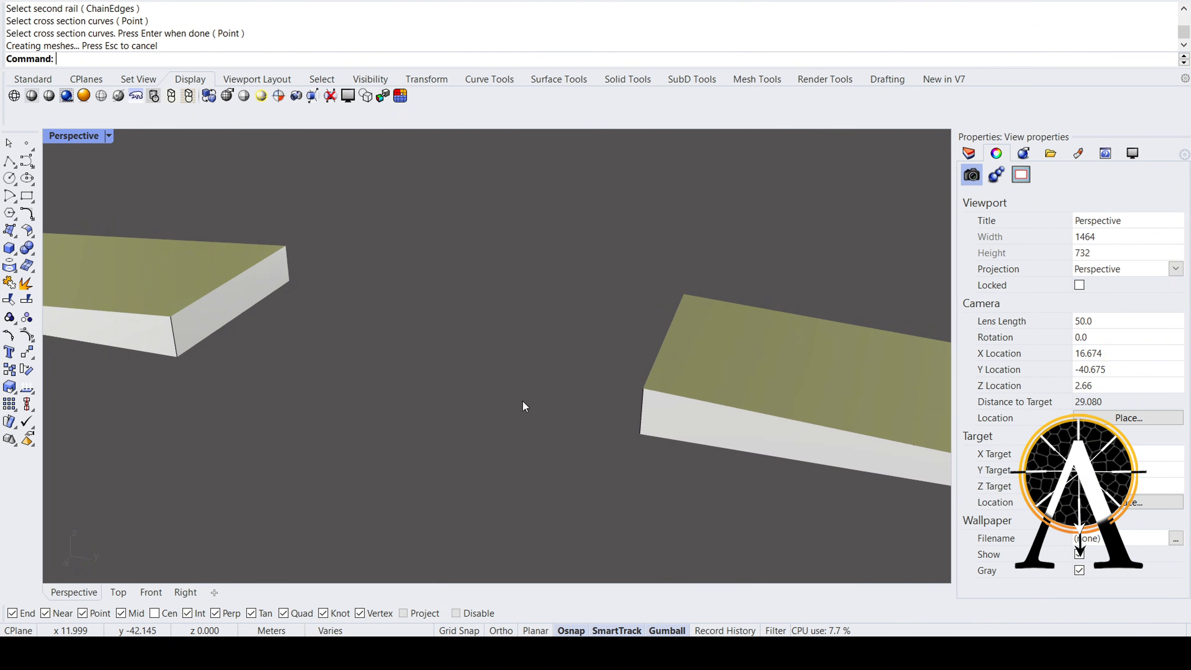
- Join the surfaces of the third and fourth ramps into one polysurface each, and cap them into closed solids
right_click_drag(522, 400, 680, 337)
scroll(712, 324, "up", 4)
key("Return")
left_click_drag(825, 408, 731, 281)
type("join")
key("Return")
type("cap")
key("Return")
right_click_drag(399, 329, 632, 330, "shift")
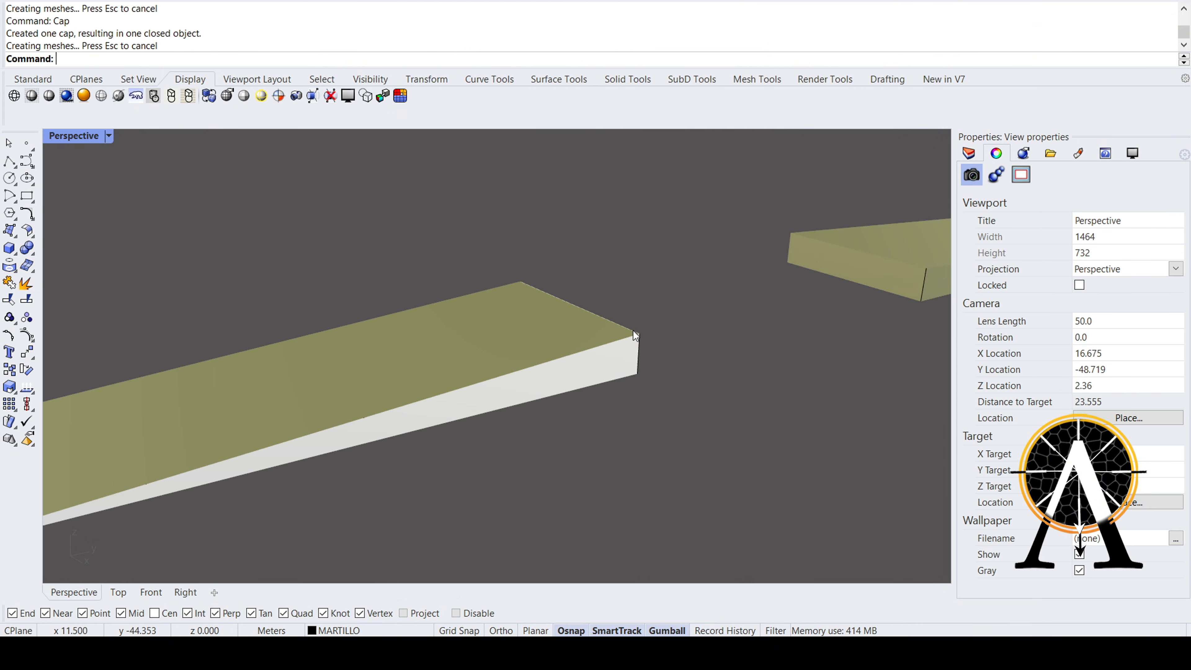
left_click_drag(666, 404, 563, 301)
- Move the four ramp solids back into the cross-path gaps of the green medians, and delete the leftover vertical lines
left_click(820, 253, "shift")
scroll(680, 392, "down", 12)
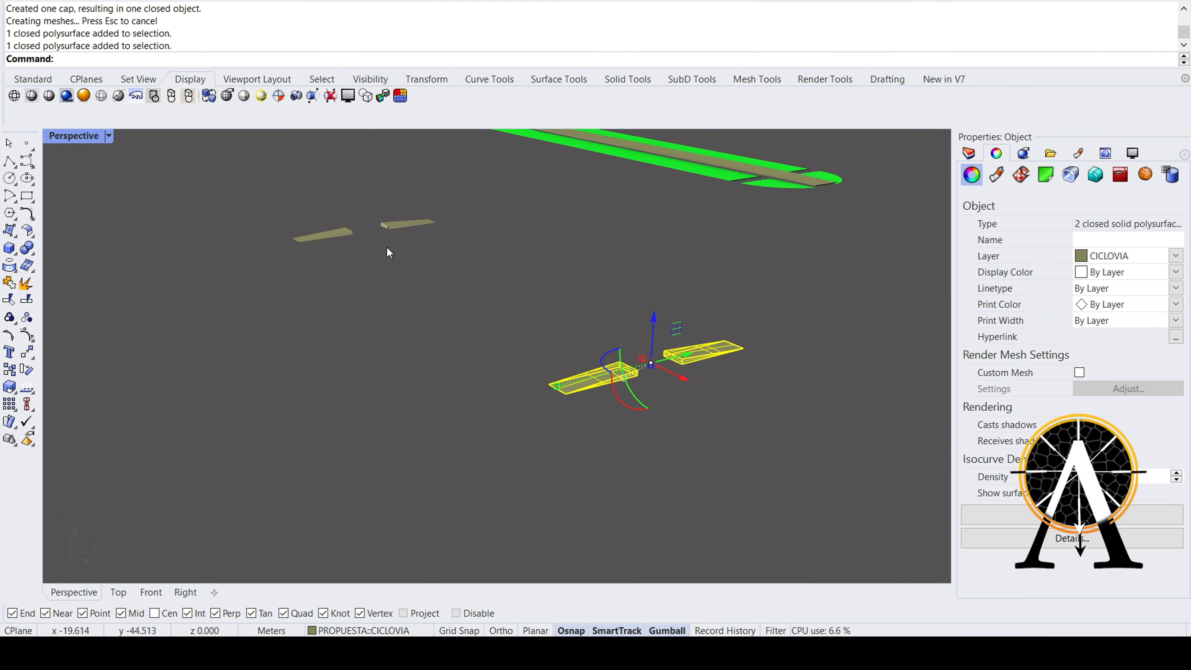
scroll(386, 246, "up", 5)
left_click(333, 234, "shift")
left_click(416, 226, "shift")
scroll(354, 282, "down", 5)
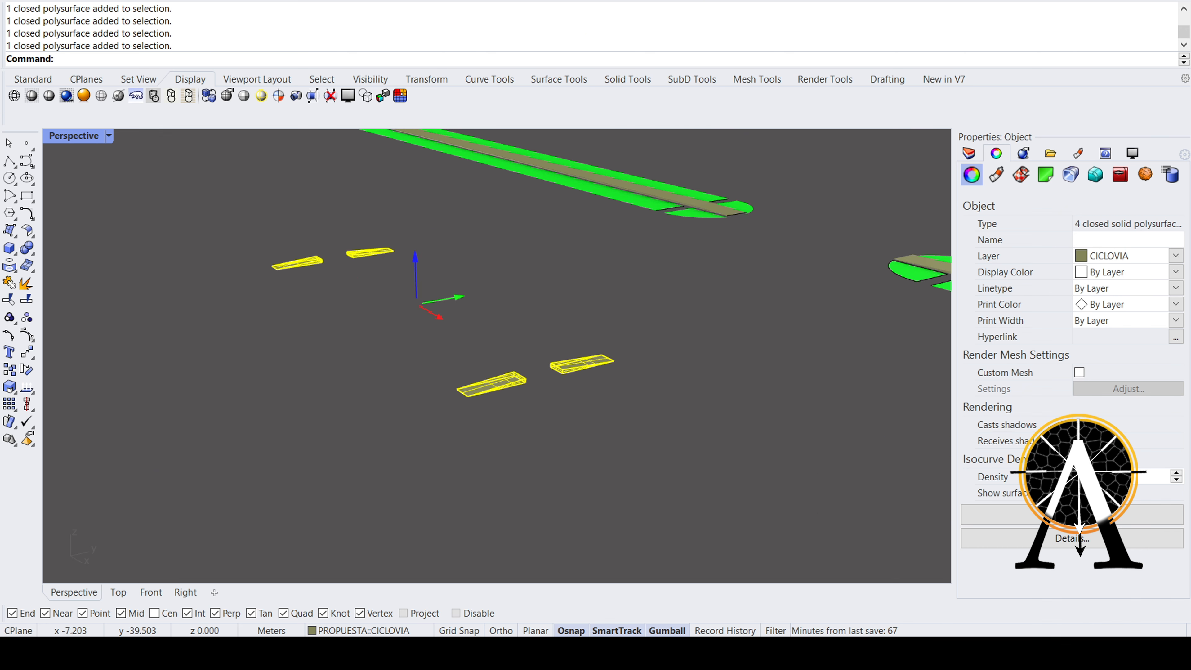
key("Delete")
left_click_drag(738, 475, 738, 476)
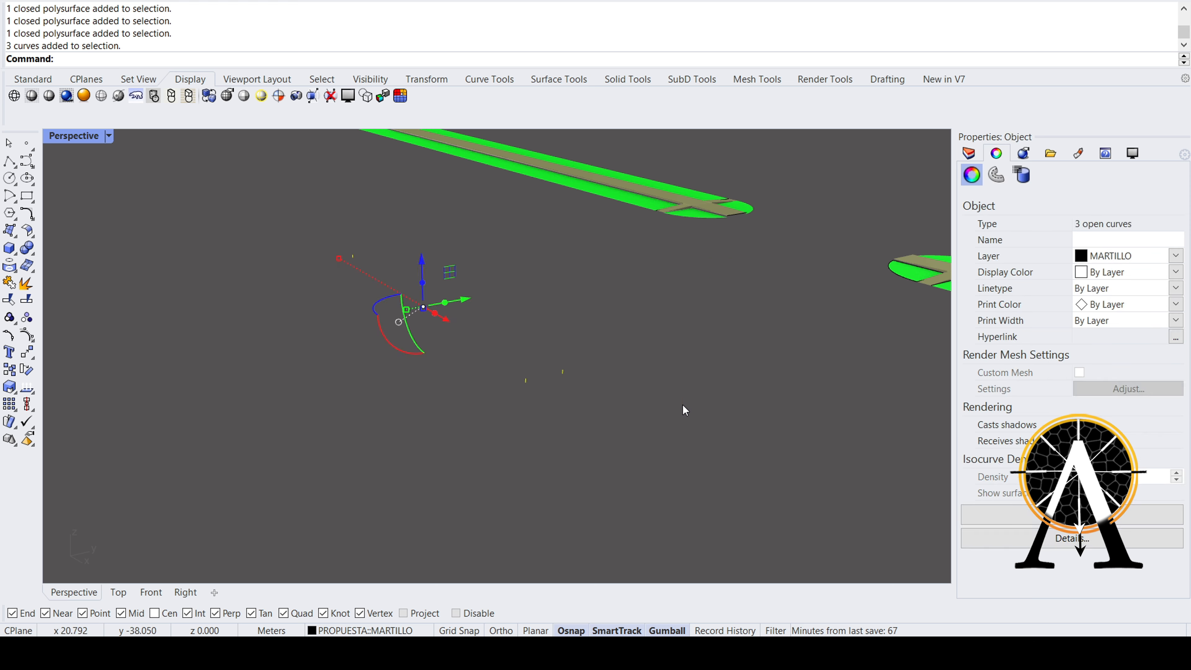
key("Delete")
- Examine how the ramps meet the cycleway and the green surfaces at both median ends
right_click_drag(640, 357, 447, 305)
scroll(451, 314, "up", 2)
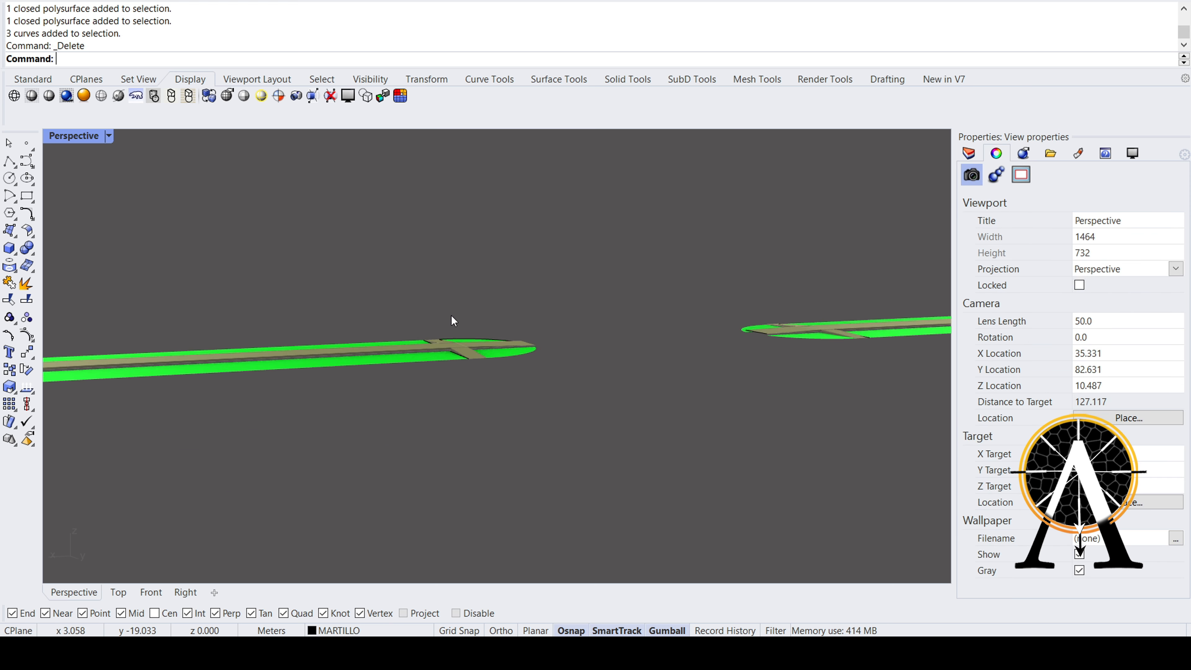
scroll(442, 337, "up", 3)
scroll(441, 338, "up", 1)
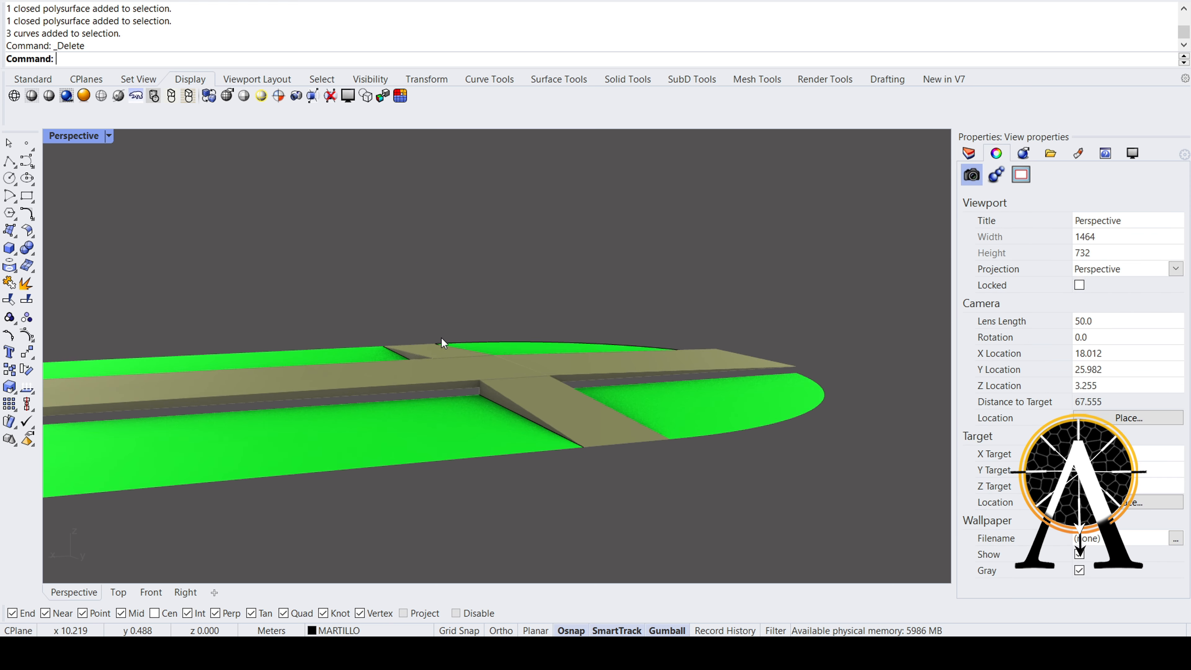
scroll(467, 370, "up", 2)
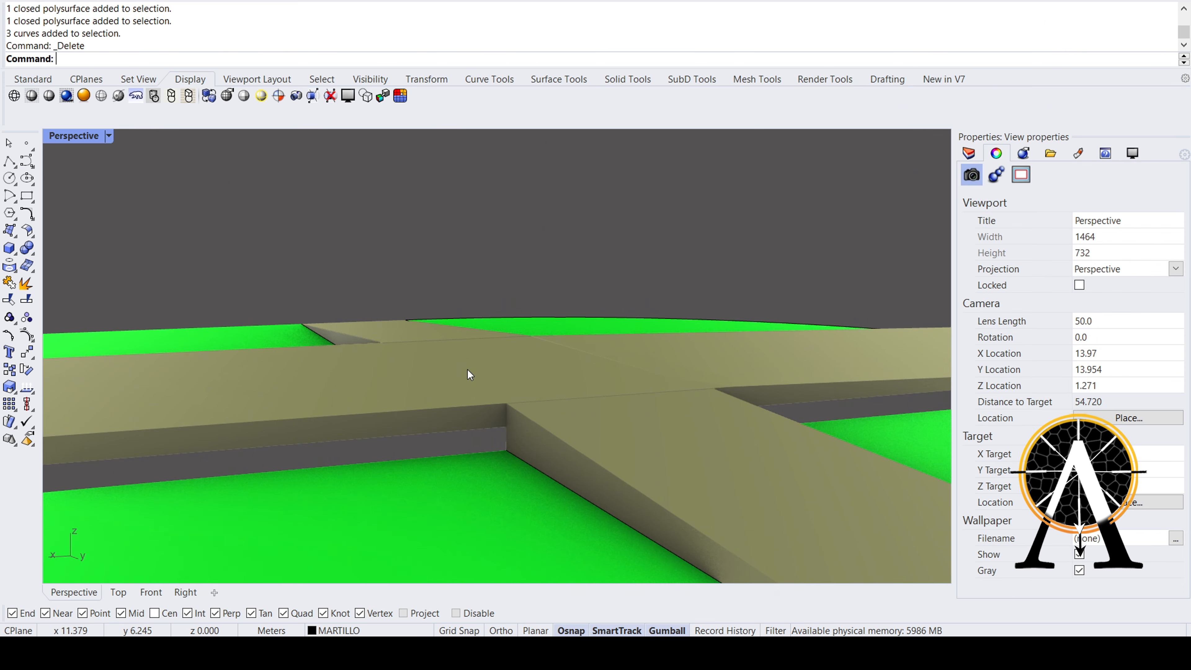
scroll(467, 369, "down", 2)
right_click_drag(498, 373, 491, 377)
scroll(421, 446, "up", 2)
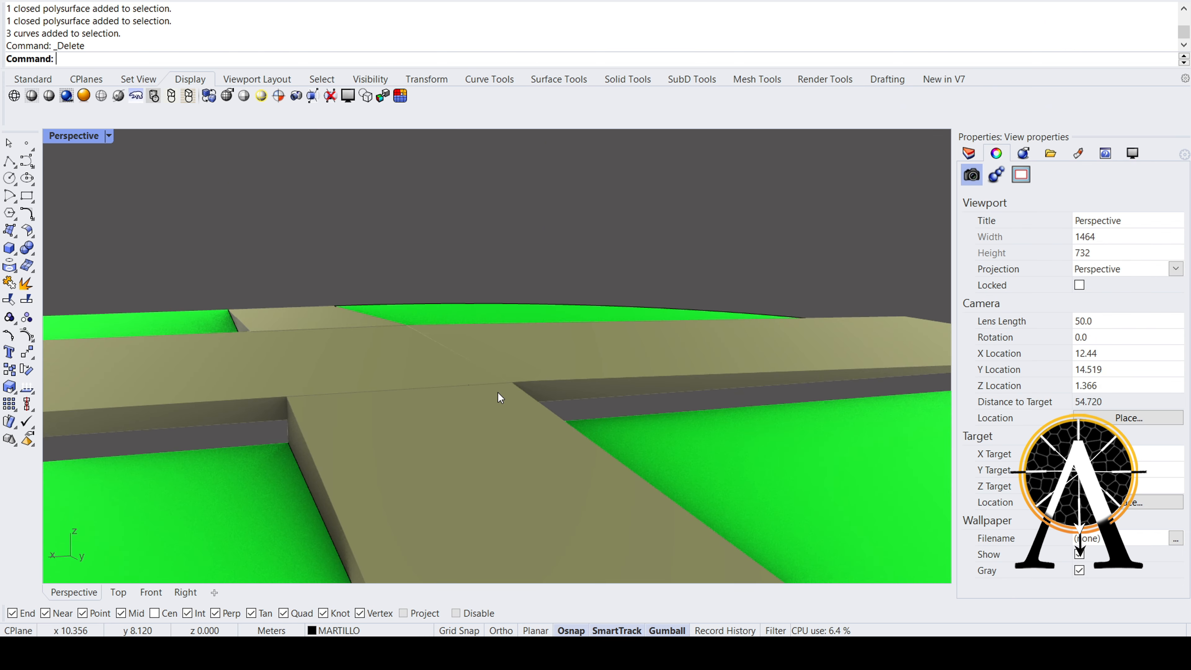
scroll(498, 393, "down", 2)
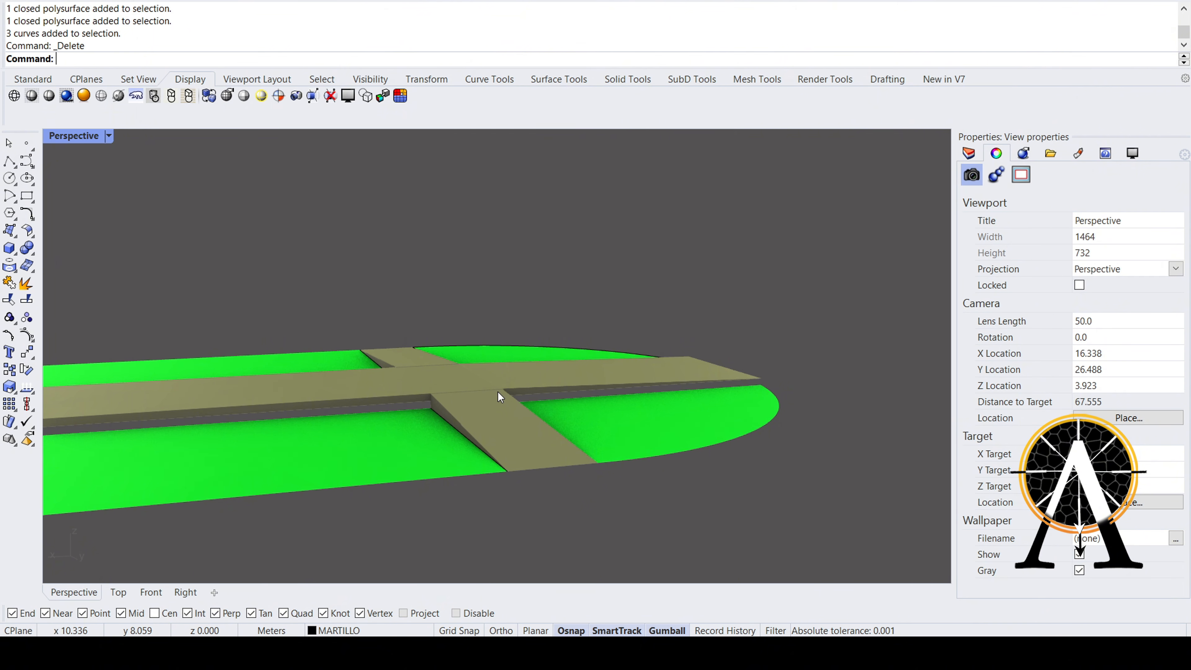
right_click_drag(492, 393, 462, 399)
scroll(574, 322, "up", 3)
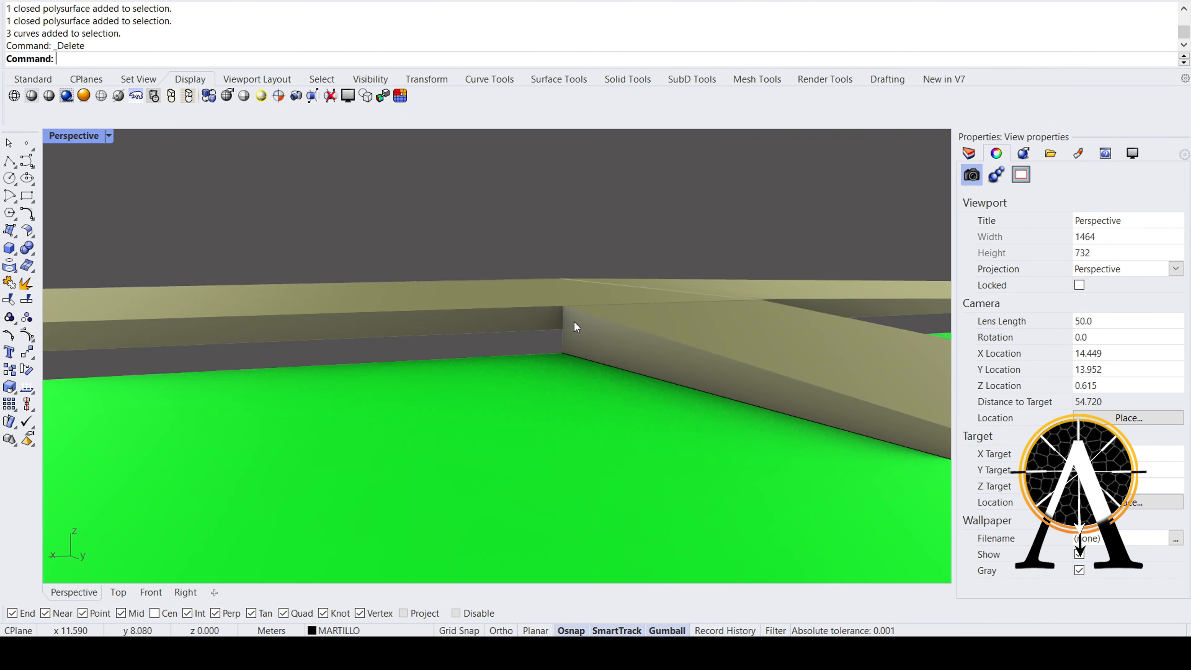
right_click_drag(574, 322, 493, 338)
scroll(534, 345, "down", 5)
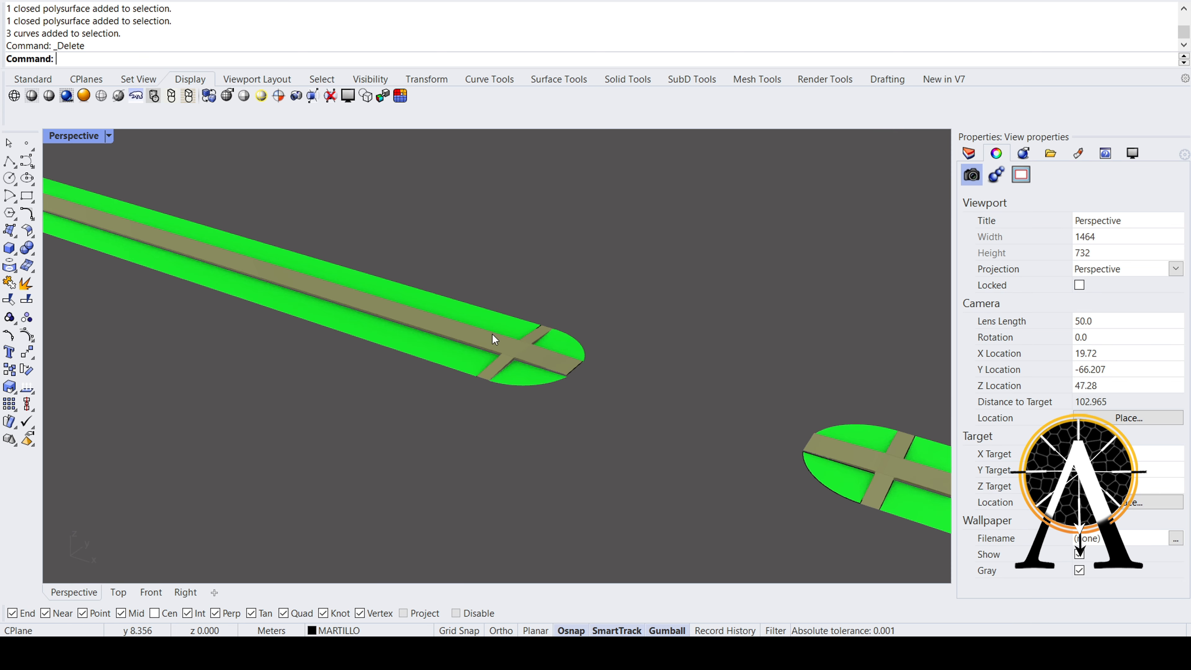
scroll(492, 339, "up", 8)
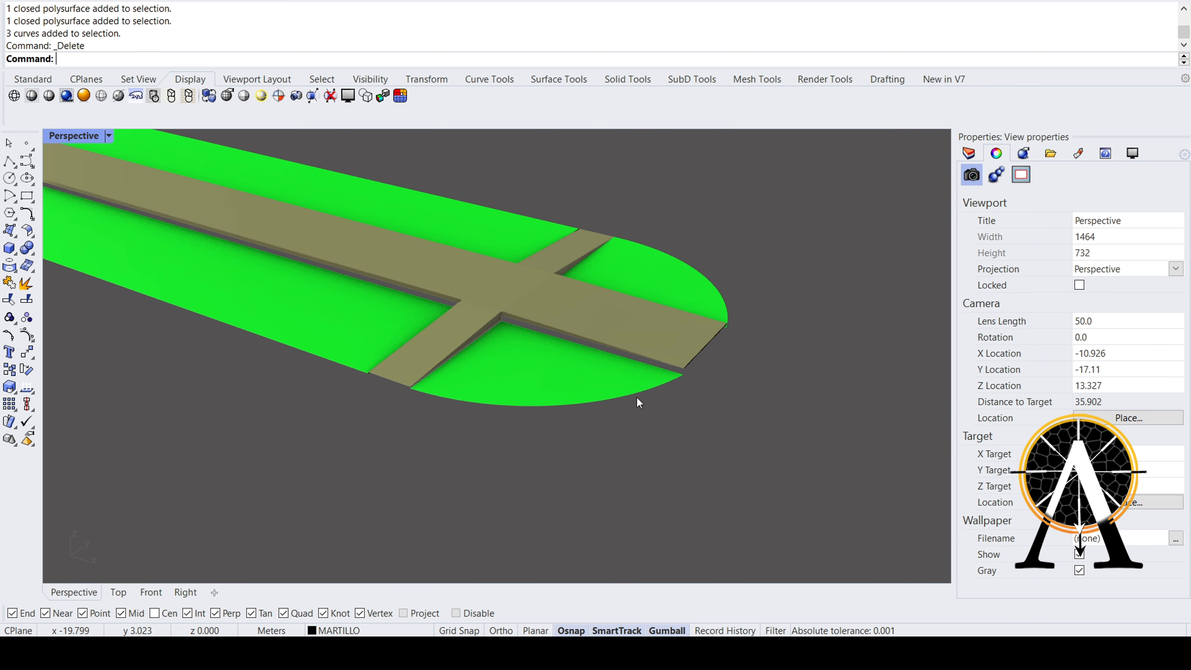
scroll(492, 363, "down", 4)
right_click_drag(367, 343, 492, 360)
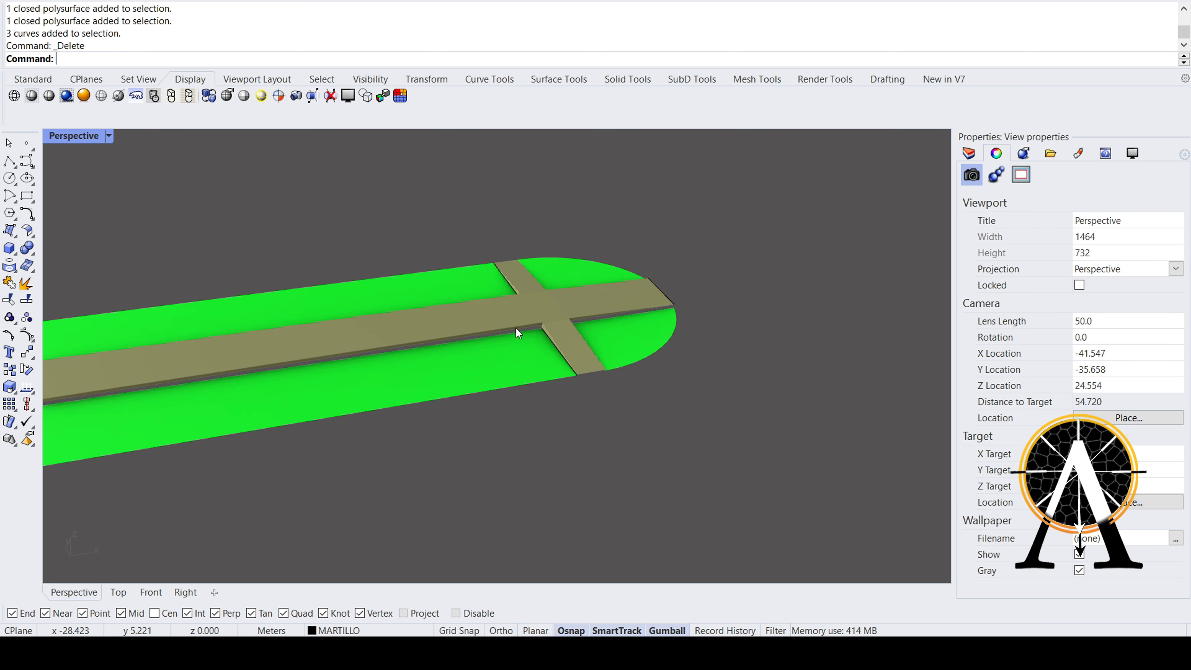
scroll(515, 326, "up", 10)
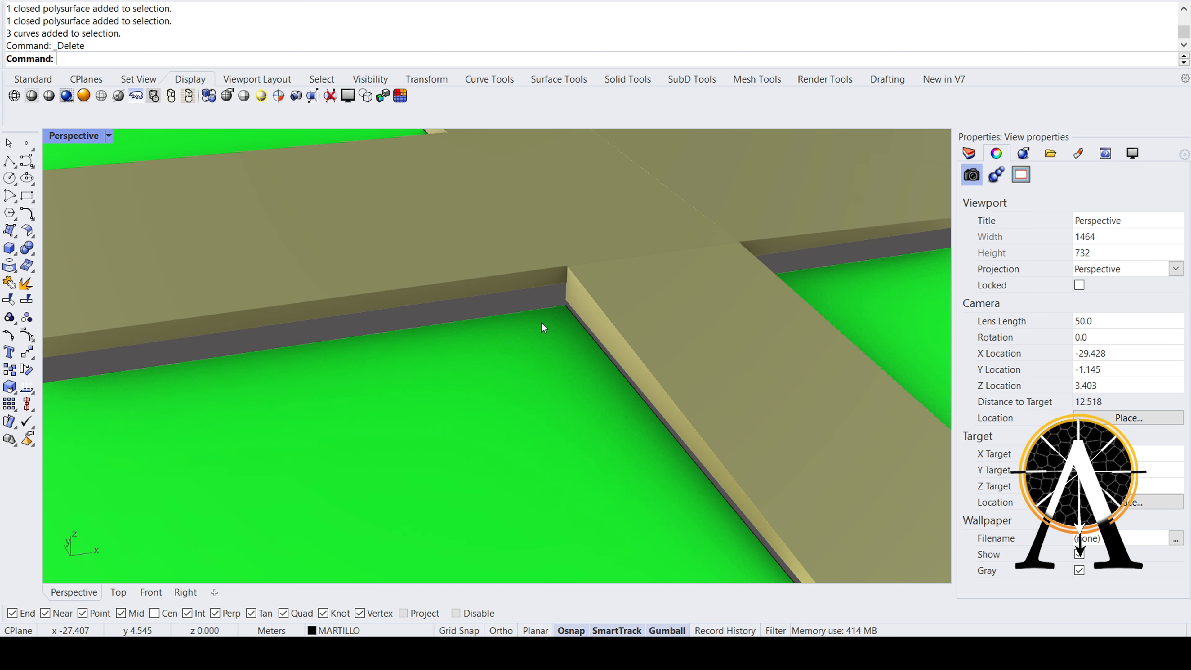
scroll(563, 314, "up", 3)
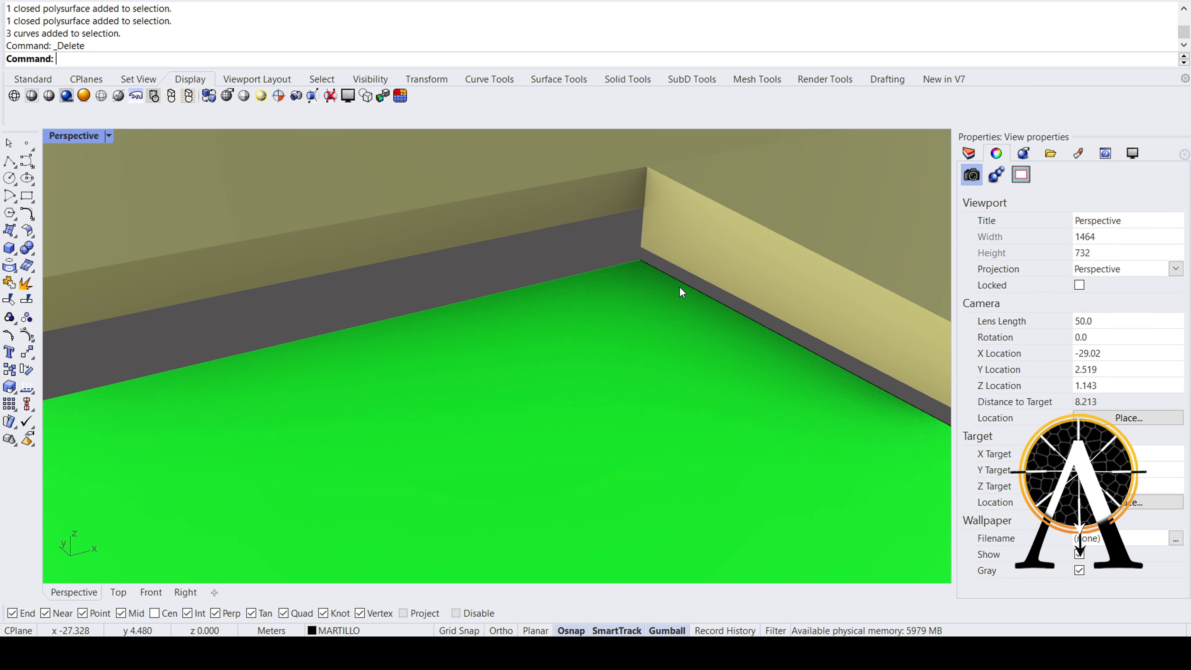
left_click(680, 290)
key("Escape")
scroll(624, 356, "down", 5)
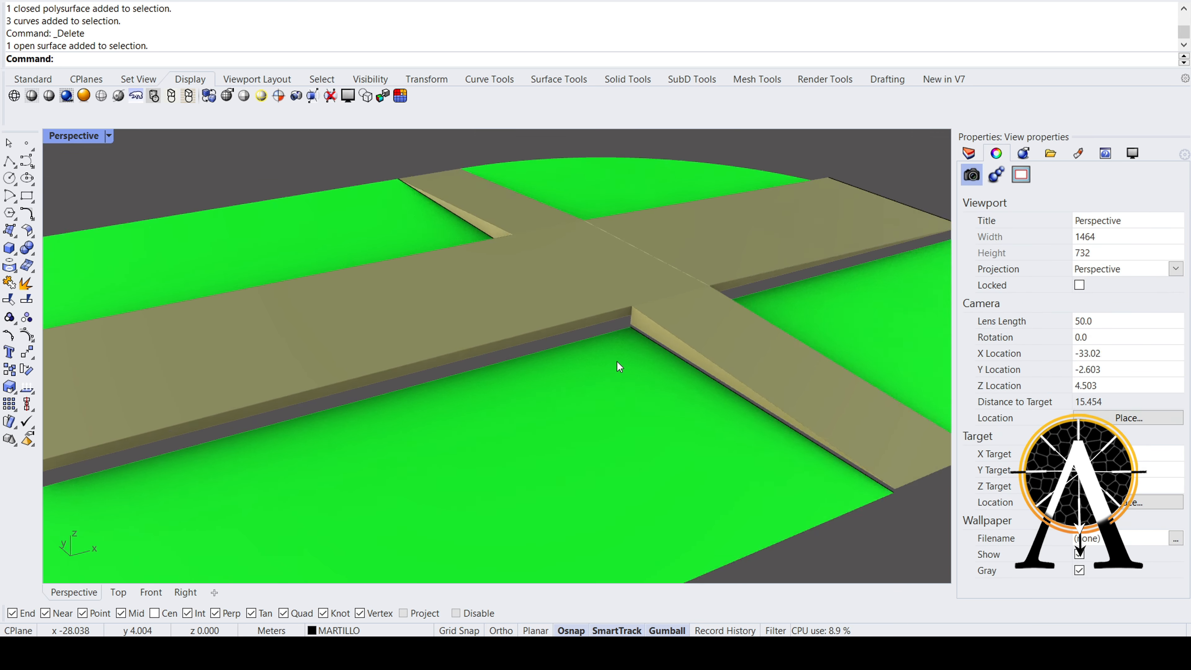
- Select all remaining curves with SelCrv and delete them
scroll(619, 366, "down", 3)
type("elCrv")
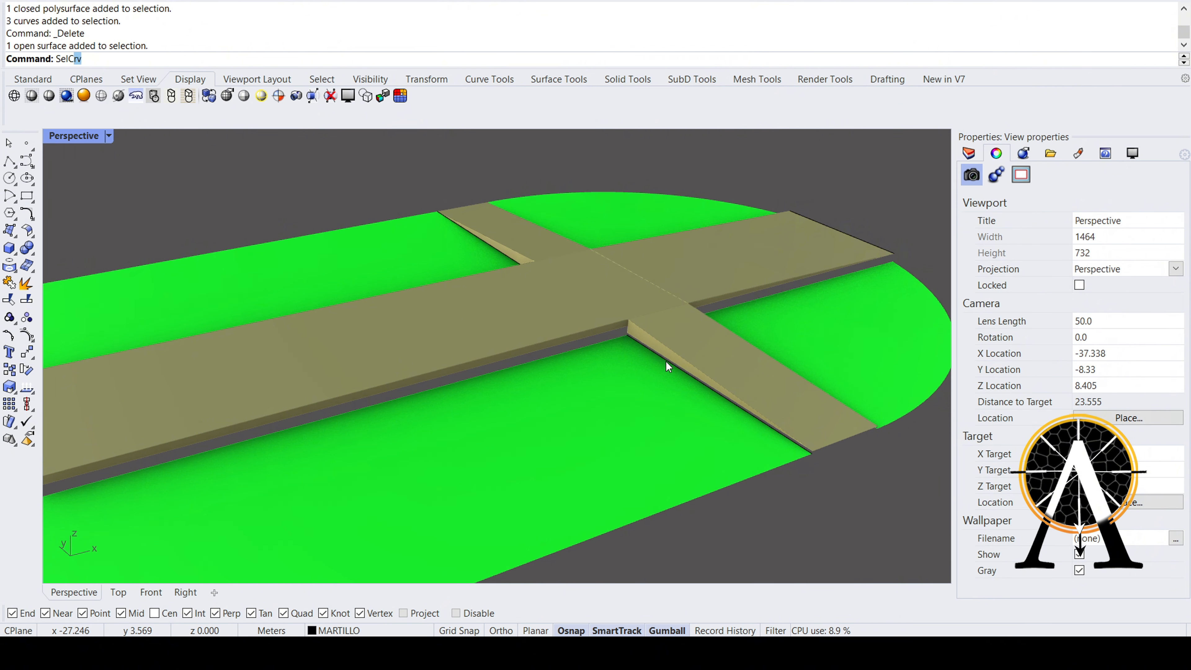
key("Return")
scroll(667, 361, "down", 5)
scroll(641, 359, "down", 2)
key("Delete")
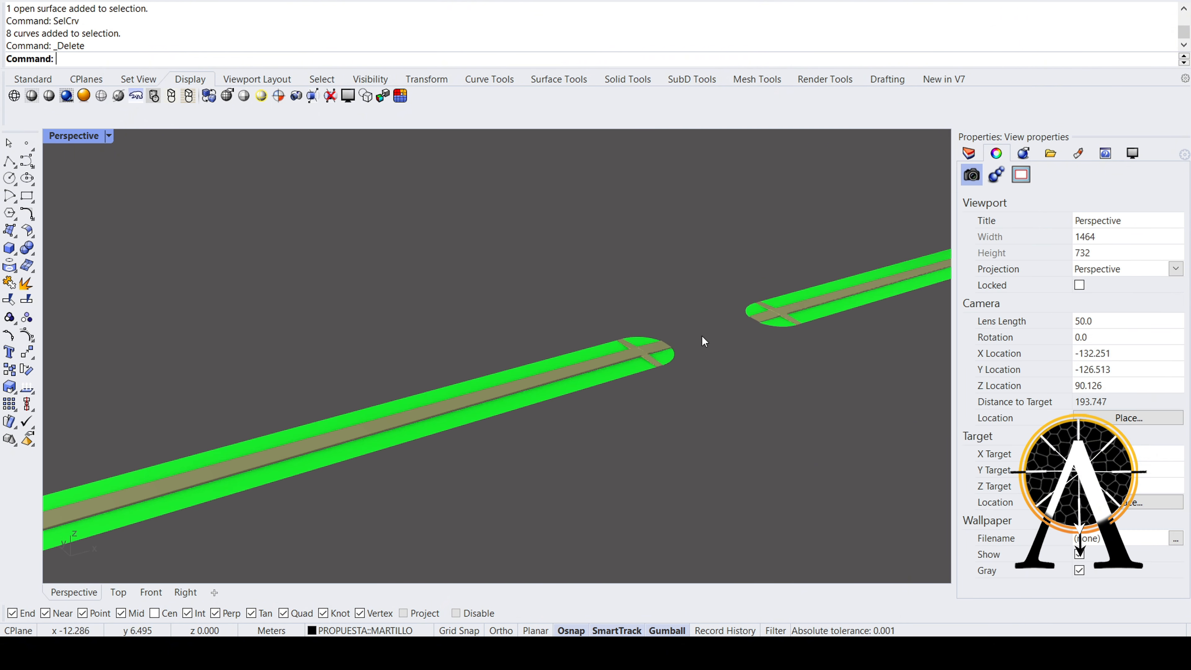
- Duplicate the borders of all eight green surfaces in both medians with DupBorder
right_click_drag(705, 338, 346, 380)
scroll(400, 398, "up", 3)
scroll(400, 394, "up", 2)
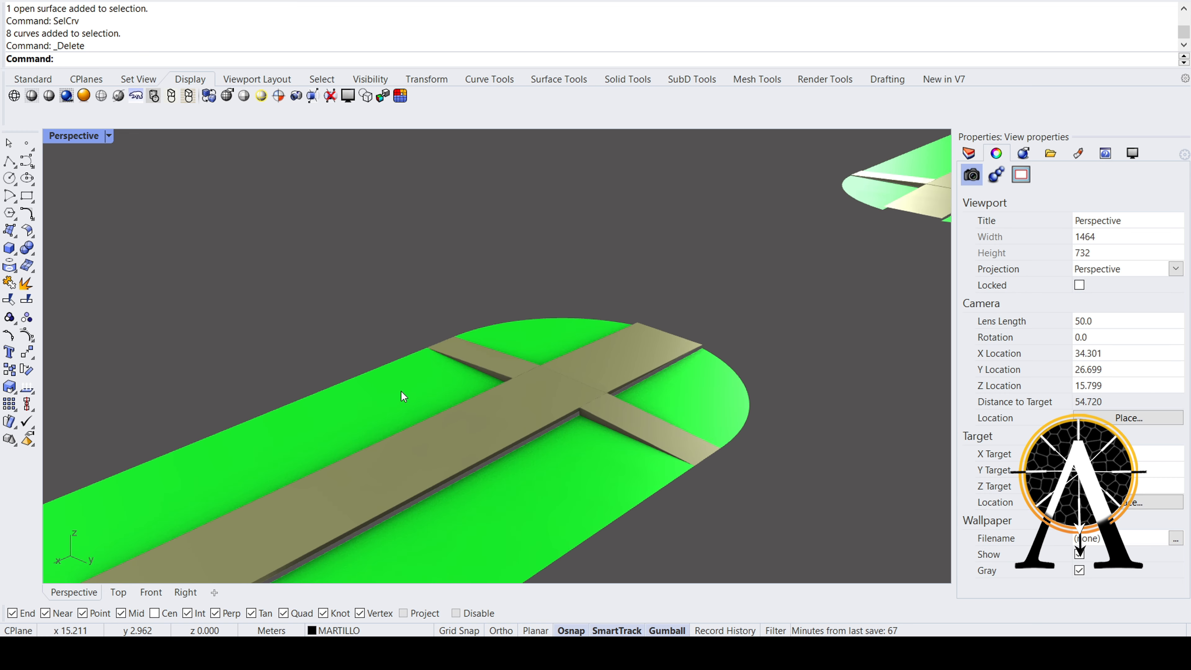
left_click(401, 392)
left_click(544, 339, "shift")
left_click(575, 471, "shift")
left_click(648, 397, "shift")
right_click_drag(648, 394, 433, 389)
left_click(811, 404, "shift")
left_click(823, 473, "shift")
left_click(709, 463, "shift")
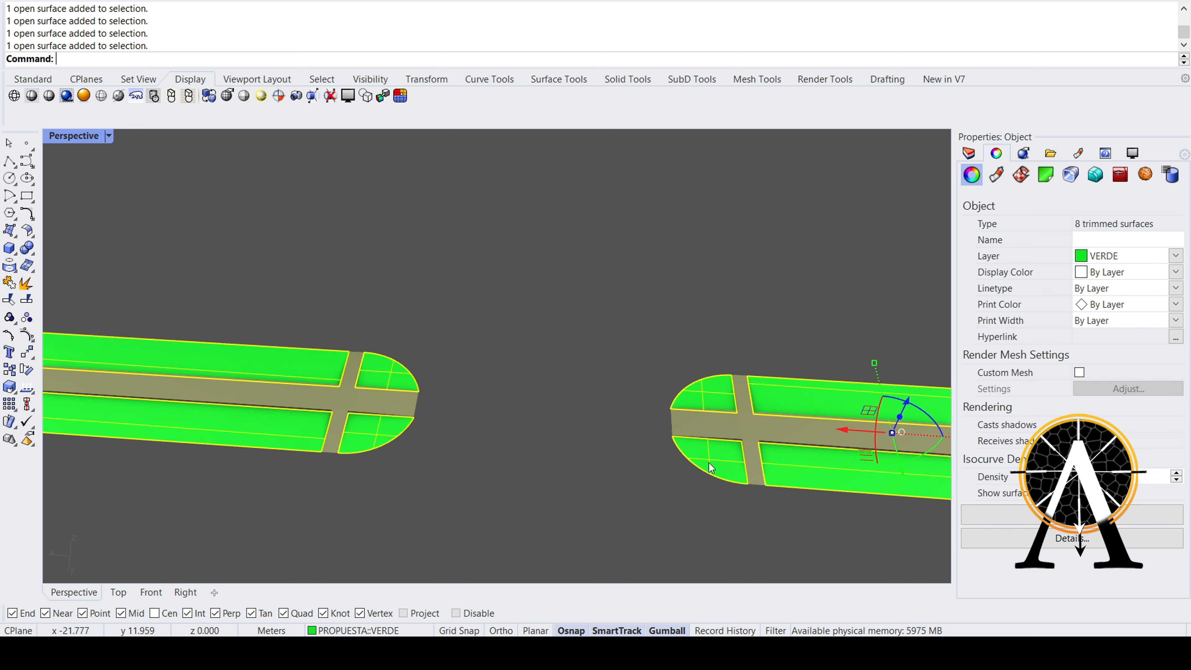
scroll(450, 330, "down", 9)
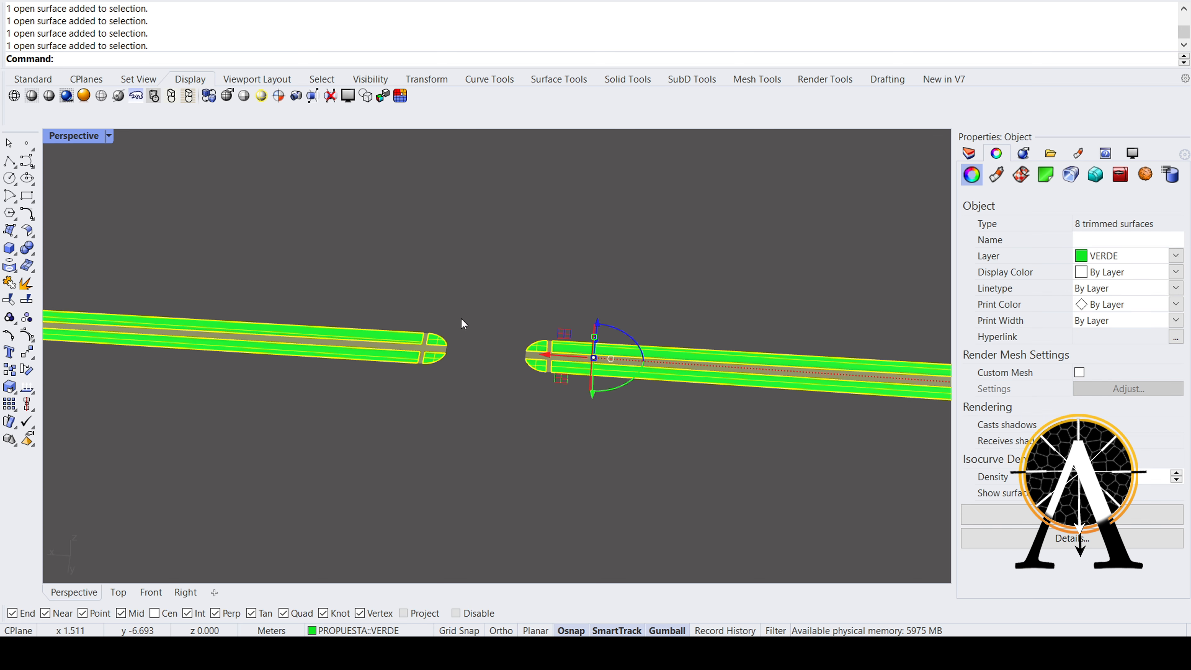
type("Du")
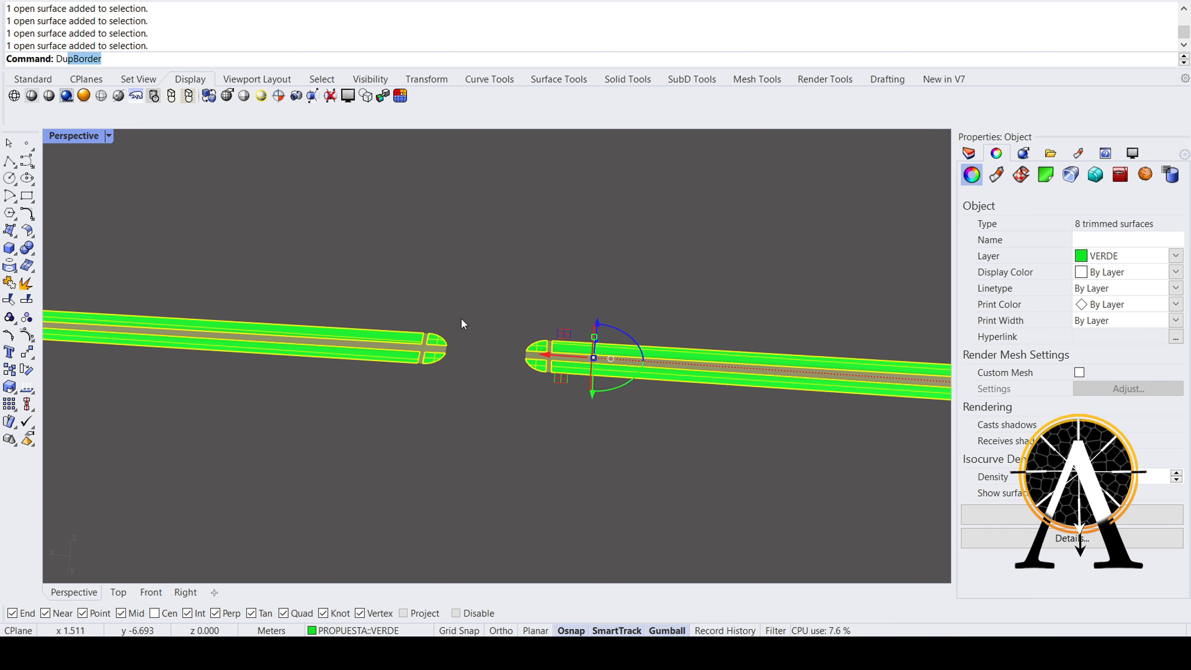
type("p")
key("Return")
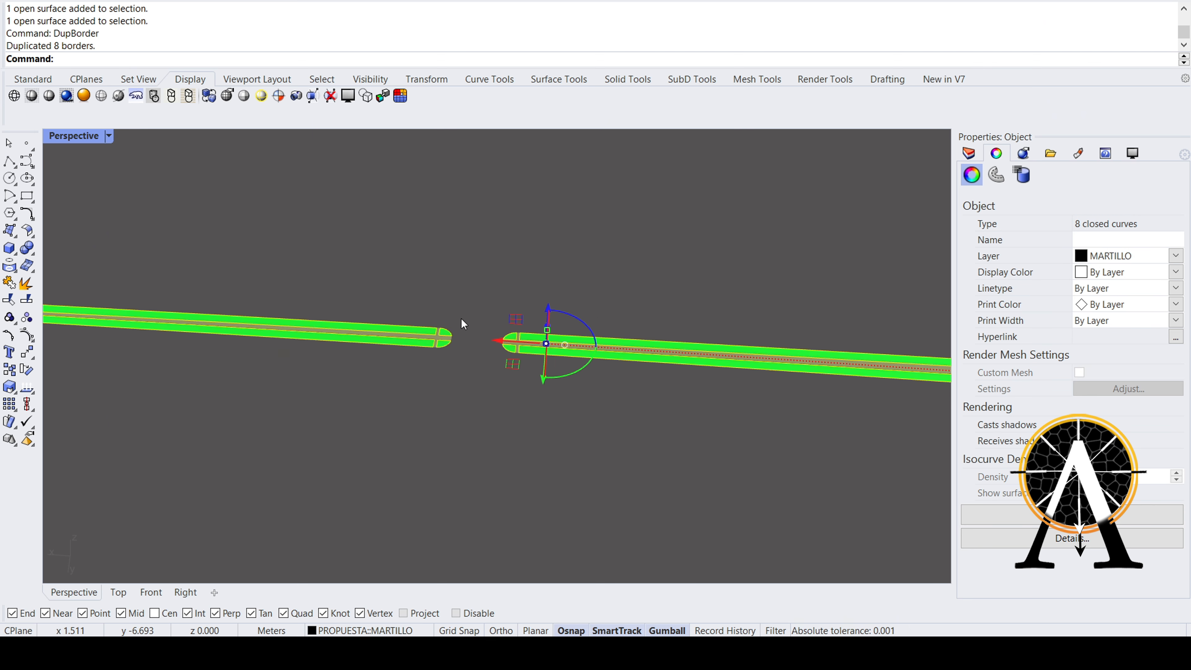
- Move the duplicated border curves sideways, clear of the medians
right_click_drag(461, 317, 459, 370)
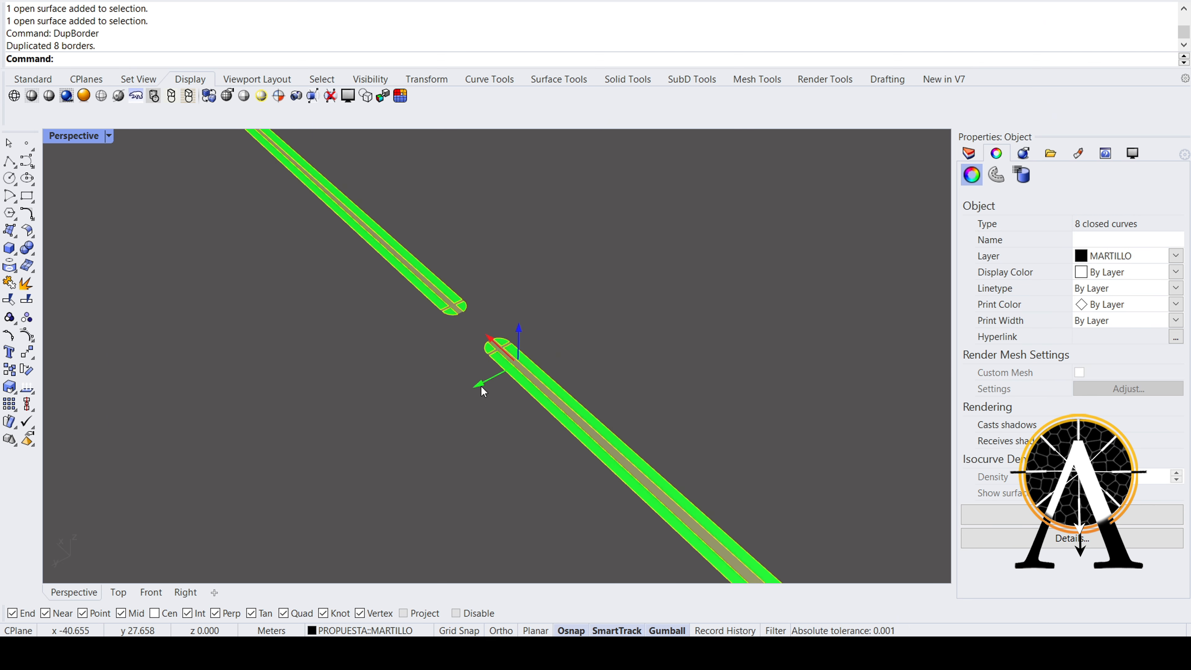
left_click_drag(481, 385, 585, 276)
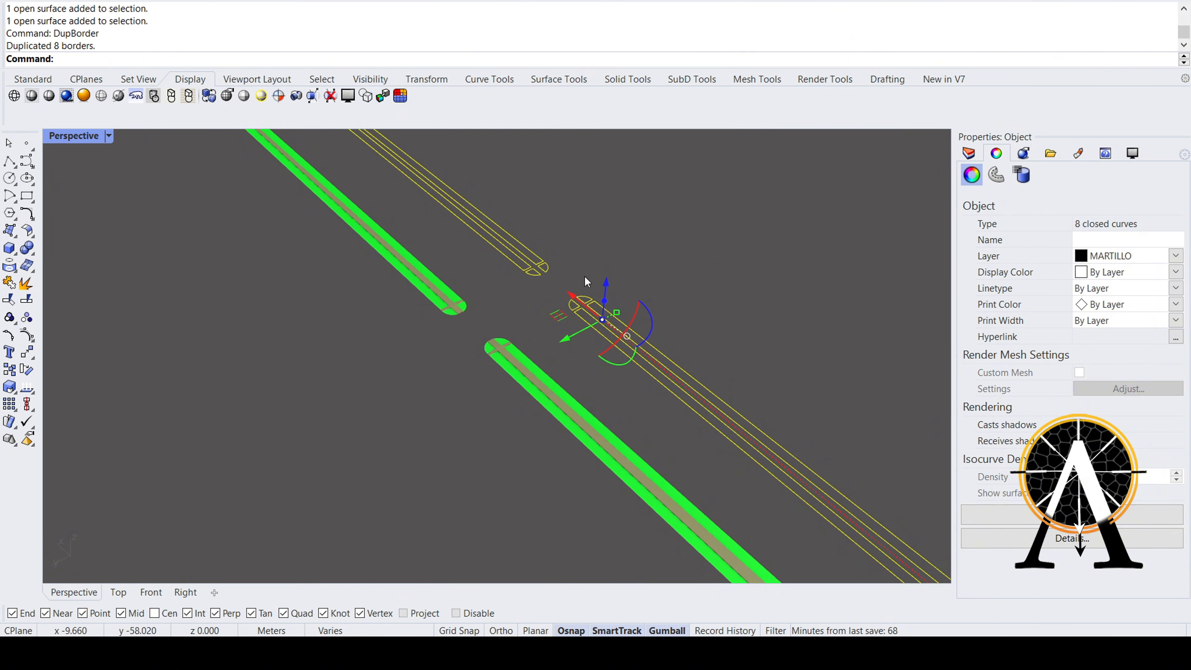
key("Escape")
right_click_drag(584, 275, 369, 314)
right_click_drag(441, 315, 455, 298)
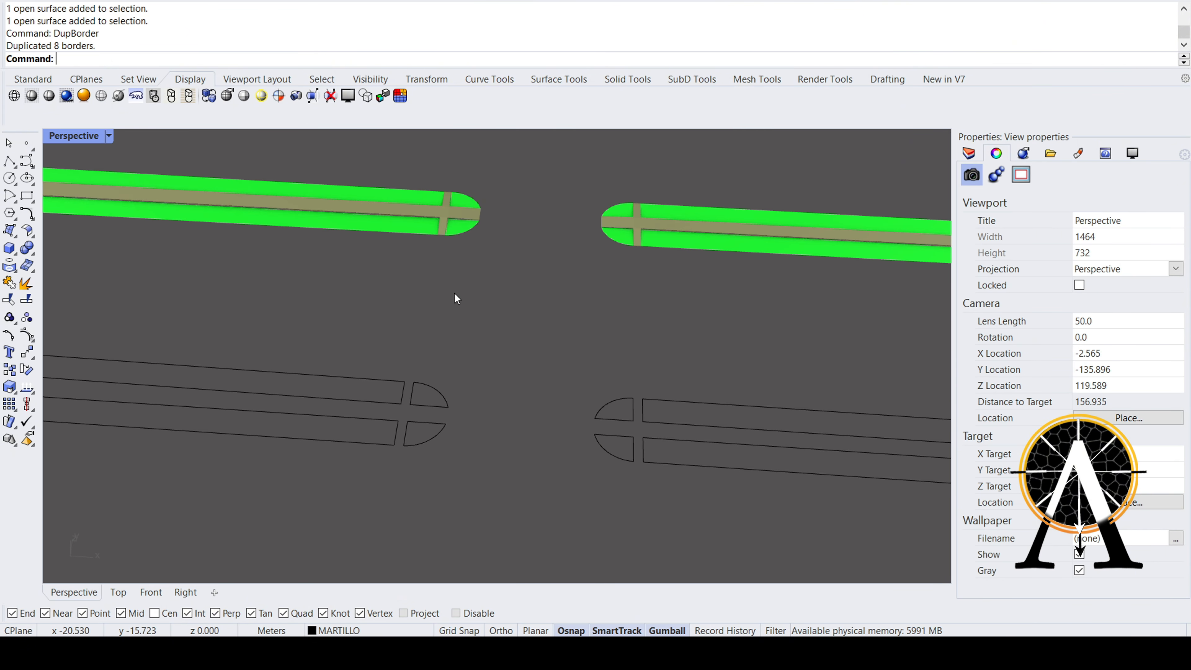
- Examine the moved border curves along both medians, checking a long strip outline and a rounded end outline individually
right_click_drag(474, 347, 614, 232)
scroll(593, 349, "down", 10)
scroll(638, 186, "up", 2)
scroll(729, 179, "up", 3)
scroll(722, 188, "up", 3)
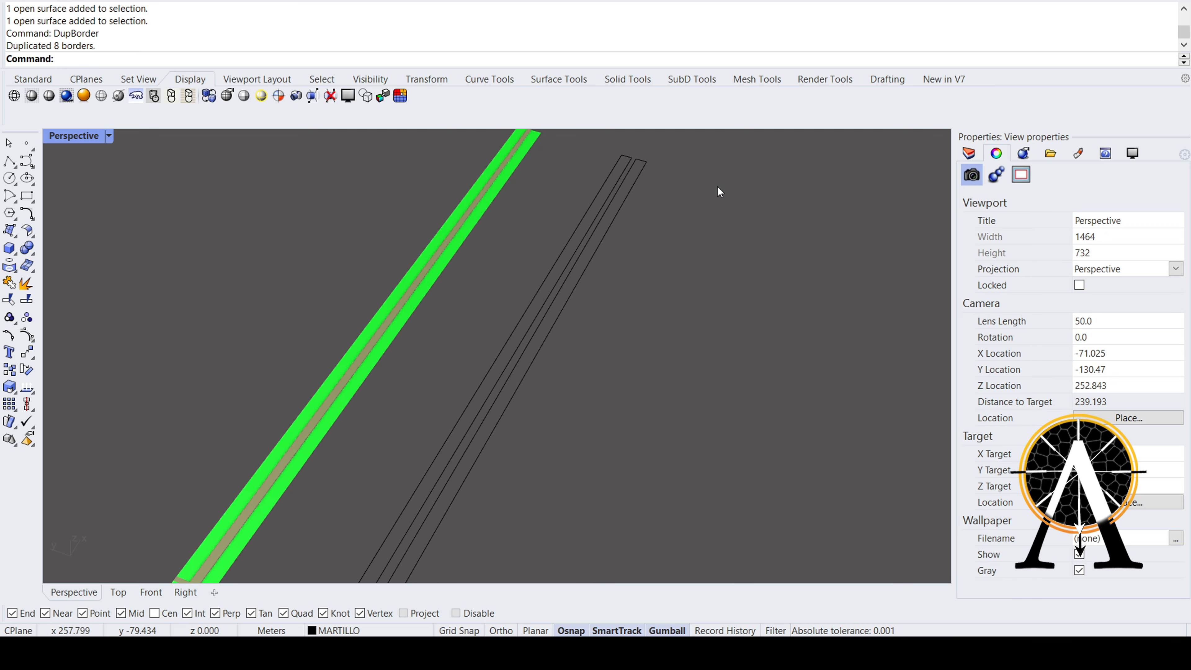
right_click_drag(718, 191, 492, 354)
left_click(493, 356)
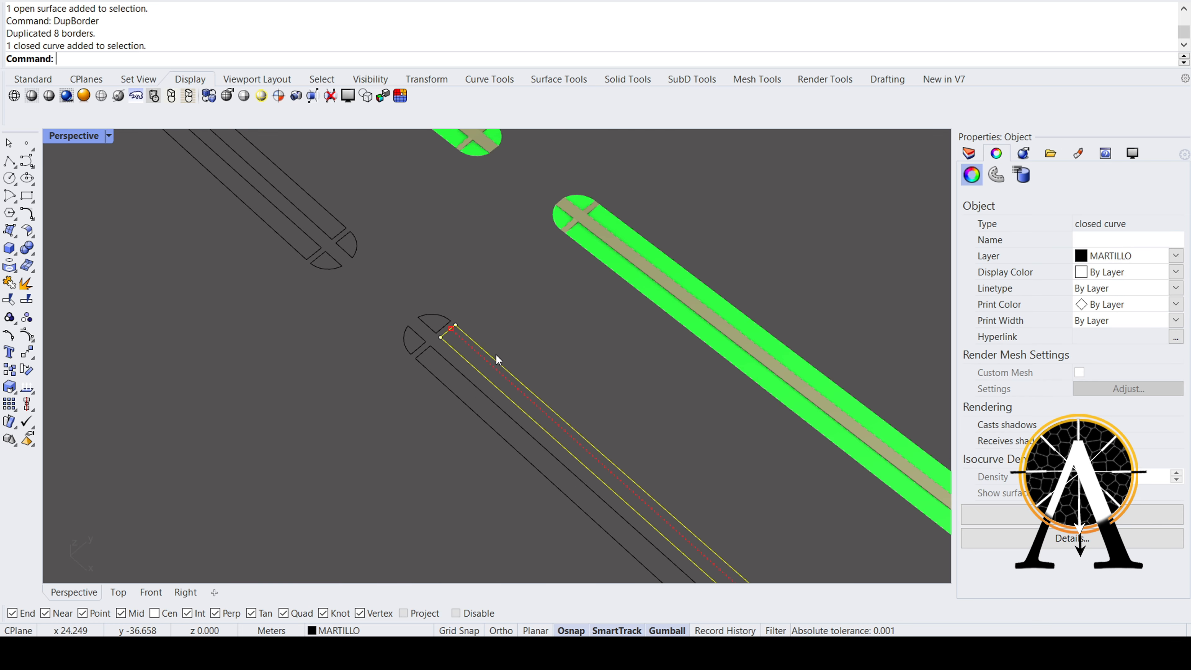
left_click(431, 315)
left_click(478, 307)
right_click_drag(478, 307, 648, 276)
scroll(649, 276, "down", 10)
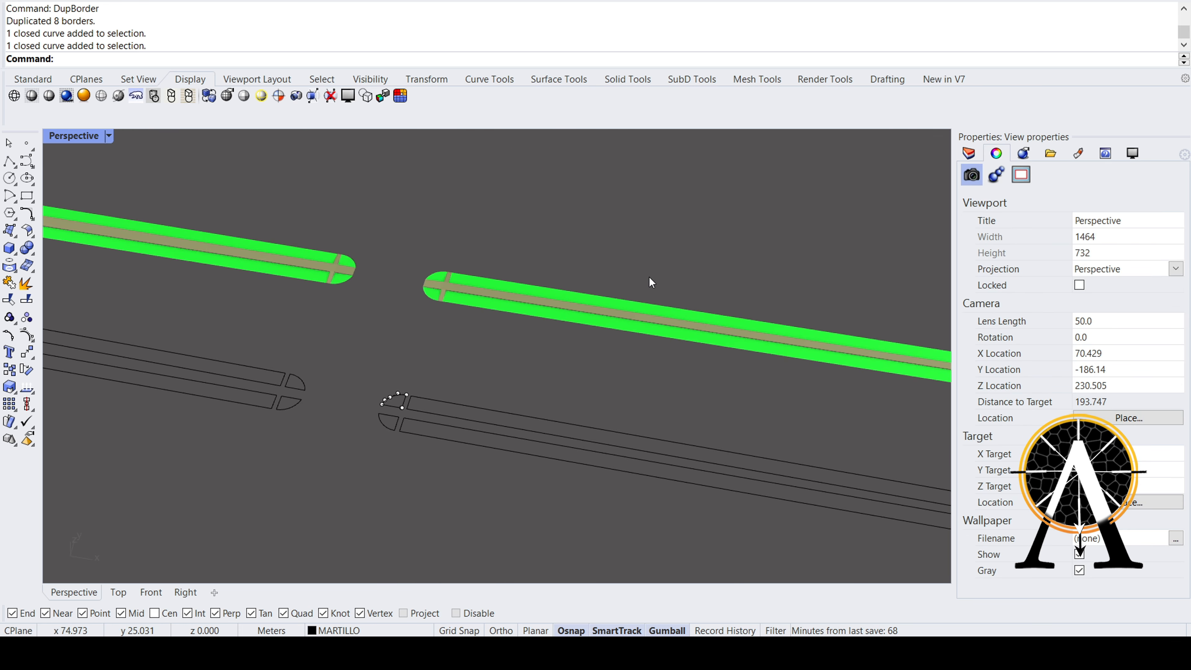
- Extrude the eight moved border curves vertically into low walls and delete the source curves
scroll(393, 335, "up", 4)
scroll(524, 354, "up", 6)
right_click_drag(524, 354, 621, 357)
scroll(625, 356, "down", 4)
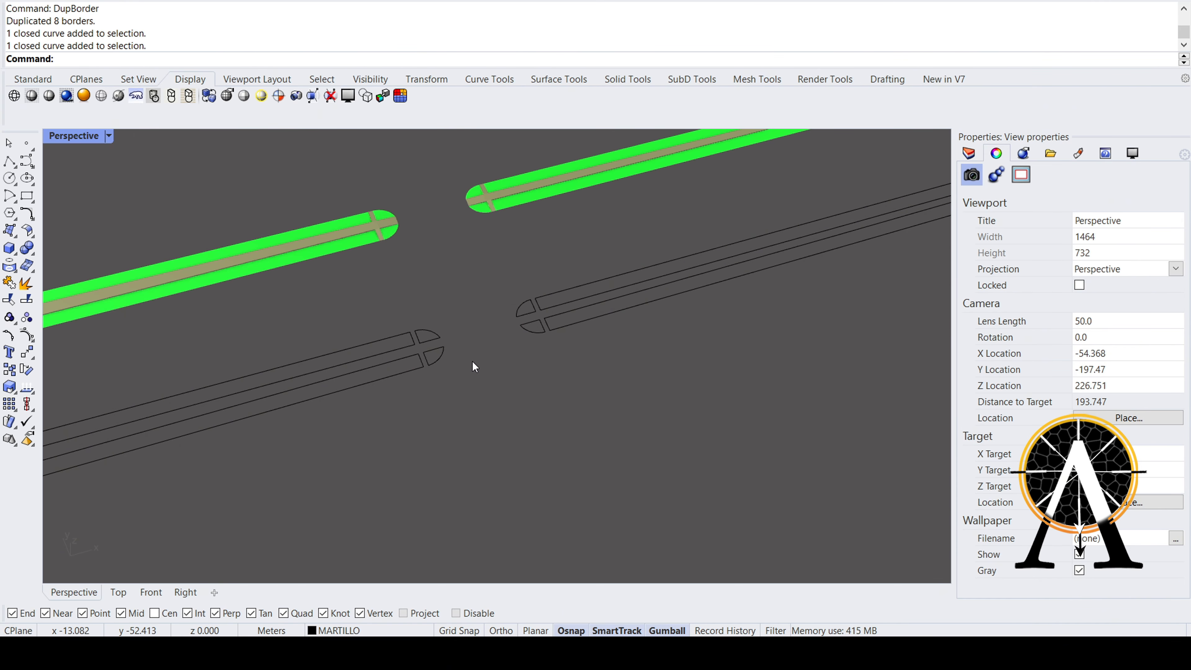
scroll(472, 361, "up", 6)
right_click_drag(473, 366, 609, 437)
scroll(779, 498, "up", 5)
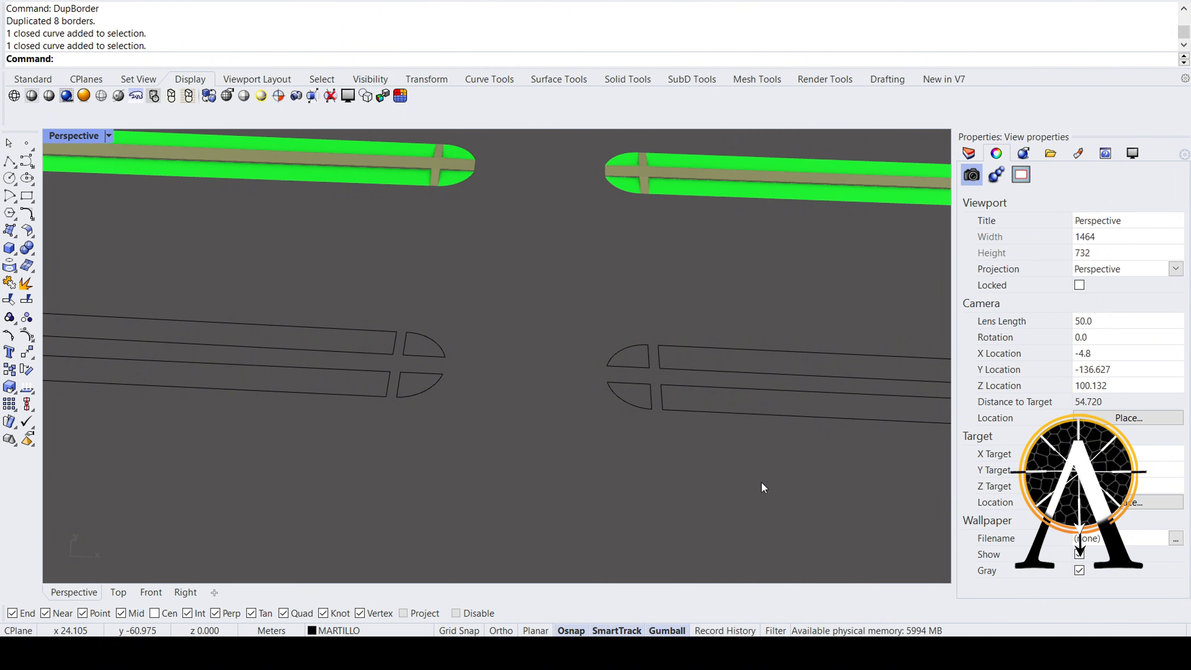
left_click_drag(761, 484, 209, 310)
right_click_drag(301, 328, 400, 347)
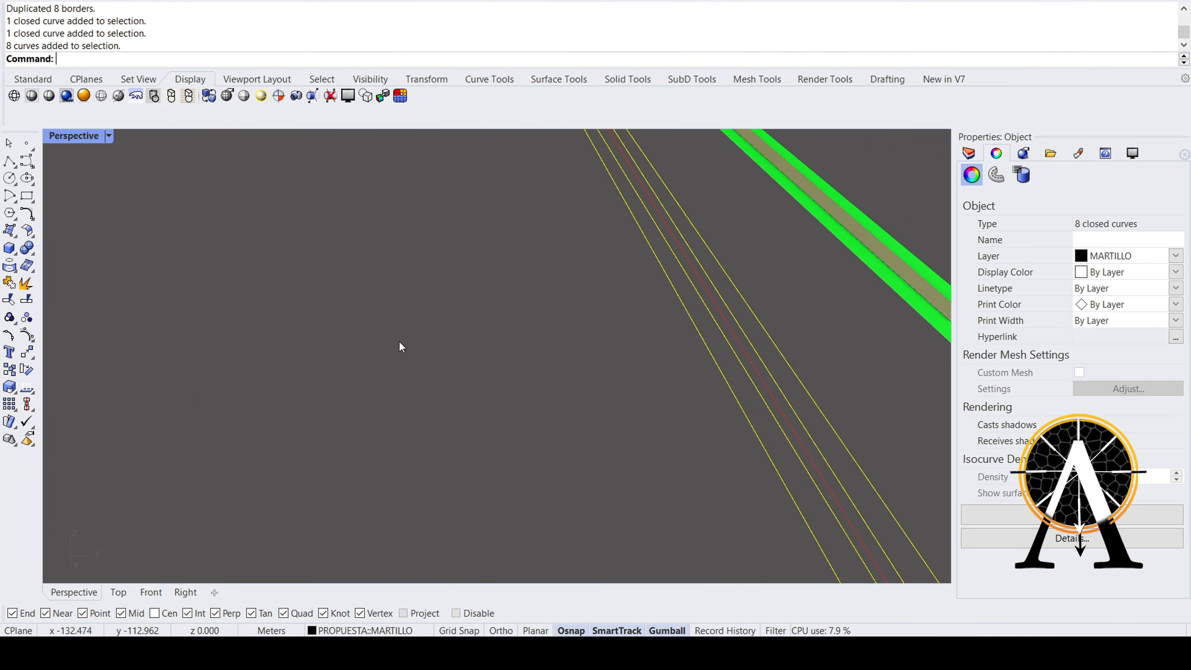
scroll(412, 331, "down", 10)
scroll(601, 437, "up", 8)
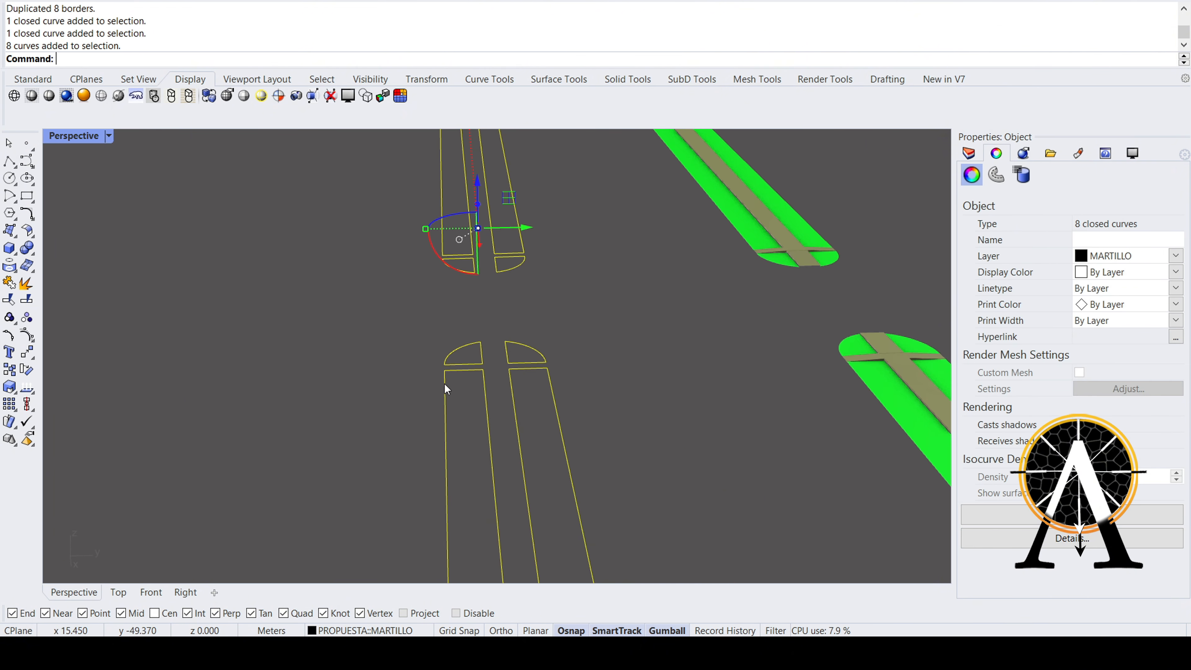
right_click_drag(445, 383, 353, 373)
scroll(351, 366, "up", 3)
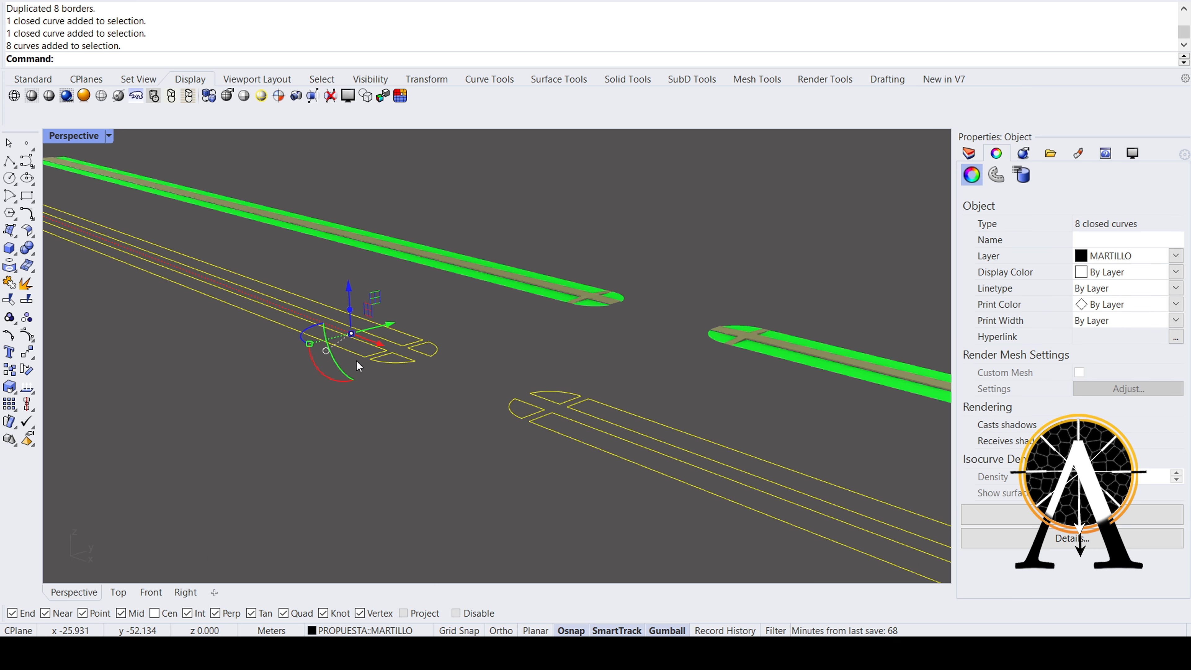
scroll(416, 368, "up", 3)
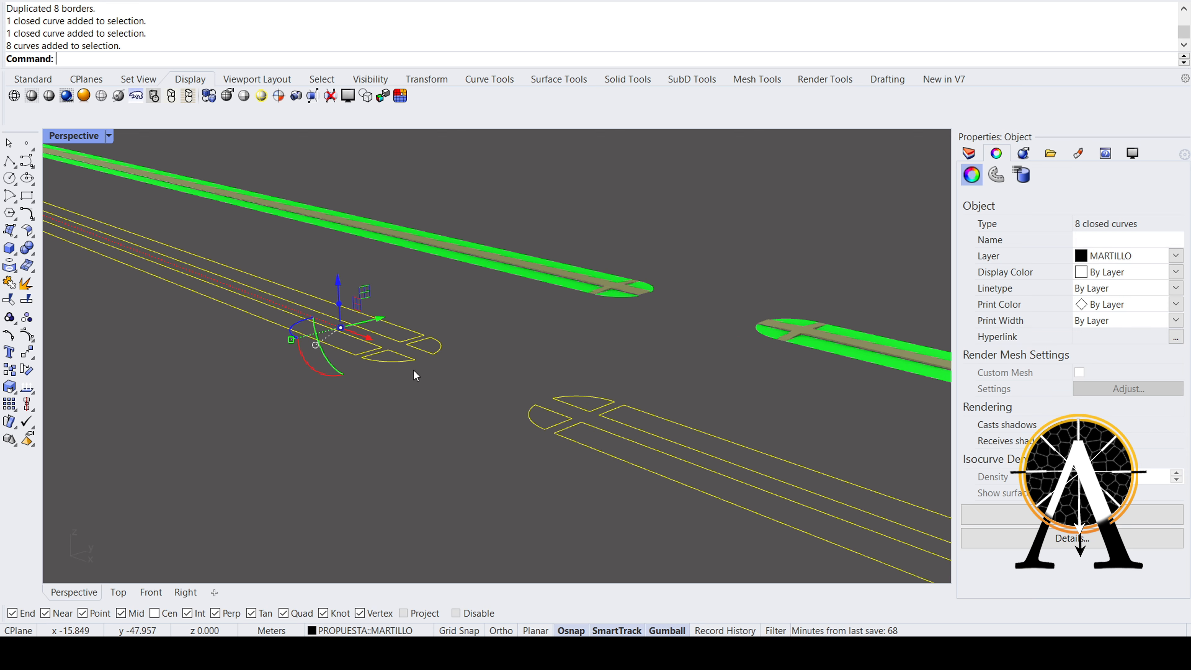
scroll(612, 429, "up", 2)
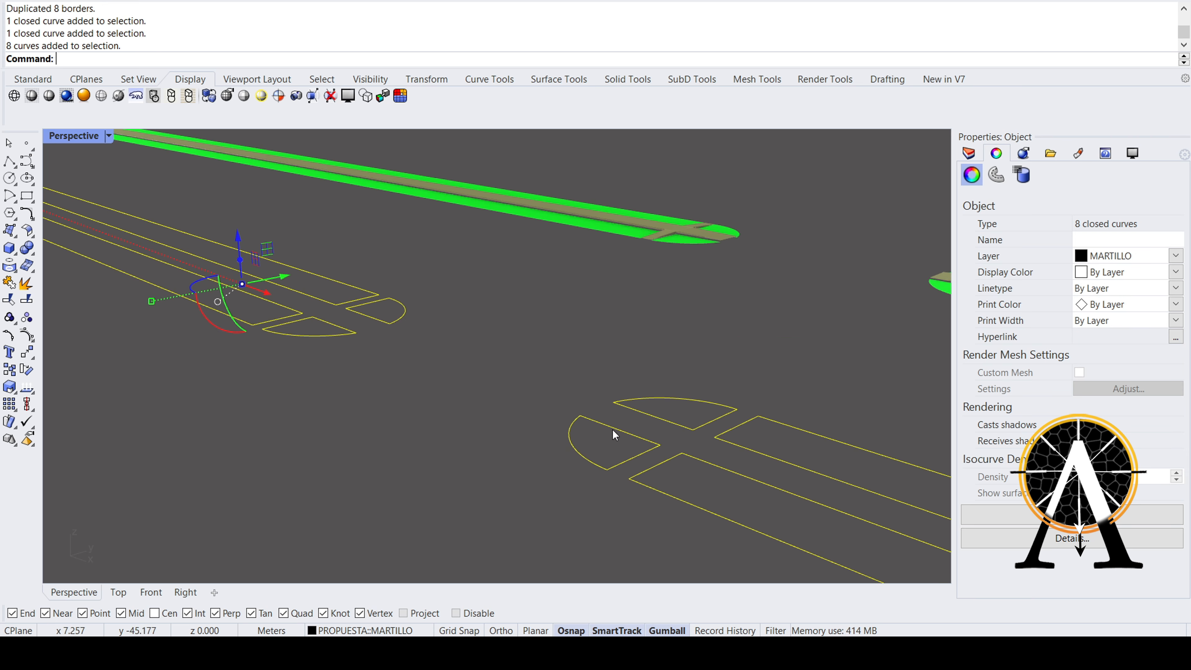
scroll(627, 451, "down", 2)
scroll(477, 423, "up", 1)
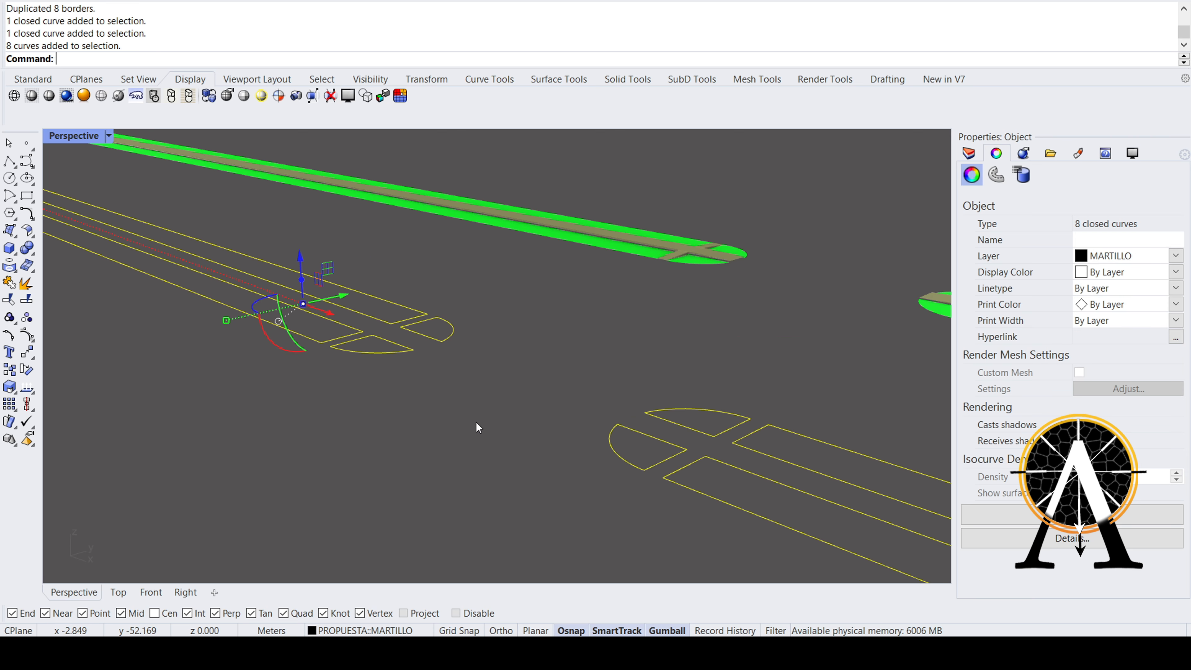
left_click_drag(300, 280, 301, 280)
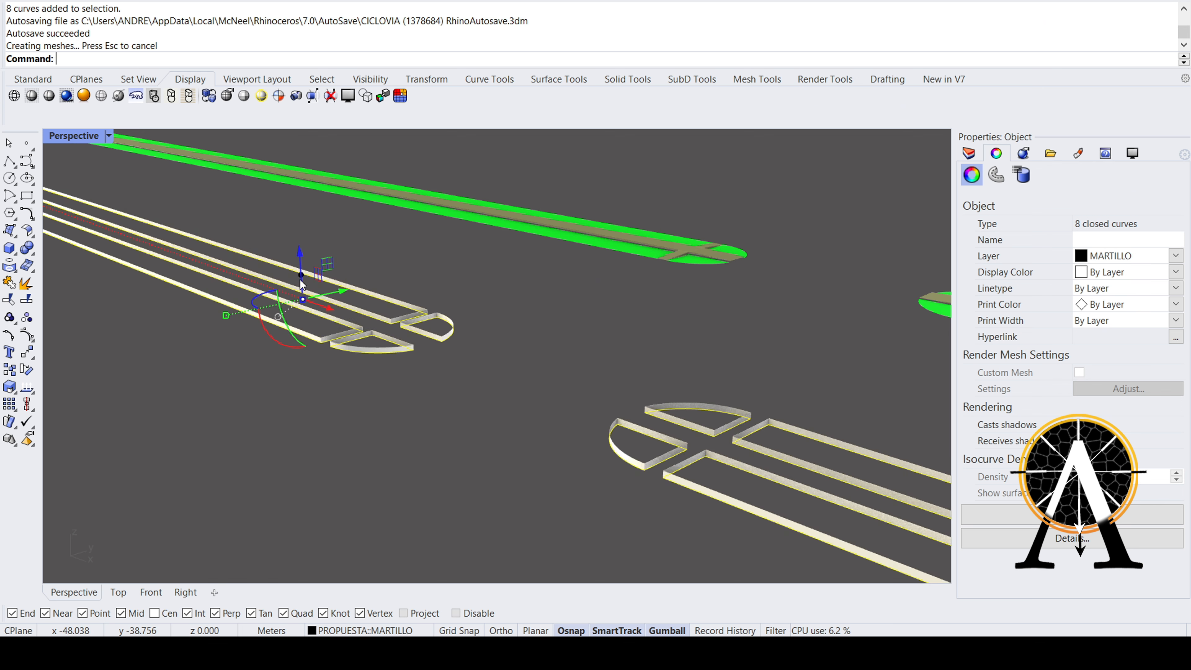
key("Delete")
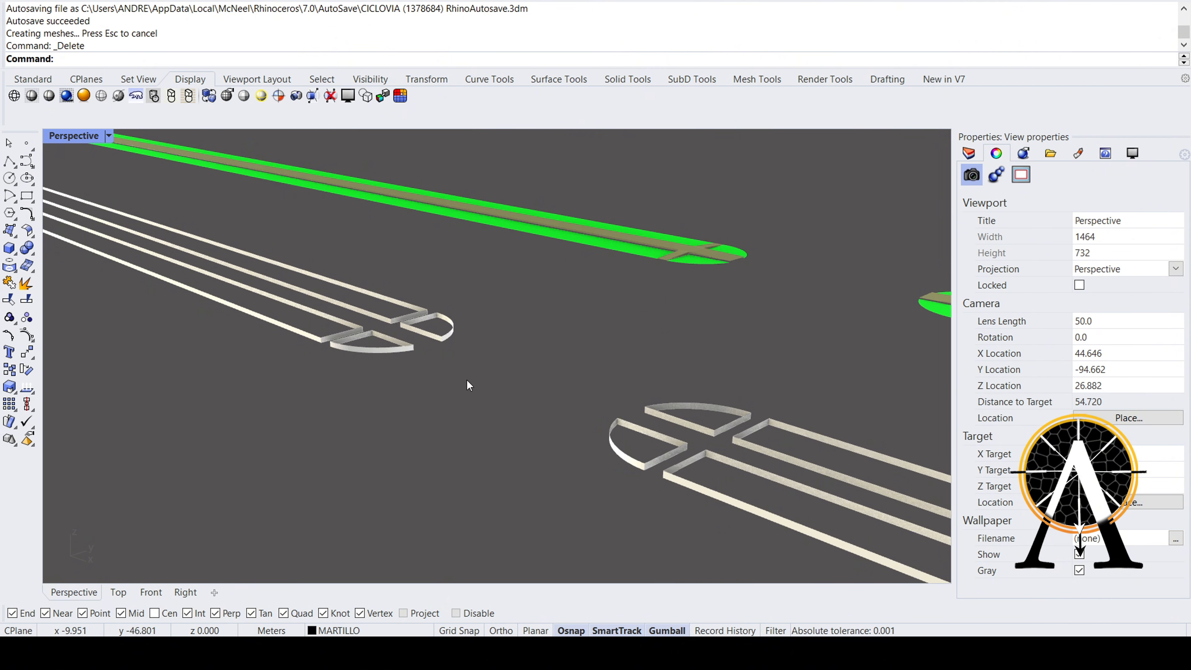
- Select all eight extruded walls and examine their corners and rounded ends in both median outlines
scroll(346, 305, "up", 3)
scroll(345, 332, "up", 8)
scroll(331, 328, "down", 18)
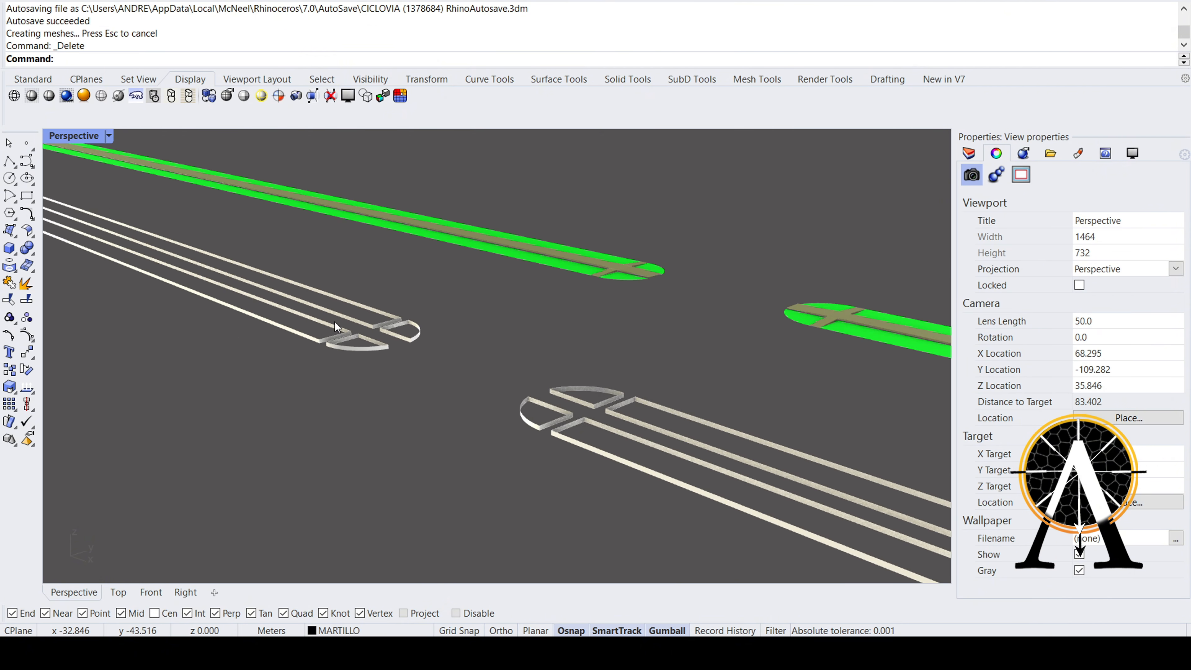
right_click_drag(356, 358, 388, 360)
scroll(562, 423, "up", 4)
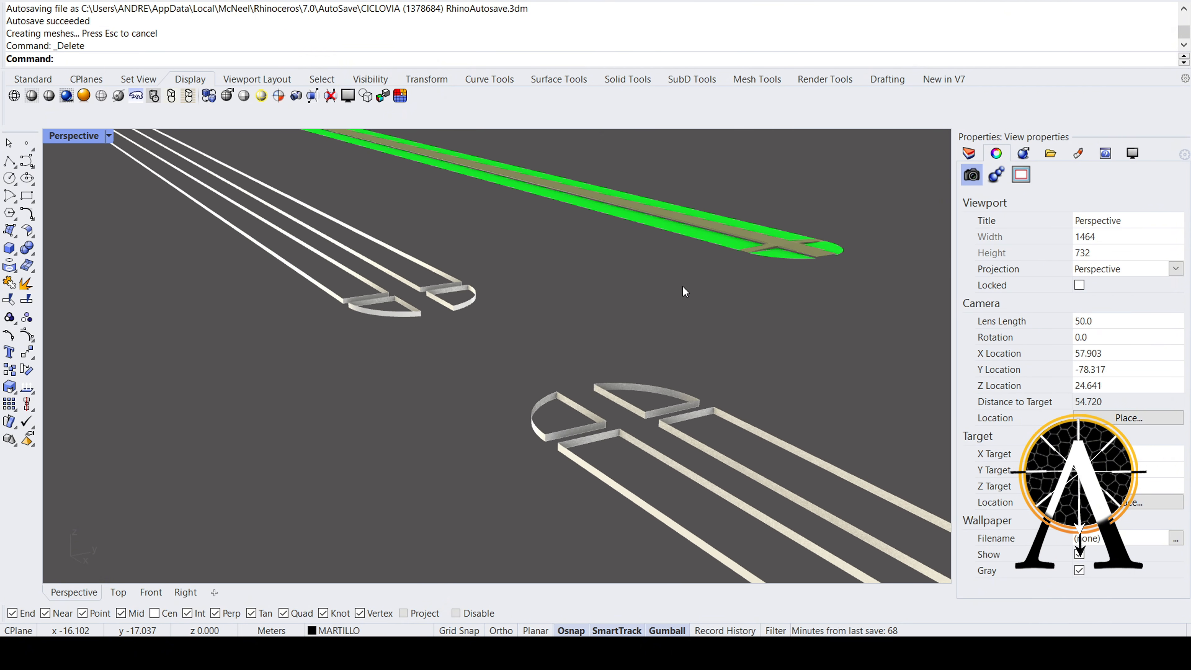
left_click_drag(683, 287, 294, 487)
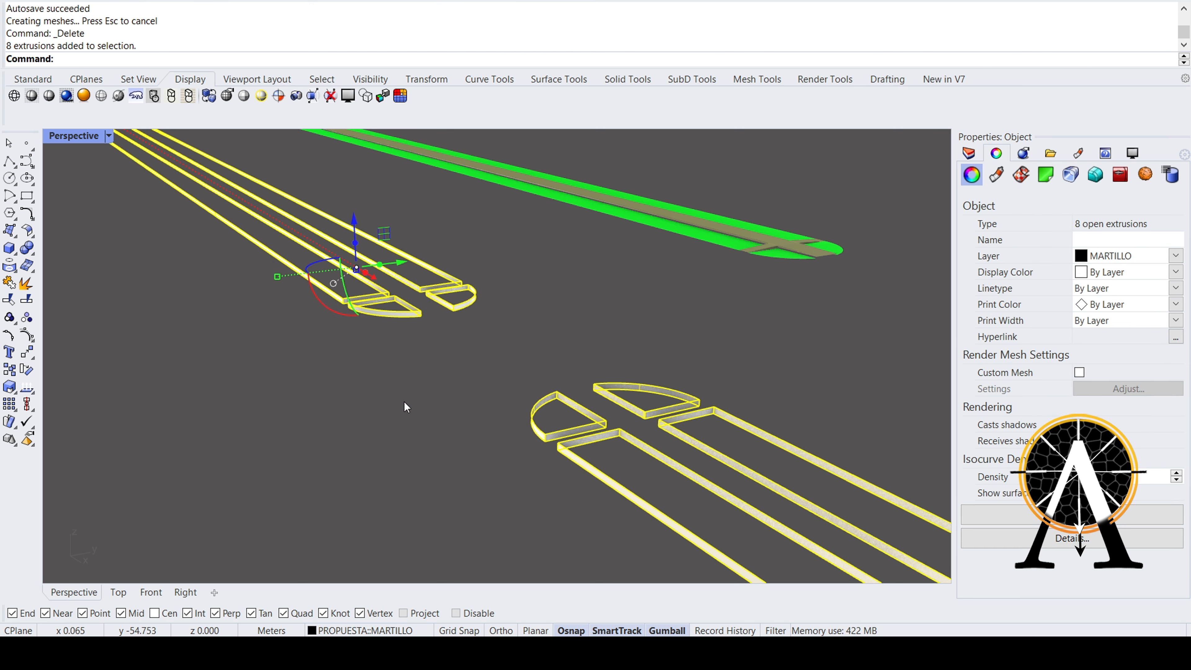
scroll(406, 407, "down", 3)
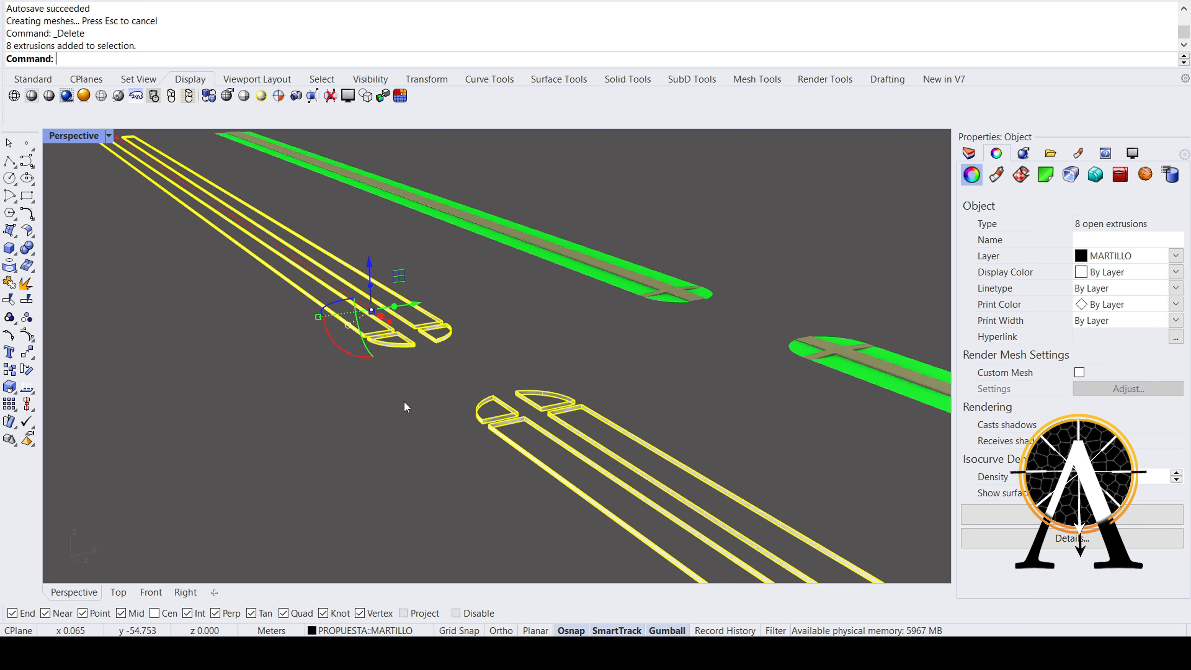
scroll(406, 407, "up", 1)
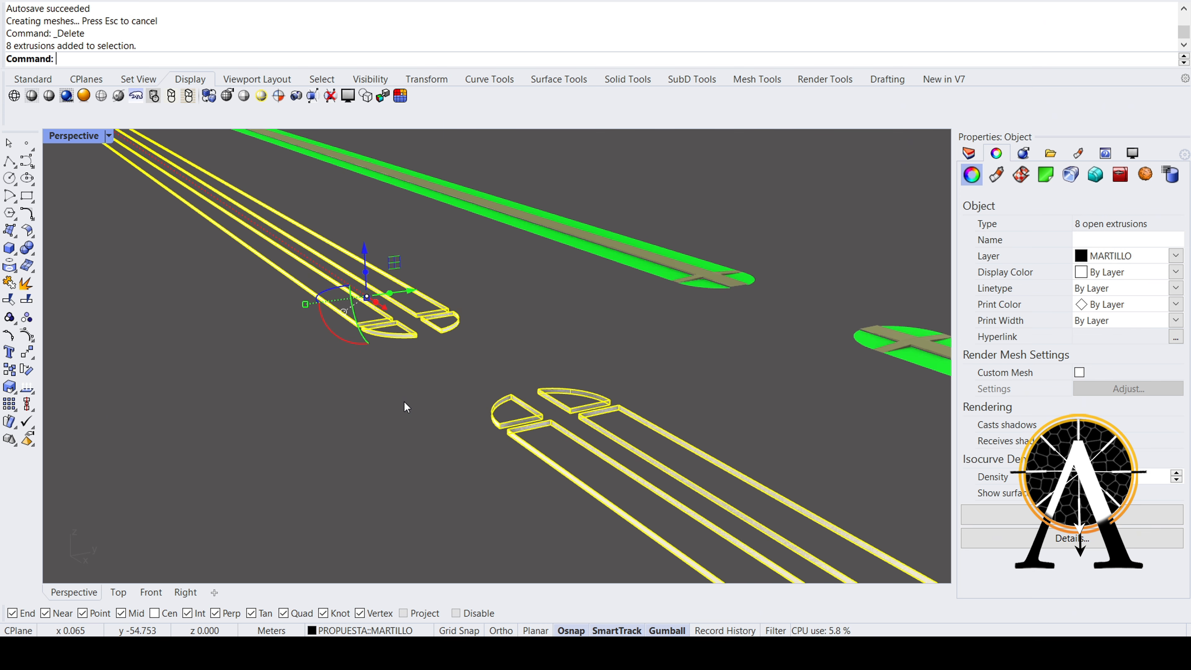
scroll(405, 404, "down", 2)
right_click_drag(400, 401, 525, 461)
scroll(431, 414, "up", 4)
scroll(433, 344, "up", 3)
scroll(431, 340, "up", 2)
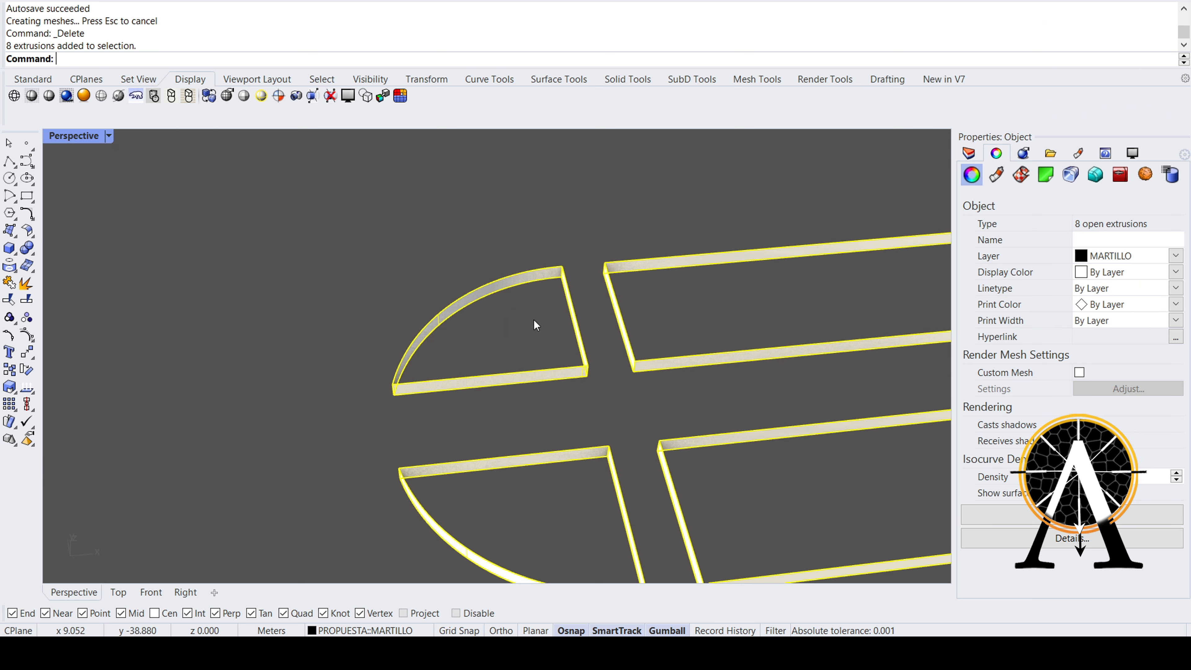
right_click_drag(557, 319, 264, 404)
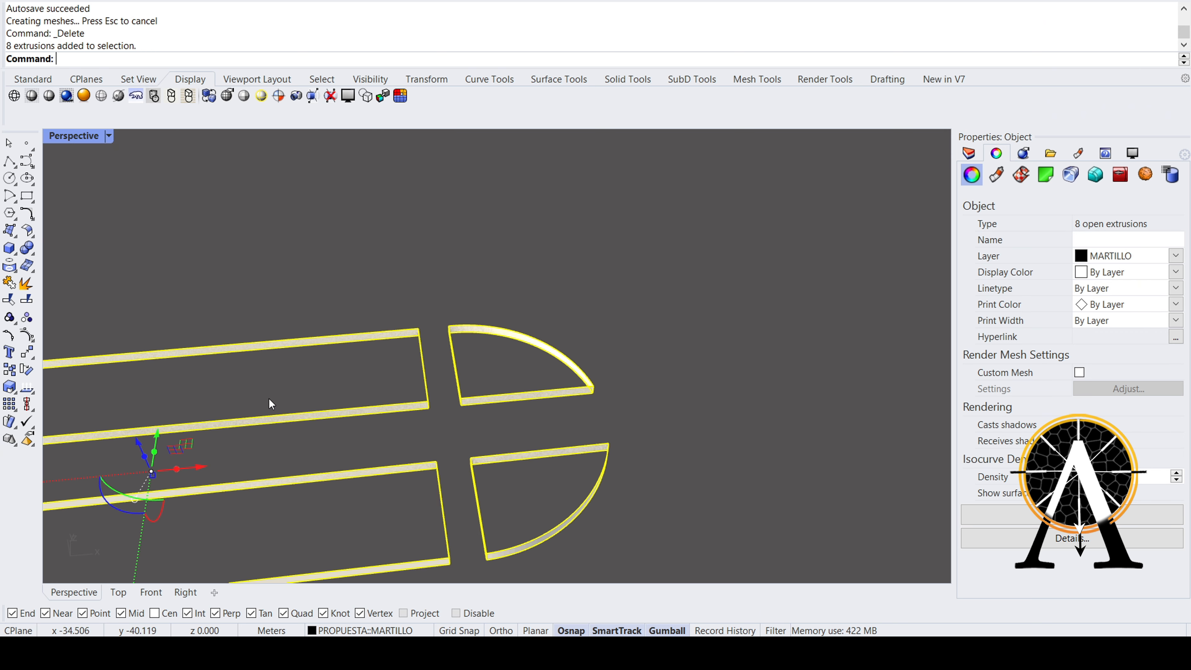
right_click_drag(457, 340, 535, 330)
scroll(535, 331, "up", 3)
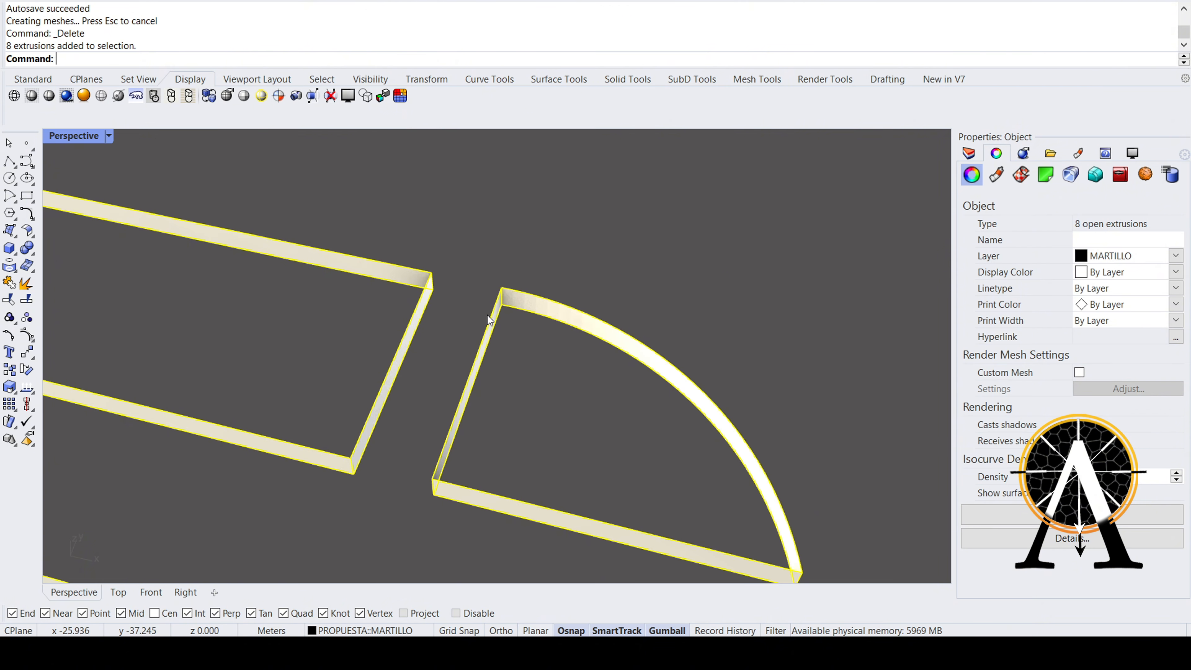
- Run OffsetSrf on the eight walls and flip the offset direction inward for the four outlines of one median
type("OffsetSrf")
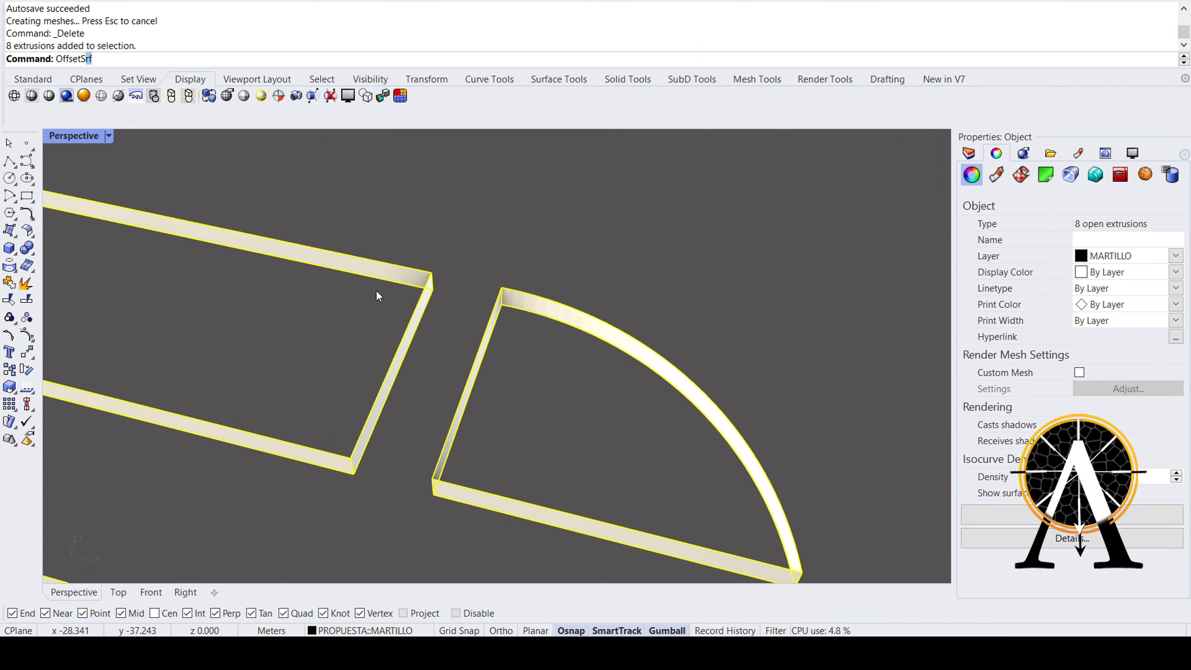
key("Return")
scroll(579, 327, "down", 5)
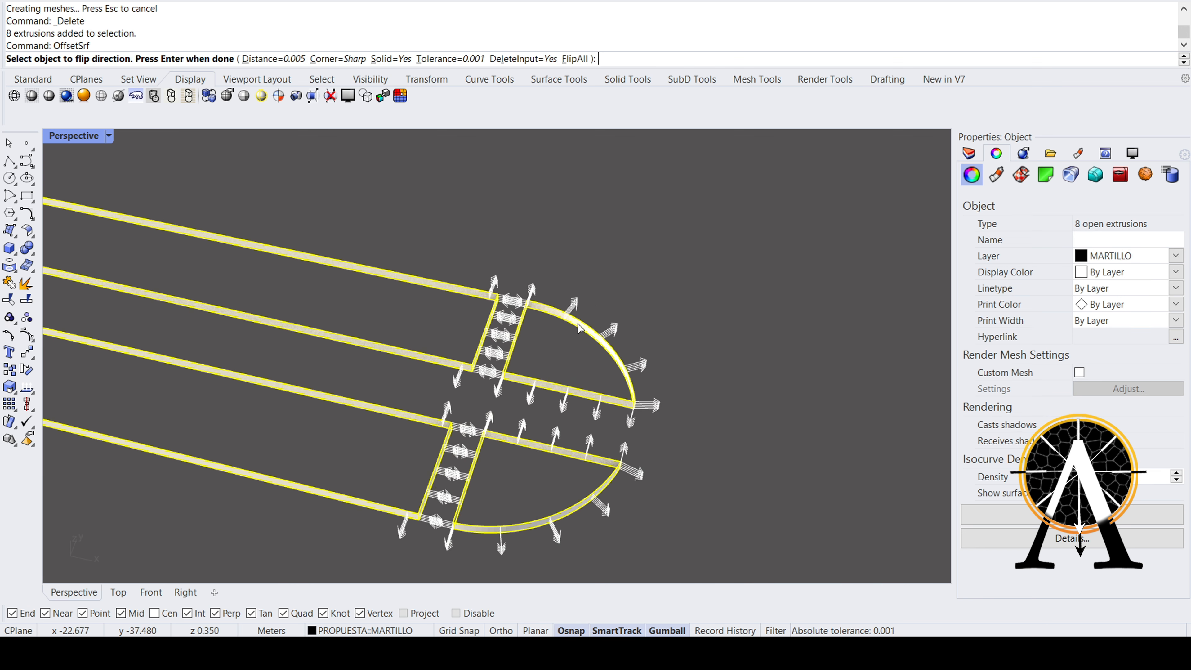
scroll(526, 398, "down", 2)
scroll(524, 404, "up", 6)
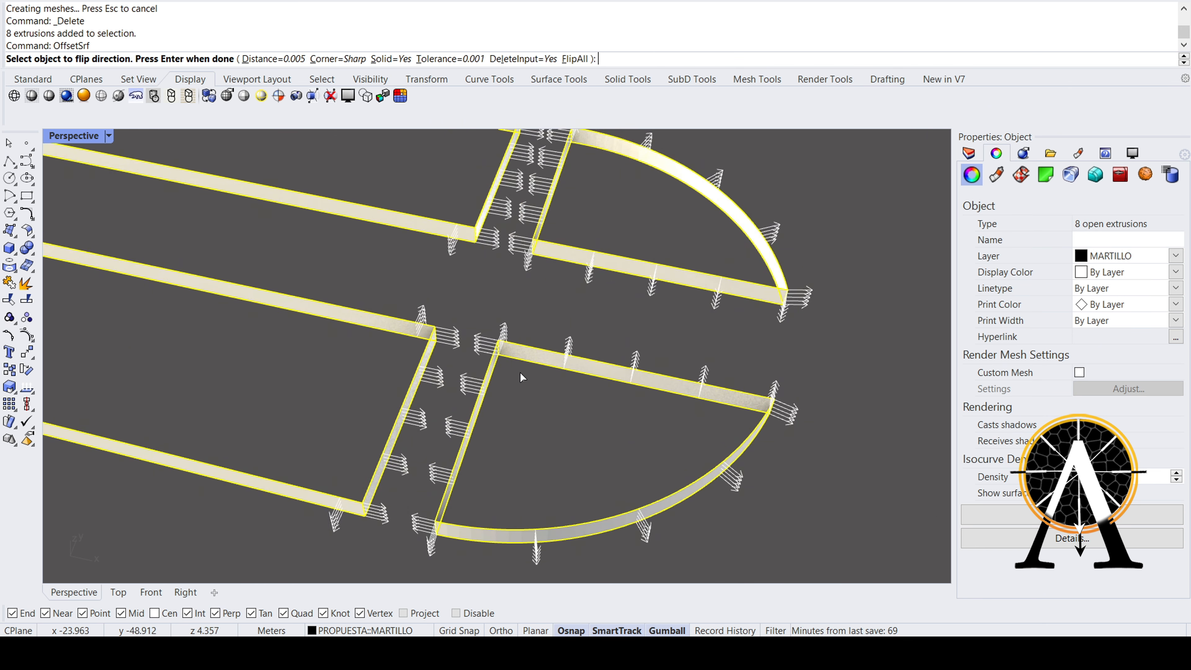
right_click_drag(522, 376, 533, 449)
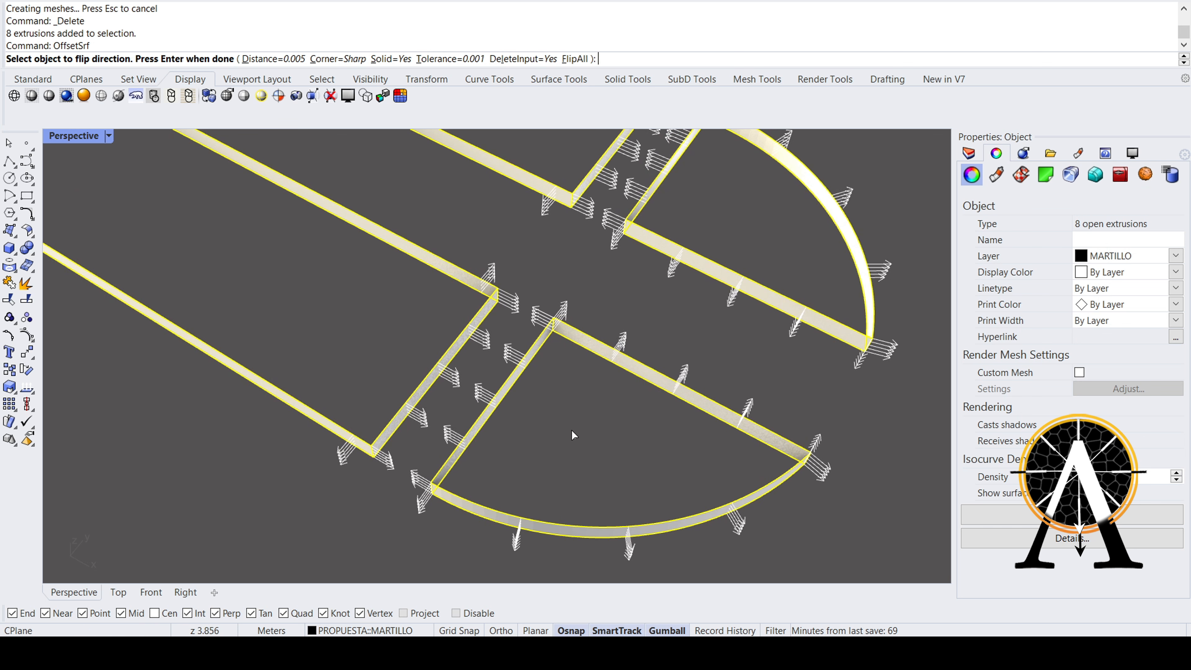
scroll(545, 313, "down", 5)
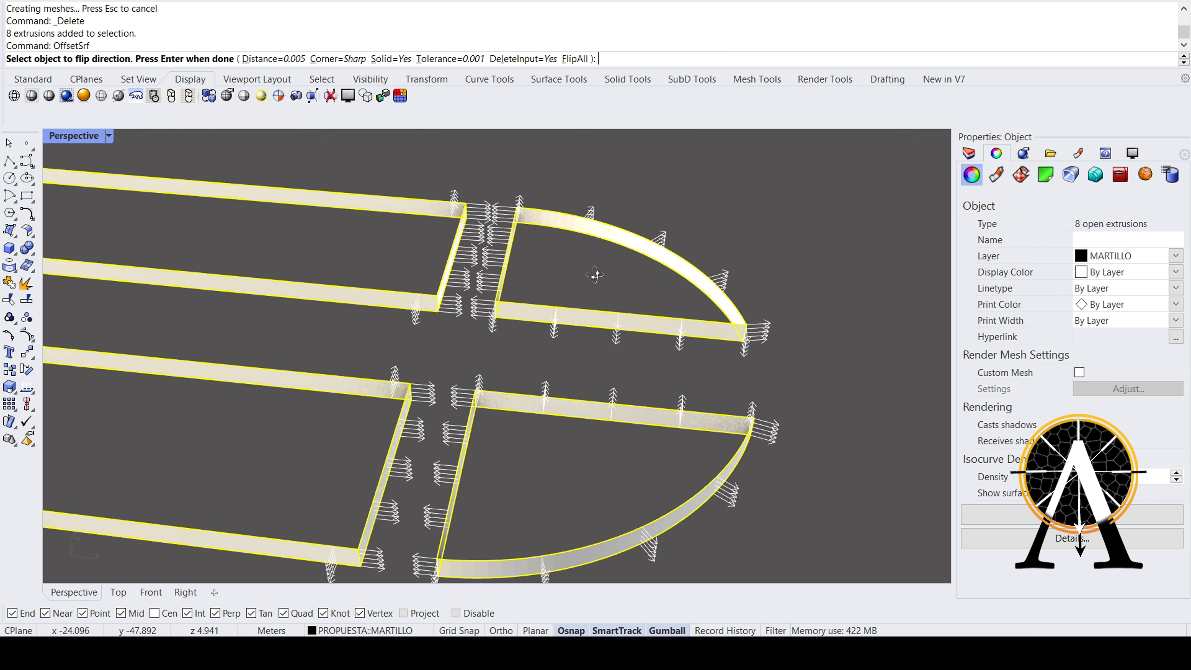
right_click_drag(595, 268, 423, 336)
scroll(423, 335, "up", 8)
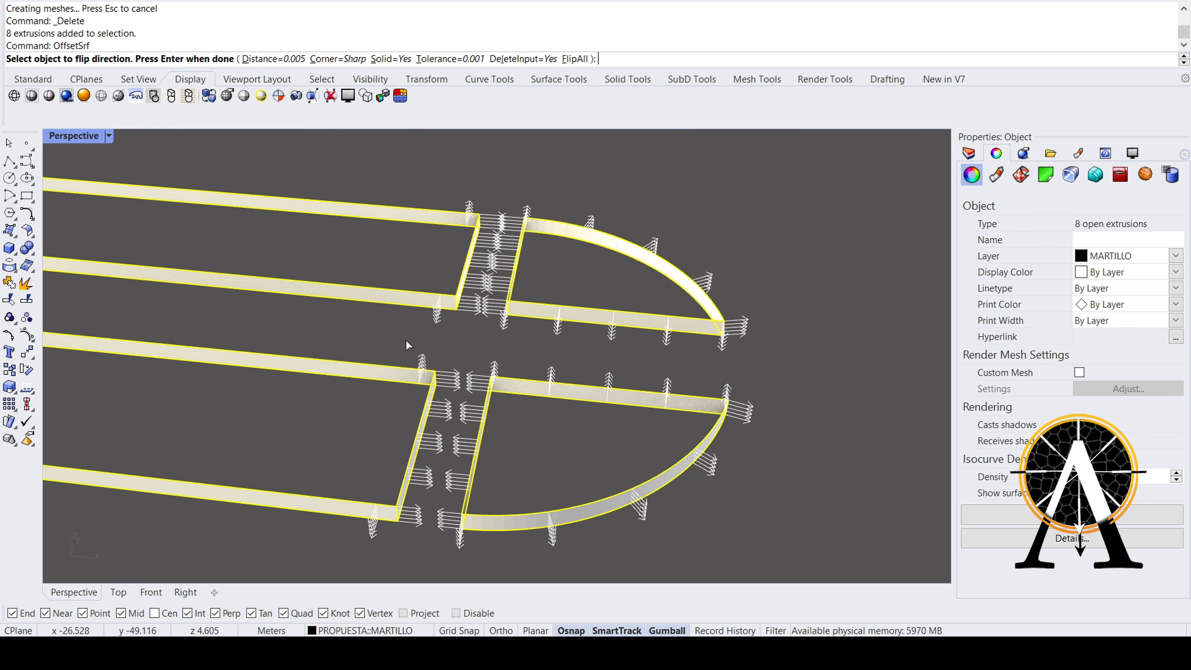
left_click(377, 388)
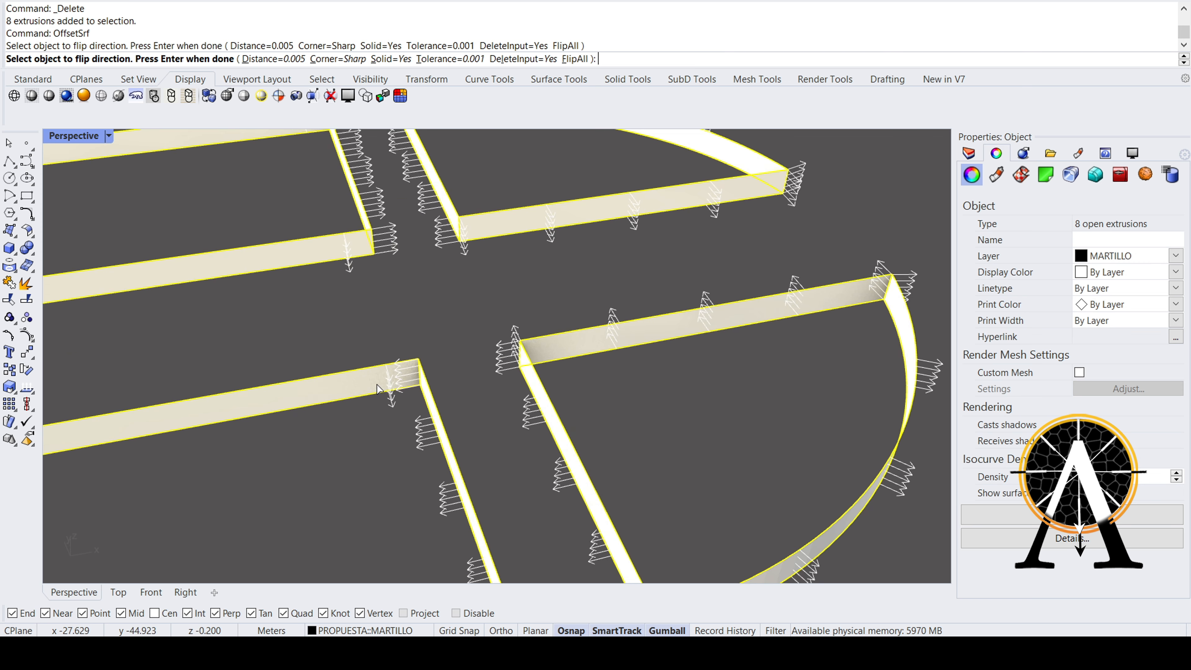
right_click_drag(525, 361, 457, 375)
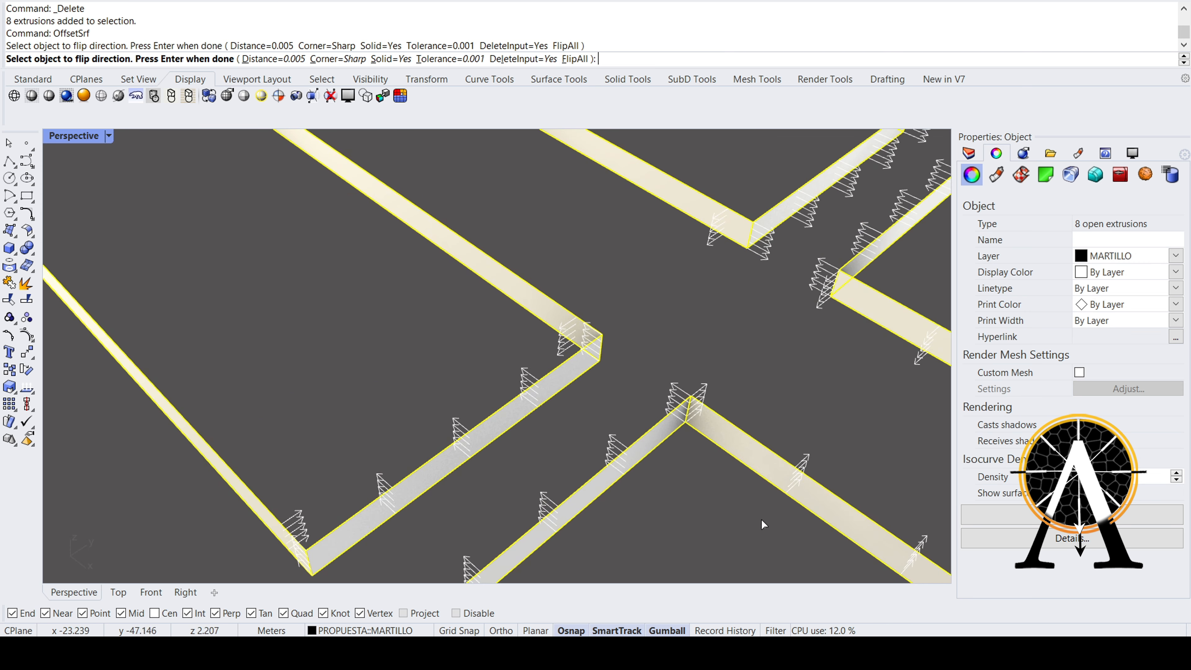
left_click(764, 458)
scroll(525, 404, "down", 8)
right_click_drag(525, 404, 356, 422)
left_click(485, 470)
left_click(593, 419)
scroll(593, 419, "down", 10)
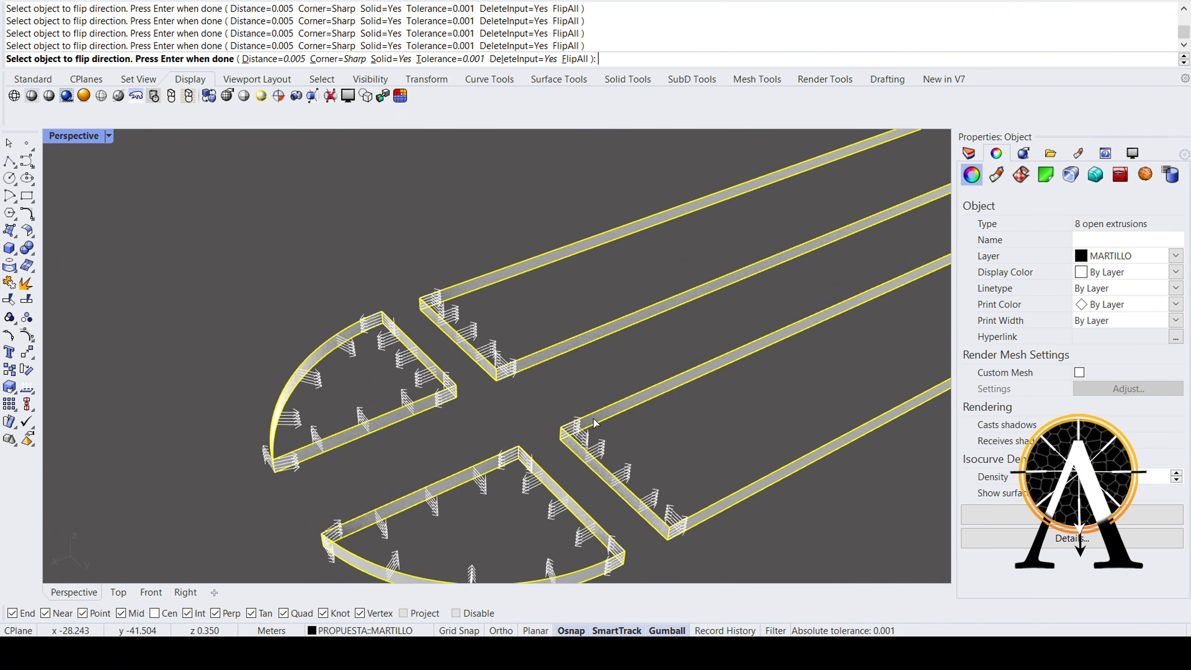
- Flip the offset direction inward for the four outlines of the other median as well
scroll(604, 381, "up", 10)
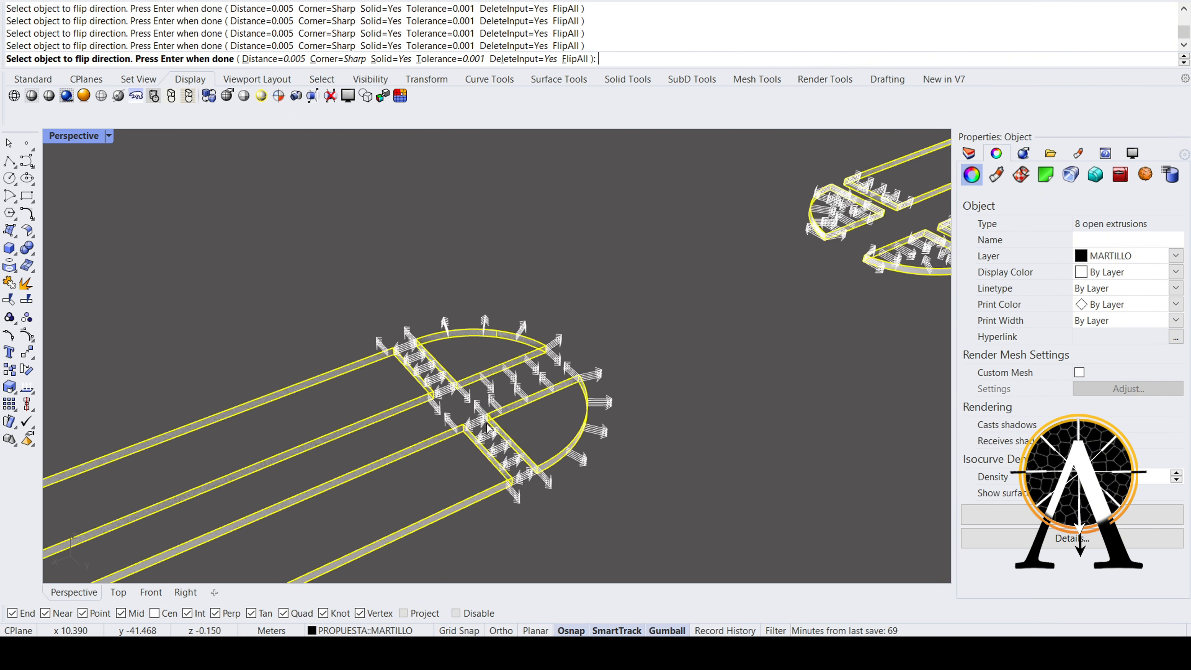
left_click(506, 402)
left_click(413, 451)
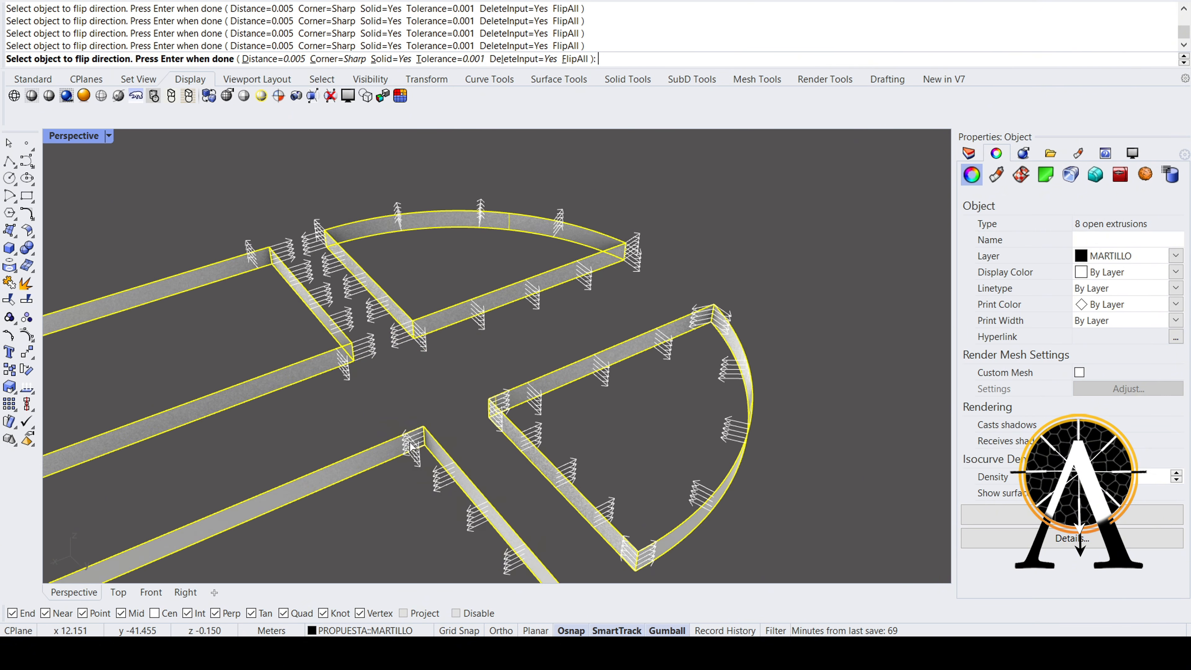
left_click(335, 345)
scroll(514, 375, "down", 10)
scroll(585, 341, "down", 4)
right_click_drag(585, 342, 445, 357)
scroll(324, 524, "up", 10)
left_click(174, 521)
scroll(633, 395, "down", 10)
right_click_drag(643, 395, 328, 422)
right_click_drag(621, 300, 499, 308)
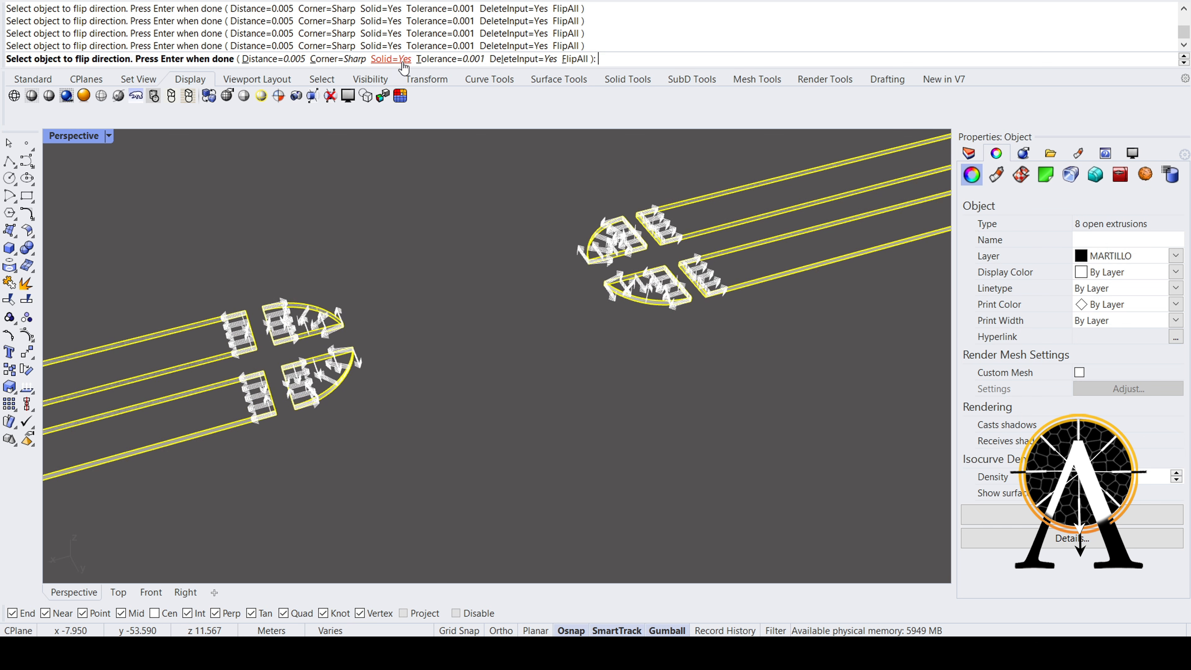
- Set the offset distance to 0.15 and offset the eight walls as solids
left_click(276, 59)
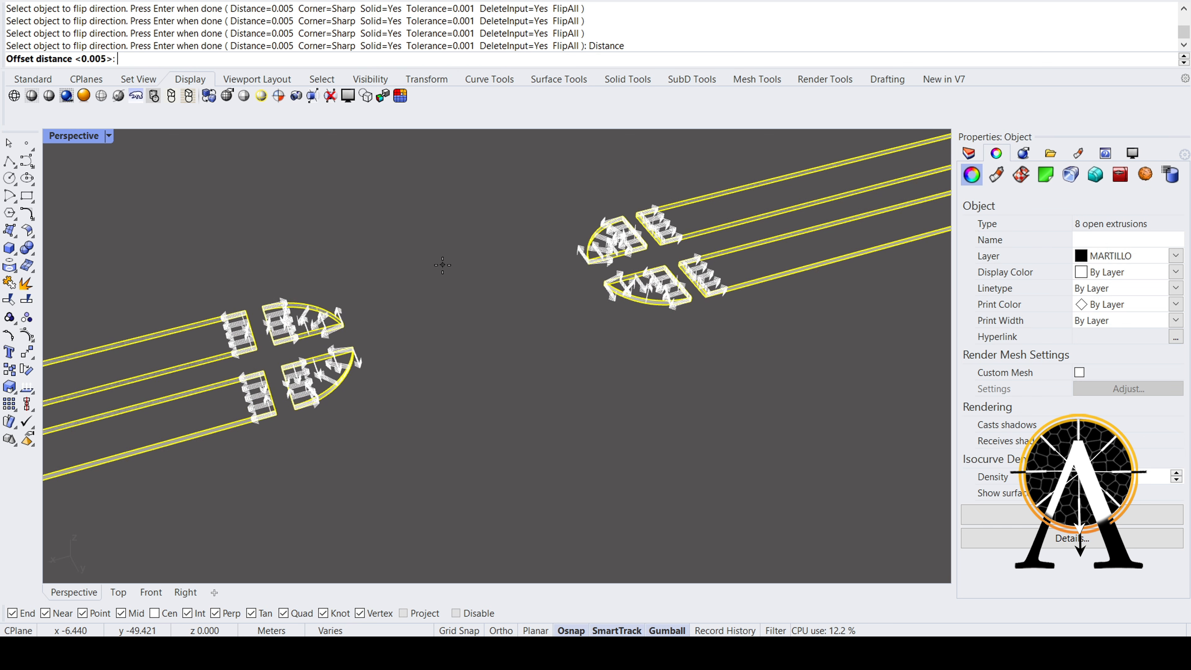
key("Return")
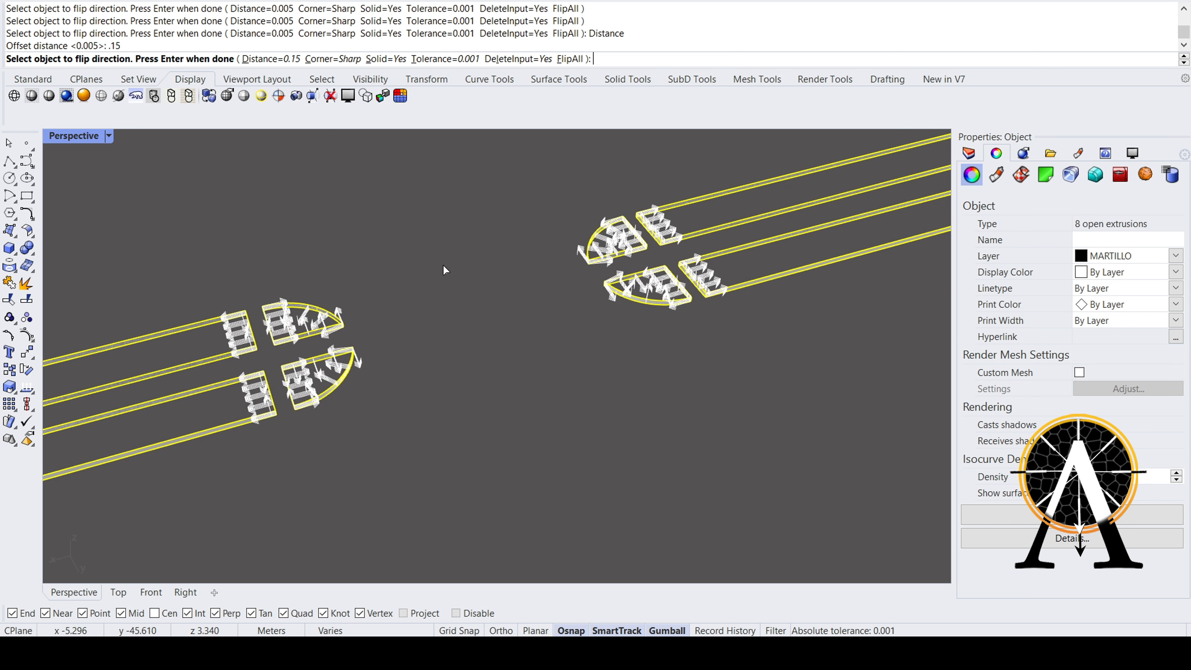
right_click_drag(443, 265, 370, 363)
key("Return")
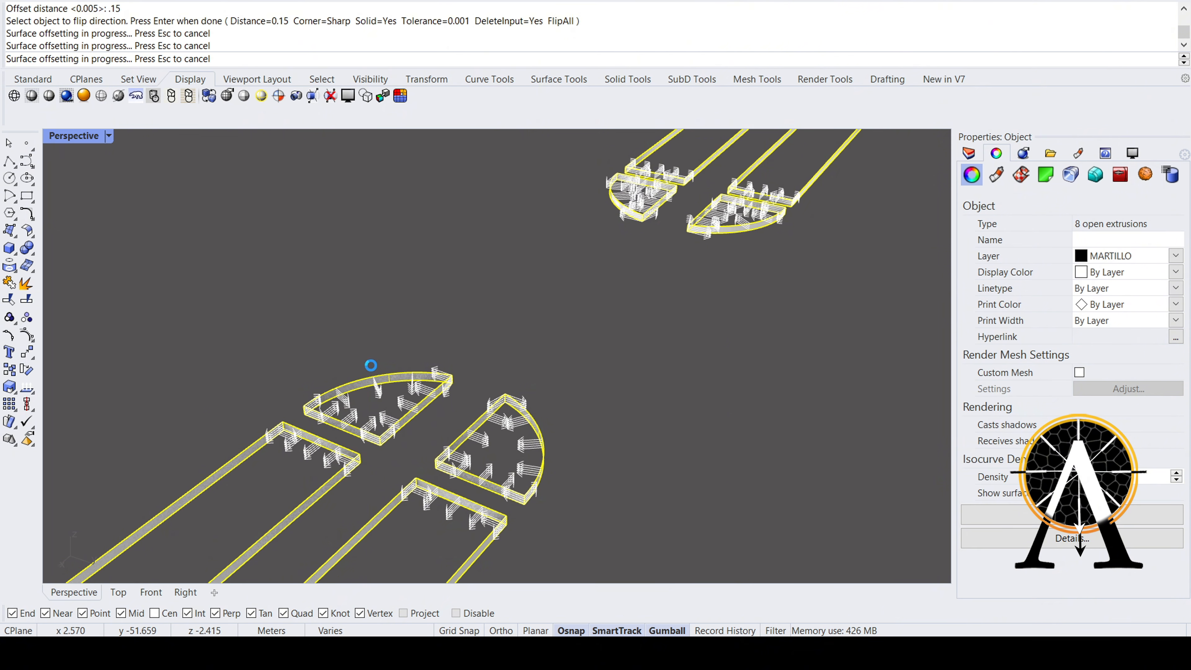
- Deselect the thickened border walls and examine their corners and rounded ends in both median outlines
scroll(385, 370, "up", 6)
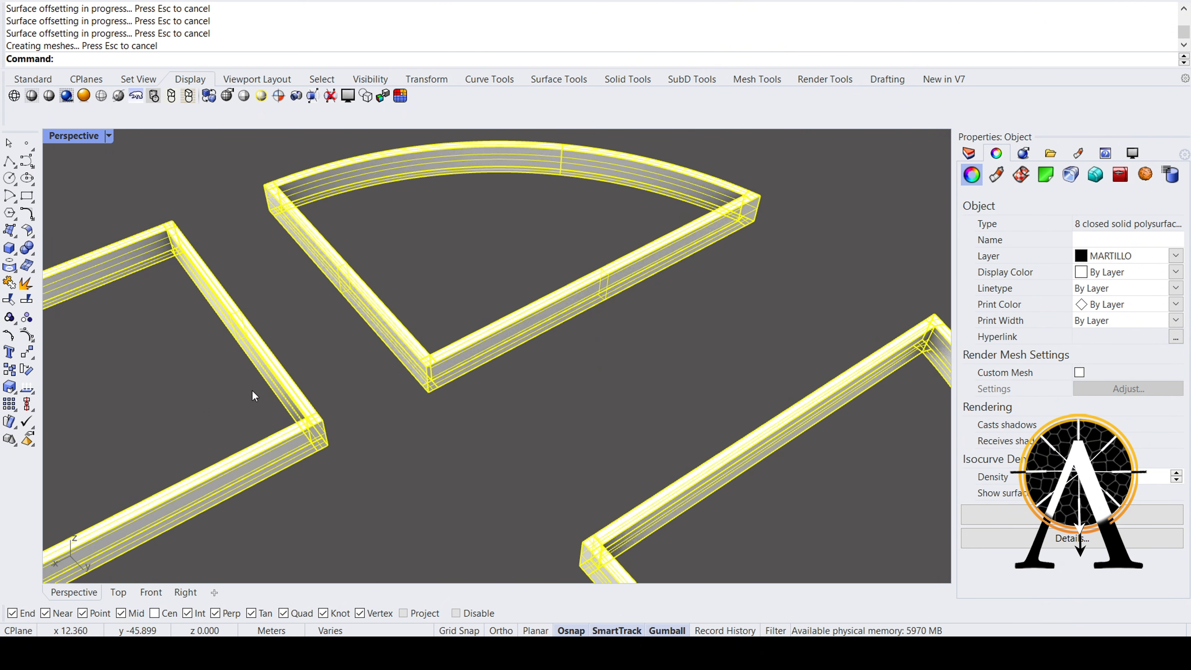
left_click(332, 216)
scroll(403, 300, "down", 8)
right_click_drag(468, 357, 492, 244)
scroll(386, 254, "up", 8)
scroll(399, 279, "up", 6)
scroll(381, 275, "down", 18)
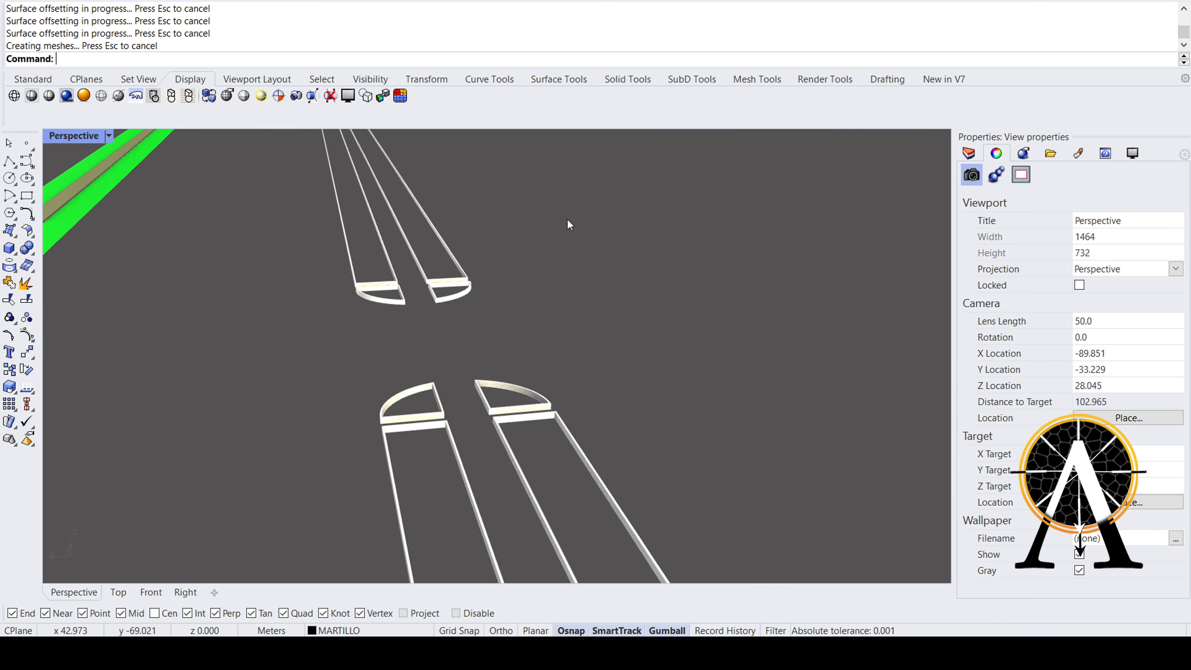
- Select the eight solid curbs of both medians and group them
left_click_drag(568, 188, 389, 542)
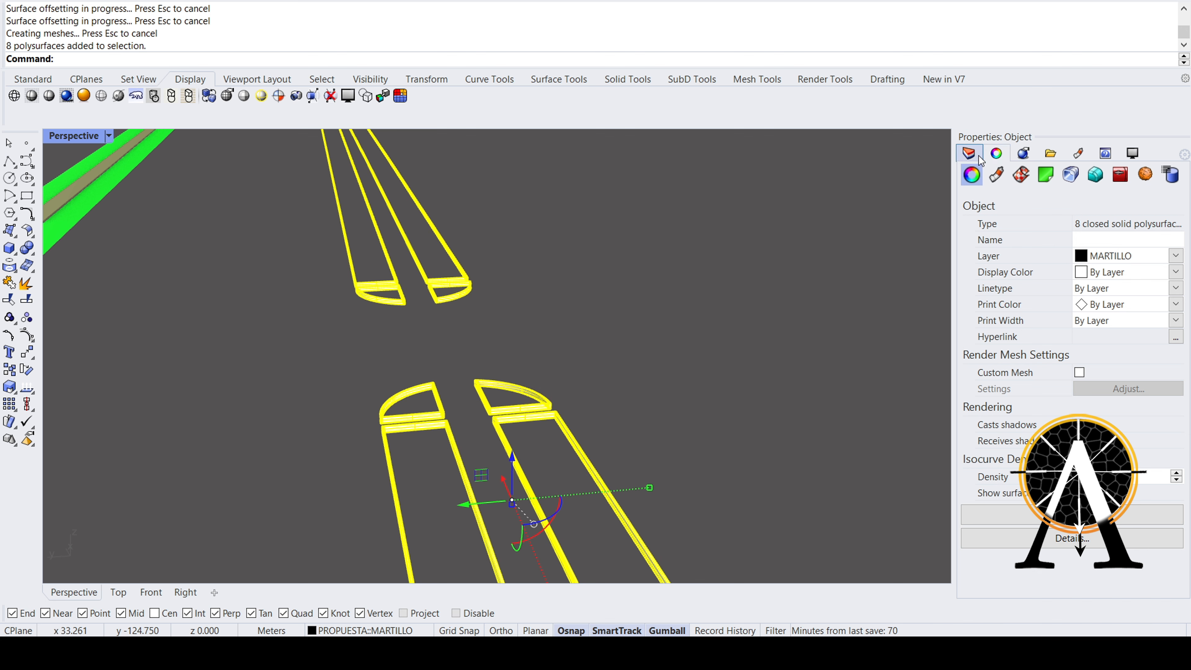
left_click(969, 154)
type("Group")
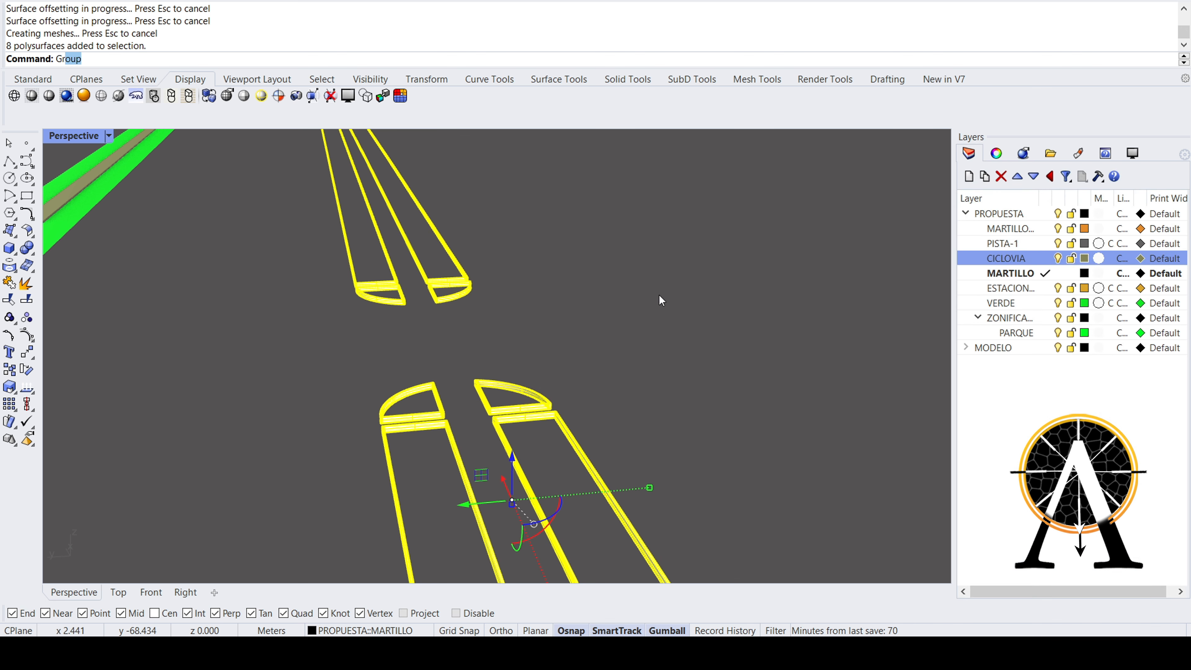
key("Return")
- Add a layer named SARDINEL under PROPUESTA and move the eight grouped curbs to it
left_click(969, 176)
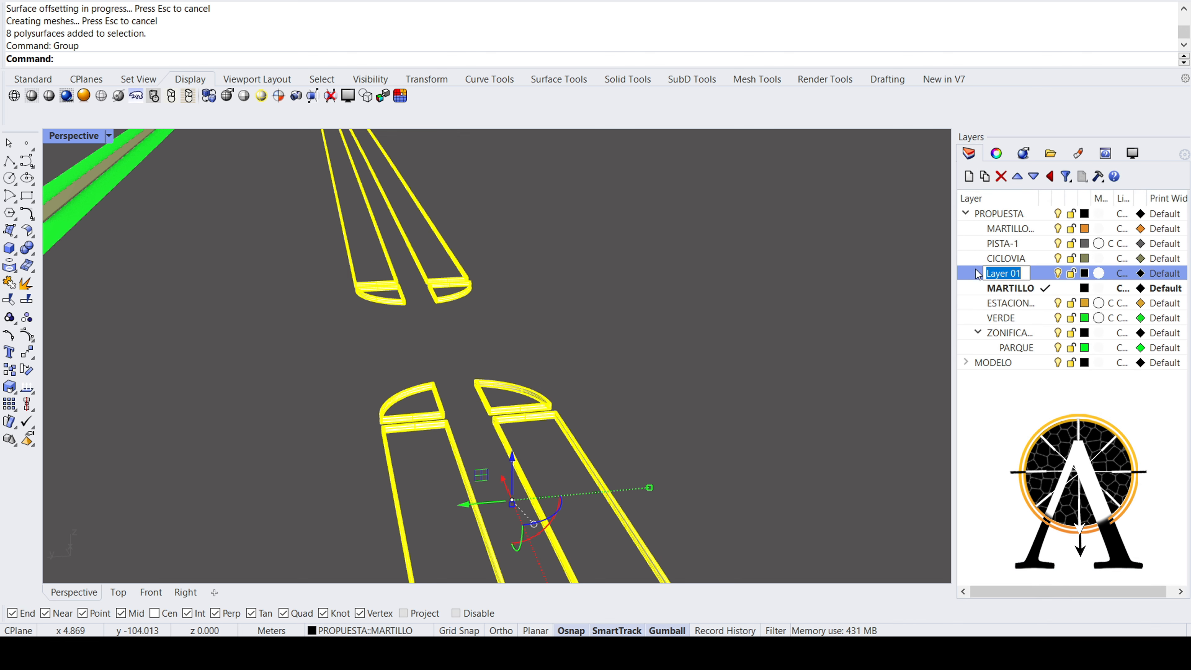
type("SARDINEL")
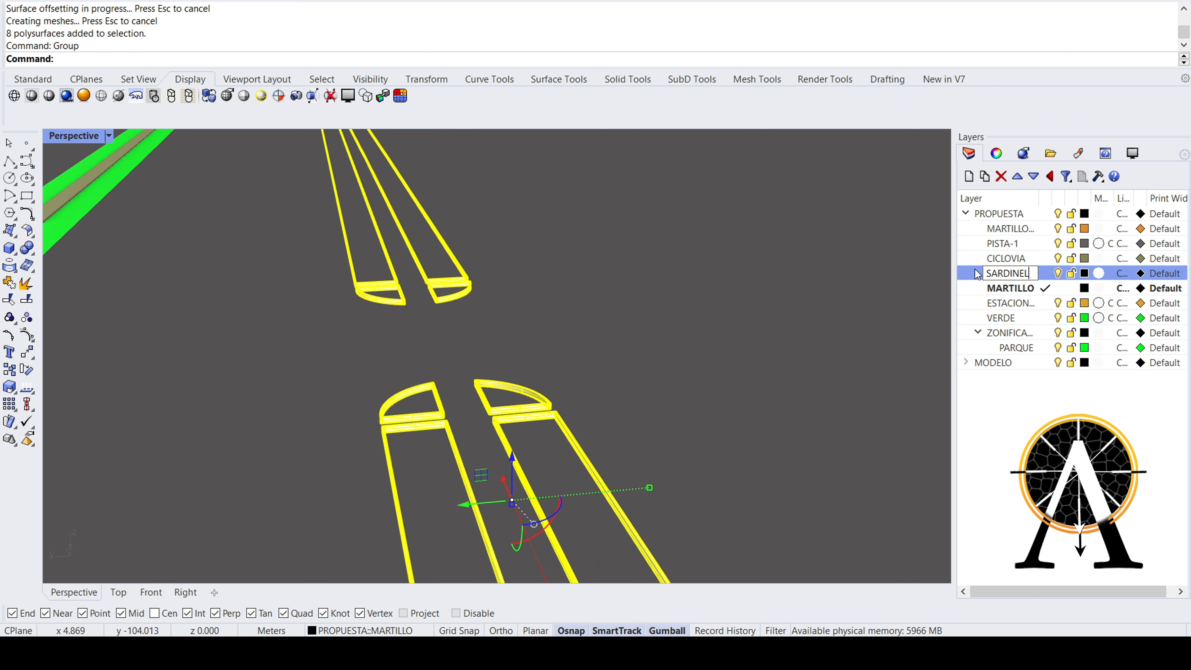
key("Return")
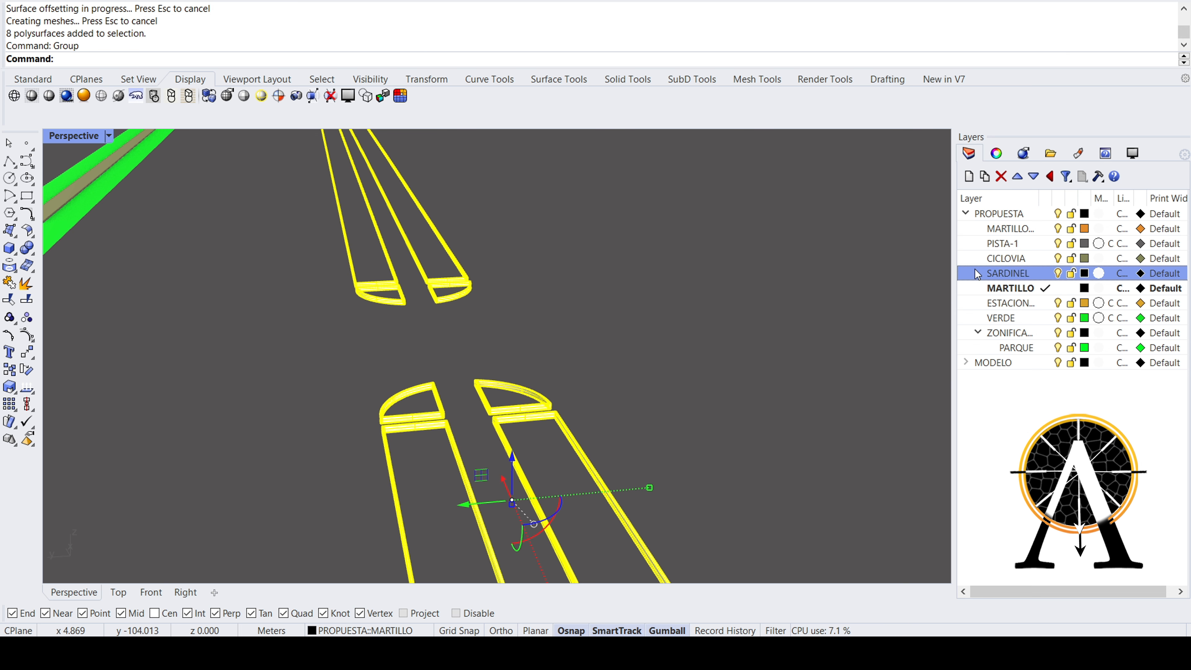
scroll(611, 333, "down", 5)
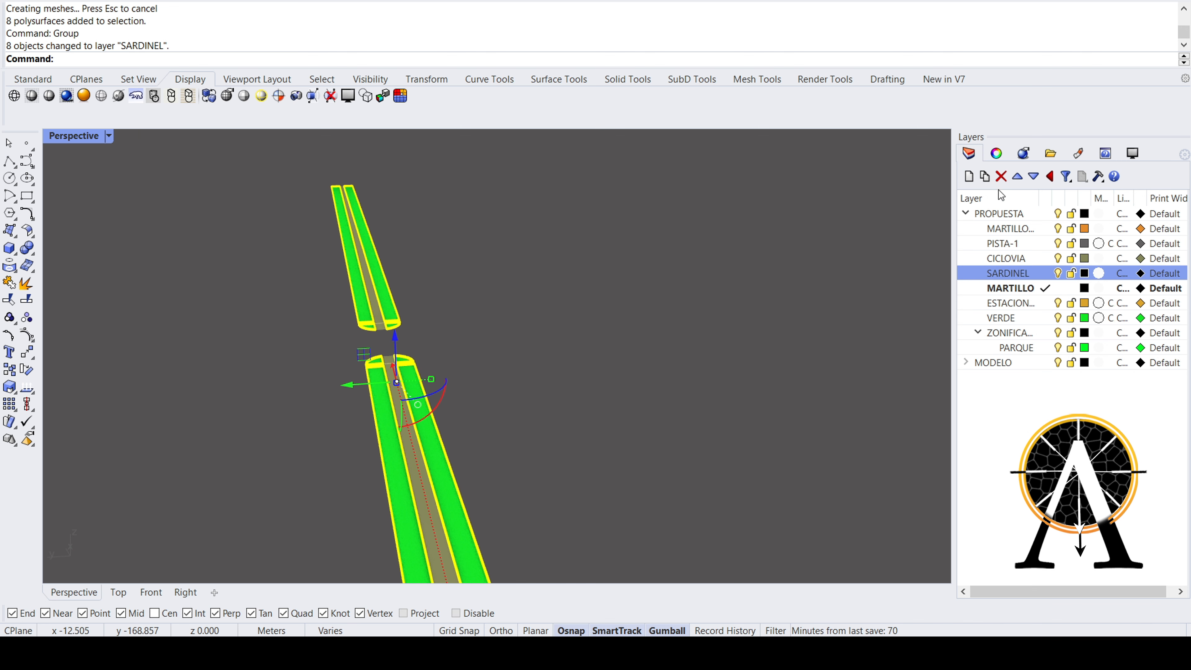
- Set the SARDINEL layer's colour to yellow and check the coloured curbs around both medians
left_click(551, 335)
right_click_drag(434, 359, 617, 365)
scroll(616, 365, "up", 6)
right_click_drag(749, 366, 713, 272)
scroll(623, 307, "up", 10)
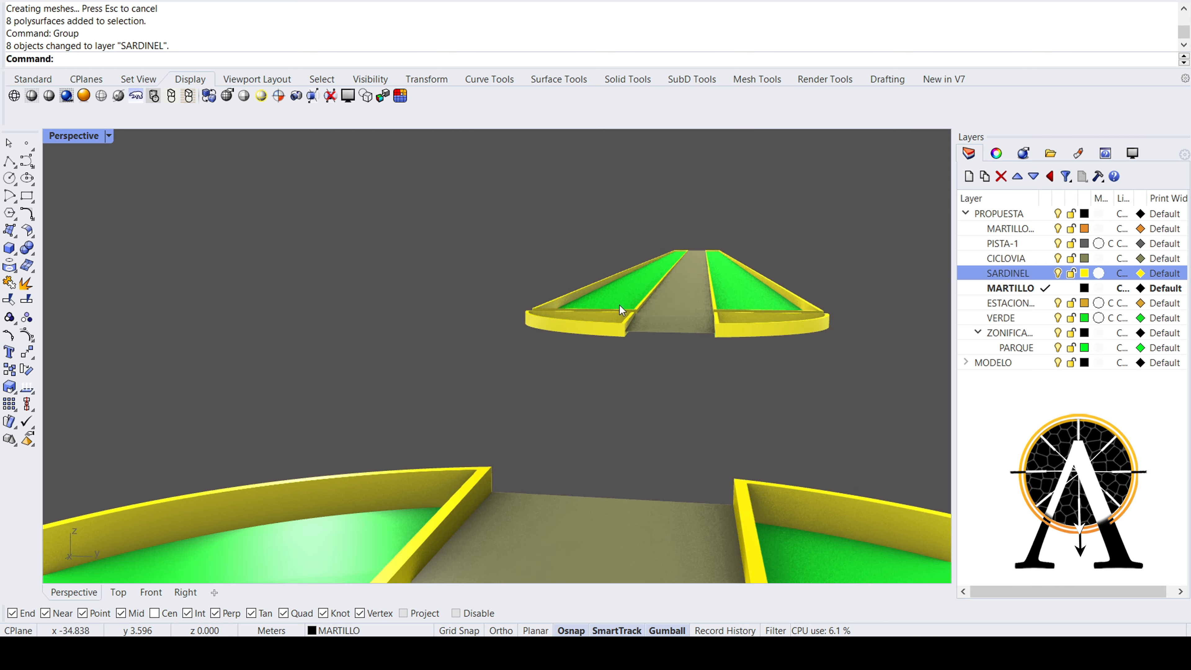
scroll(632, 297, "down", 10)
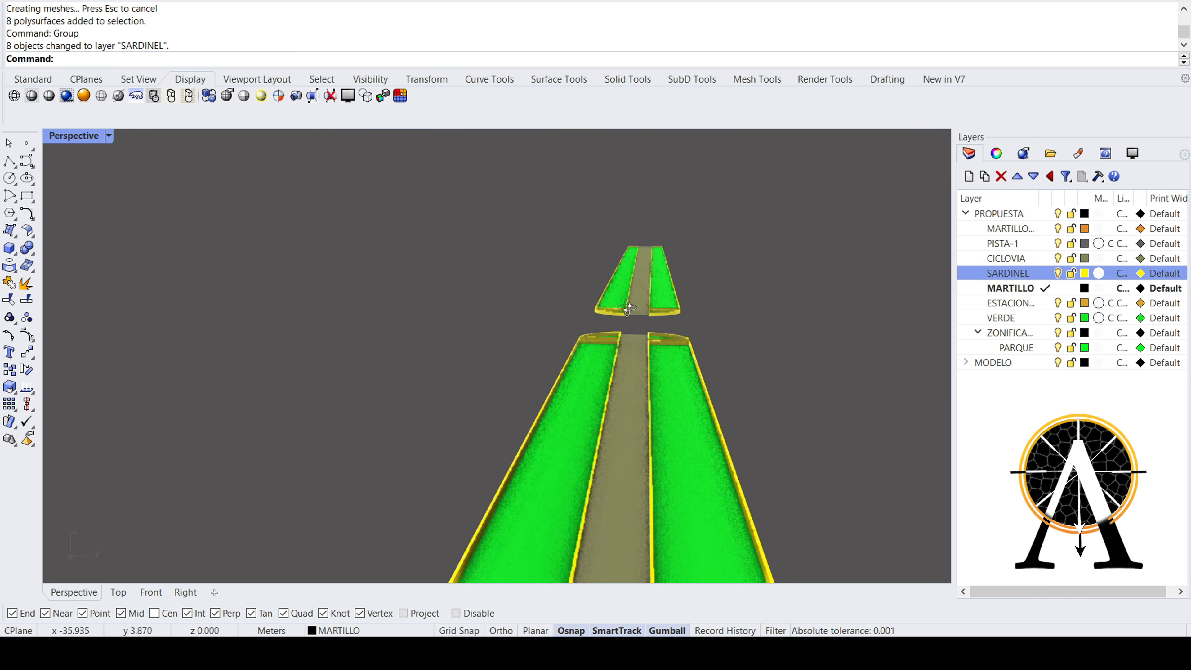
- Select the eight green surfaces enclosed by the curbs, four in each median
right_click_drag(627, 309, 371, 324)
left_click(361, 316)
left_click(494, 330)
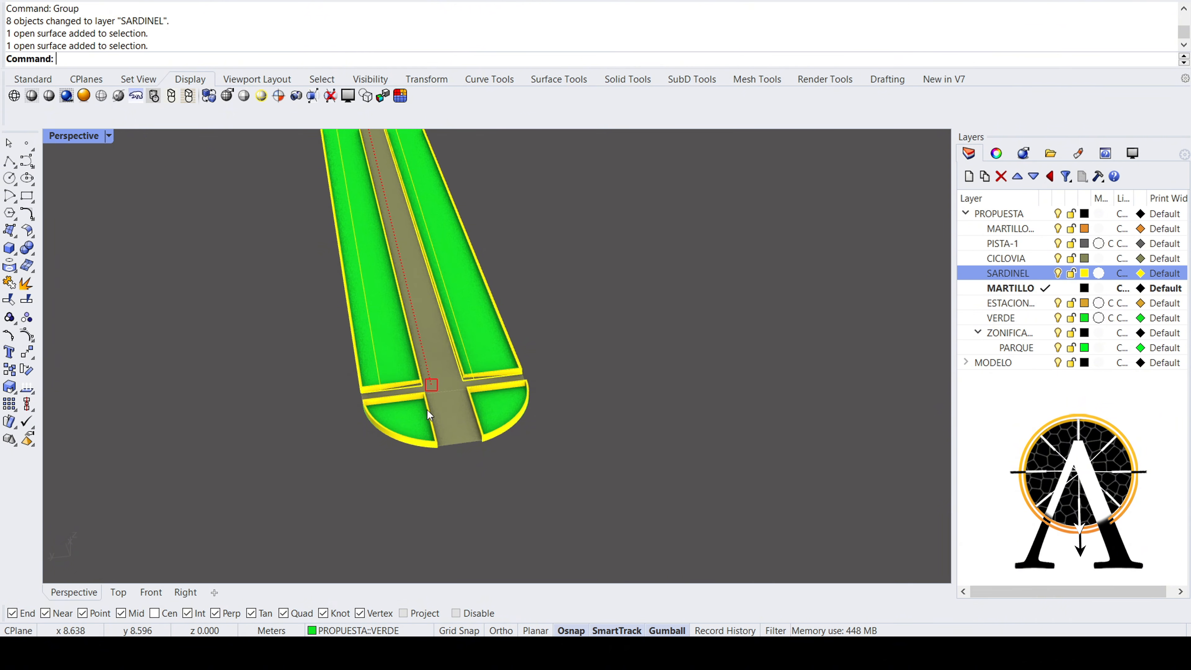
left_click(405, 420)
left_click(492, 411)
scroll(404, 322, "down", 5)
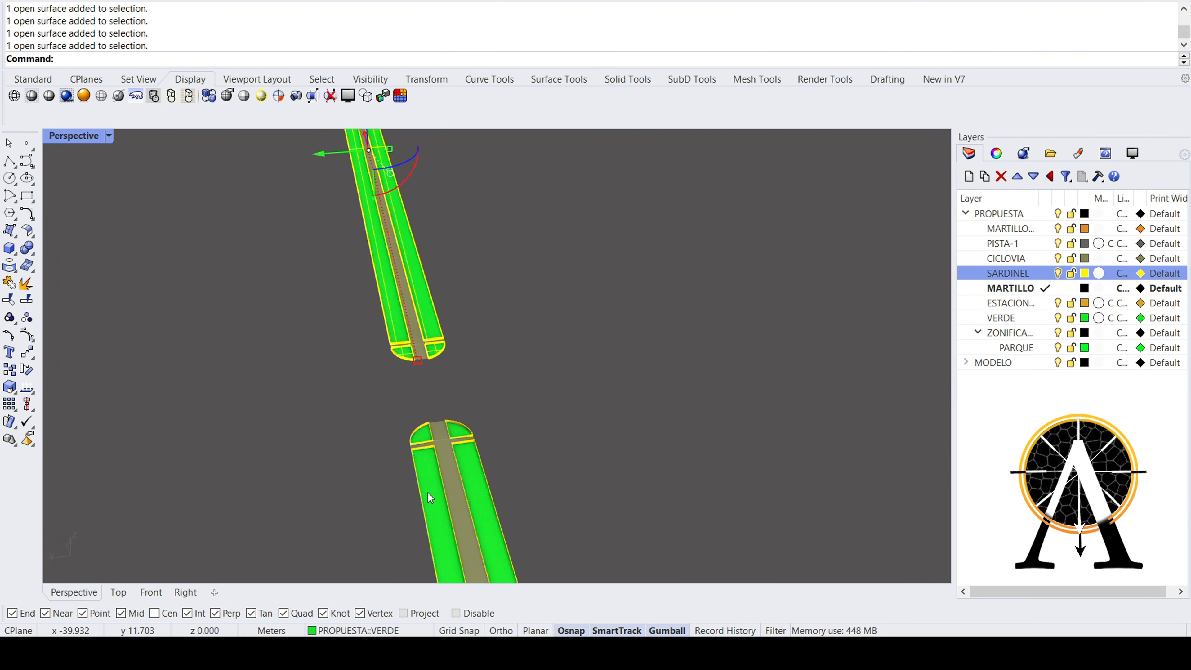
scroll(419, 386, "up", 5)
left_click(415, 335, "shift")
left_click(434, 464, "shift")
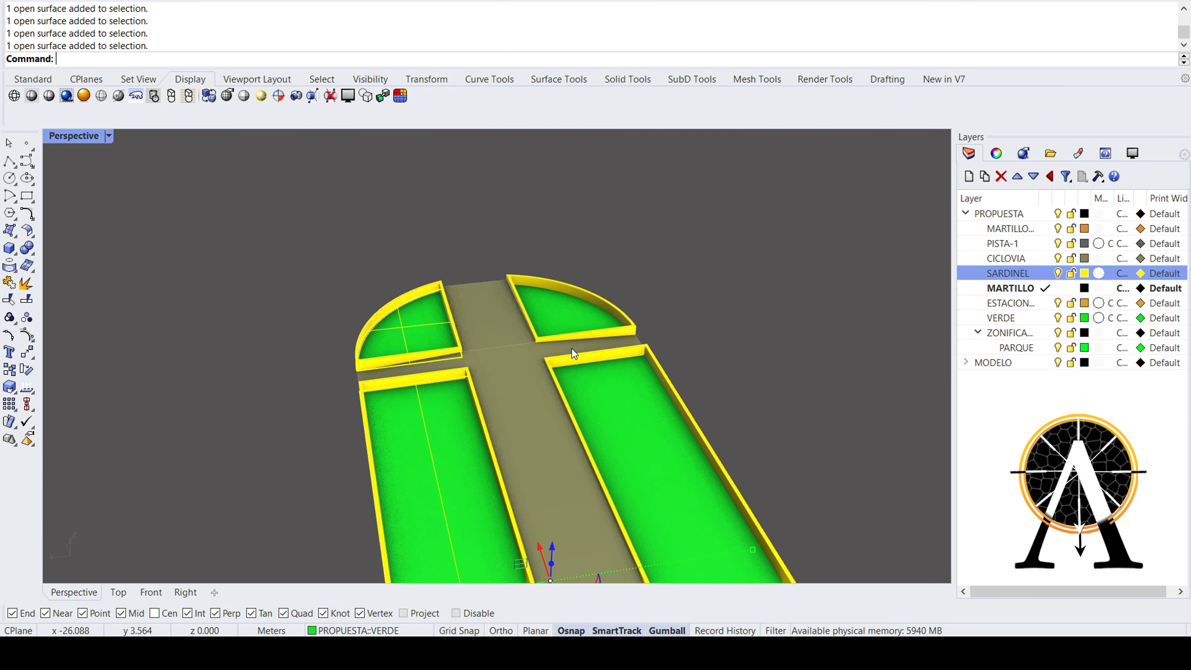
left_click(554, 320, "shift")
left_click(580, 395, "shift")
- Split the eight selected green surfaces in the top view, using the grouped SARDINEL curbs as cutting objects
double_click(80, 136)
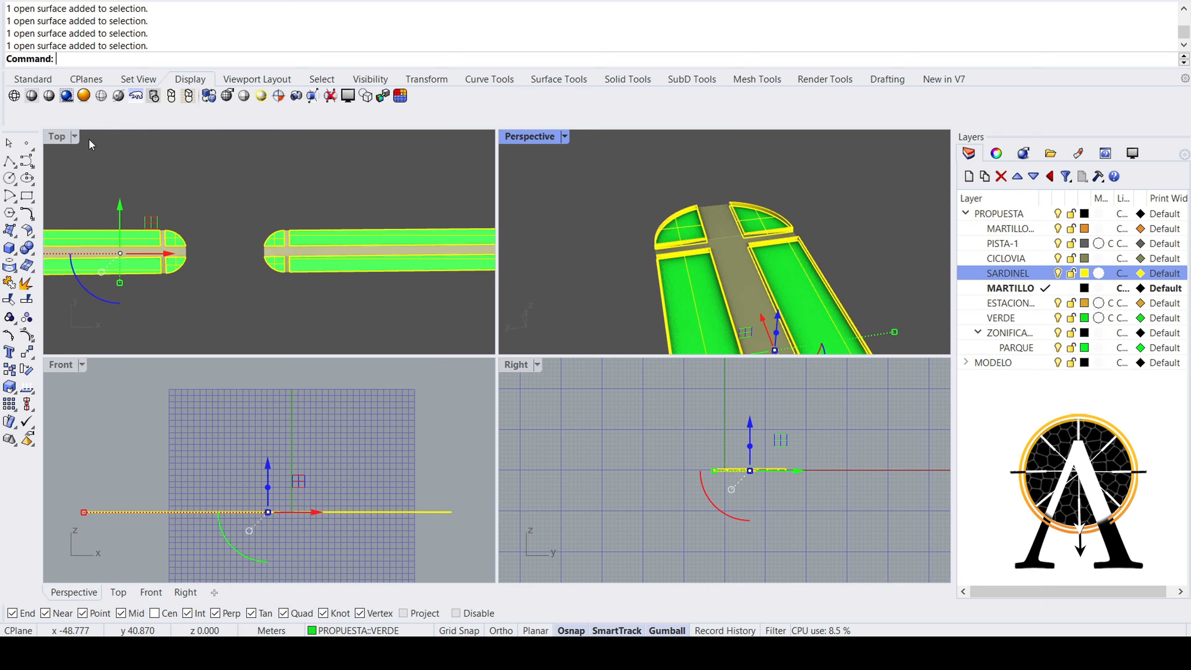
double_click(64, 137)
scroll(300, 305, "up", 3)
scroll(391, 314, "up", 5)
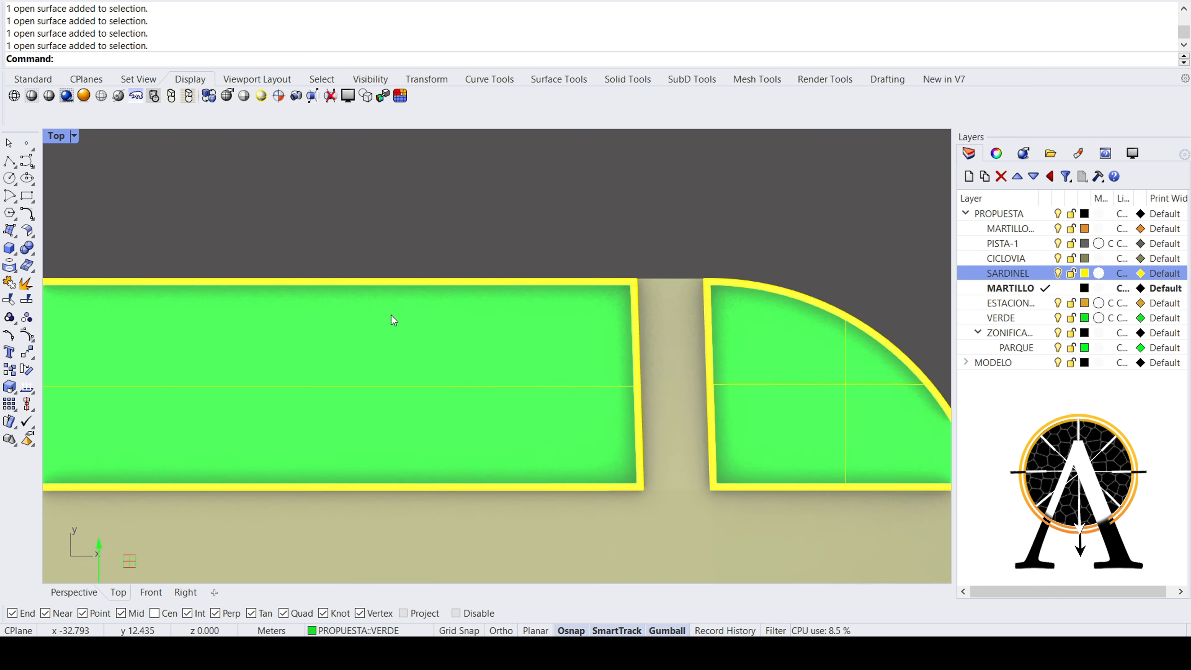
type("S")
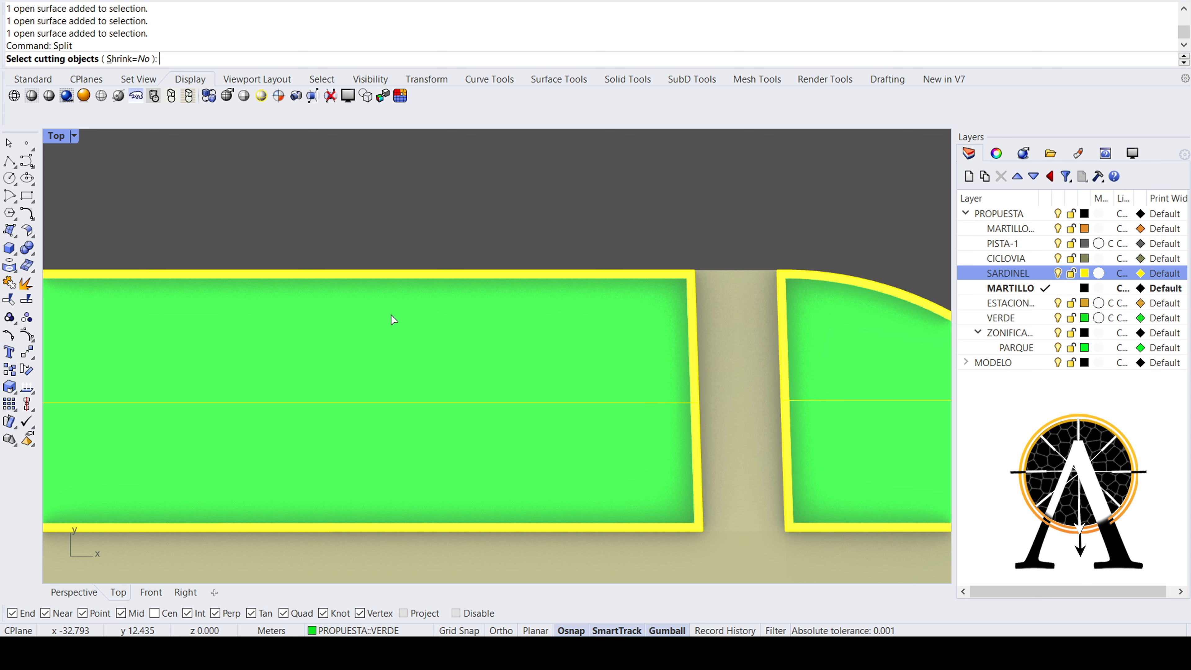
left_click(689, 290)
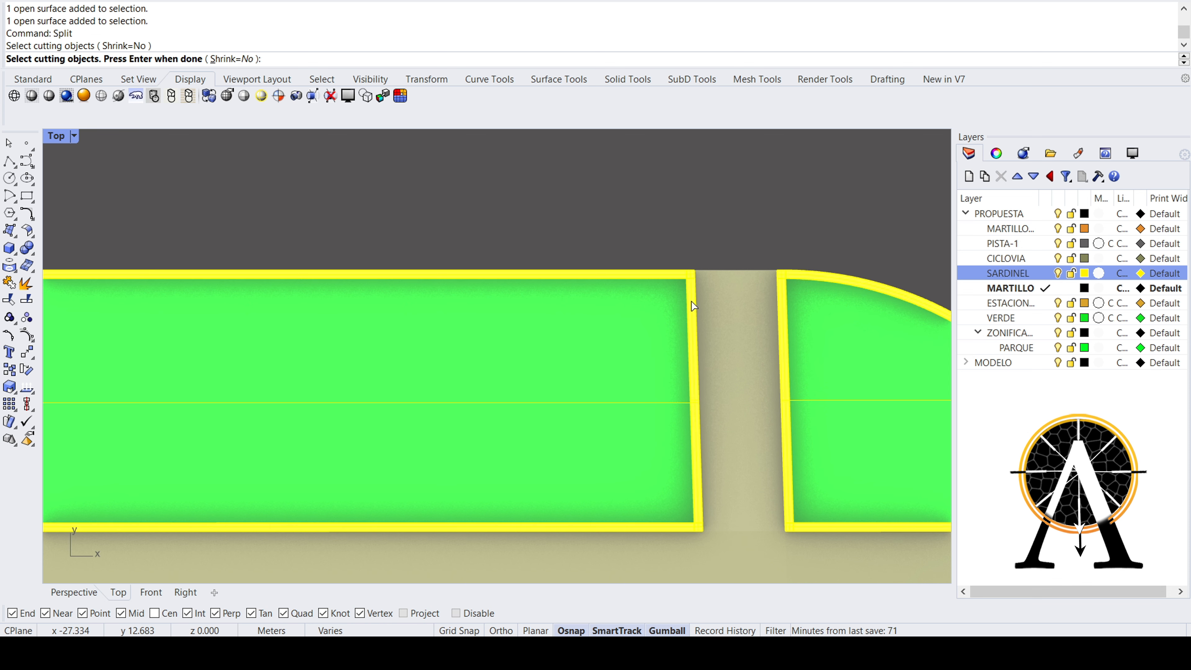
scroll(692, 306, "down", 6)
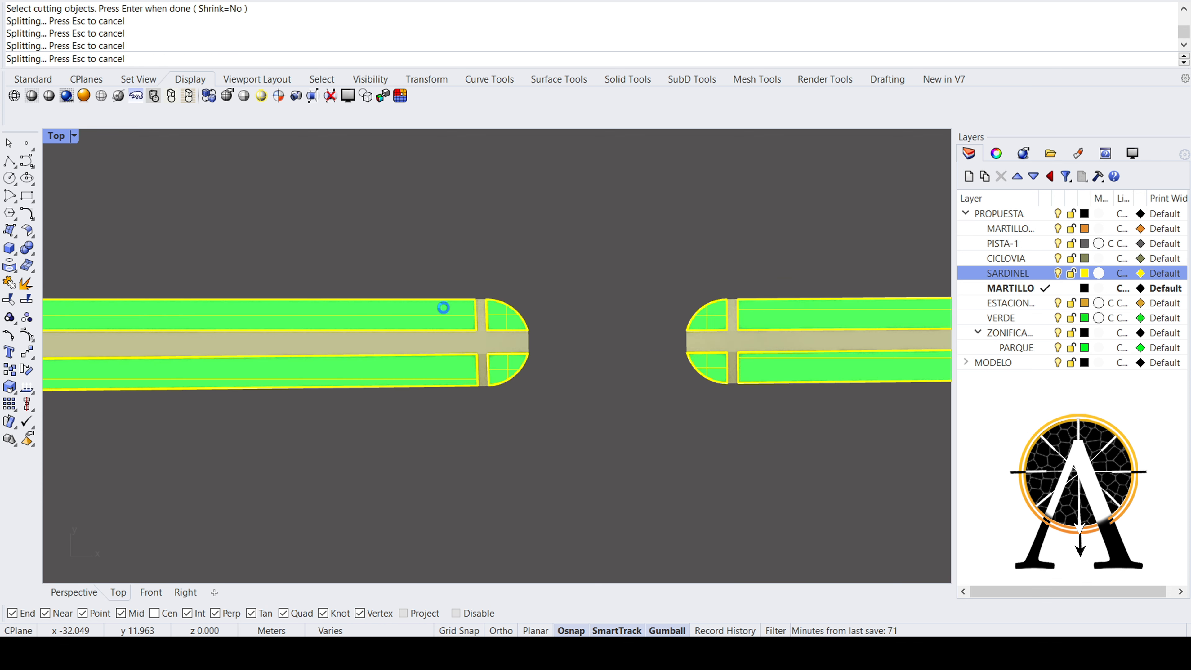
- Take the inner green pieces of both medians out of the selection and delete the leftover split pieces under the curbs
scroll(469, 317, "up", 5)
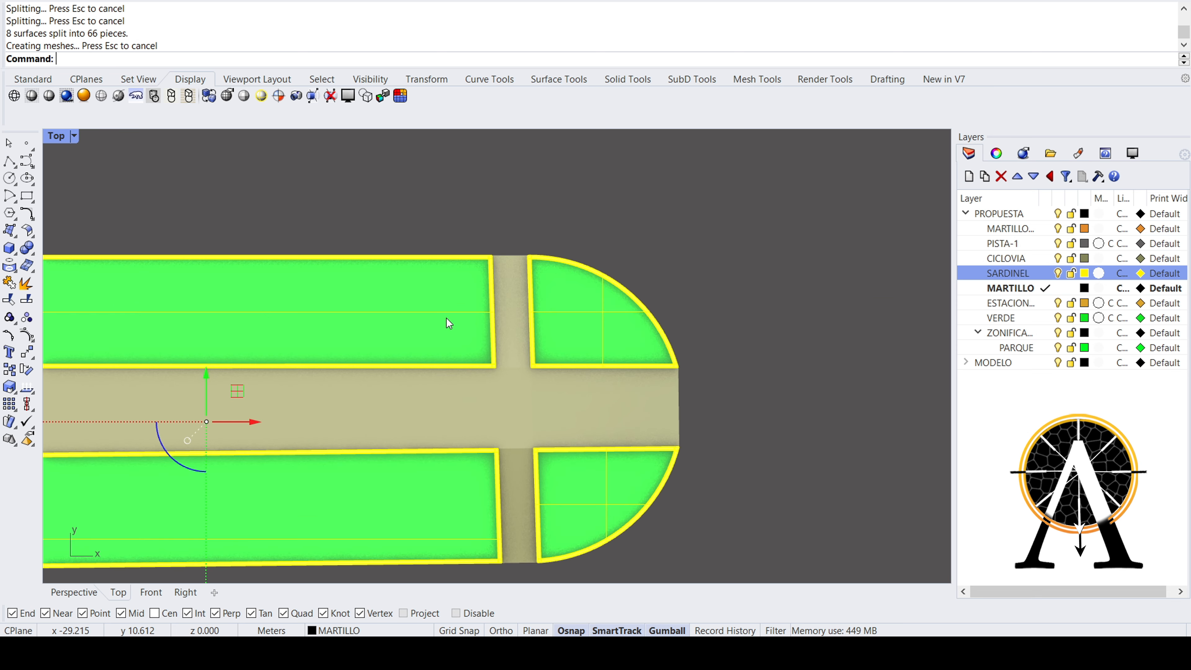
left_click(583, 320, "ctrl")
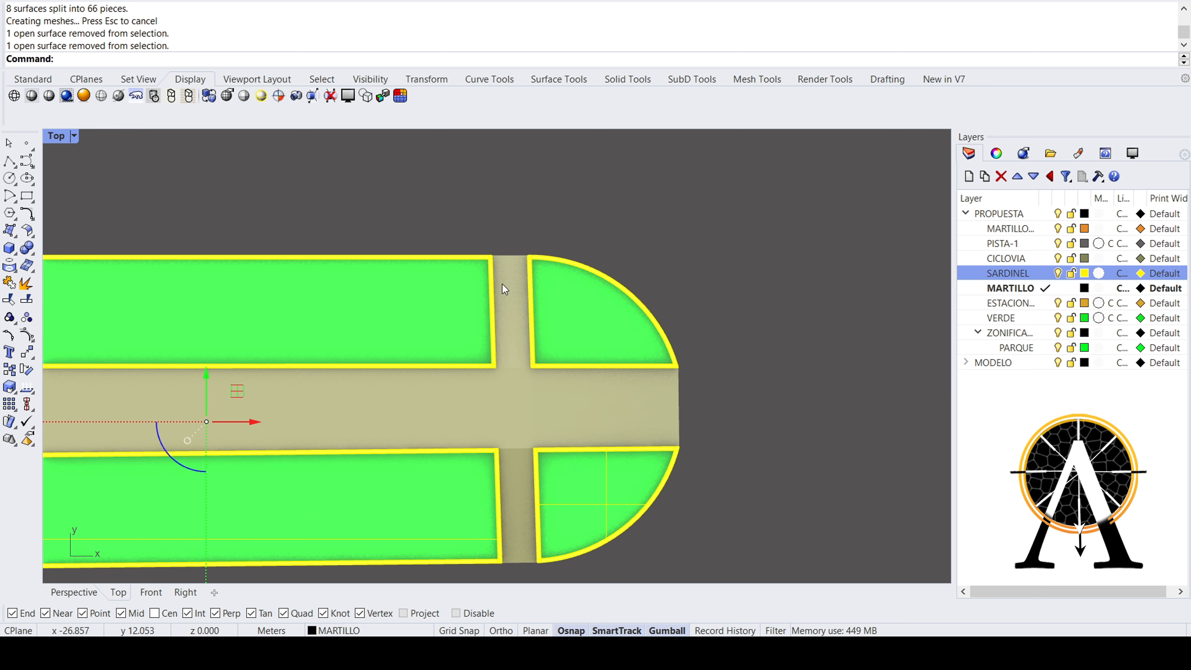
left_click(464, 497, "ctrl")
left_click(599, 477, "ctrl")
scroll(413, 402, "down", 3)
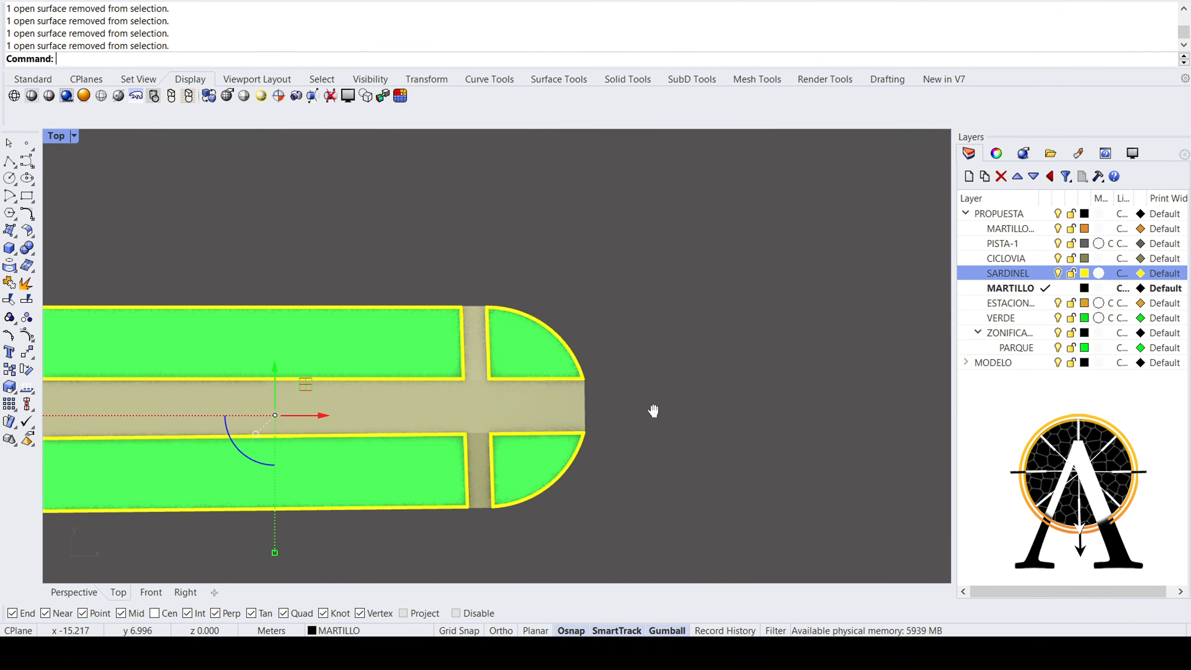
right_click_drag(654, 411, 457, 389)
scroll(592, 383, "down", 4)
right_click_drag(647, 388, 444, 394)
scroll(605, 409, "up", 4)
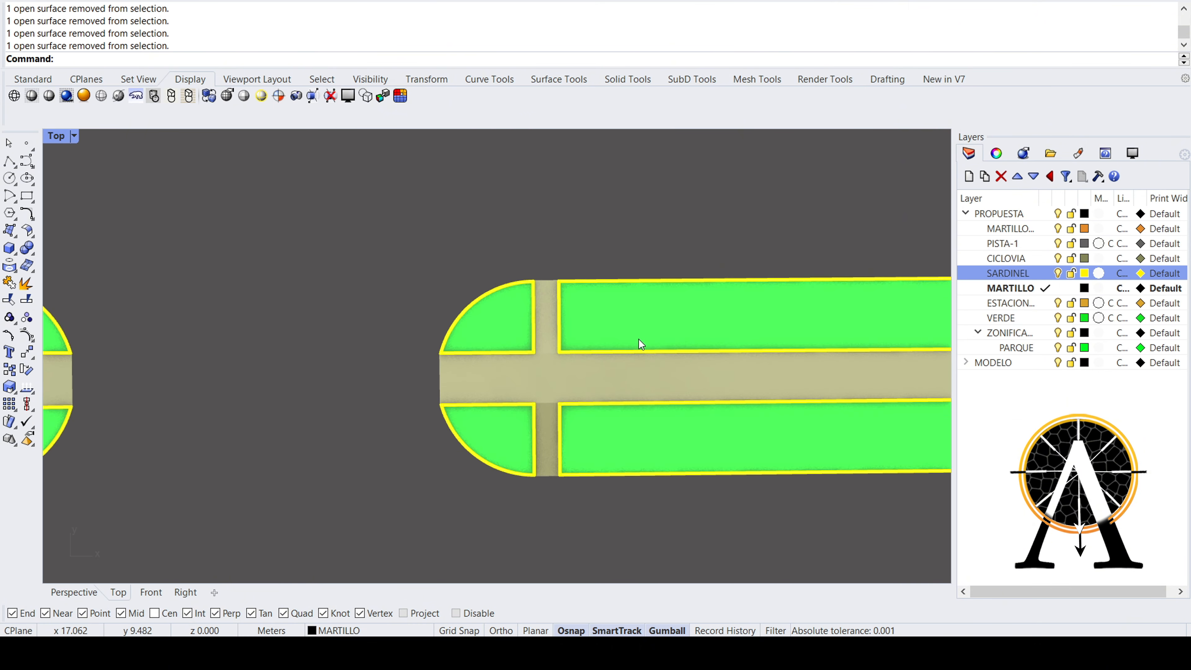
scroll(639, 347, "down", 3)
scroll(540, 378, "down", 3)
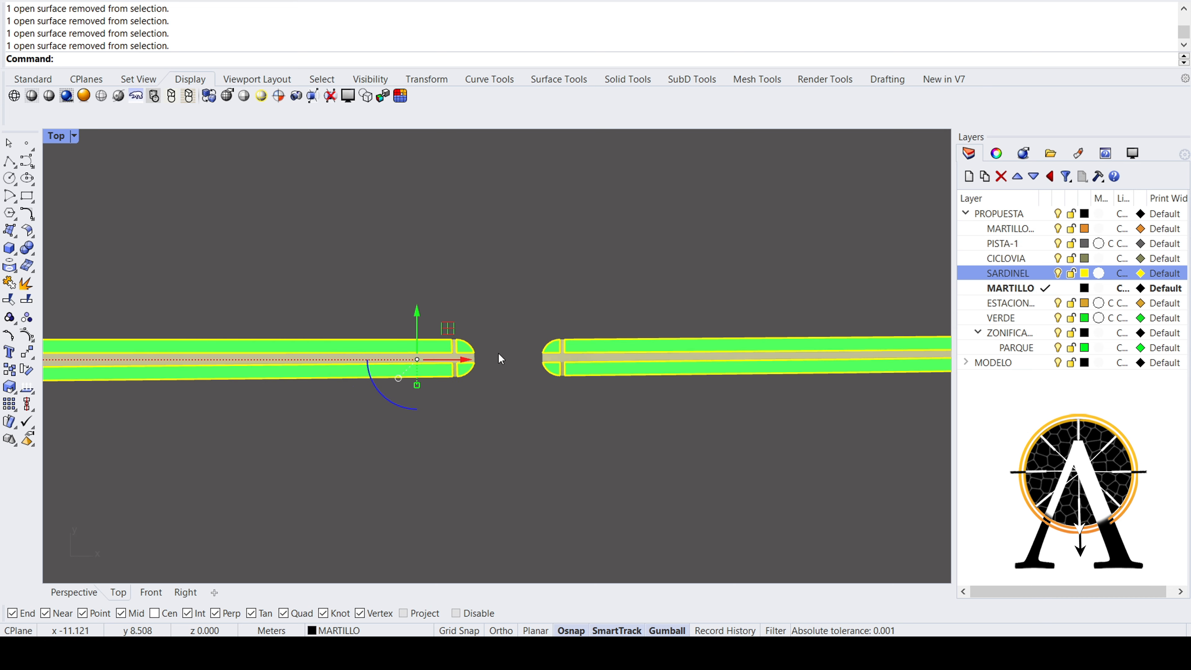
key("Delete")
- Return to the perspective view and examine how the trimmed green surfaces fit inside the curbs, from above and below
scroll(449, 342, "up", 5)
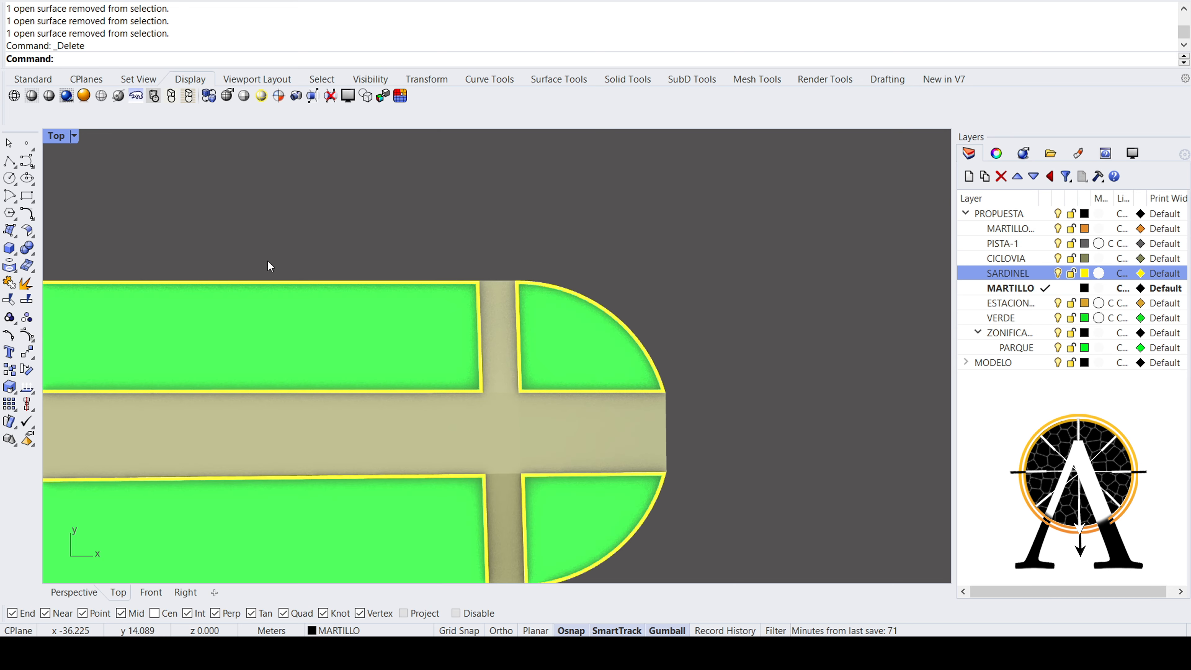
double_click(70, 137)
double_click(528, 137)
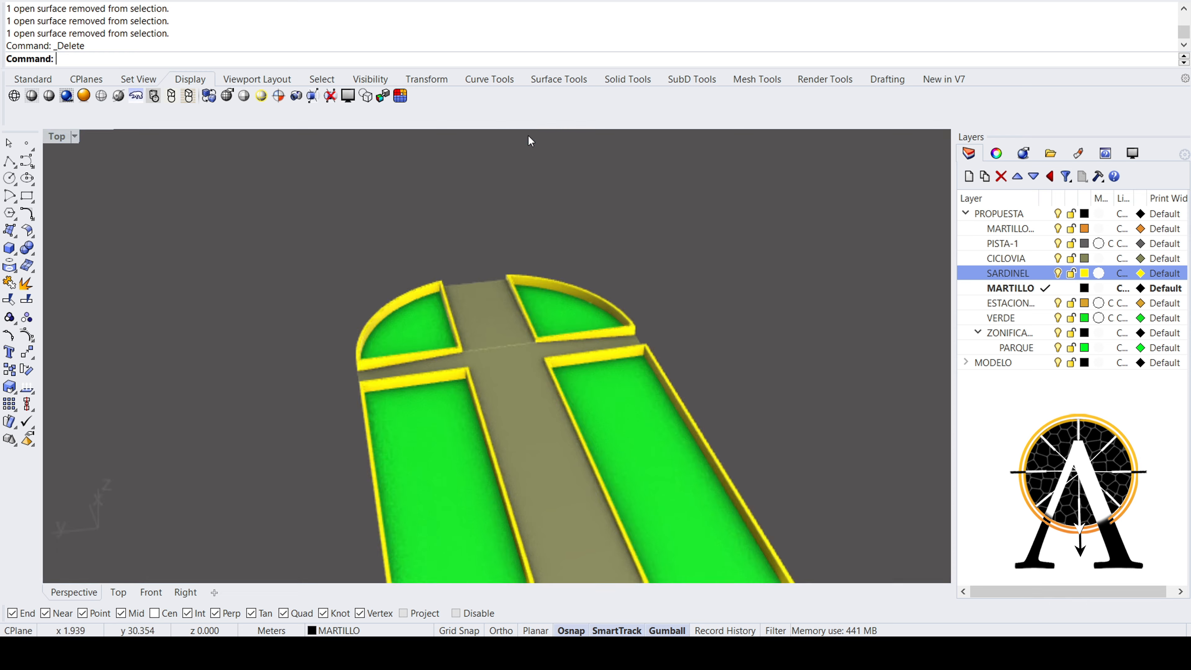
right_click_drag(418, 320, 434, 244)
scroll(436, 245, "up", 8)
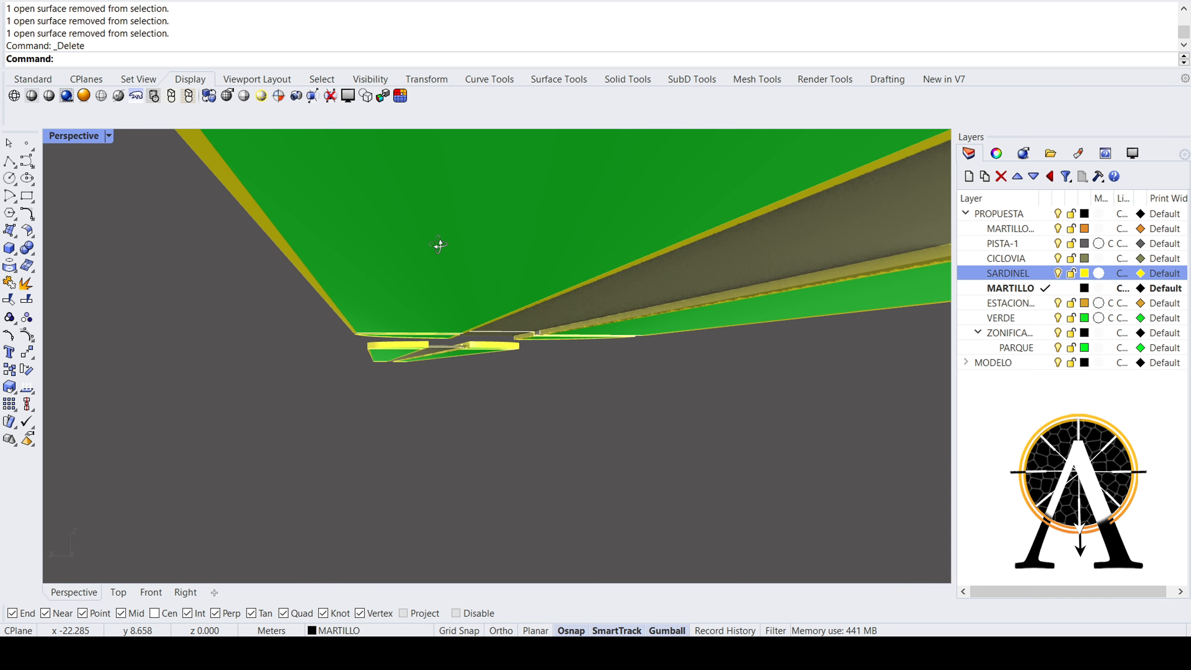
scroll(441, 250, "down", 10)
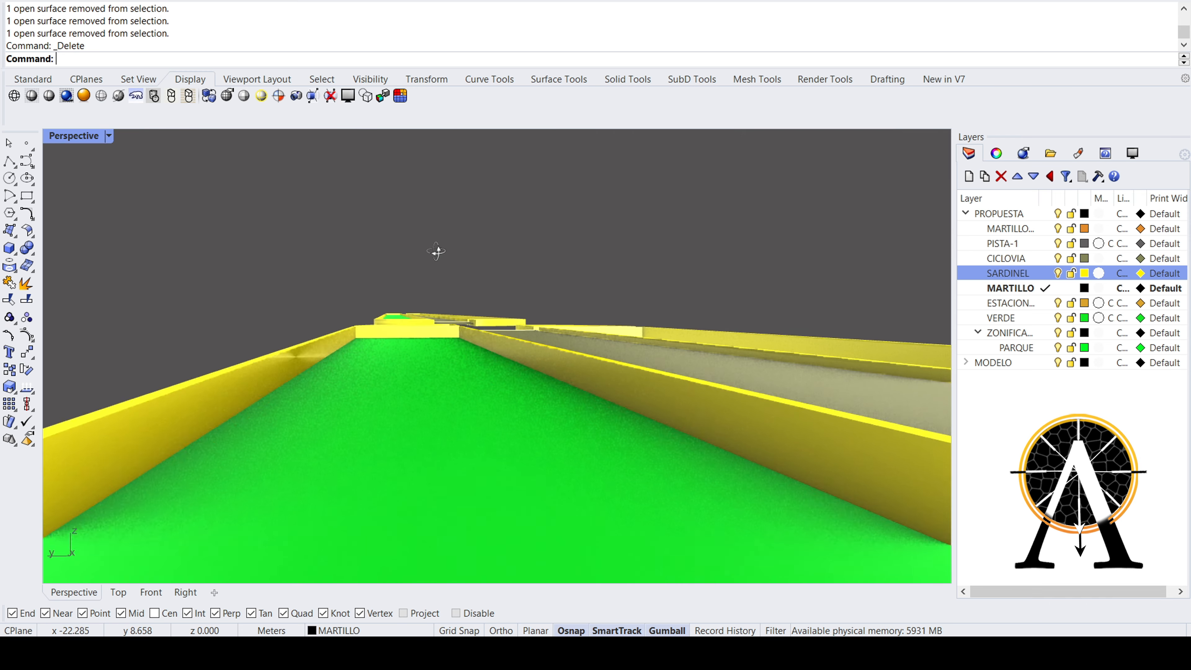
mouse_move(427, 297)
right_mouse_down()
mouse_move(348, 279)
mouse_move(353, 303)
mouse_move(506, 376)
mouse_move(564, 335)
mouse_move(421, 372)
mouse_move(585, 380)
mouse_move(431, 308)
right_mouse_up()
scroll(505, 375, "up", 5)
- Run Turntable to view the two medians from all around, and stop the rotation
left_click(505, 375)
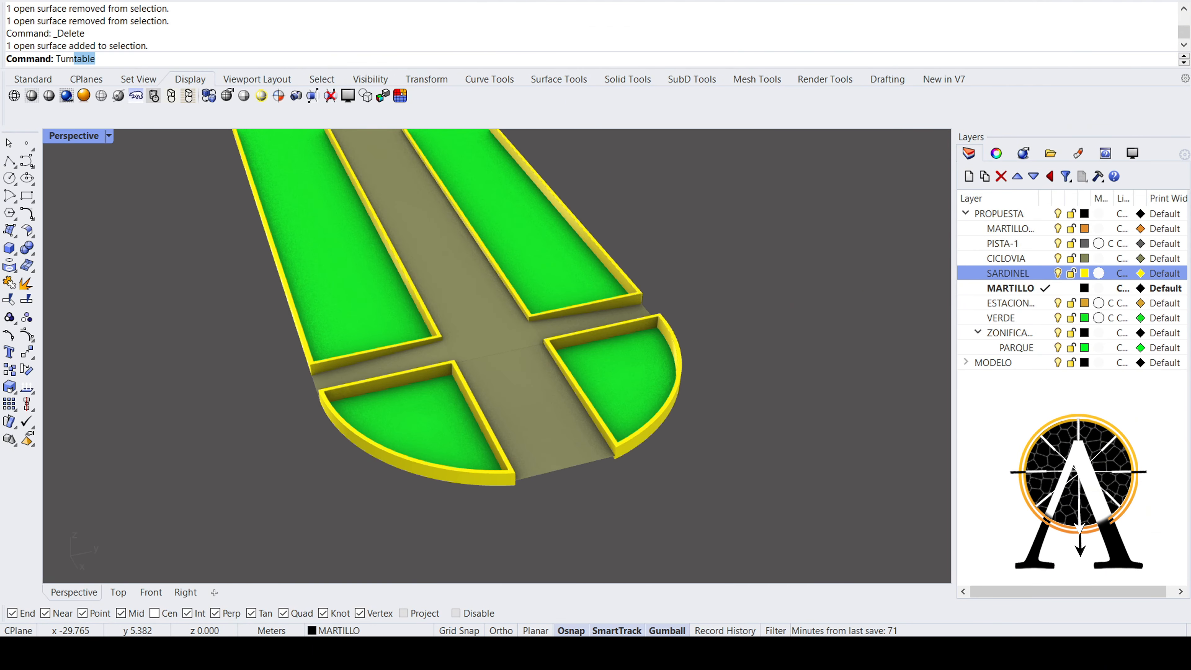
type("Turn")
key("Return")
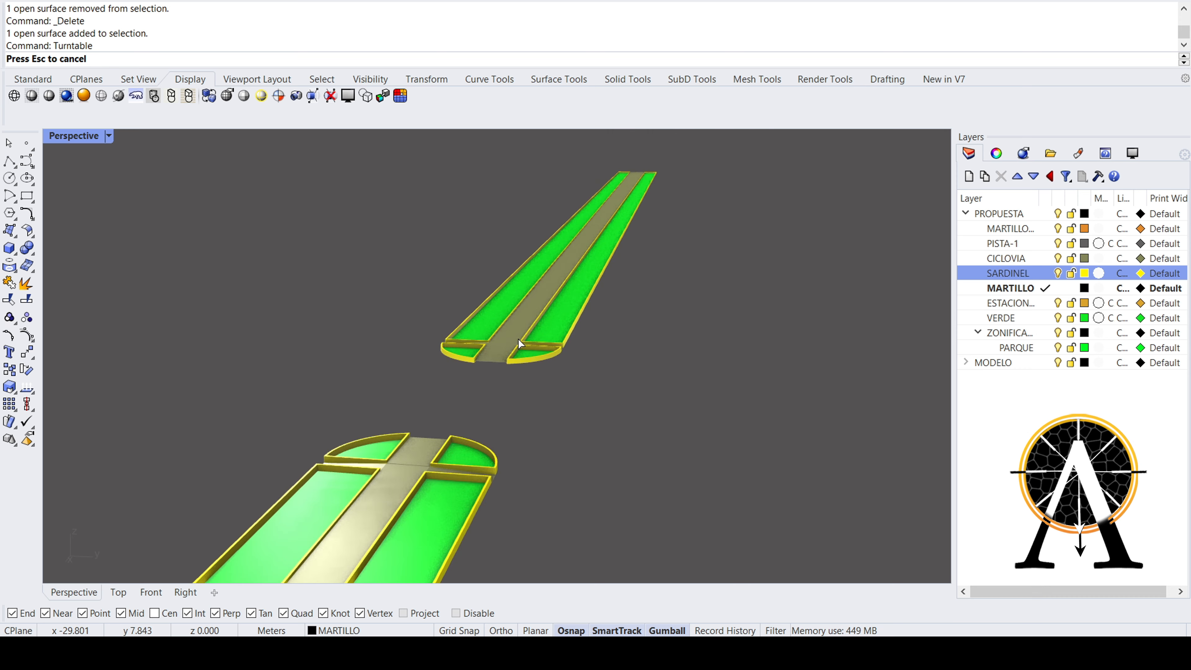
key("Escape")
- Show the hidden road, sidewalk and block boundary objects around the medians with ShowSelected
scroll(488, 339, "down", 5)
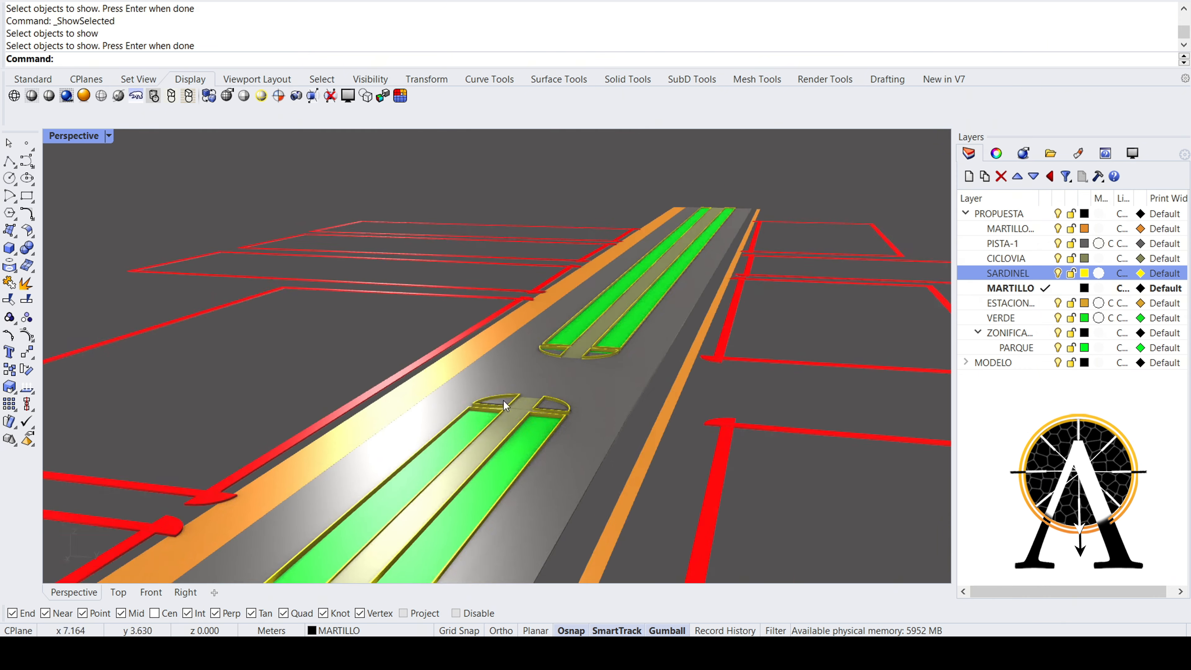
scroll(510, 409, "up", 3)
right_click_drag(512, 409, 715, 313)
scroll(666, 371, "up", 6)
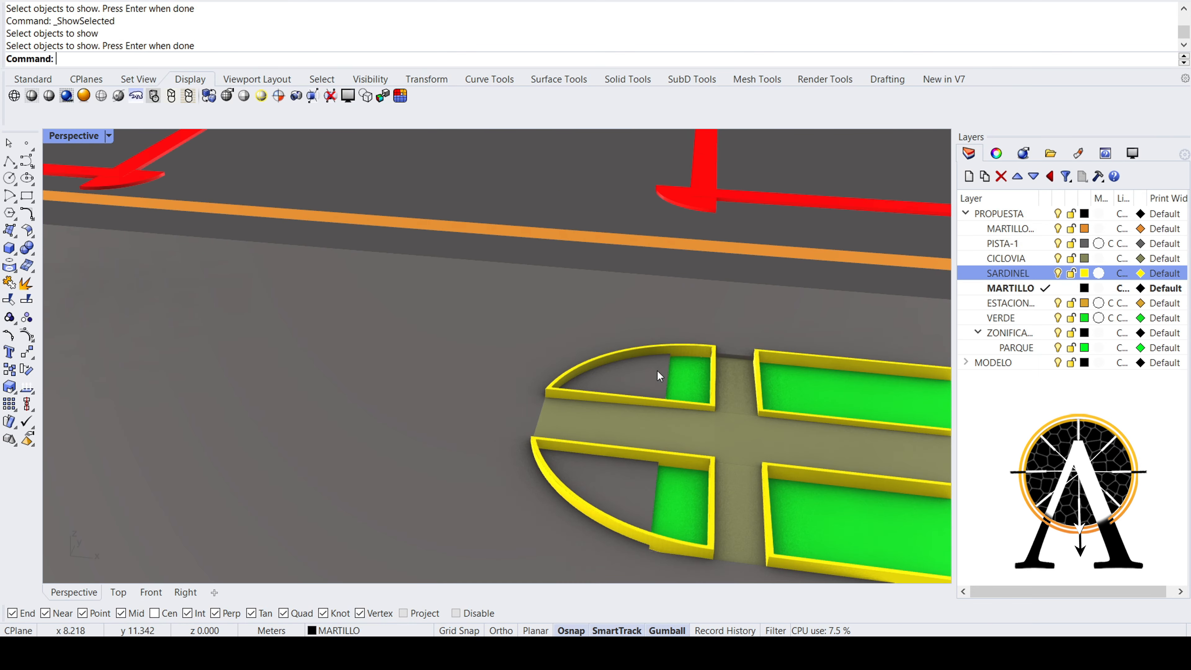
- Examine how the medians' rounded ends, curbs and green surfaces meet the road surface
left_click(647, 381)
scroll(605, 374, "down", 7)
right_click_drag(437, 394, 511, 441)
scroll(448, 395, "up", 2)
scroll(511, 441, "up", 6)
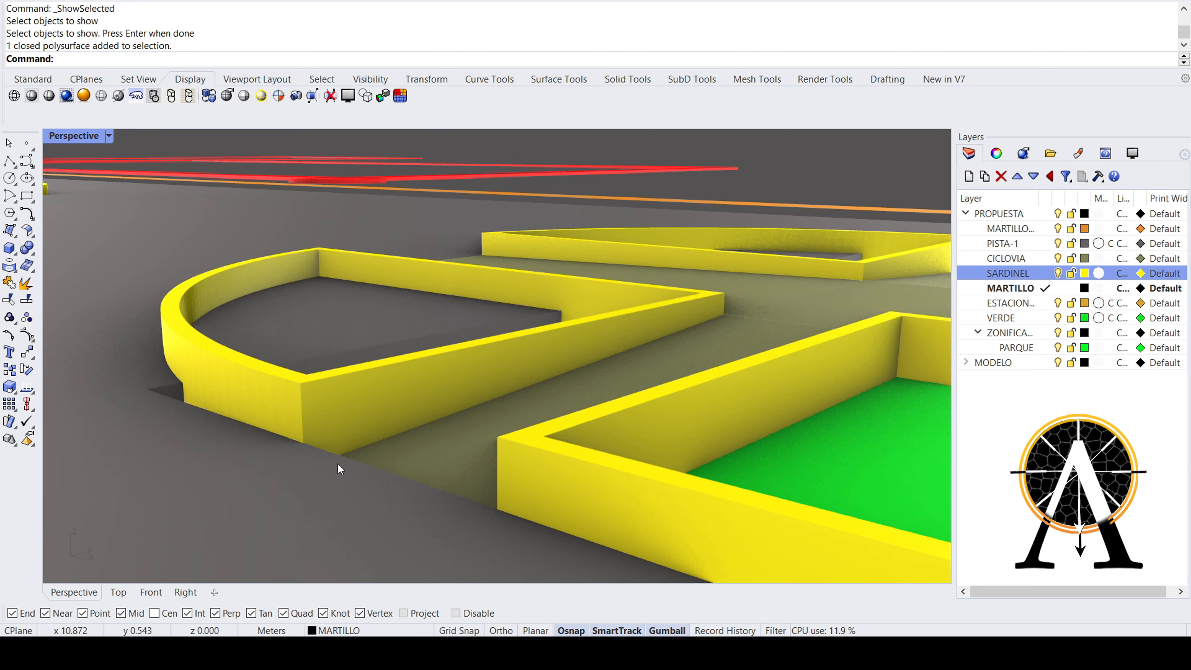
scroll(375, 465, "up", 4)
scroll(416, 461, "down", 8)
right_click_drag(416, 461, 345, 458)
scroll(364, 399, "up", 7)
right_click_drag(438, 452, 380, 407)
scroll(386, 420, "down", 5)
scroll(500, 542, "up", 8)
right_click_drag(552, 482, 564, 501)
scroll(448, 407, "down", 12)
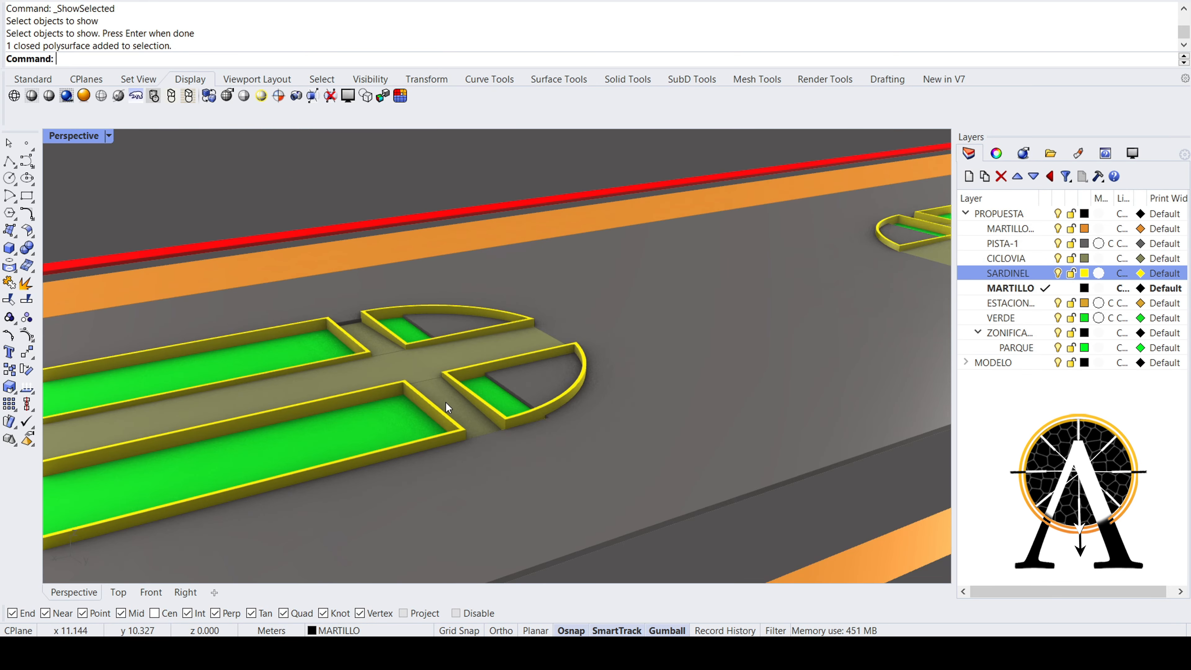
- Select the curbs, green surfaces and cycleway pieces of both medians and move them vertically up 0.15 m
scroll(448, 407, "up", 3)
left_click(414, 387, "shift")
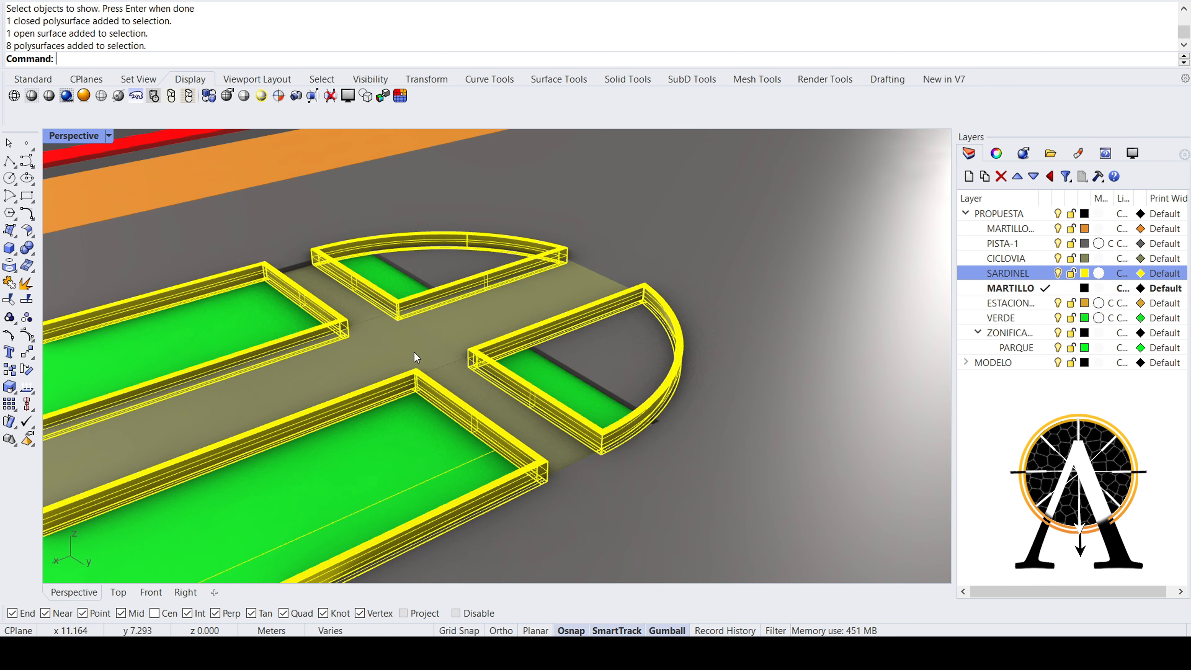
left_click(414, 353, "shift")
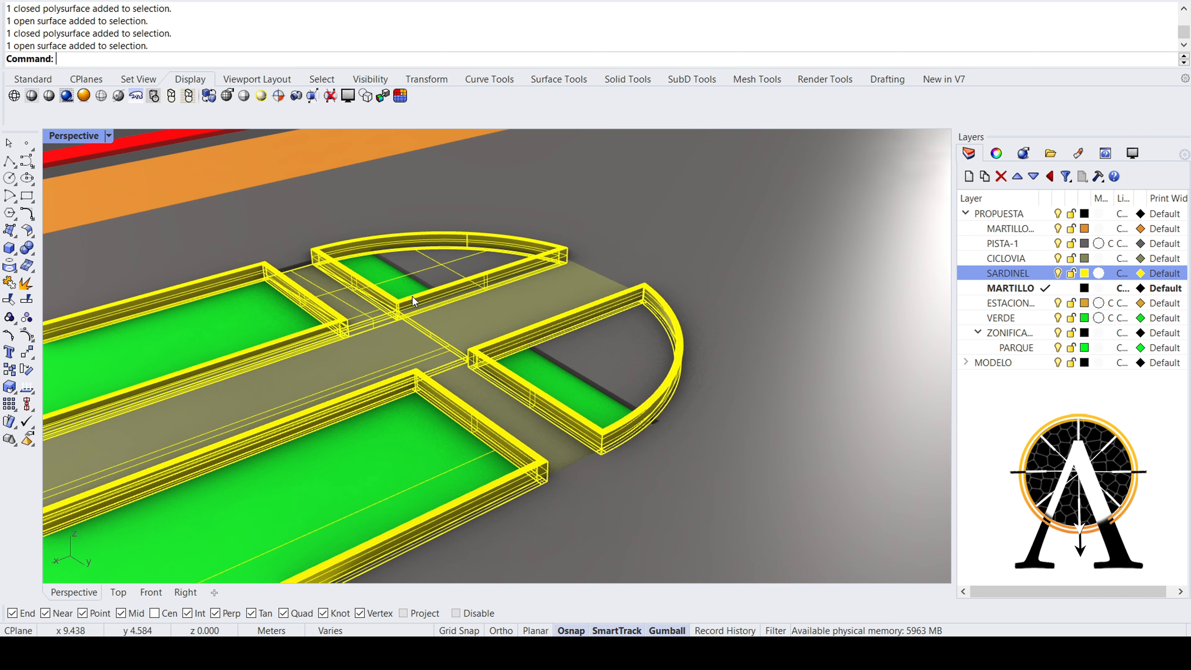
scroll(374, 395, "down", 10)
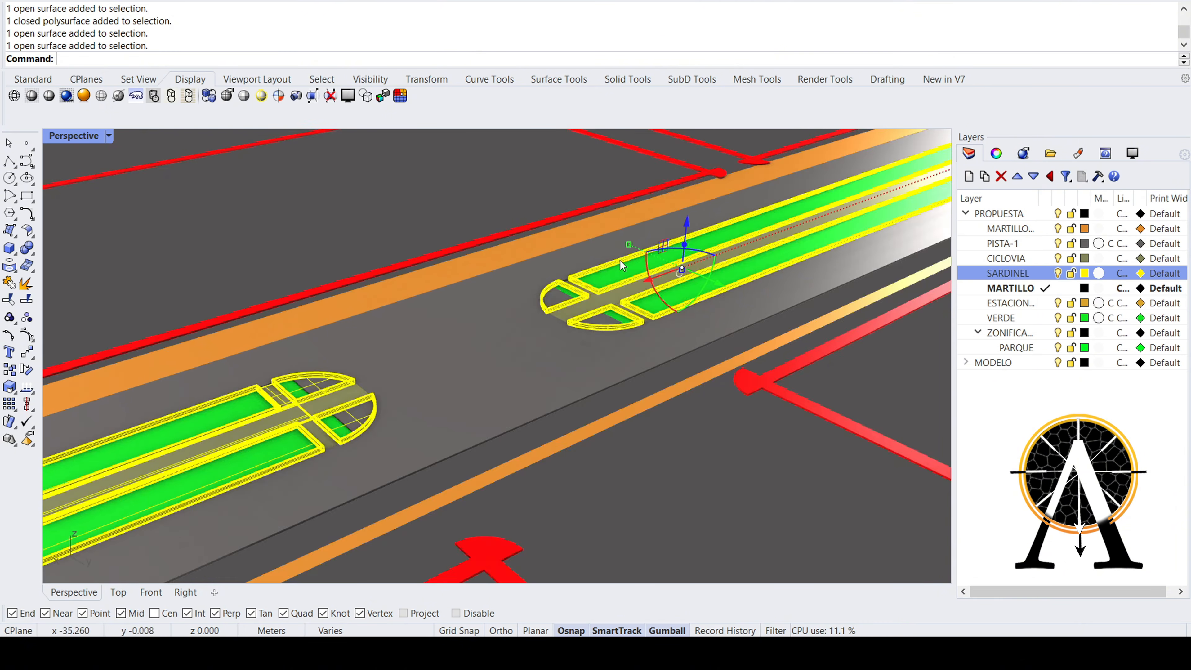
scroll(568, 304, "up", 9)
left_click(498, 319, "shift")
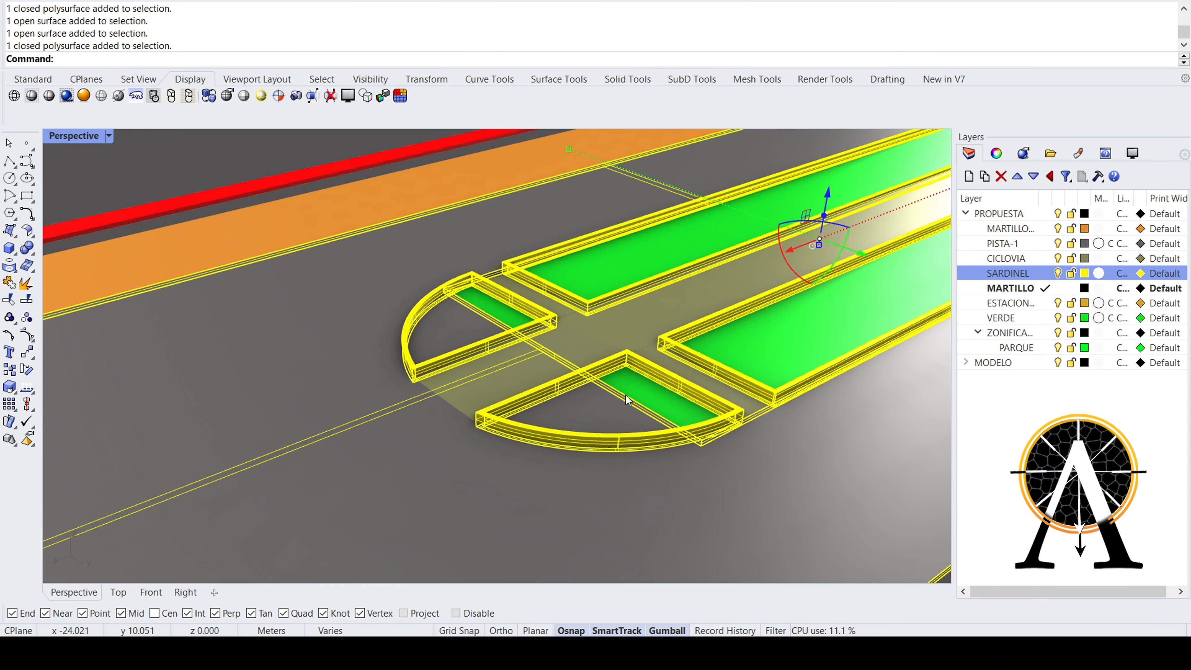
left_click(312, 312, "ctrl")
scroll(659, 317, "up", 2)
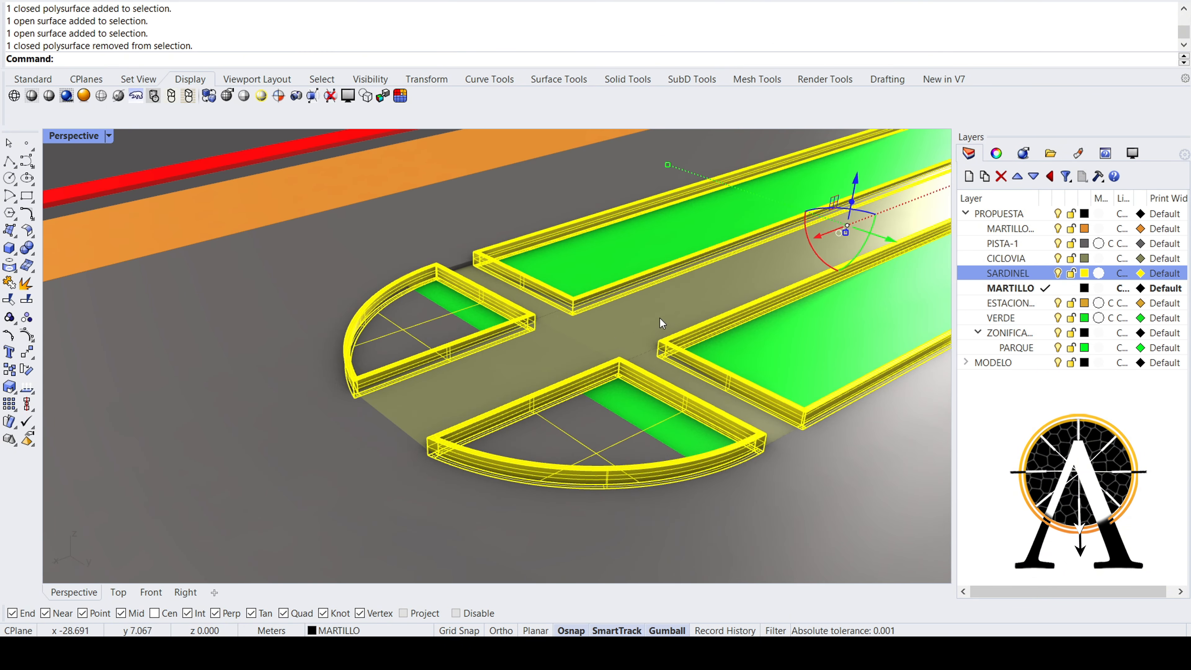
left_click(580, 318, "shift")
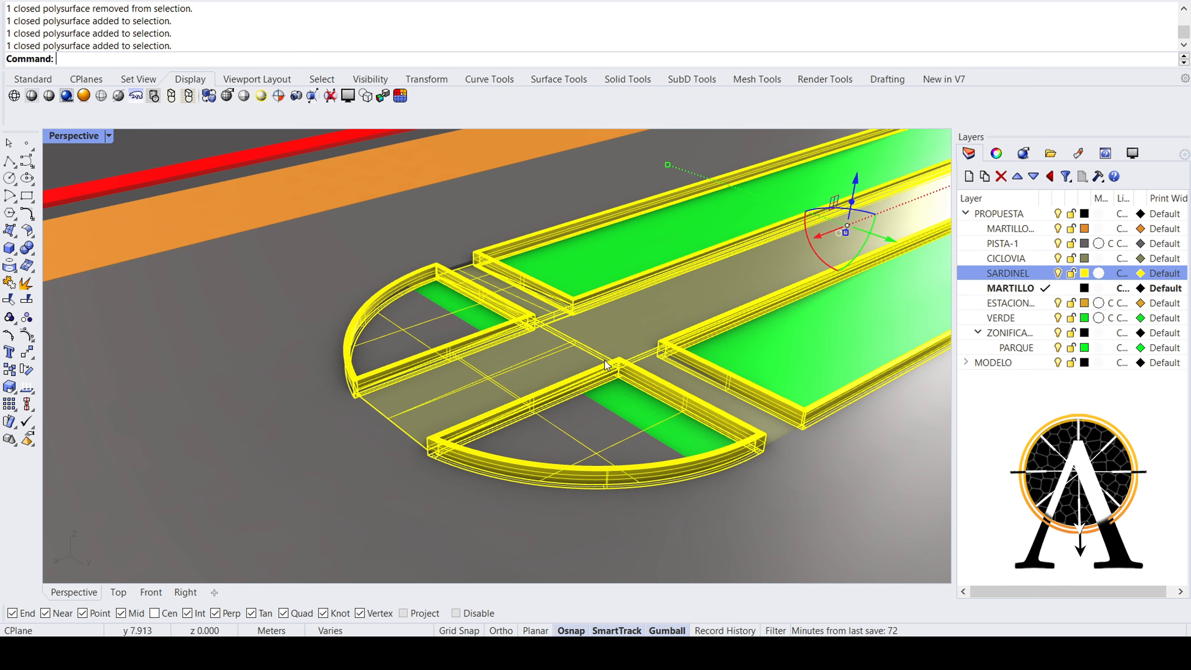
scroll(542, 385, "down", 8)
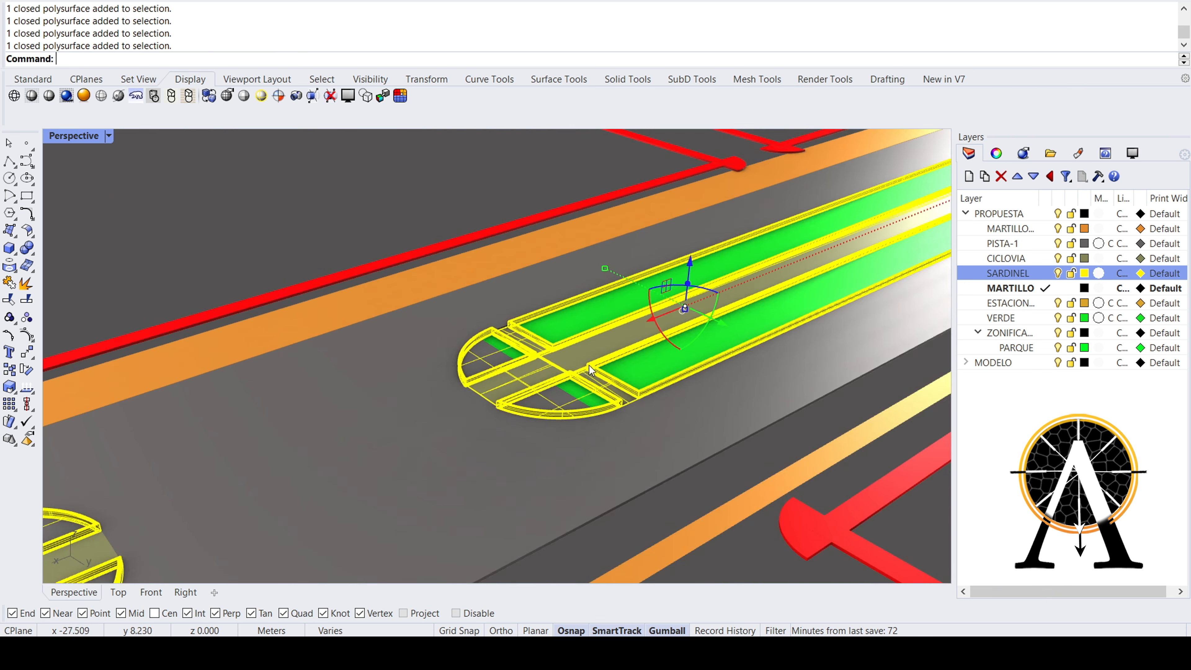
scroll(409, 429, "up", 4)
scroll(623, 398, "up", 5)
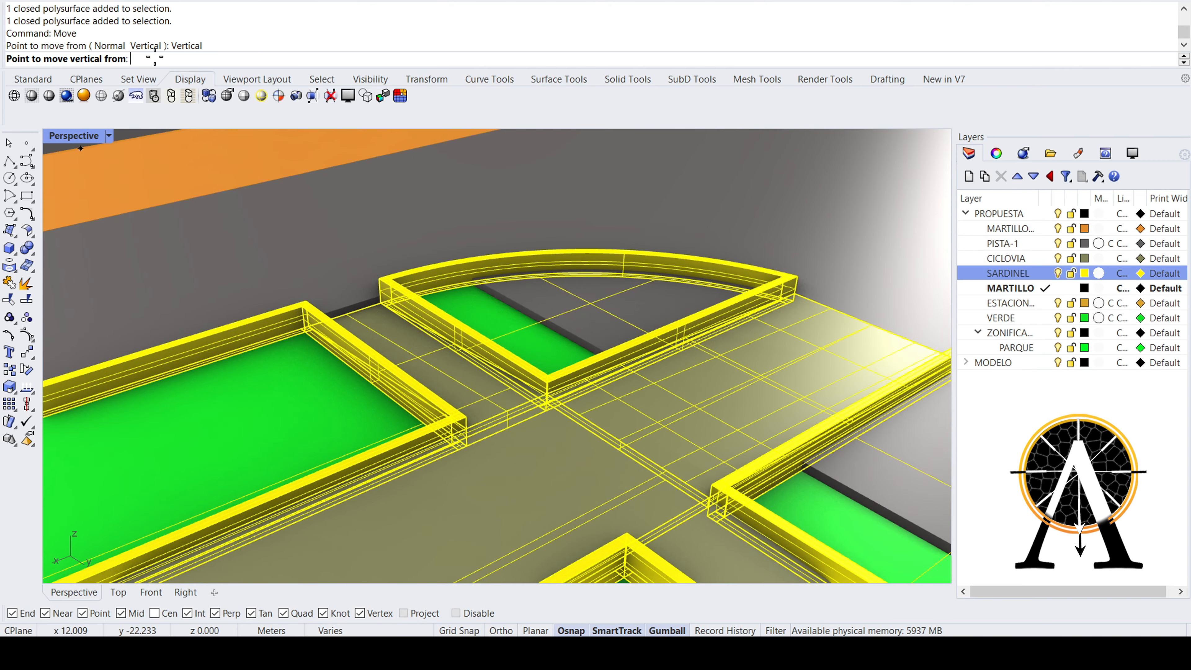
scroll(356, 375, "up", 6)
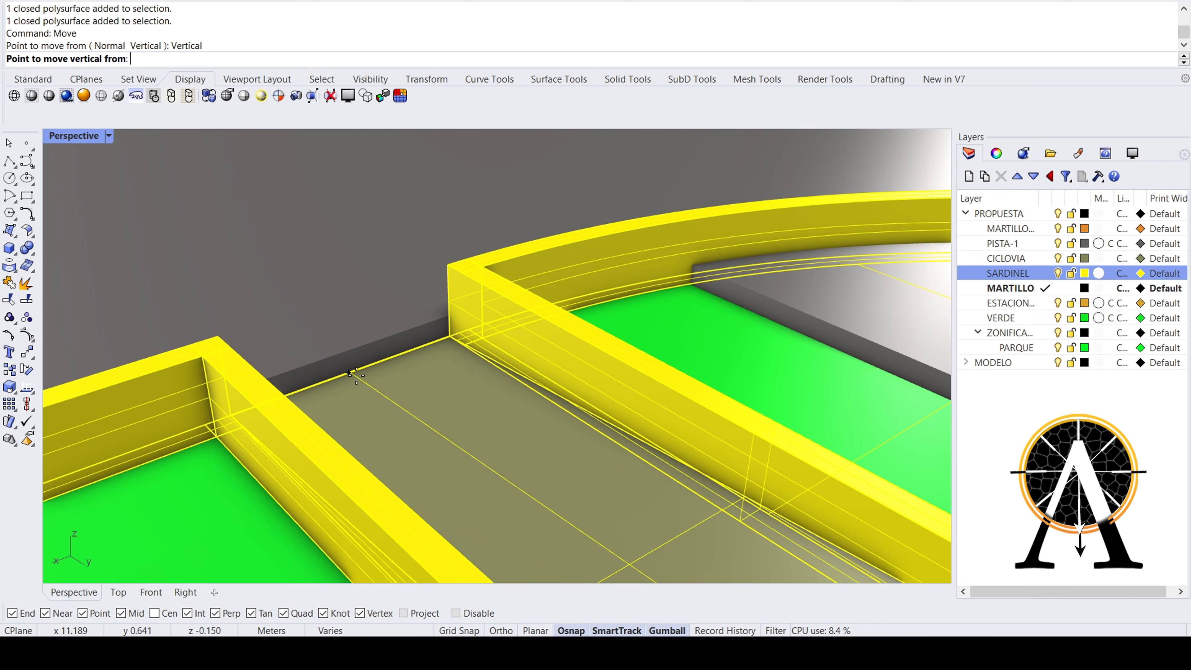
left_click(349, 373)
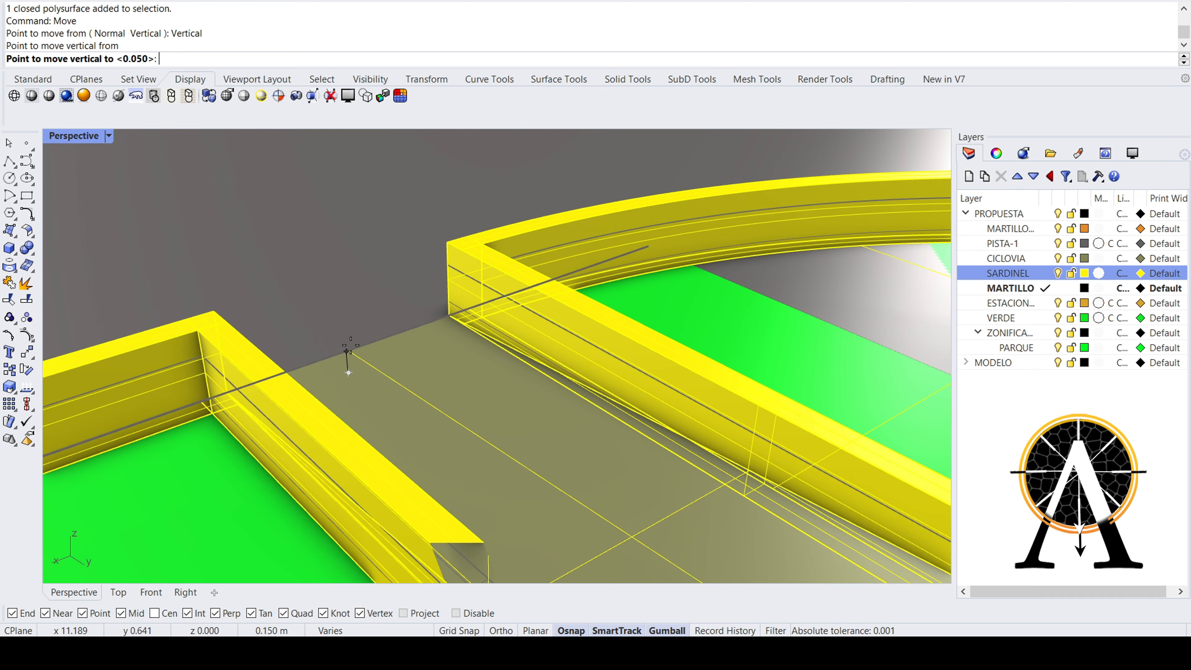
left_click(347, 350)
scroll(347, 305, "down", 6)
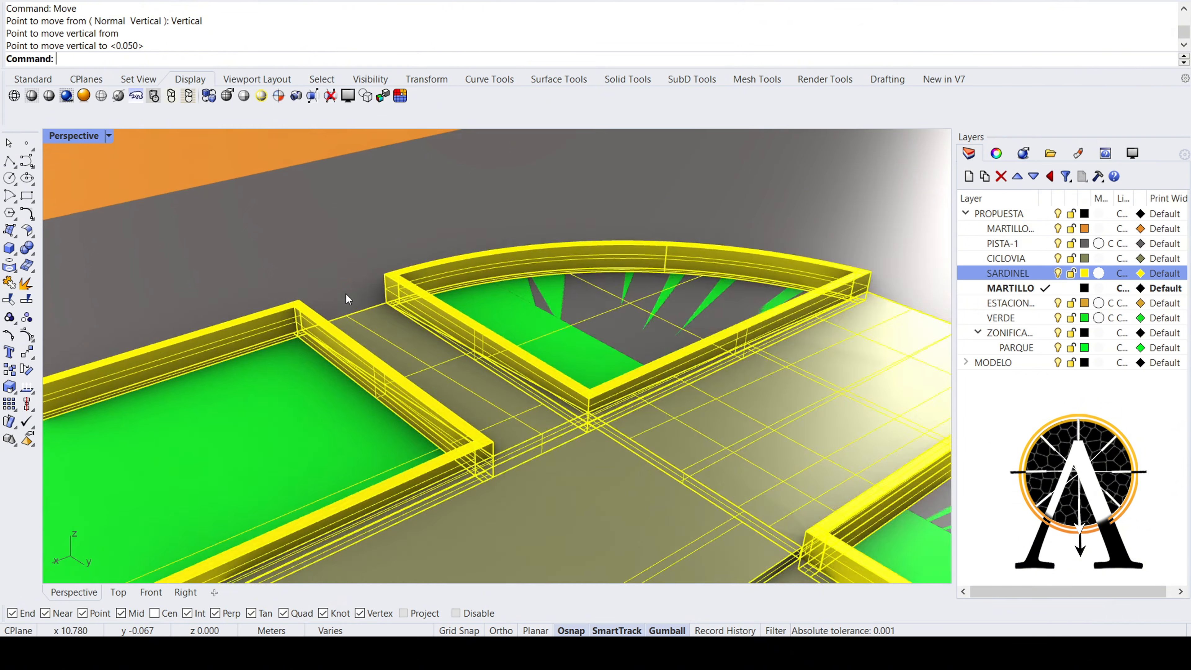
scroll(347, 300, "down", 14)
key("Escape")
- Move the cycleway crossing piece between the curbs up from its lower corner to its upper corner, level with the adjoining cycleway
right_click_drag(514, 311, 264, 304)
scroll(417, 340, "up", 12)
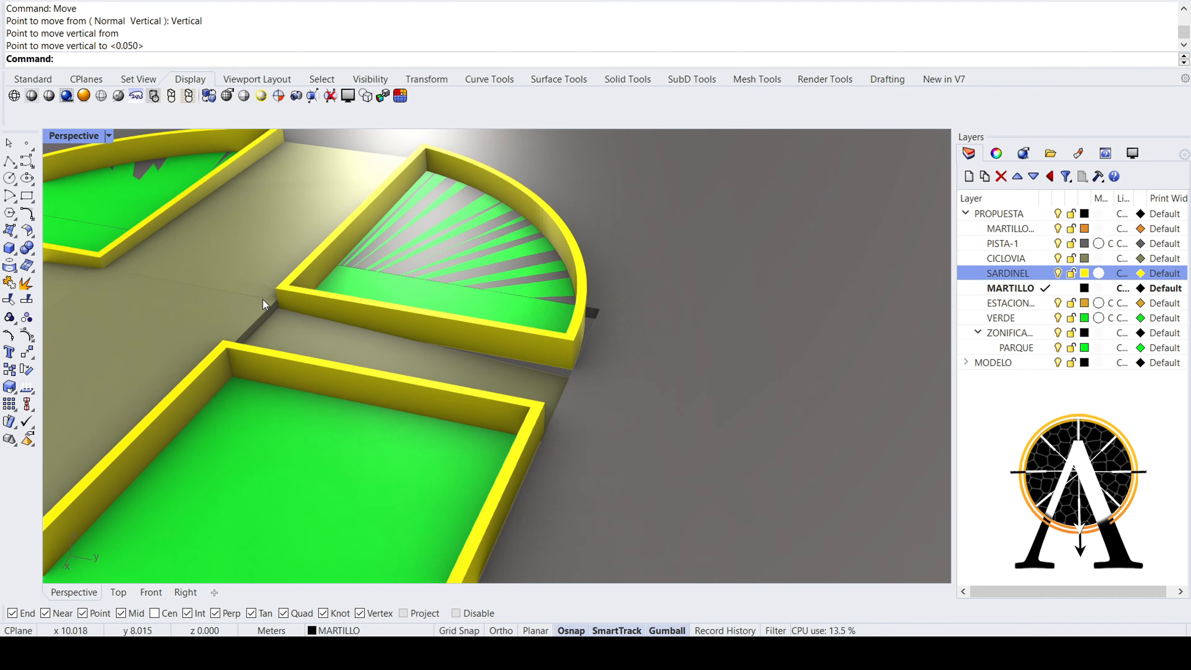
scroll(264, 304, "up", 10)
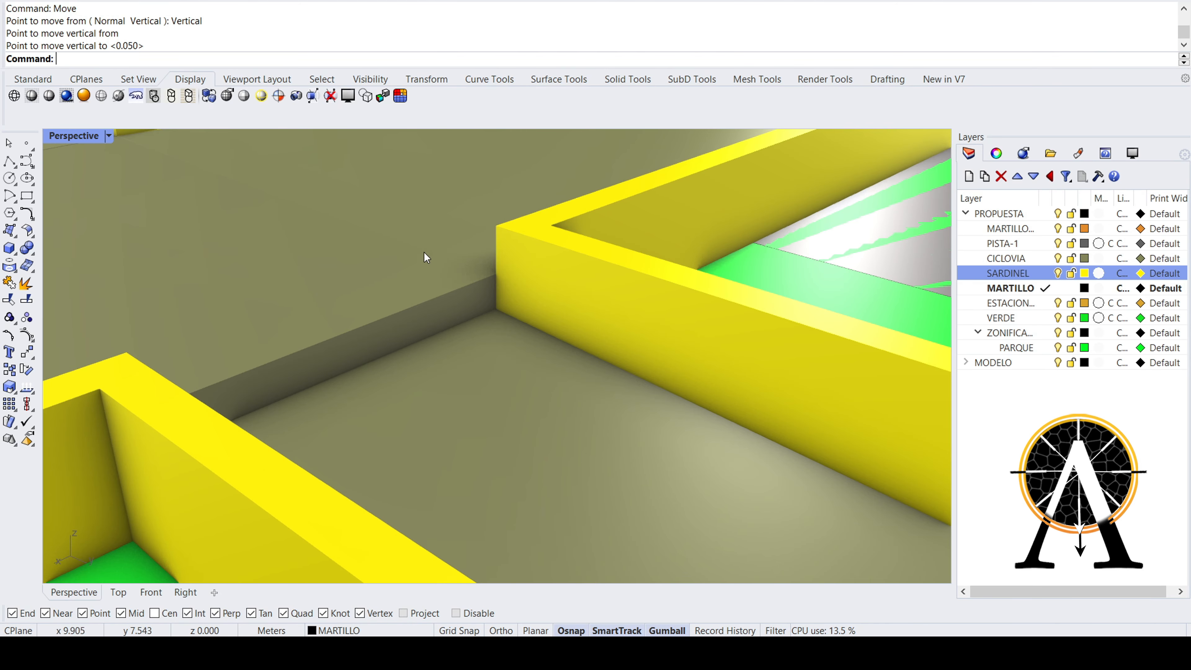
left_click(476, 385)
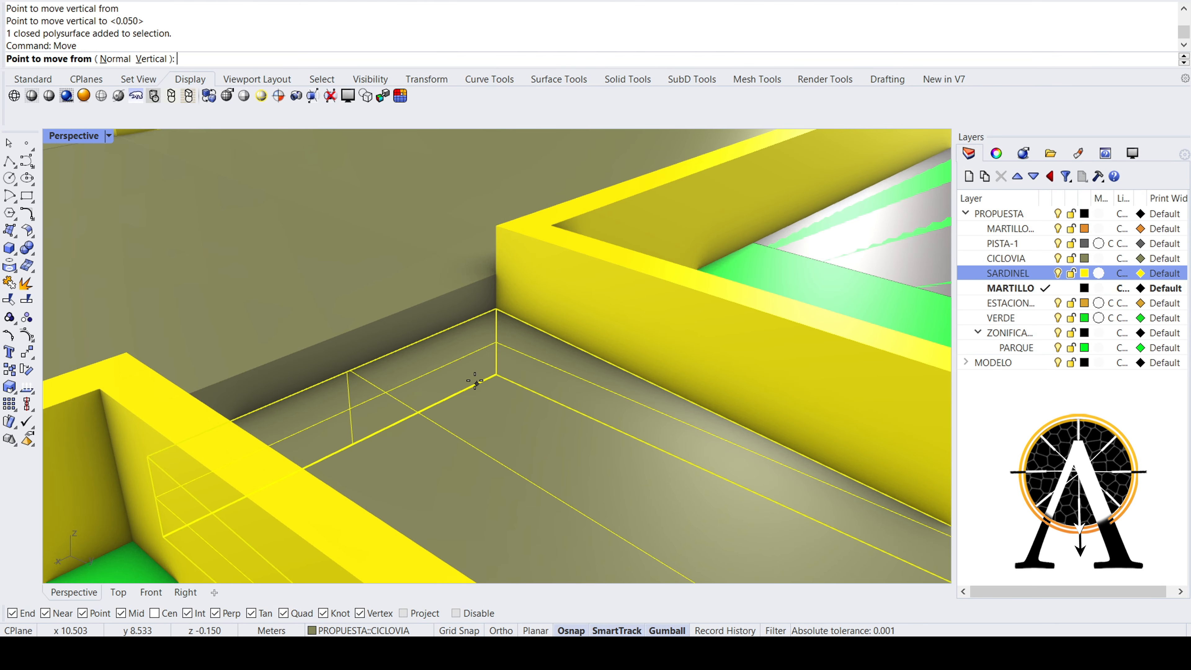
left_click(495, 310)
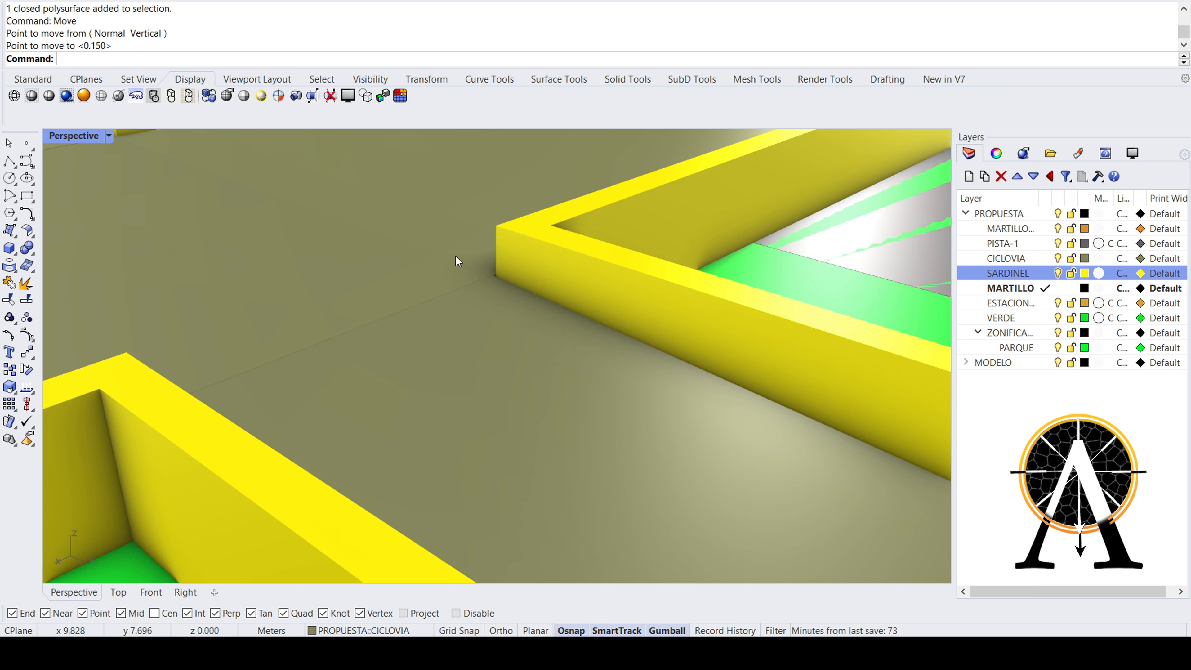
- Examine how the raised curbs, green surfaces and cycleway pieces meet at the rounded ends of the medians
scroll(457, 259, "down", 8)
right_click_drag(468, 285, 348, 261)
scroll(265, 290, "down", 8)
scroll(589, 350, "up", 7)
right_click_drag(239, 300, 327, 372, "shift")
scroll(386, 390, "up", 5)
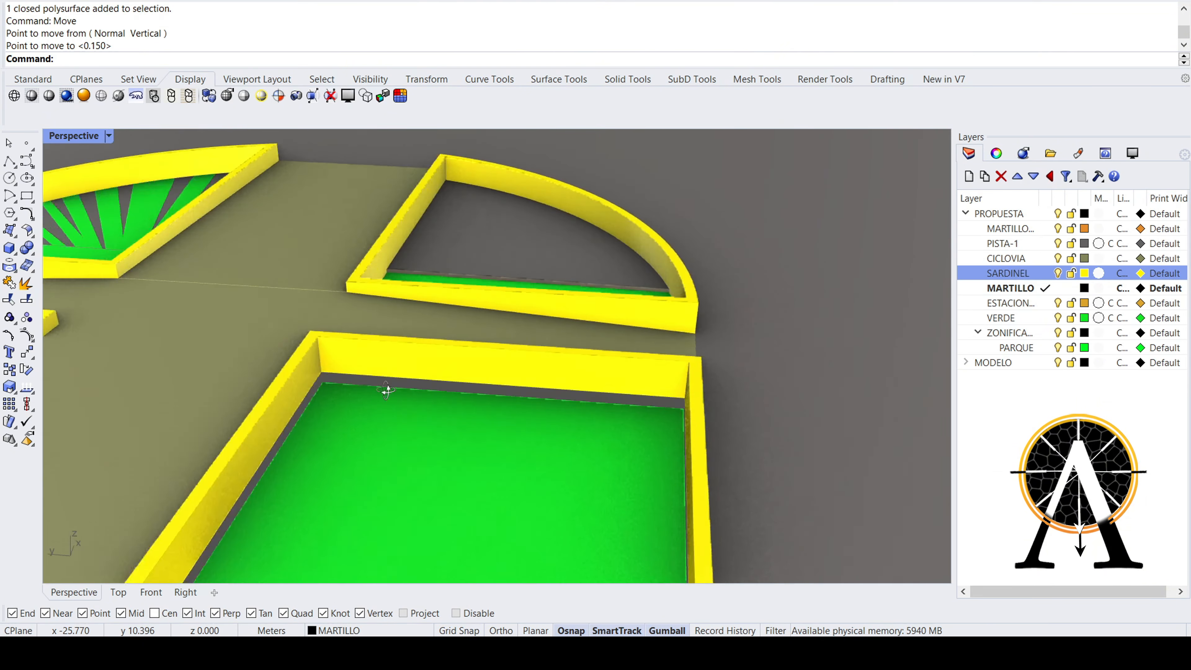
scroll(387, 390, "down", 6)
right_click_drag(606, 420, 718, 368)
scroll(719, 308, "up", 5)
- Show the object properties of the cycleway's end piece between the rounded curbs and inspect the piece from below
left_click(719, 308)
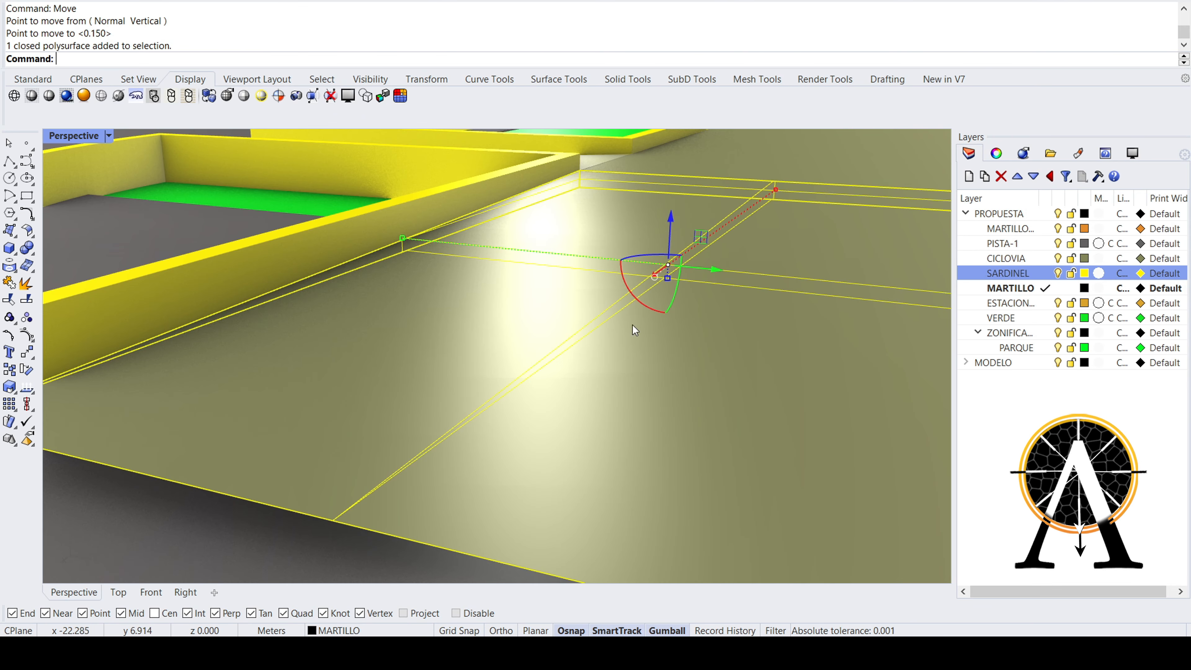
scroll(521, 347, "down", 3)
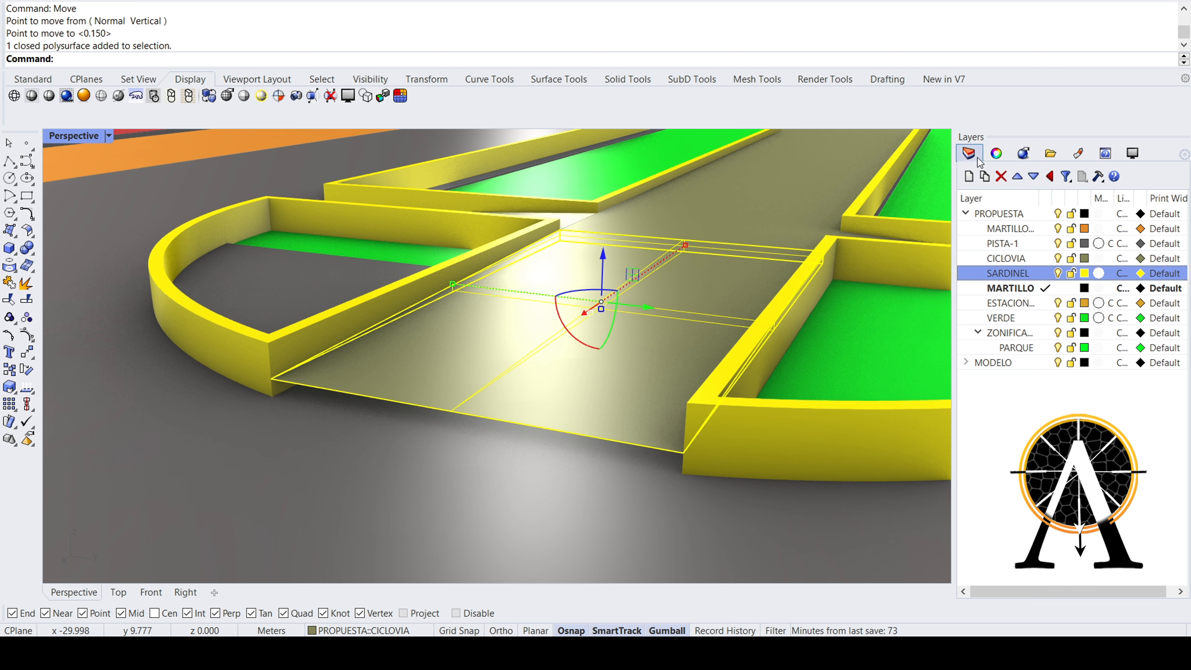
left_click(995, 154)
key("Escape")
right_click_drag(638, 295, 322, 205)
left_click(603, 296)
key("Escape")
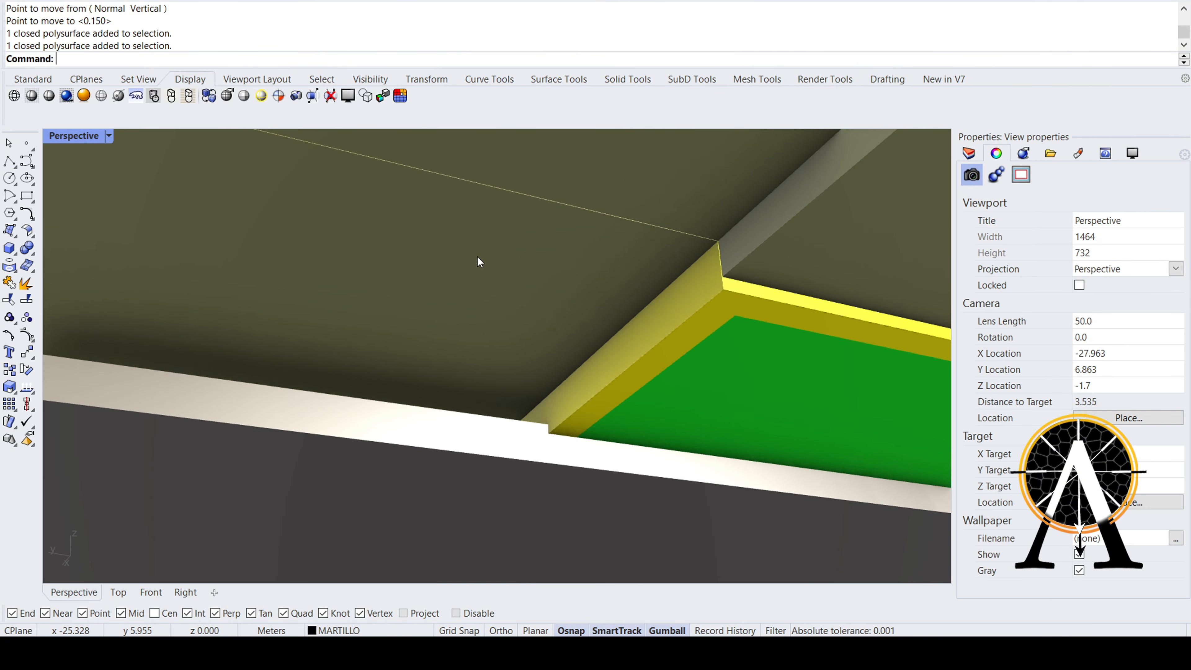
- Select the underside face of the cycleway's end piece and move it vertically down 0.15 m to the base of the curbs
left_click(487, 258)
right_click_drag(500, 257, 462, 349)
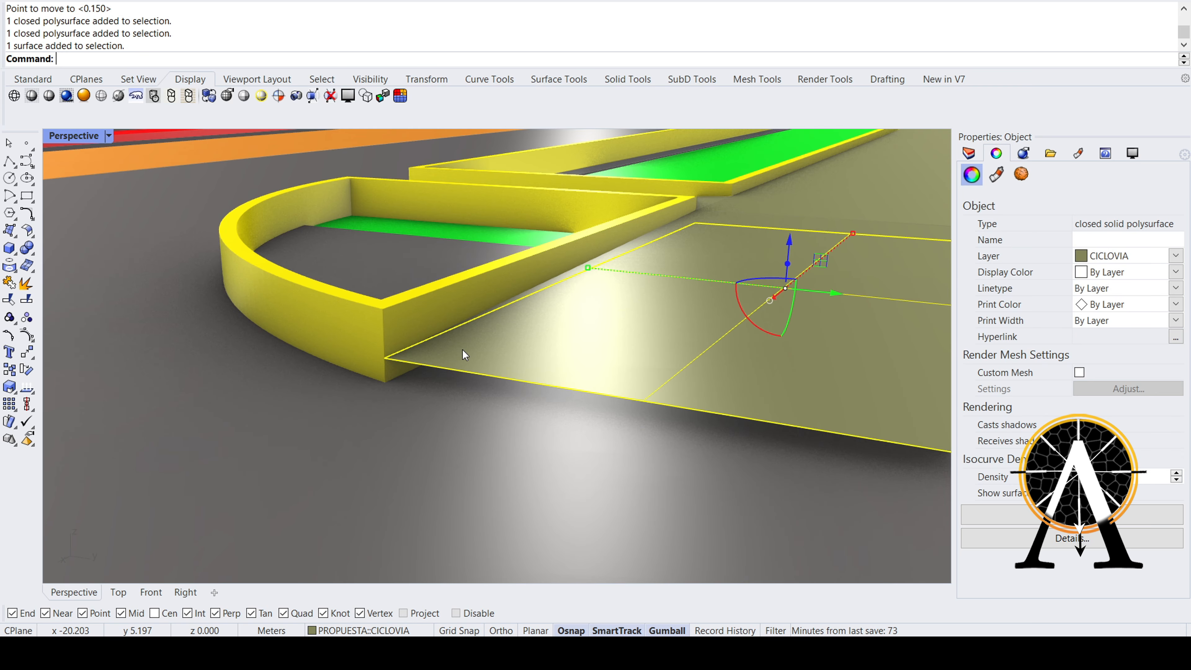
type("Move")
key("Return")
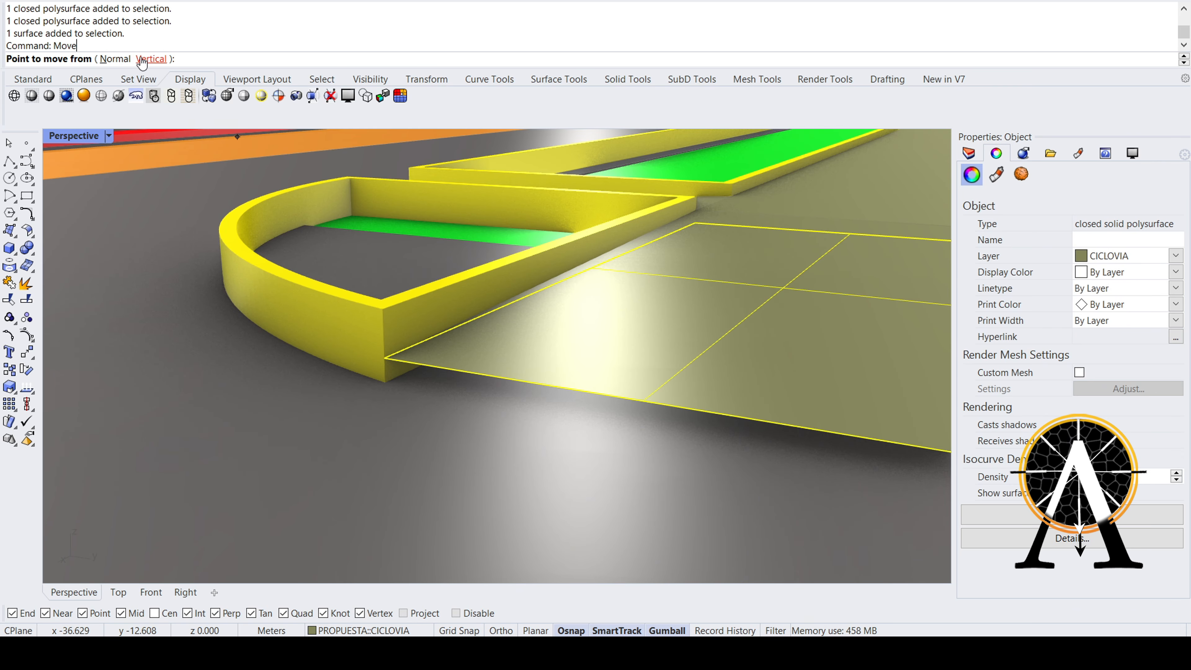
scroll(381, 307, "up", 5)
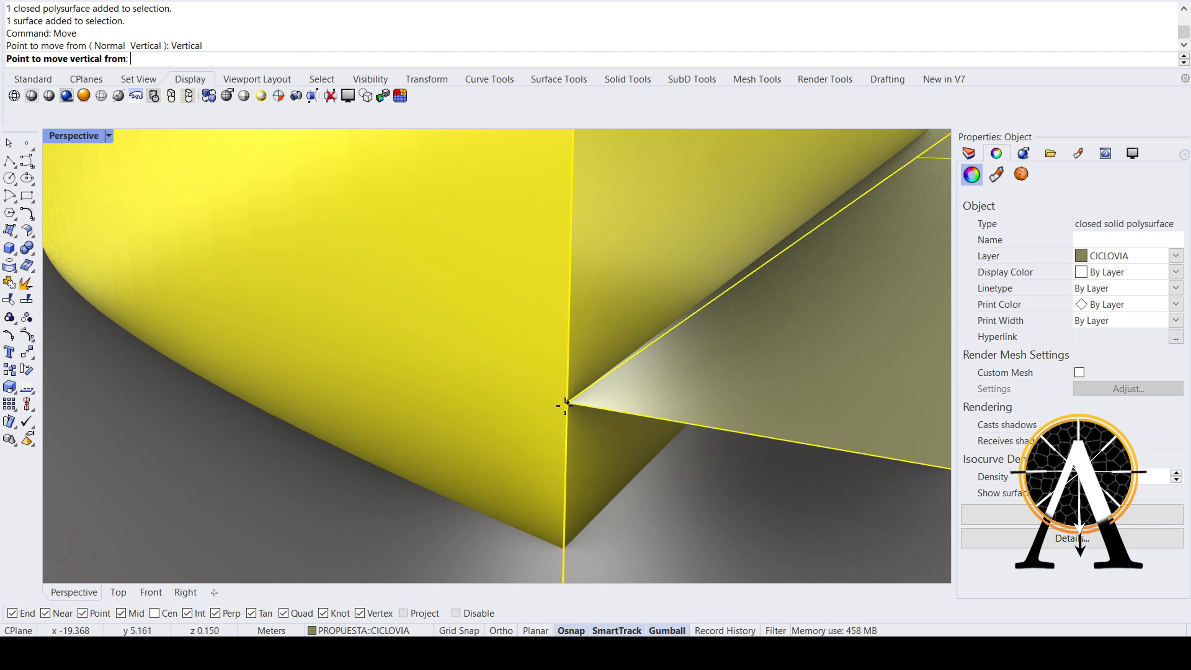
scroll(569, 444, "down", 4)
right_click_drag(566, 450, 520, 383)
scroll(612, 323, "up", 7)
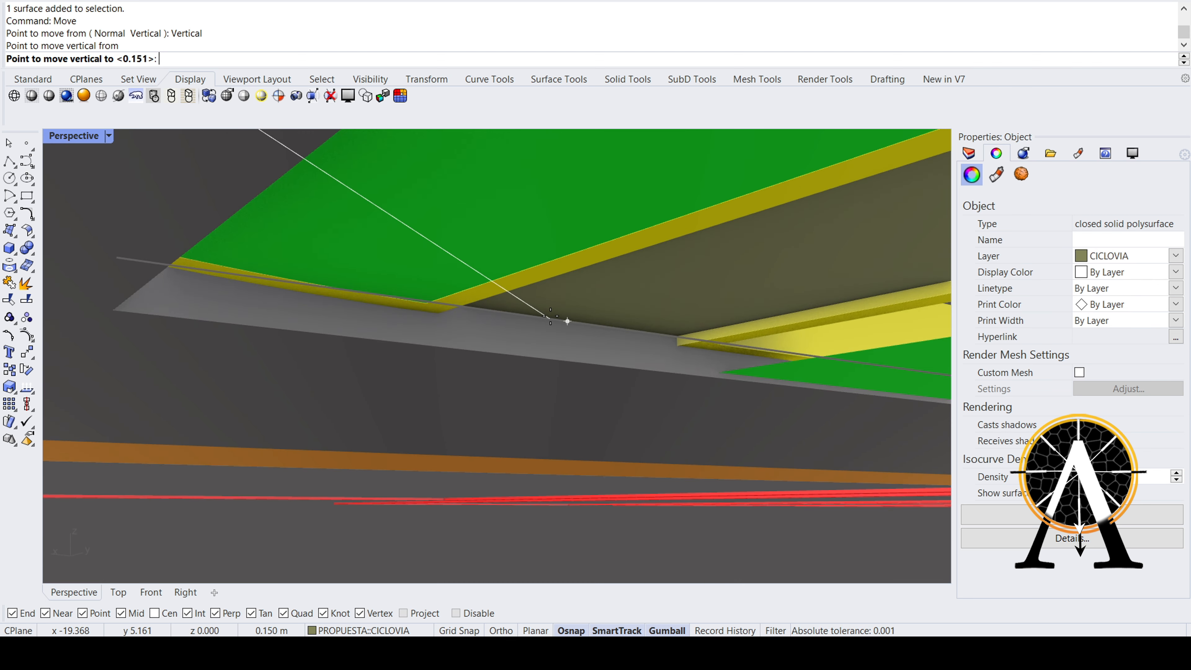
scroll(569, 320, "down", 8)
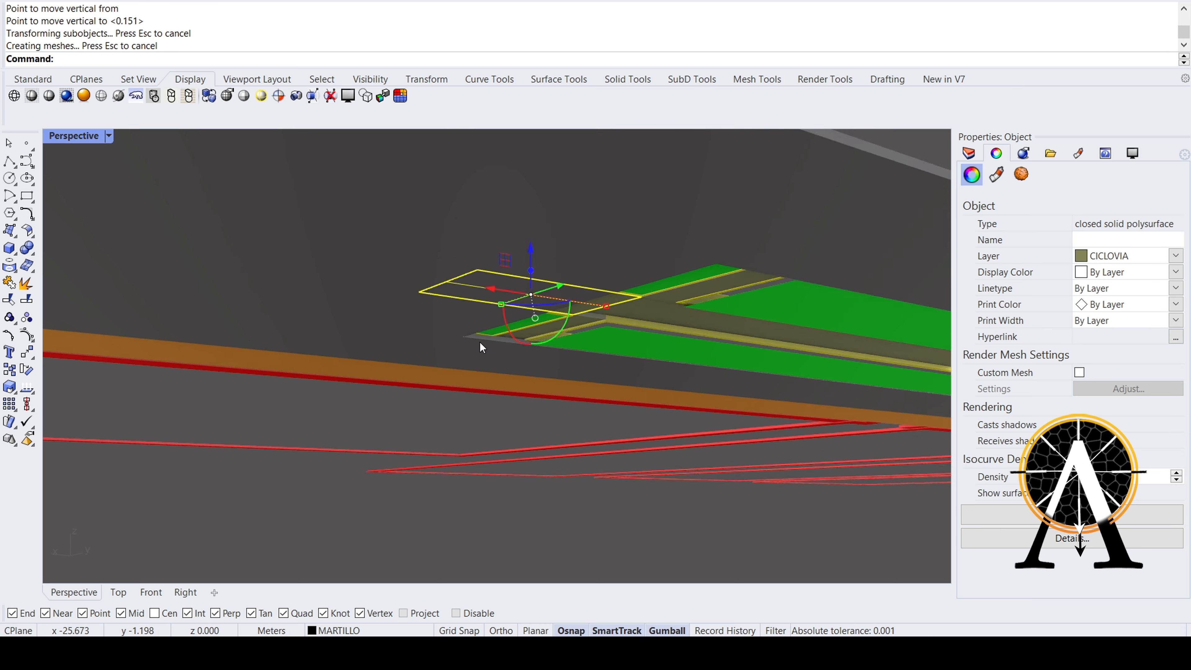
- Move the outer top edge of the cycleway's end piece vertically down to the curb's base to form a ramp
right_click_drag(478, 344, 764, 360)
scroll(596, 414, "up", 5)
left_click(525, 419)
key("Escape")
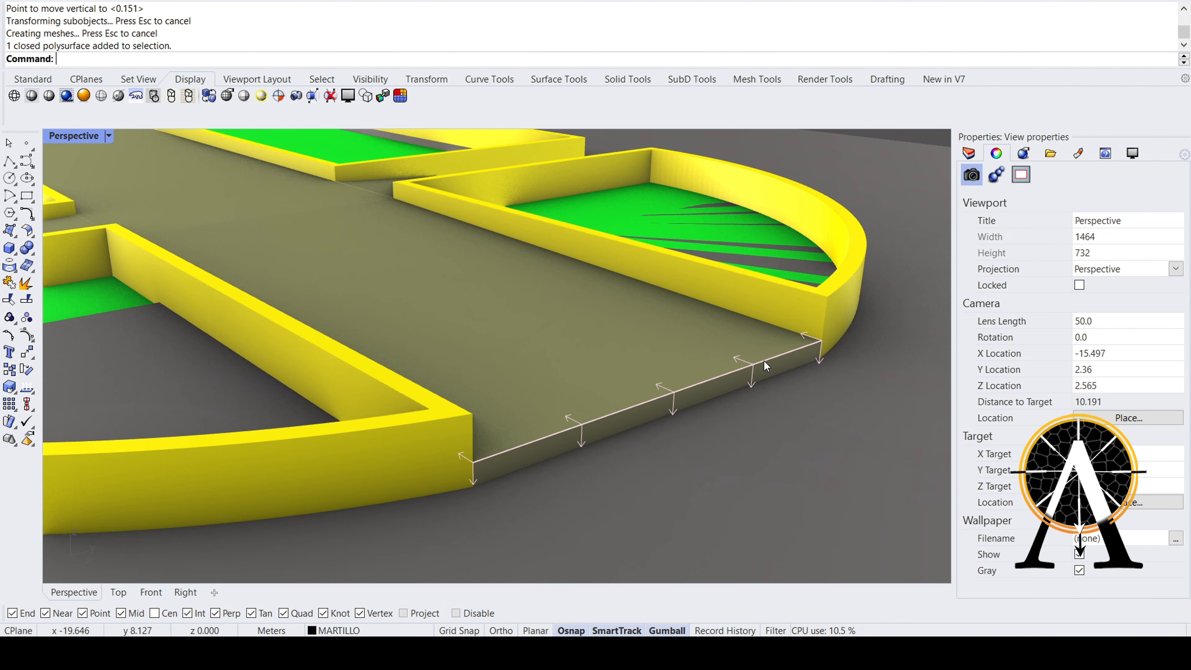
left_click(763, 361, "ctrl+shift")
key("Return")
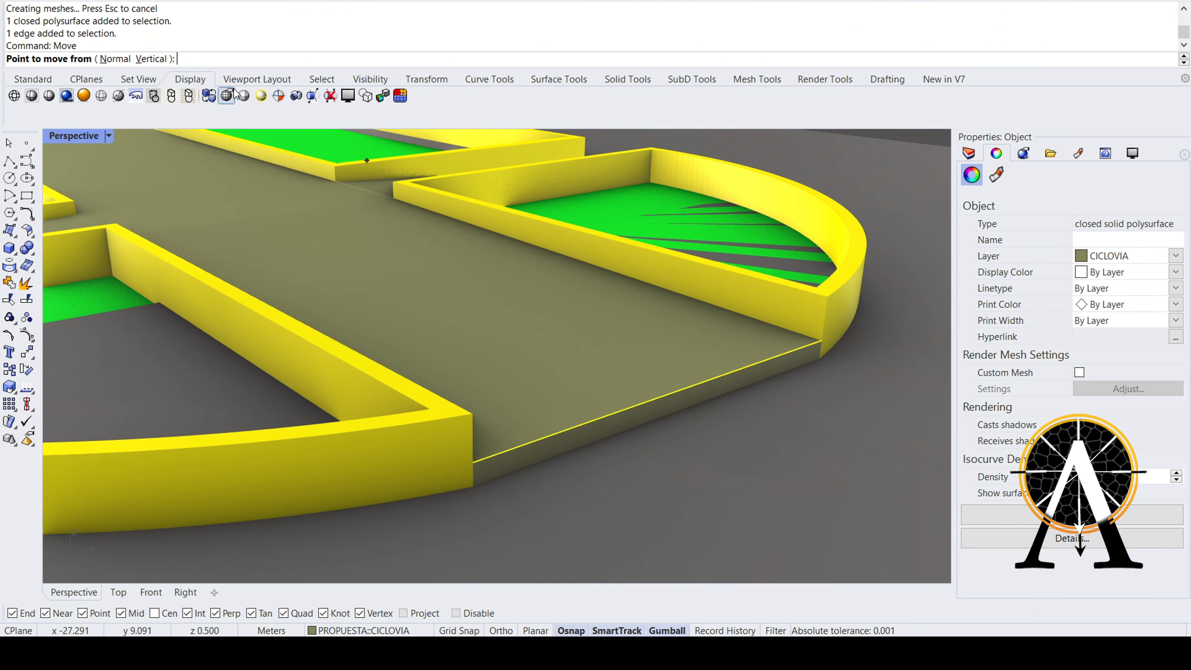
scroll(819, 338, "up", 2)
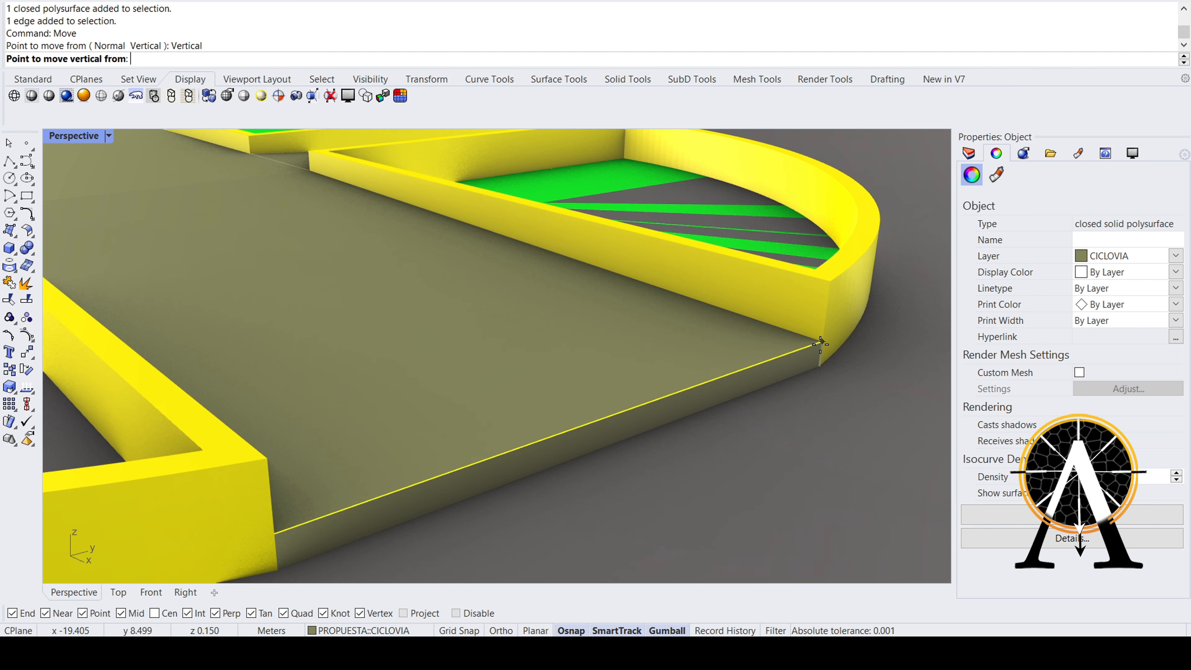
left_click(824, 369)
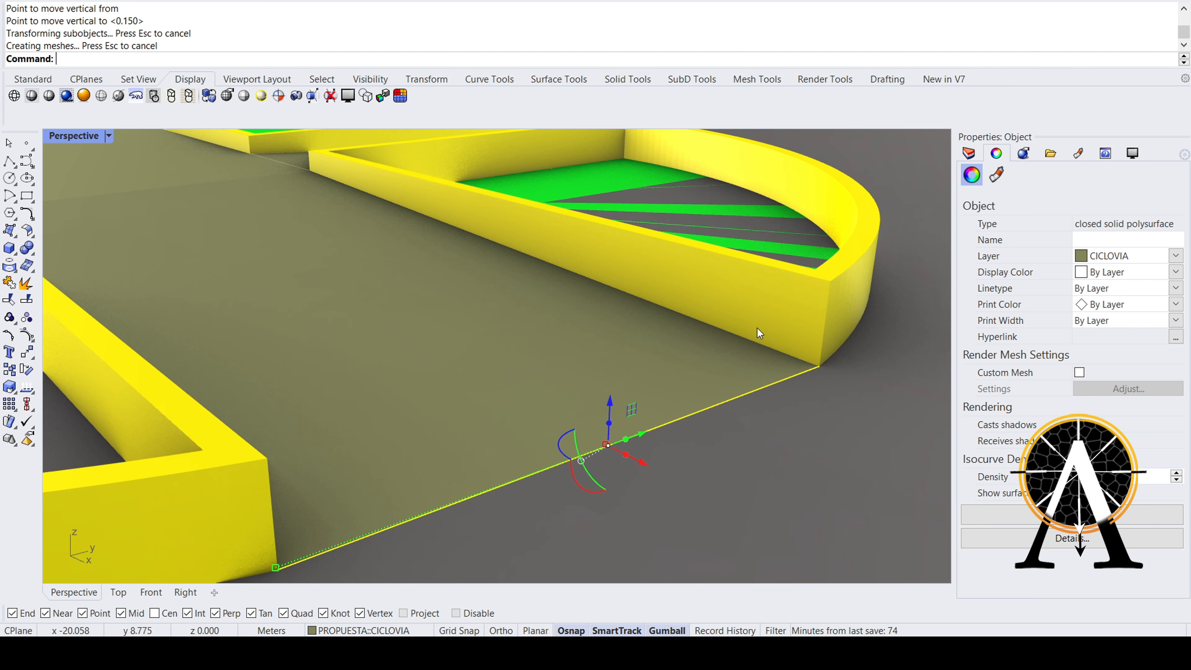
key("Escape")
- Examine the ramped median end and both medians within the whole street layout, from afar and close up
scroll(681, 304, "down", 4)
right_click_drag(680, 304, 230, 359)
scroll(586, 345, "down", 4)
scroll(263, 347, "down", 18)
scroll(462, 346, "down", 6)
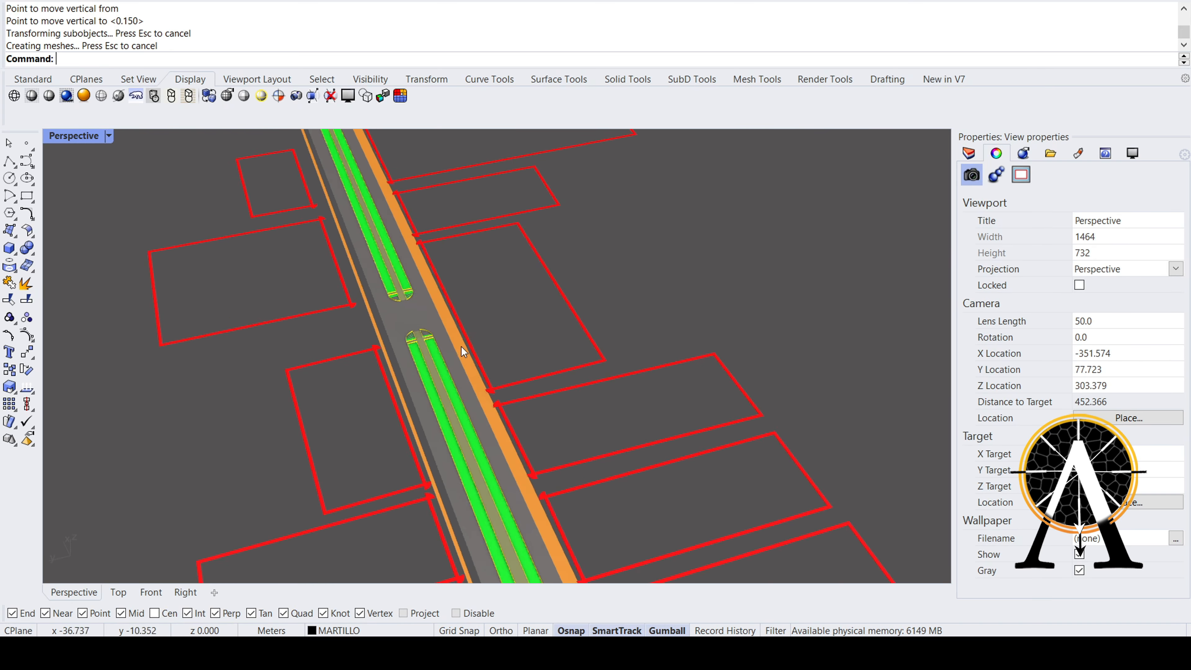
right_click_drag(461, 346, 393, 337)
scroll(398, 324, "up", 6)
scroll(445, 290, "up", 14)
- Select the PISTA-1 road solid around the medians and hide it
left_click(505, 280)
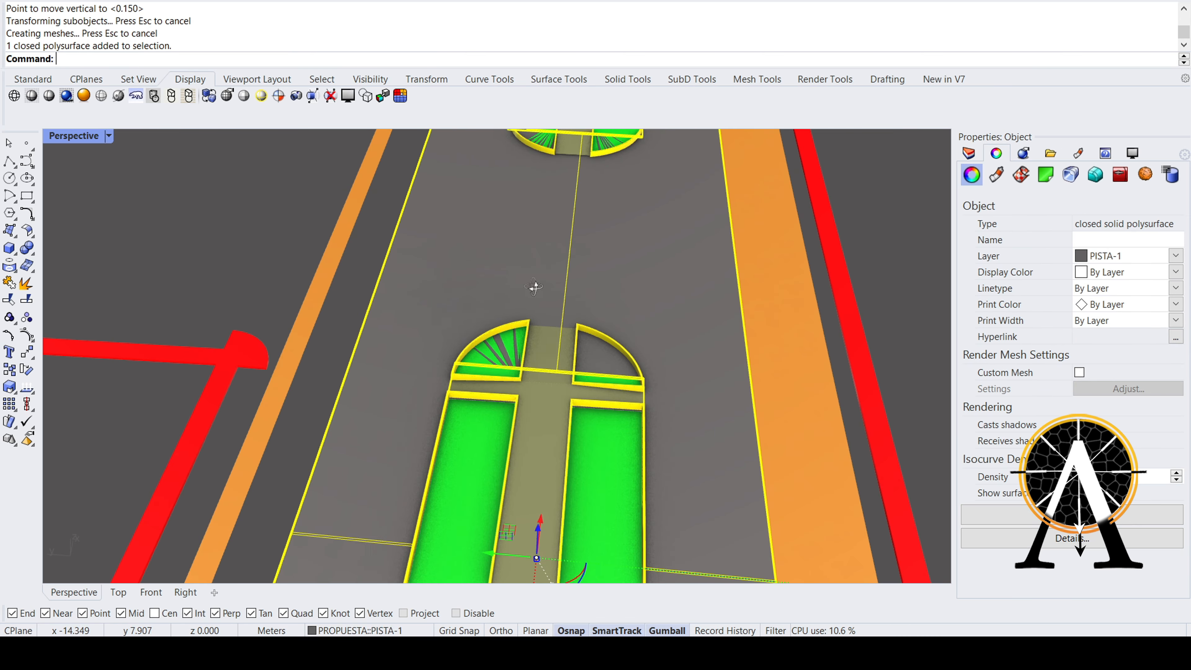
right_click_drag(504, 280, 365, 335)
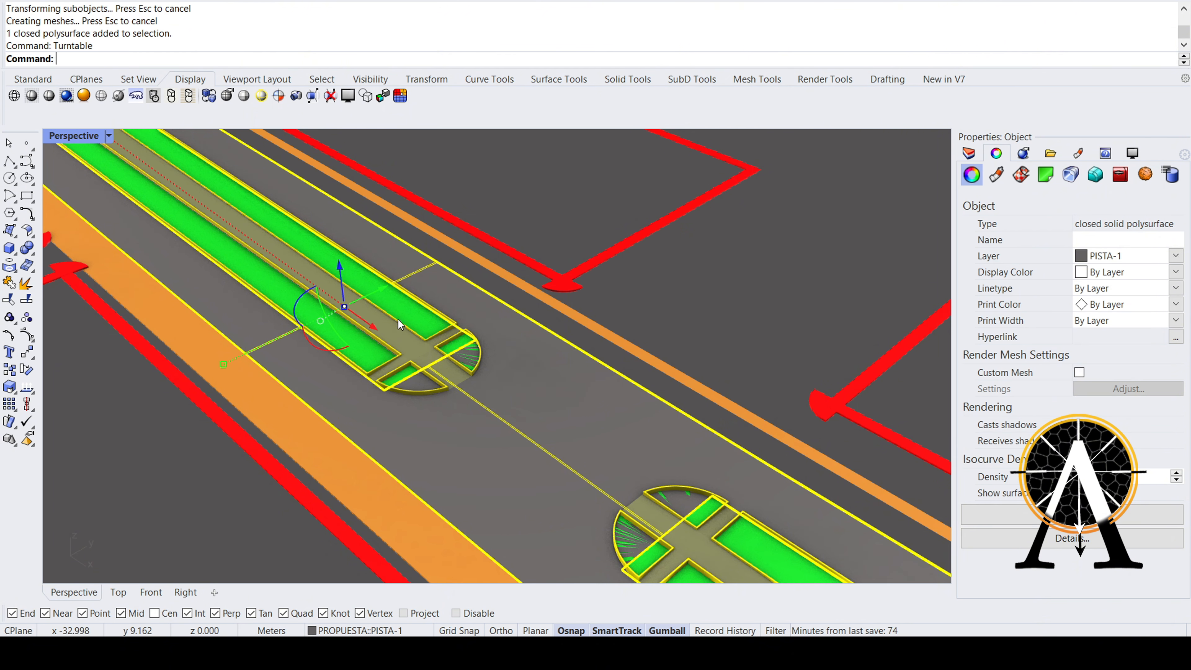
key("ctrl+h")
- Run Turntable to view the raised medians from all around with the road solid hidden
right_click_drag(398, 320, 636, 382)
scroll(401, 334, "up", 5)
scroll(481, 394, "down", 5)
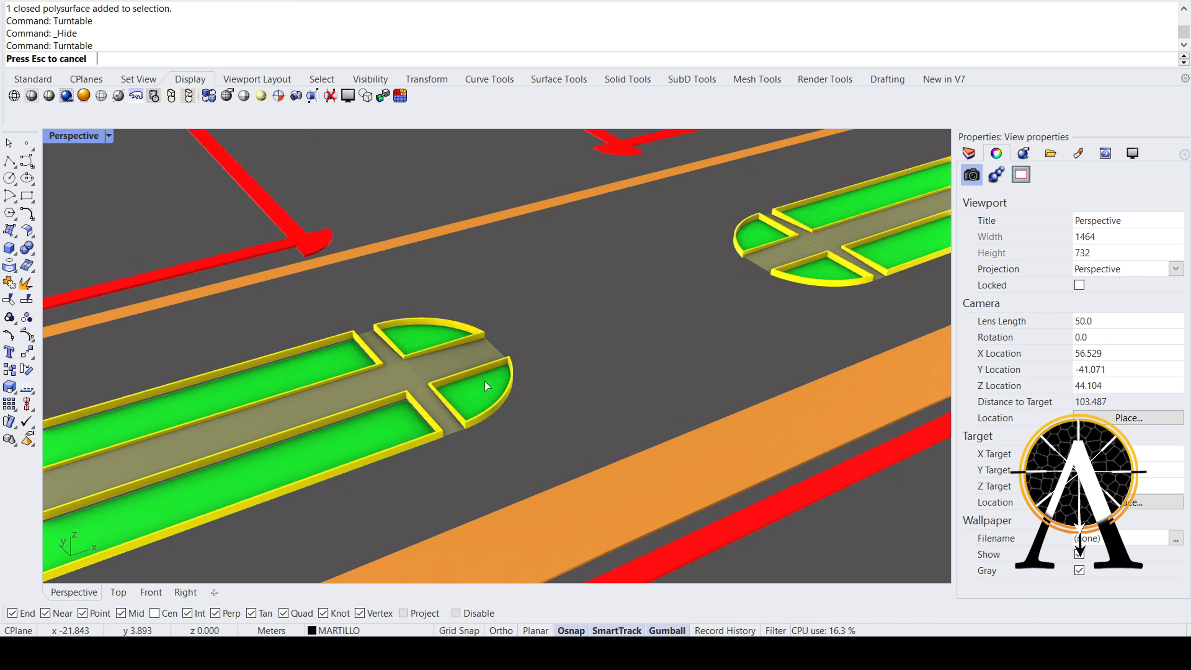